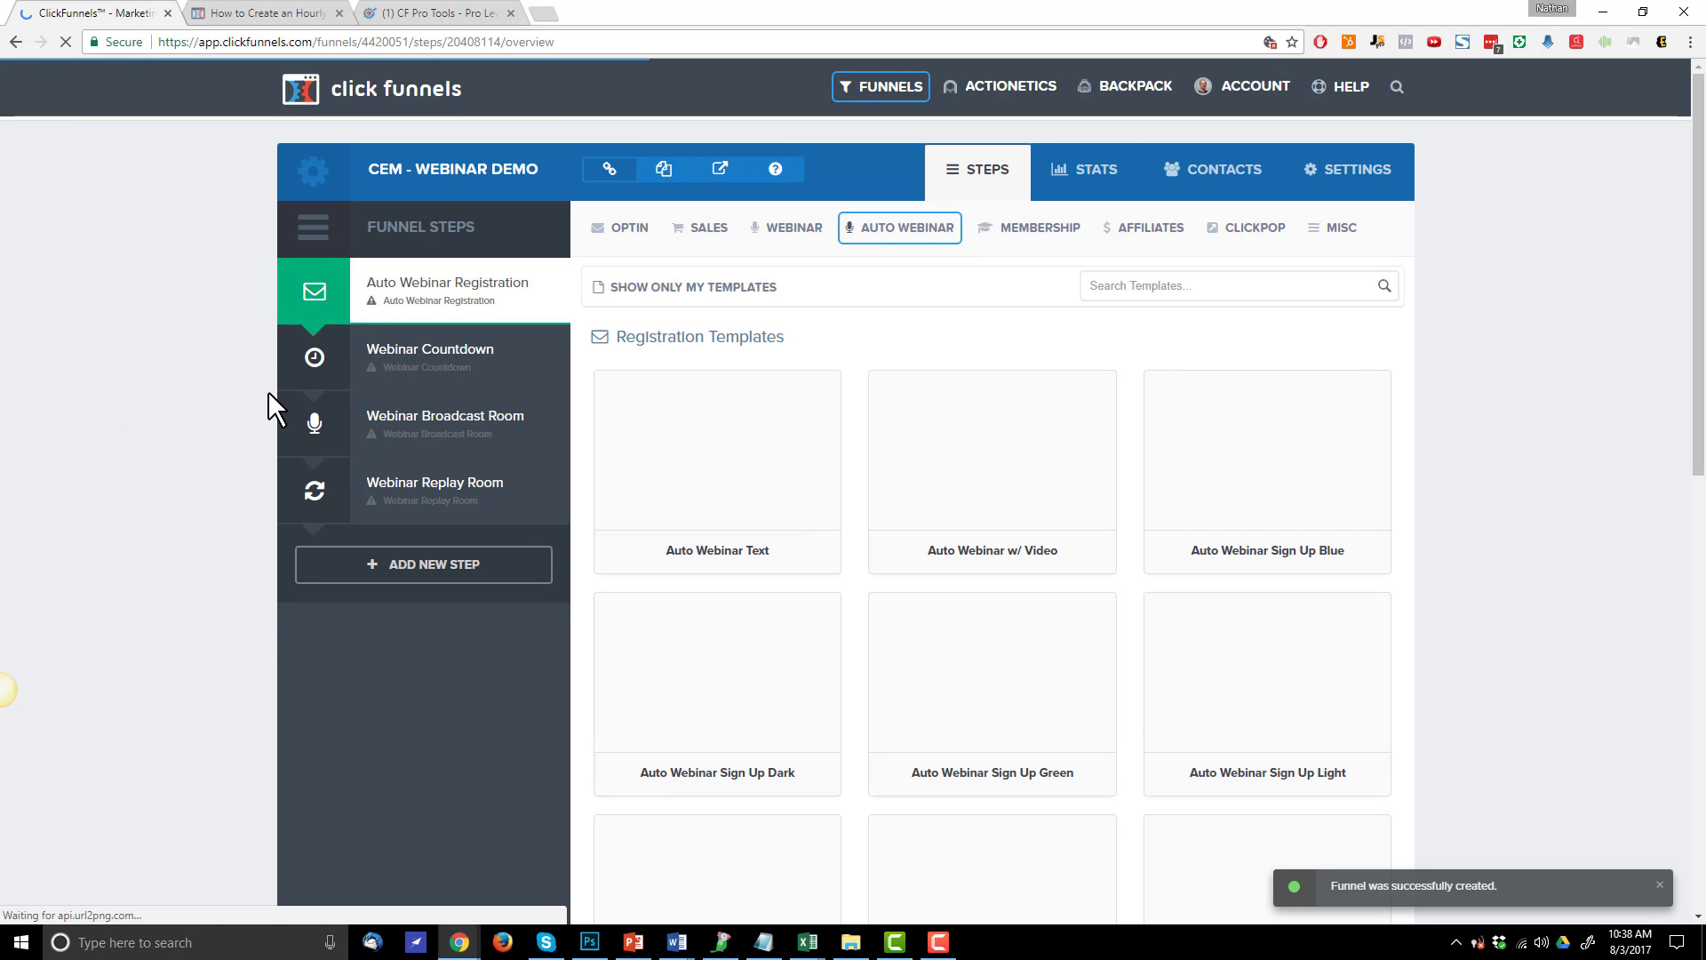
Switch to PowerPoint, review the checklist items "New Funnel – Webinar Replay" and "Set Page Templates", and return to ClickFunnels
click(637, 949)
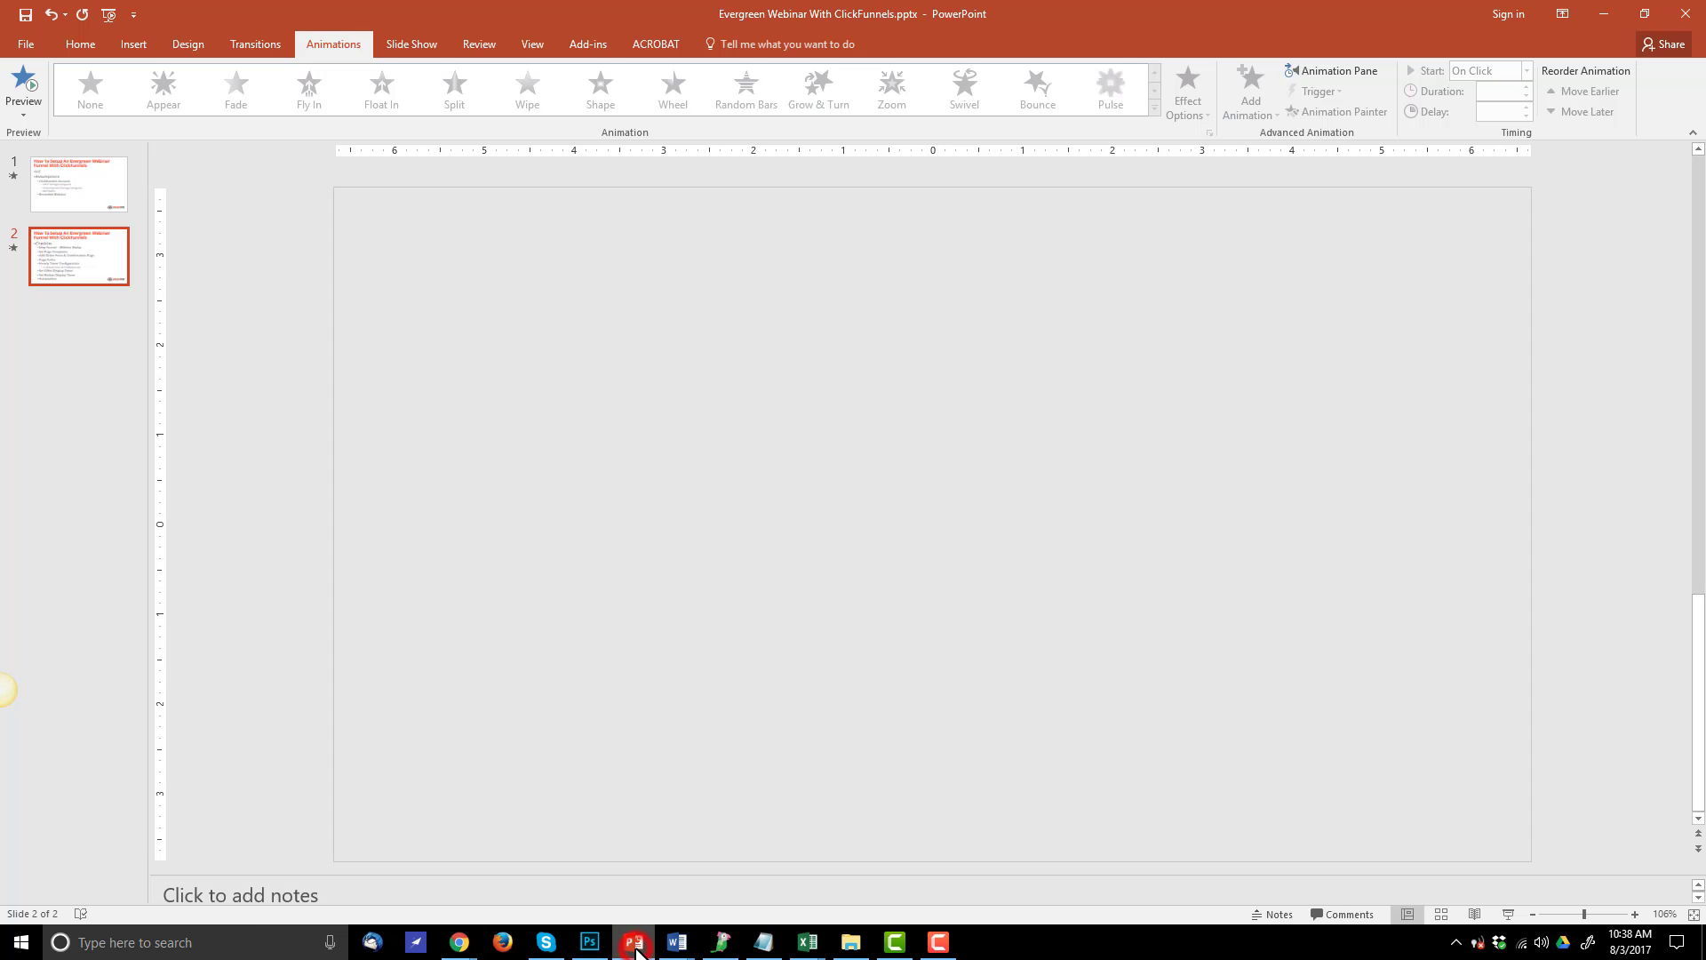
drag(430, 407, 920, 400)
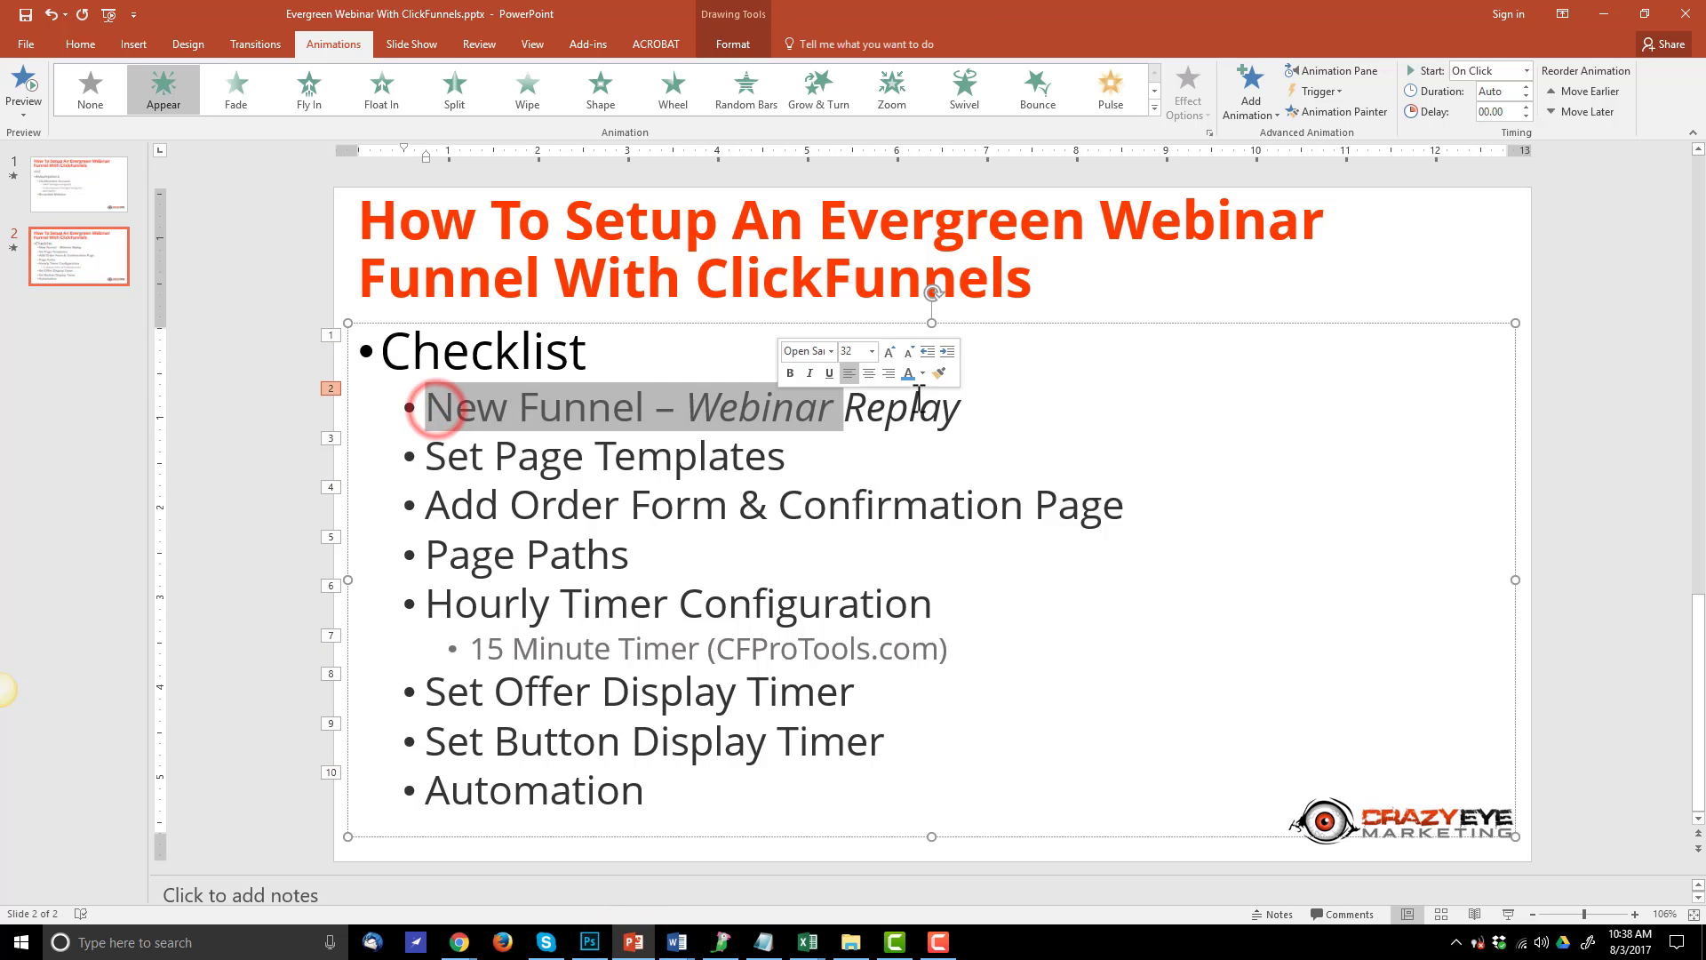
click(538, 455)
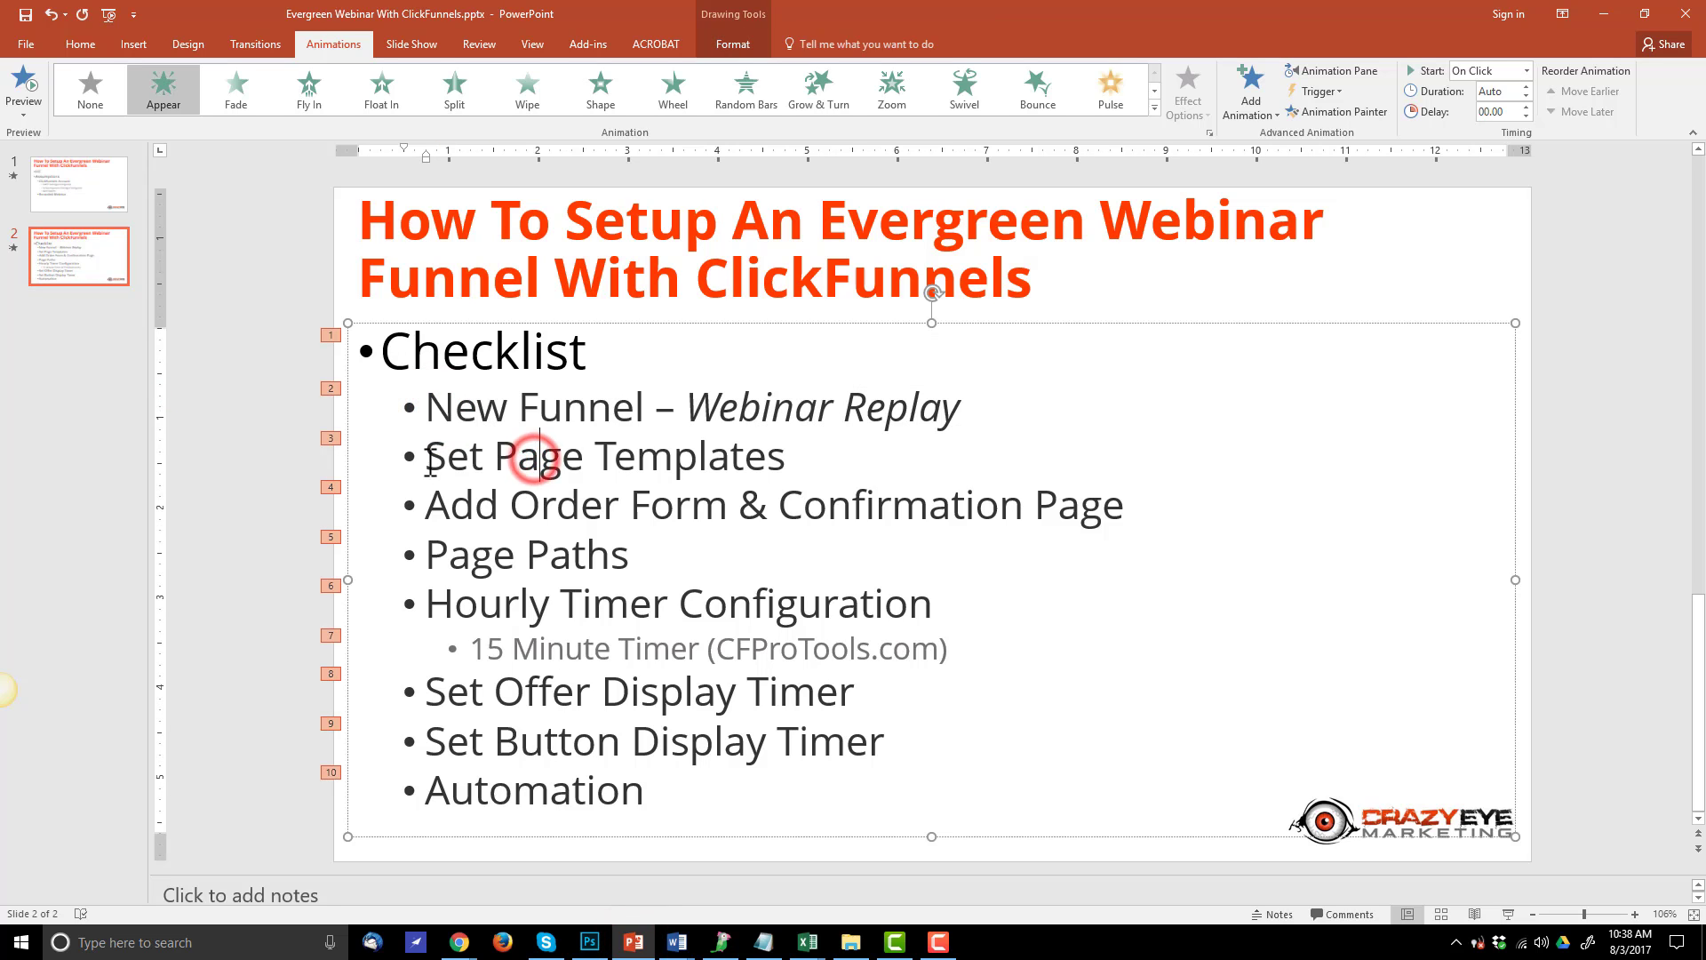
drag(425, 455, 845, 450)
click(1604, 15)
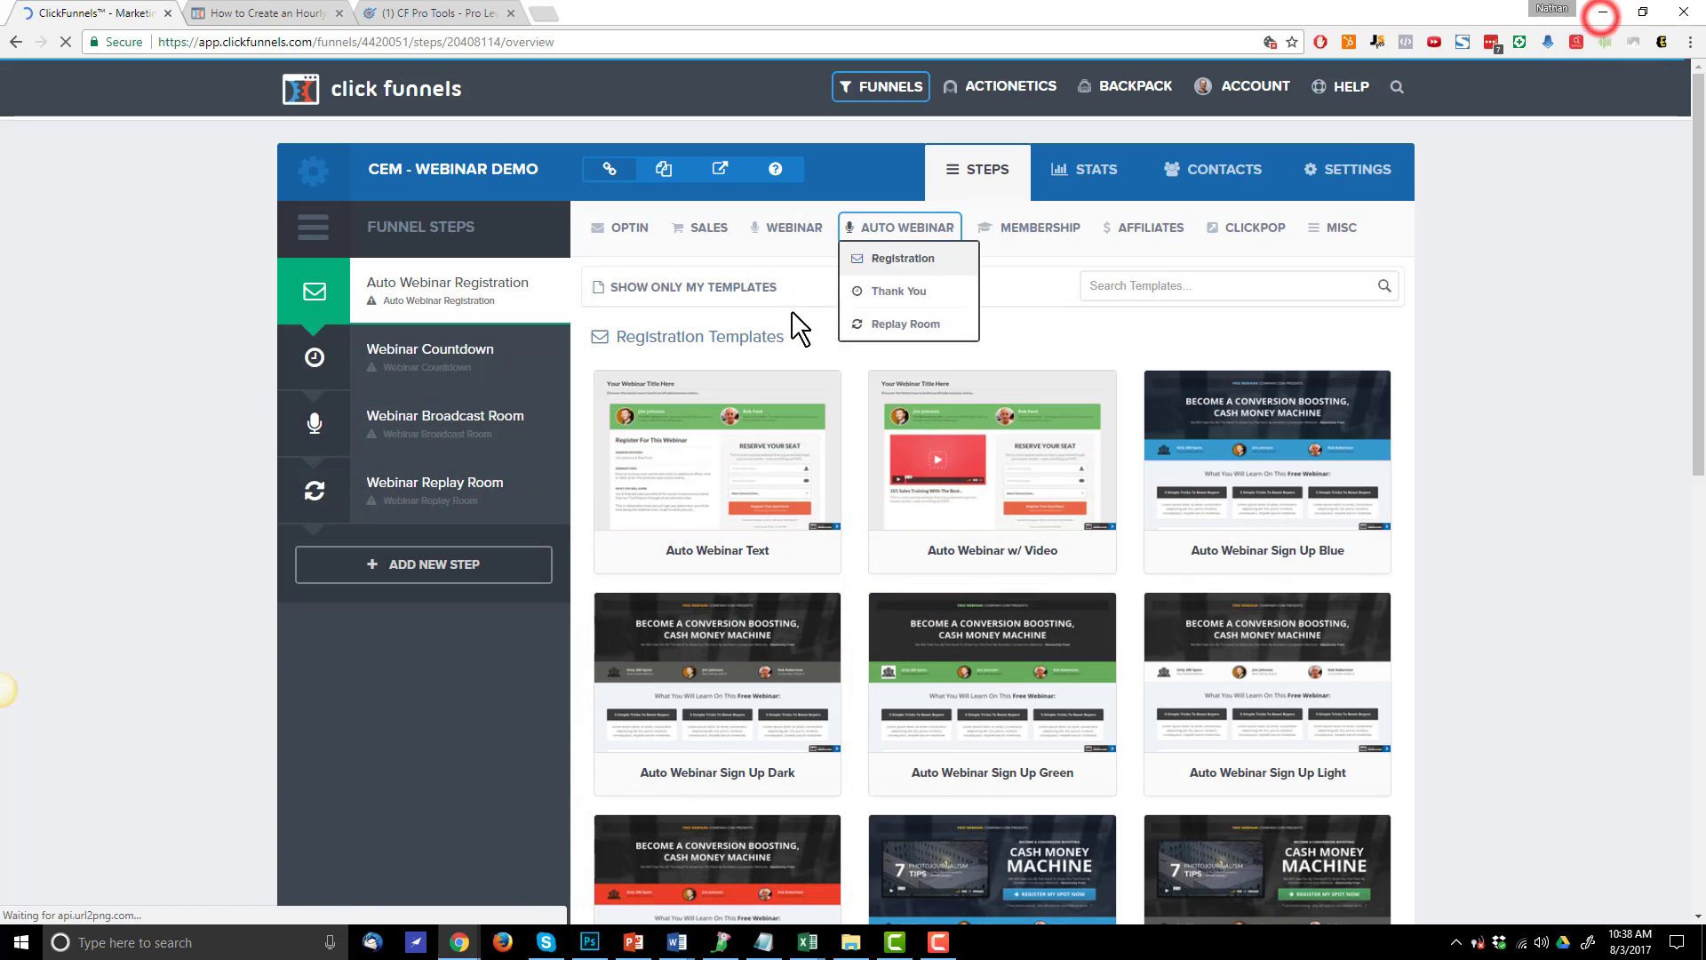
Browse the registration templates and apply the Auto Webinar Text template to the Auto Webinar Registration step
scroll(1308, 569, down, 2)
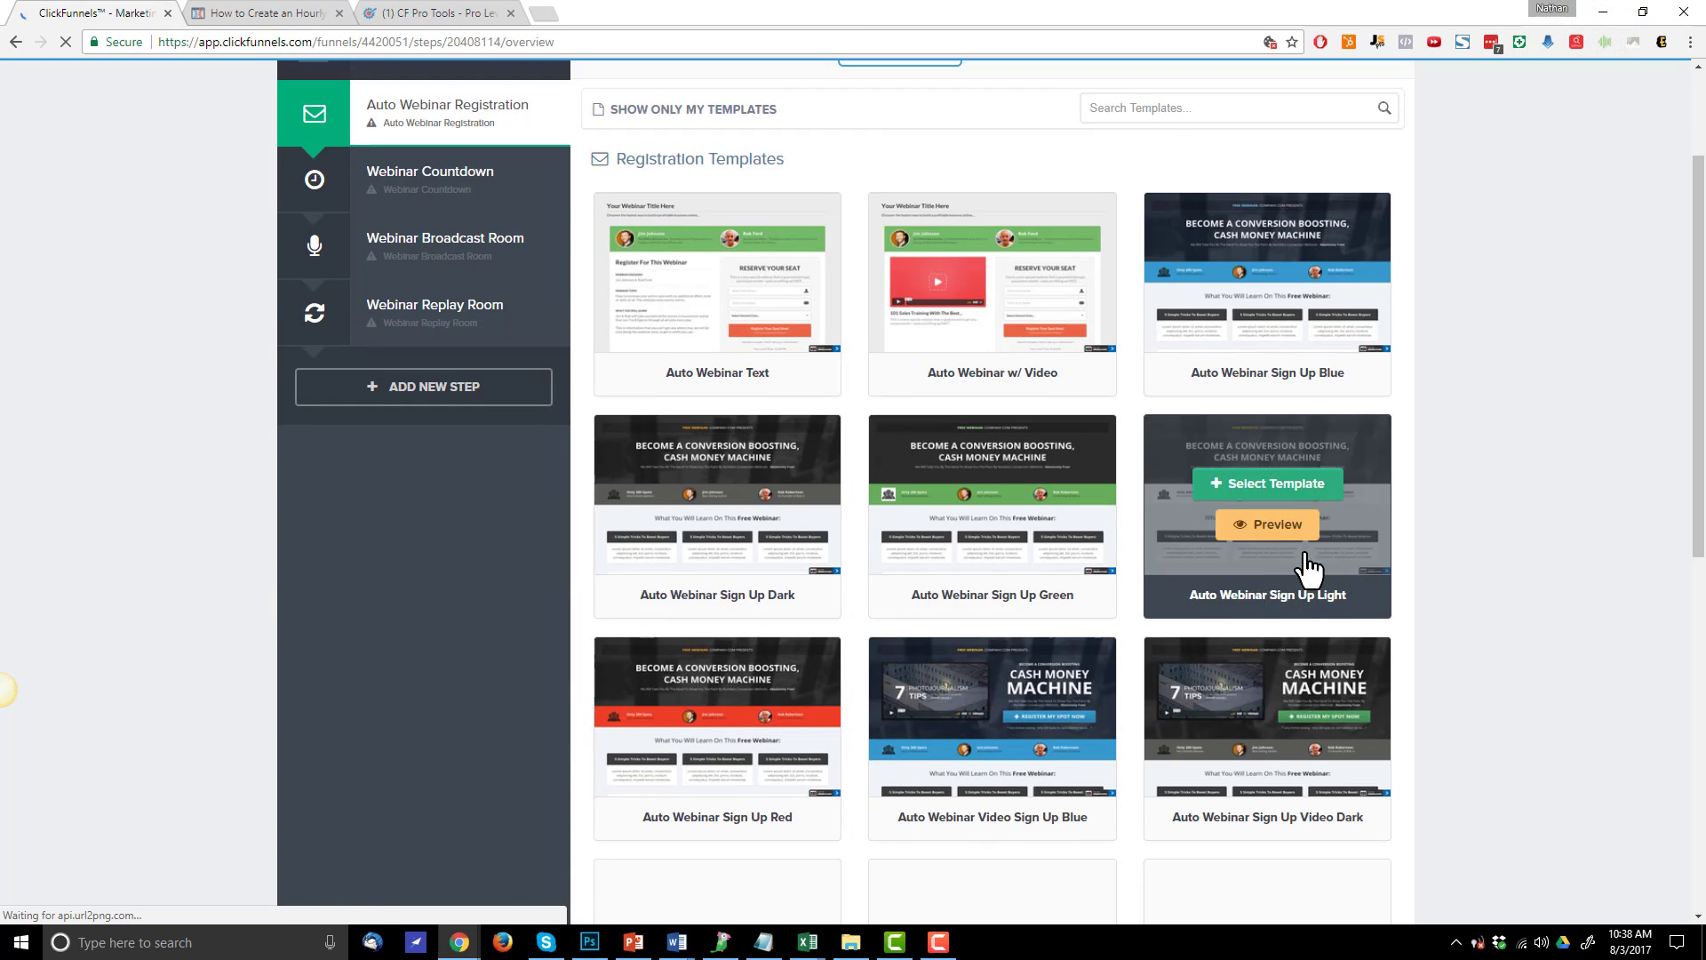
scroll(1324, 534, down, 7)
scroll(1155, 524, up, 8)
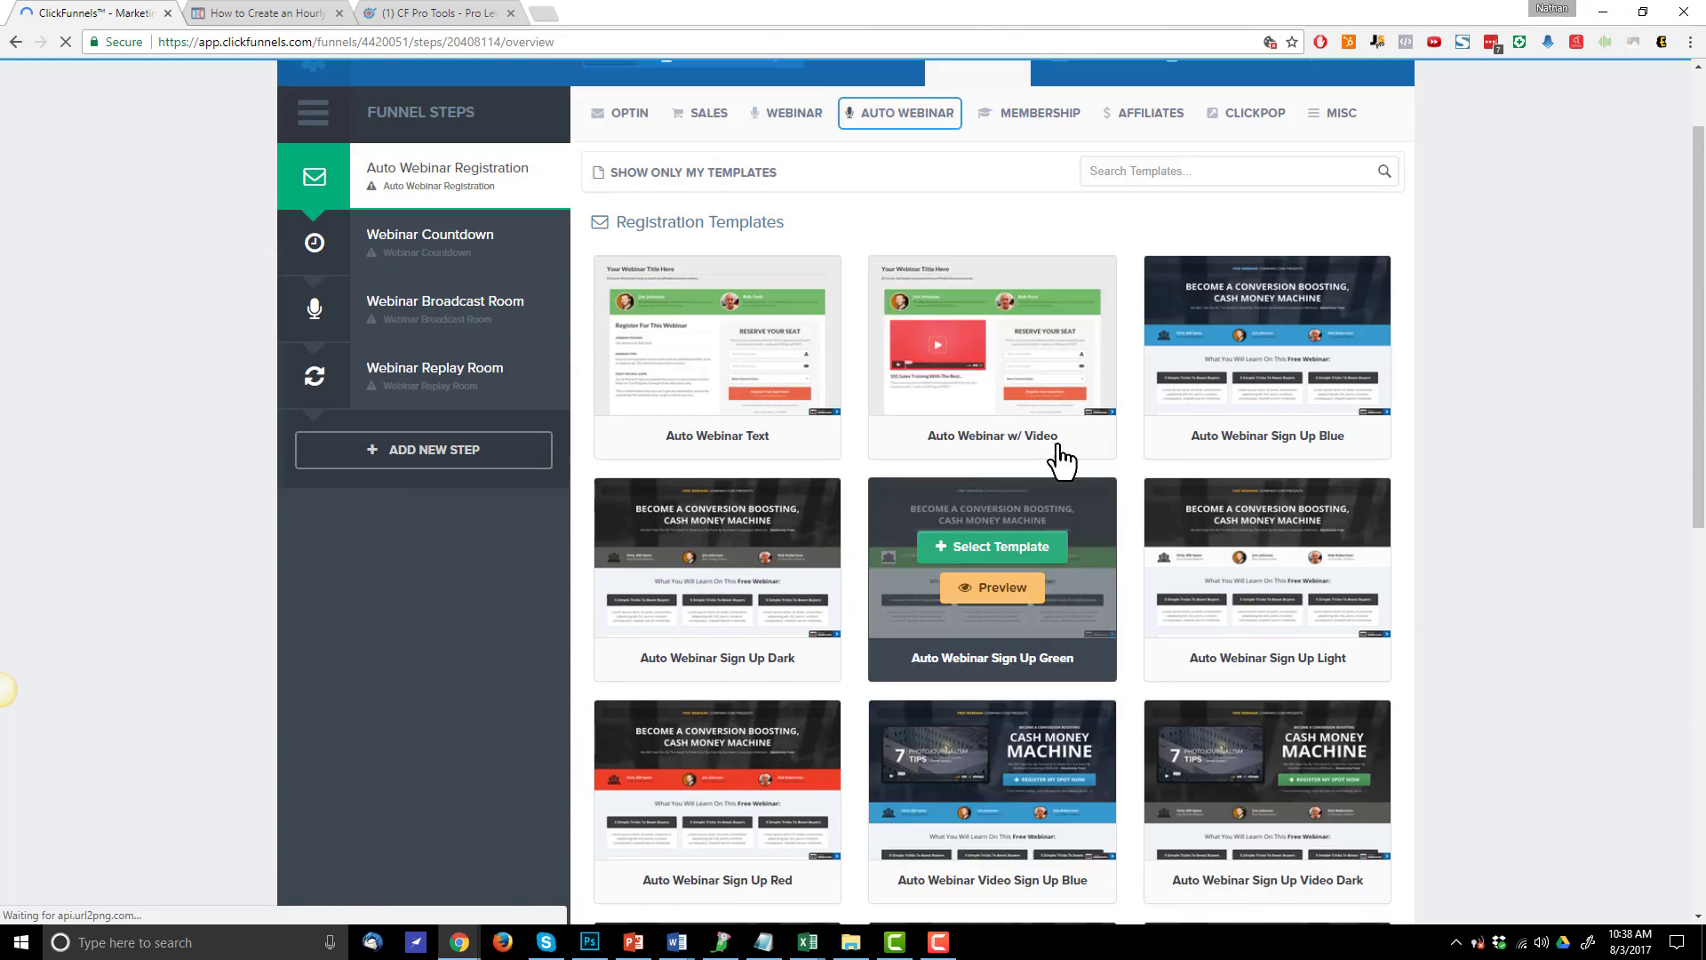
scroll(1061, 461, up, 2)
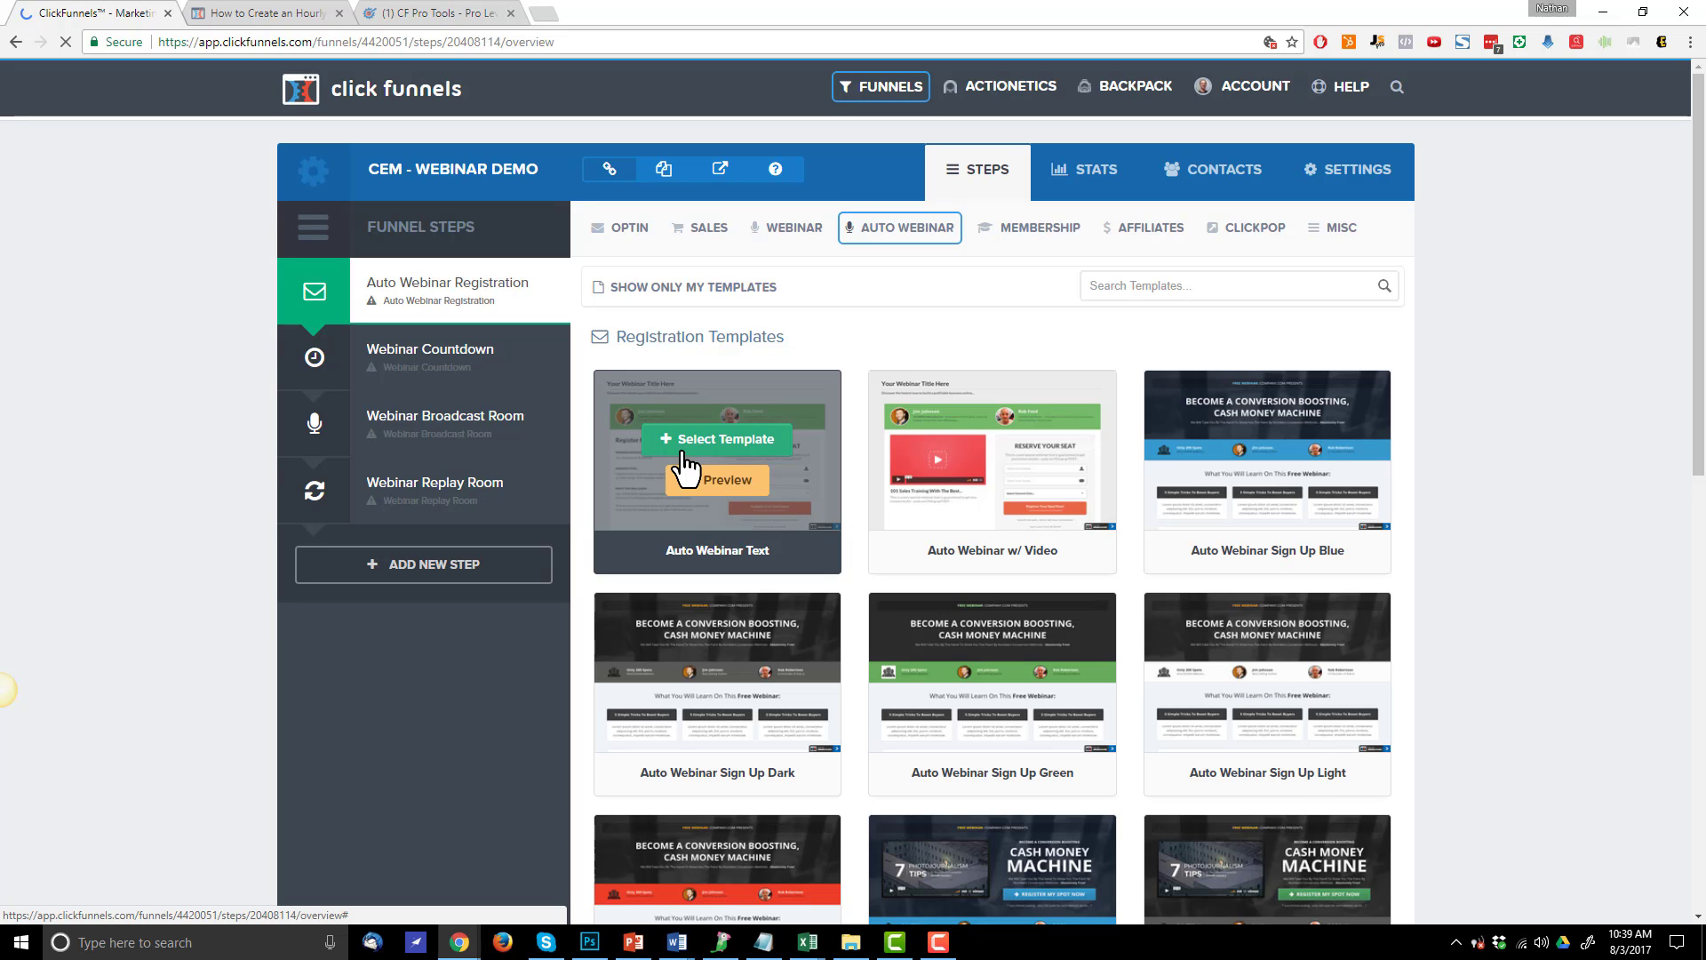
scroll(869, 418, down, 8)
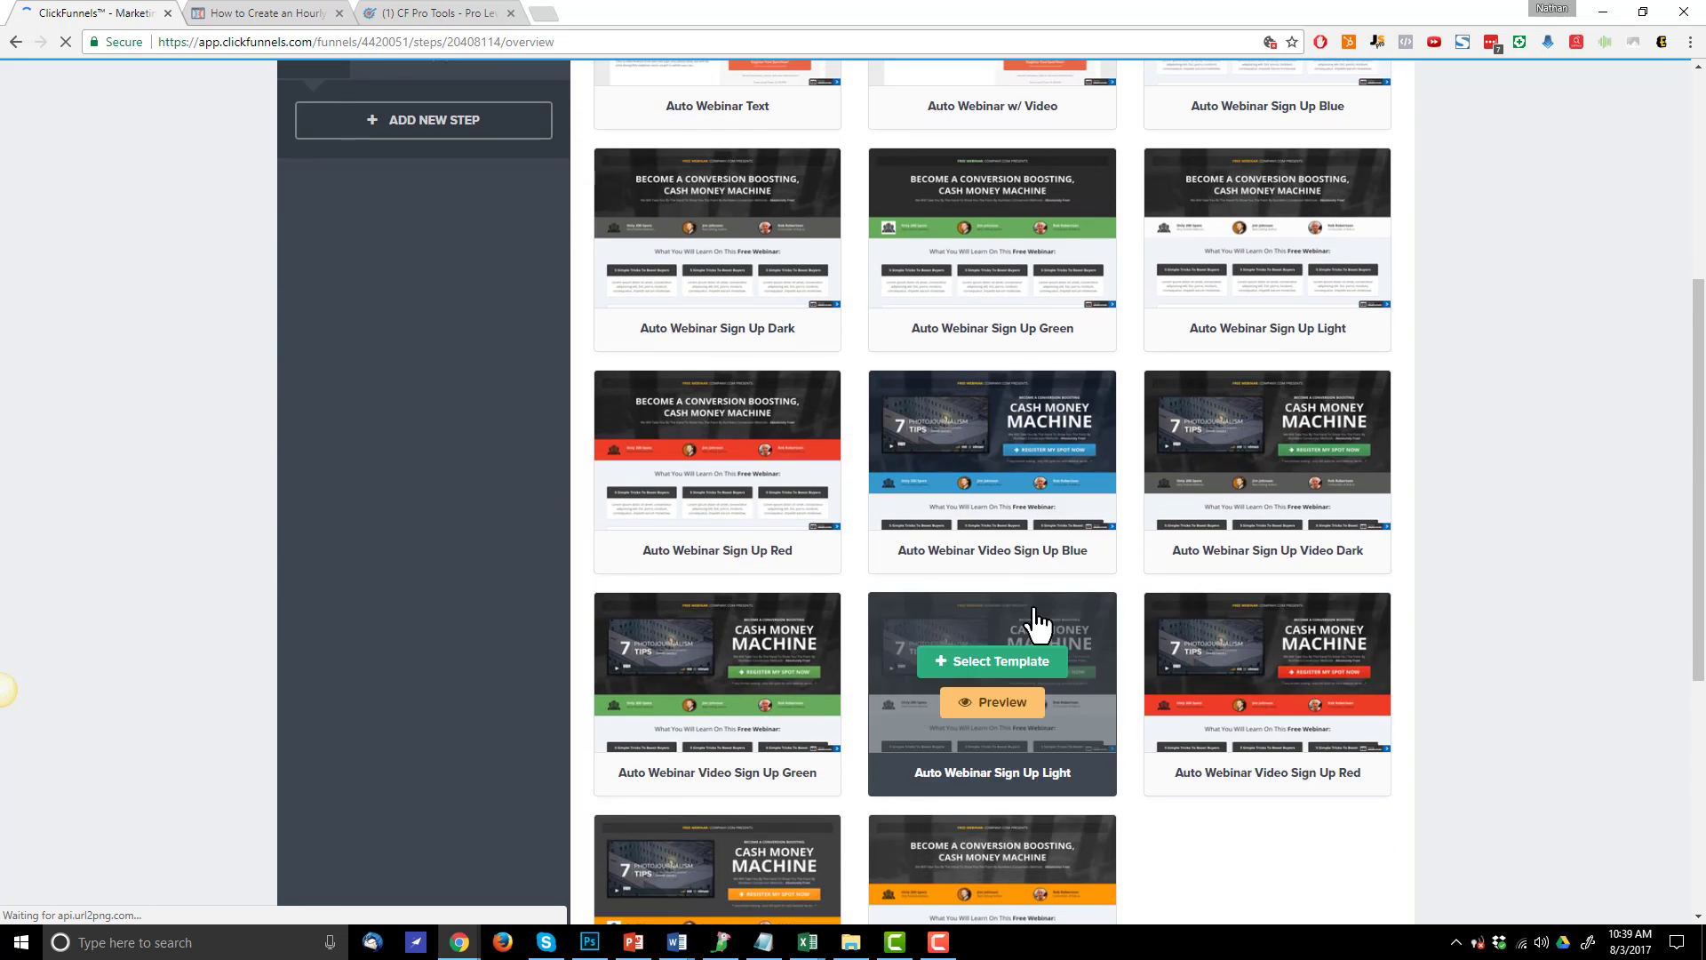
scroll(1238, 670, up, 8)
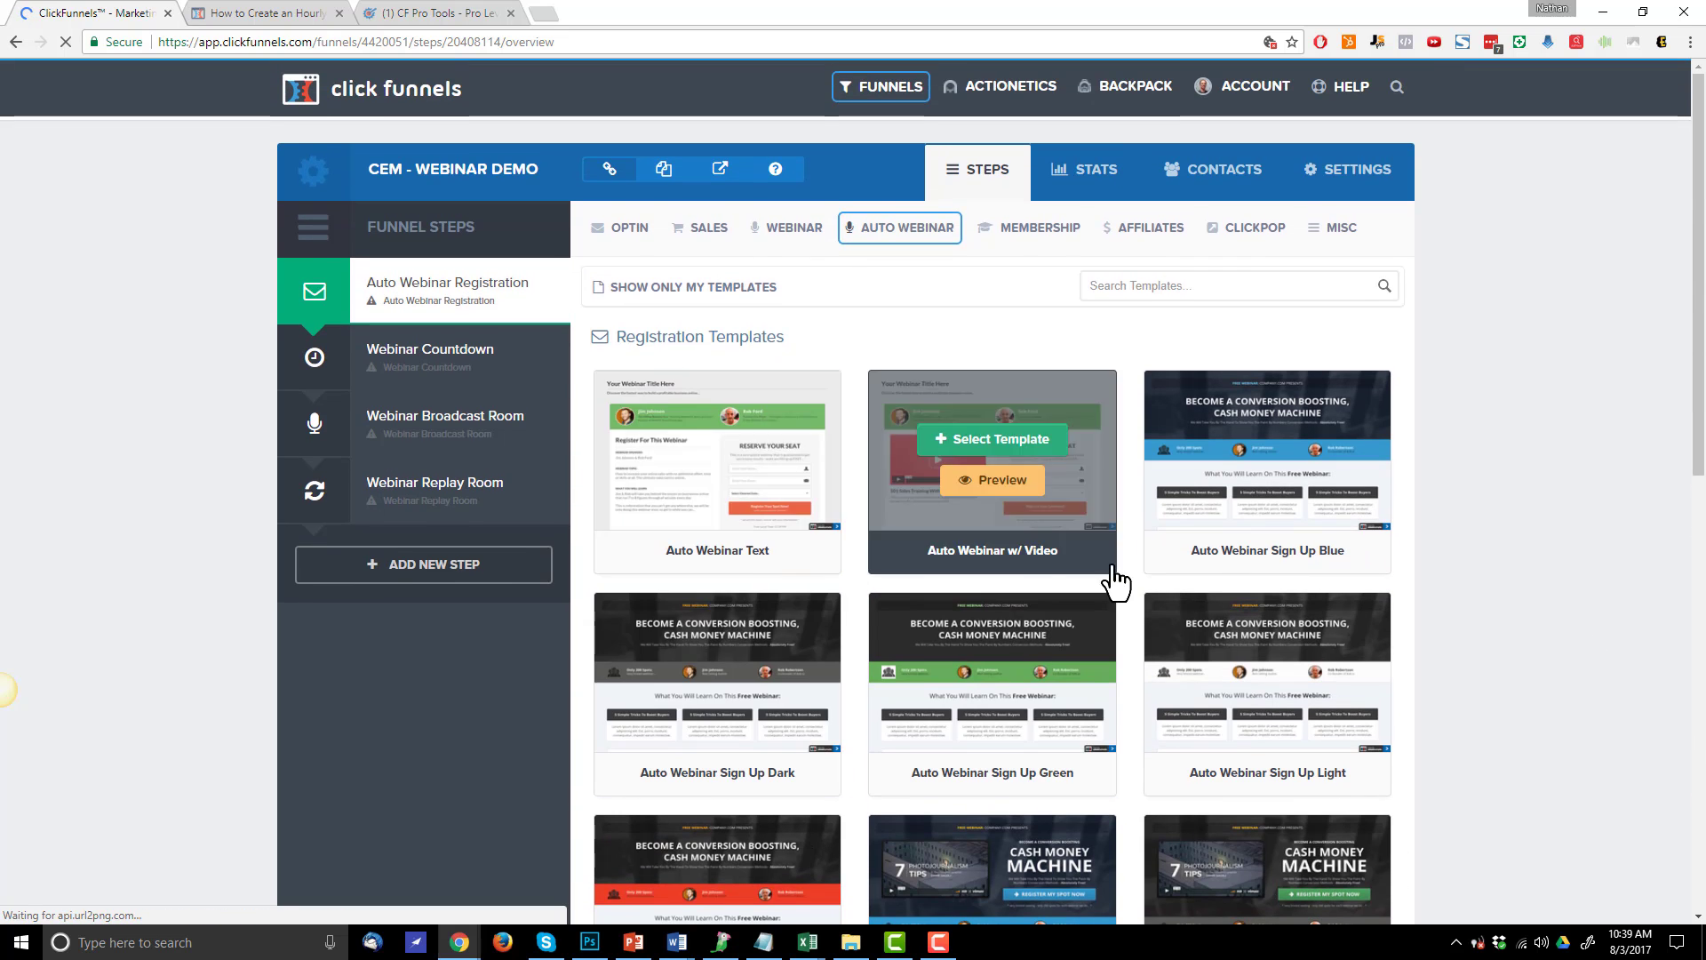
mouse_move(698, 448)
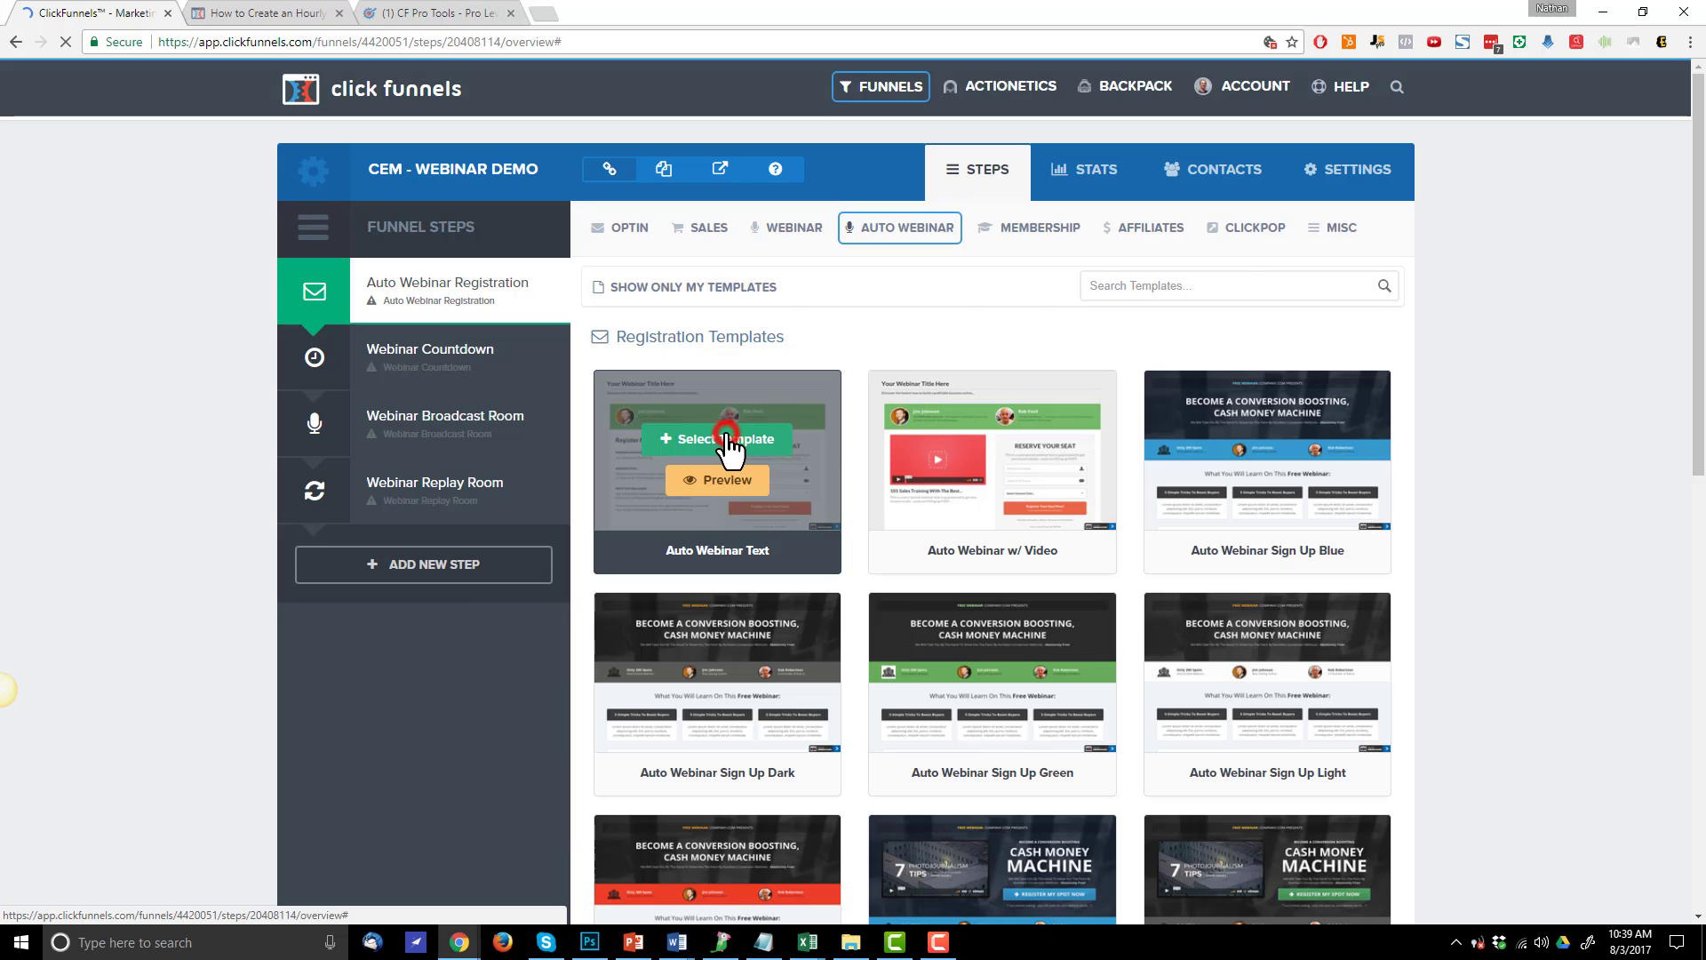
click(727, 439)
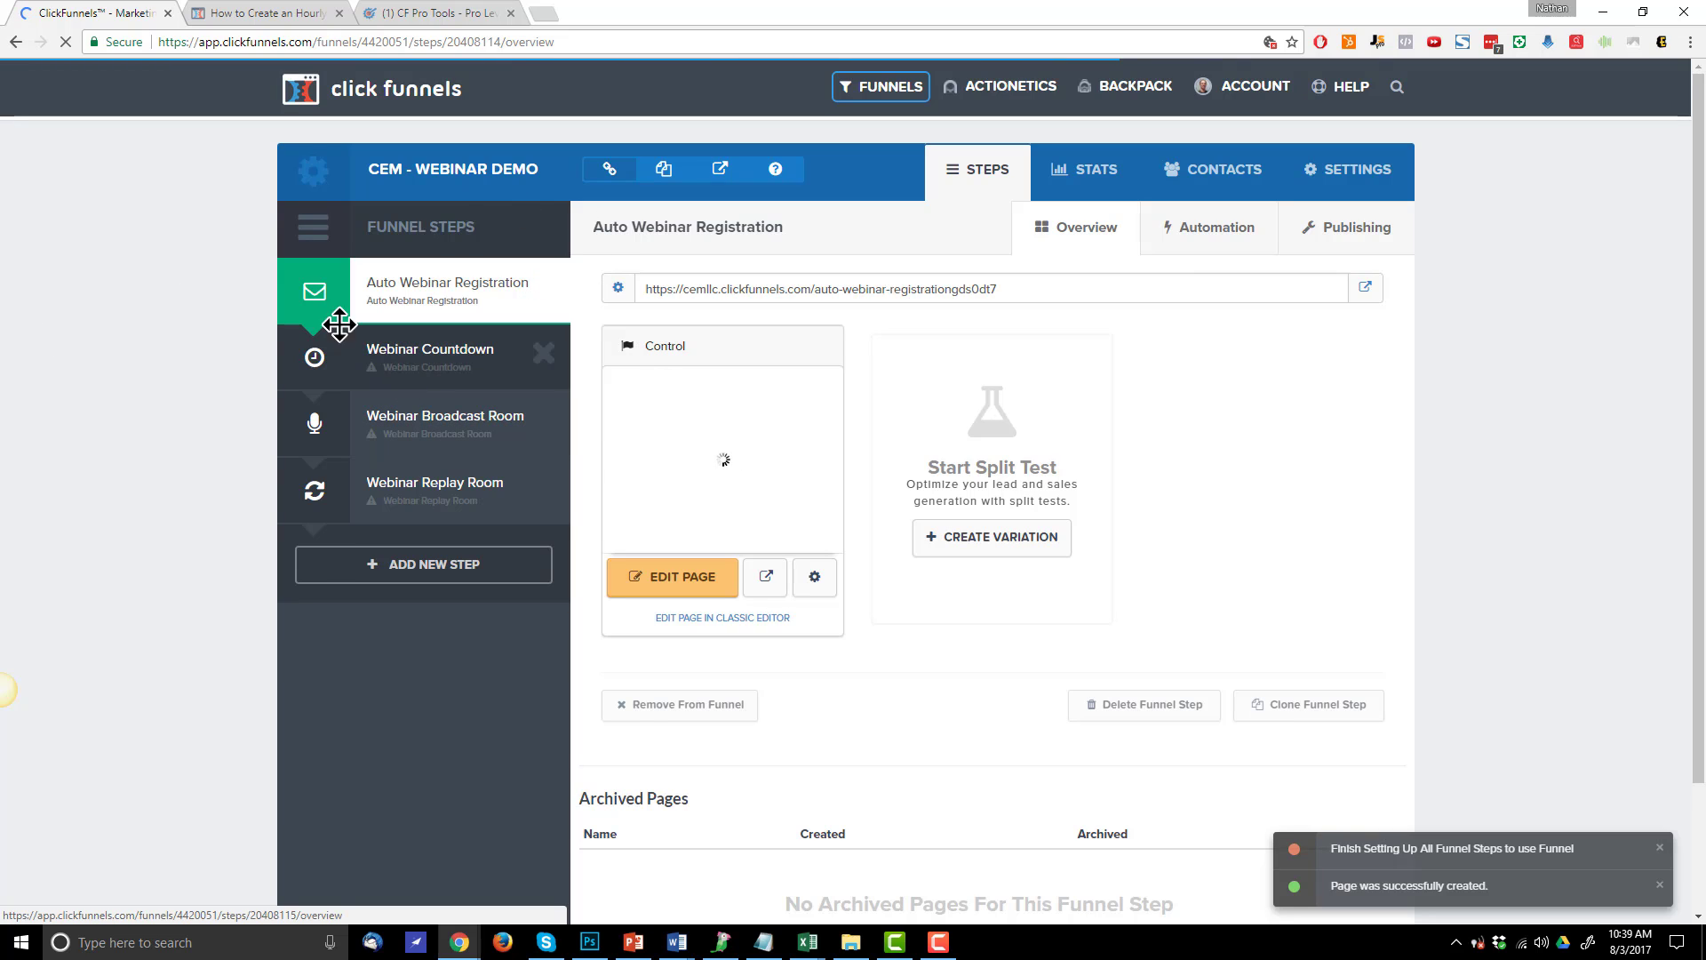
Apply the Auto Webinar Thank You Page template to the Webinar Countdown step and the Google Hangout template to the Webinar Broadcast Room step
click(404, 366)
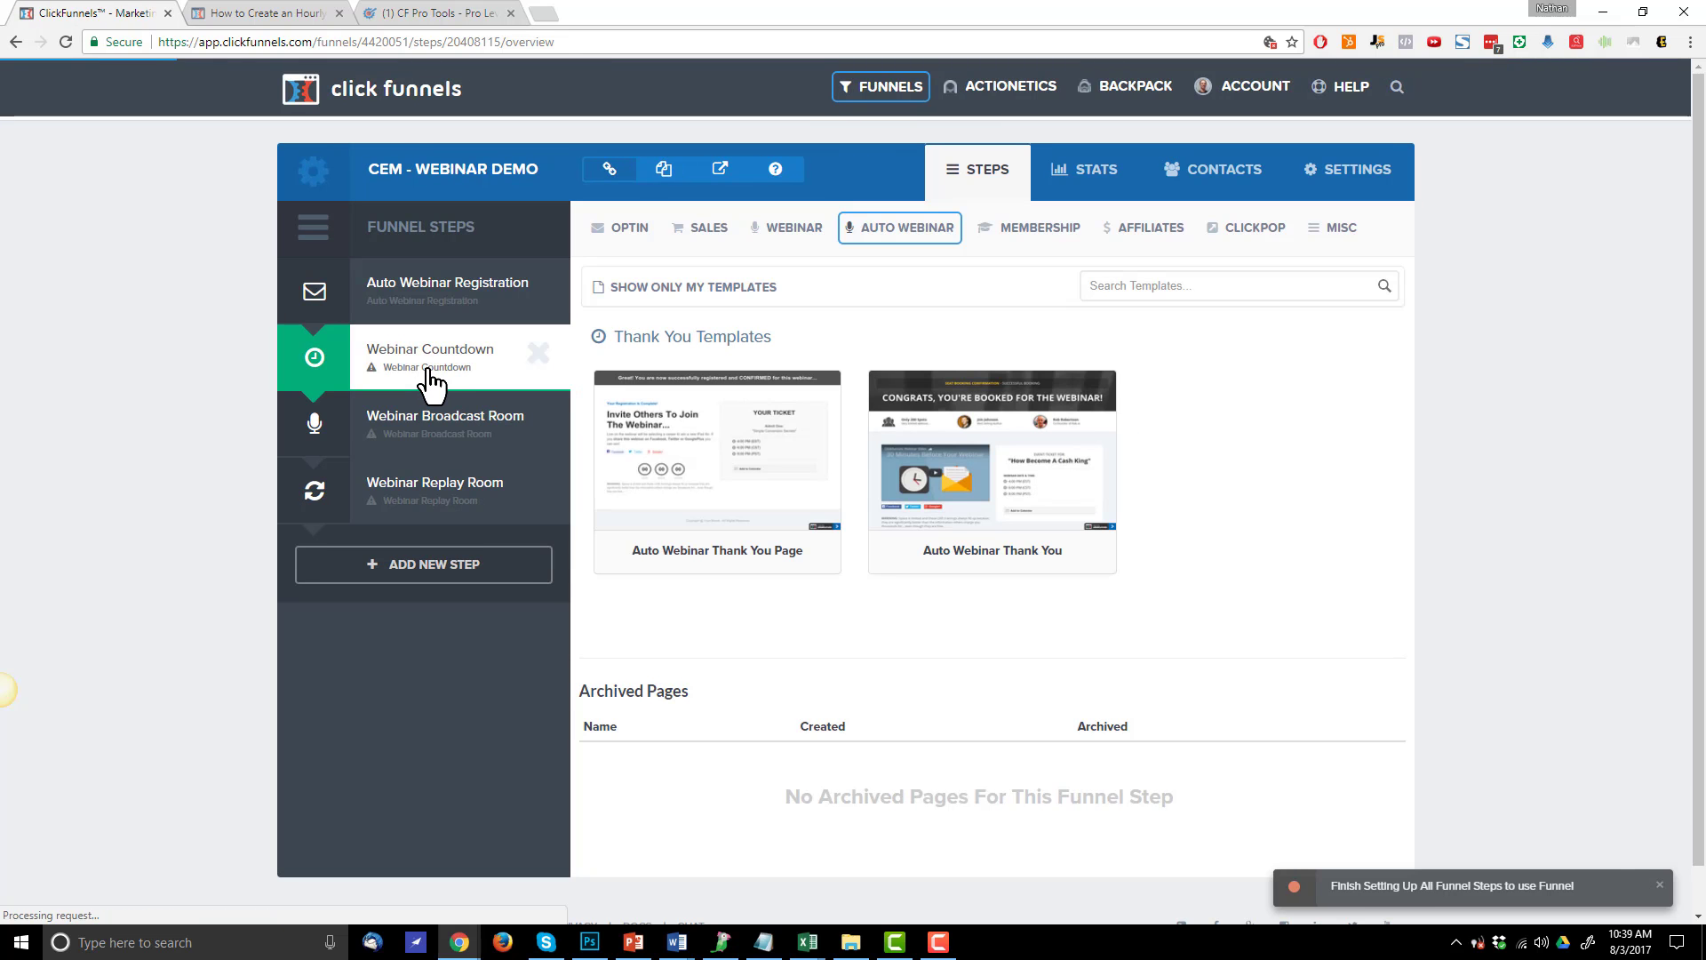
click(742, 451)
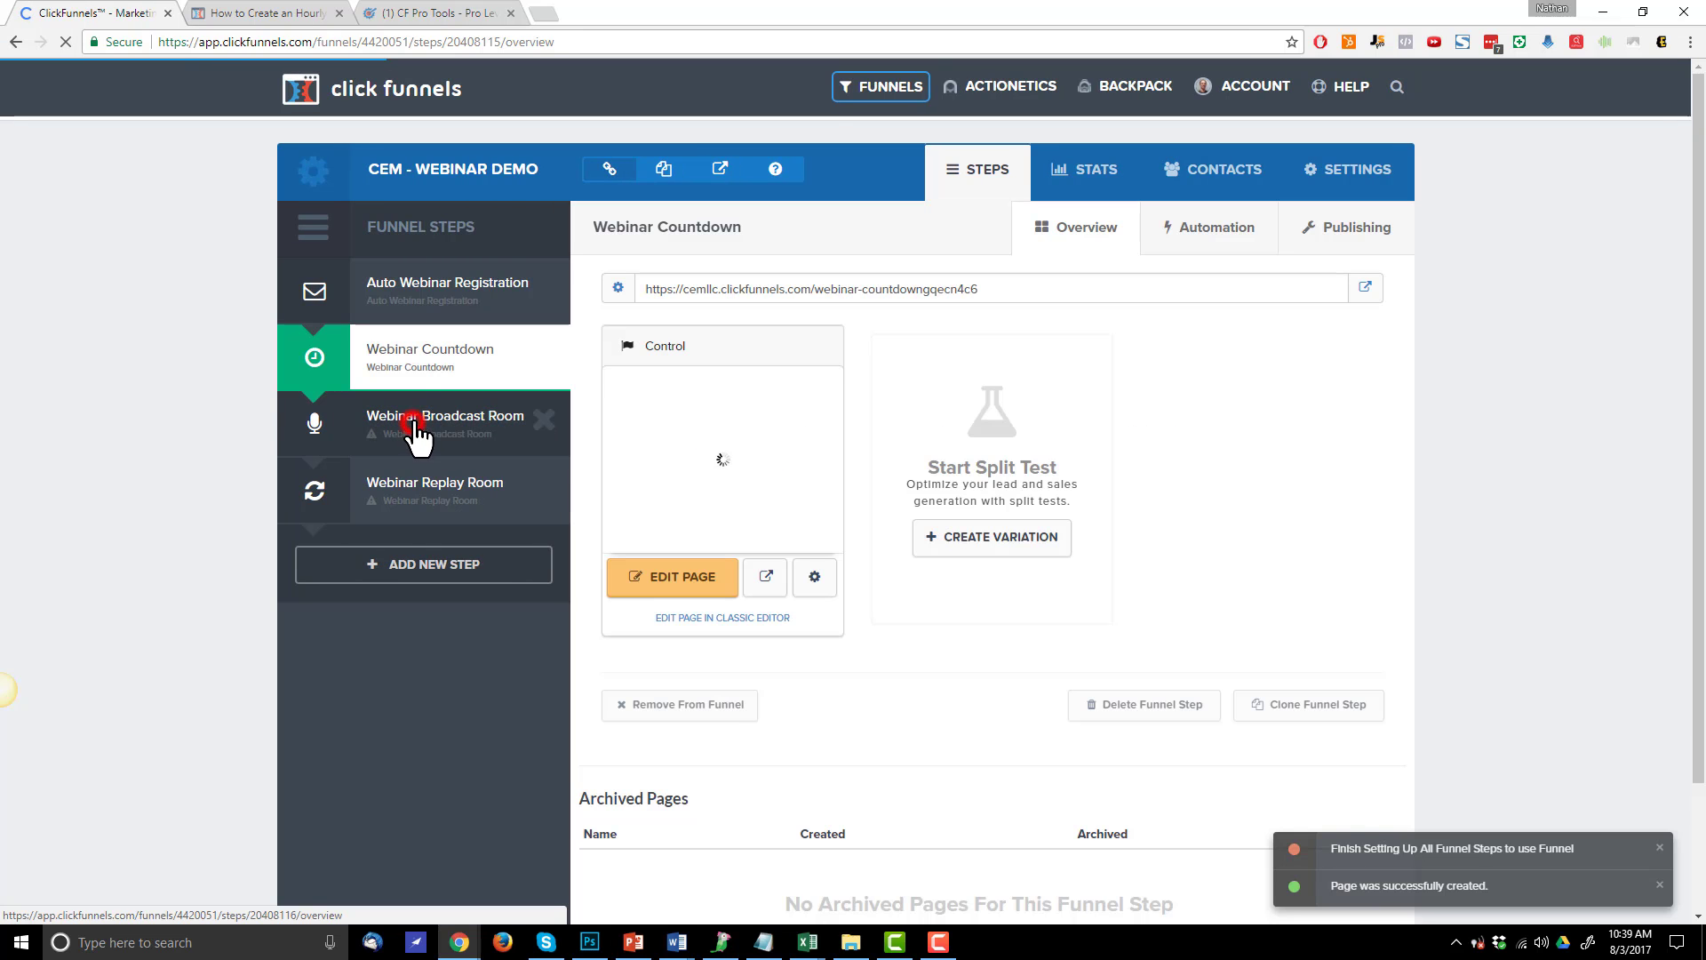
click(443, 442)
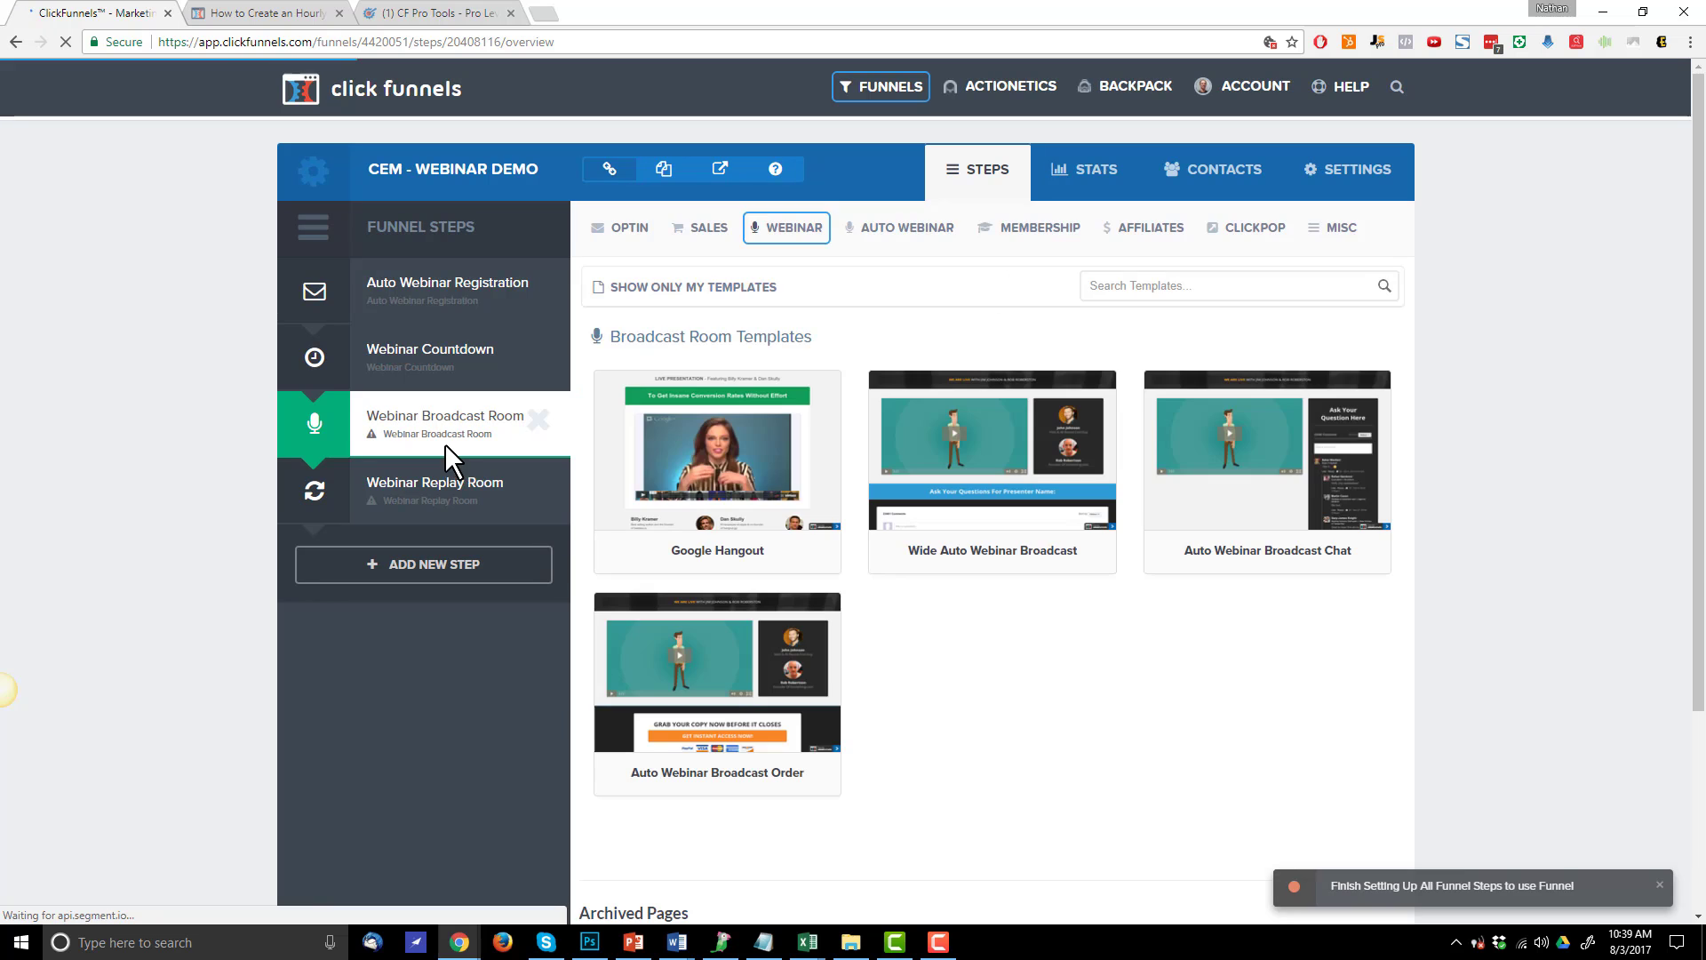
click(738, 445)
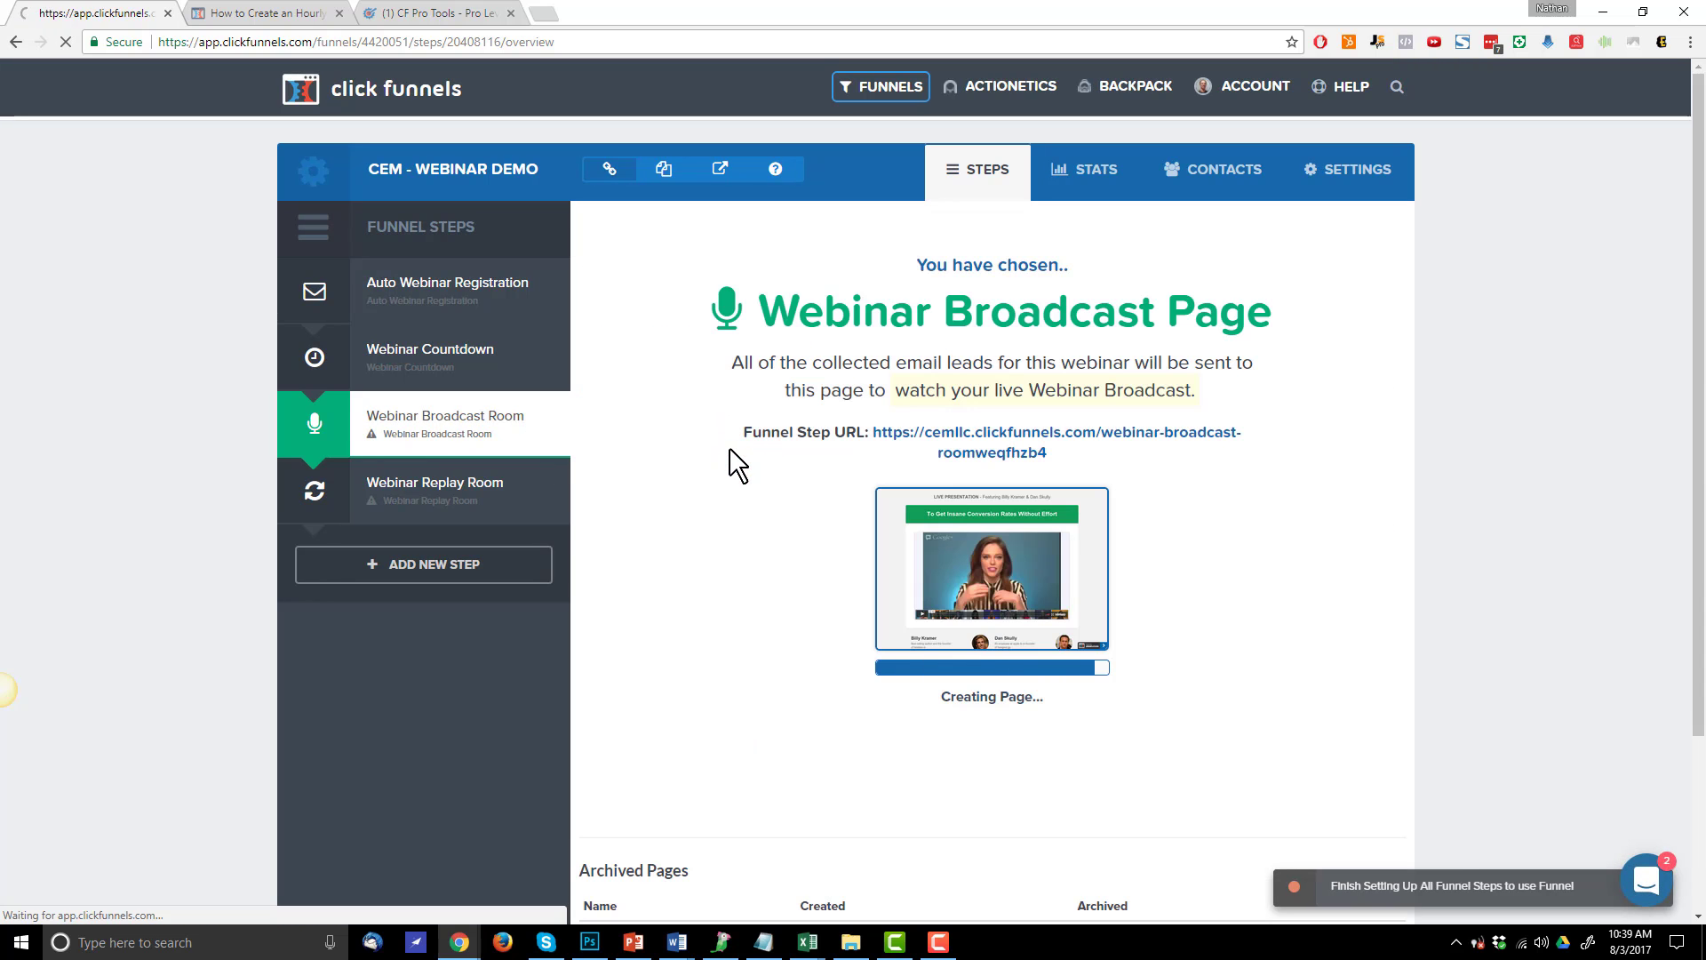
Apply the template headed "Limited Time Webinar Replay" to the Webinar Replay Room step
click(449, 485)
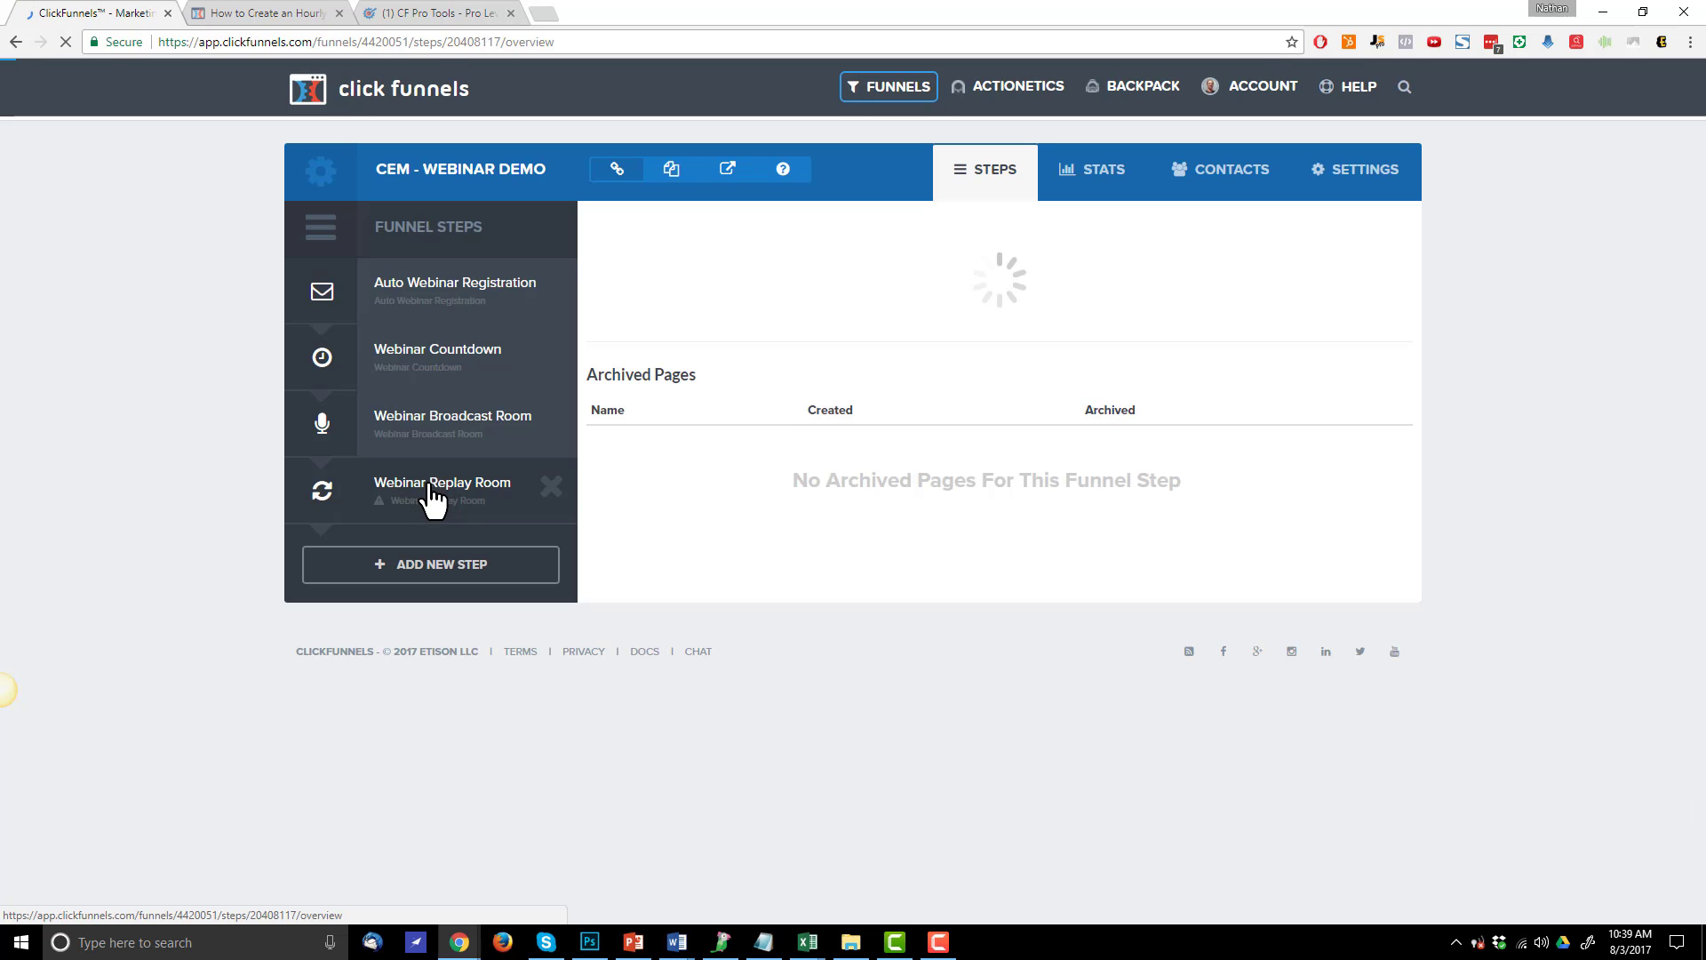
click(732, 441)
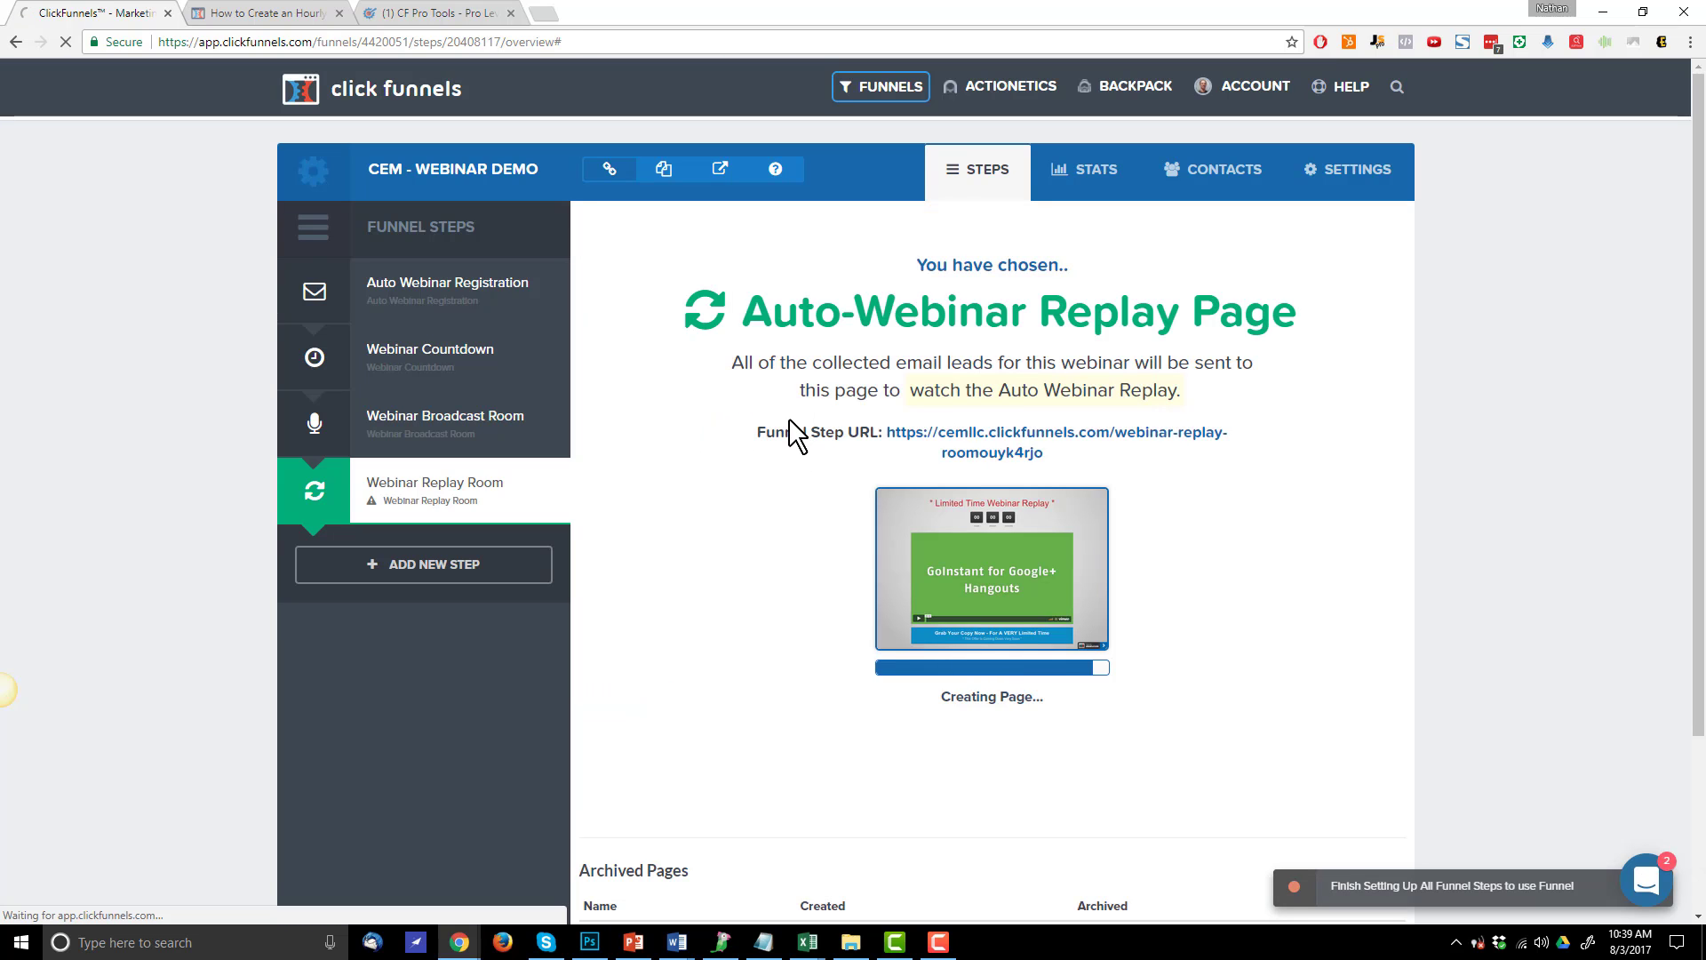
Switch to PowerPoint, review the checklist item "Add Order Form & Confirmation Page", and return to ClickFunnels
click(633, 941)
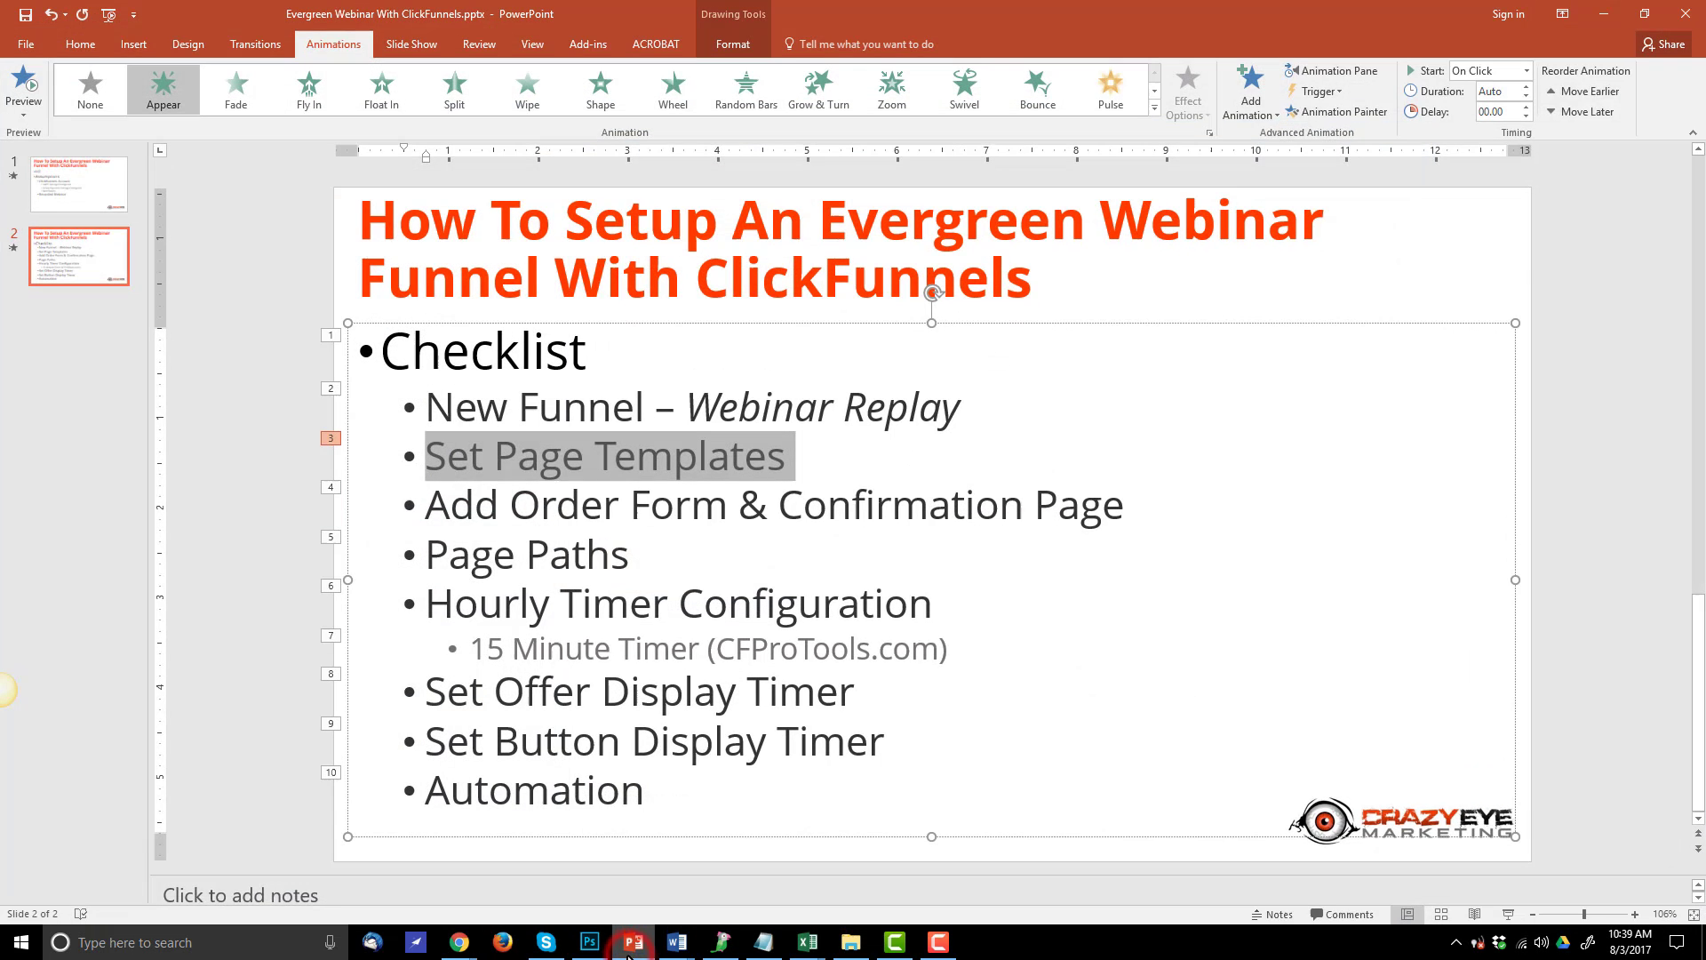
click(612, 524)
click(413, 455)
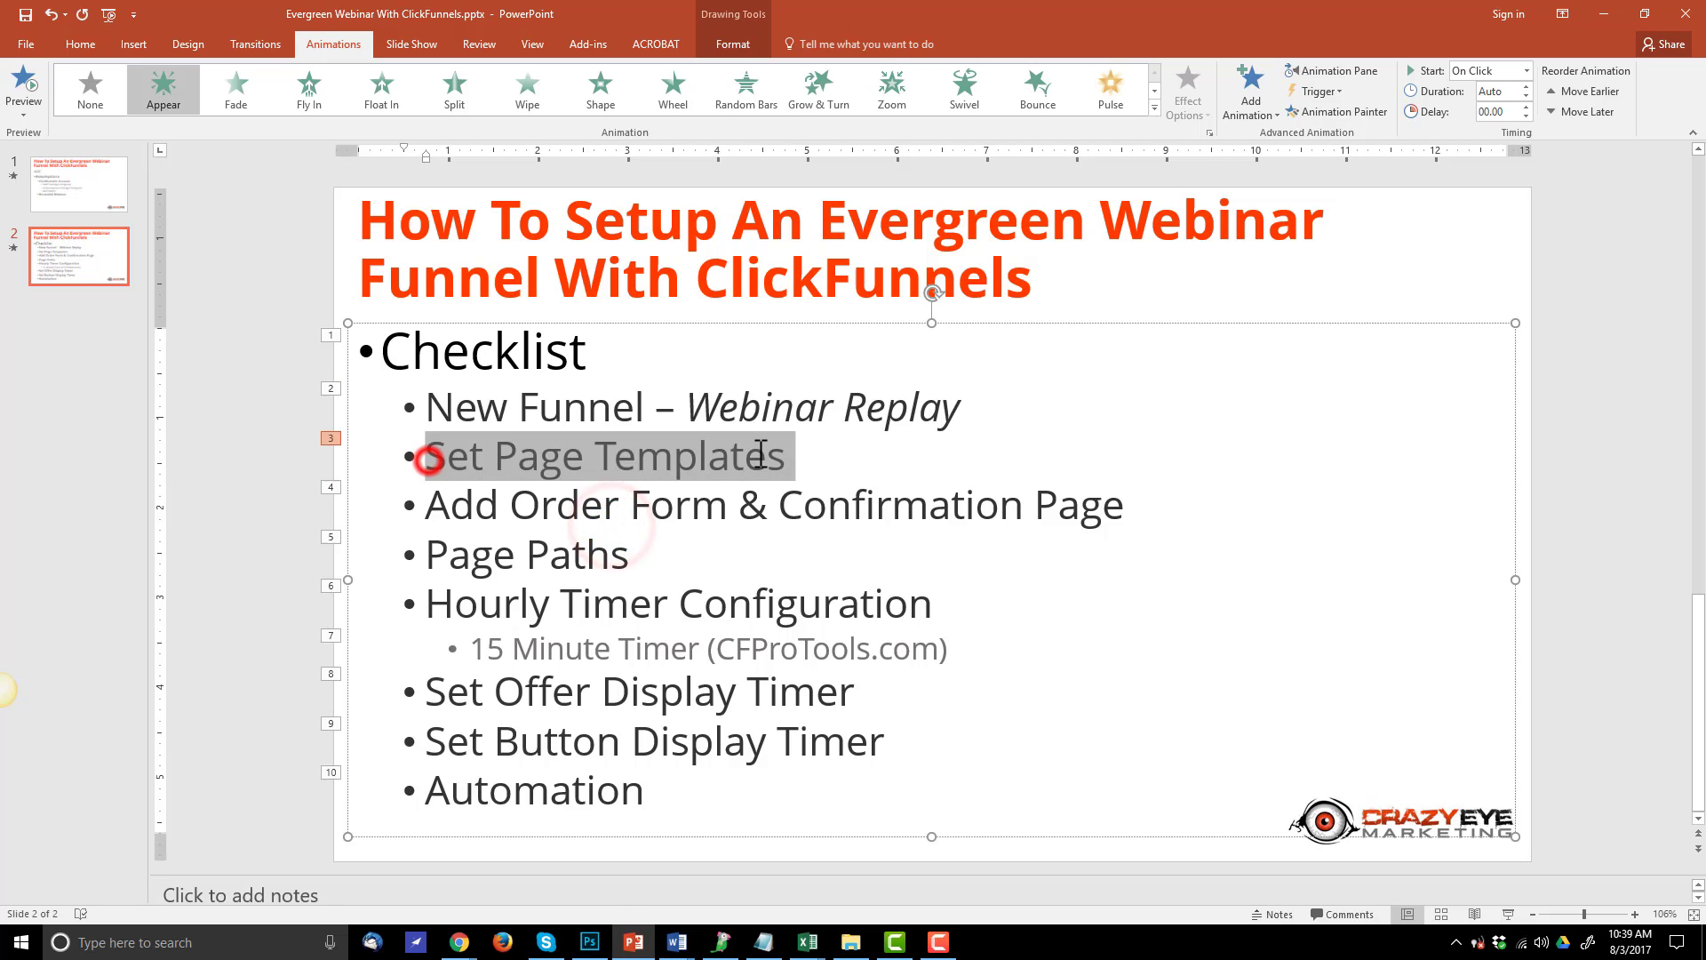
click(563, 488)
drag(428, 503, 1218, 499)
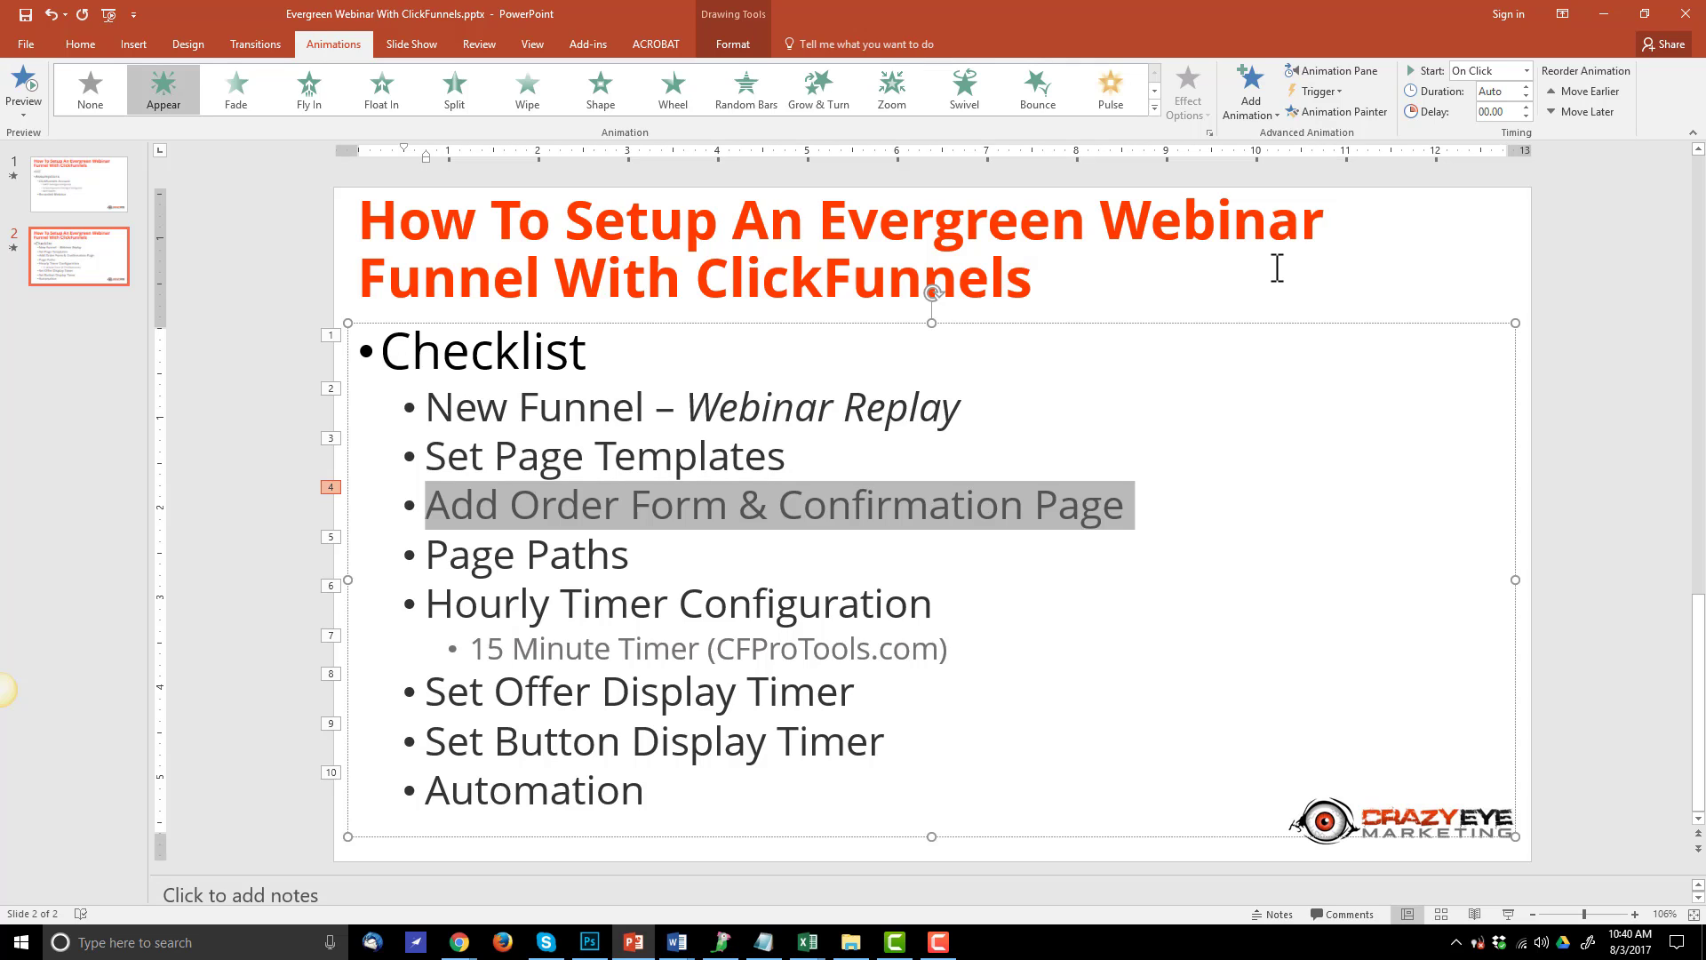
click(865, 456)
click(648, 502)
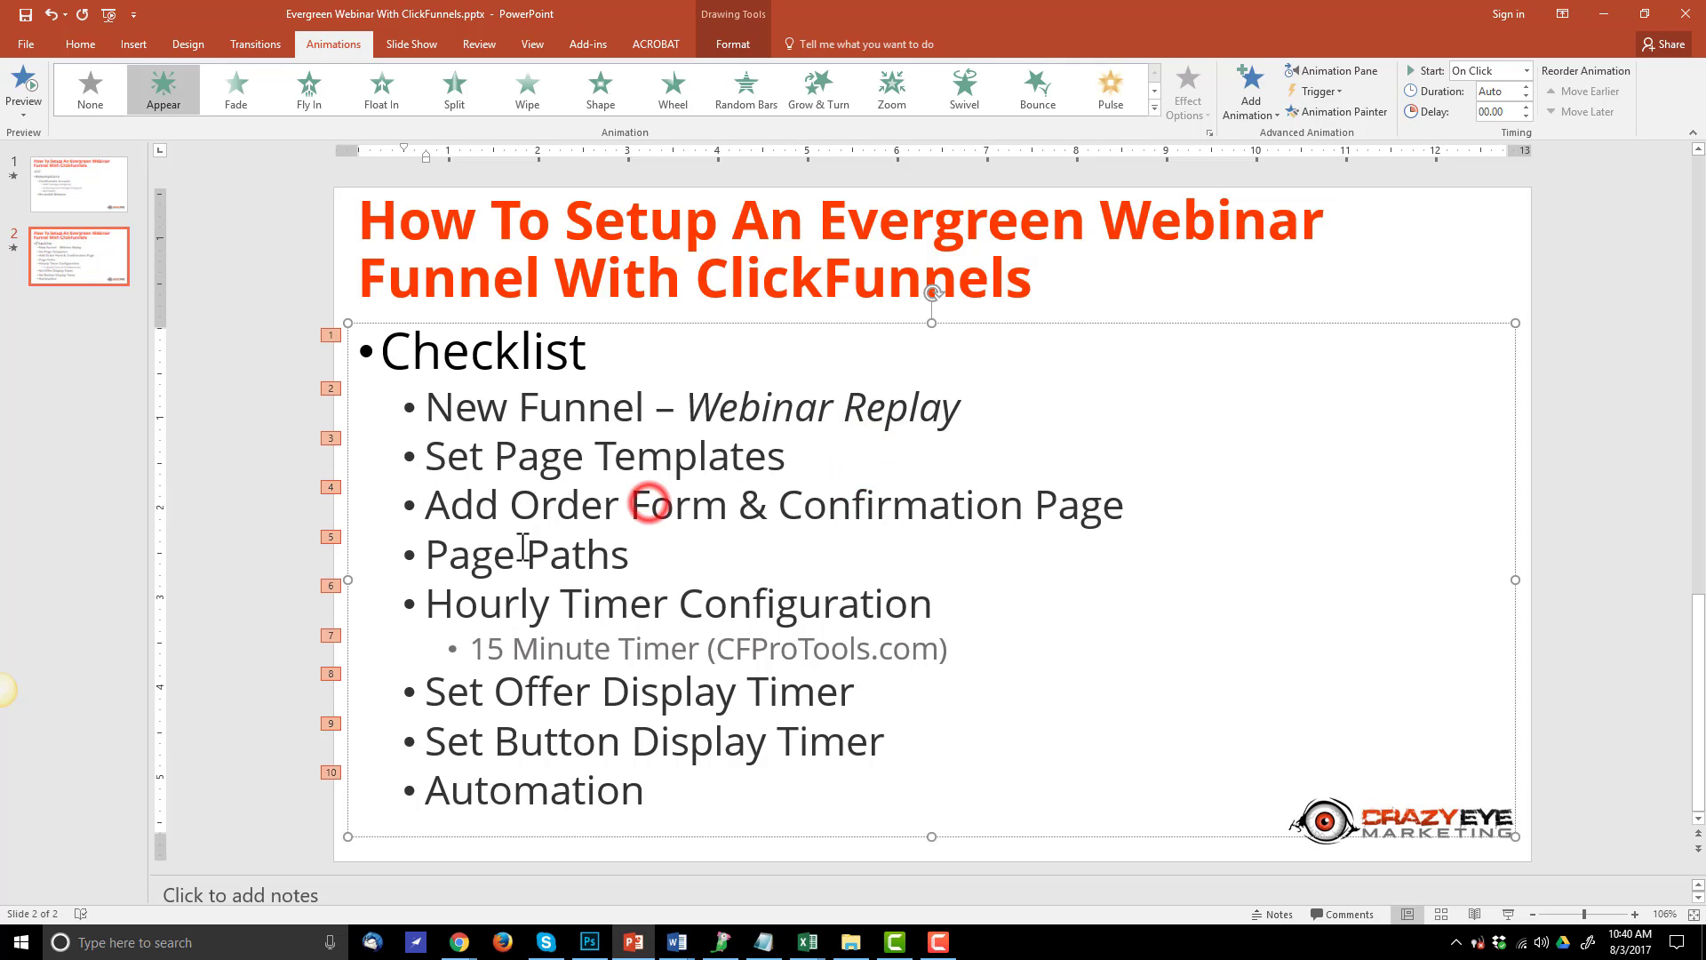
click(432, 507)
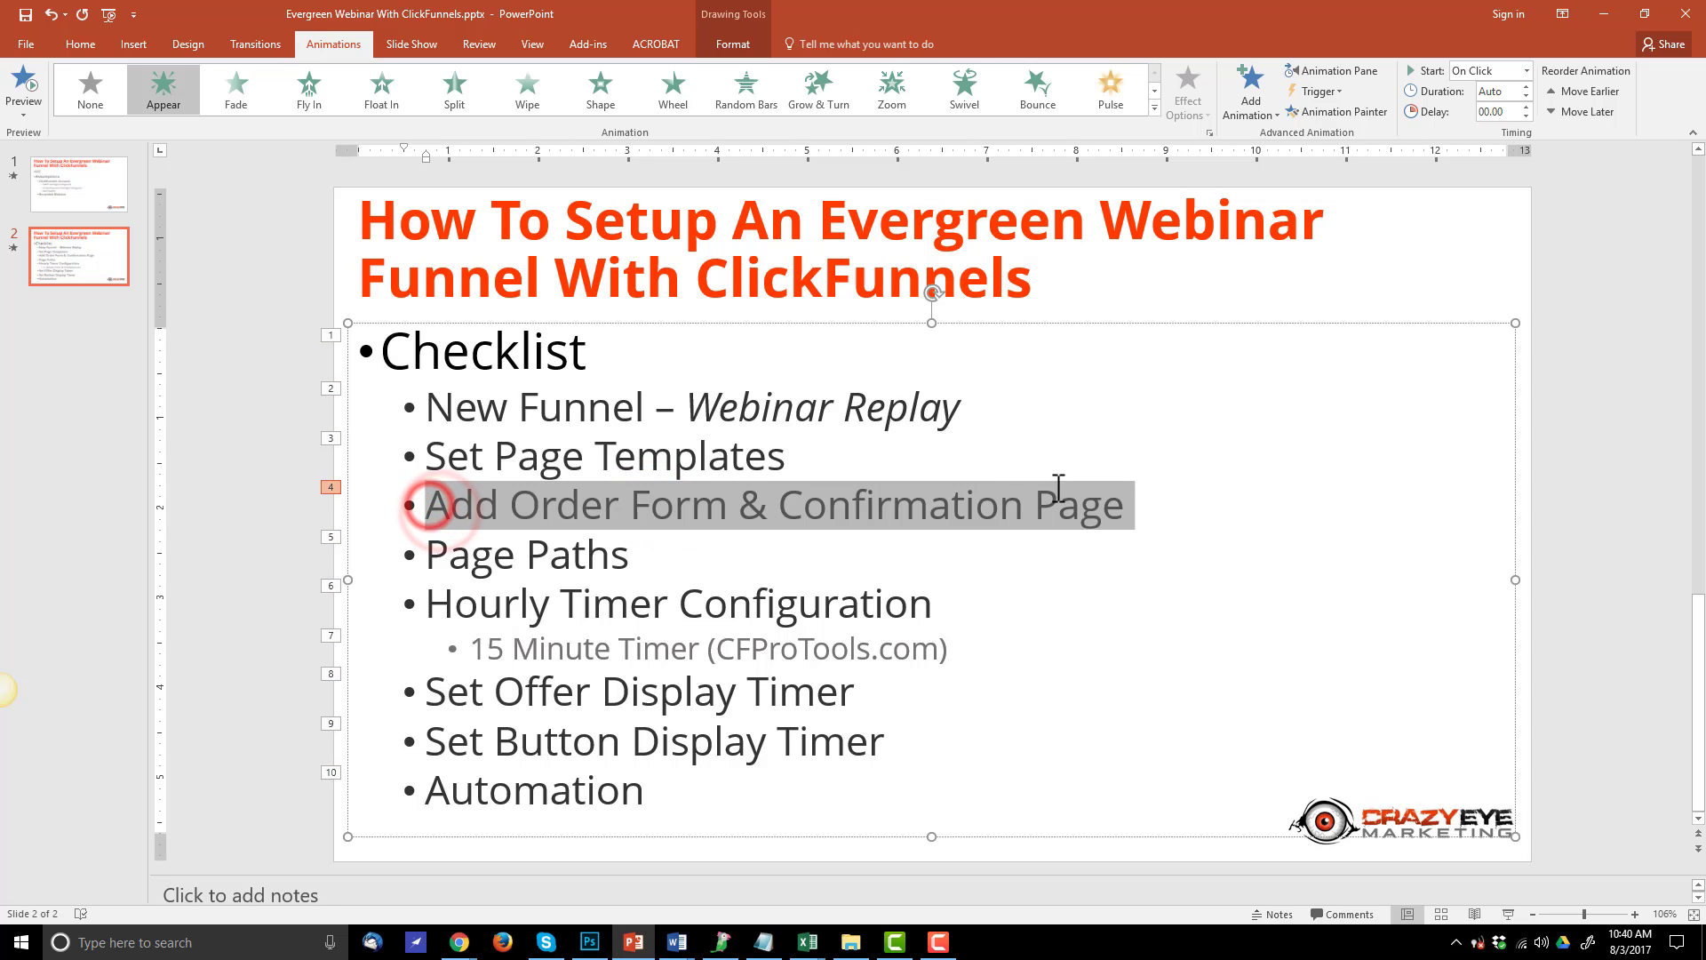
click(807, 517)
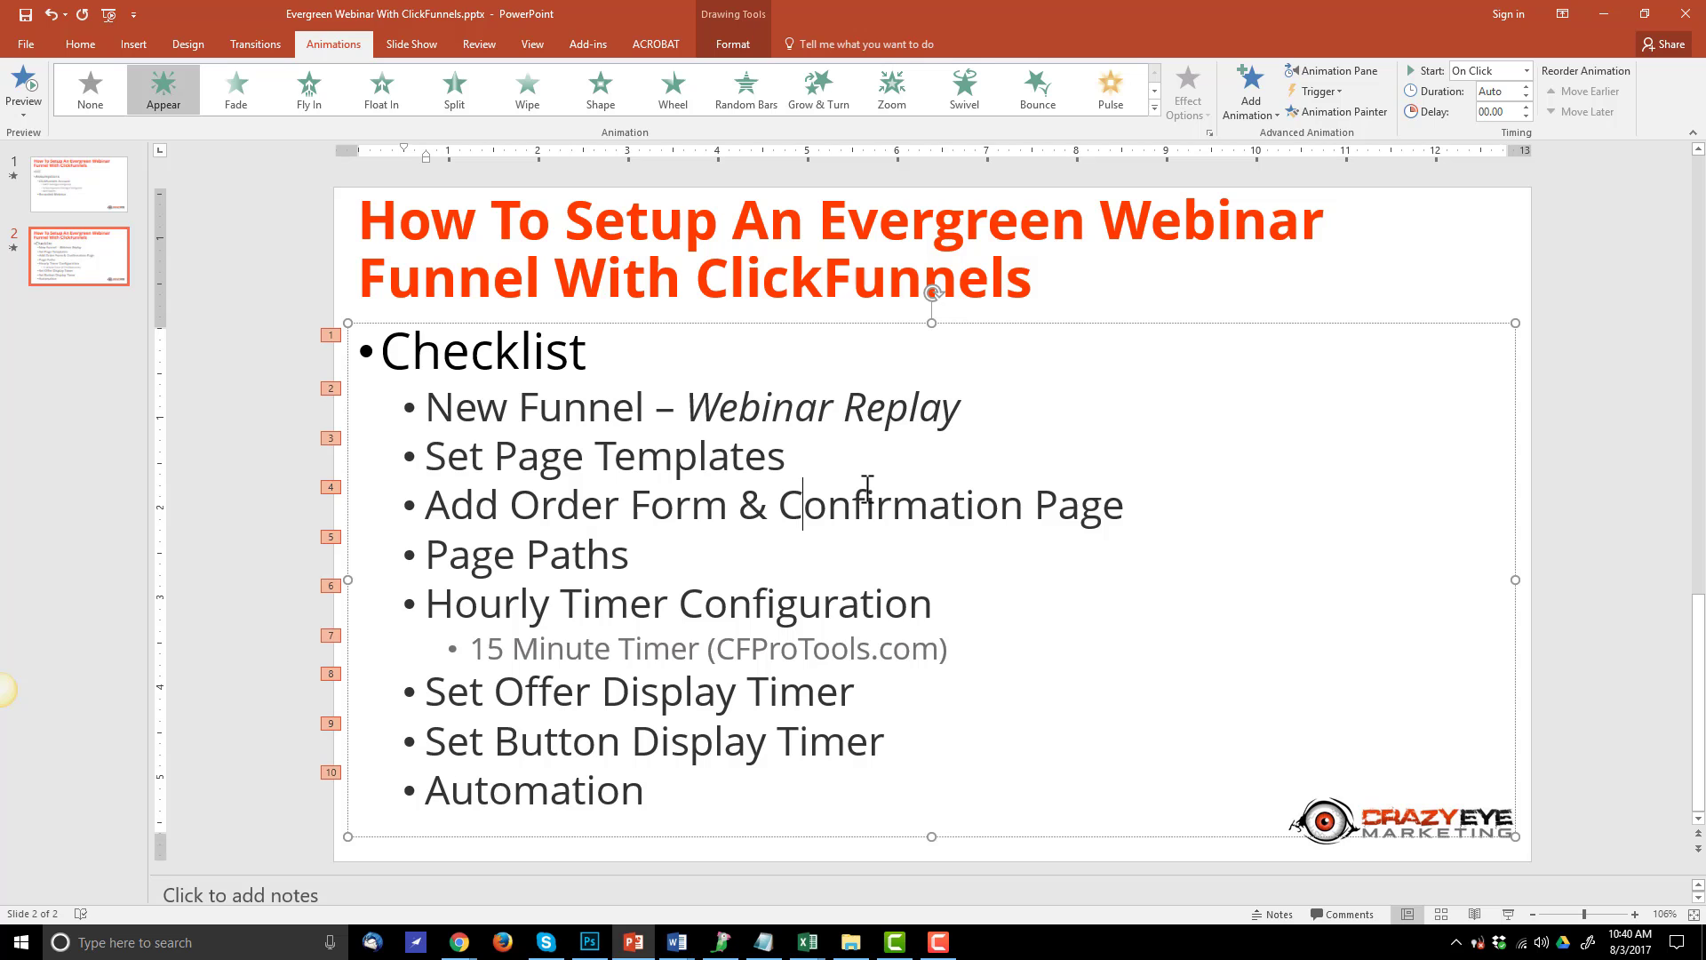
click(1596, 12)
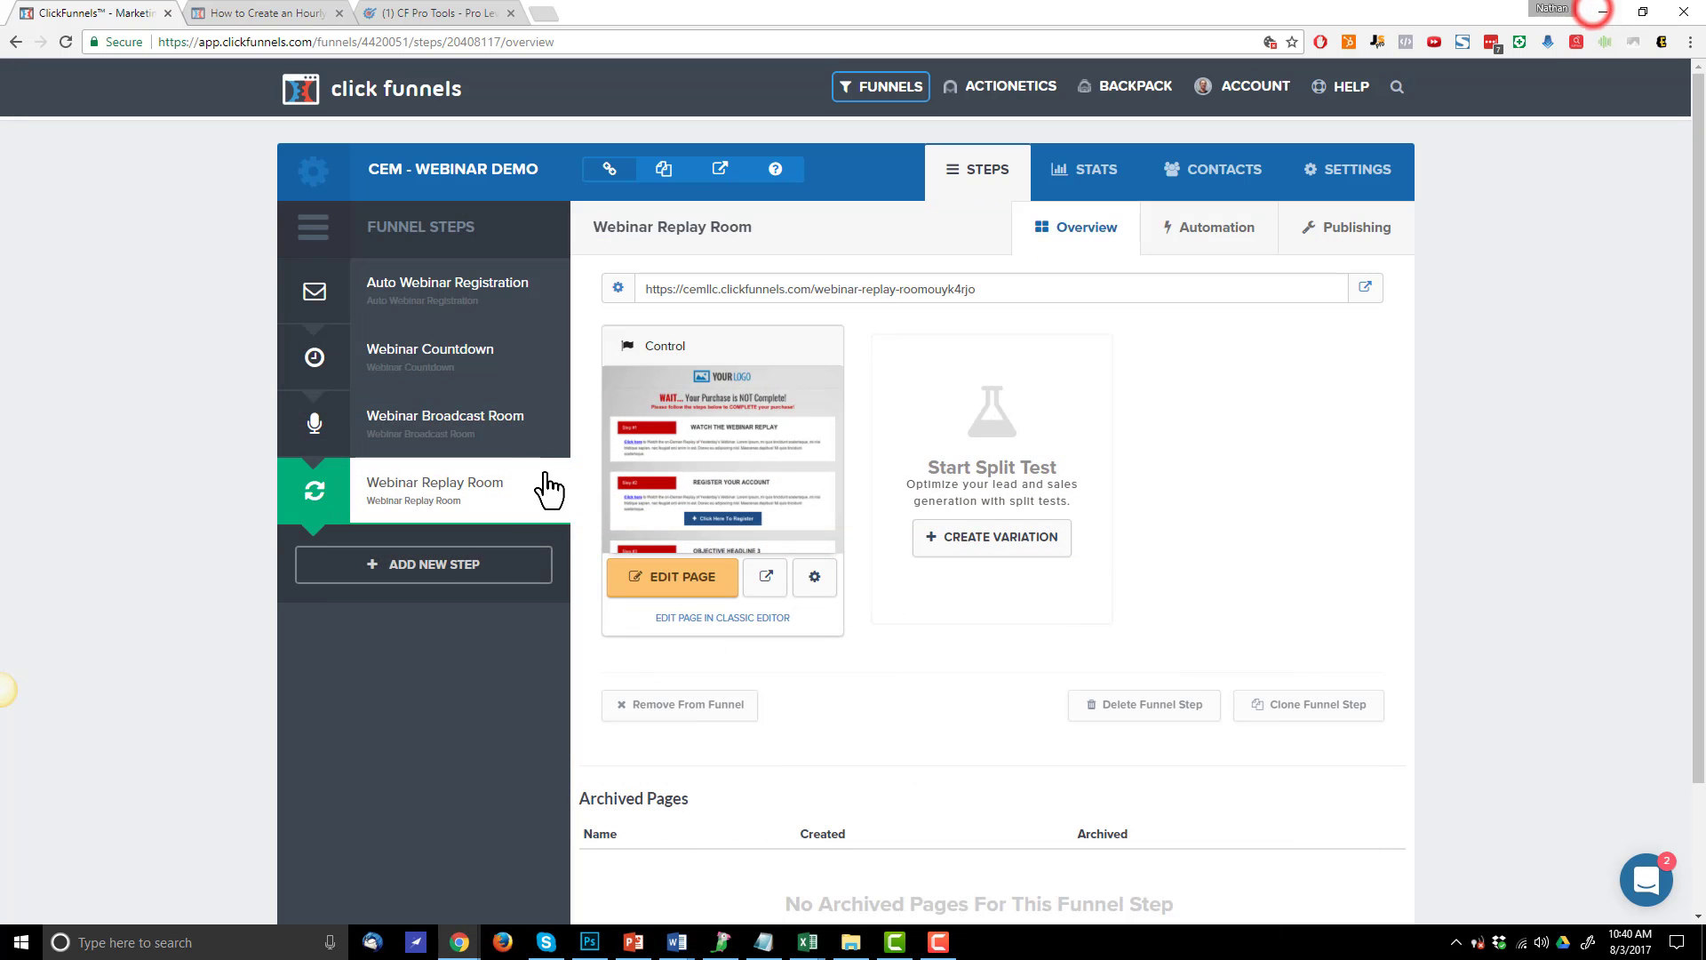
Add a new funnel step named "Order Form", leaving its path blank
click(449, 575)
click(750, 270)
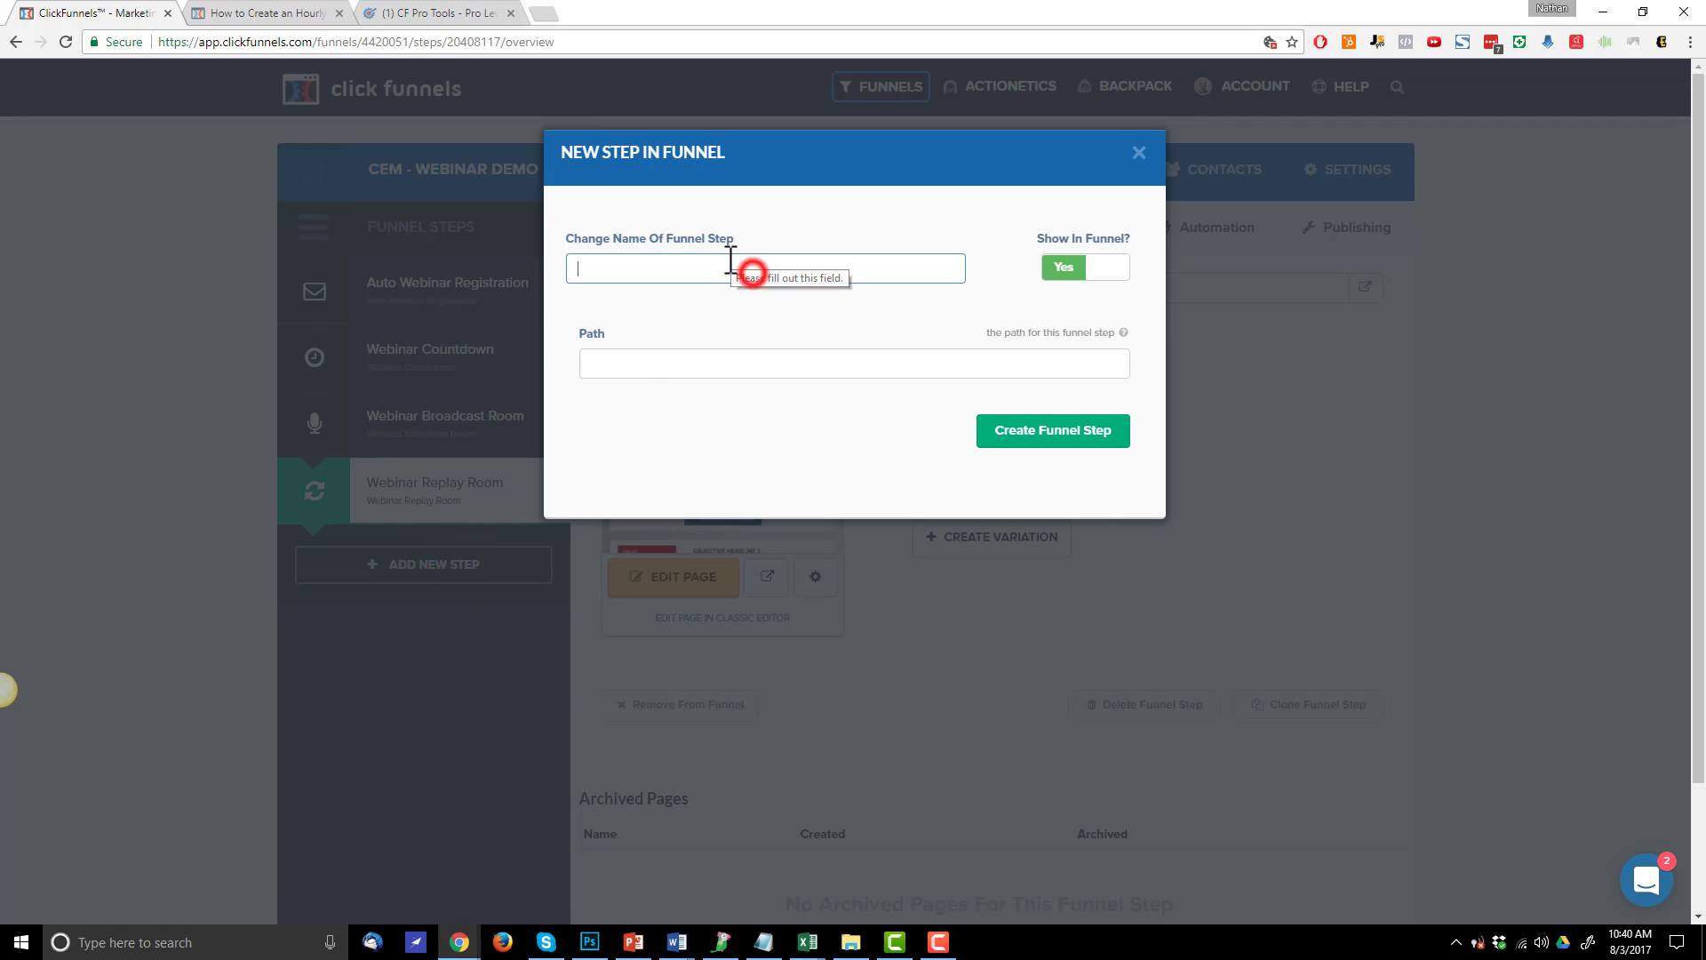
text(order Form)
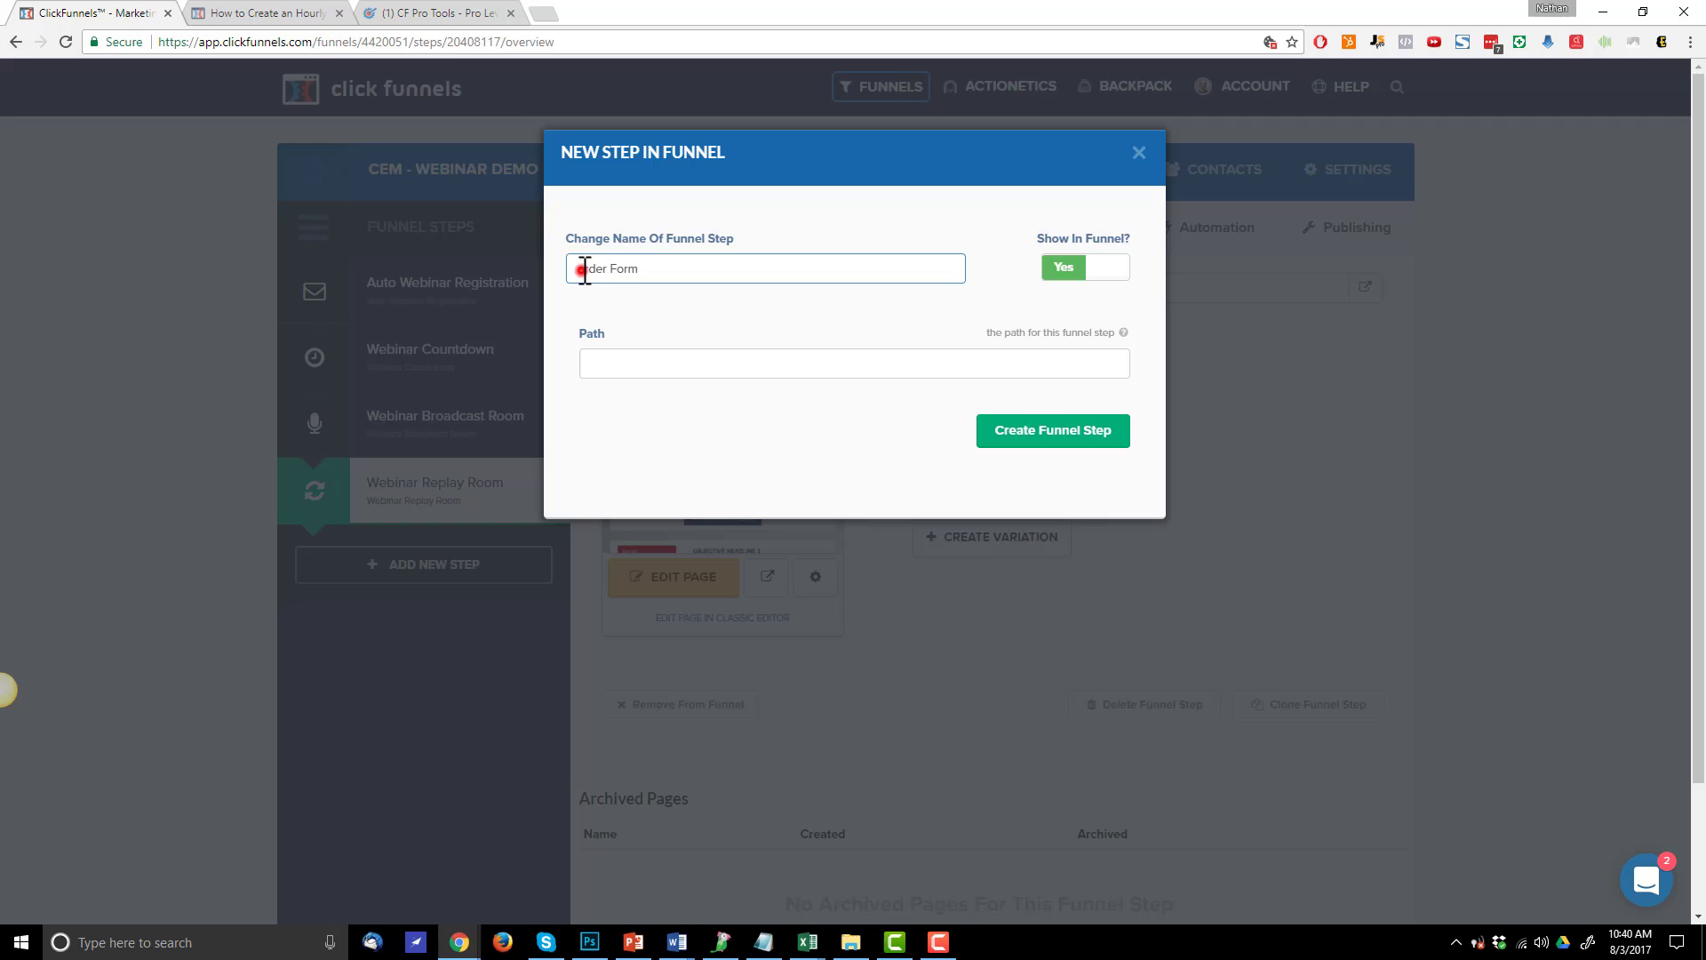
click(583, 270)
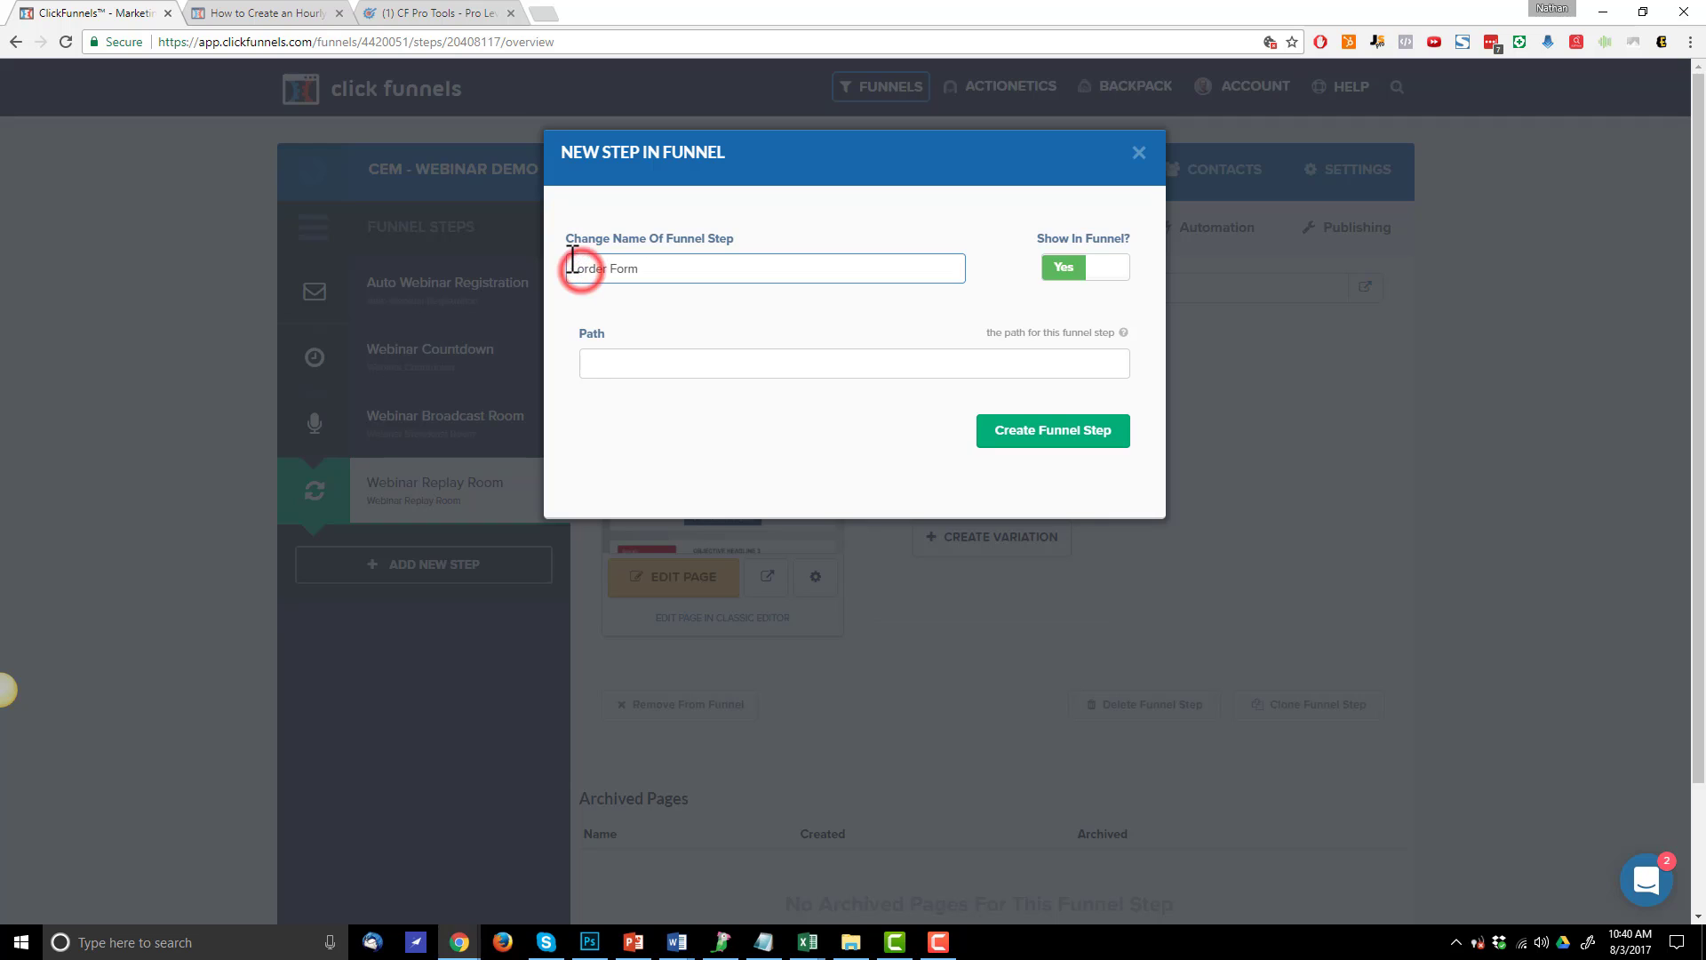
key(BackSpace)
text(O)
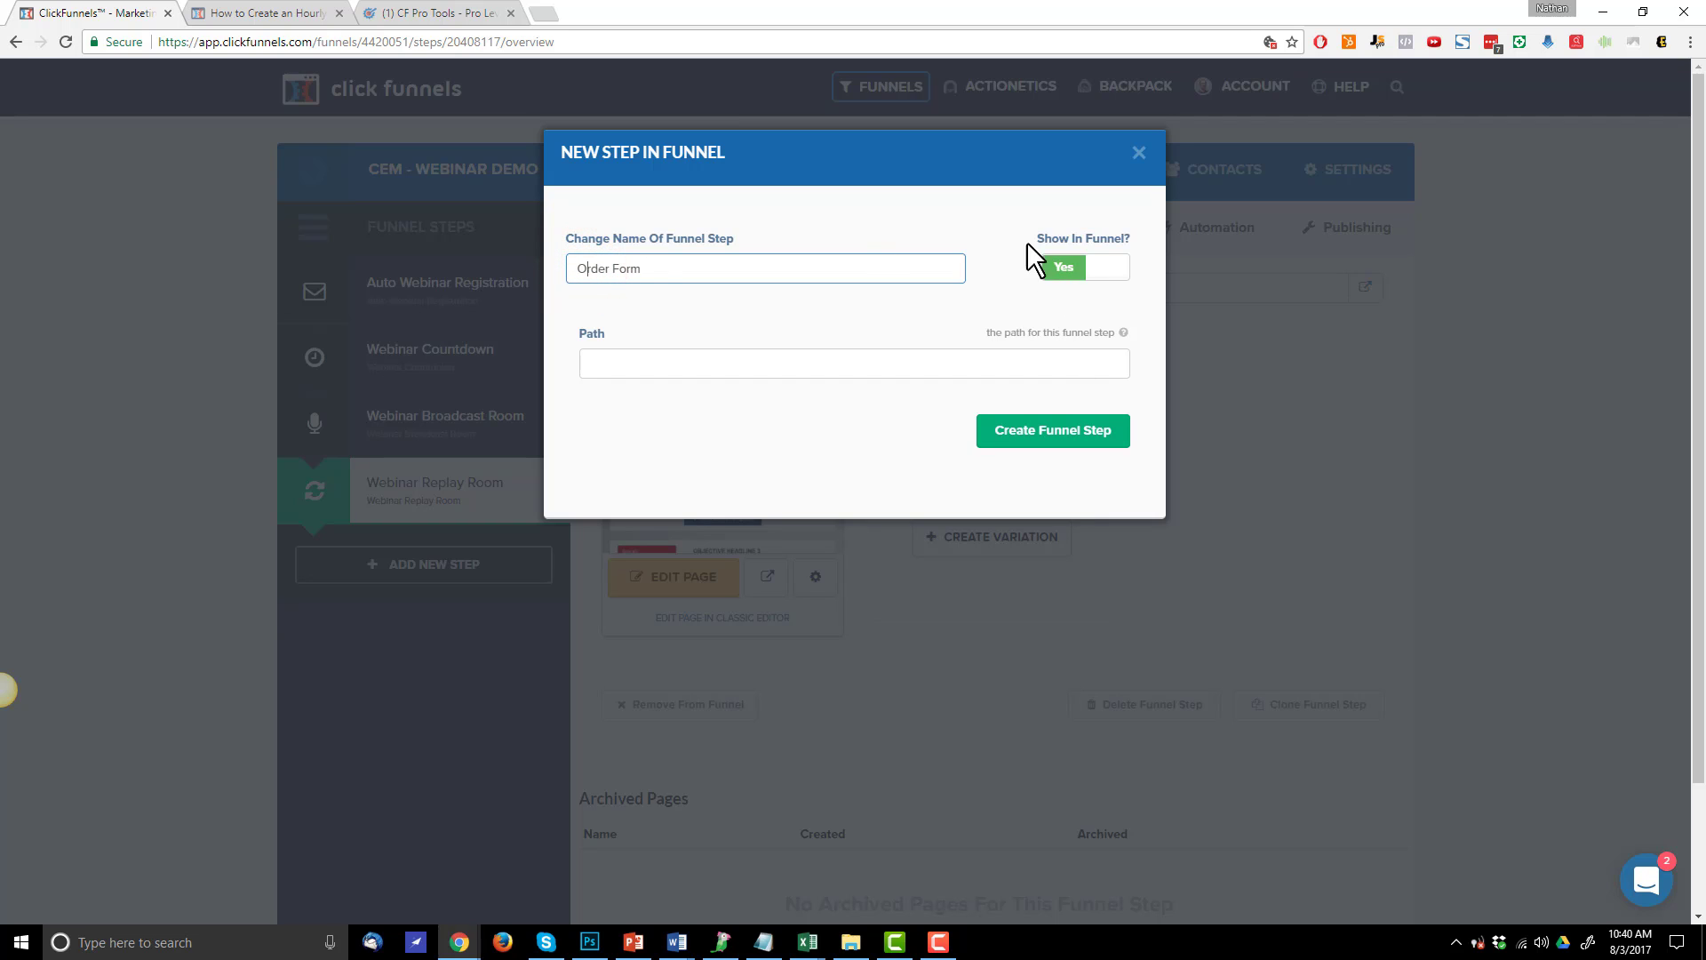
double_click(590, 331)
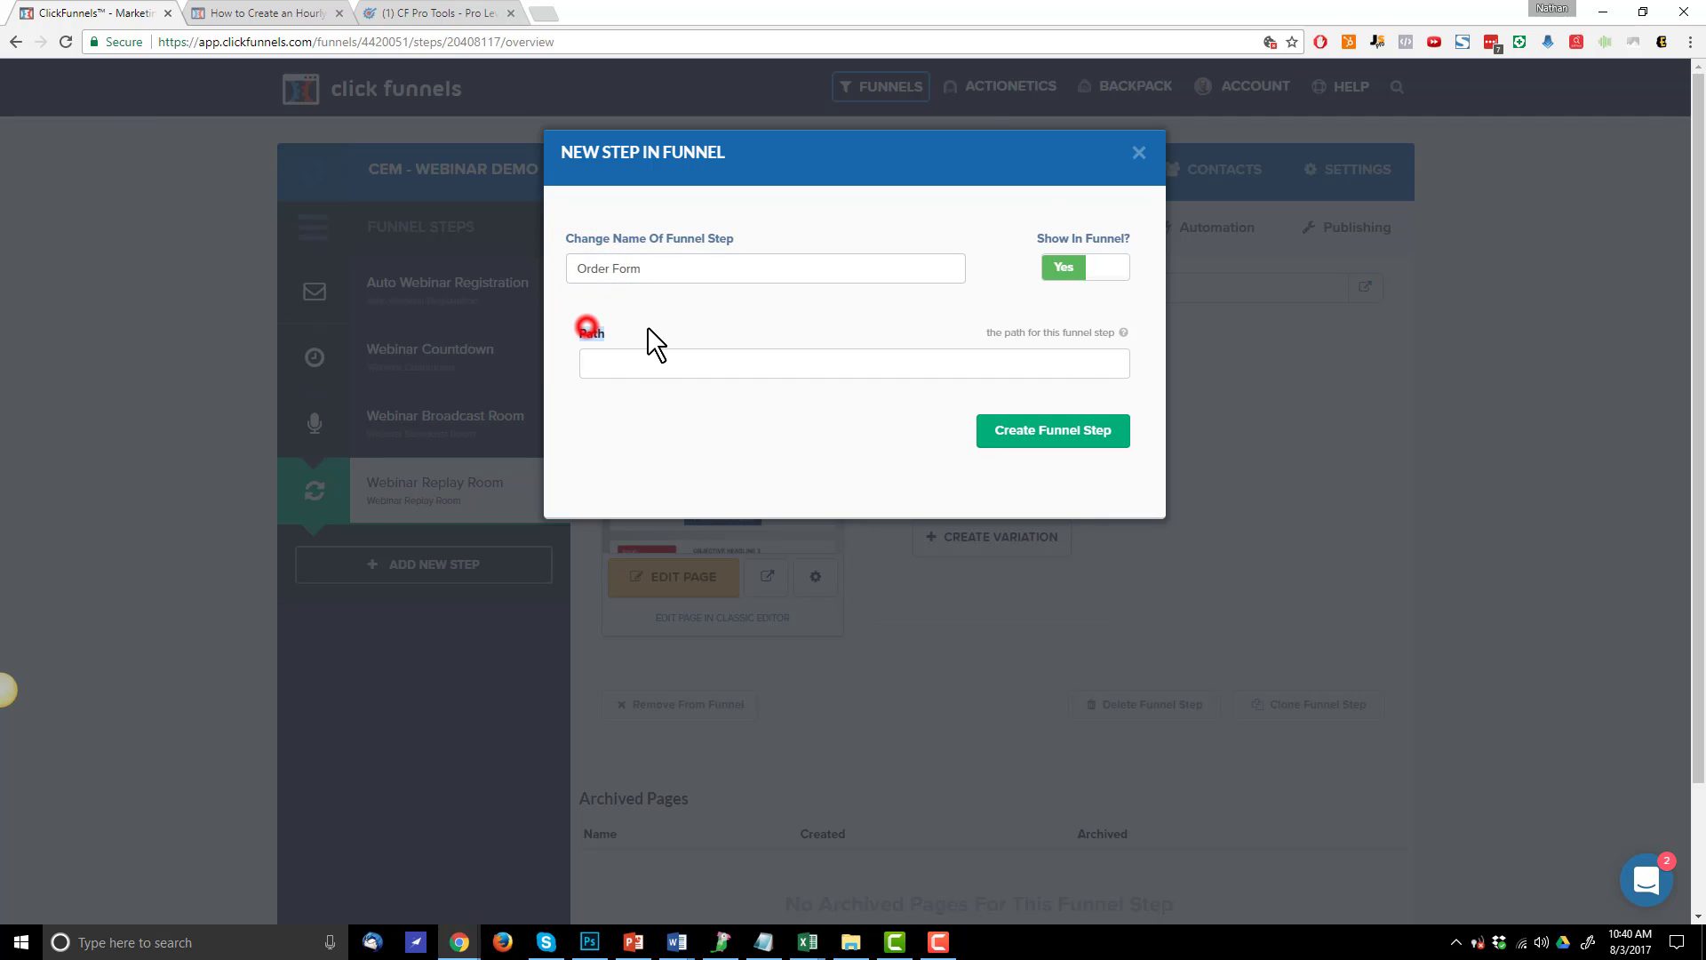
click(1061, 431)
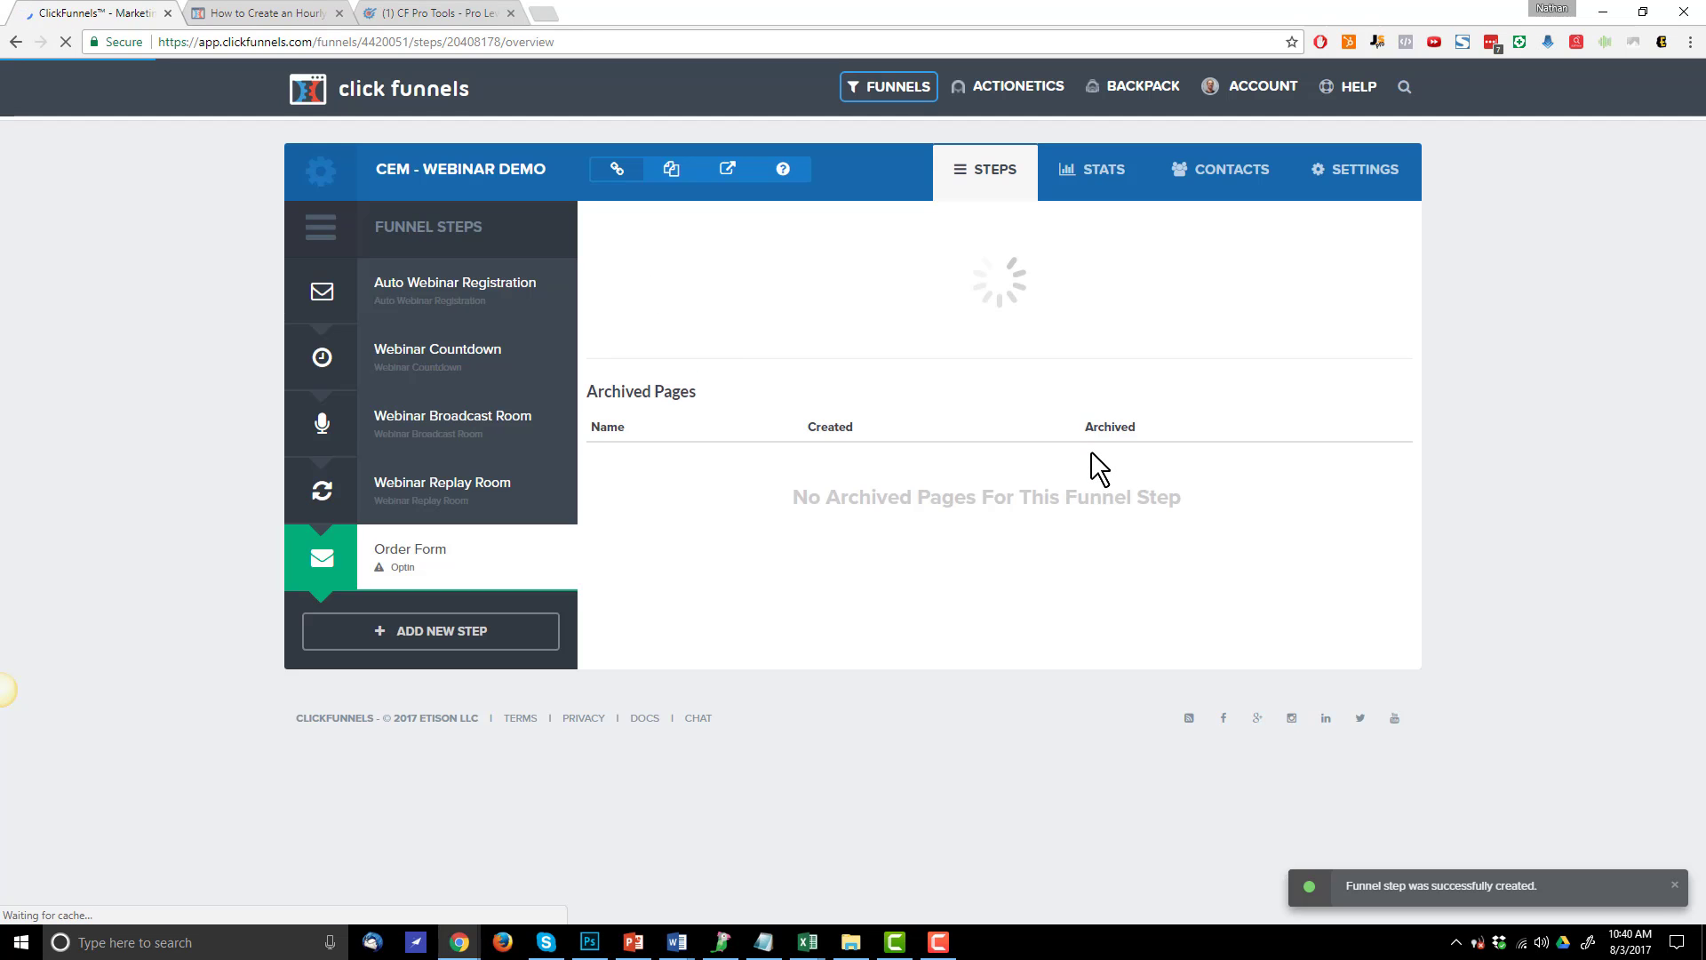
Apply the Order Page v1 template from the sales order form templates to the Order Form step
scroll(1582, 498, down, 1)
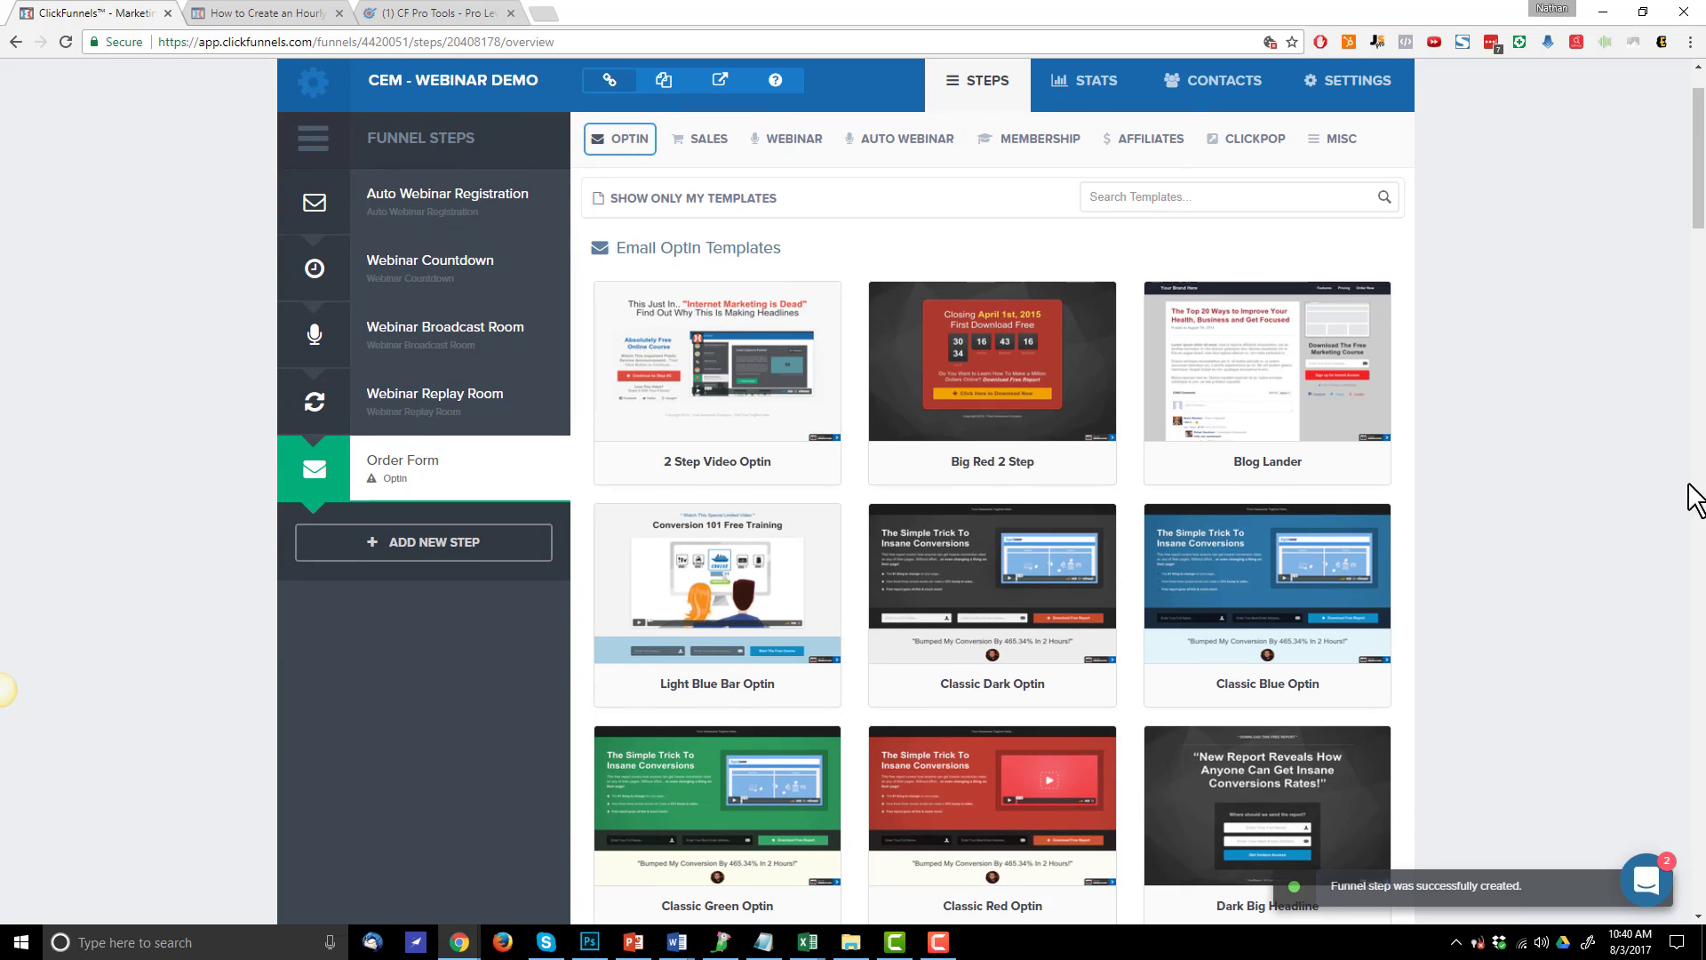
click(706, 143)
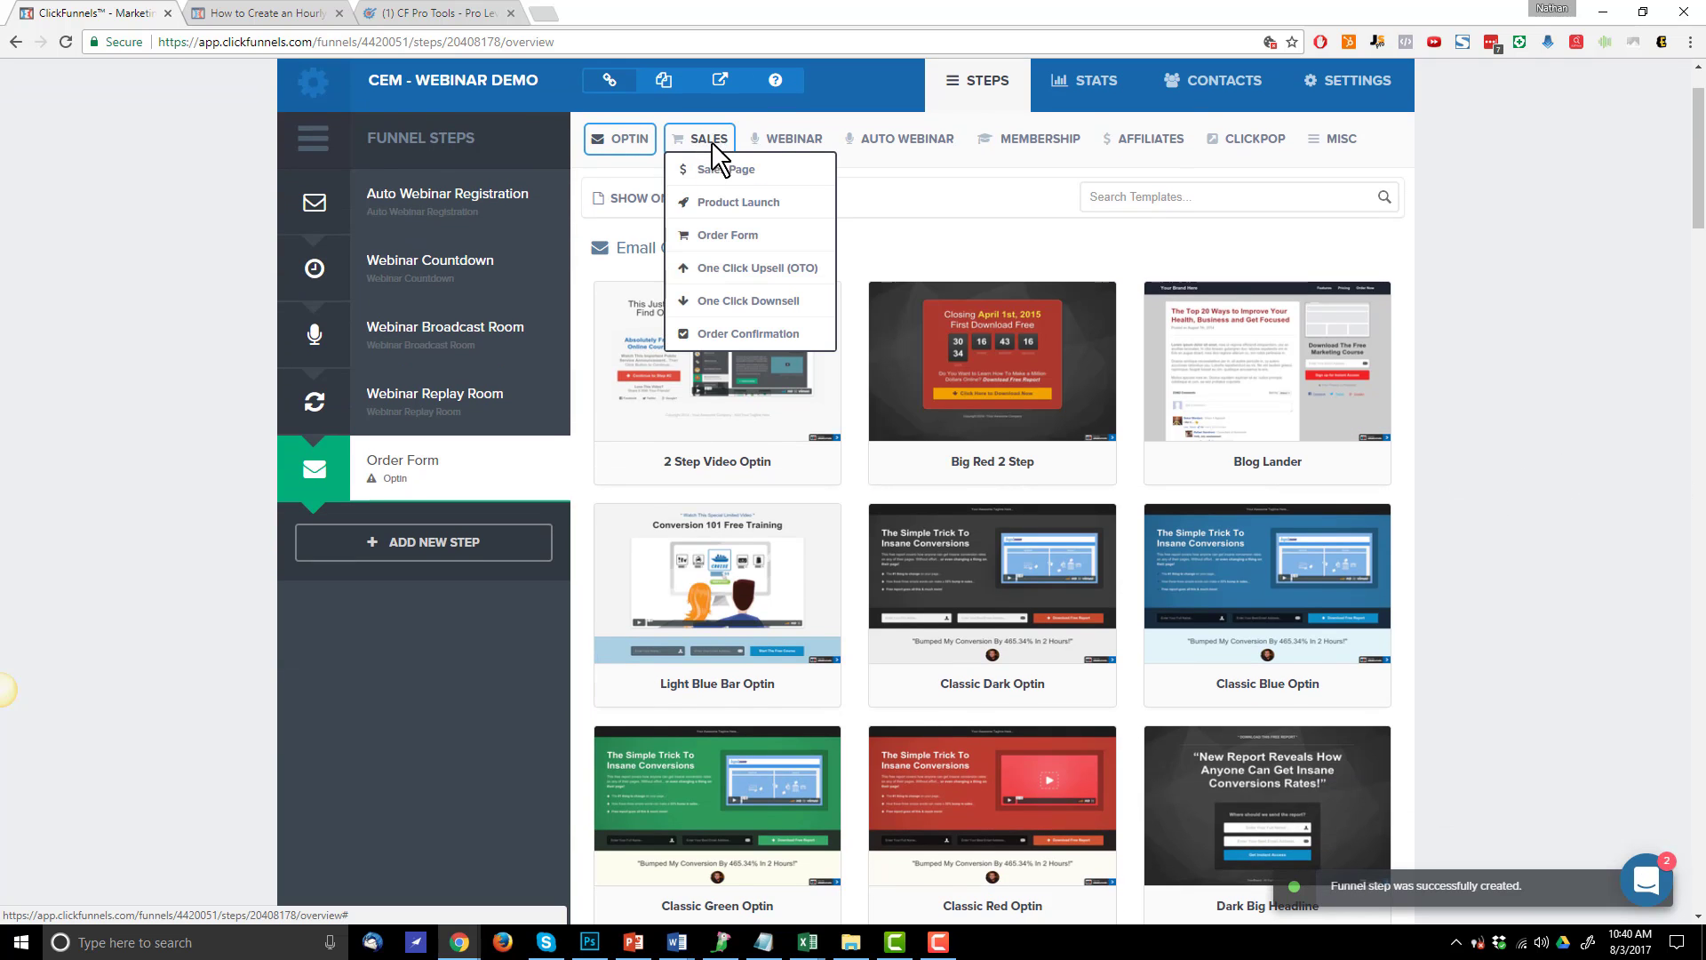
click(725, 234)
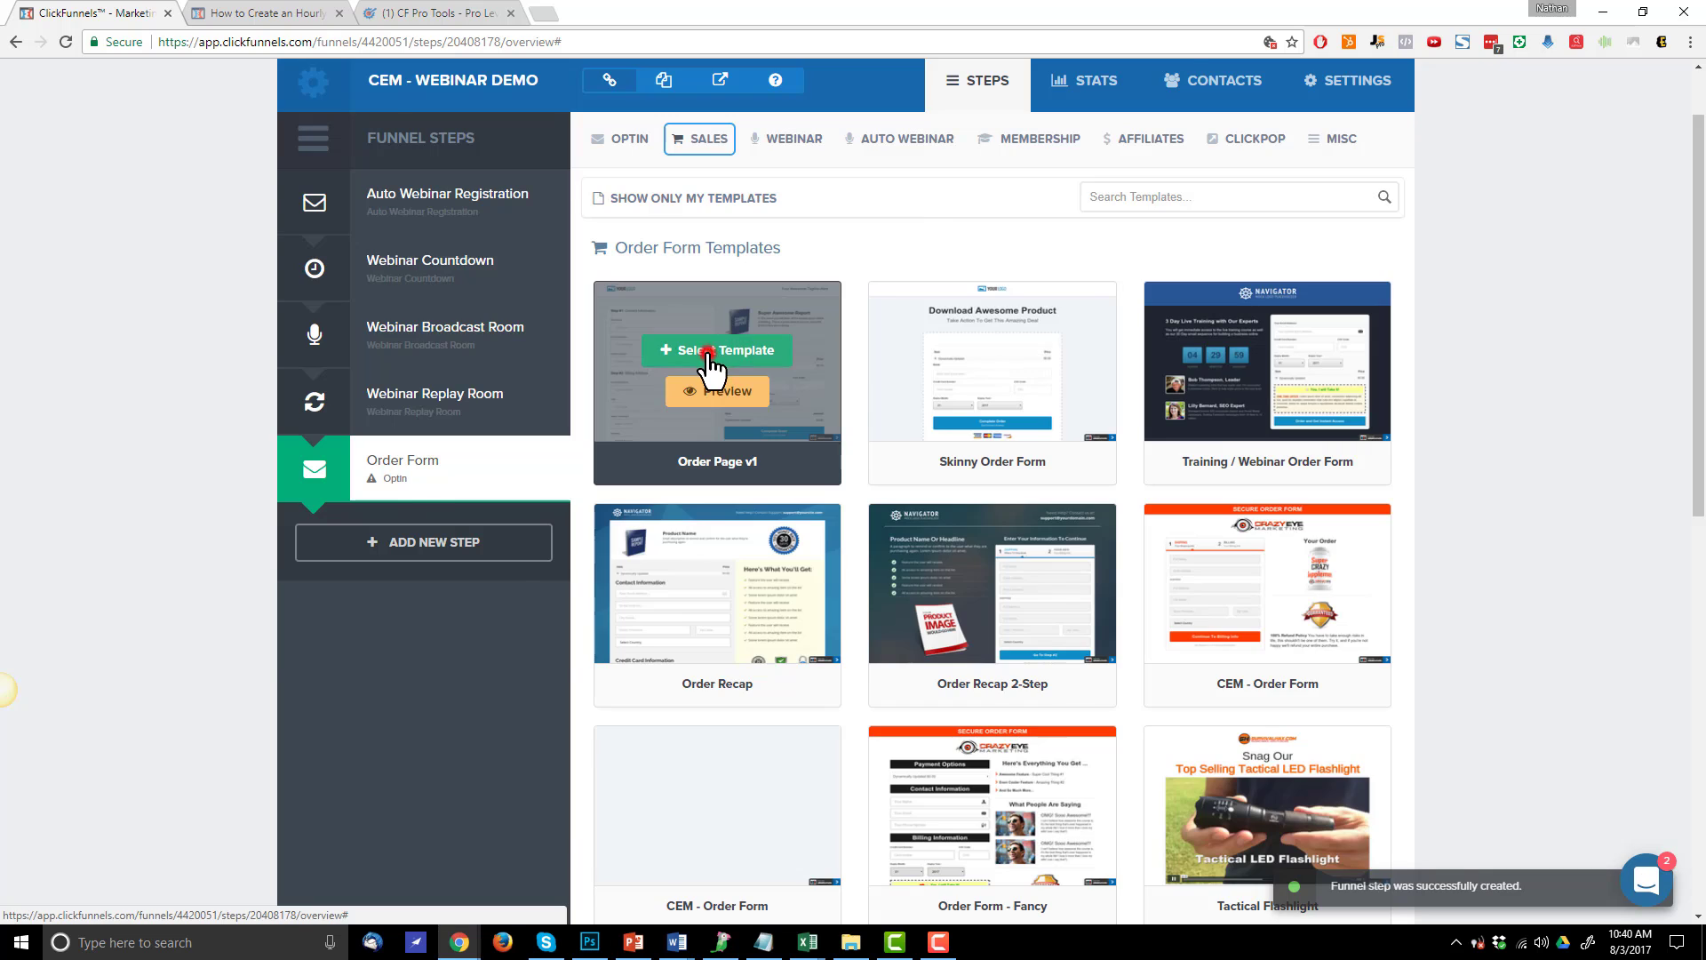
click(707, 354)
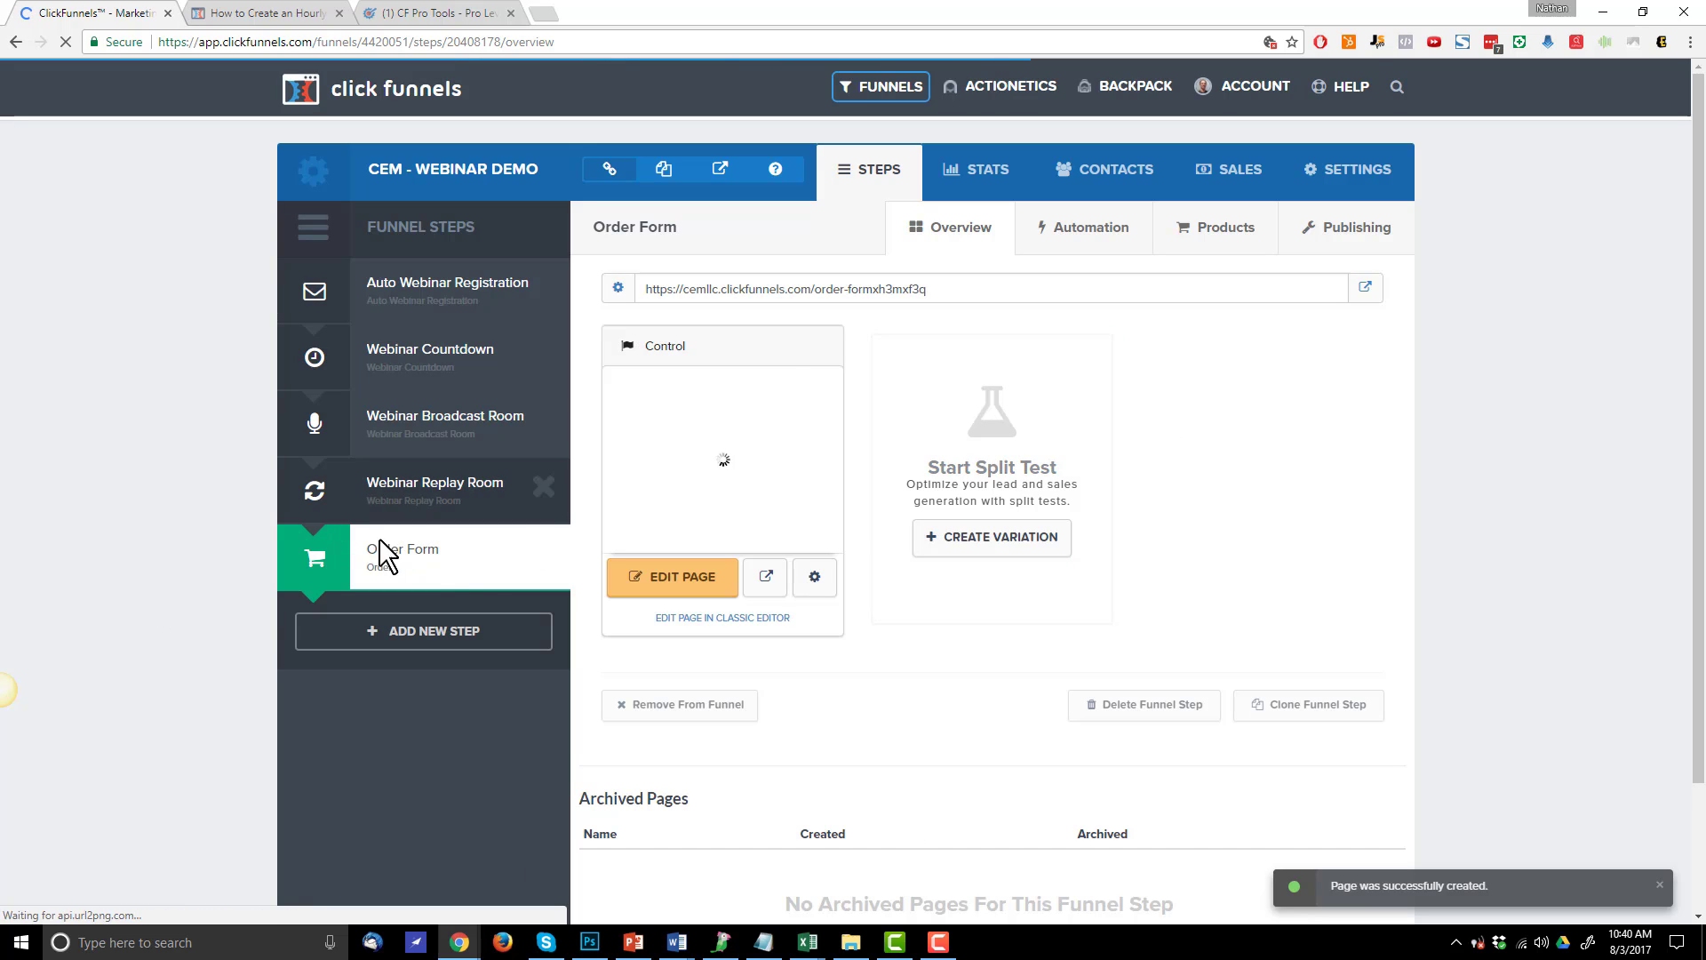
Add a new funnel step named "Order Confirmation", leaving its path blank
click(424, 637)
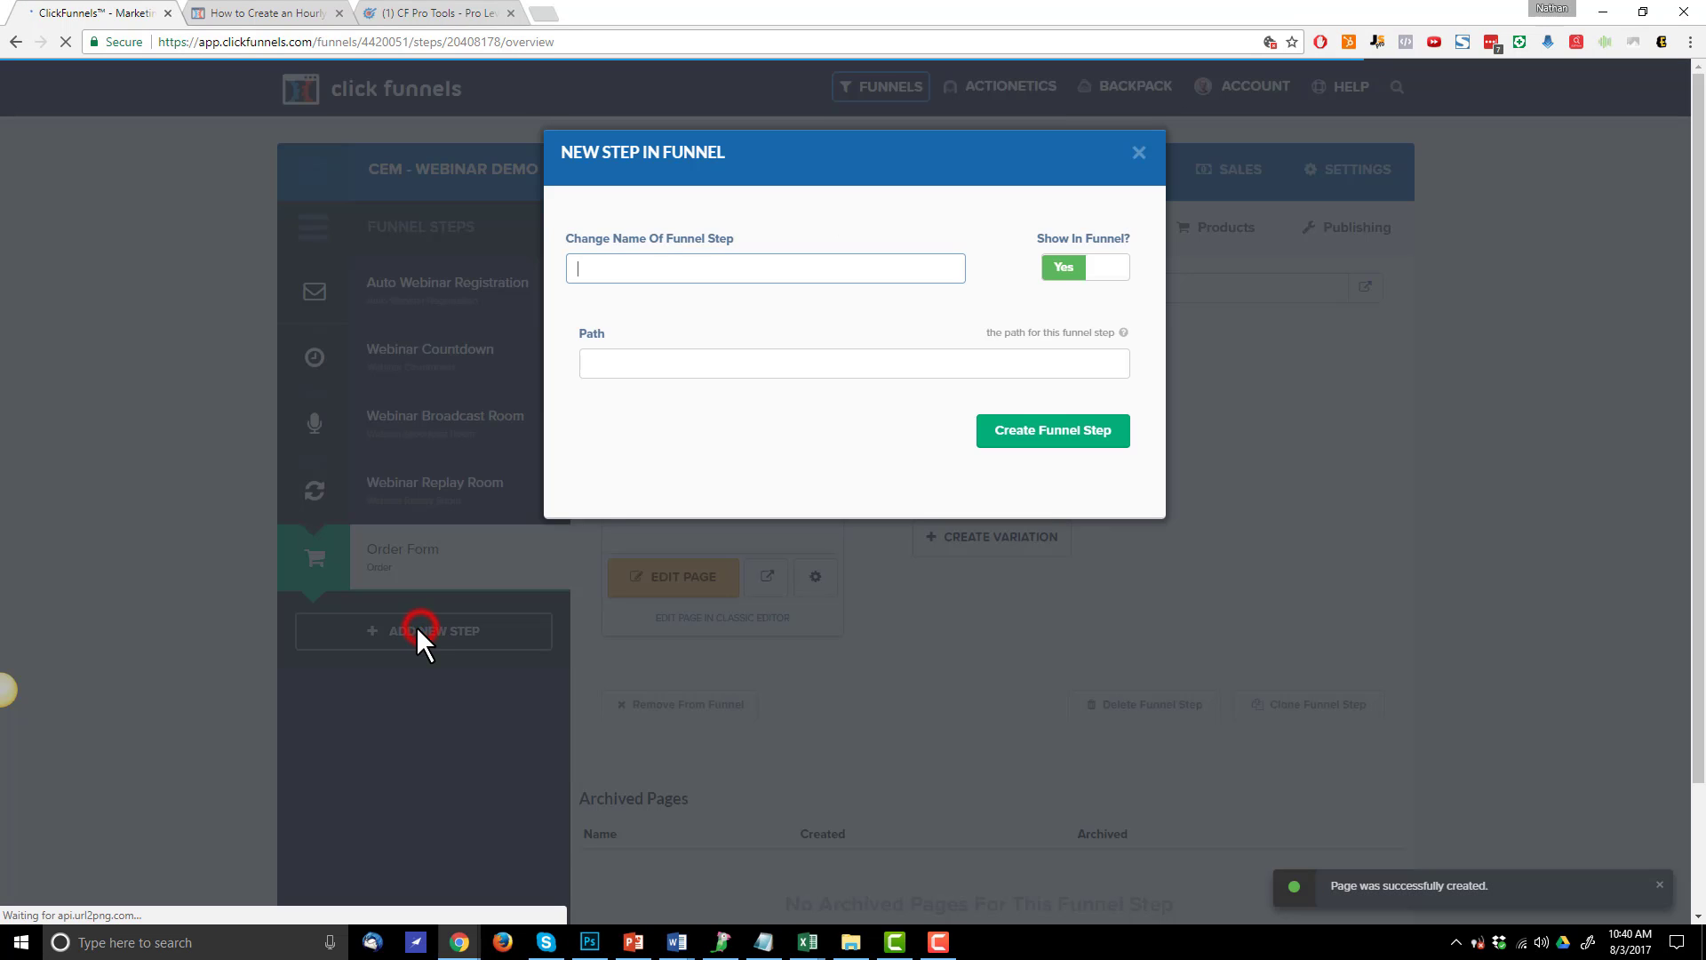
click(788, 275)
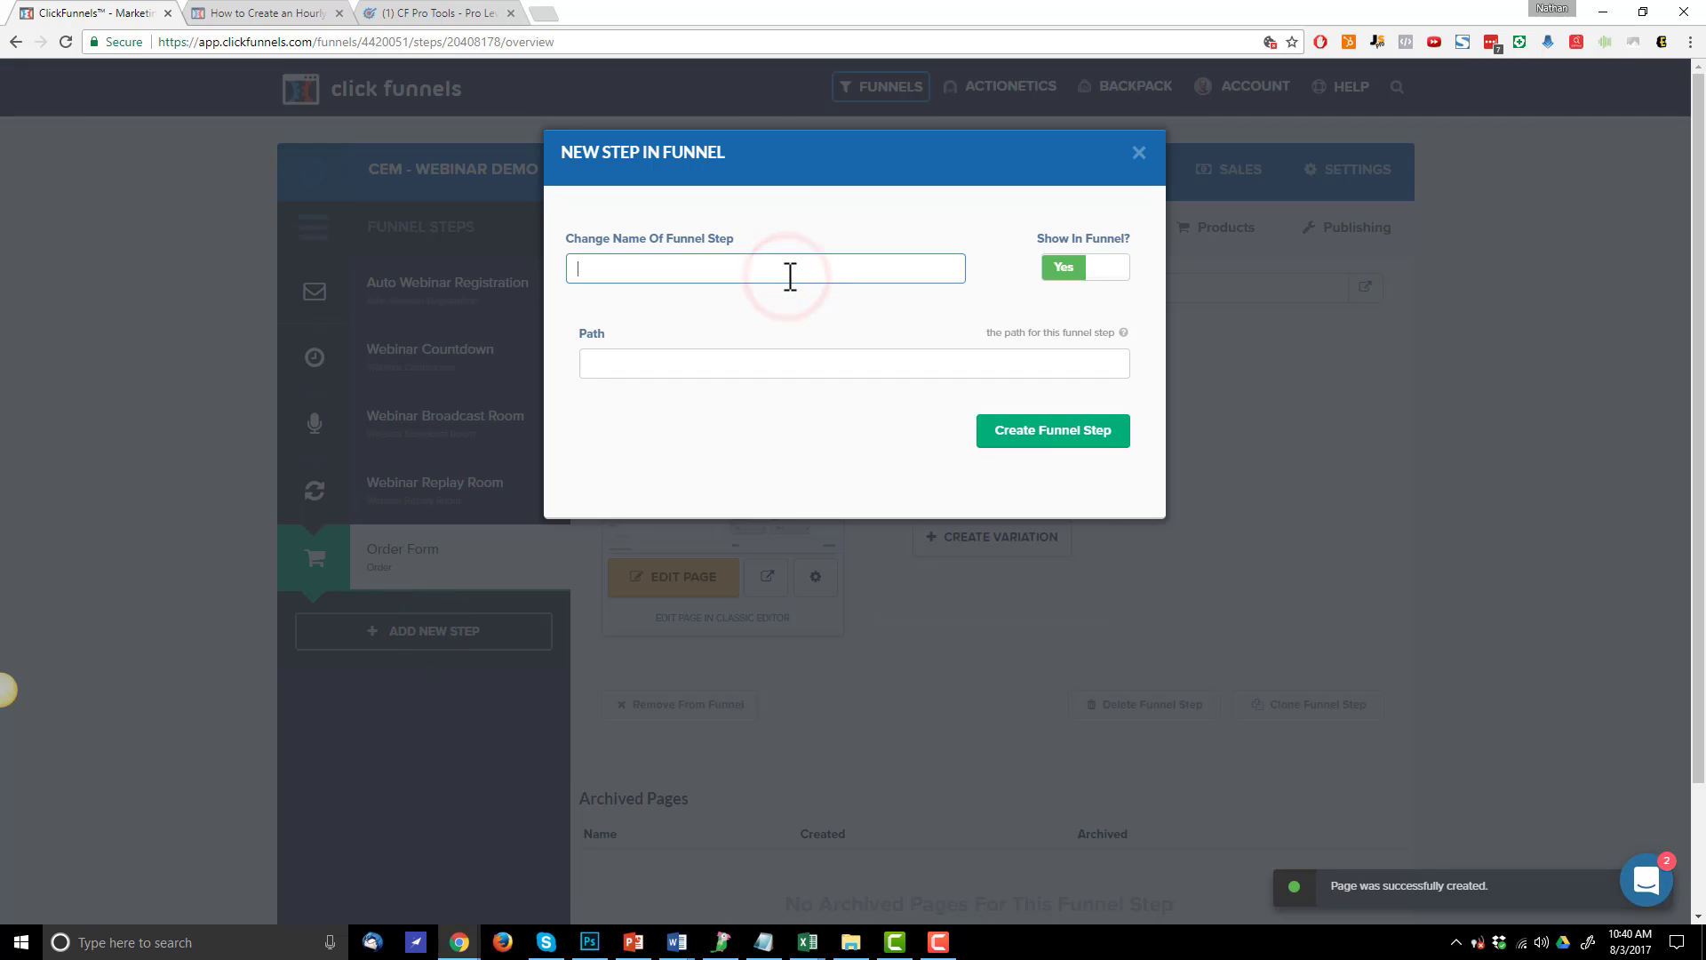
text(Order Confirmation)
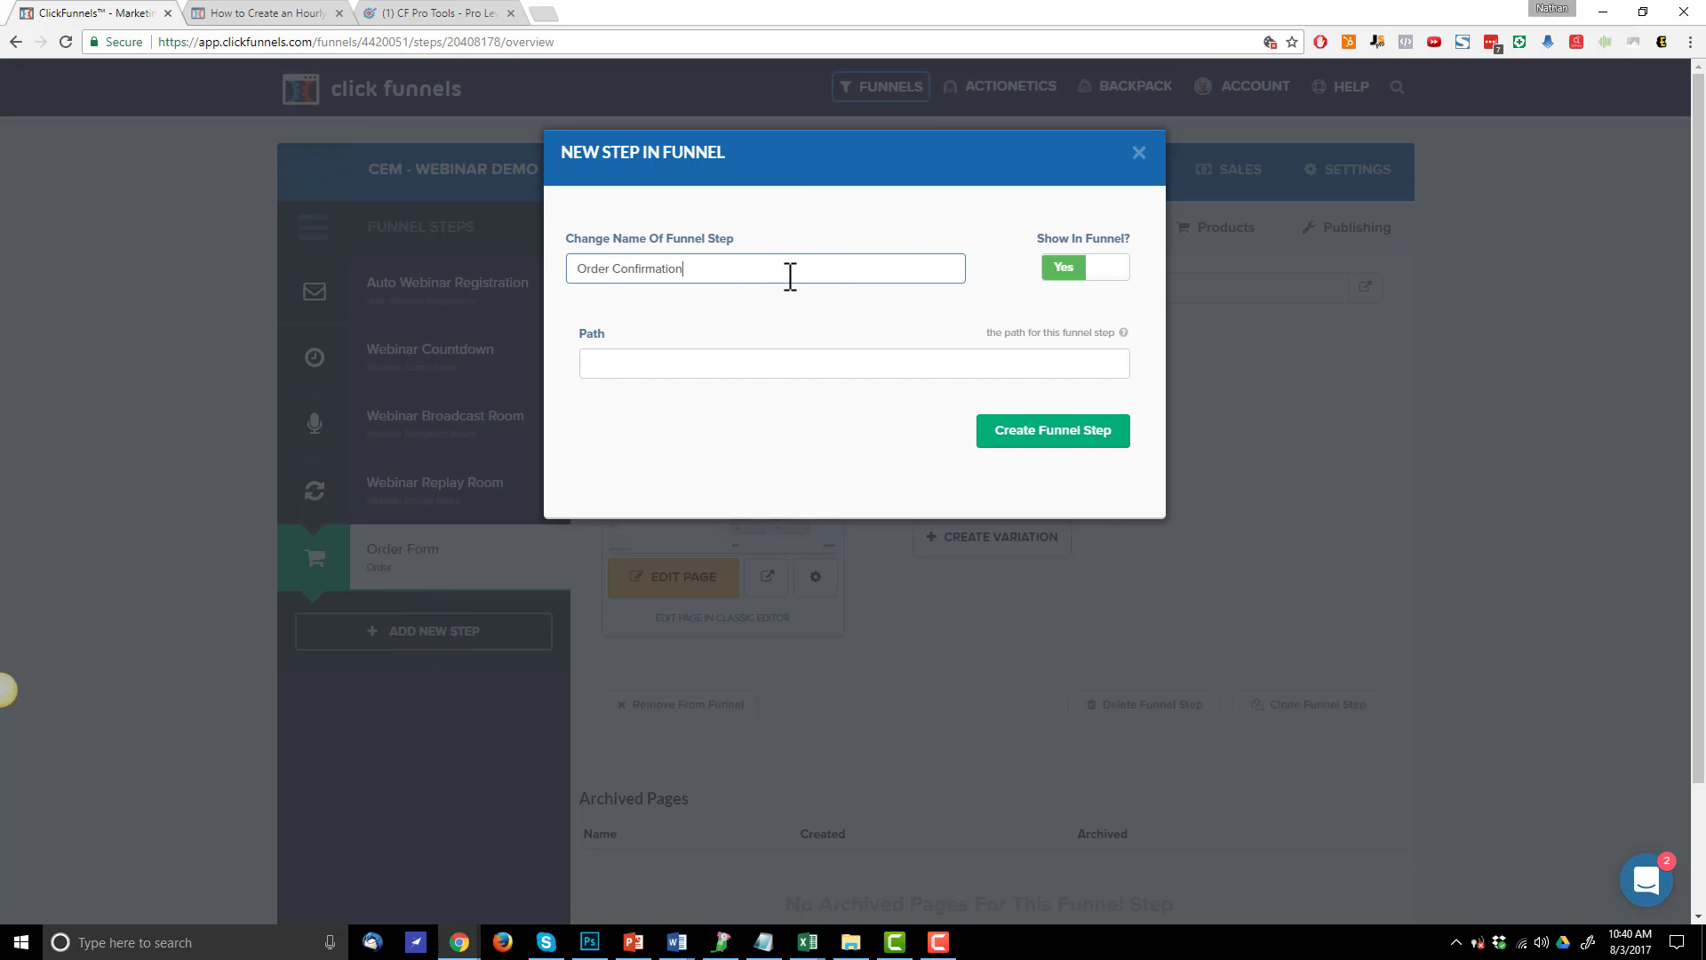
double_click(588, 332)
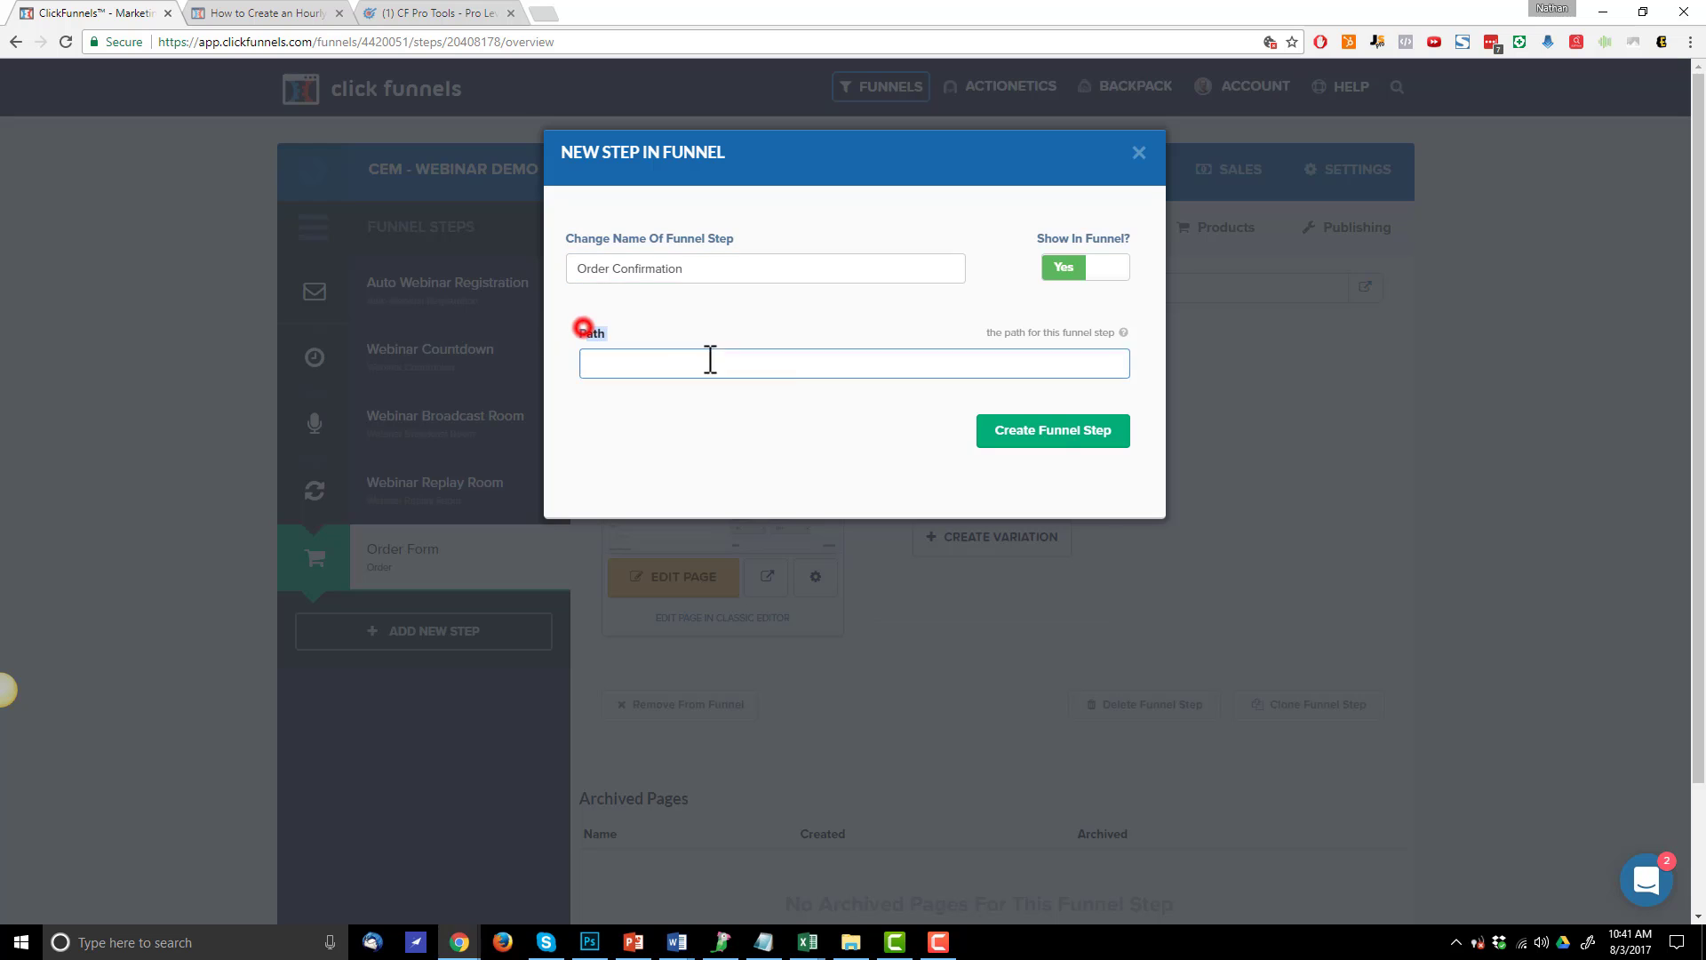
click(1046, 434)
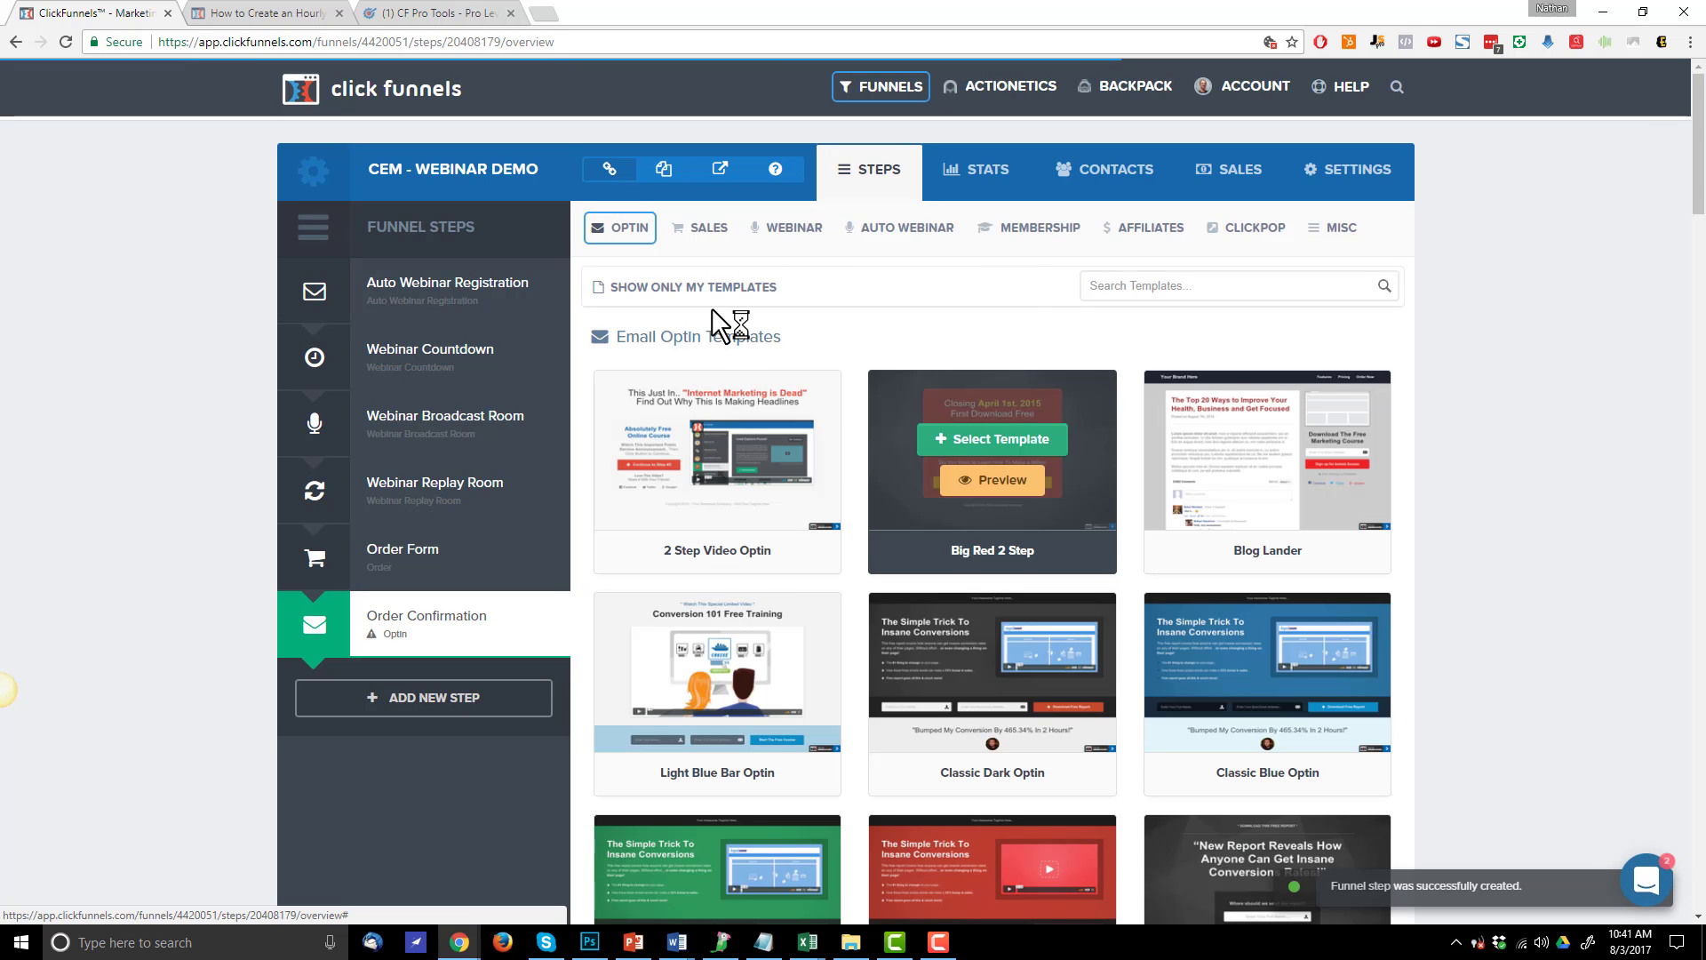
Apply the Order Confirmation template from the sales order confirmation templates to the Order Confirmation step
click(708, 229)
click(702, 230)
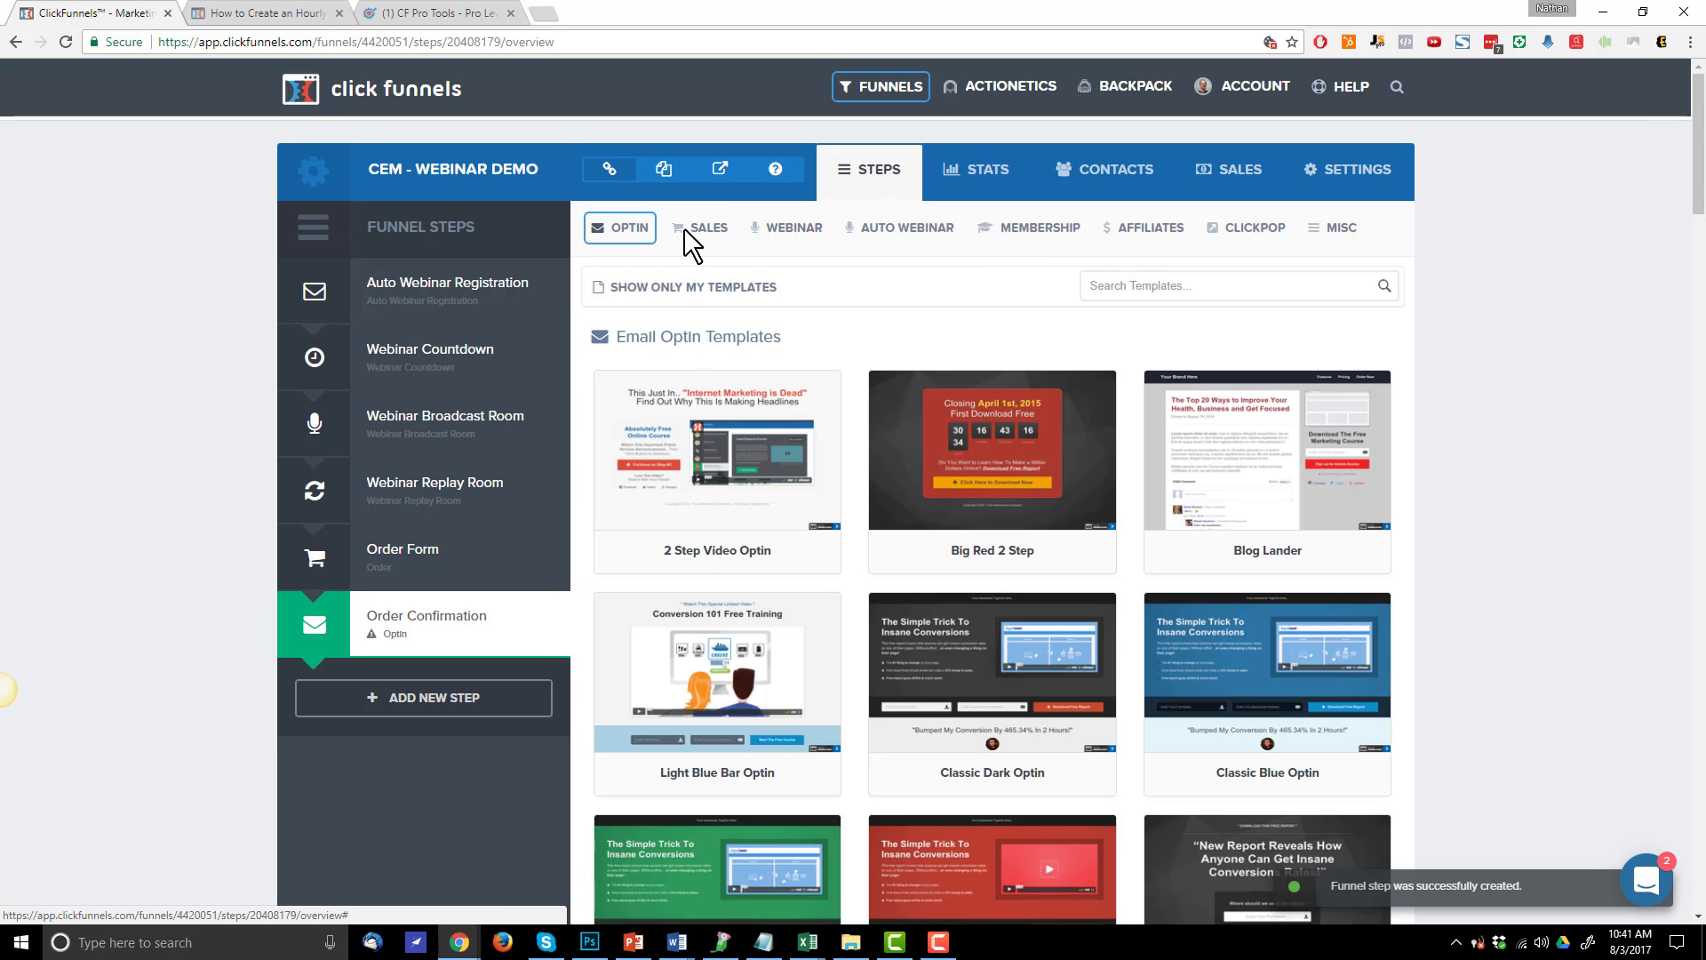
click(702, 229)
click(716, 425)
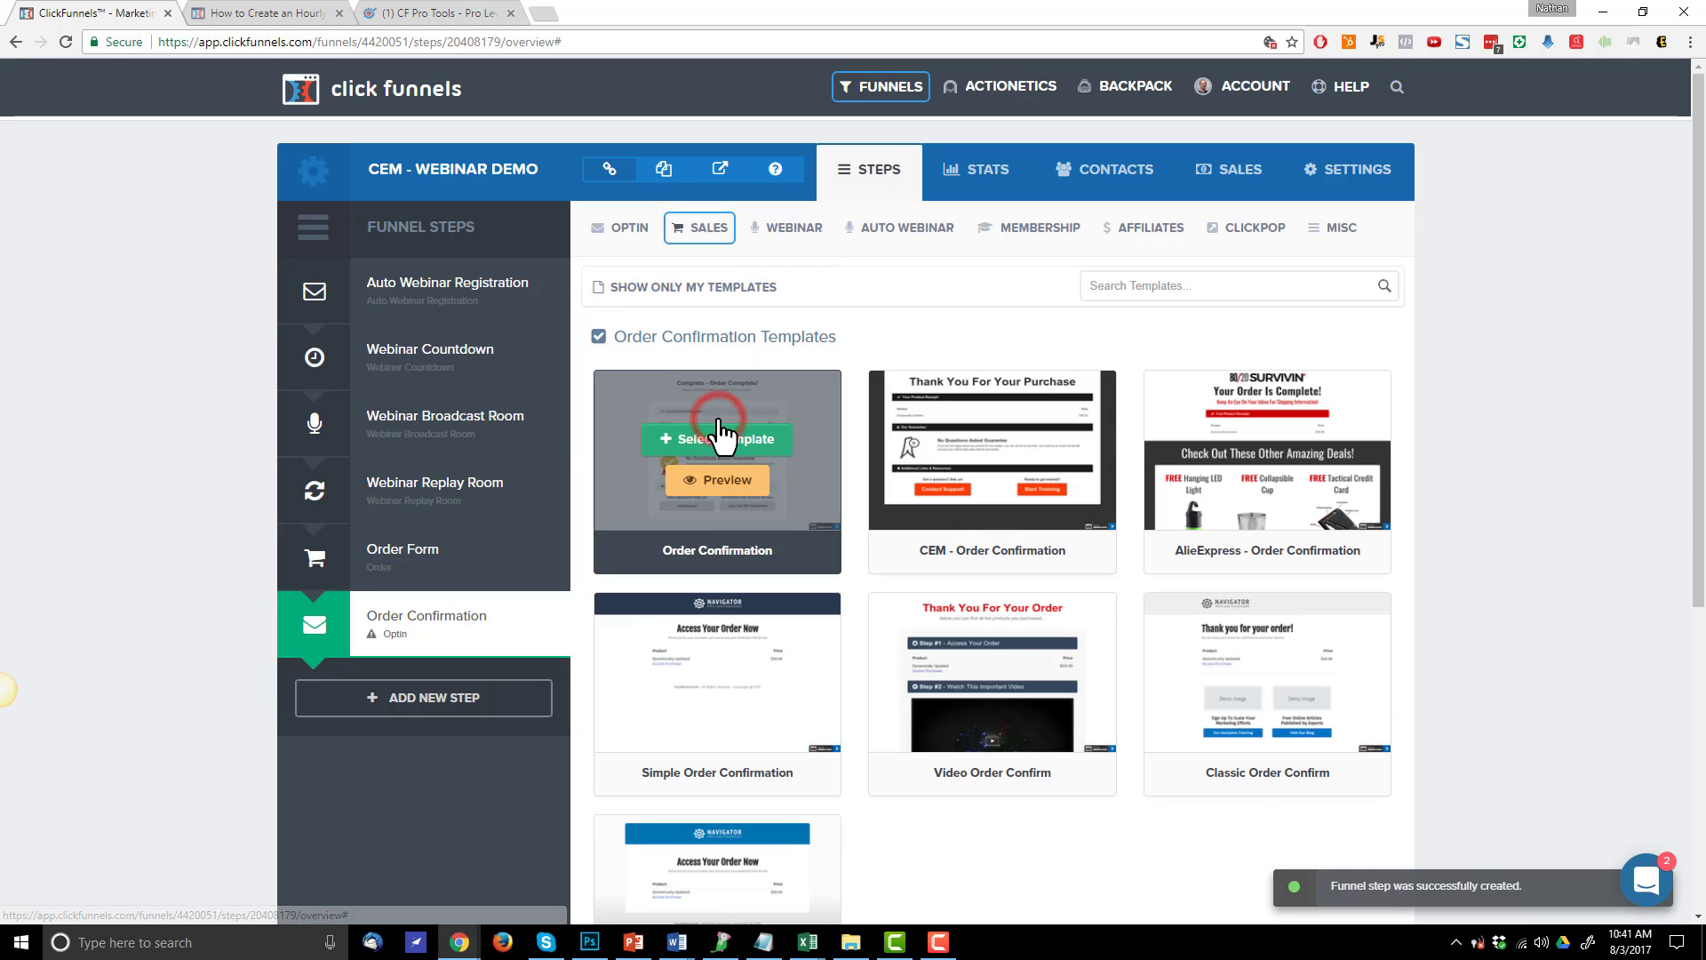
click(745, 442)
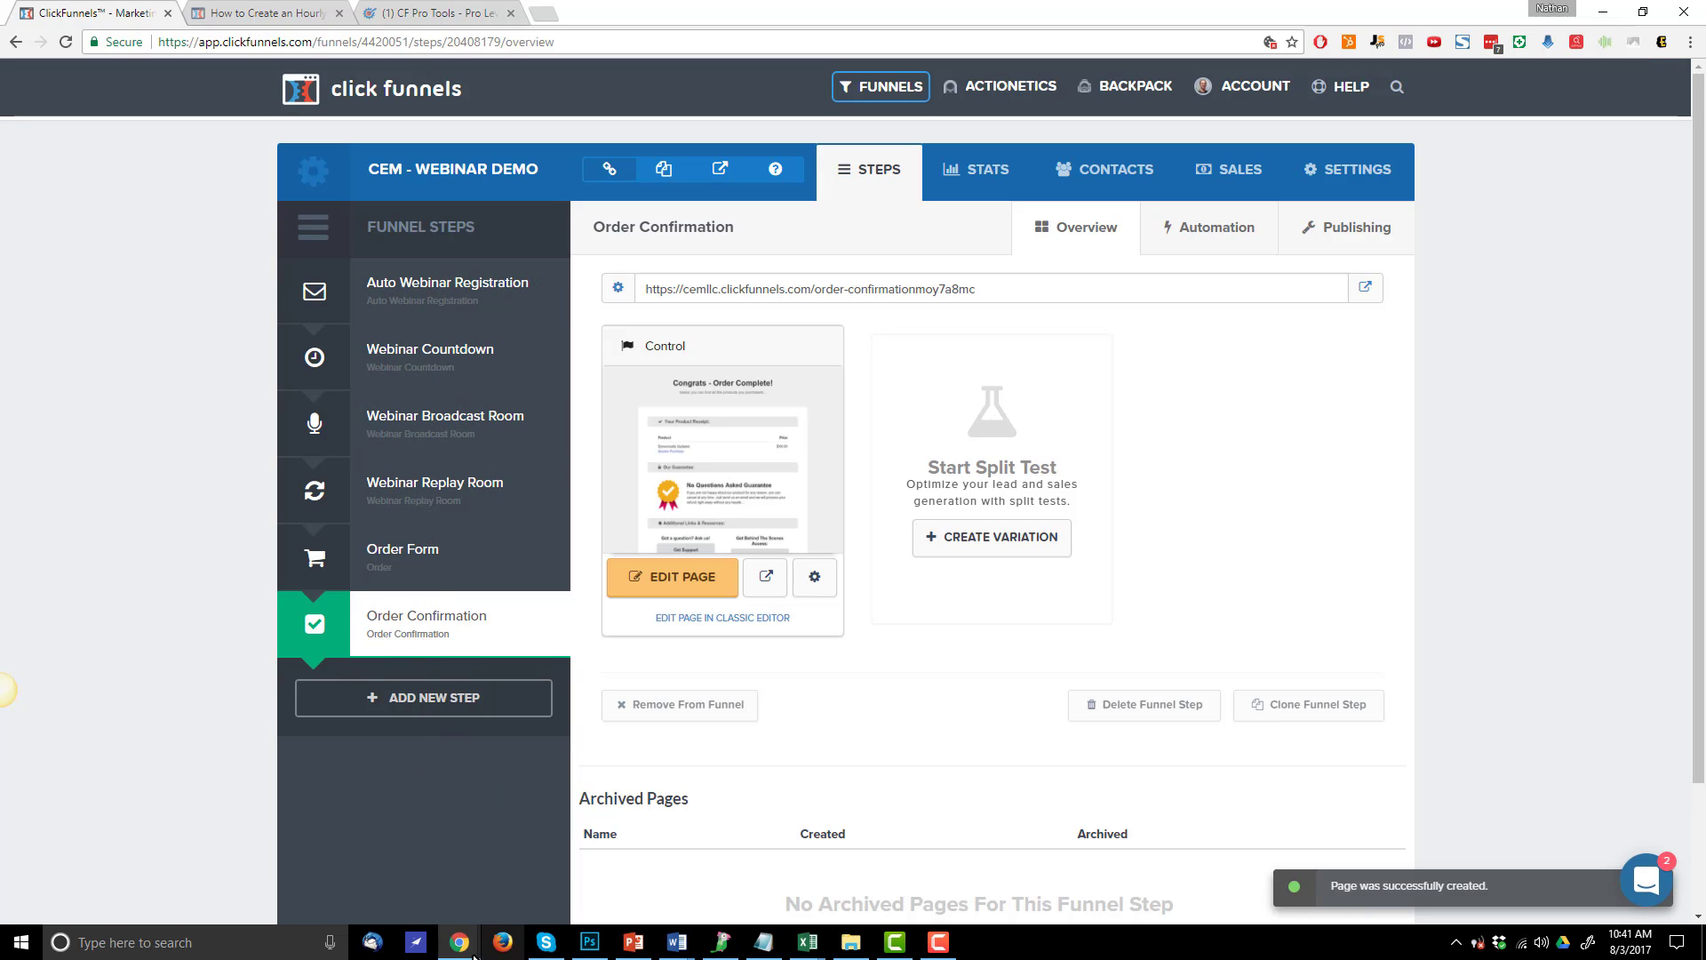
Switch to PowerPoint, review the checklist item "Page Paths", and return to ClickFunnels
click(631, 944)
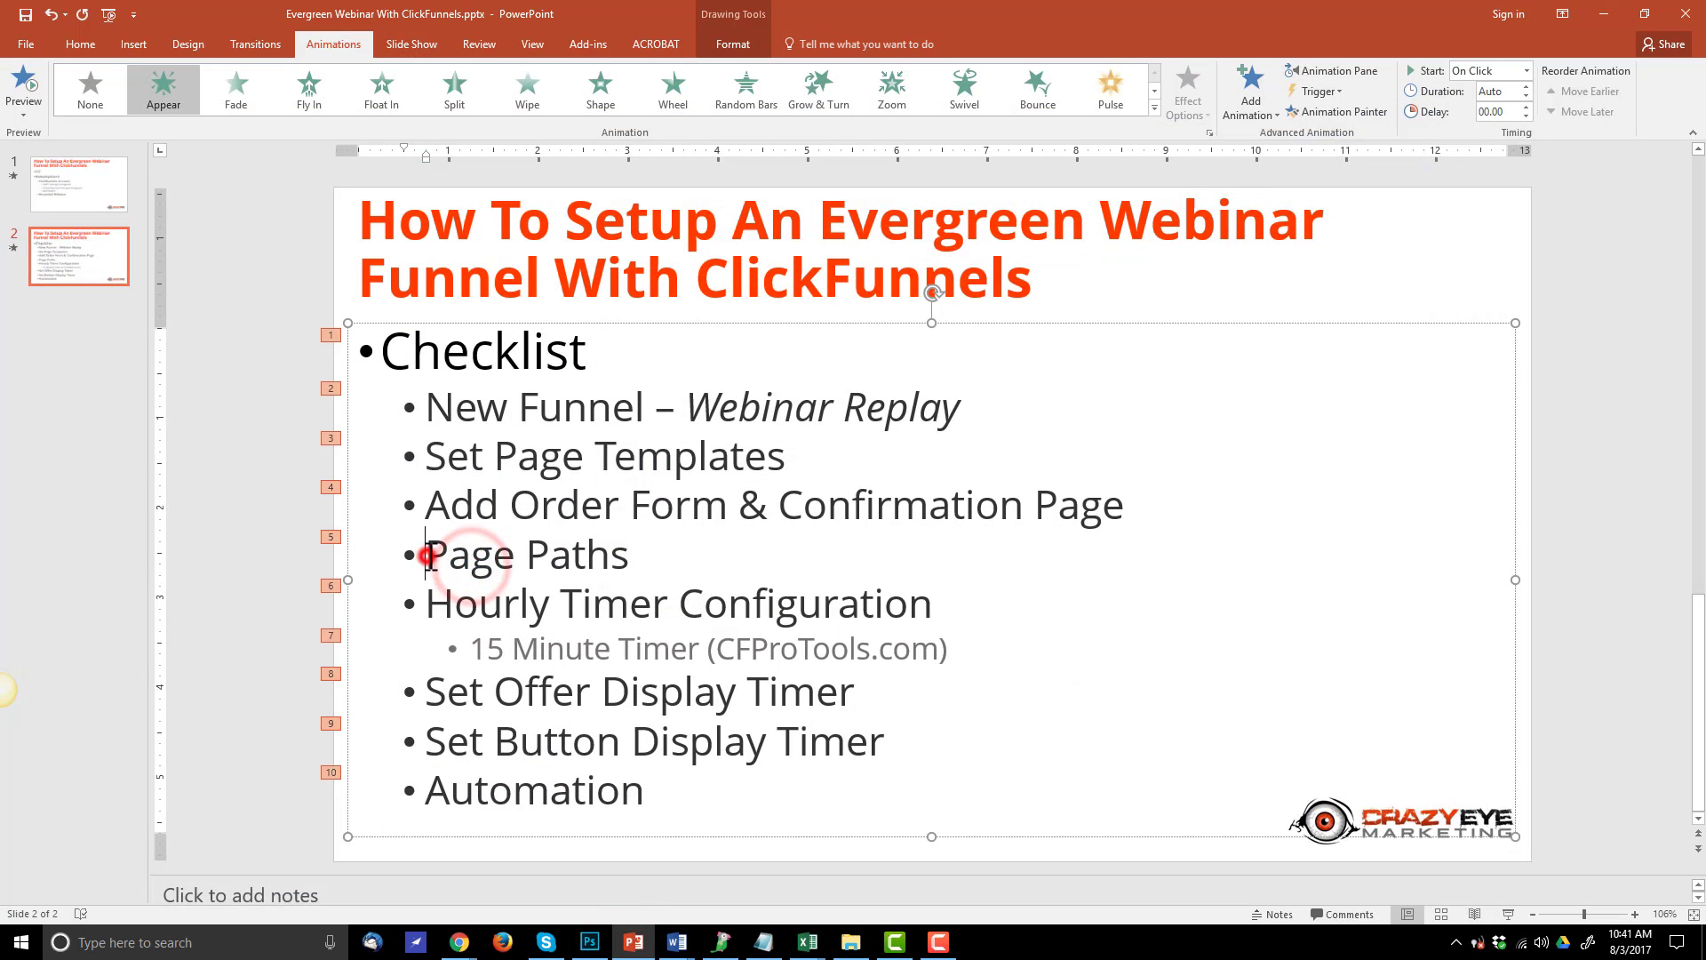
drag(427, 563, 632, 557)
click(1602, 16)
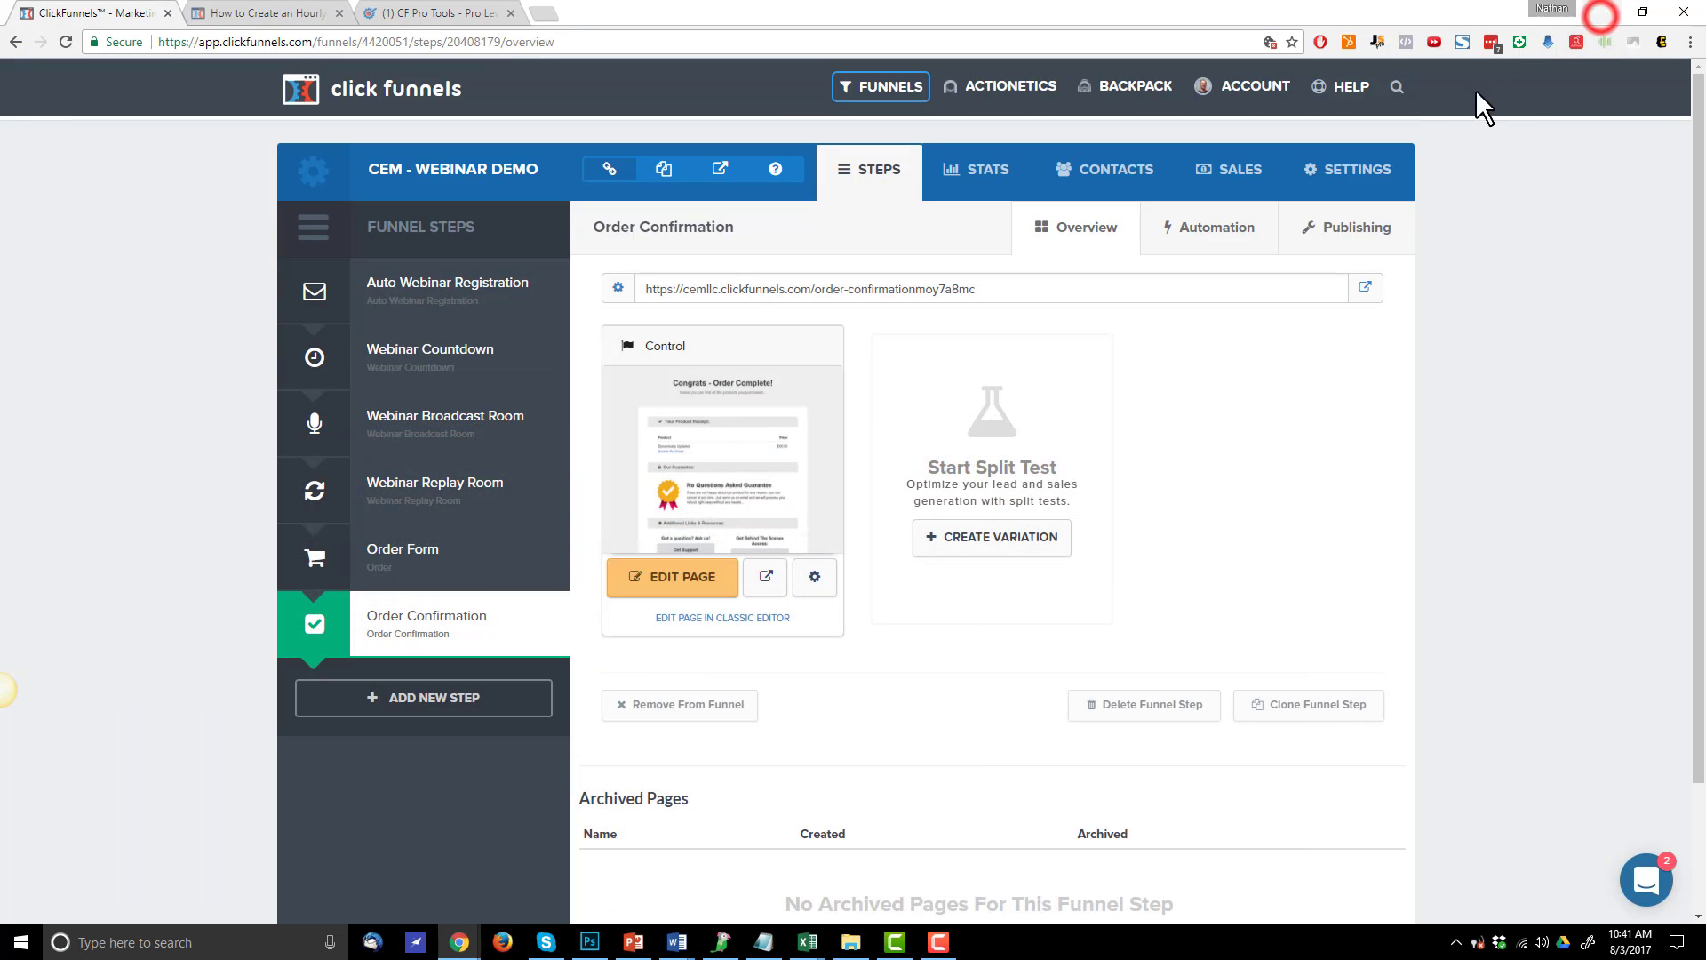
Set the funnel's domain to secure.crazyeyemarketing.com in the funnel settings
click(1360, 172)
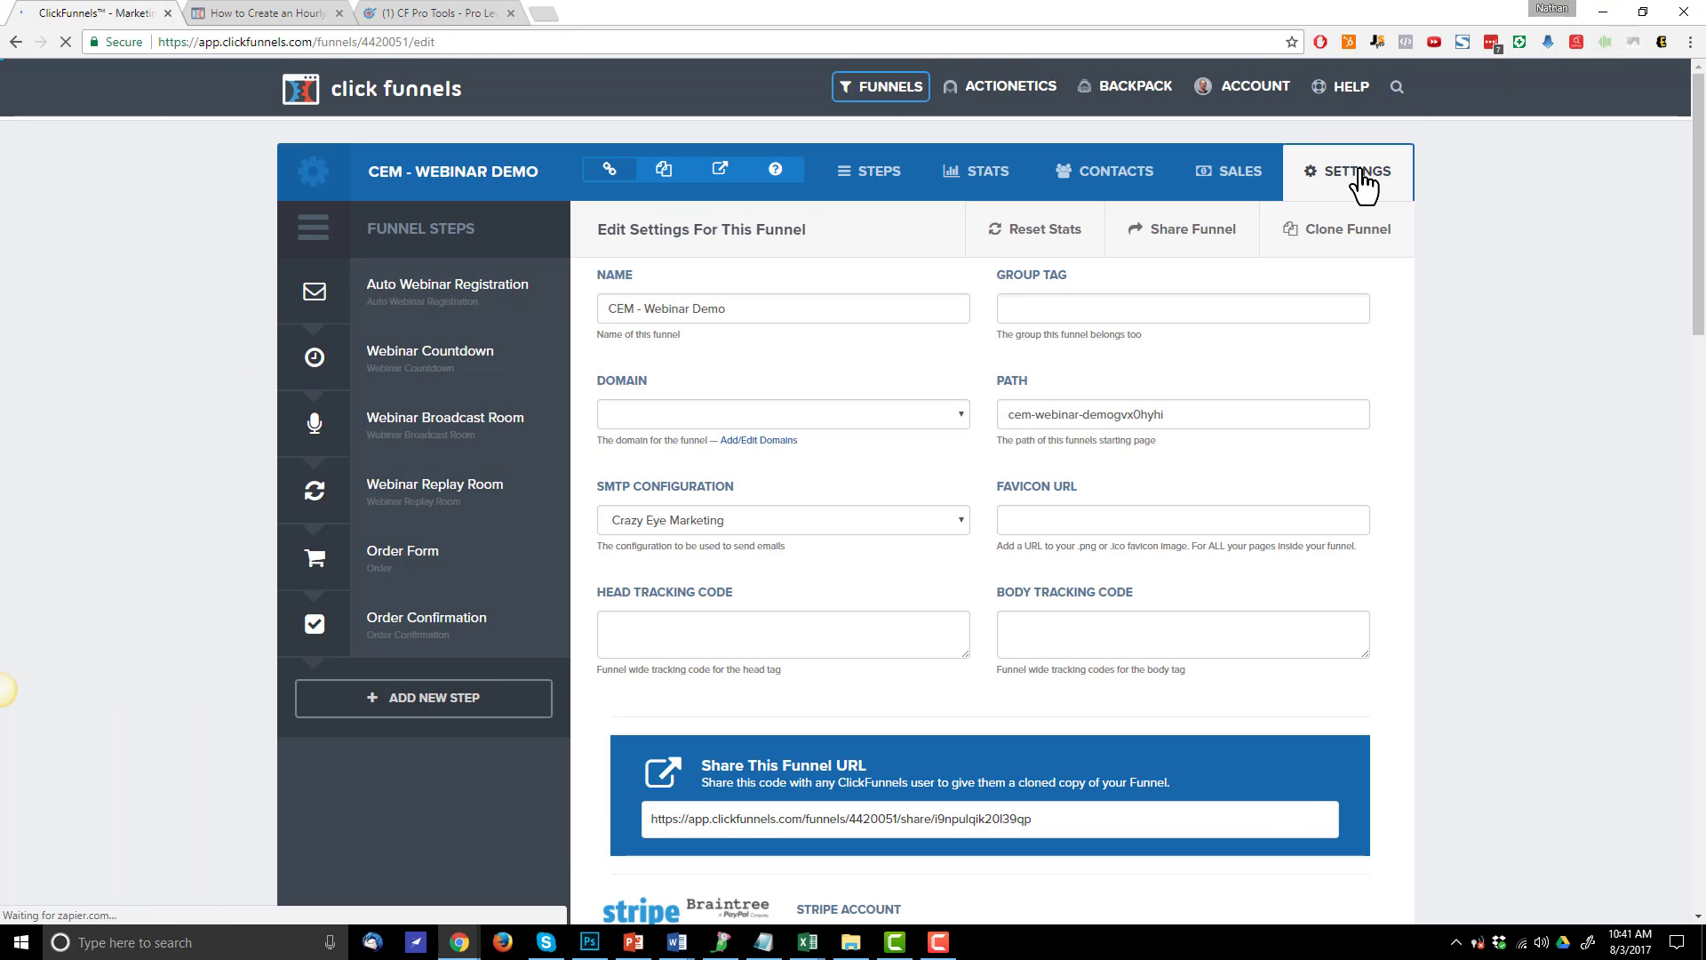
click(598, 381)
click(699, 380)
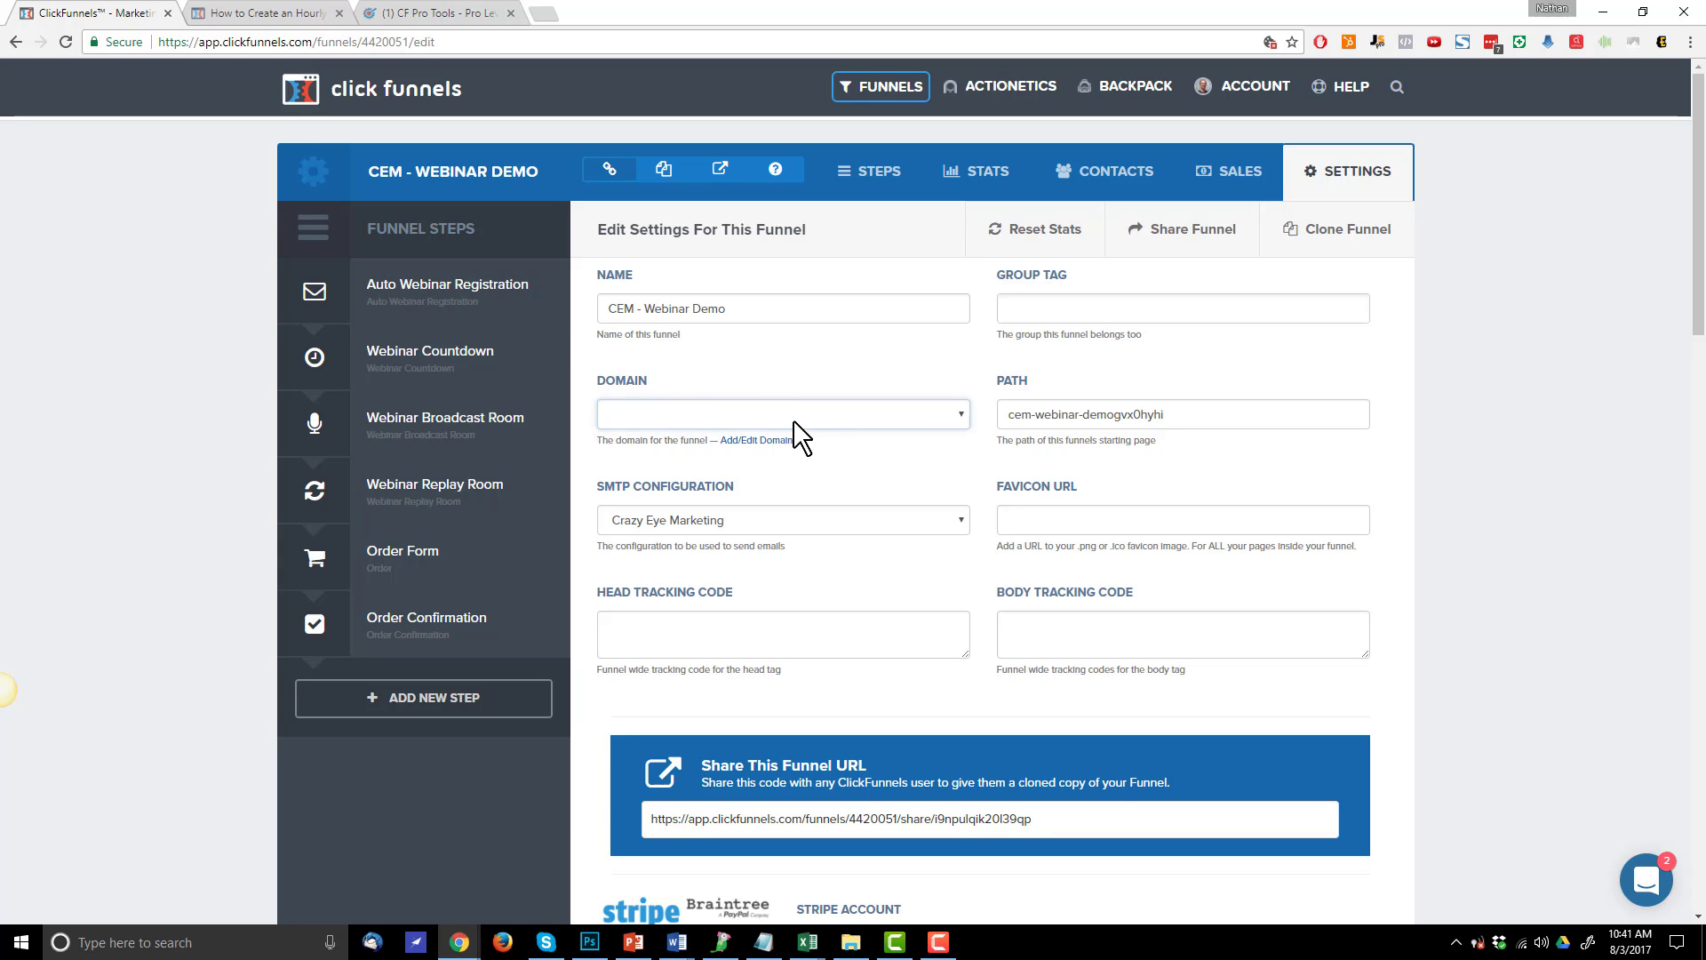
click(866, 424)
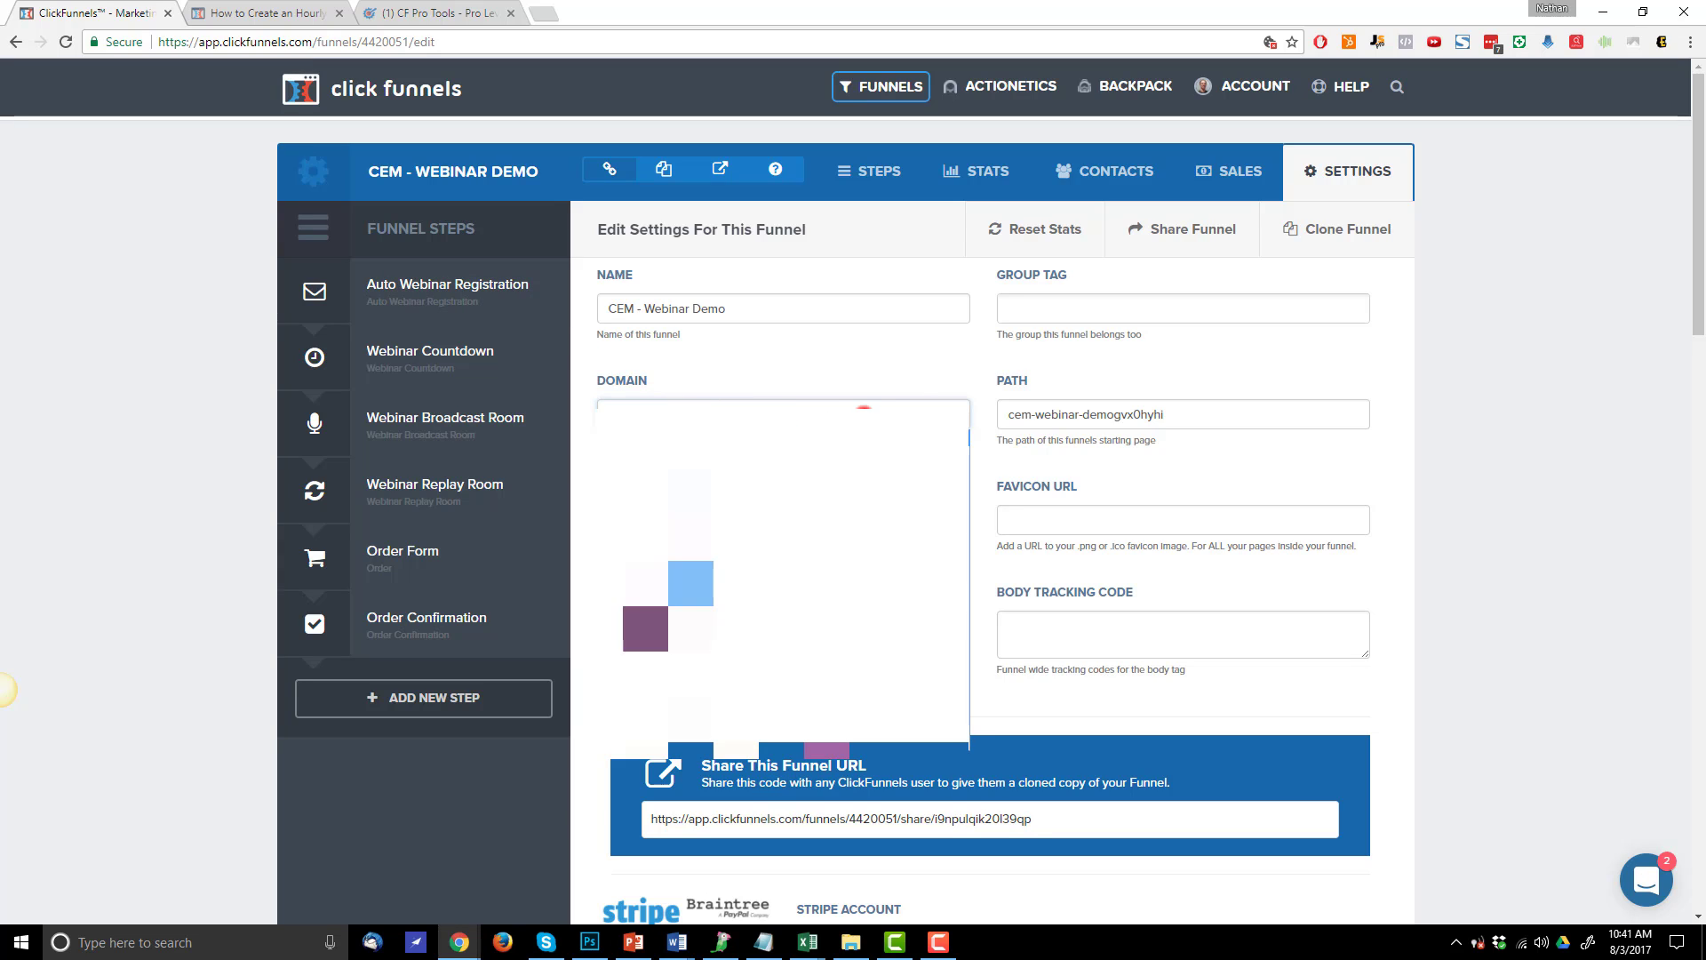
click(867, 411)
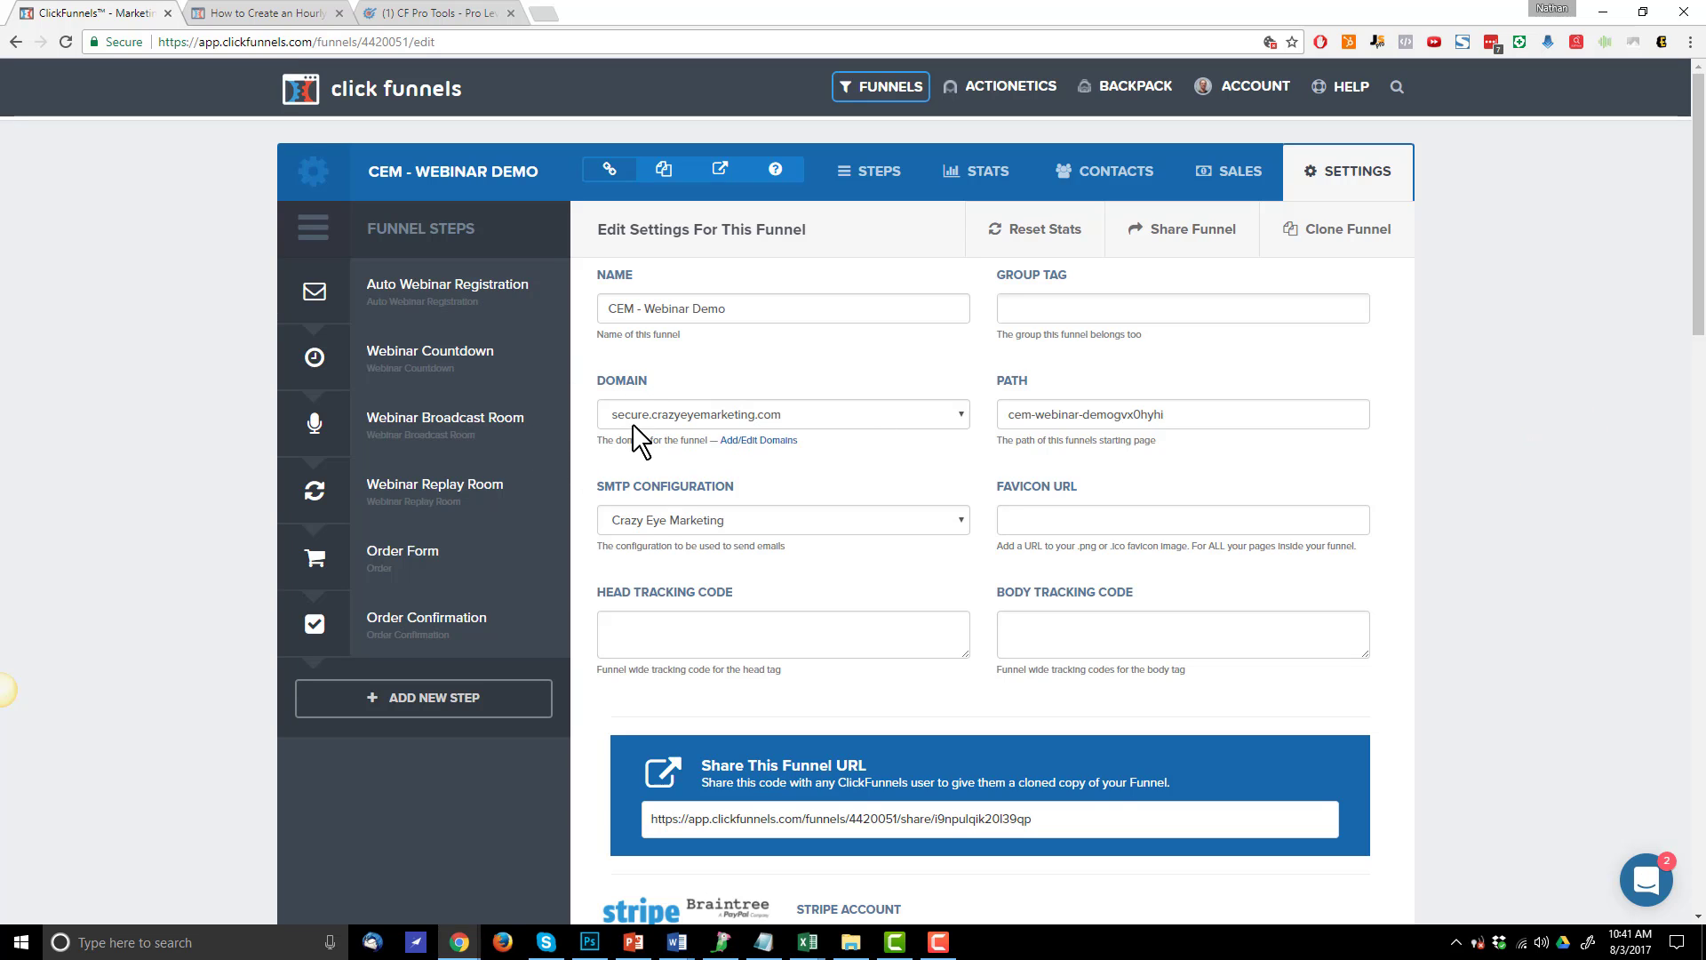
Set the funnel's path to cem-webinar-demo and copy that path
triple_click(1246, 404)
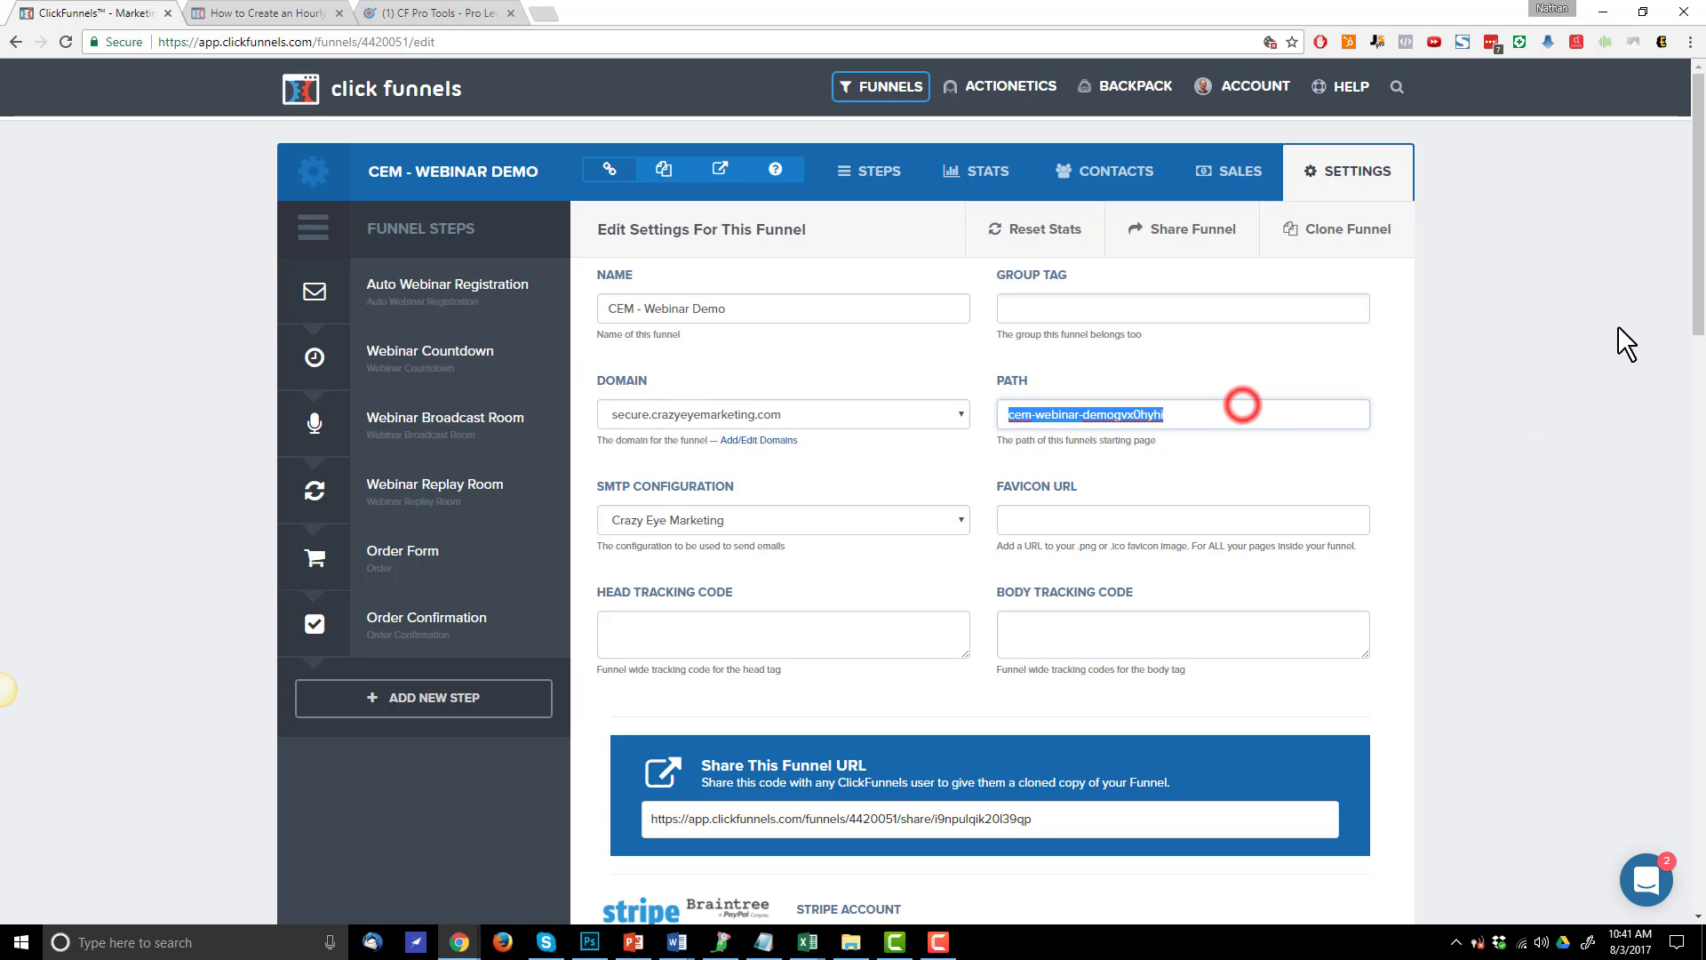
text(cem)
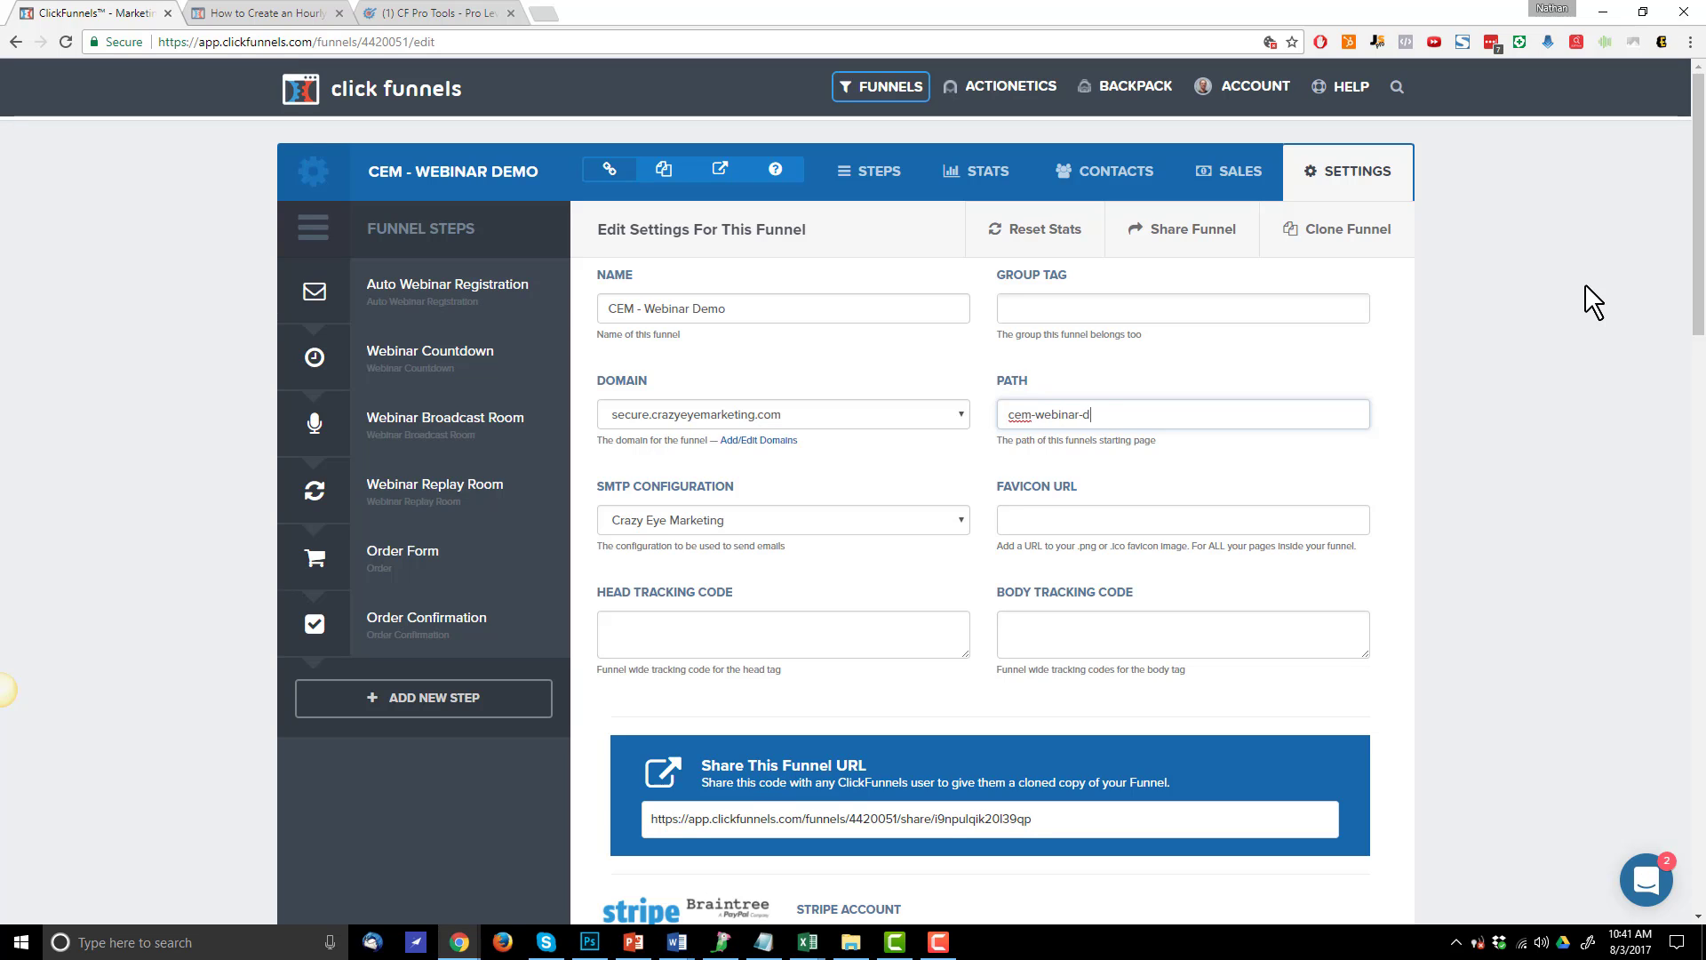
key(ctrl+a)
key(ctrl+c)
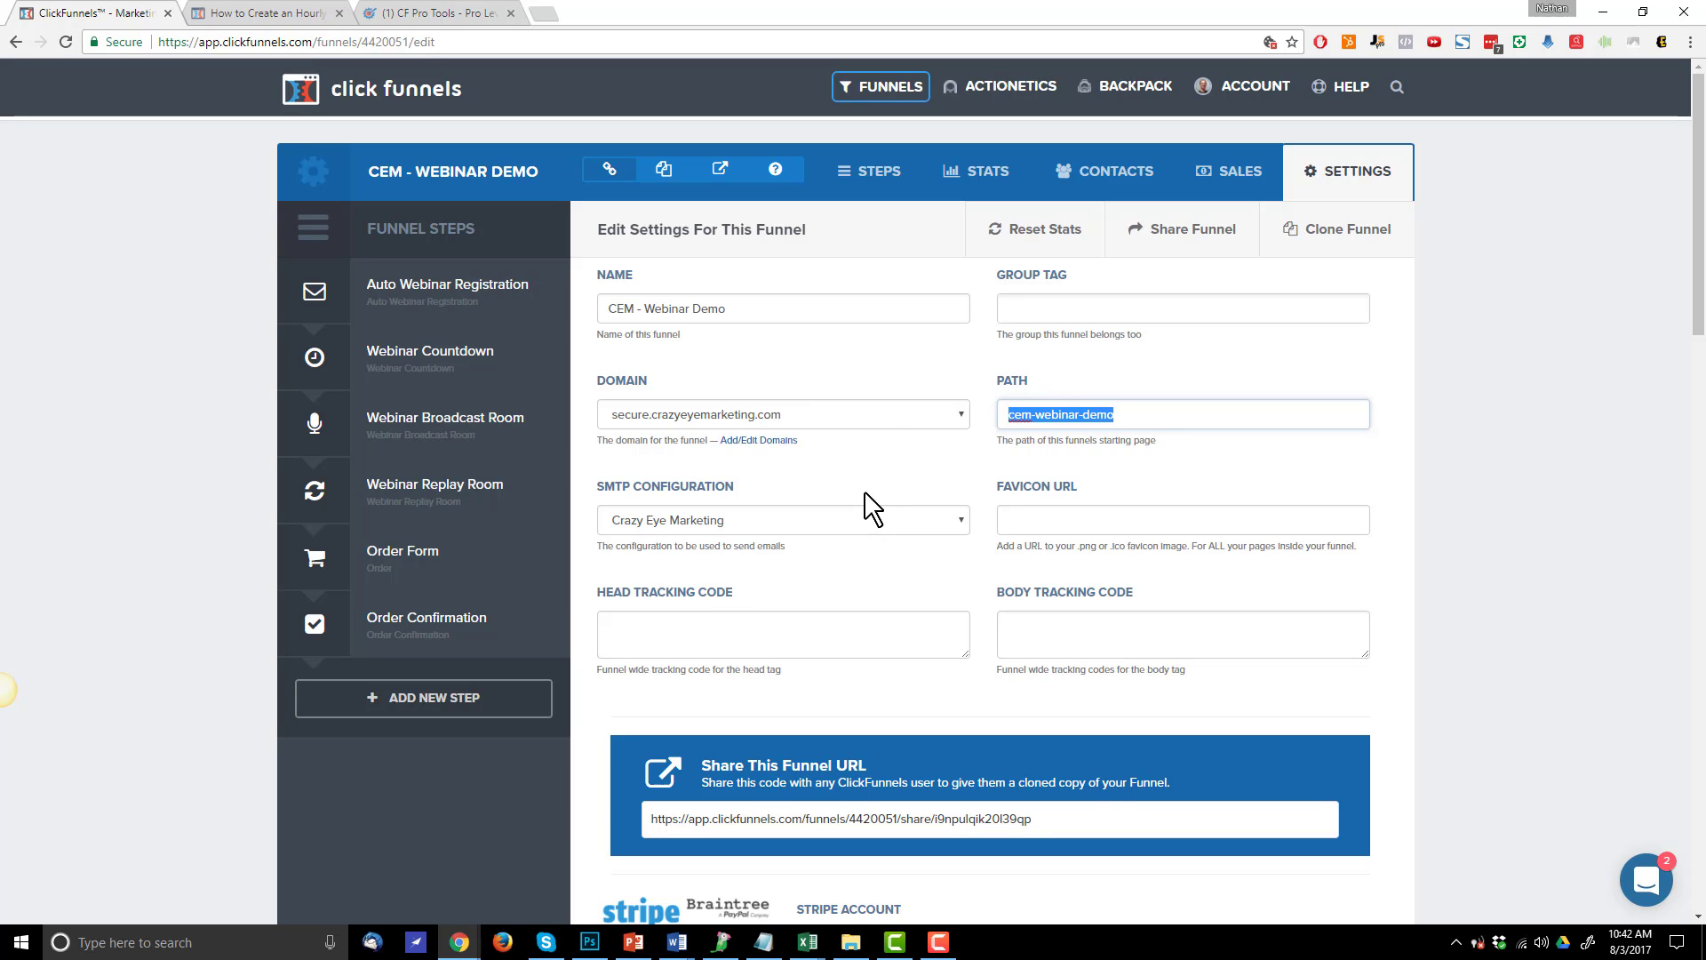
Review the SMTP, favicon, tracking code, payment and integration settings of the funnel, and save the funnel settings
click(814, 521)
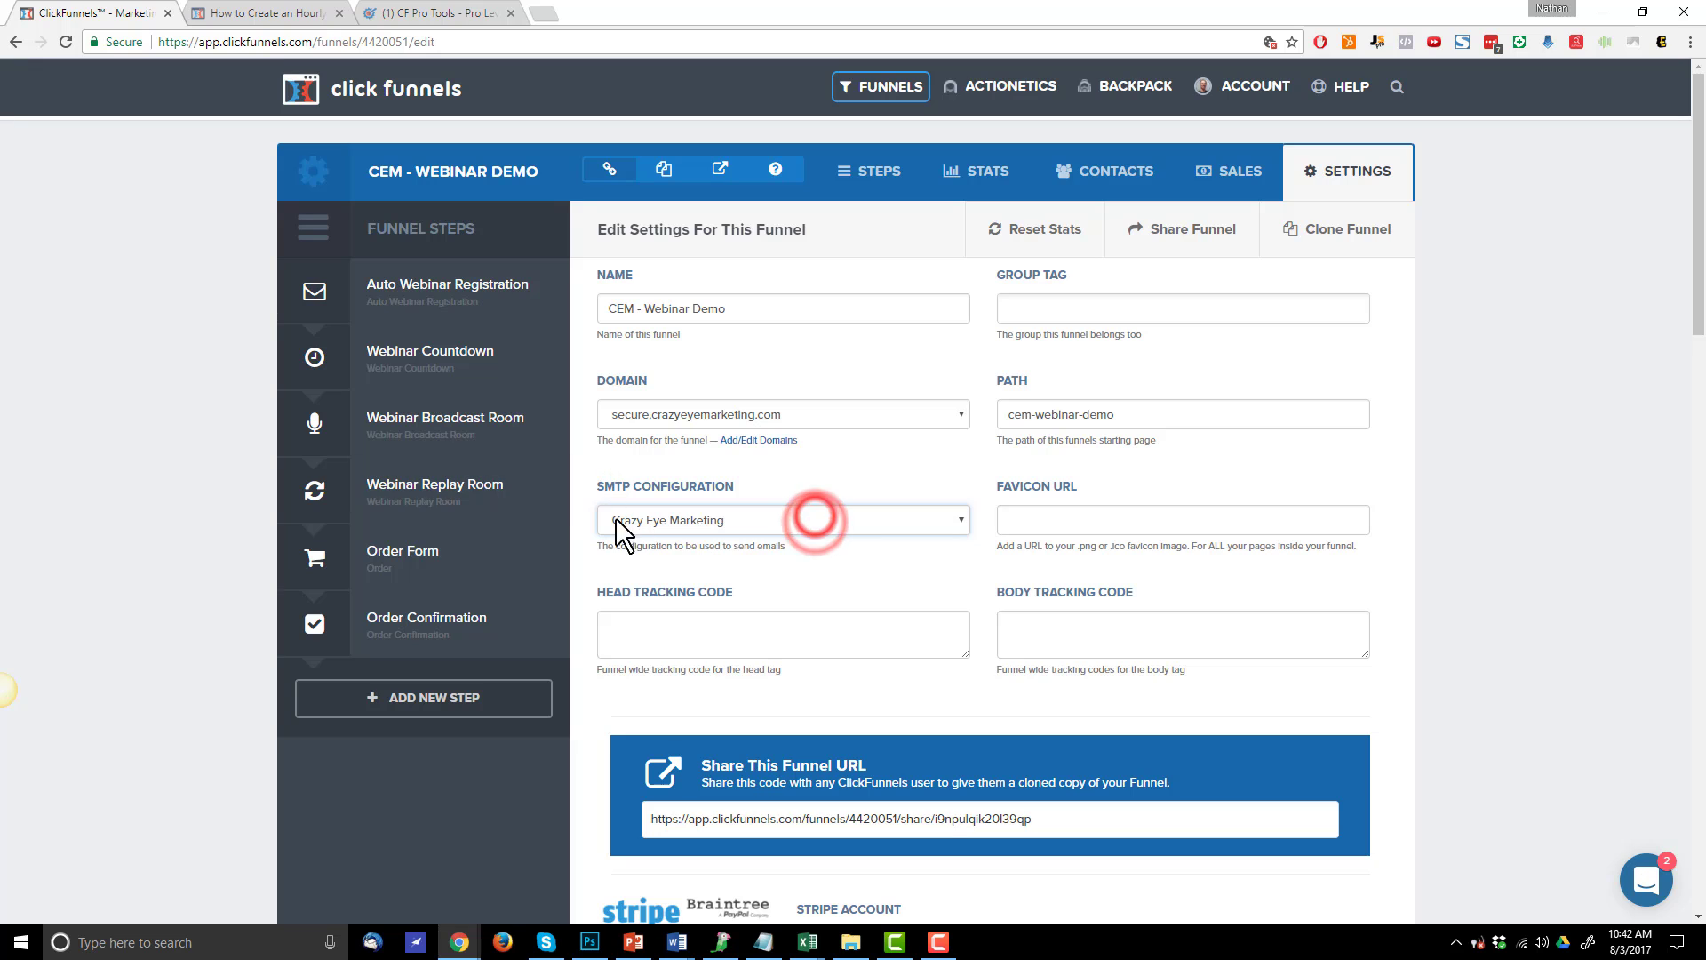
click(1062, 521)
scroll(1200, 511, down, 2)
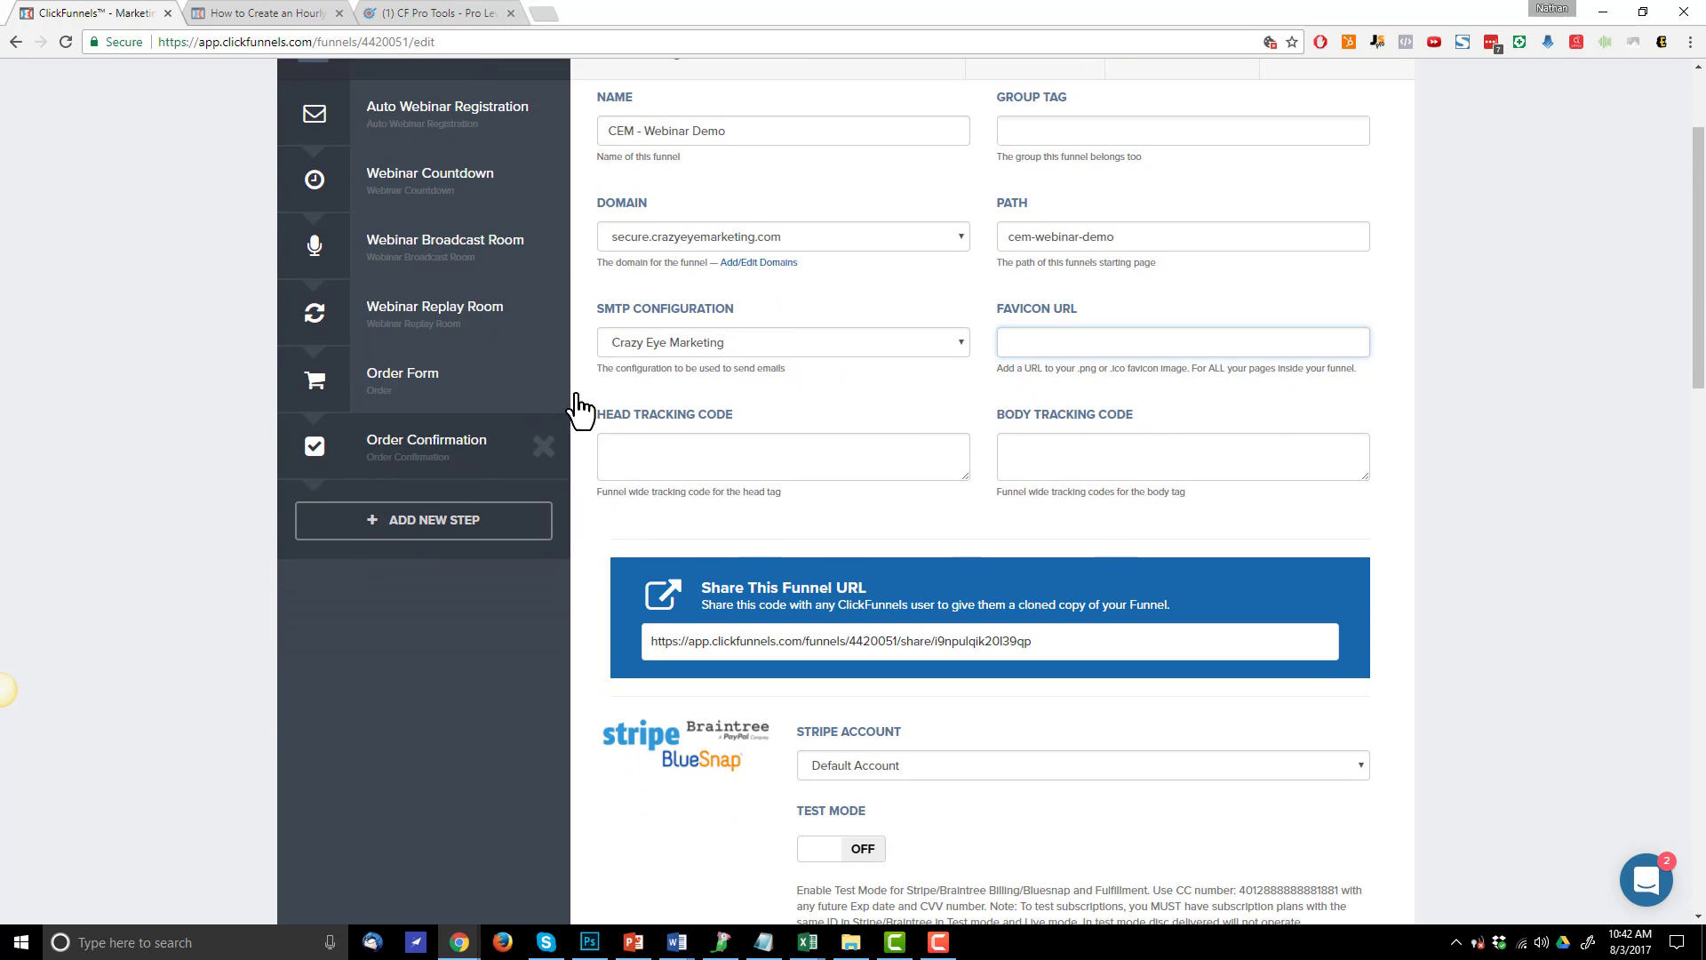
click(713, 439)
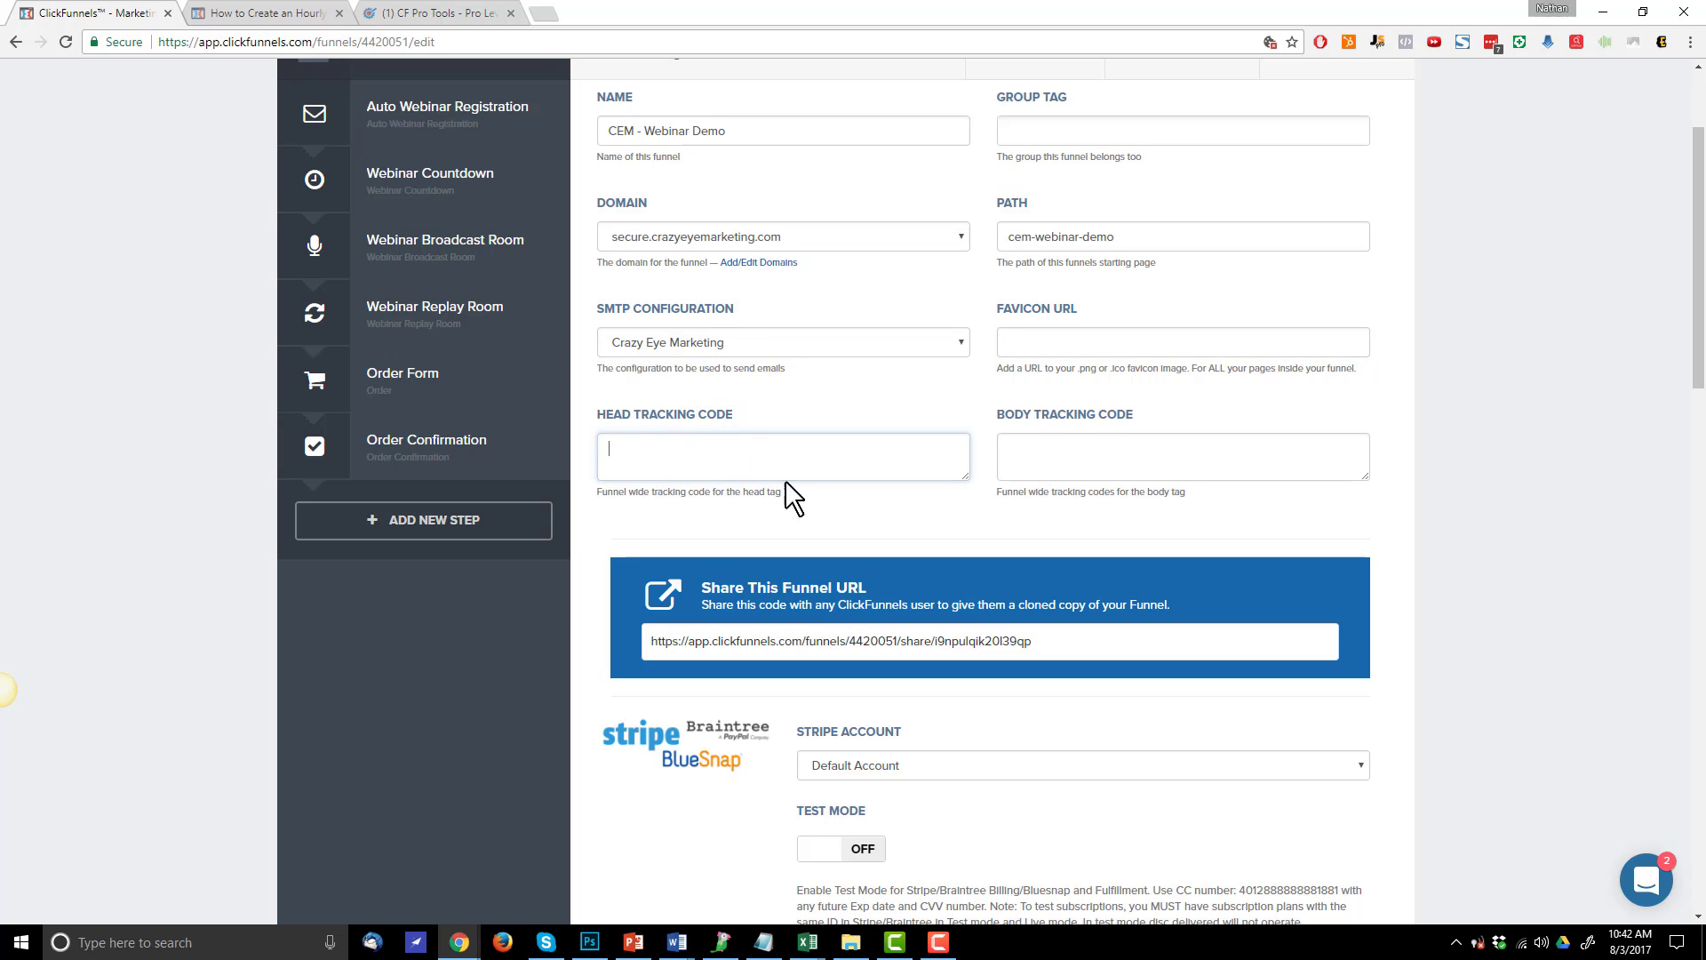
drag(991, 411, 1180, 431)
click(1169, 414)
scroll(1255, 393, down, 2)
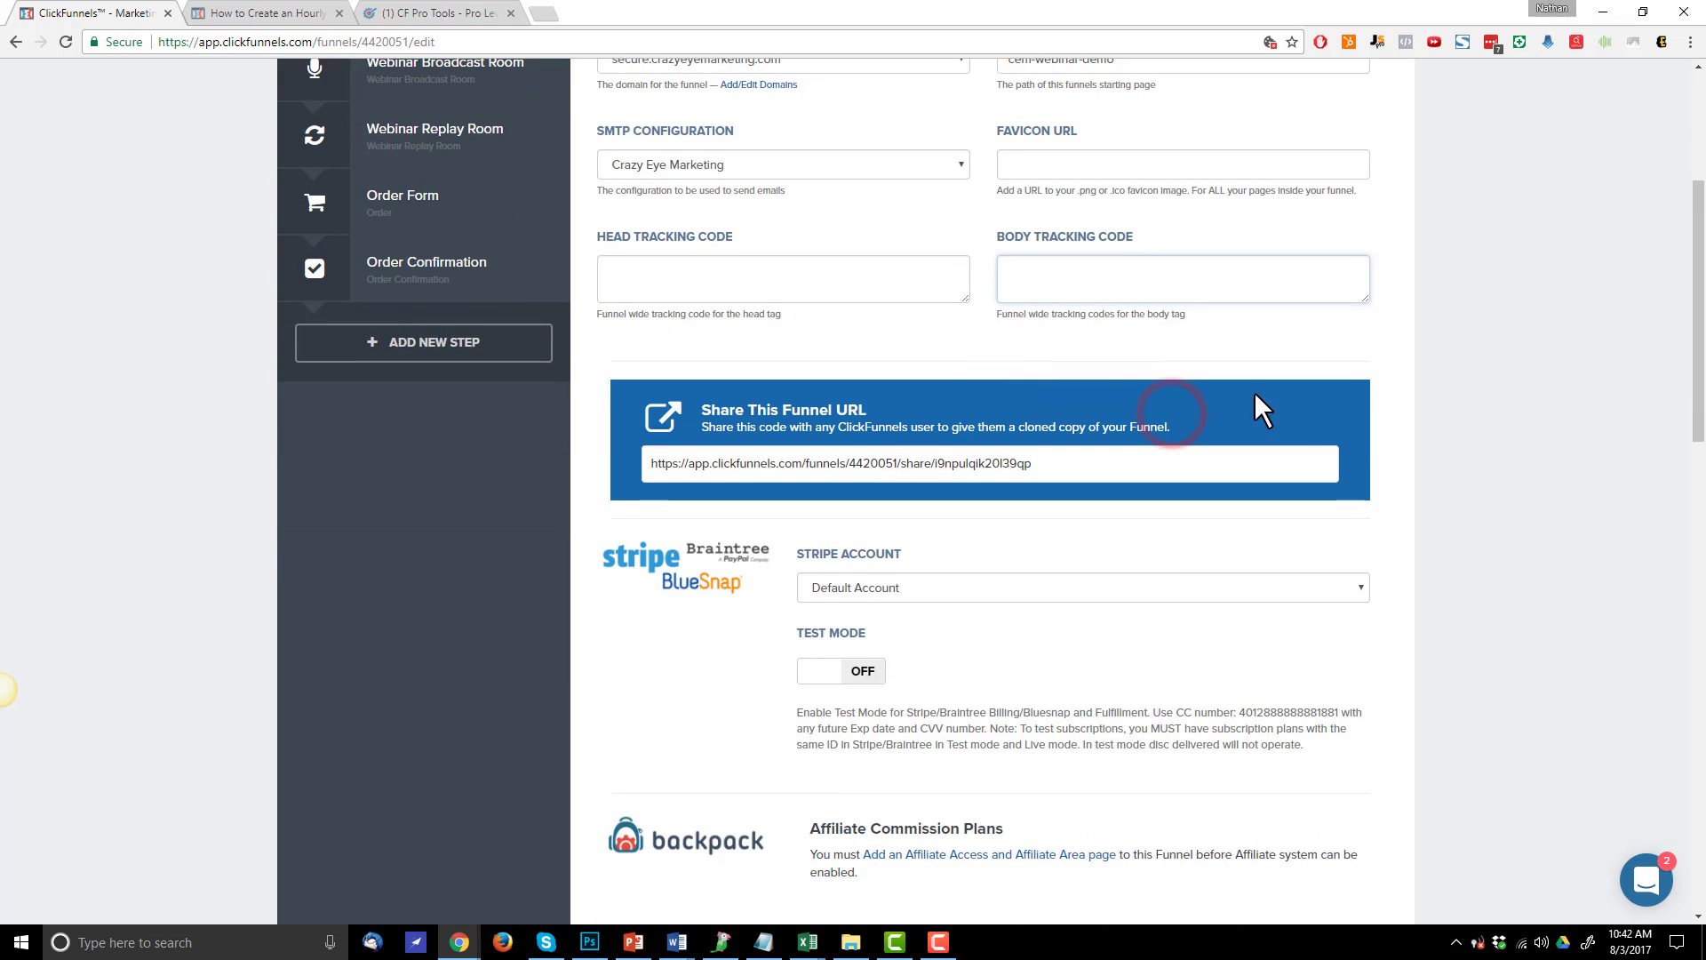
scroll(1103, 540, down, 1)
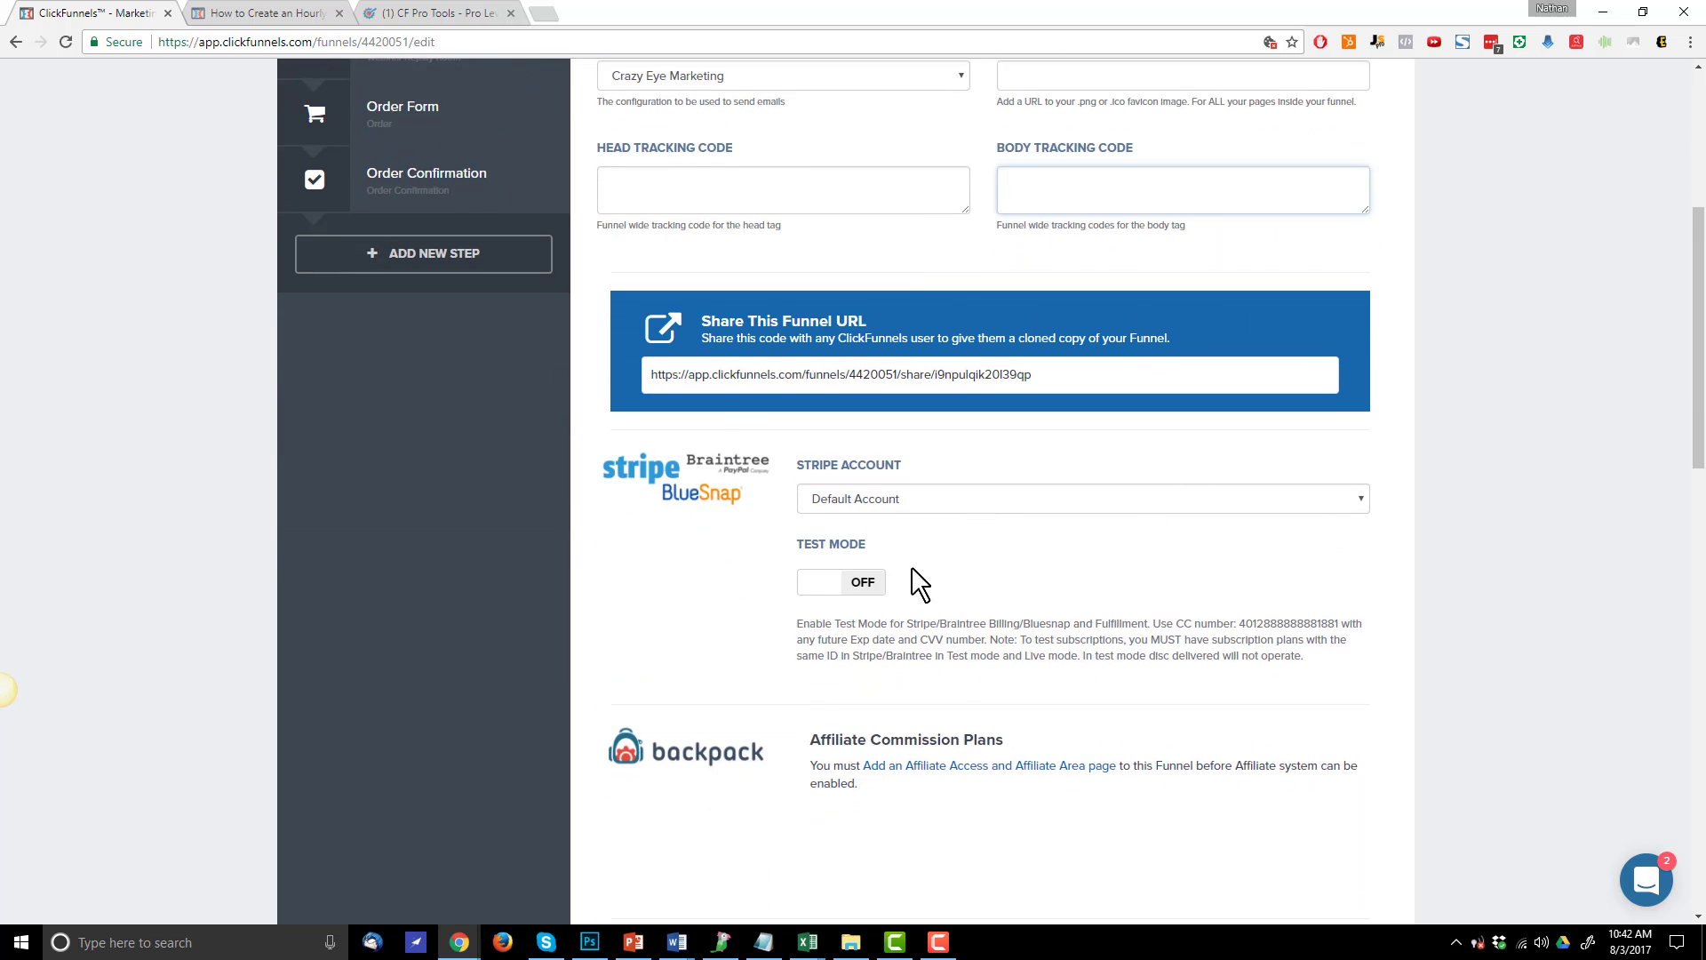
scroll(919, 584, down, 12)
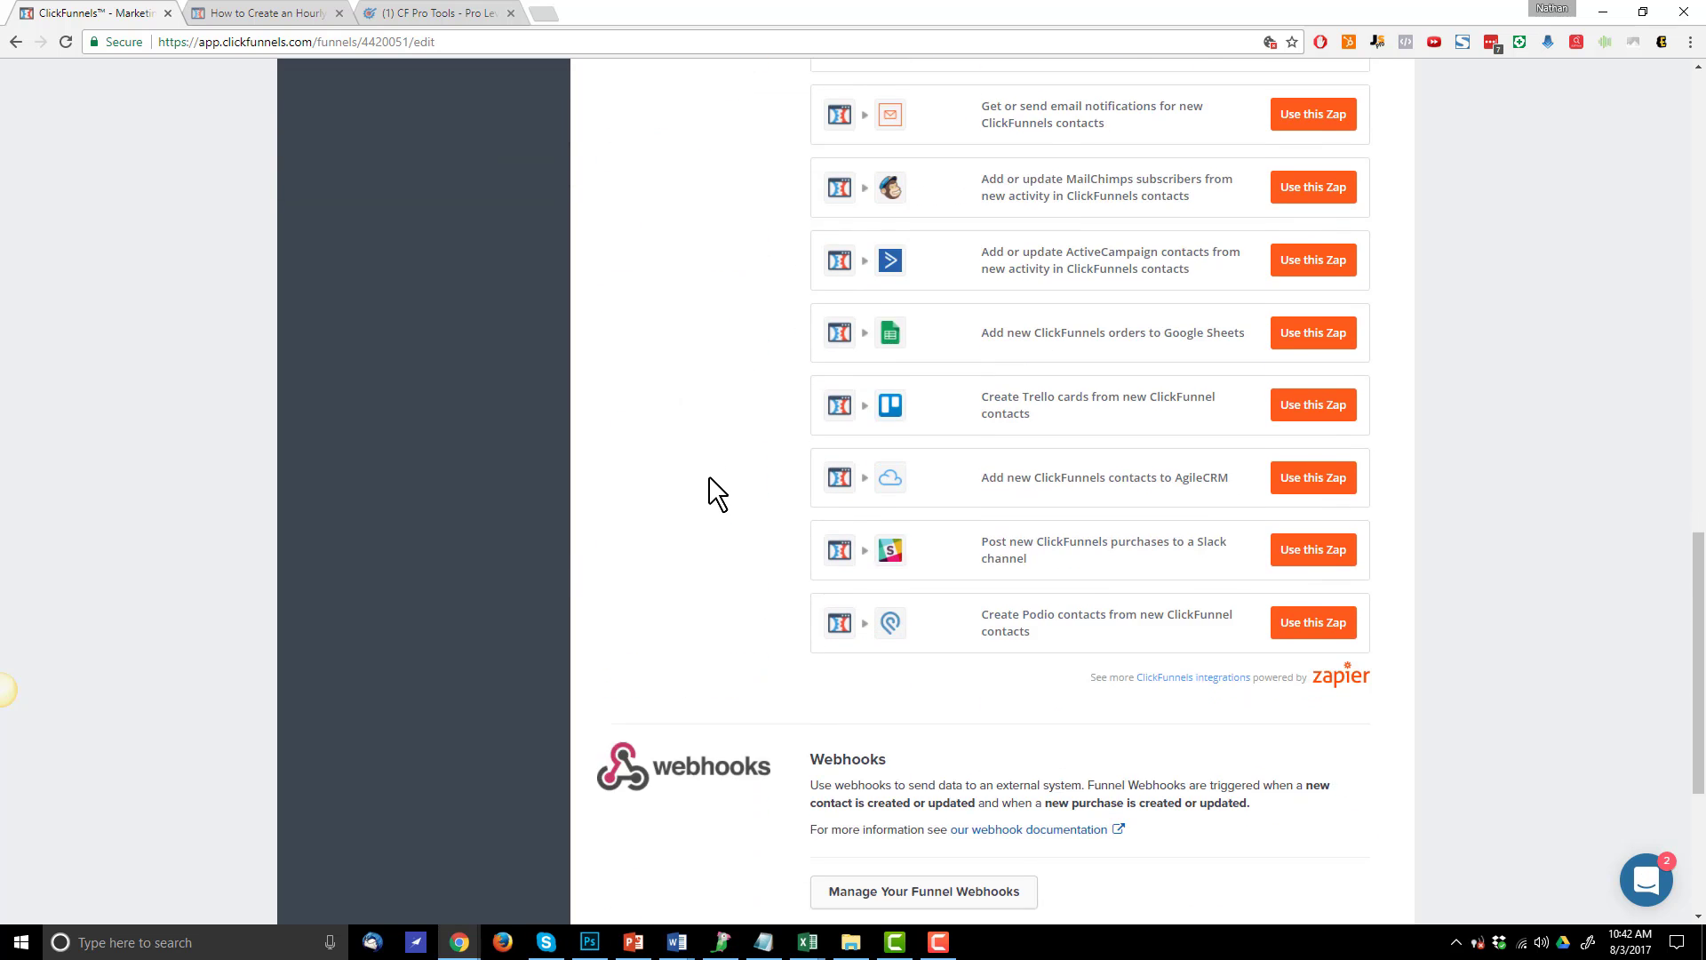
scroll(718, 494, down, 4)
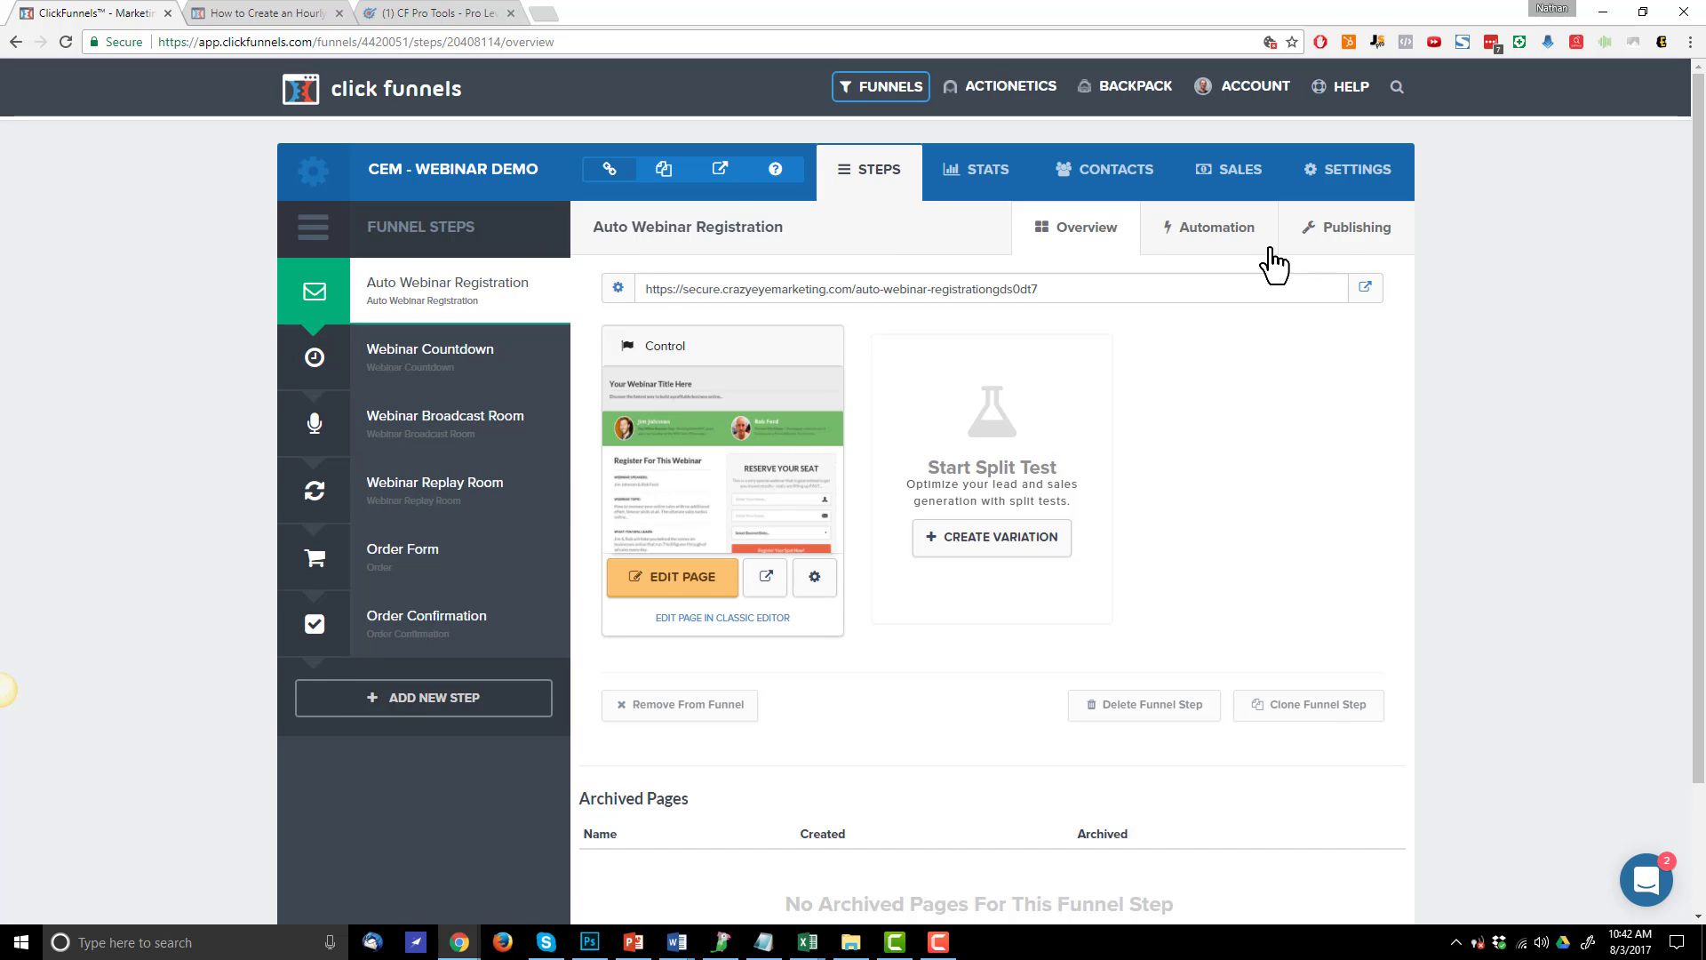
Set the Auto Webinar Registration step's path to cem-webinar-demo-registration, copy the path, and update the funnel step
click(1374, 229)
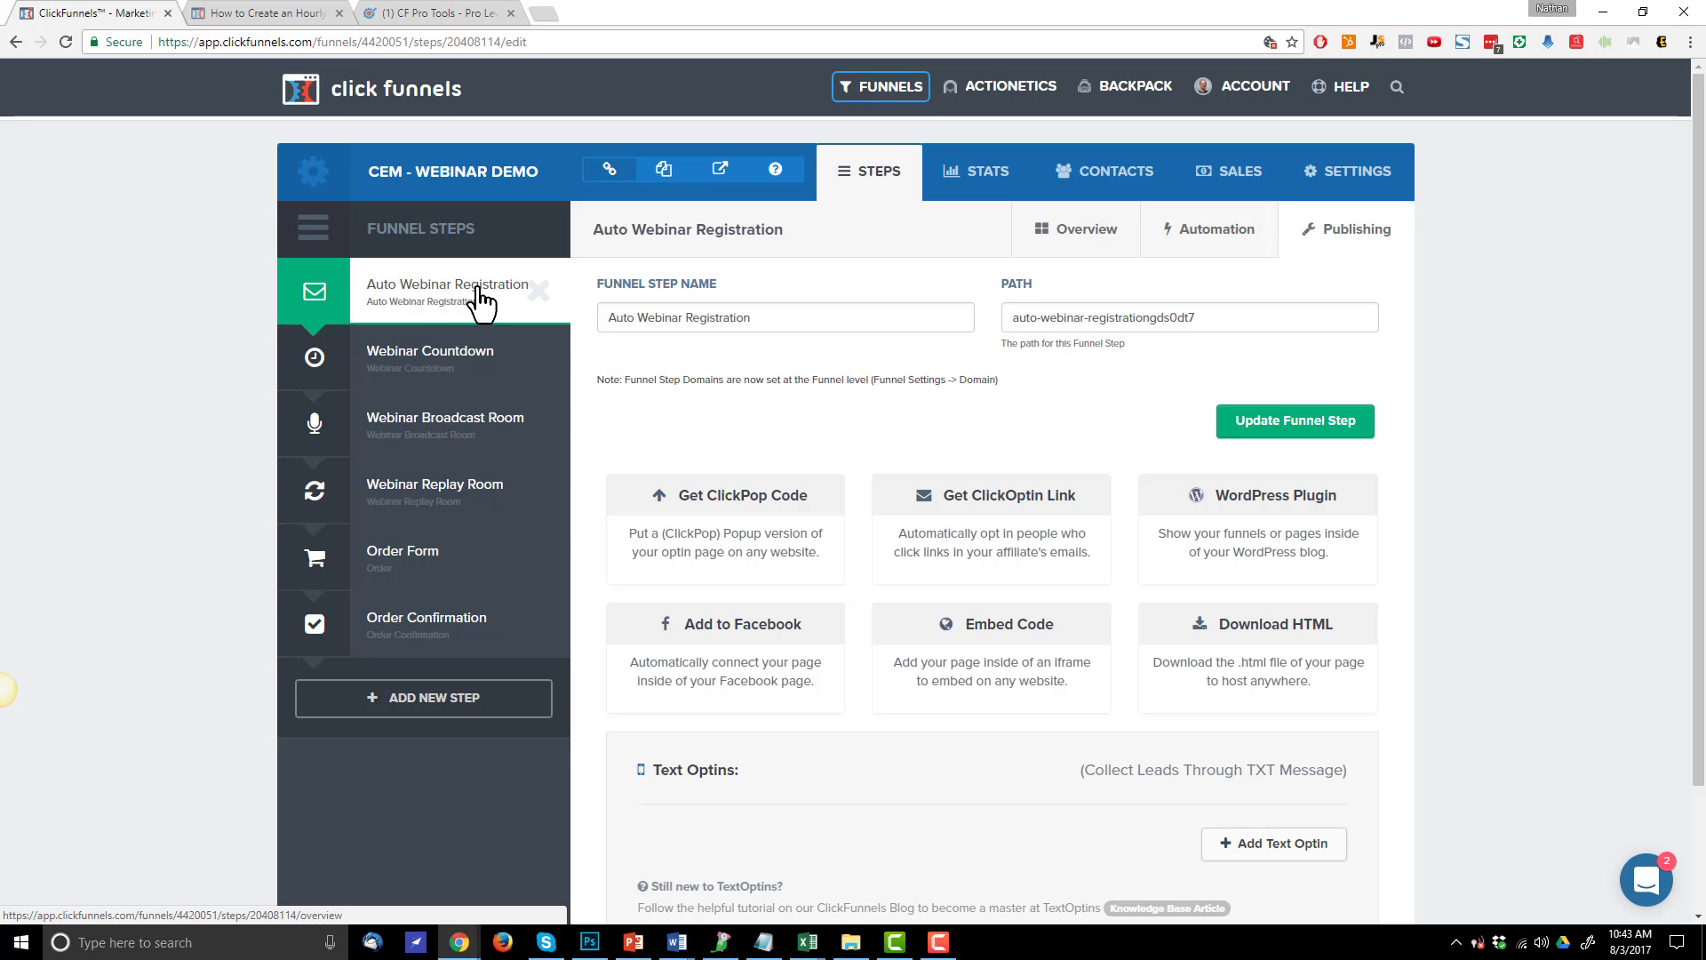
drag(1237, 317, 1004, 317)
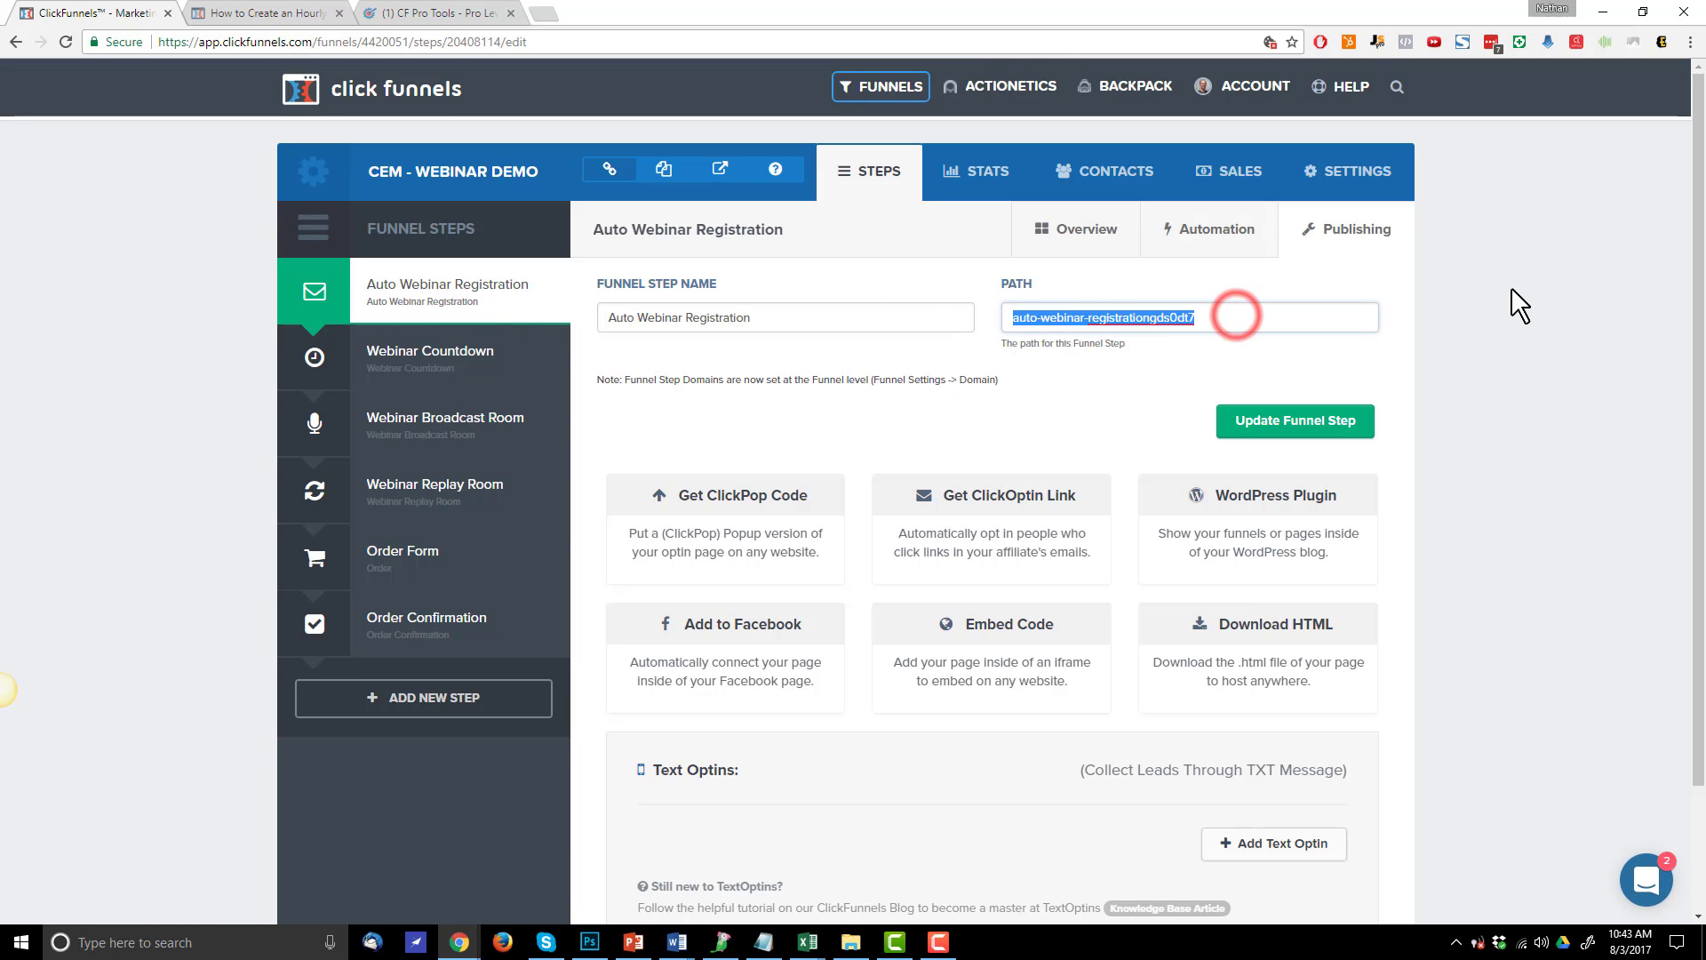
key(ctrl+v)
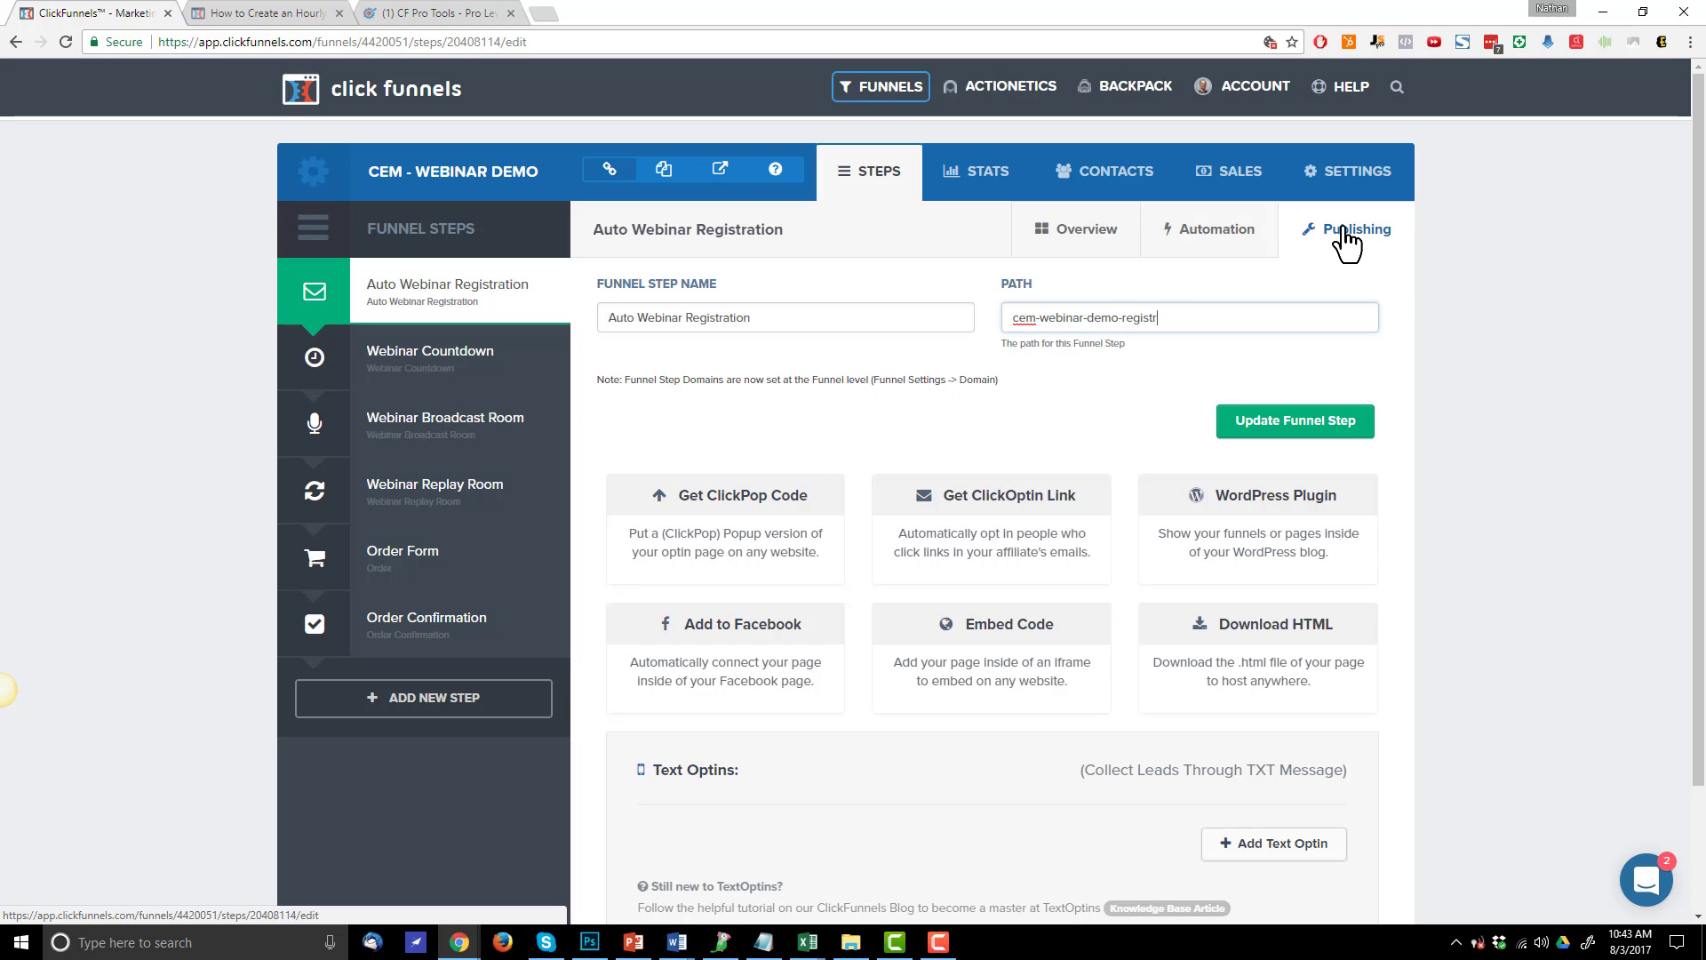
key(ctrl+a)
key(ctrl+c)
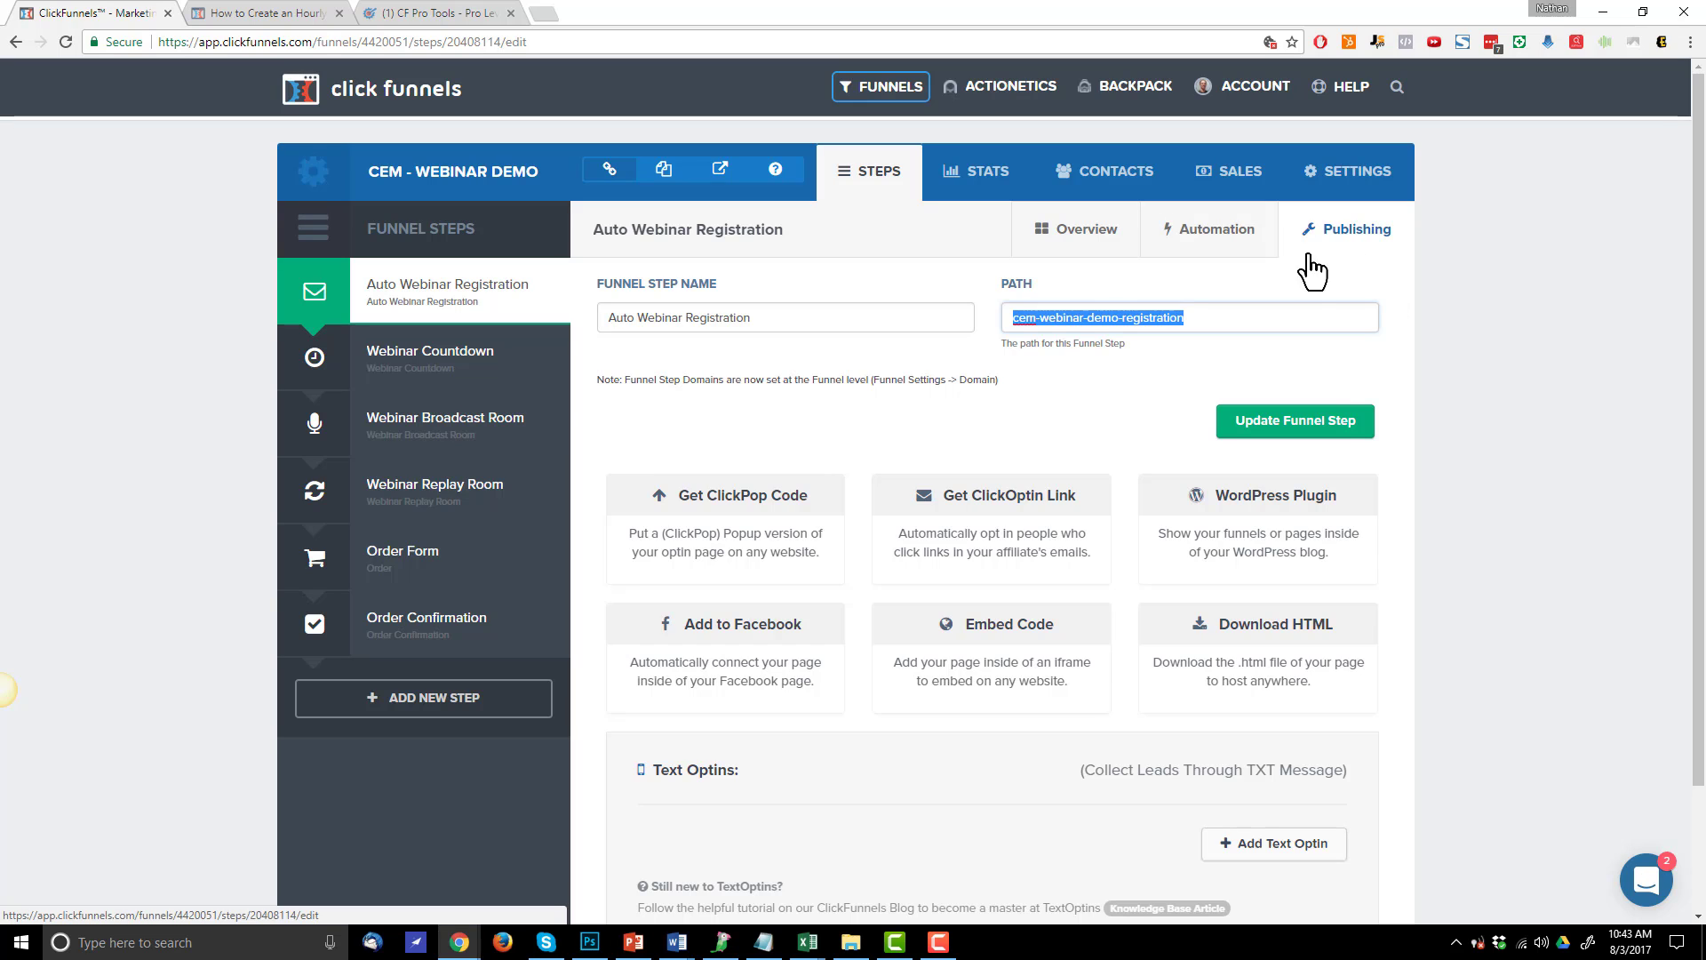
click(1348, 433)
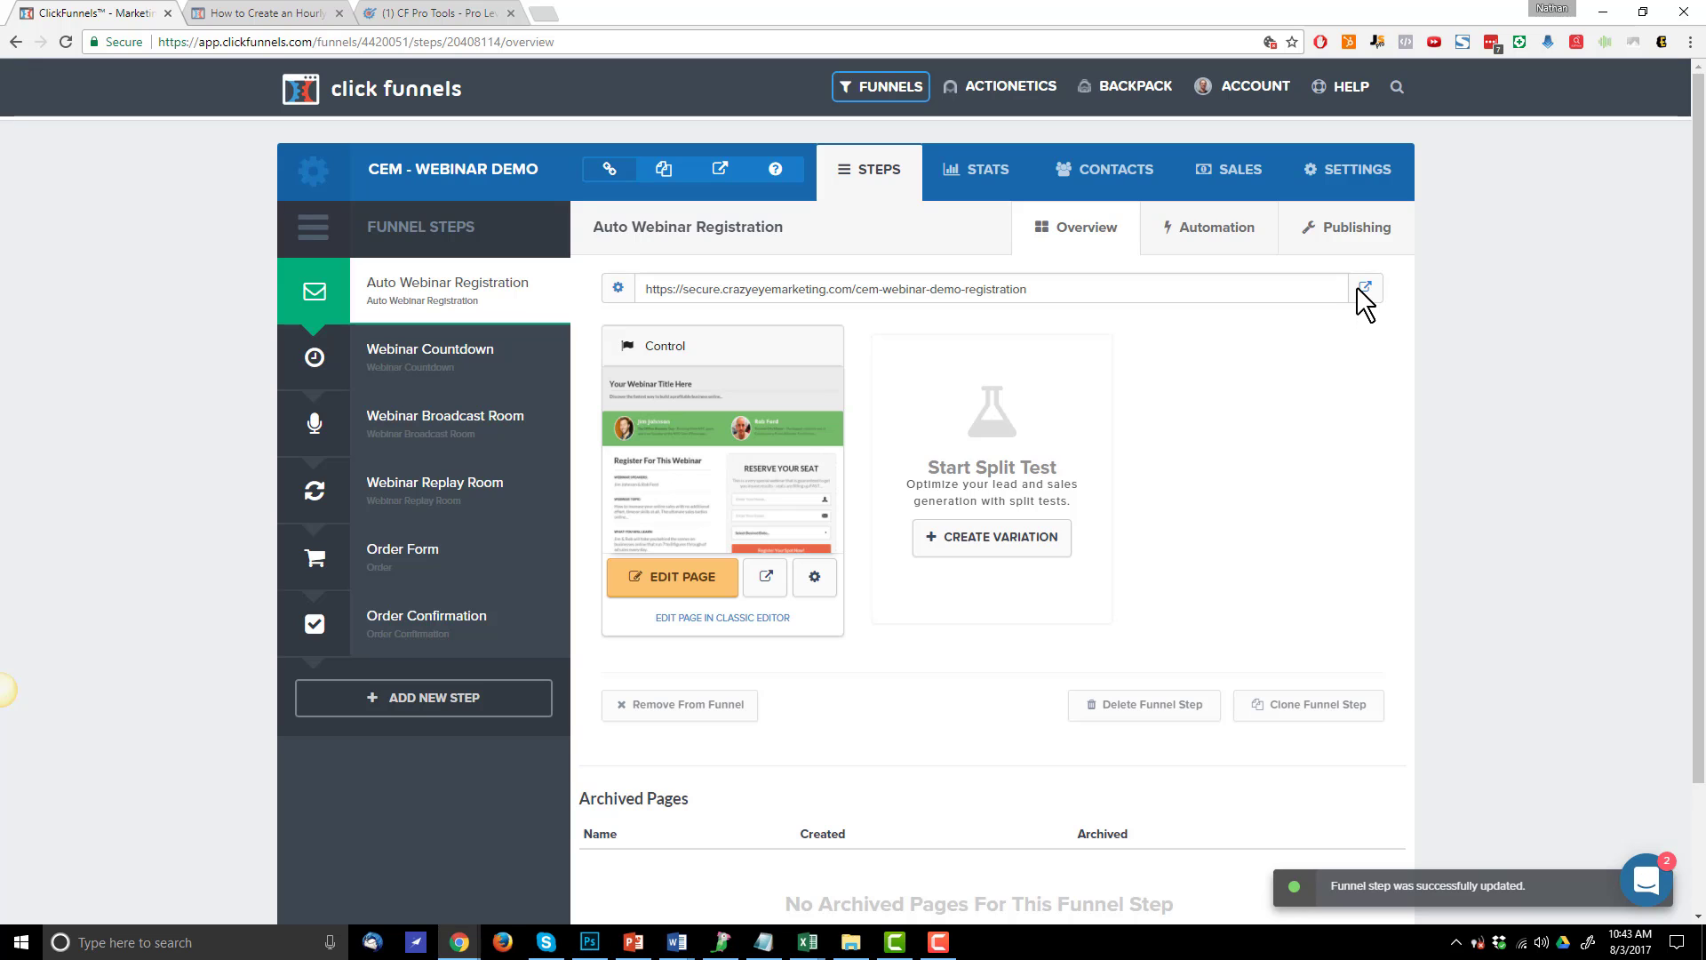
Set the path of the Auto Webinar Registration control page to cem-webinar-demo-registration-a and update the page
click(1365, 236)
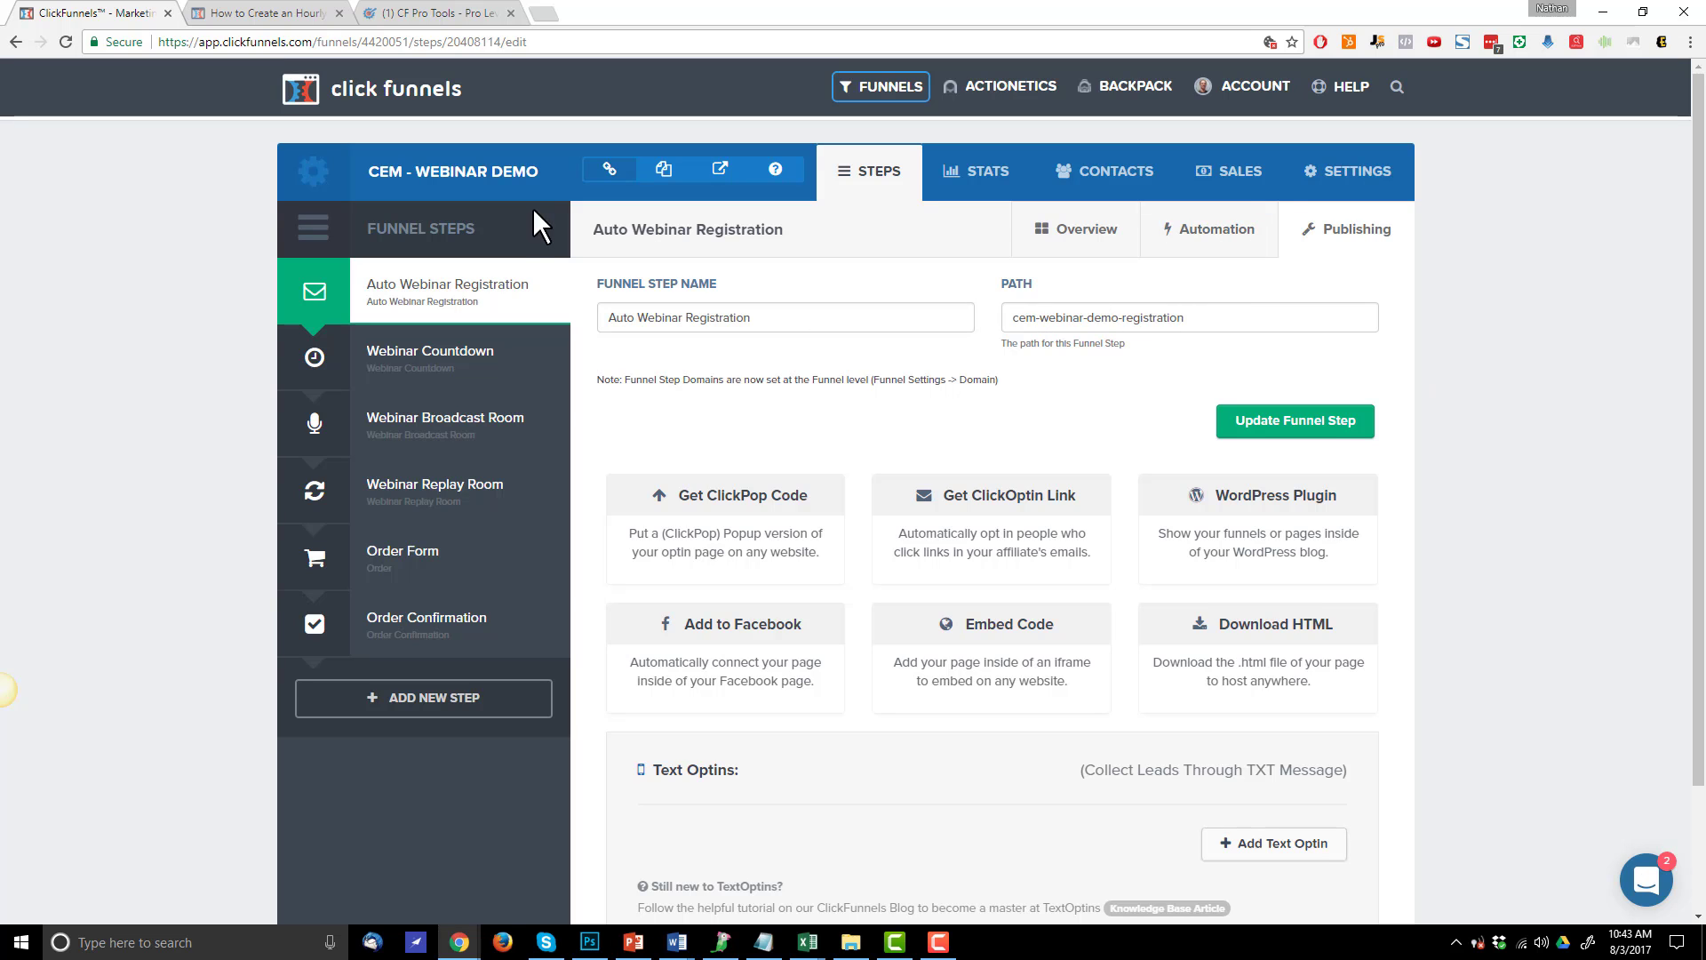
click(1084, 248)
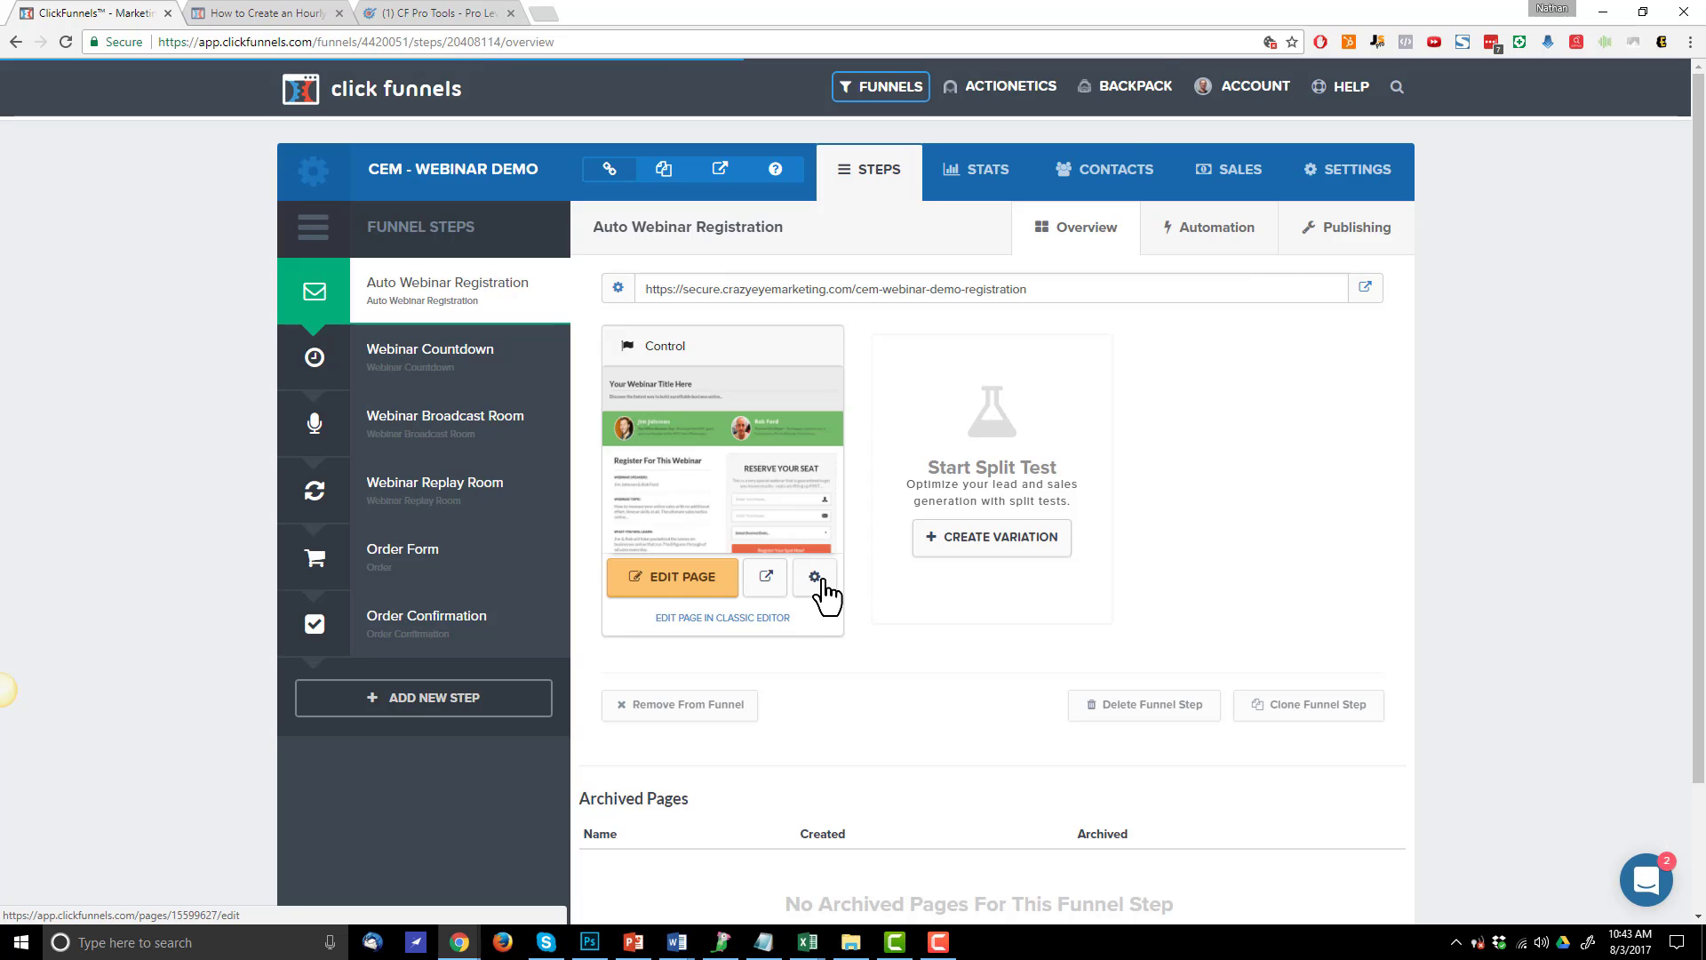
click(817, 579)
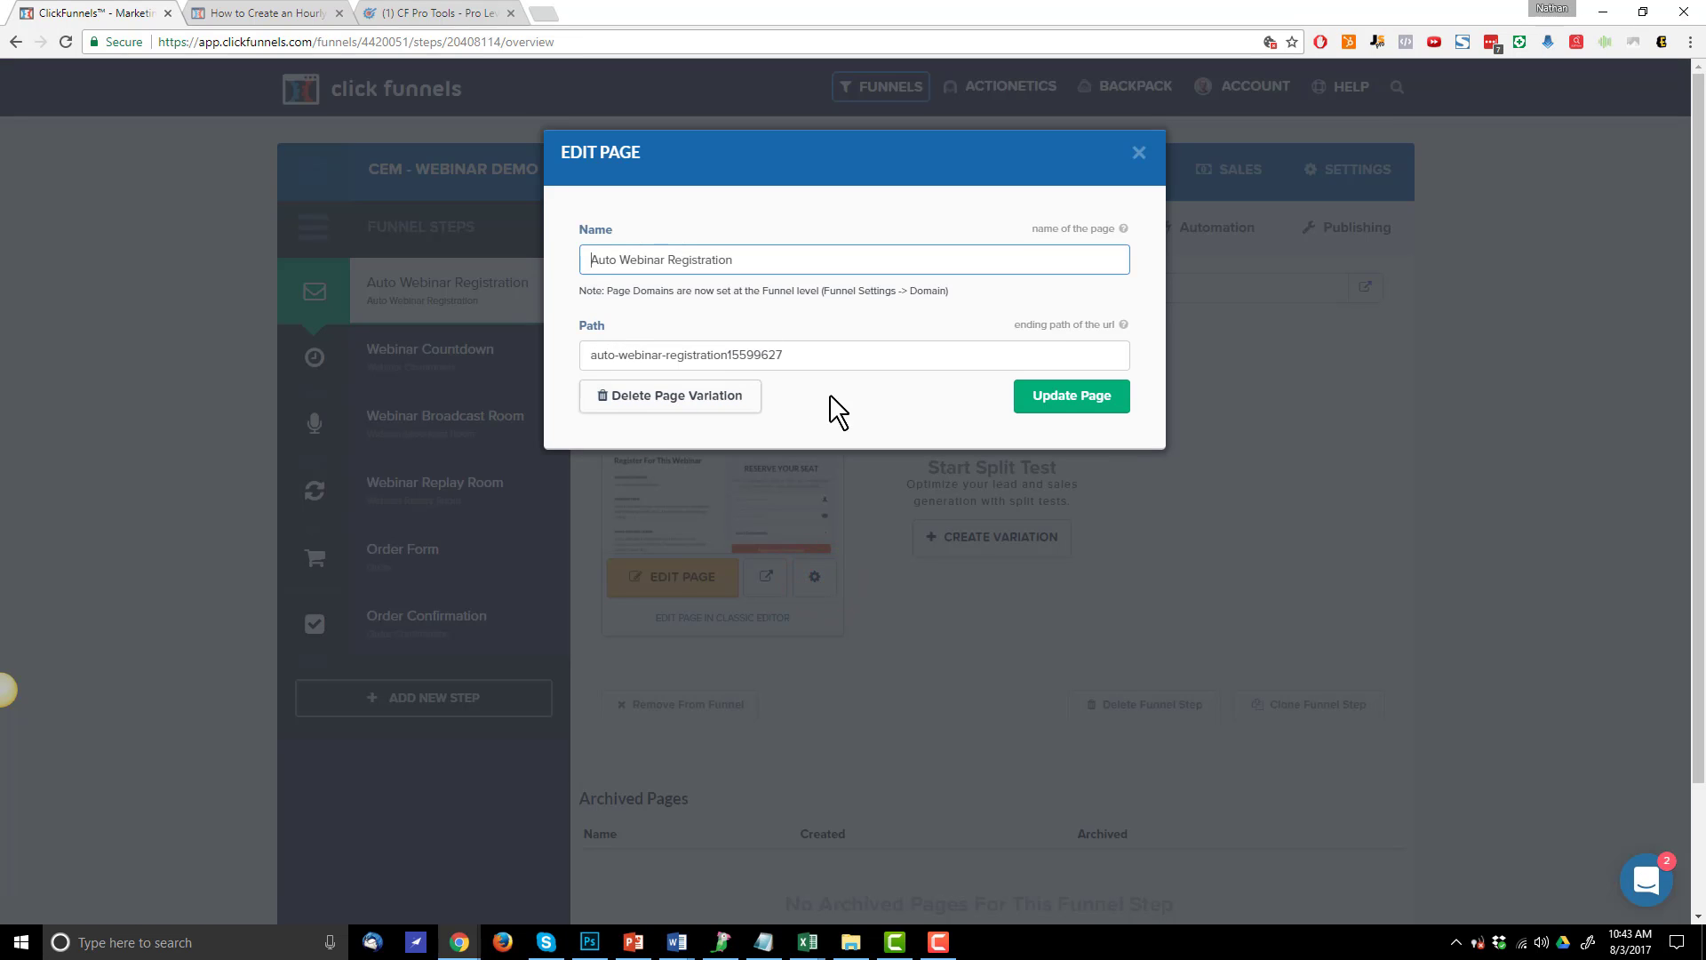
click(830, 347)
key(ctrl+a)
key(ctrl+v)
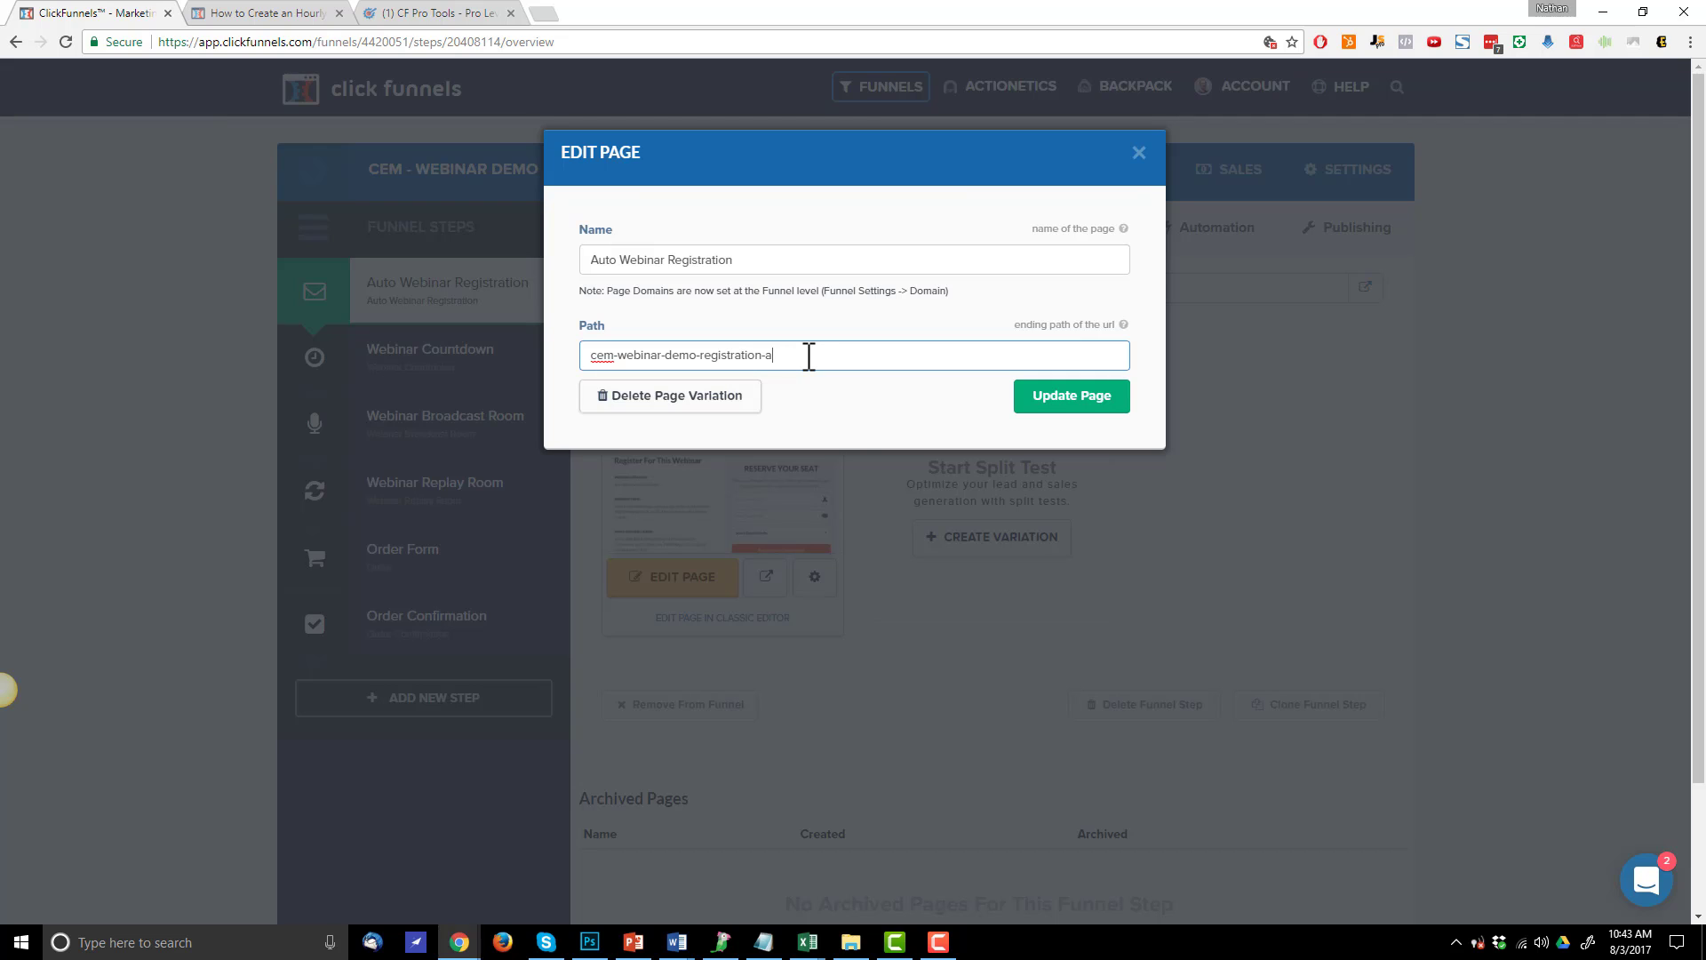
click(1088, 402)
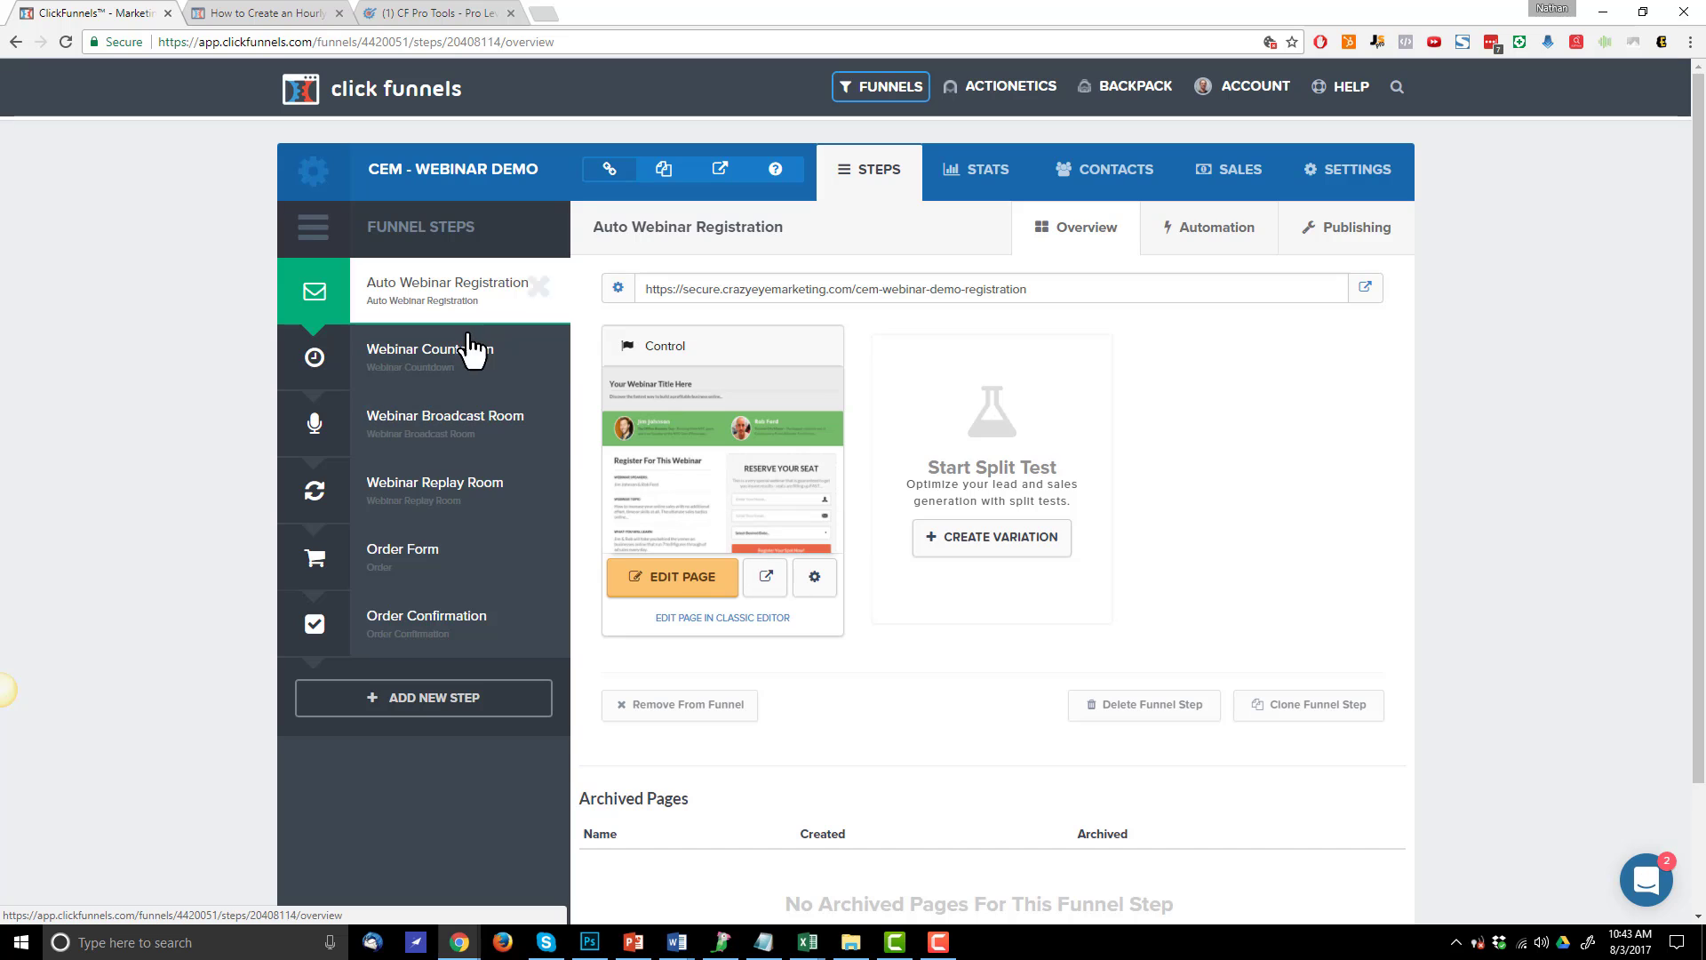
Set the Webinar Countdown step's path to cem-webinar-demo-countdown, copy the path, and update the funnel step
click(418, 360)
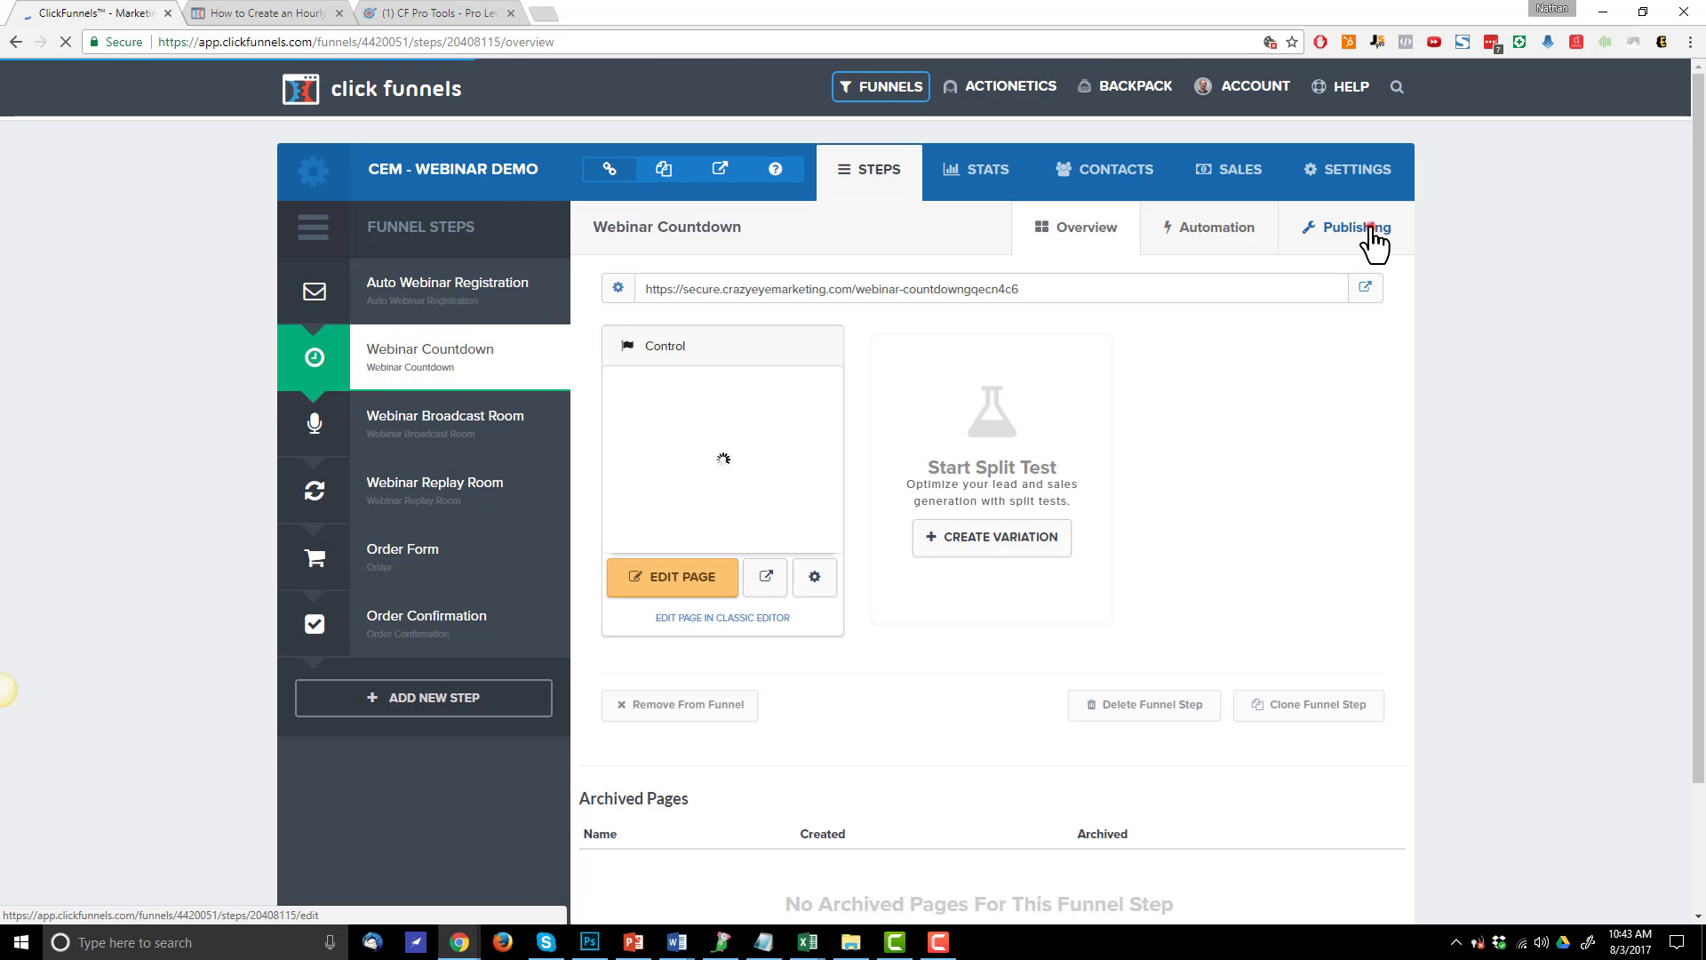
click(1373, 229)
click(1232, 311)
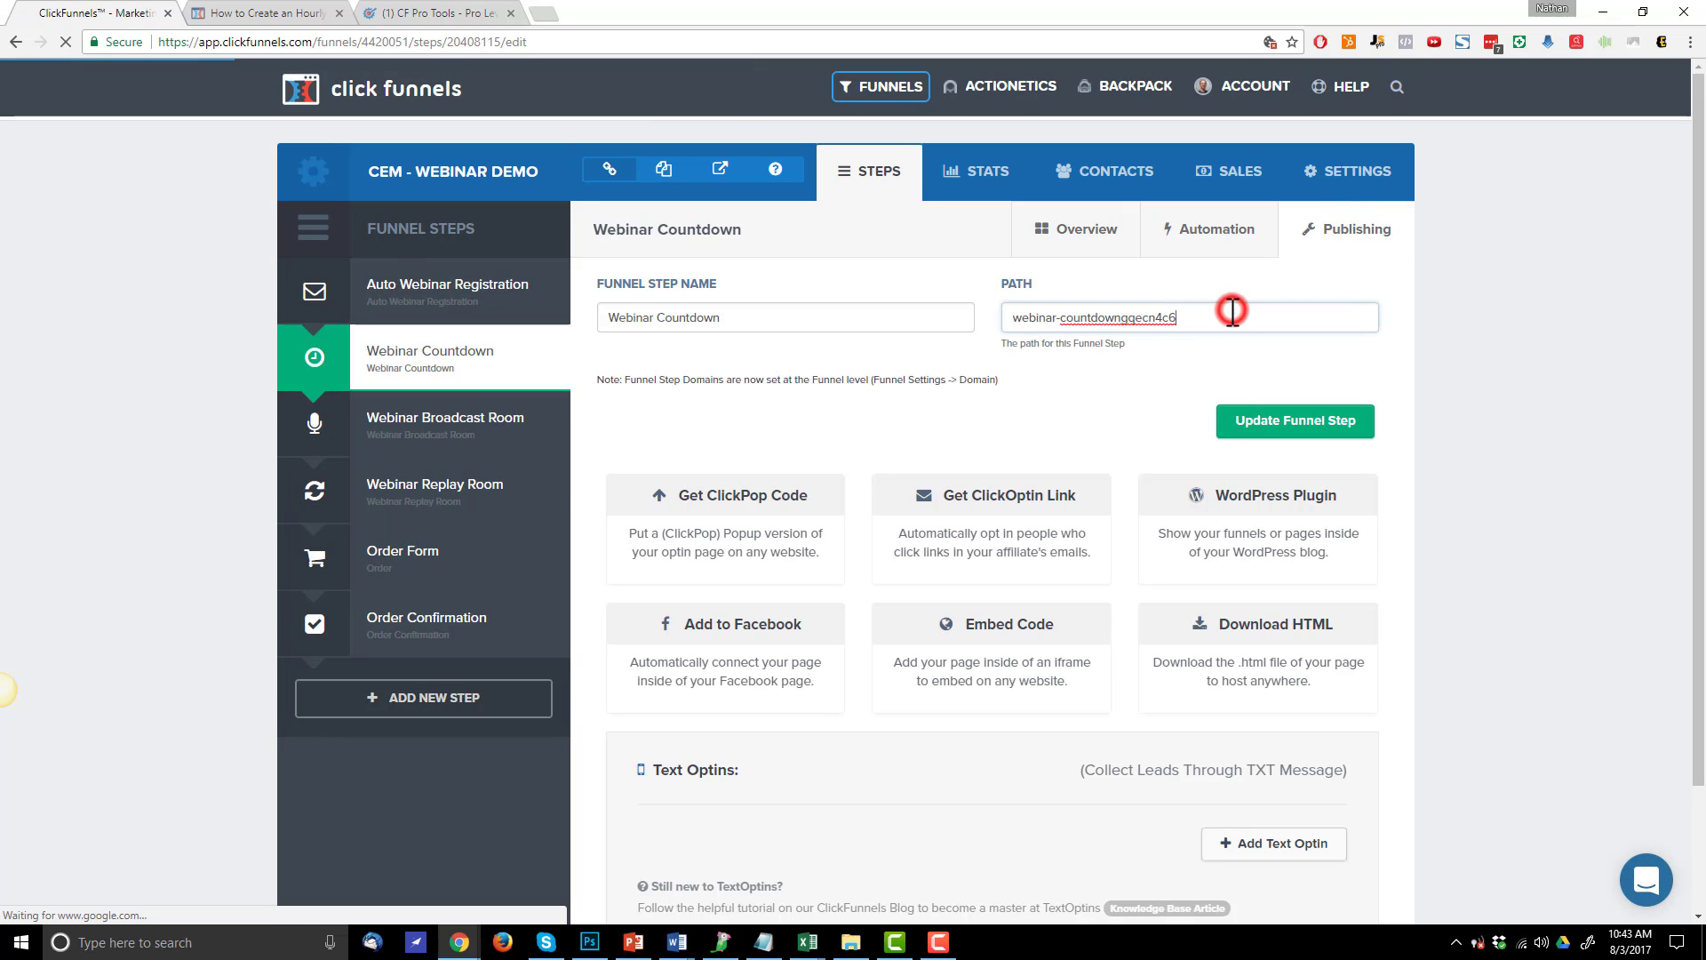
key(ctrl+a)
key(ctrl+v)
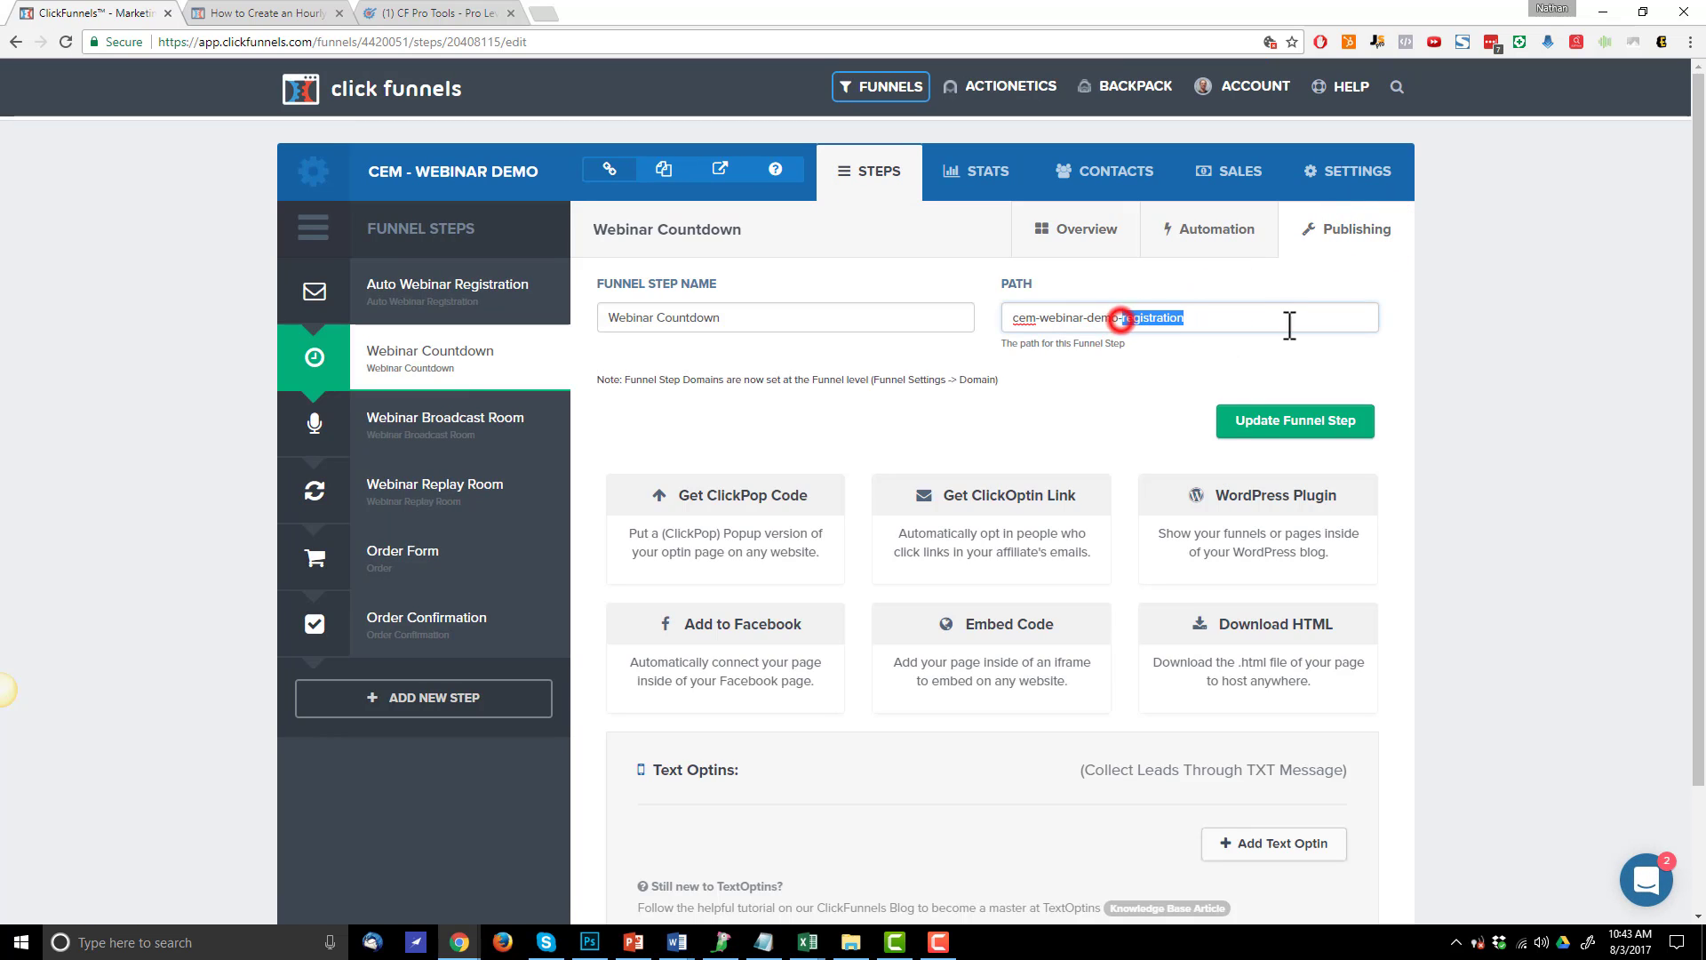
text(countdow)
key(ctrl+a)
key(ctrl+c)
click(1327, 417)
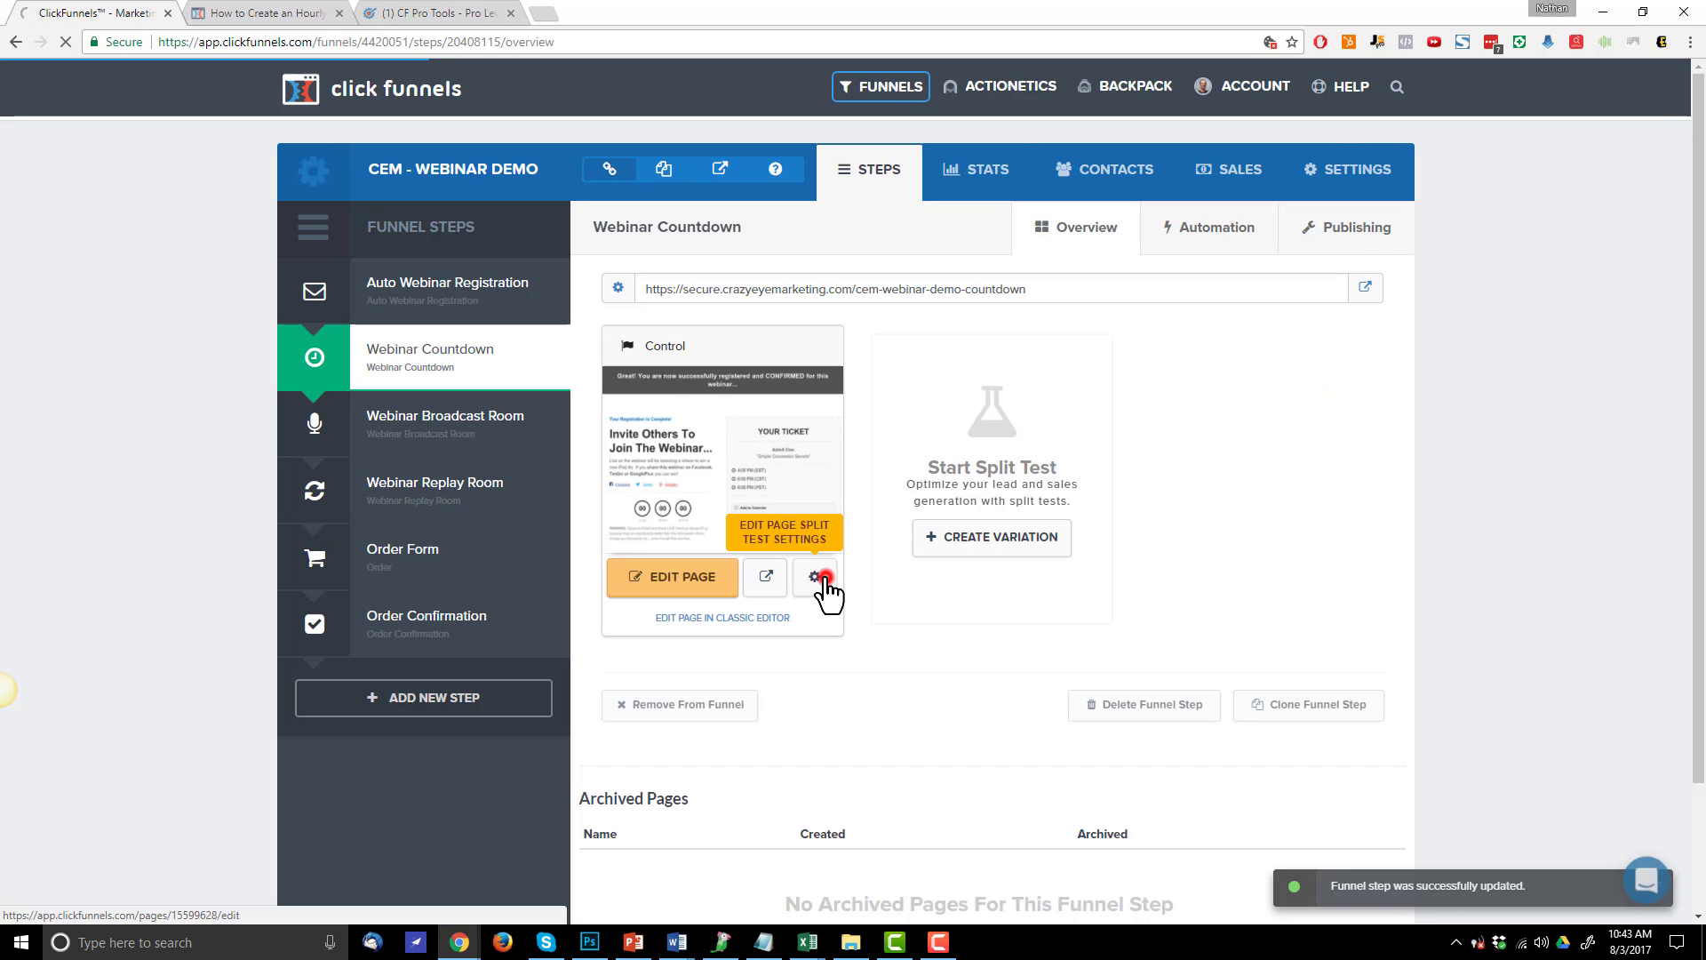
Set the path of the Webinar Countdown control page to cem-webinar-demo-countdown-a and update the page
click(815, 577)
click(937, 354)
key(ctrl+a)
key(ctrl+v)
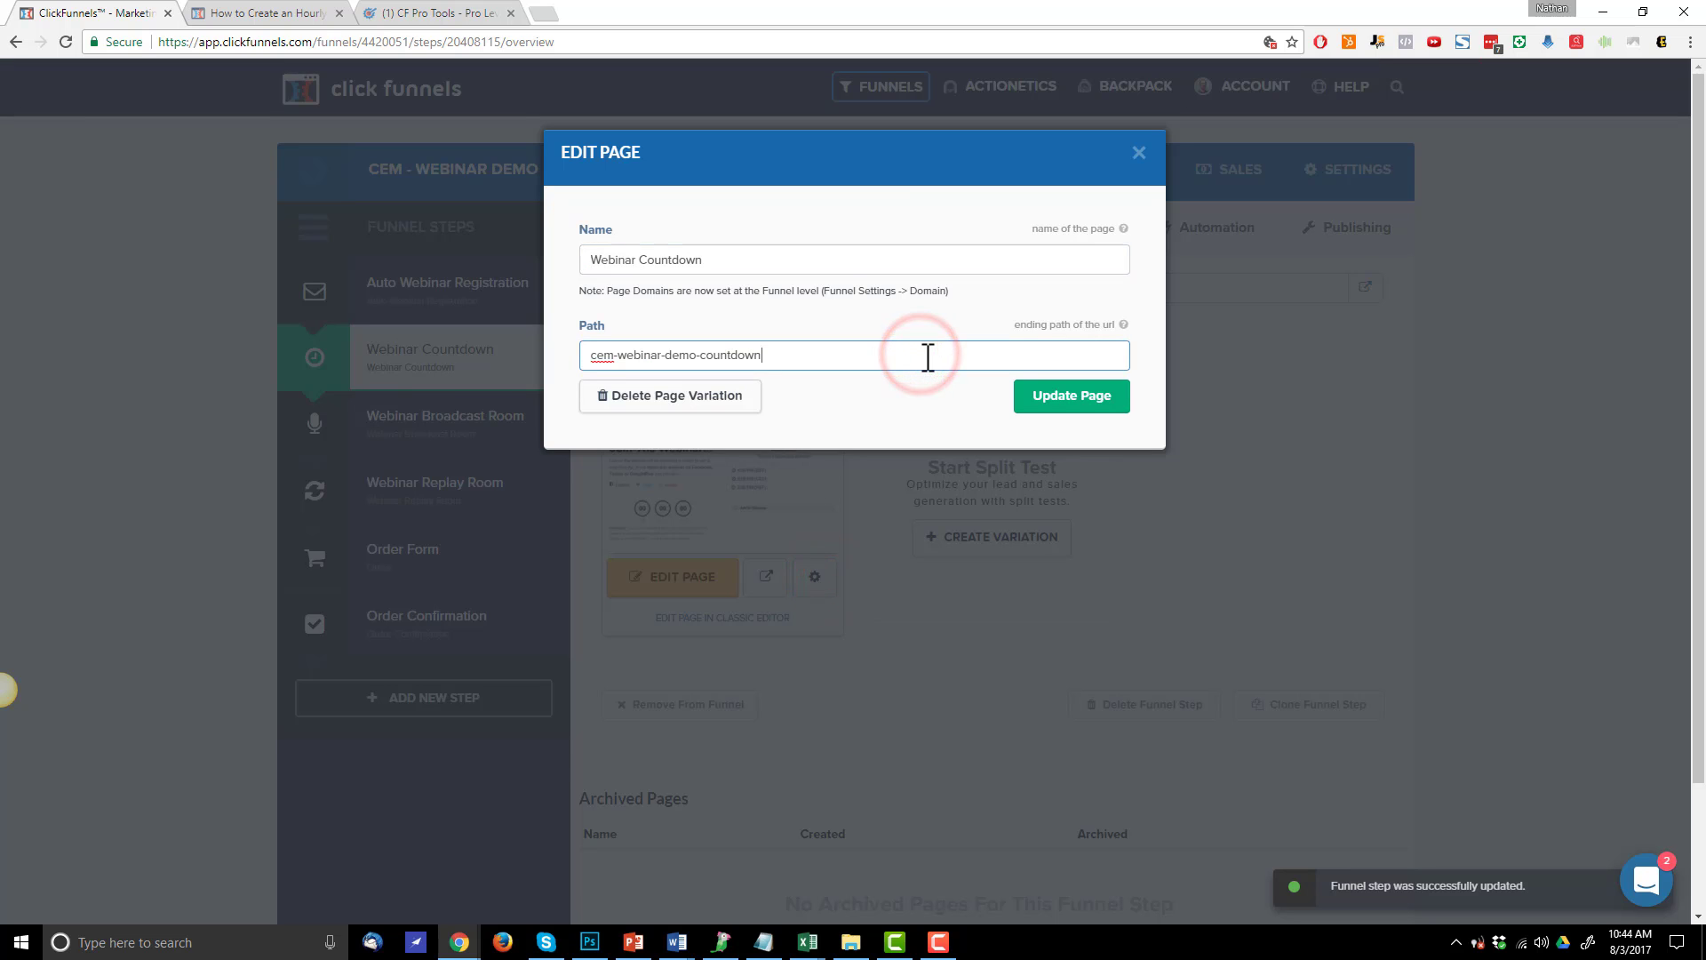
click(1058, 397)
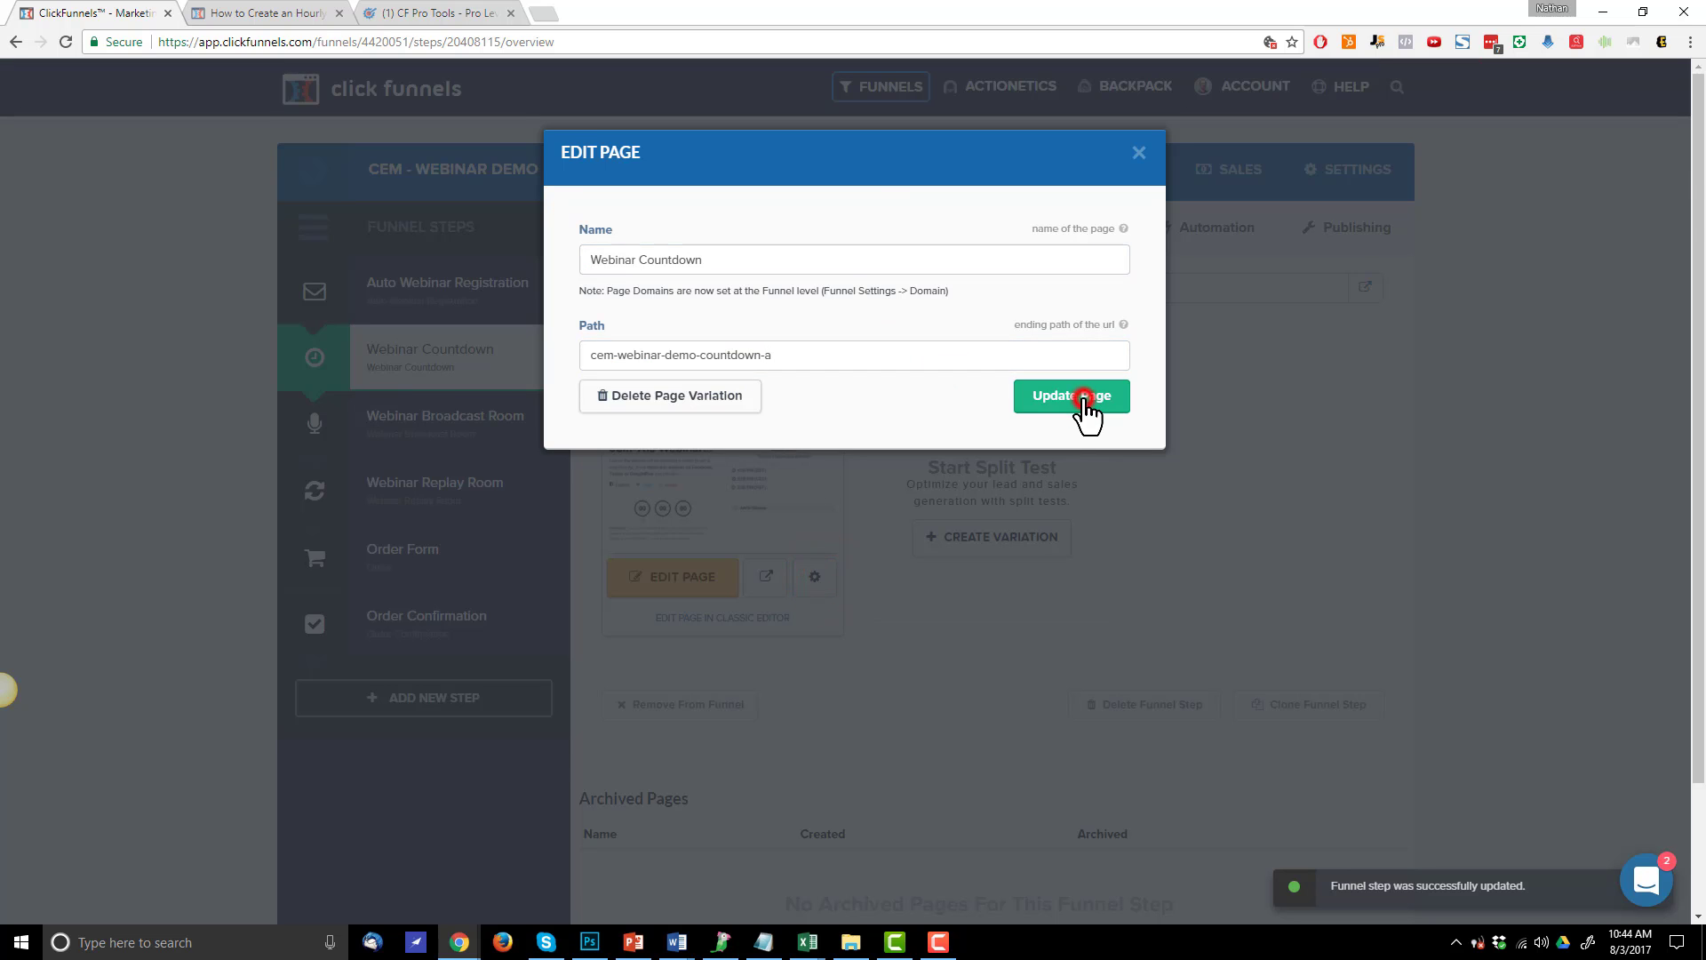
Set the Webinar Broadcast Room step's path to cem-webinar-demo-broadcast, copy the path, and update the funnel step
click(376, 417)
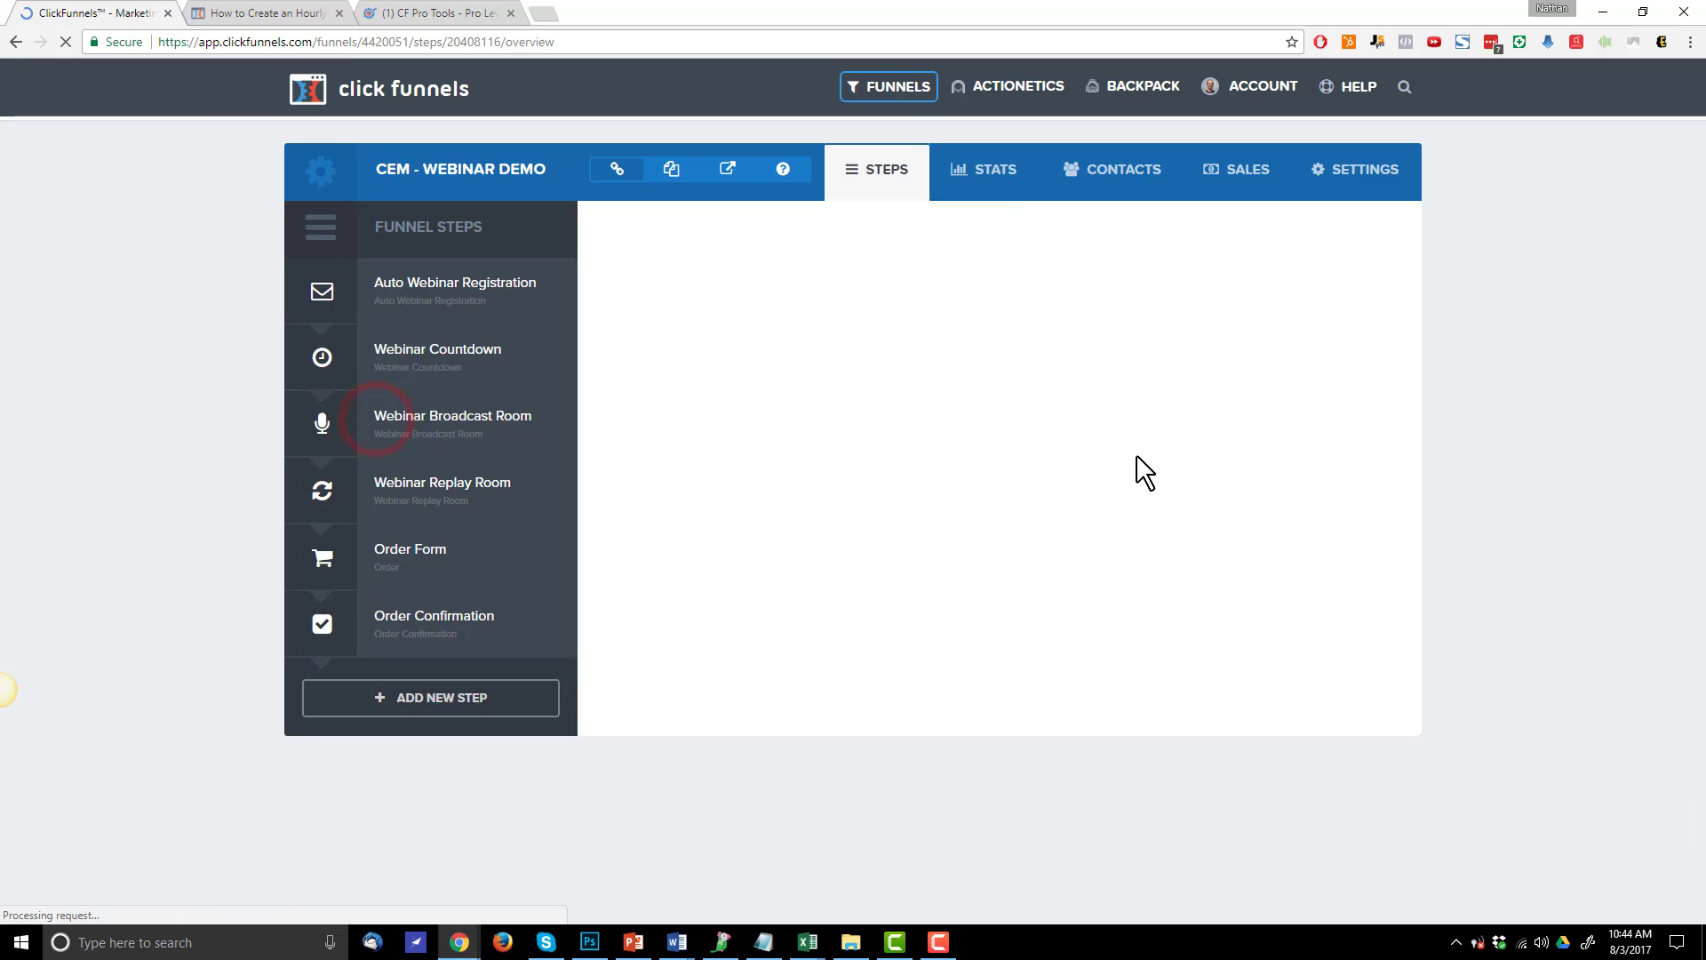
click(1368, 233)
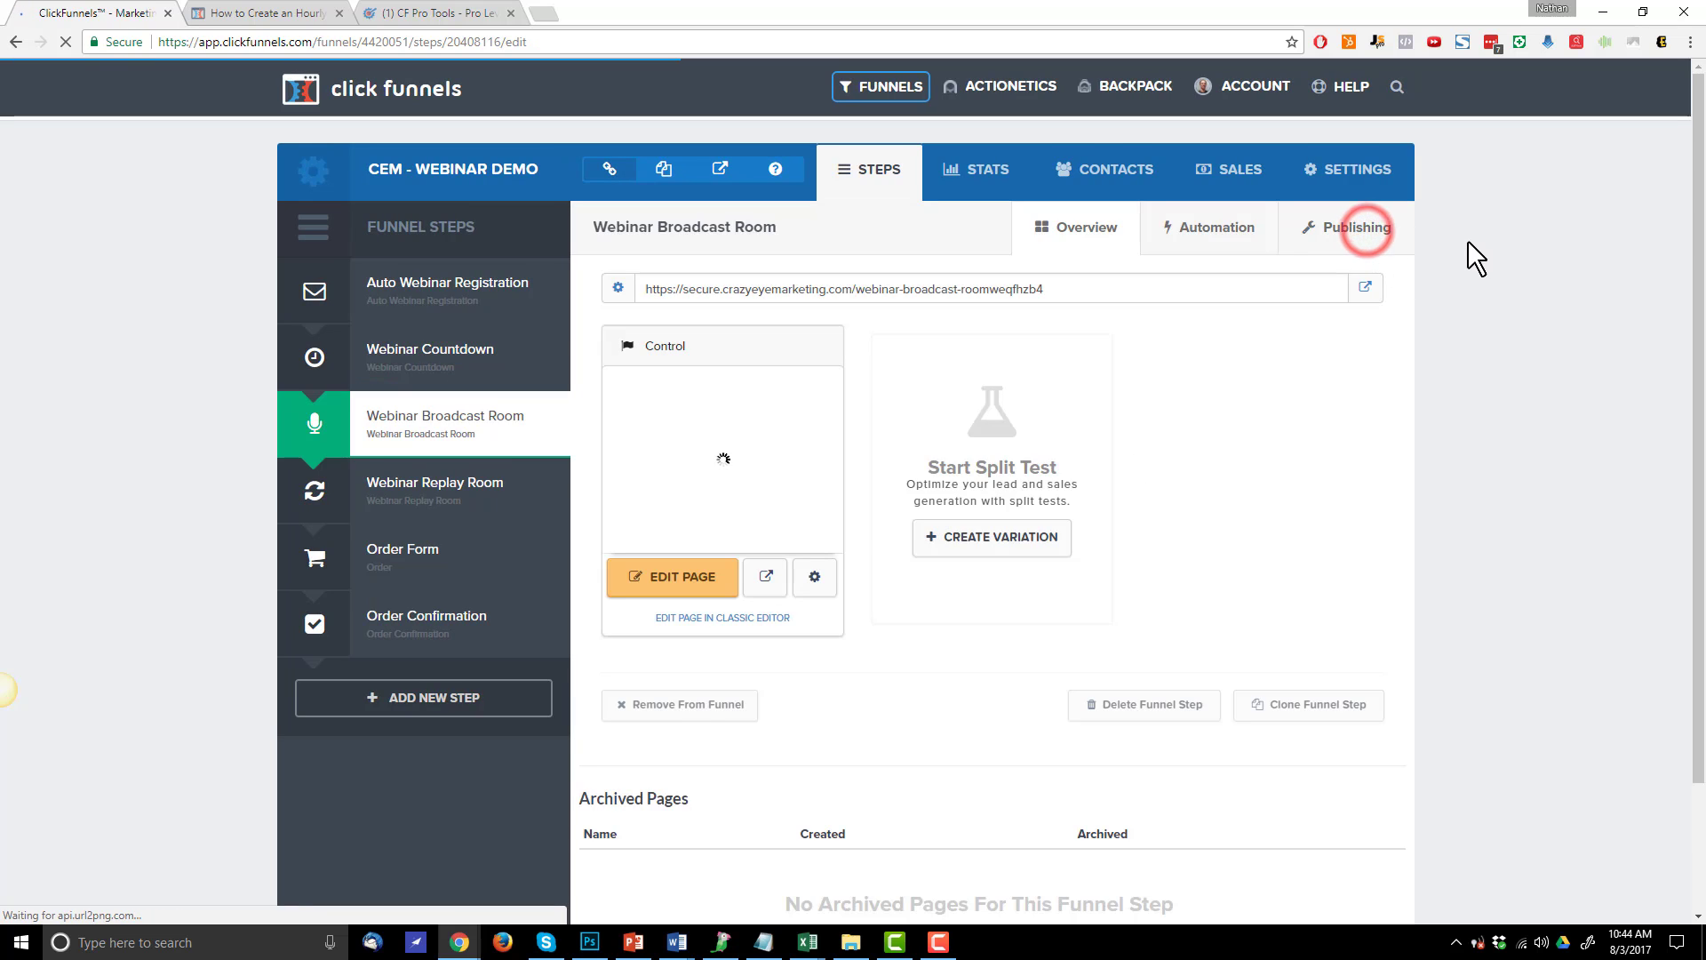
click(1360, 322)
key(ctrl+a)
key(ctrl+v)
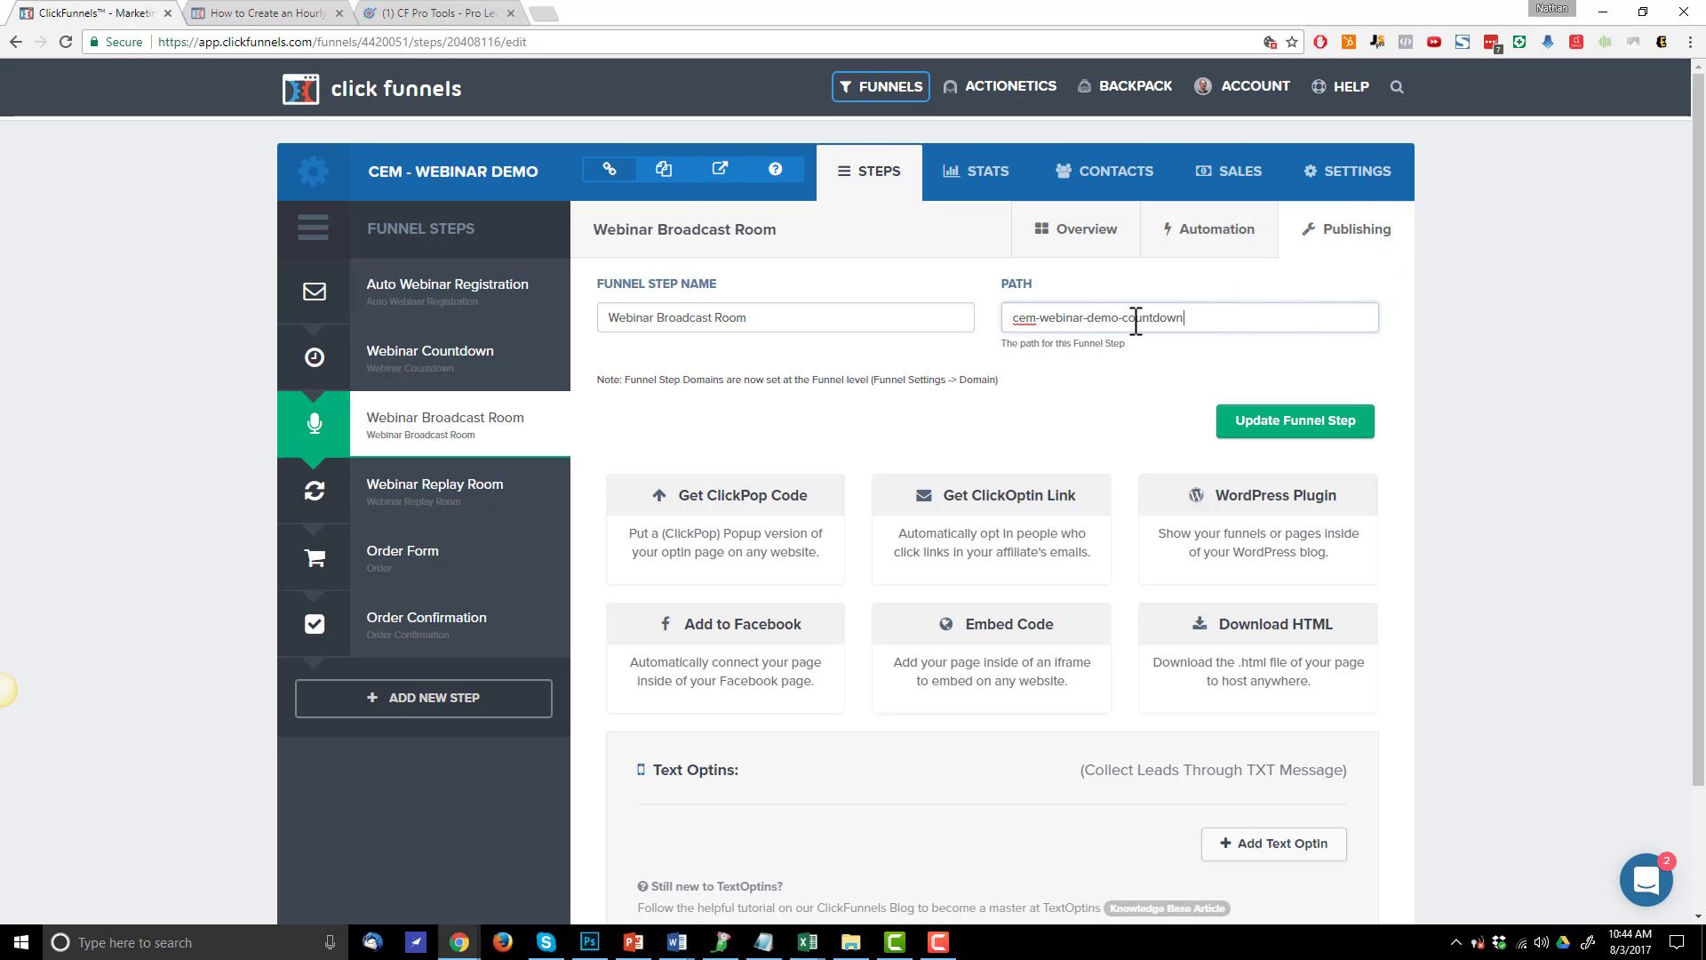
drag(1124, 317, 1454, 266)
text(broadcas)
key(ctrl+a)
key(ctrl+c)
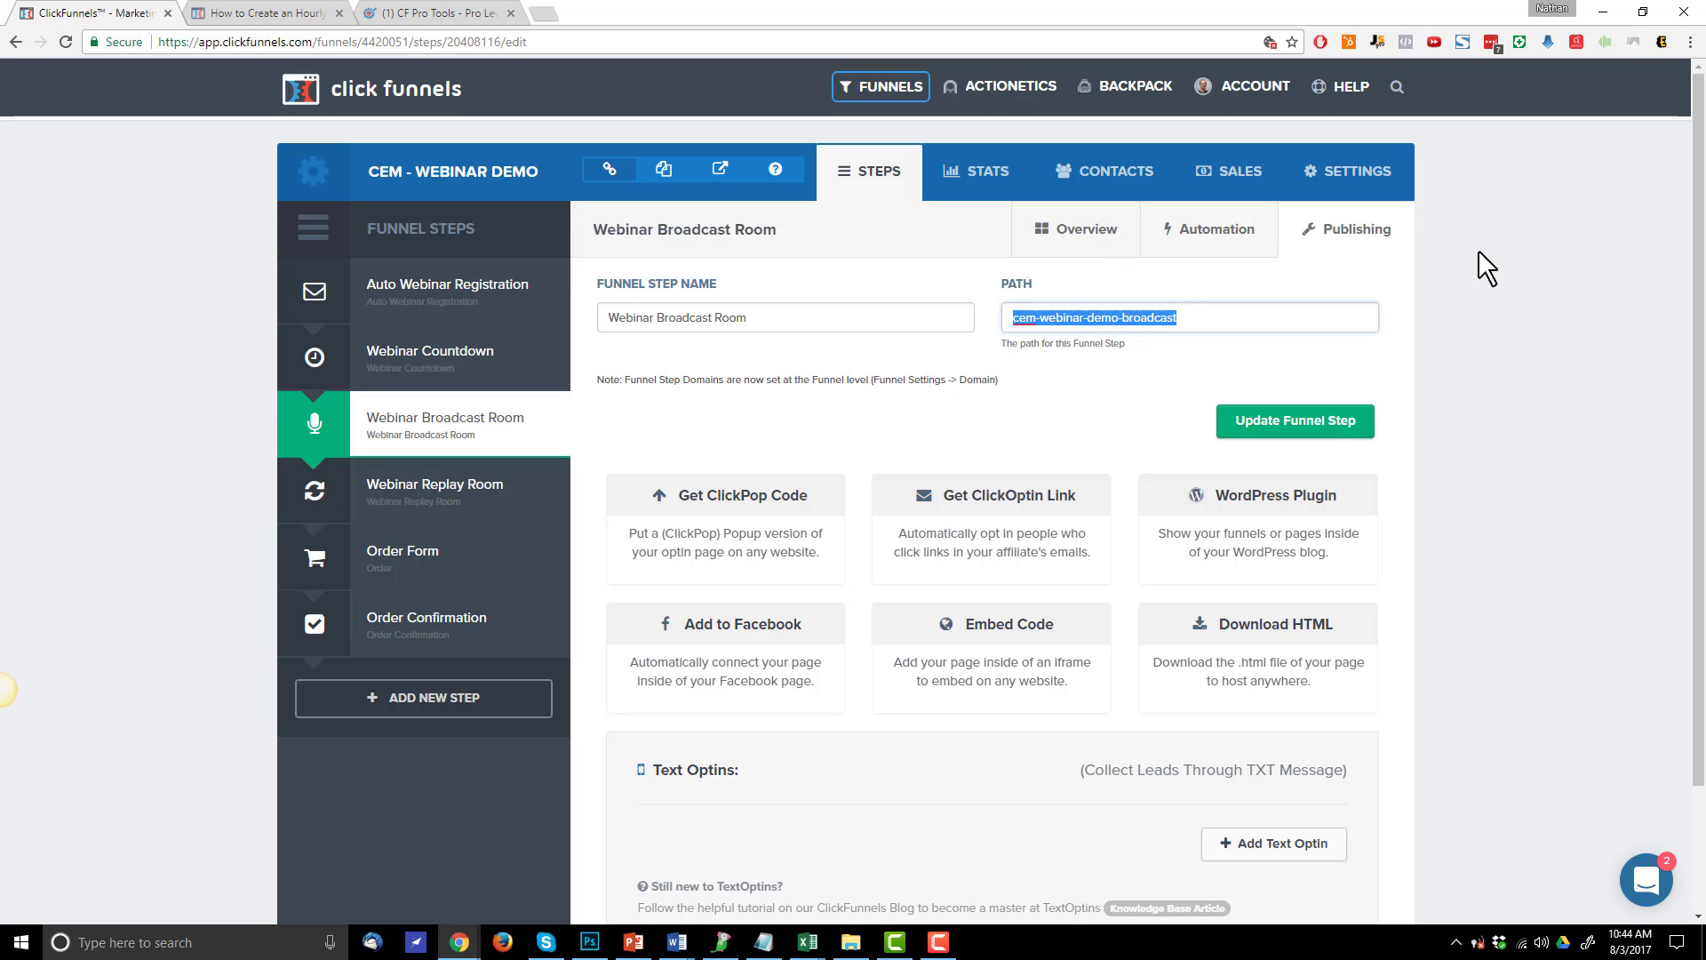
click(1337, 423)
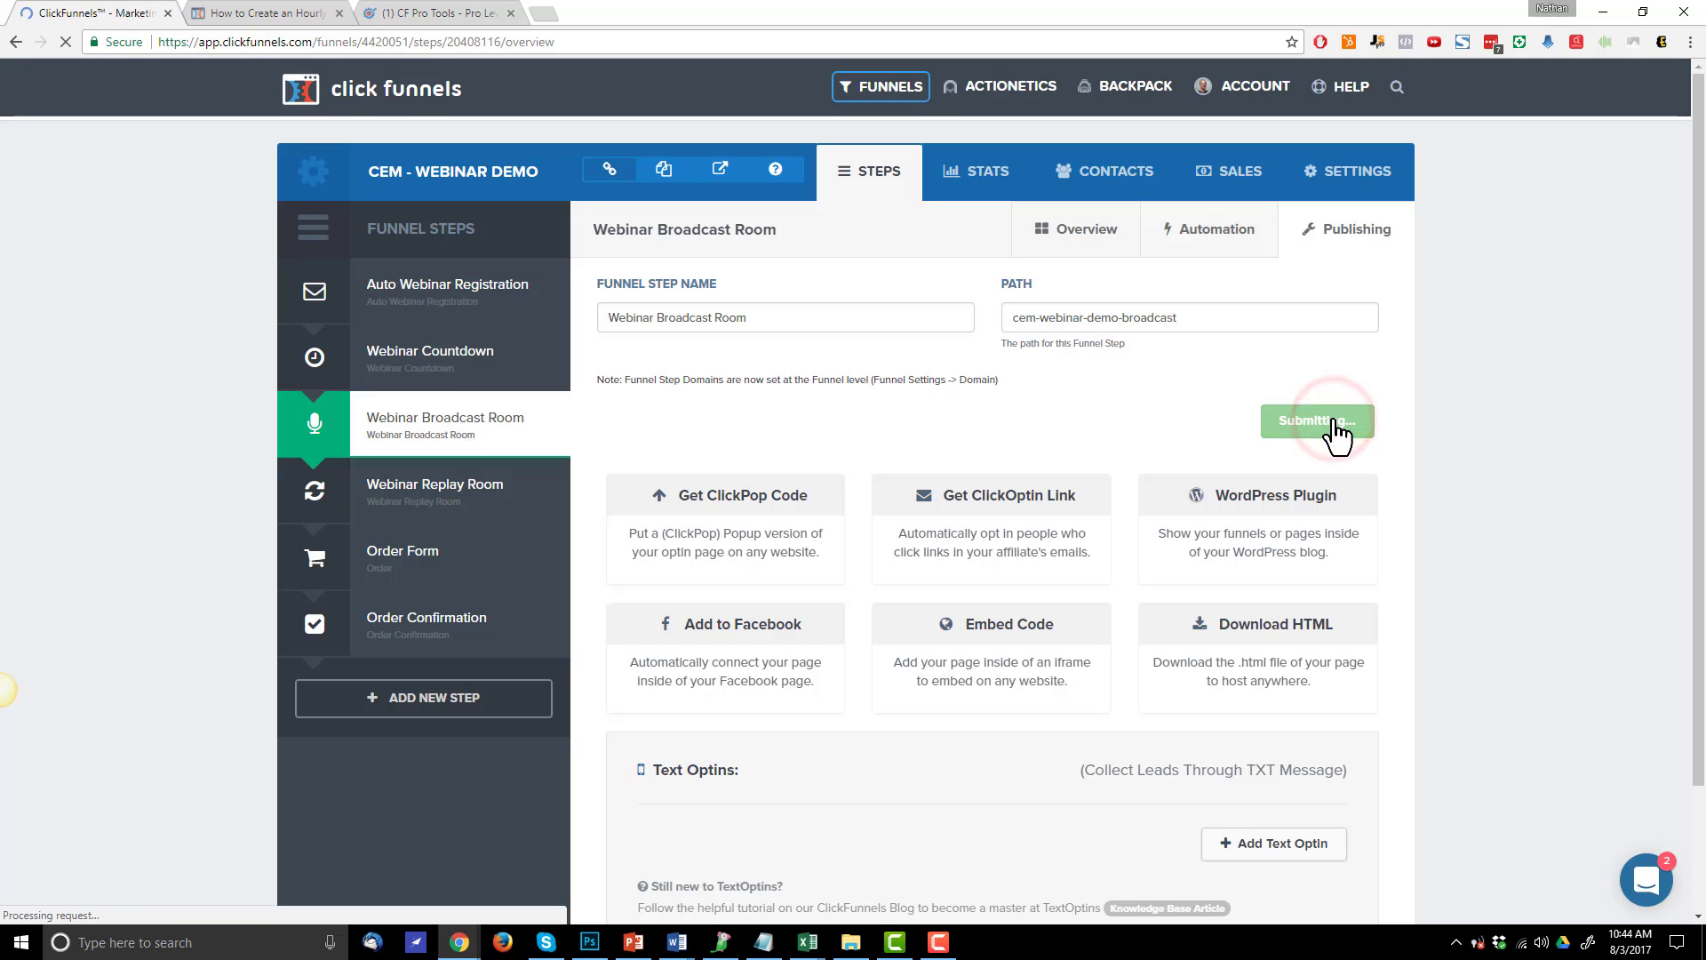
Replace the path of the Webinar Broadcast Room control page with one based on cem-webinar-demo-broadcast and update the page
click(810, 578)
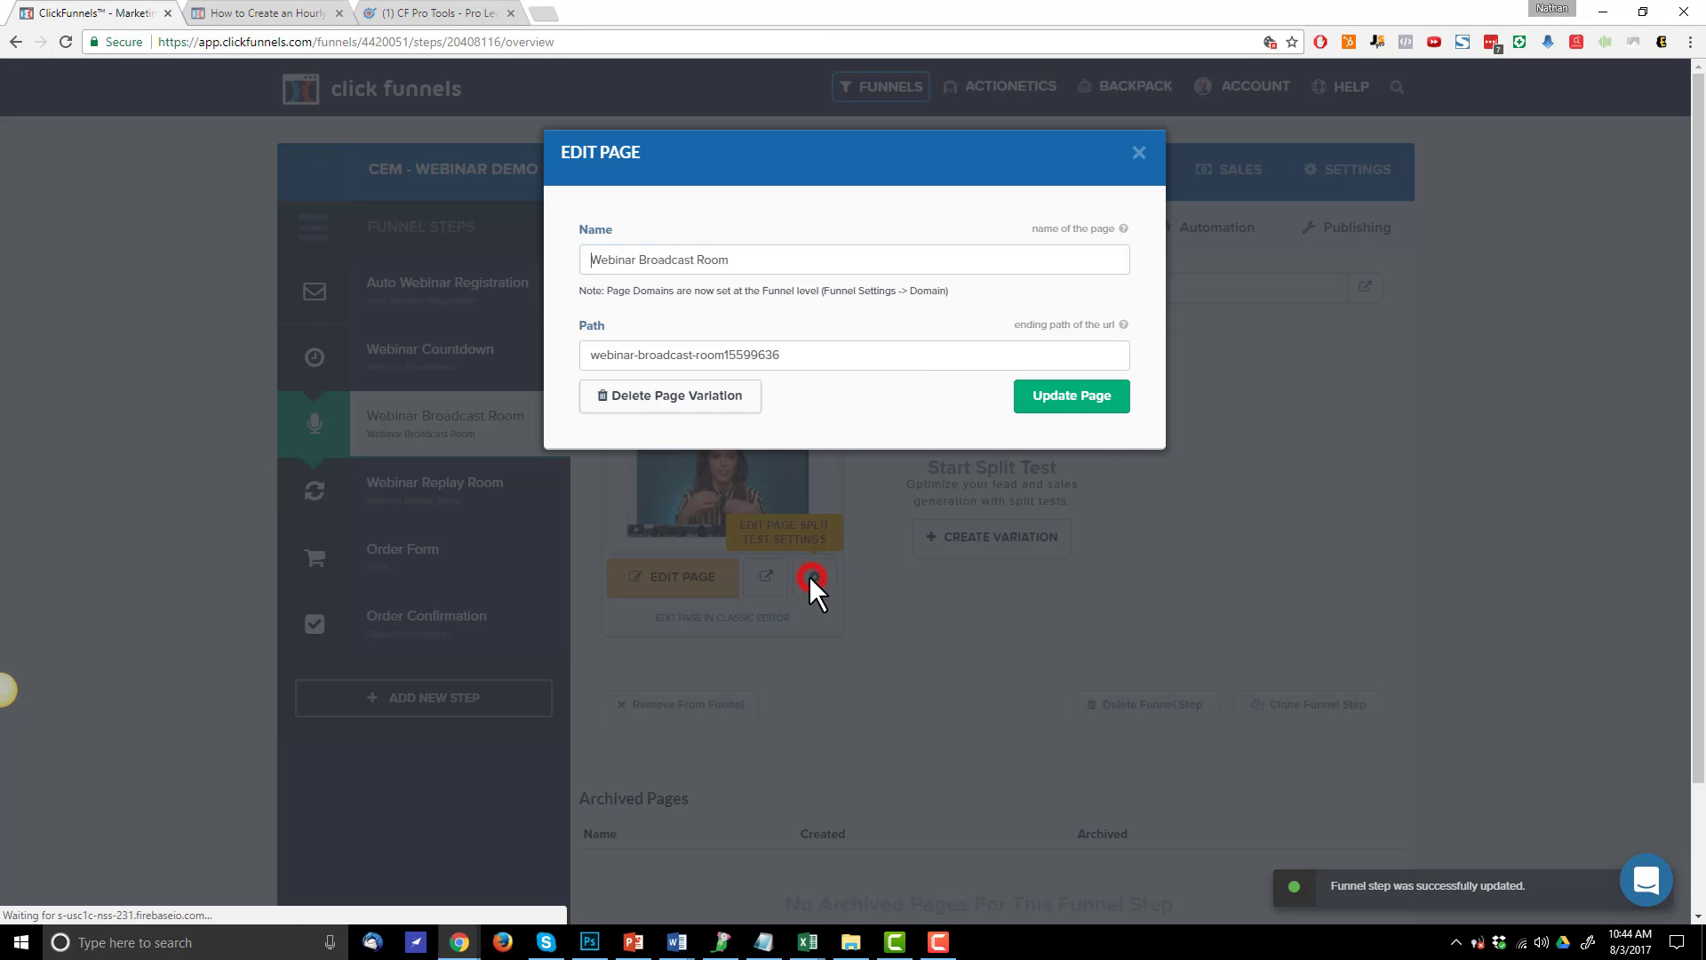
click(903, 355)
key(ctrl+a)
key(ctrl+v)
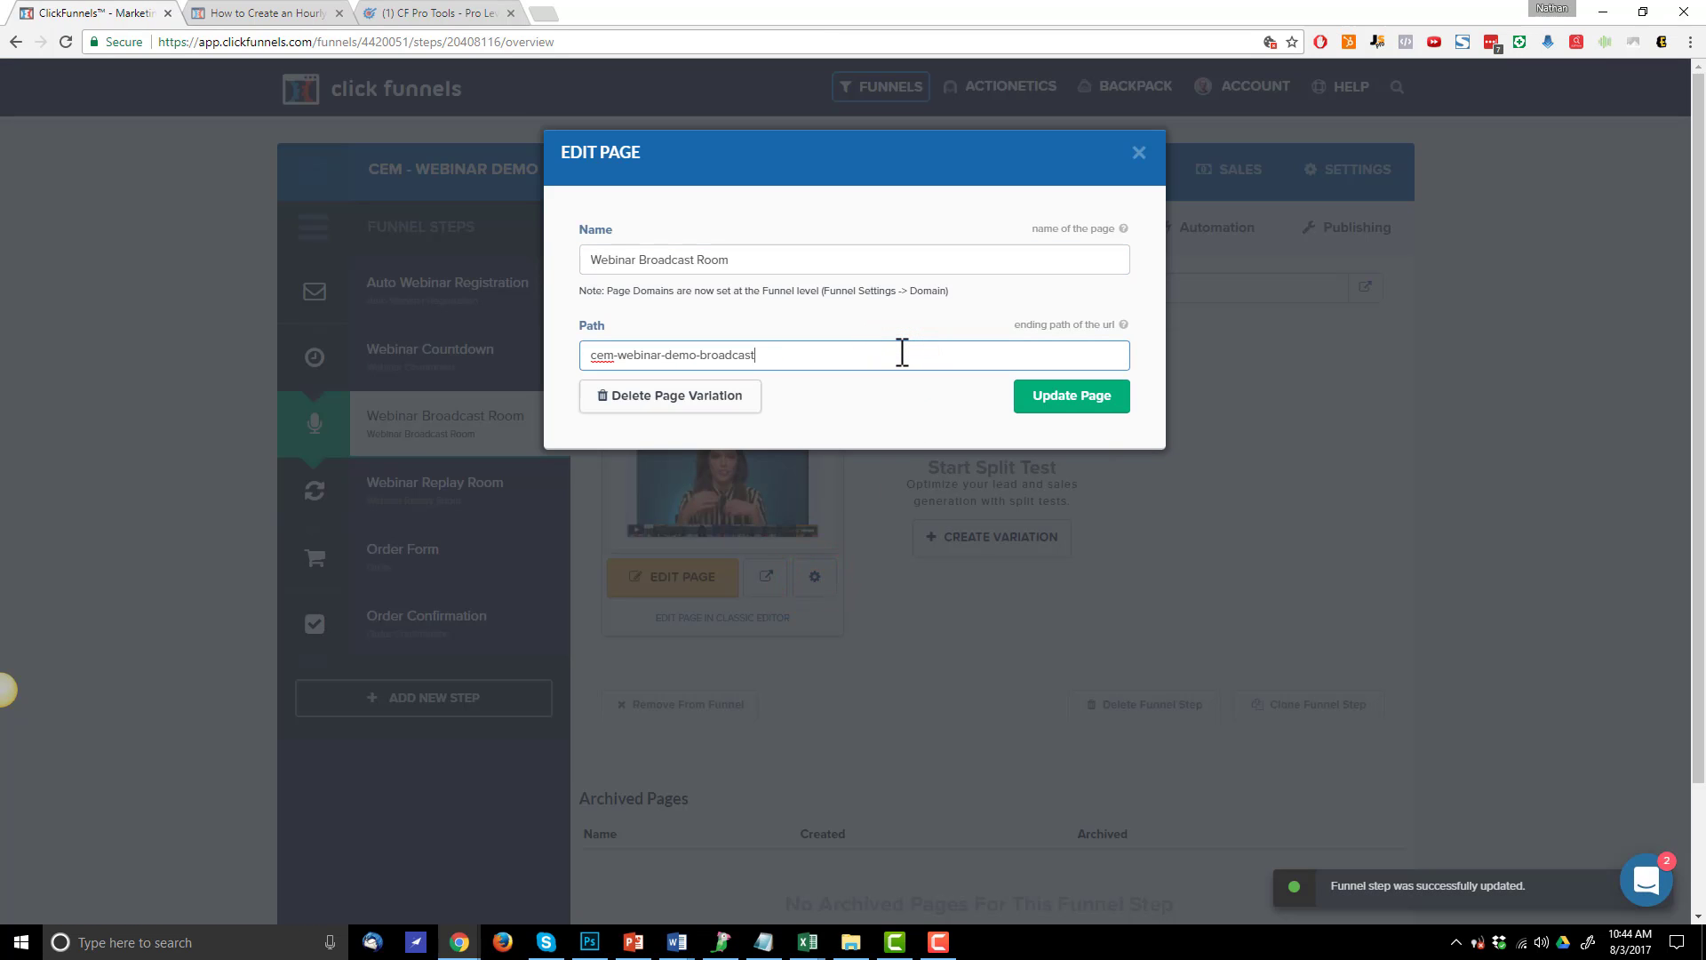
click(1091, 411)
Set the Webinar Replay Room step's path to cem-webinar-demo-replay, copy the path, and update the funnel step
click(460, 519)
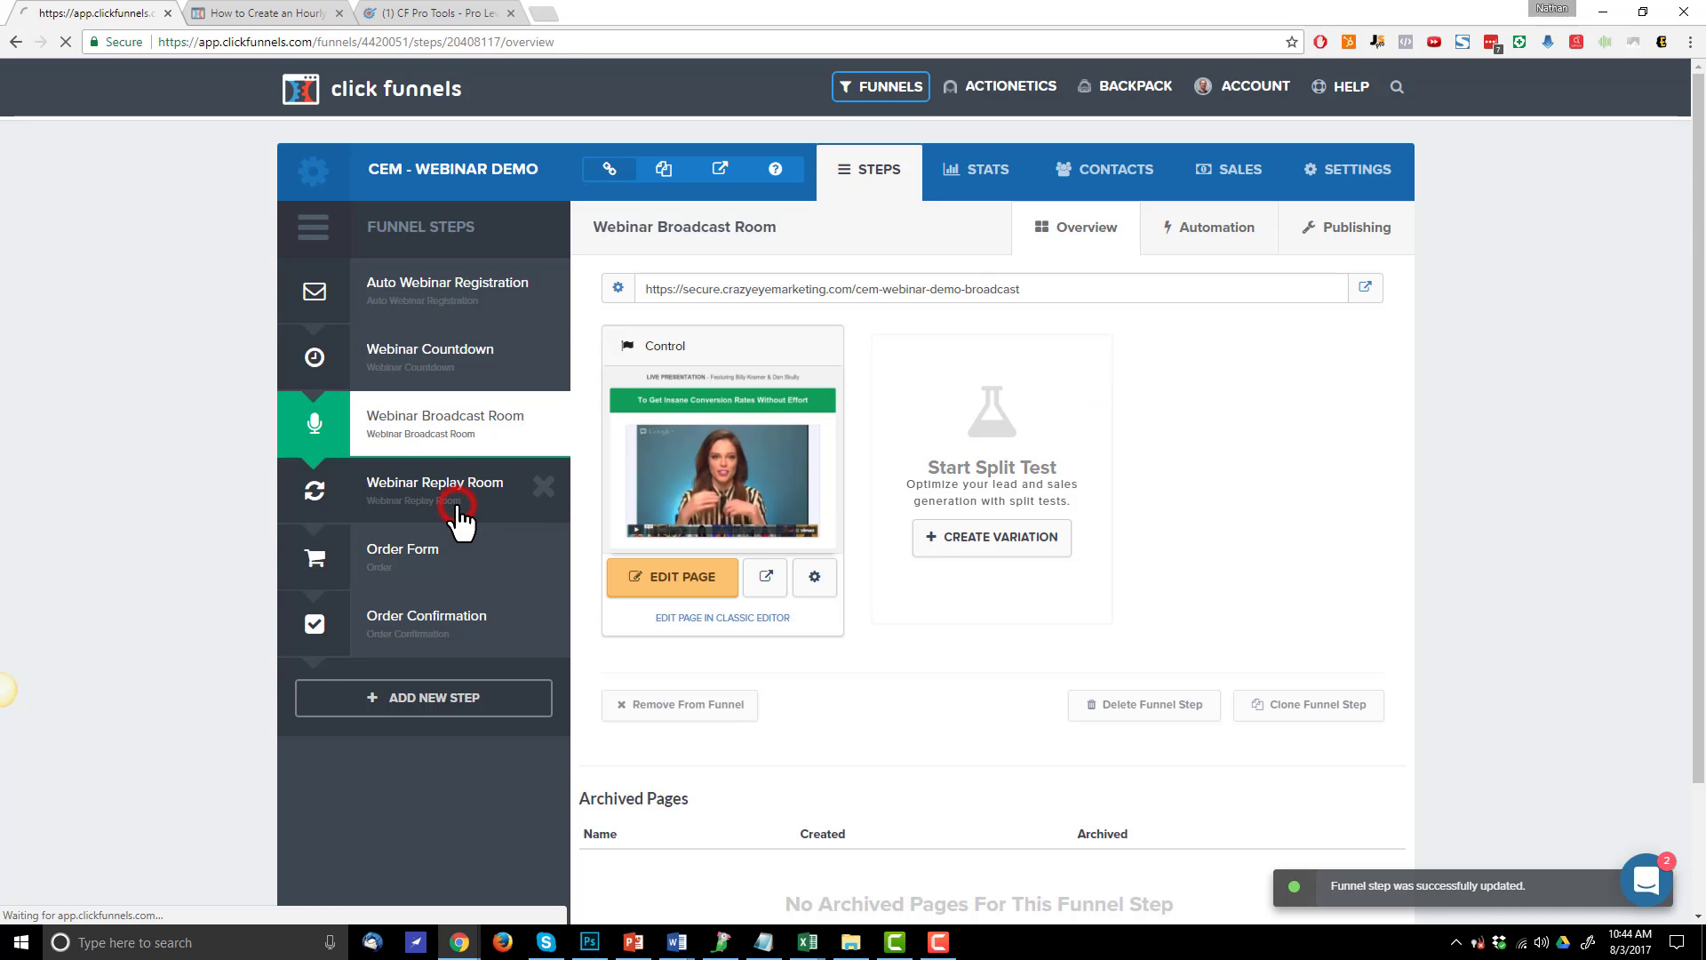
click(1336, 229)
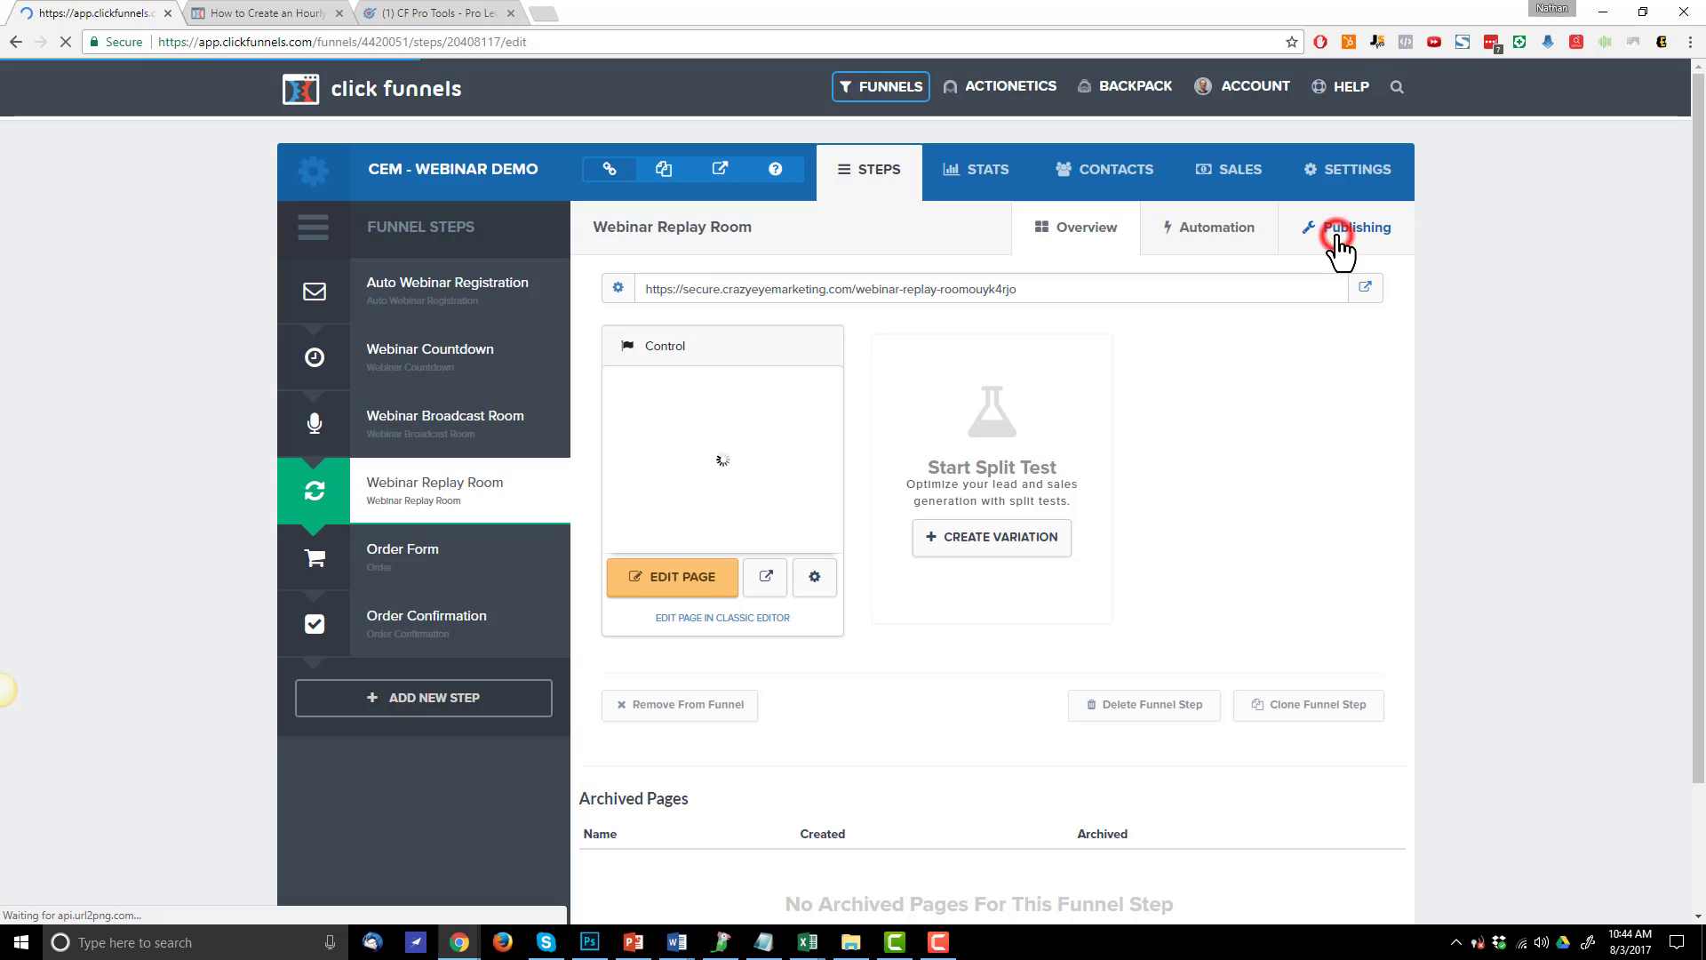
click(1248, 317)
key(ctrl+a)
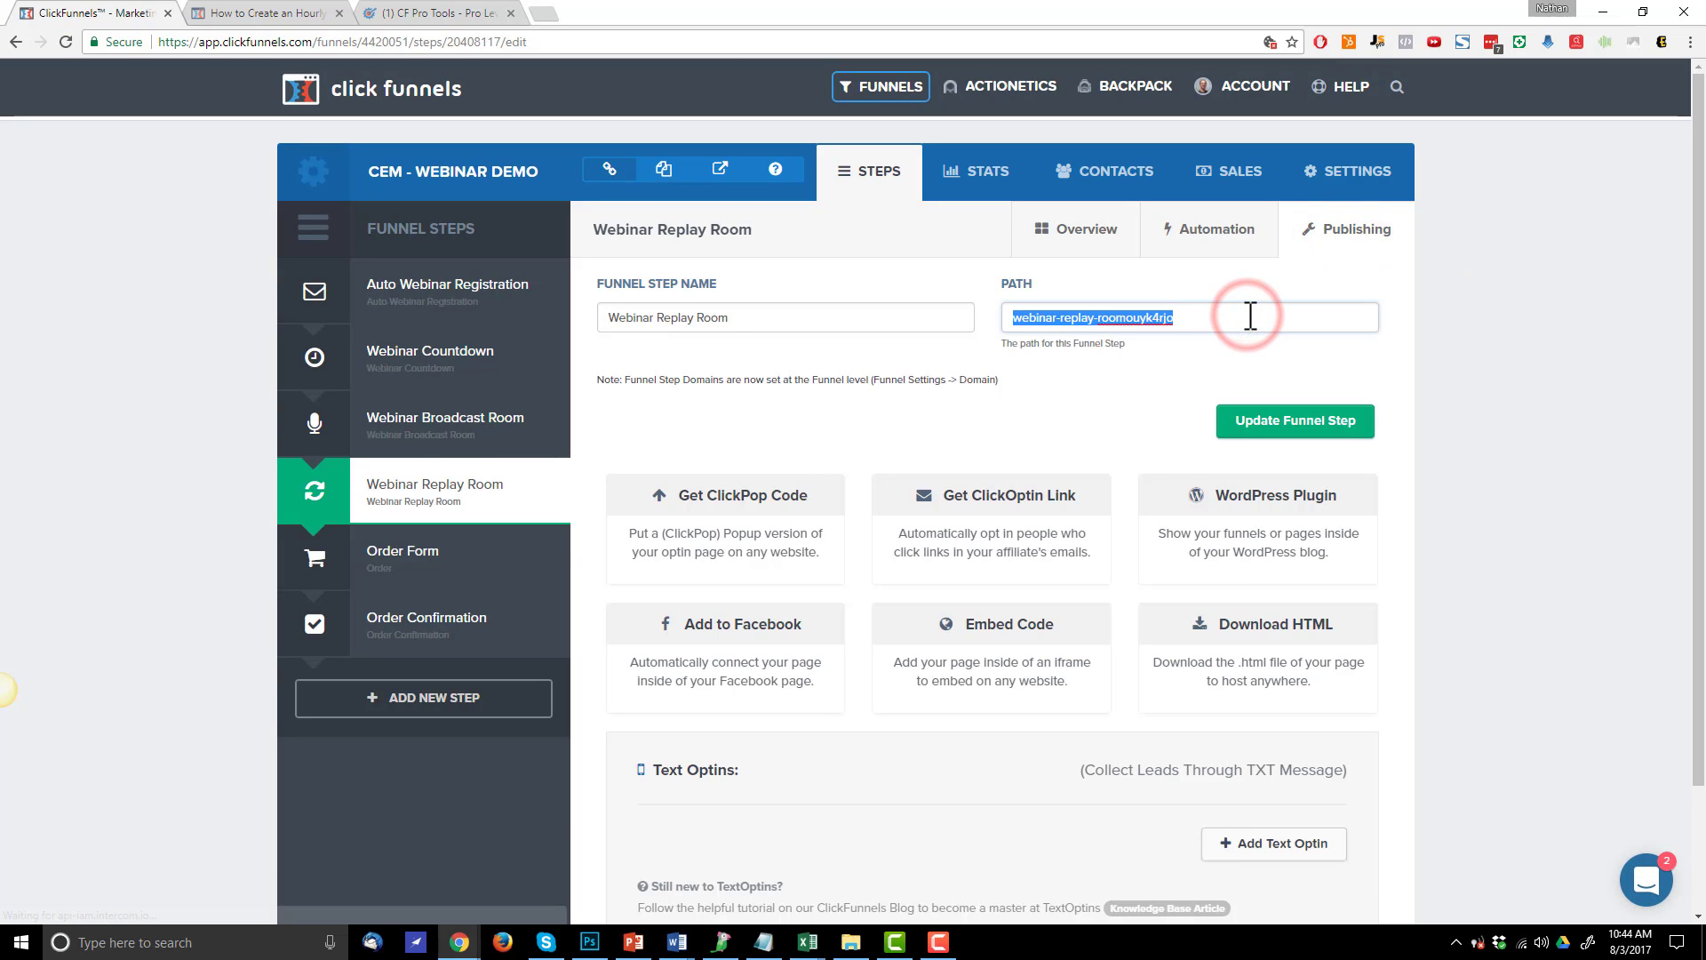
key(ctrl+v)
double_click(1125, 317)
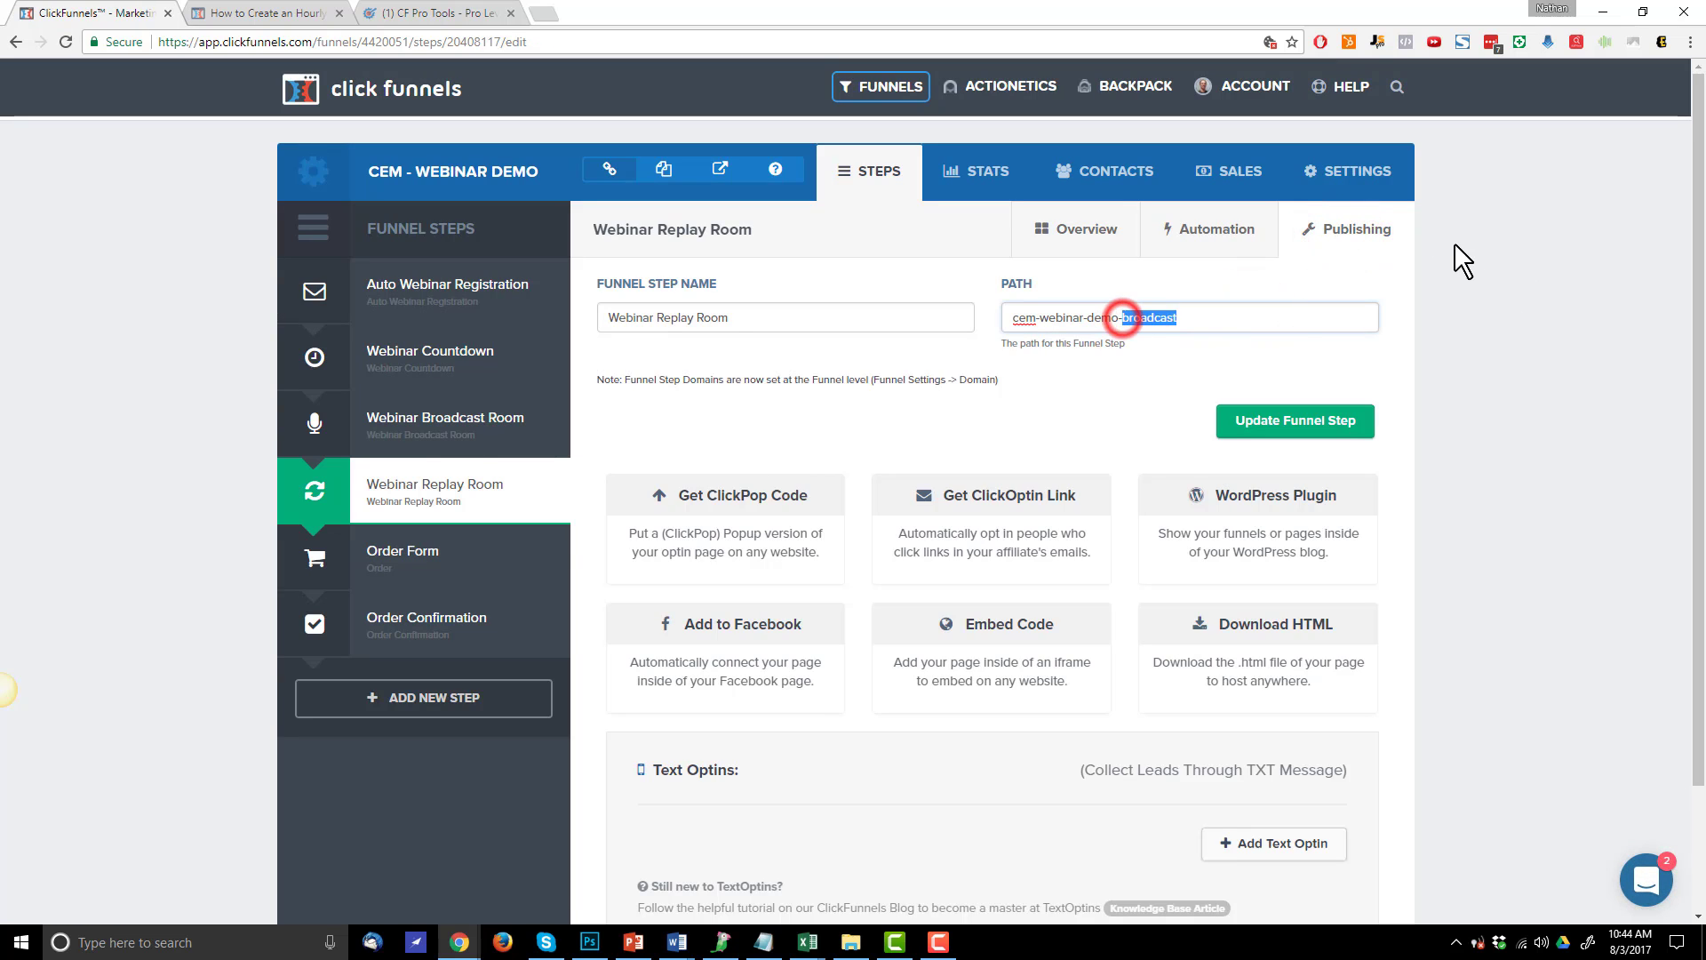
text(replay)
key(ctrl+a)
key(ctrl+c)
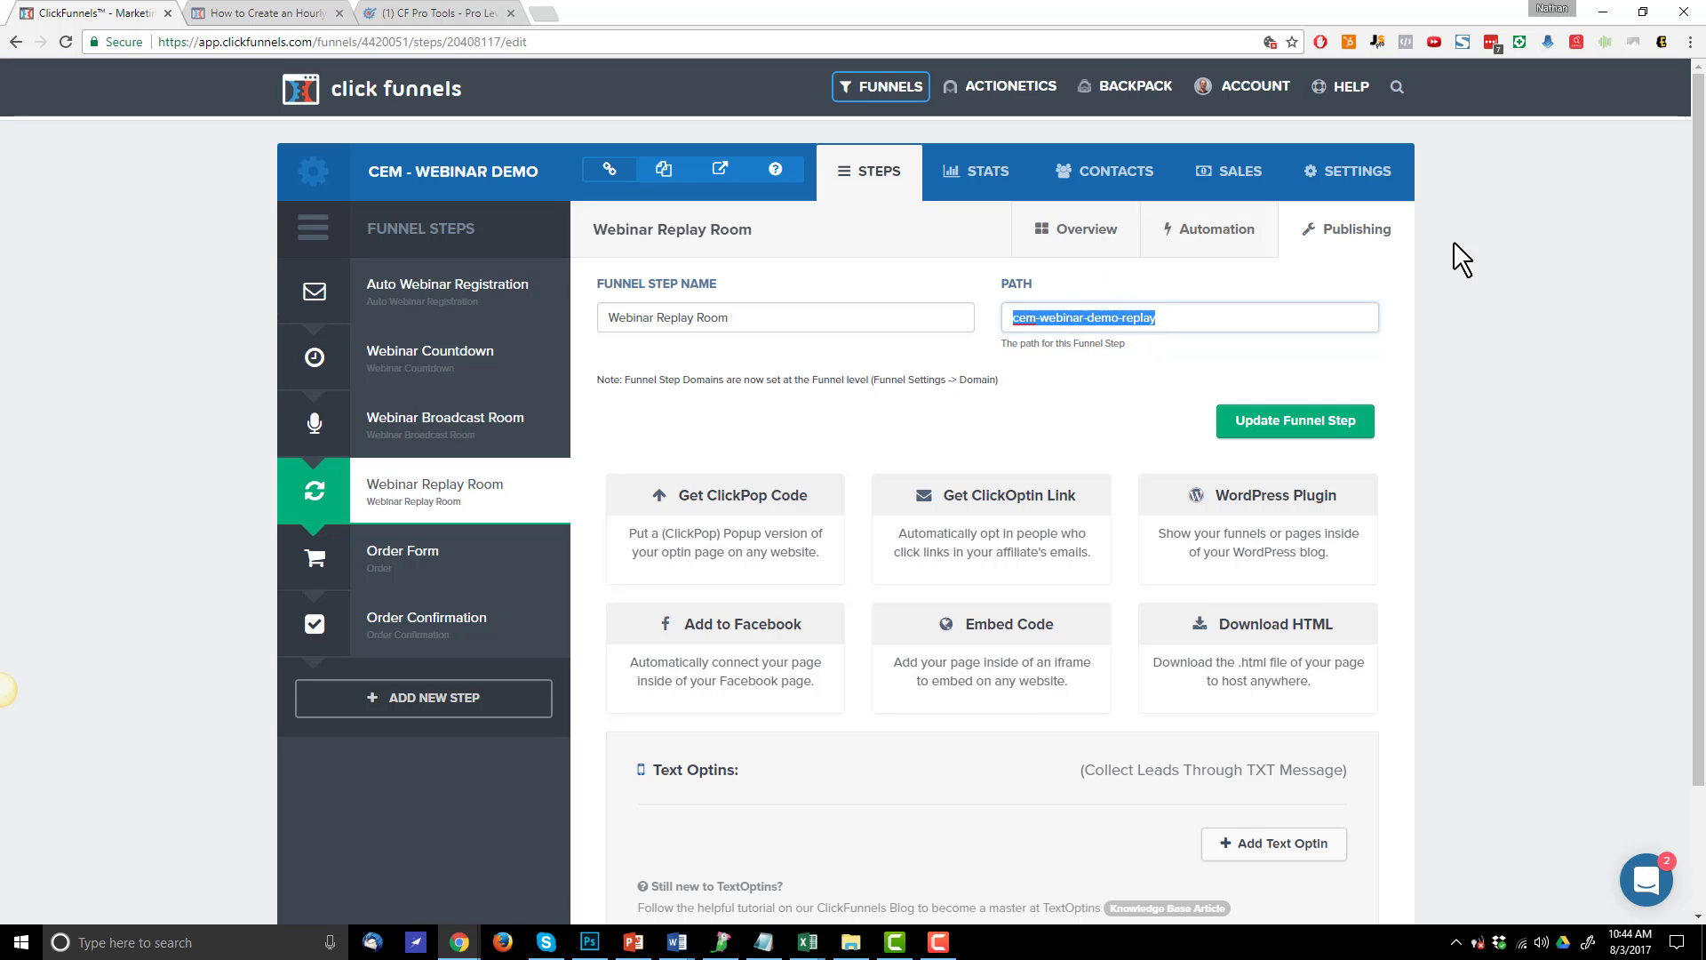
click(1343, 425)
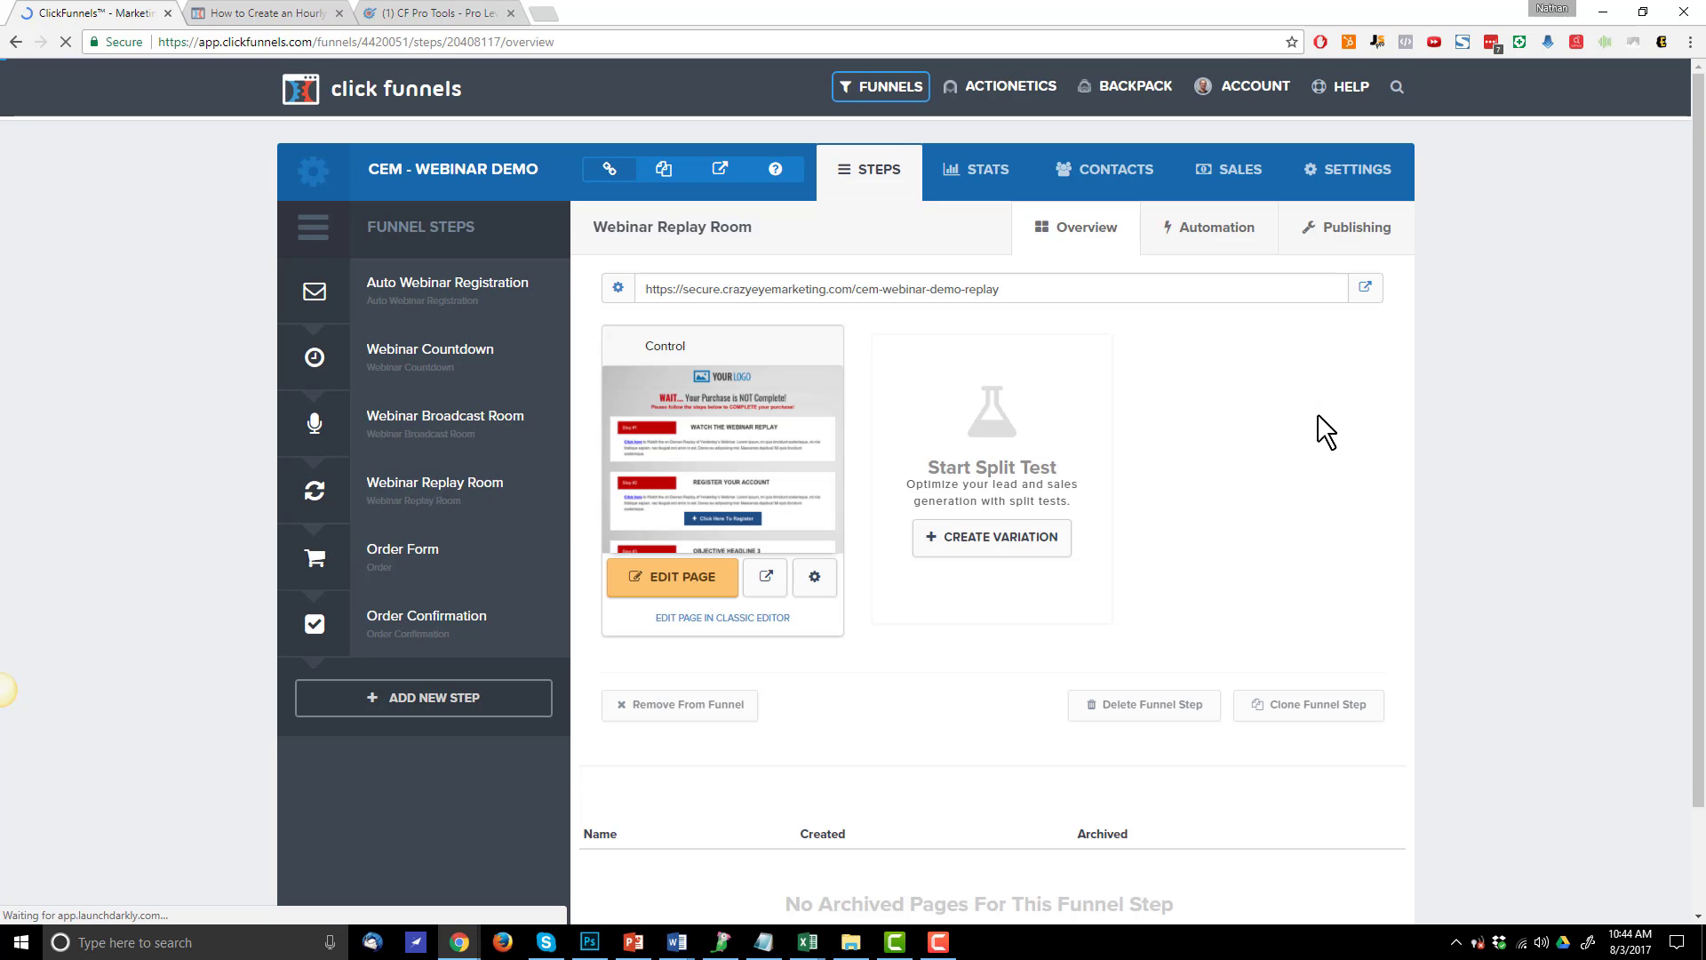
Replace the path of the Webinar Replay Room control page with one based on cem-webinar-demo-replay and update the page
click(814, 586)
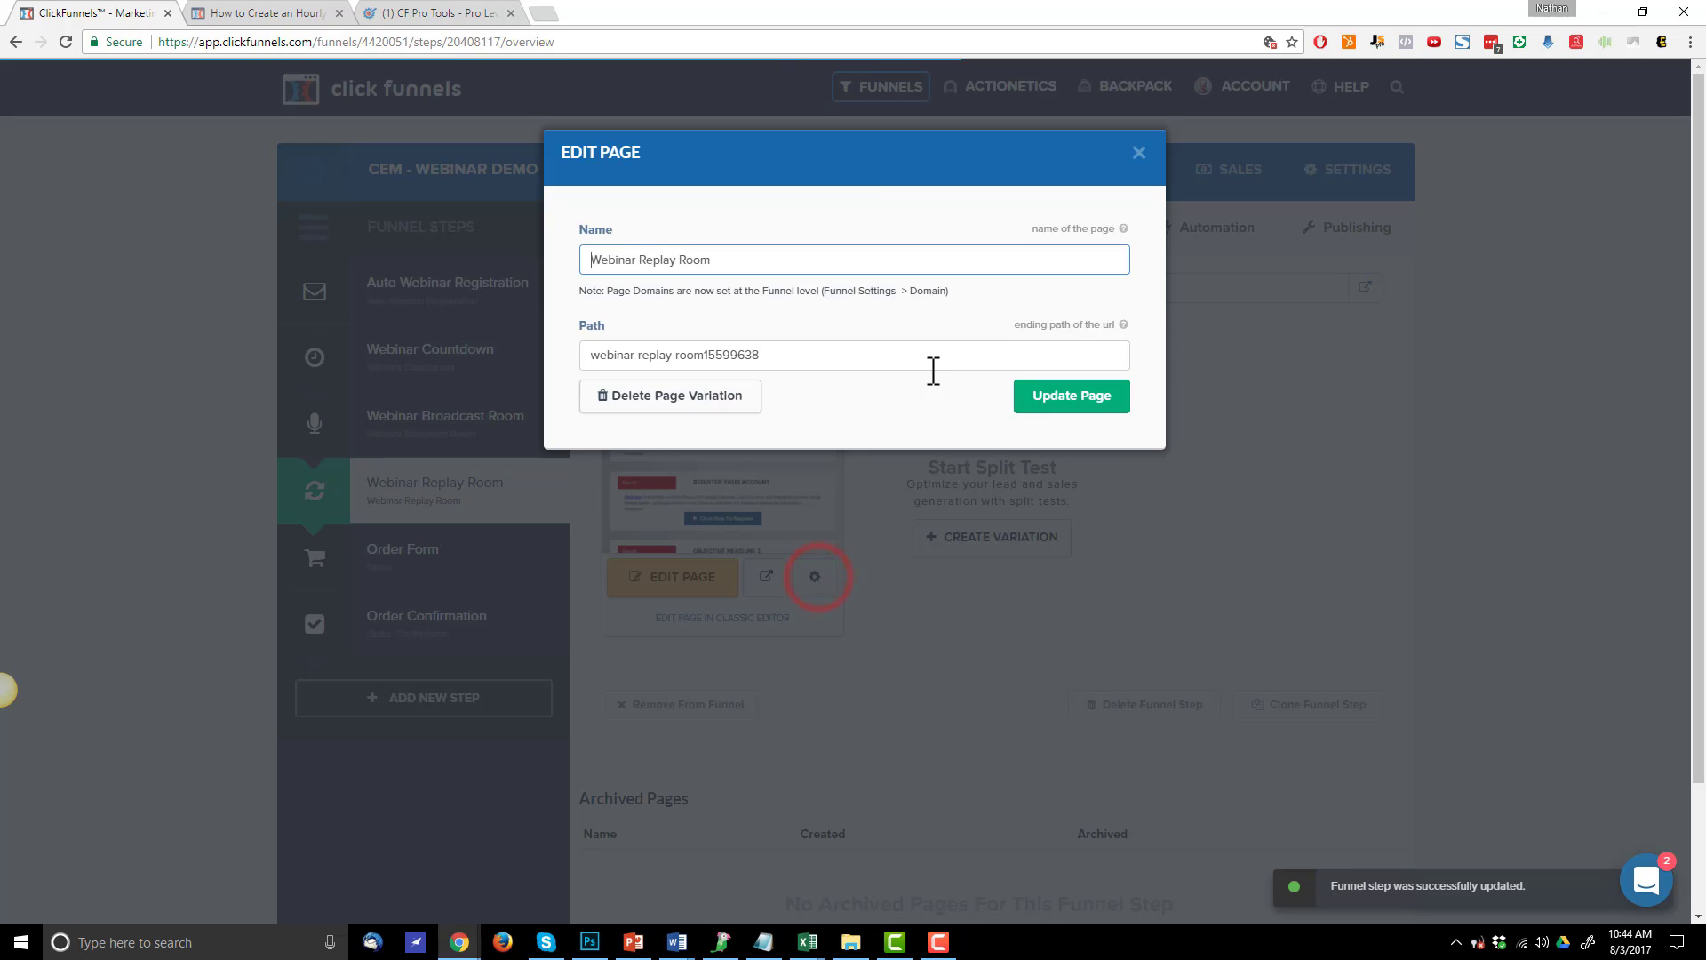
click(930, 367)
key(ctrl+a)
key(ctrl+v)
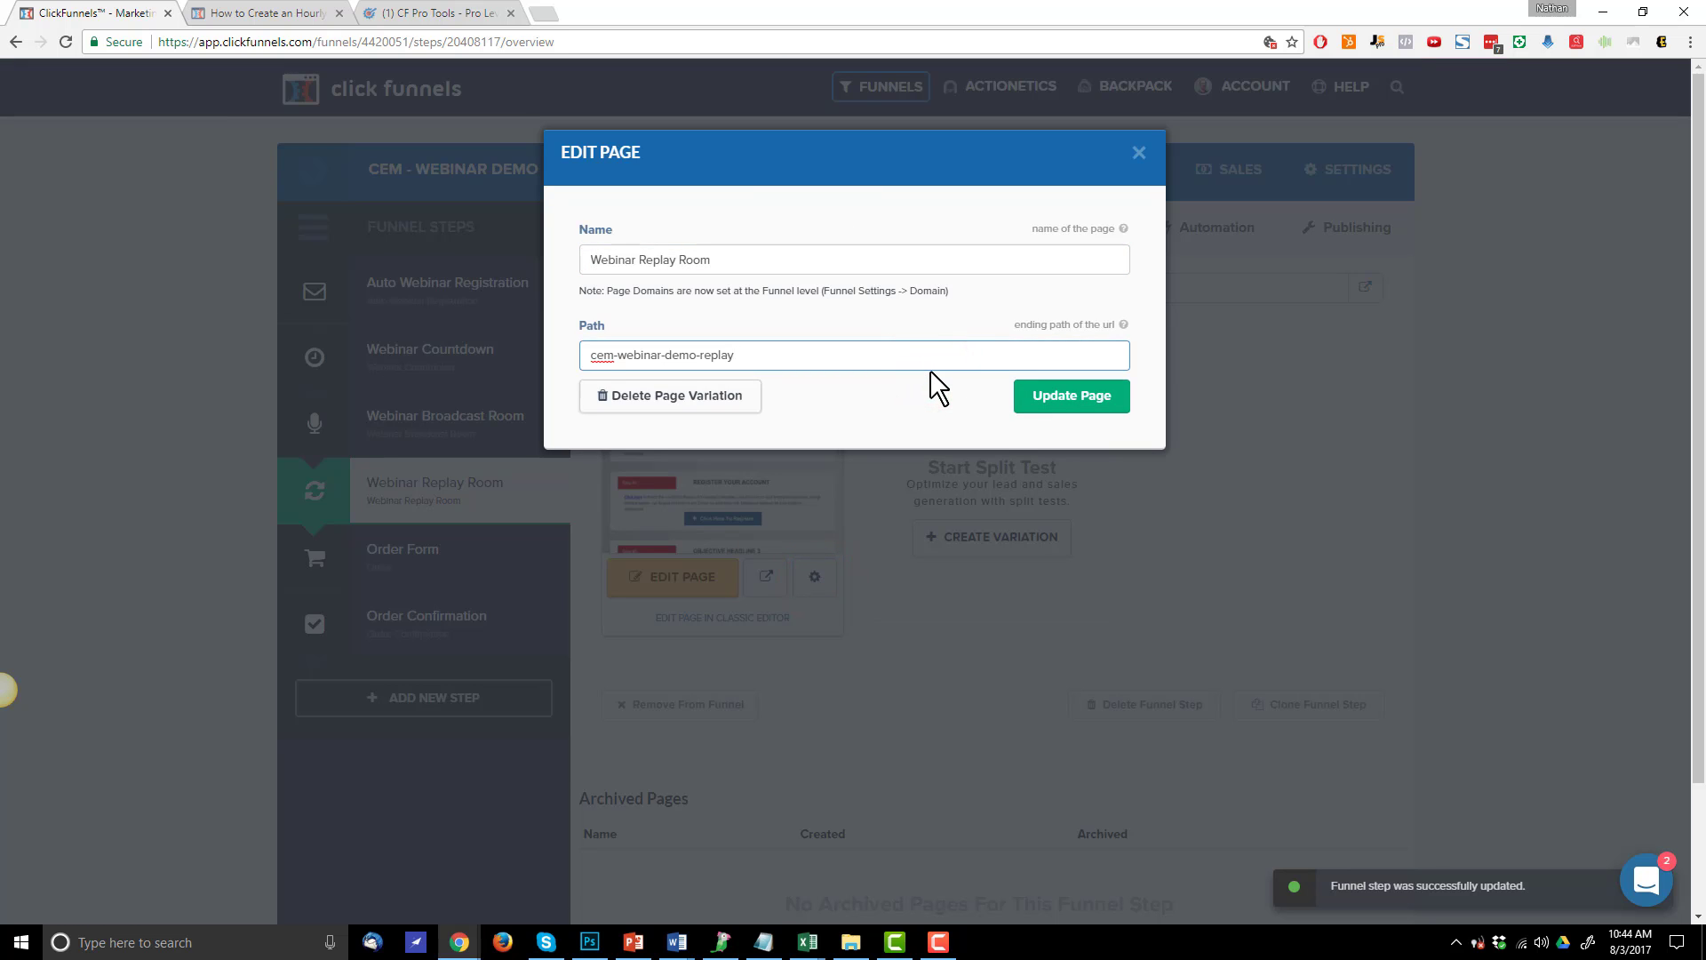
click(1062, 400)
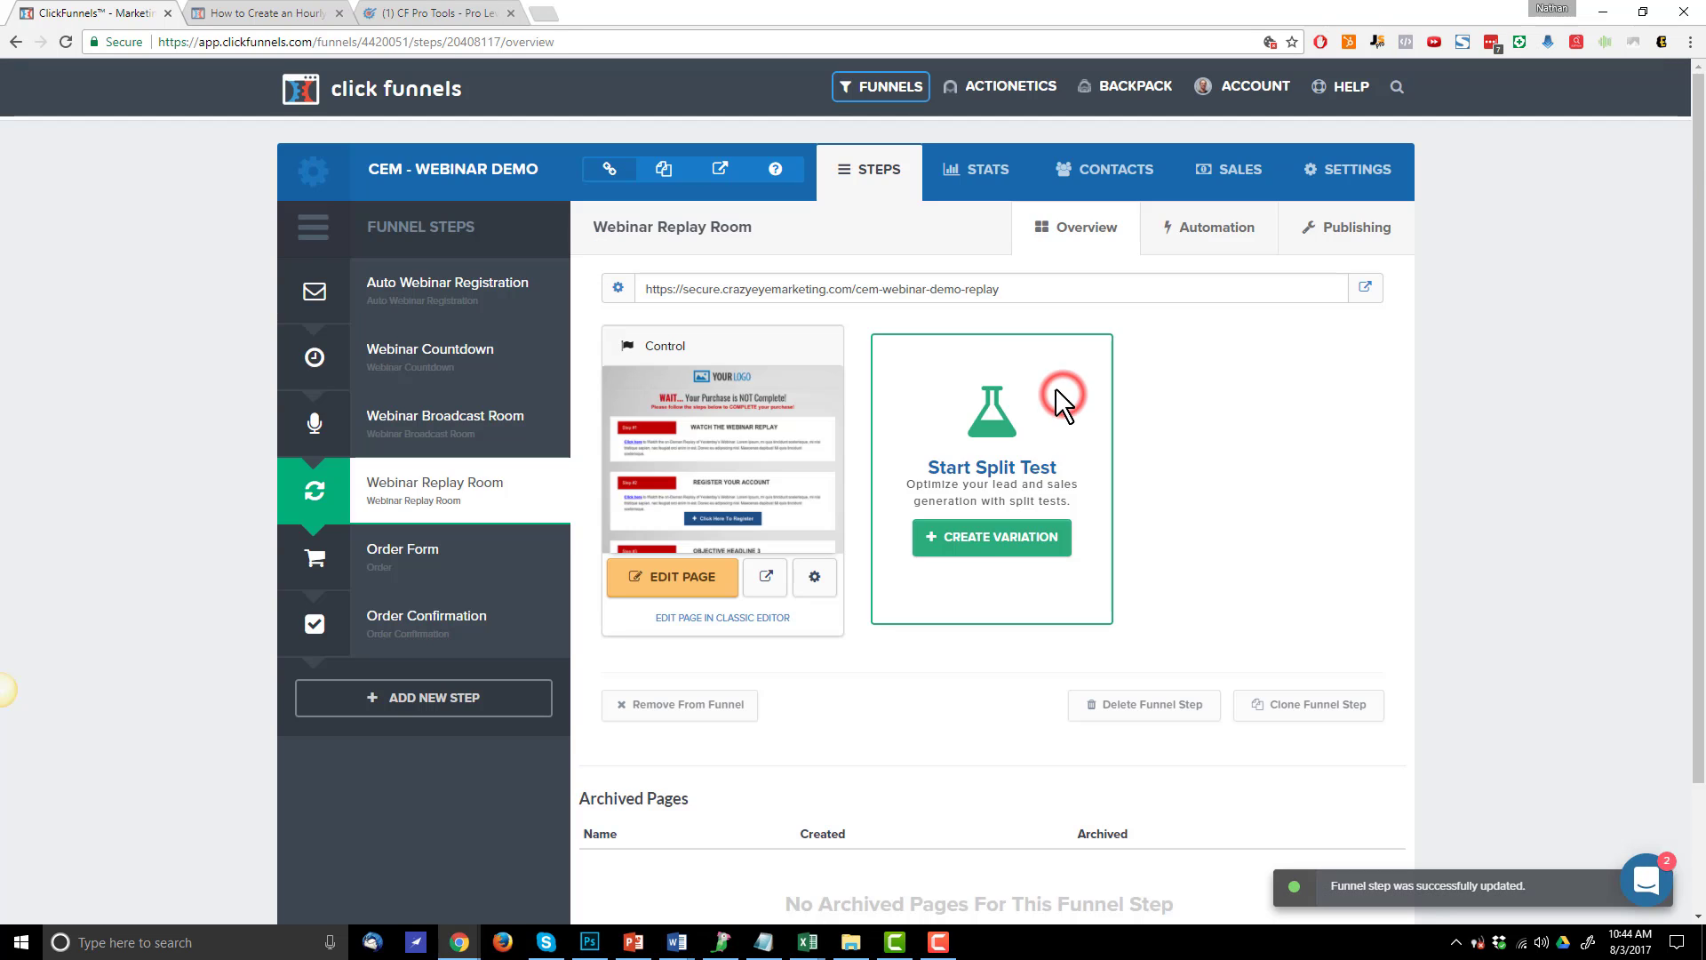
Set the Order Form step's path to cem-webinar-demo-order, copy the path, and update the funnel step
click(445, 562)
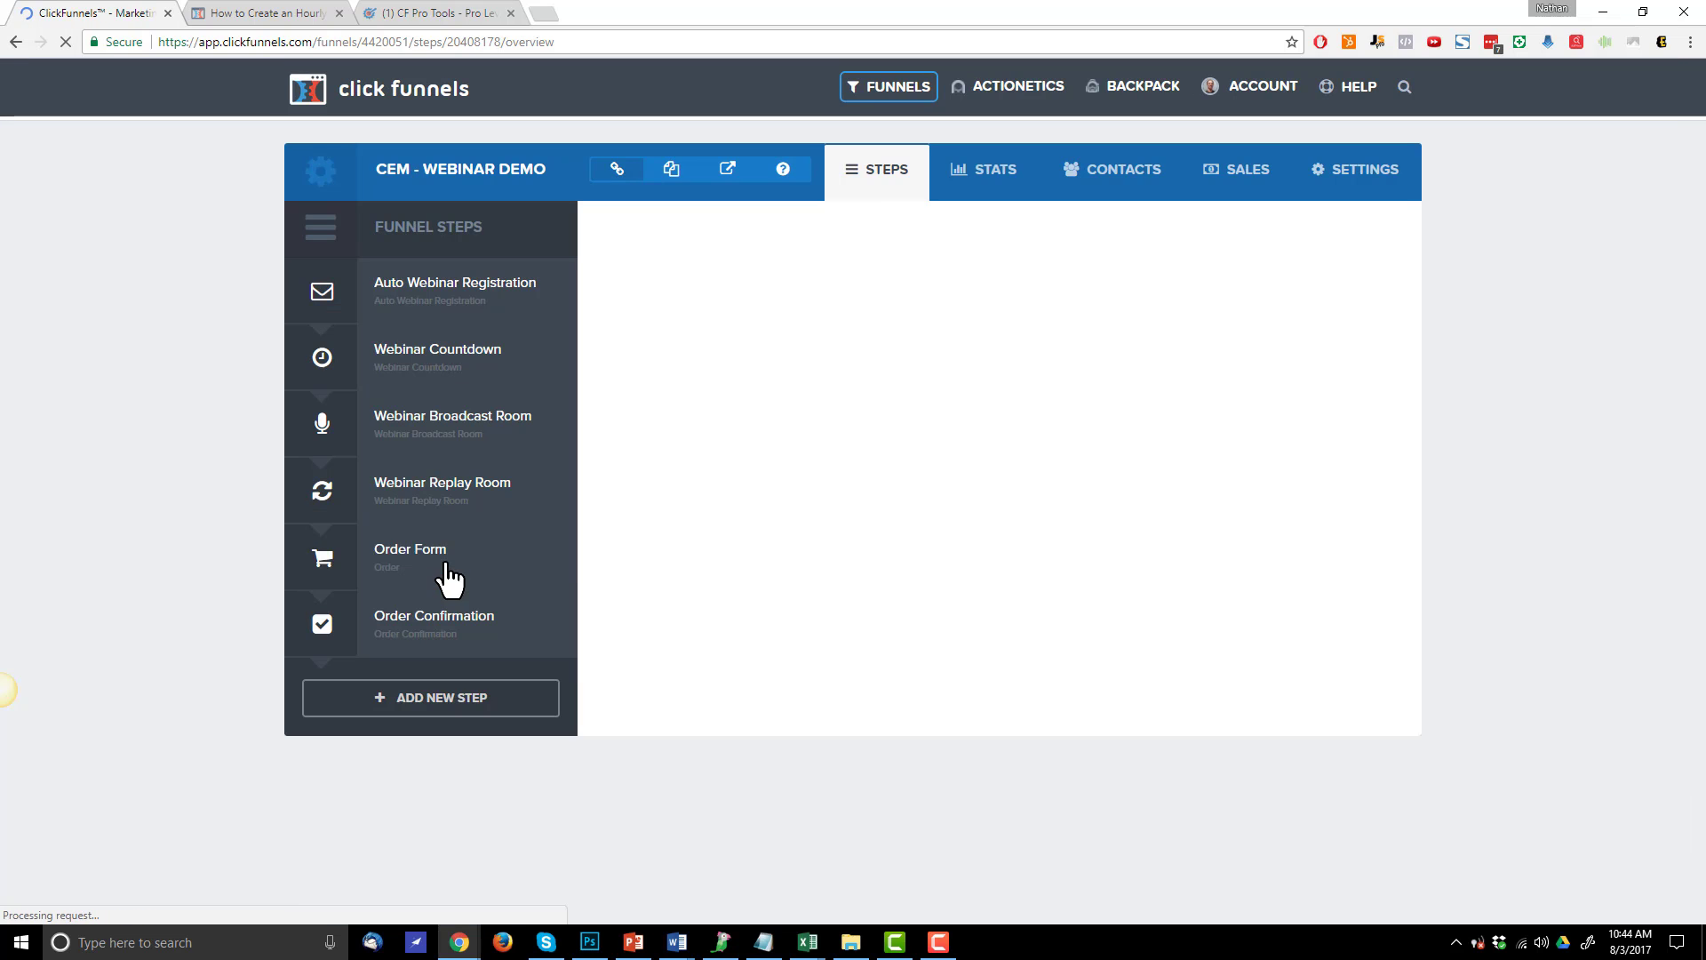
click(1368, 229)
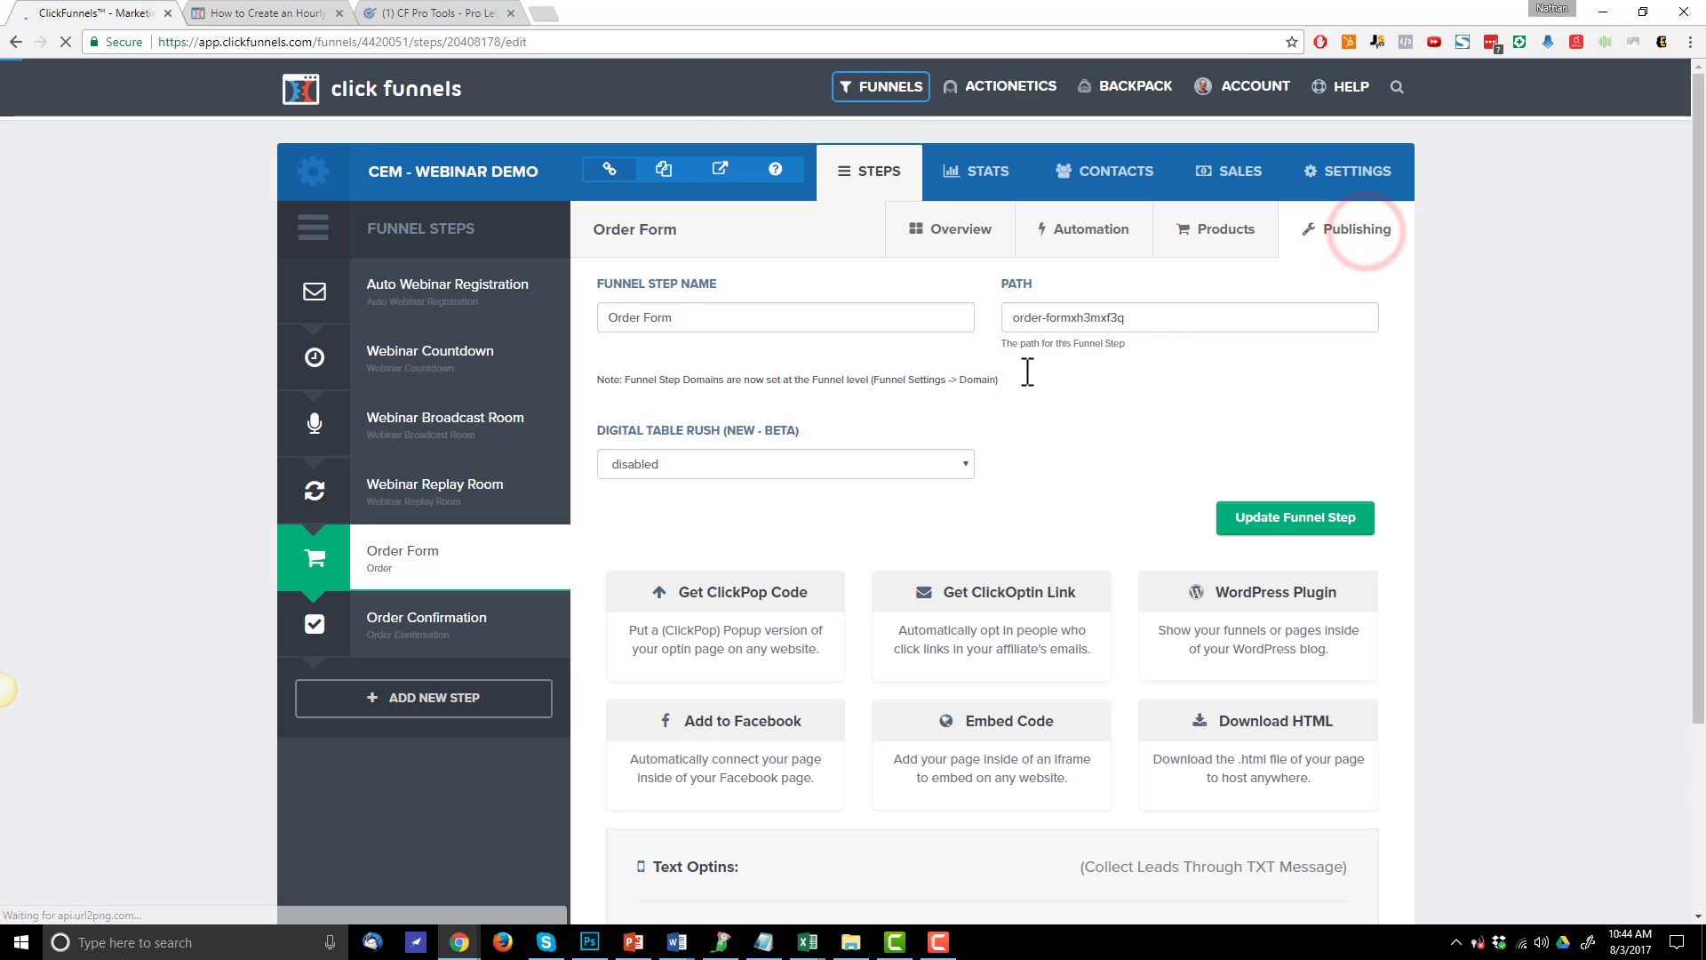
triple_click(1182, 321)
key(ctrl+v)
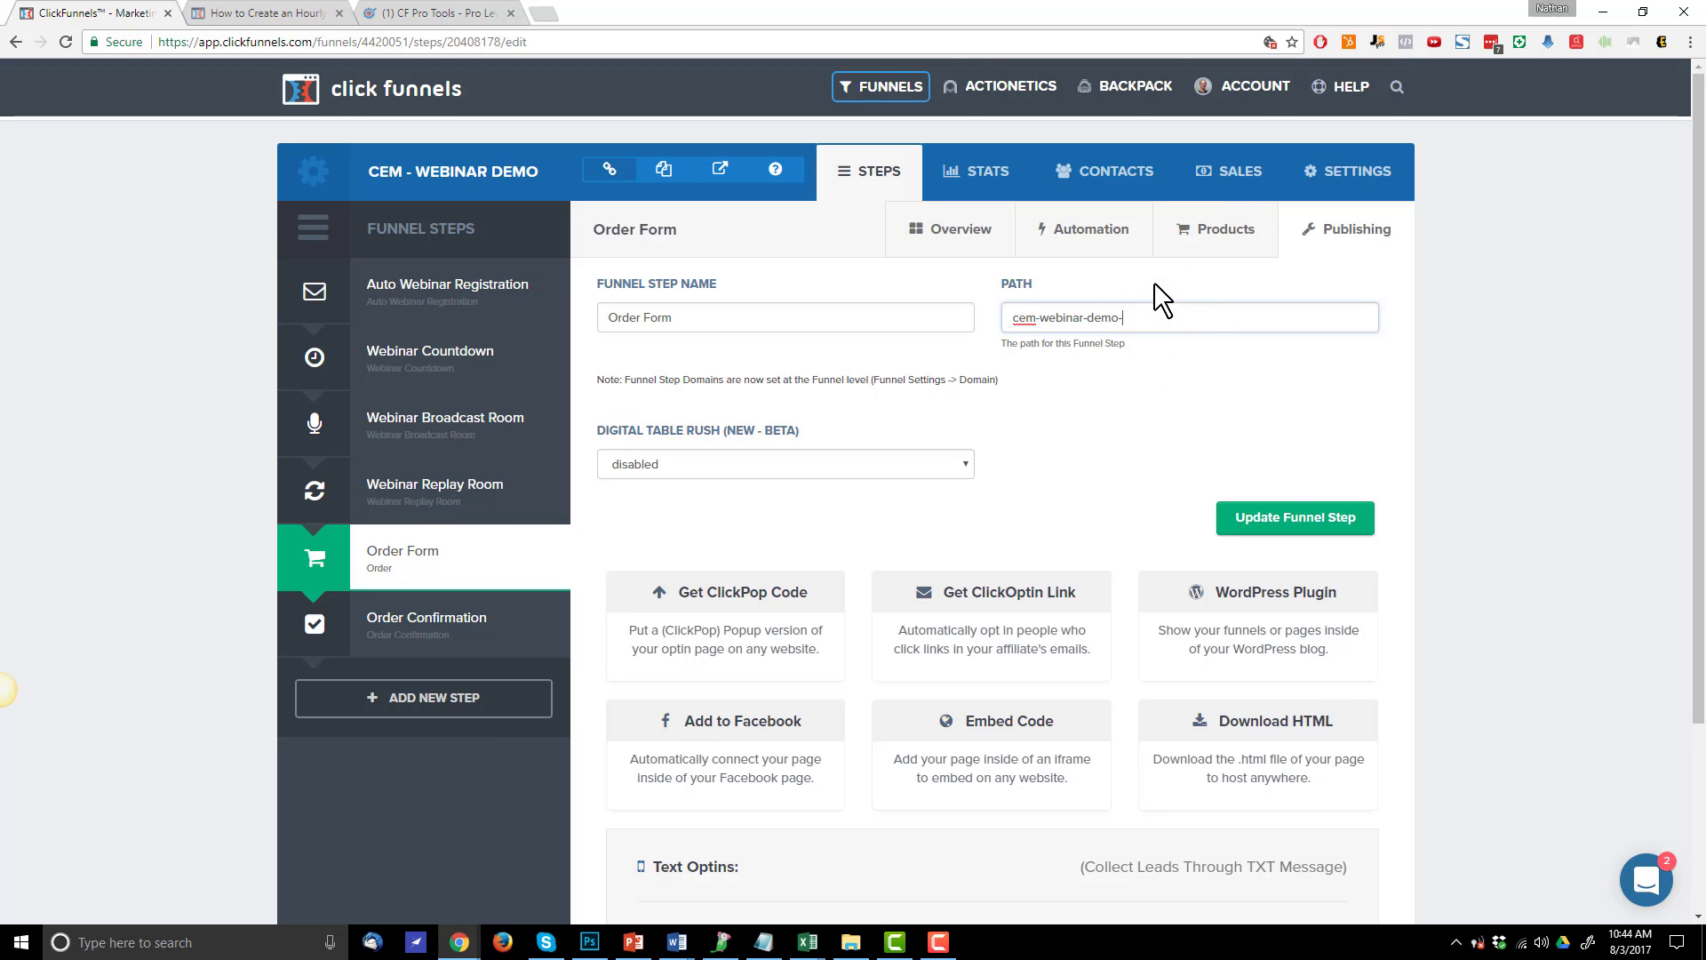
key(ctrl+a)
key(ctrl+c)
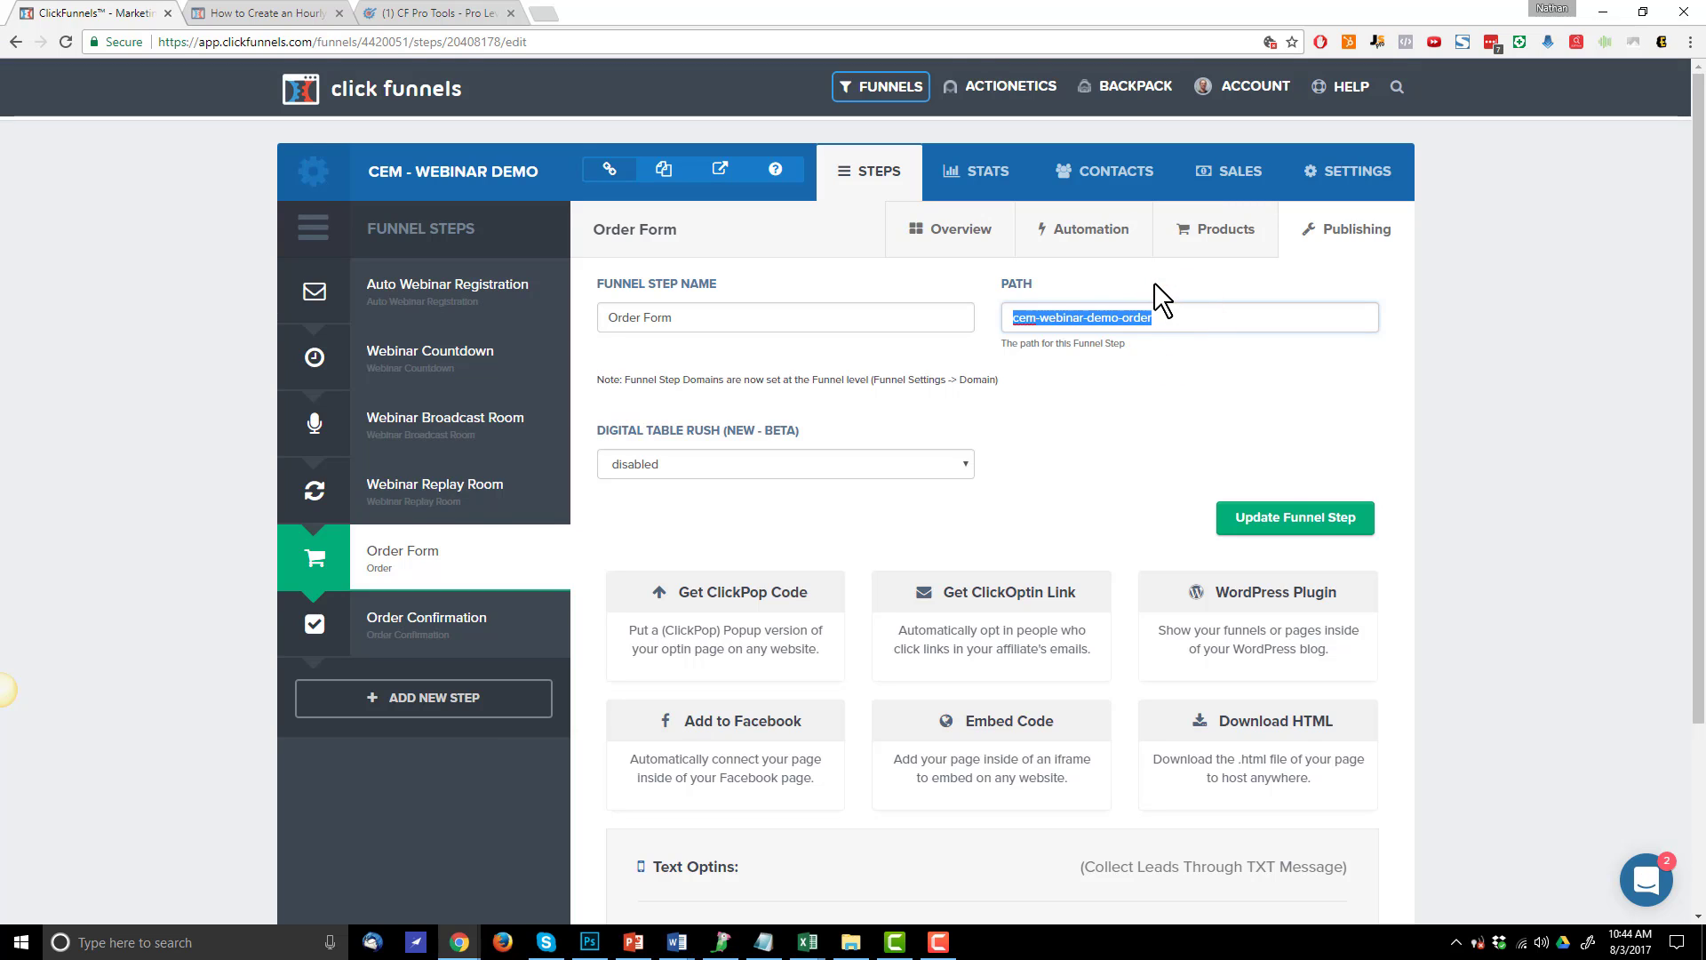
click(1313, 522)
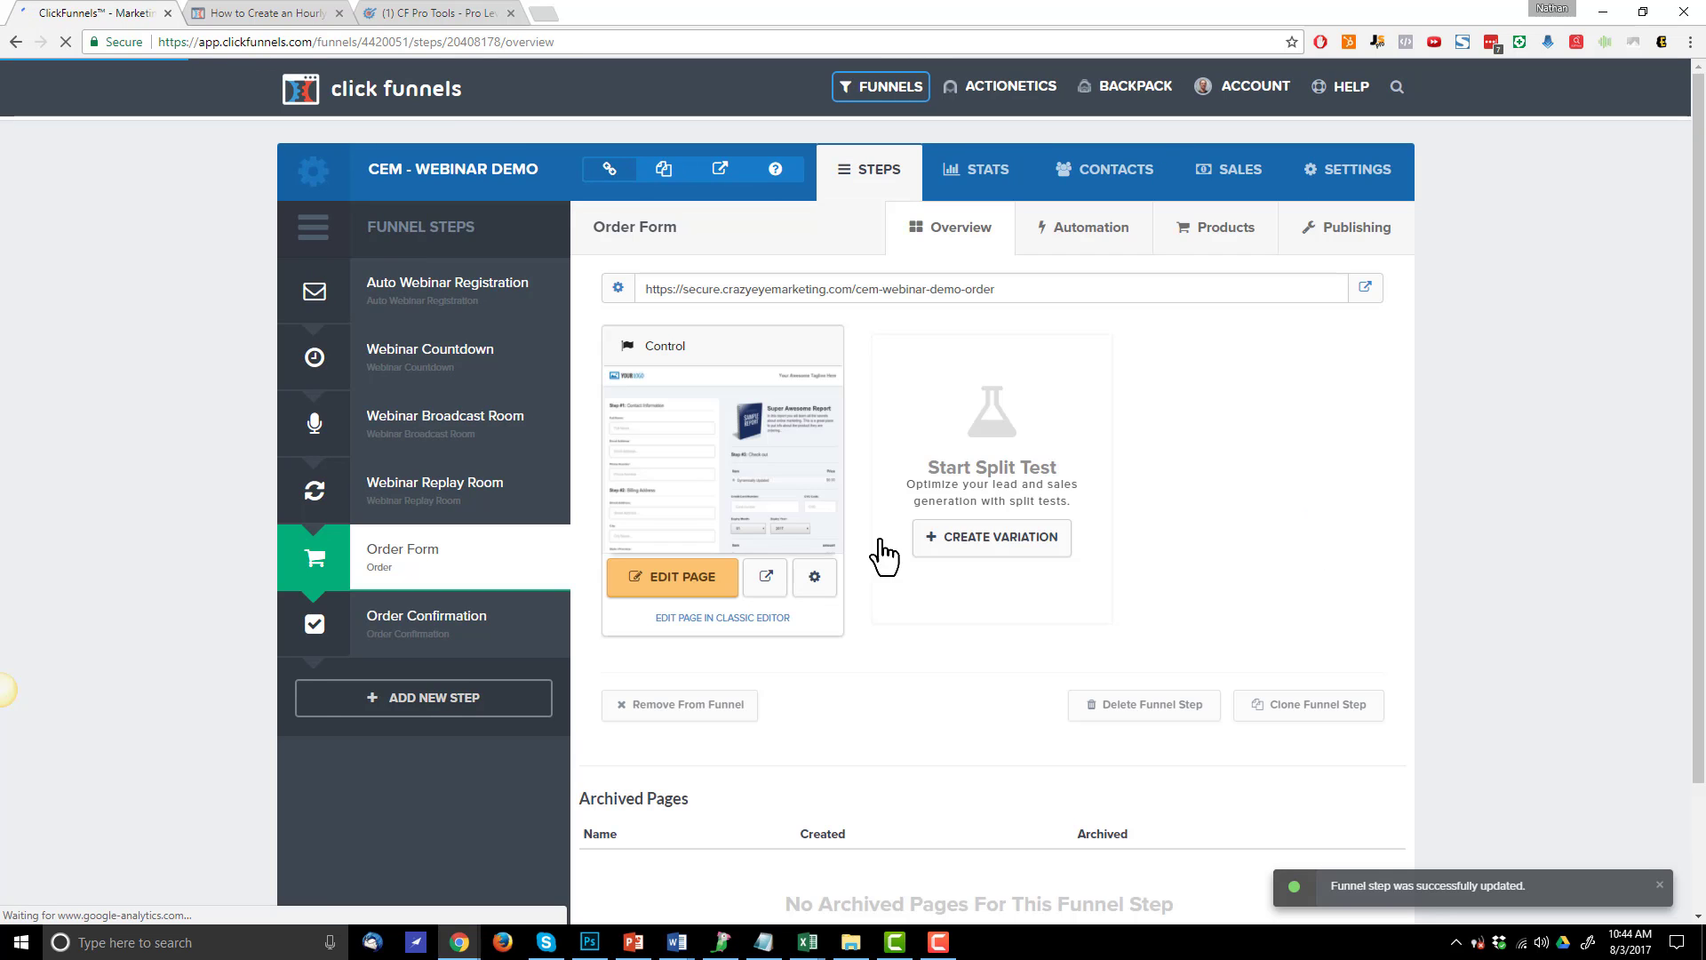
Set the path of the Order Form control page to cem-webinar-demo-order-a and update the page
click(817, 579)
click(924, 355)
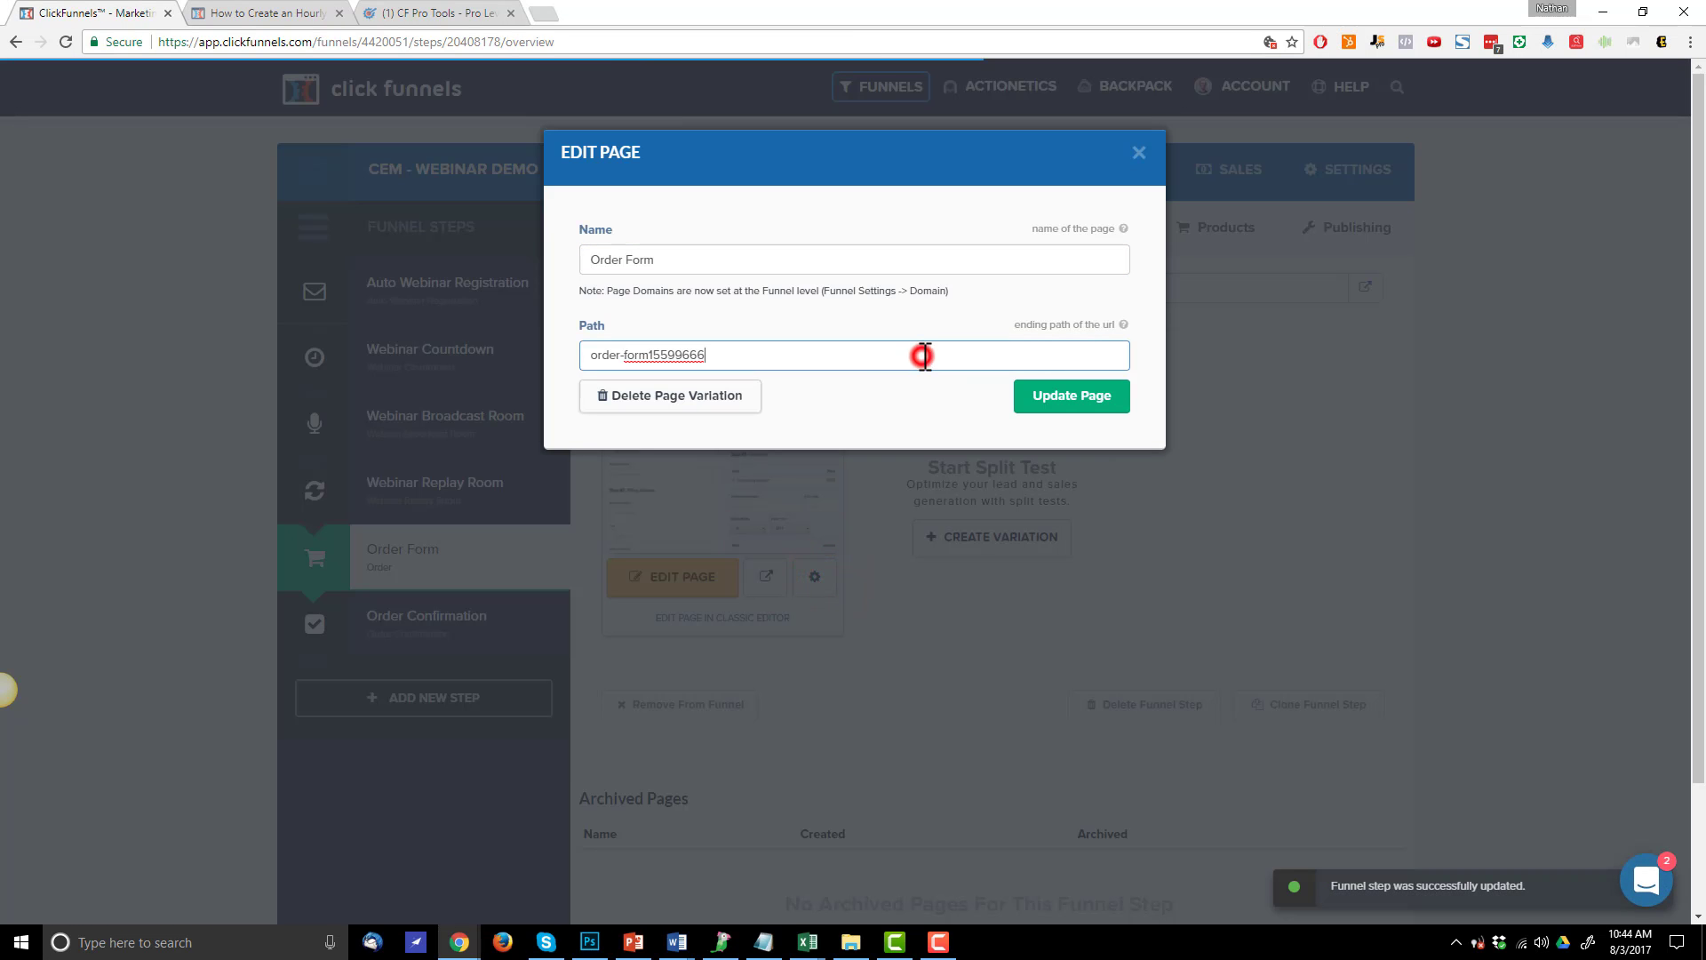
key(ctrl+a)
key(ctrl+v)
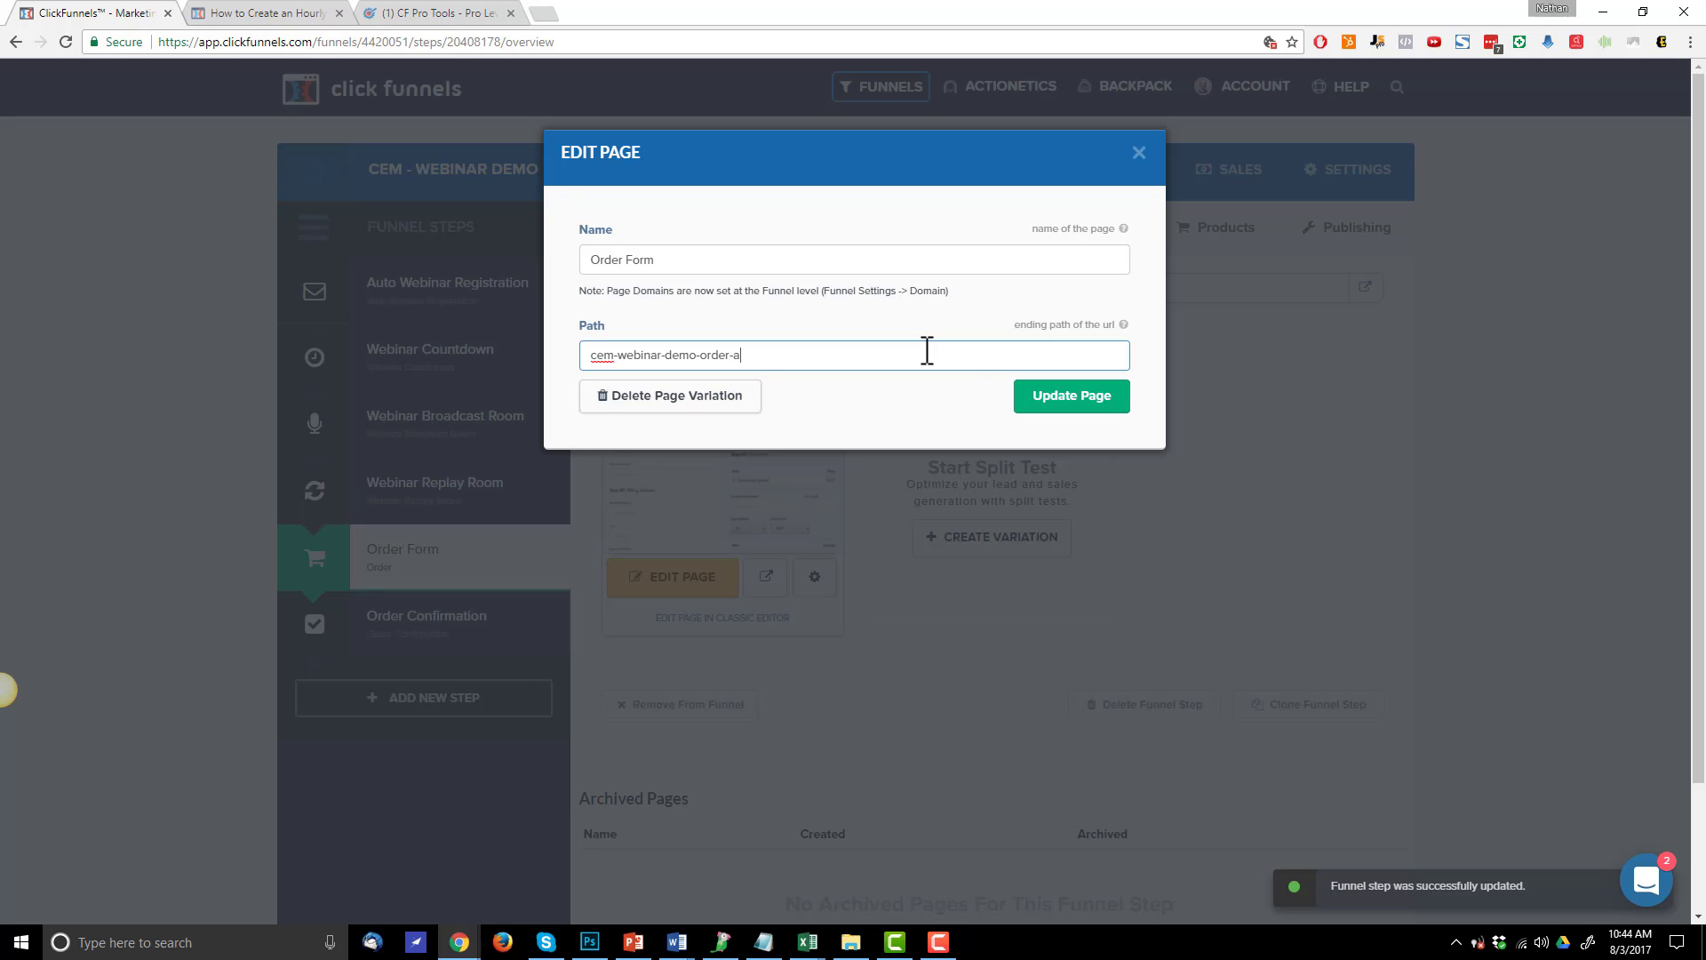
click(1116, 397)
Set the Order Confirmation step's path to cem-webinar-demo-confirmation, copy the path, and update the funnel step
click(411, 615)
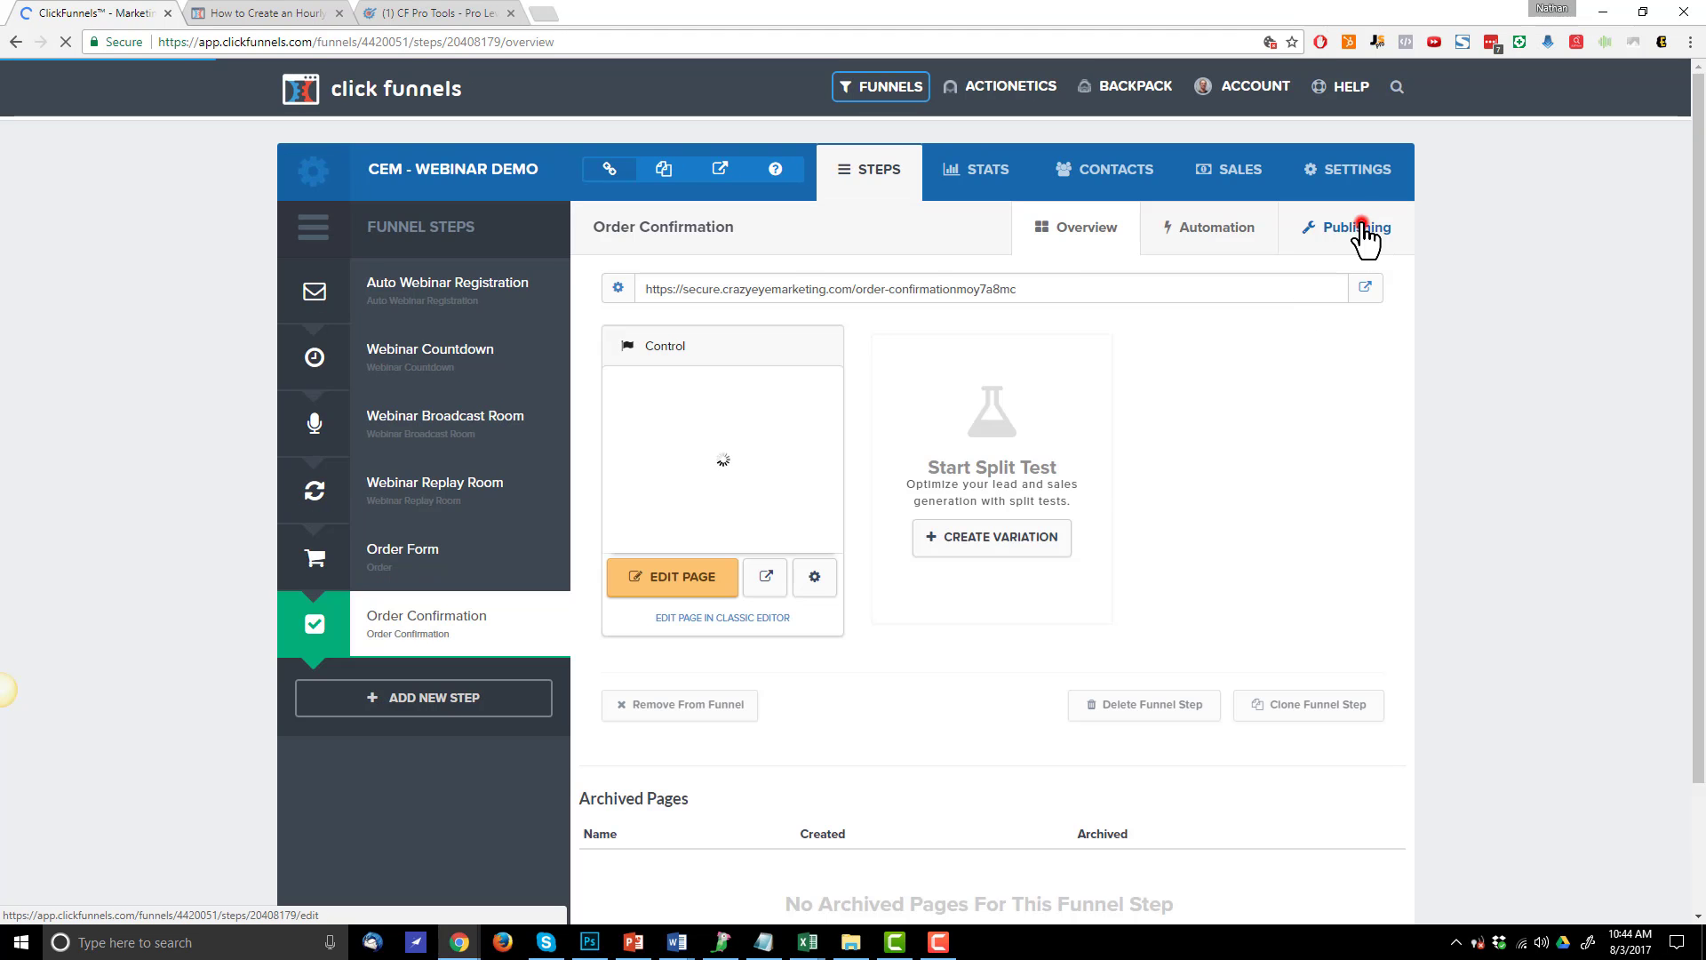
click(1360, 227)
click(1281, 320)
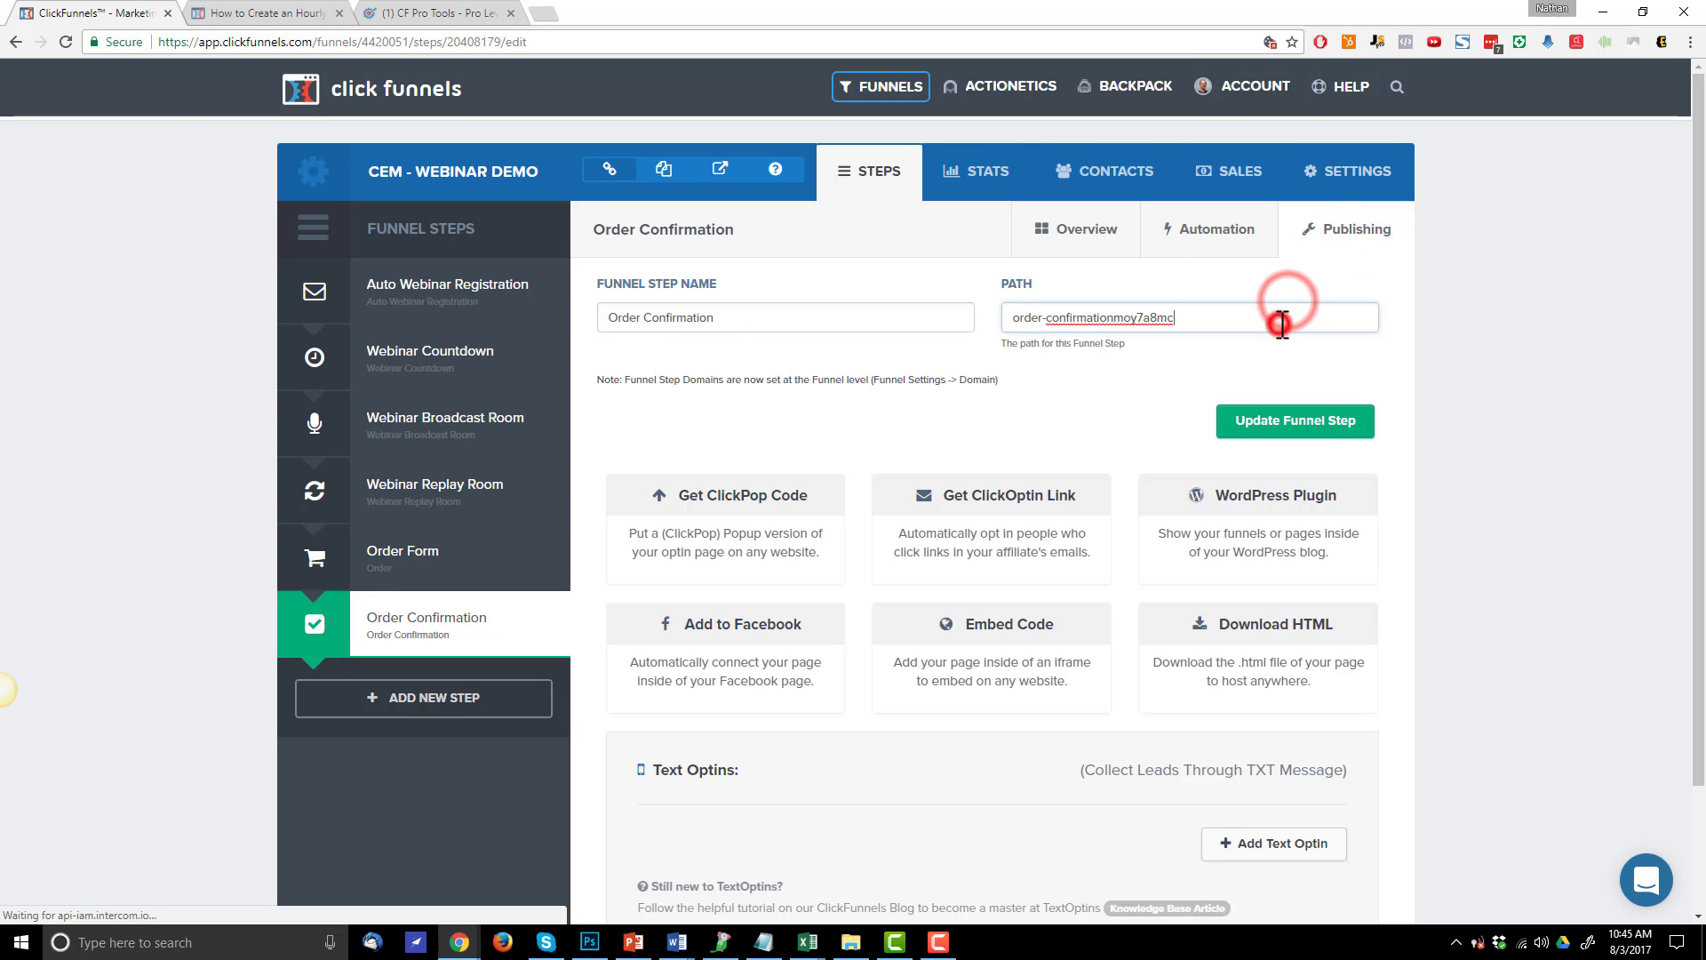
key(ctrl+a)
key(ctrl+v)
key(BackSpace)
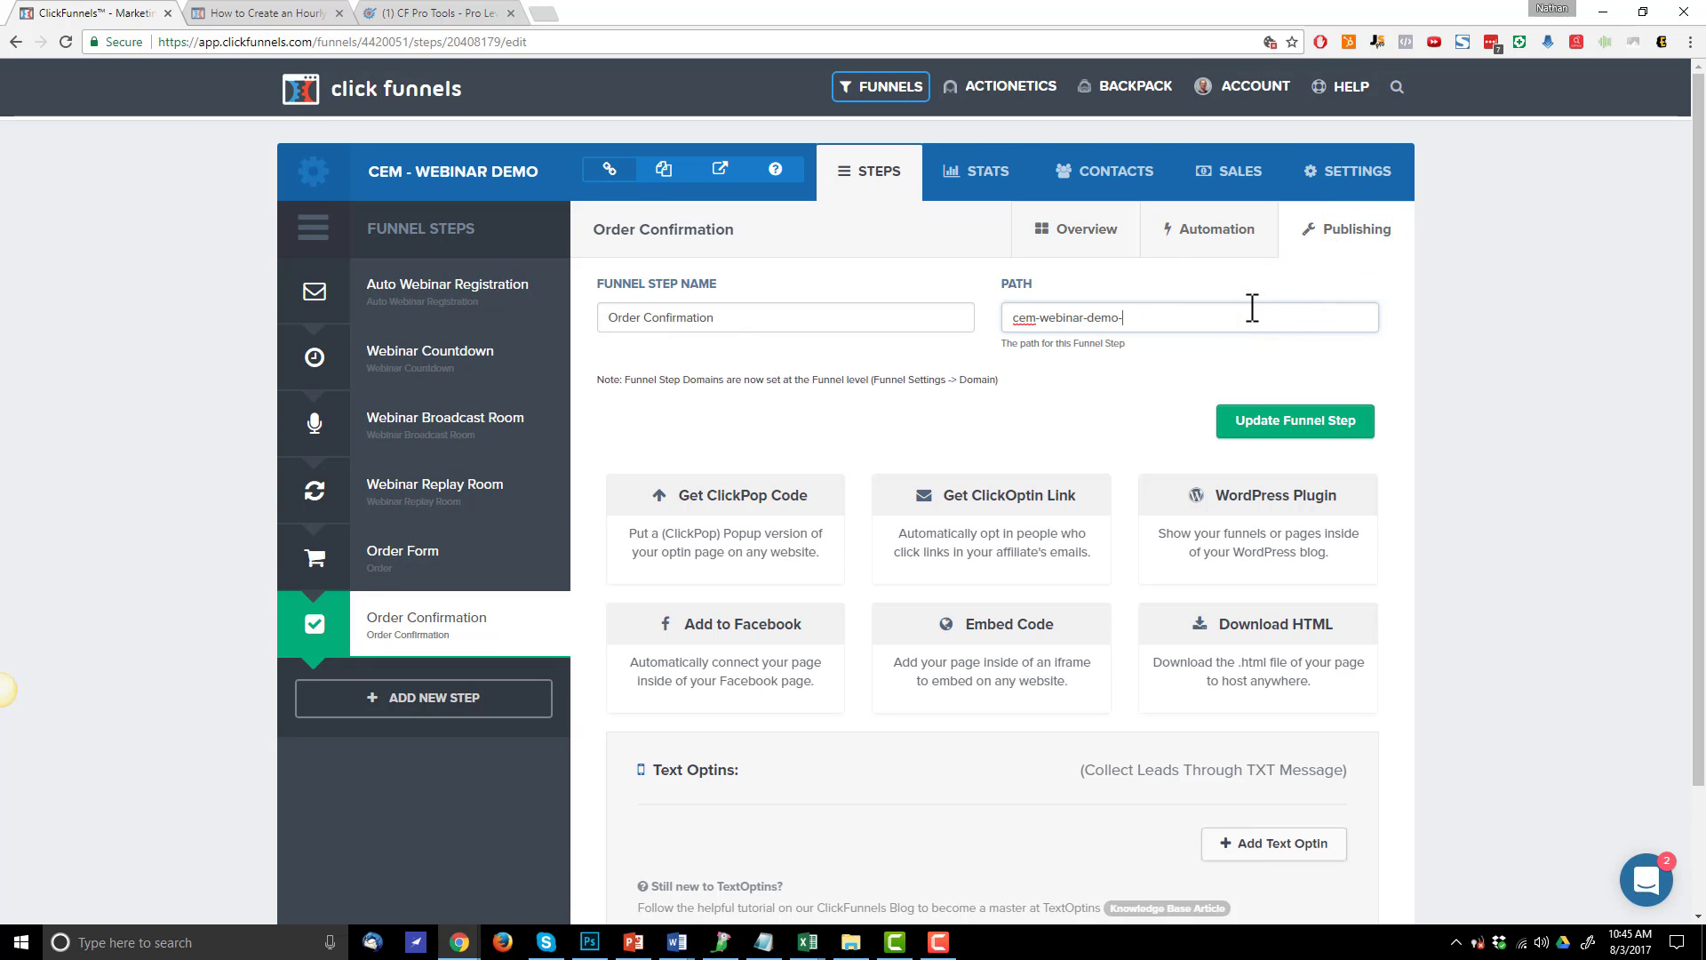
key(ctrl+a)
key(ctrl+c)
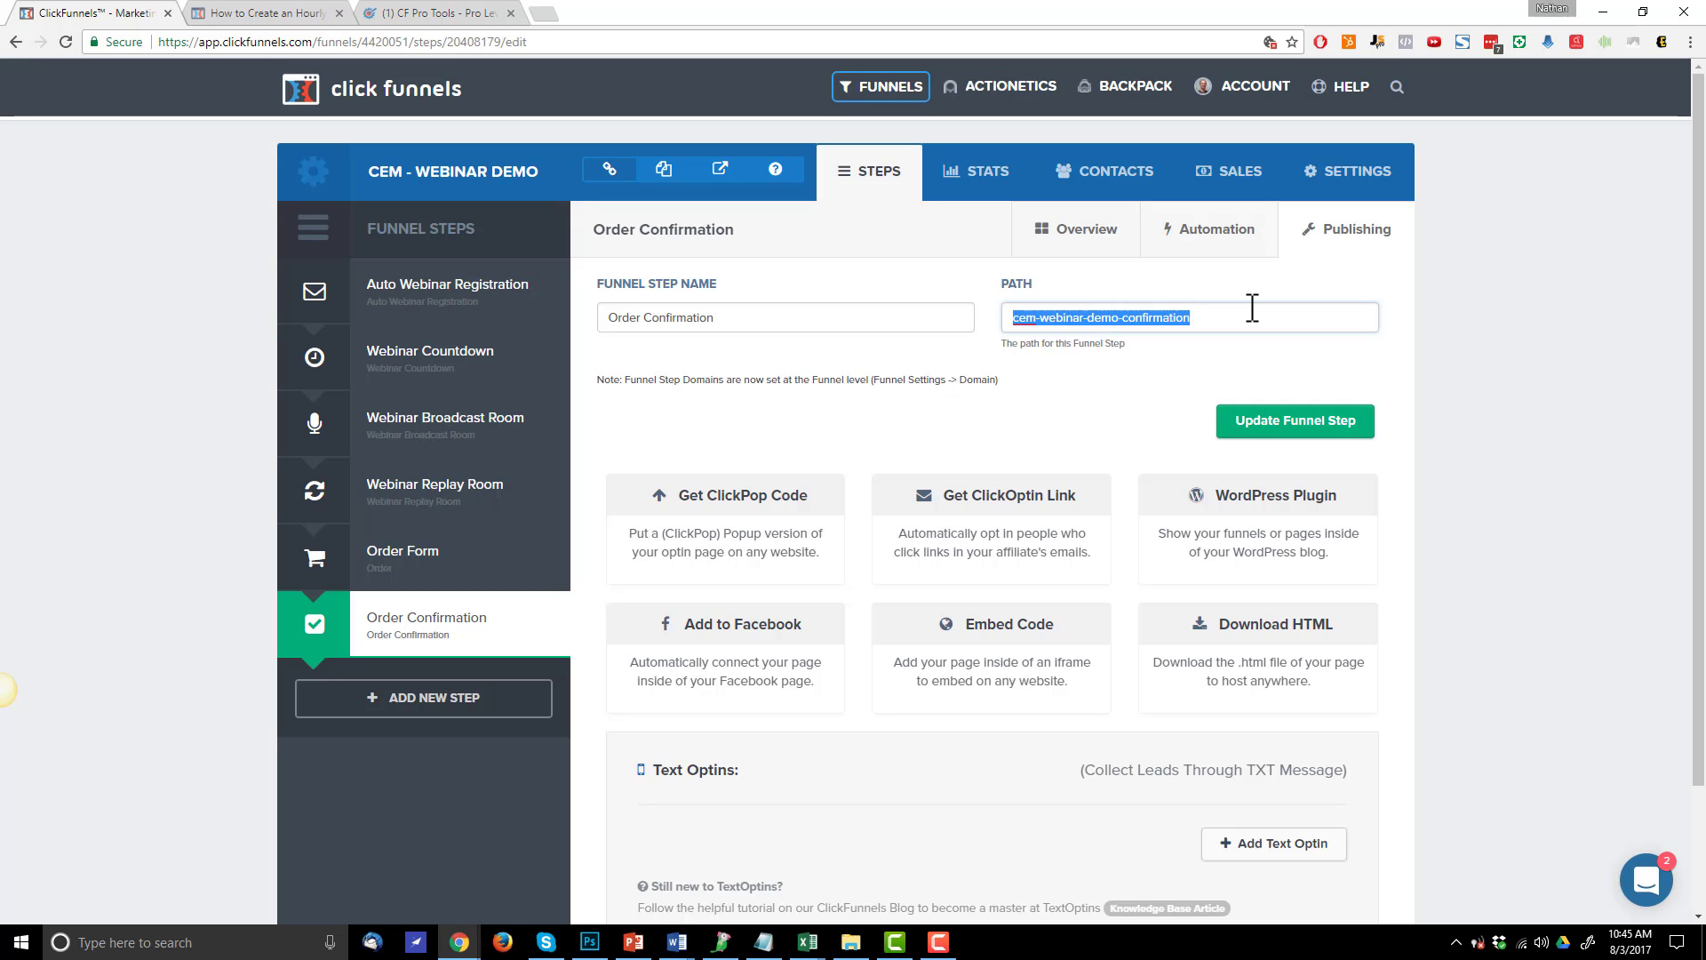
click(1294, 418)
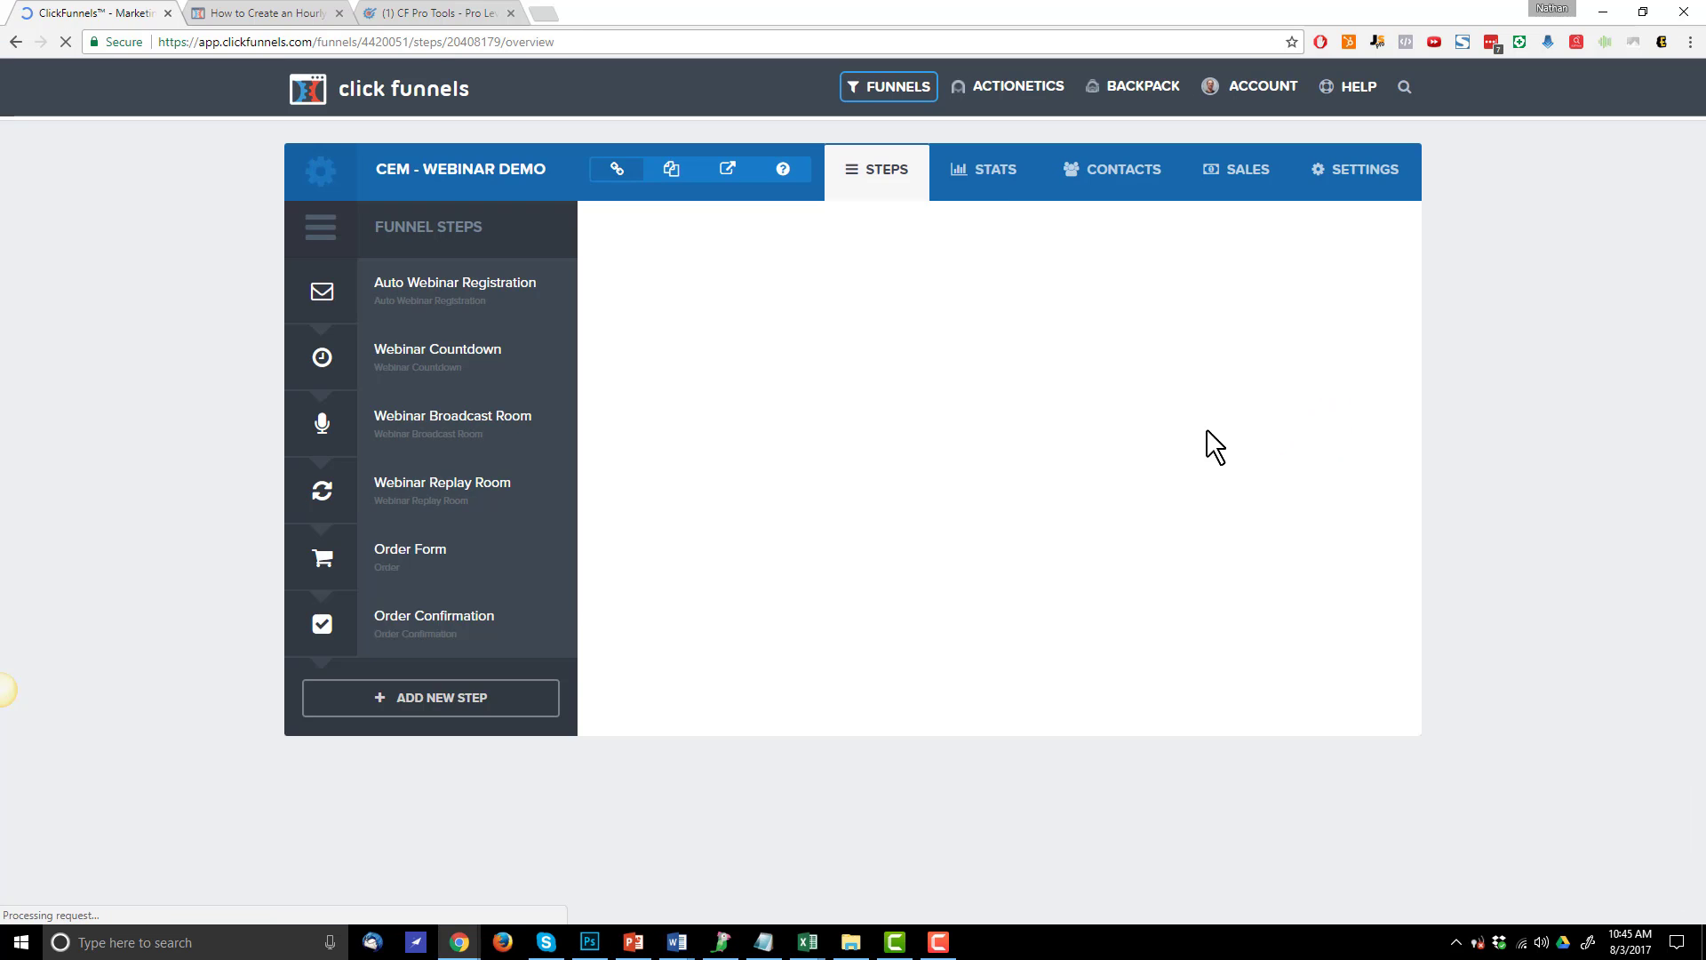
Set the path of the Order Confirmation control page to cem-webinar-demo-confirmation-a and update the page
click(814, 578)
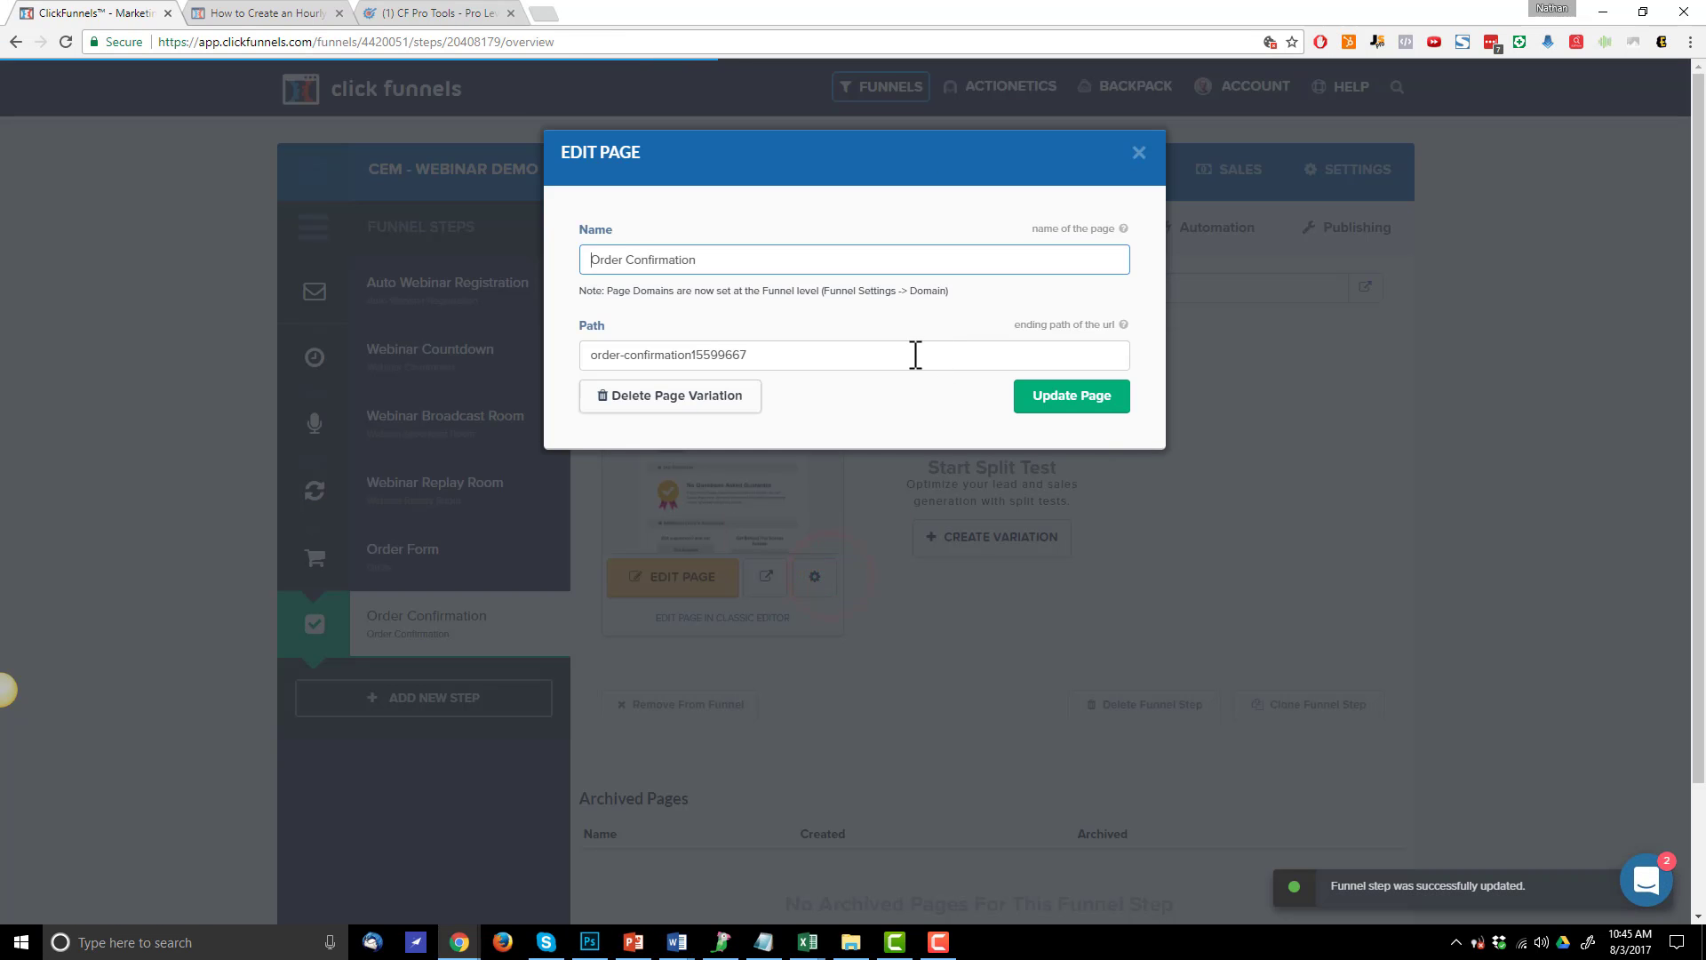
click(915, 358)
key(ctrl+a)
key(ctrl+v)
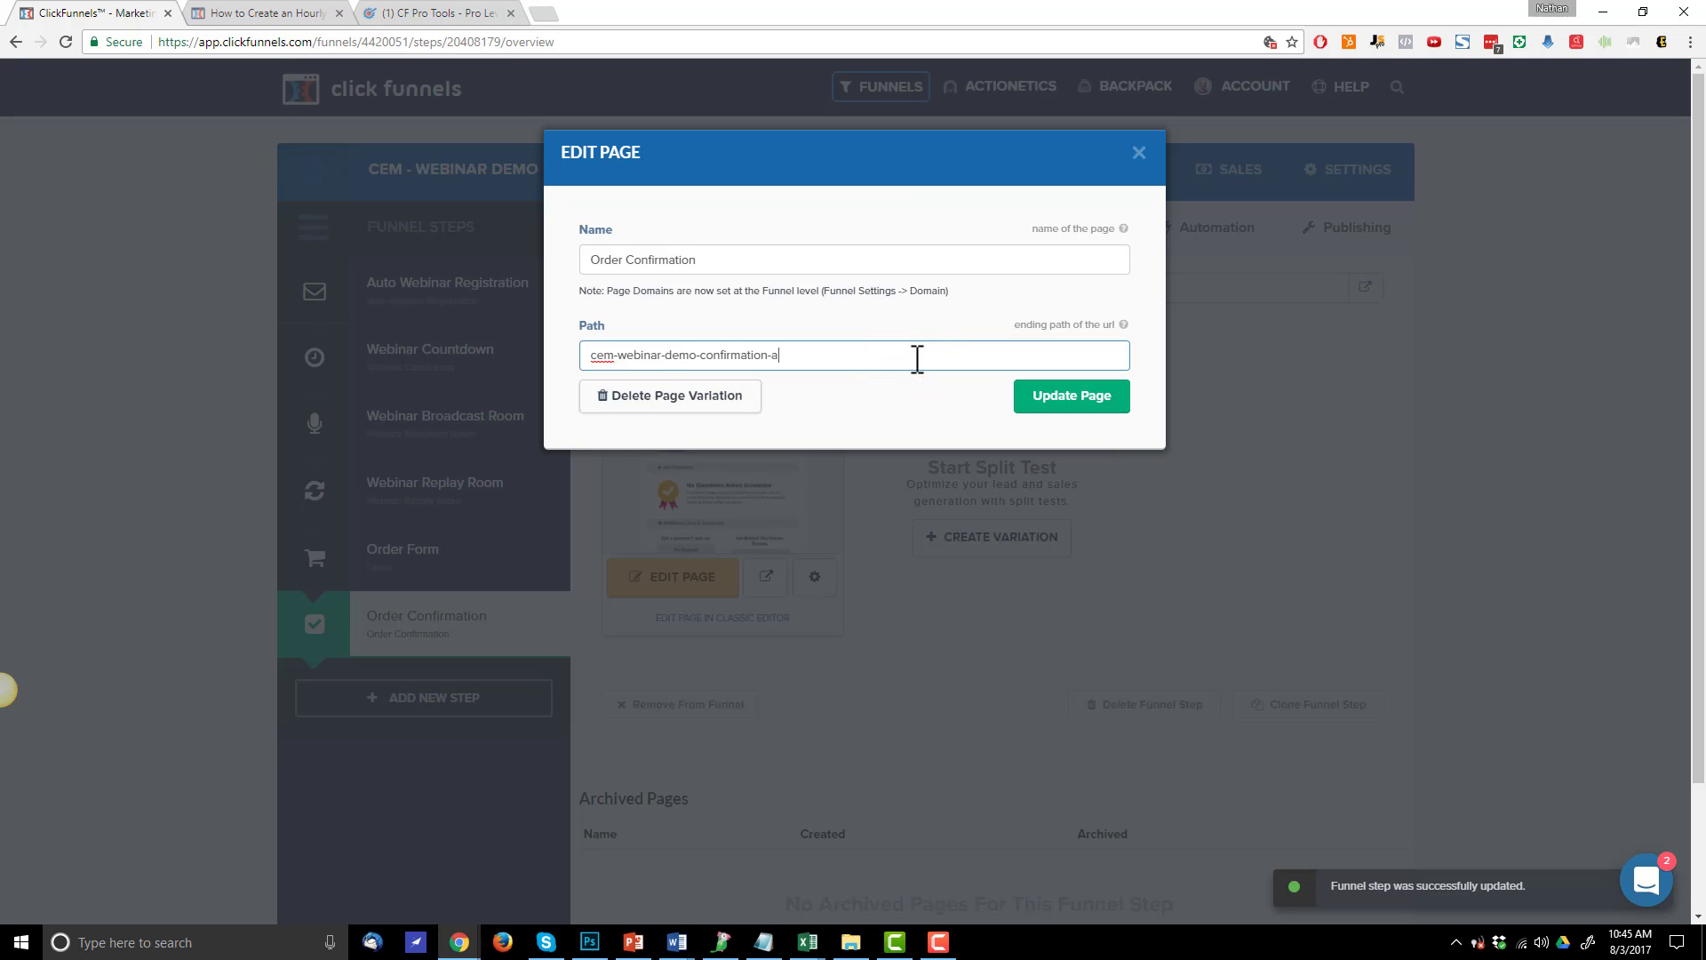
click(1075, 398)
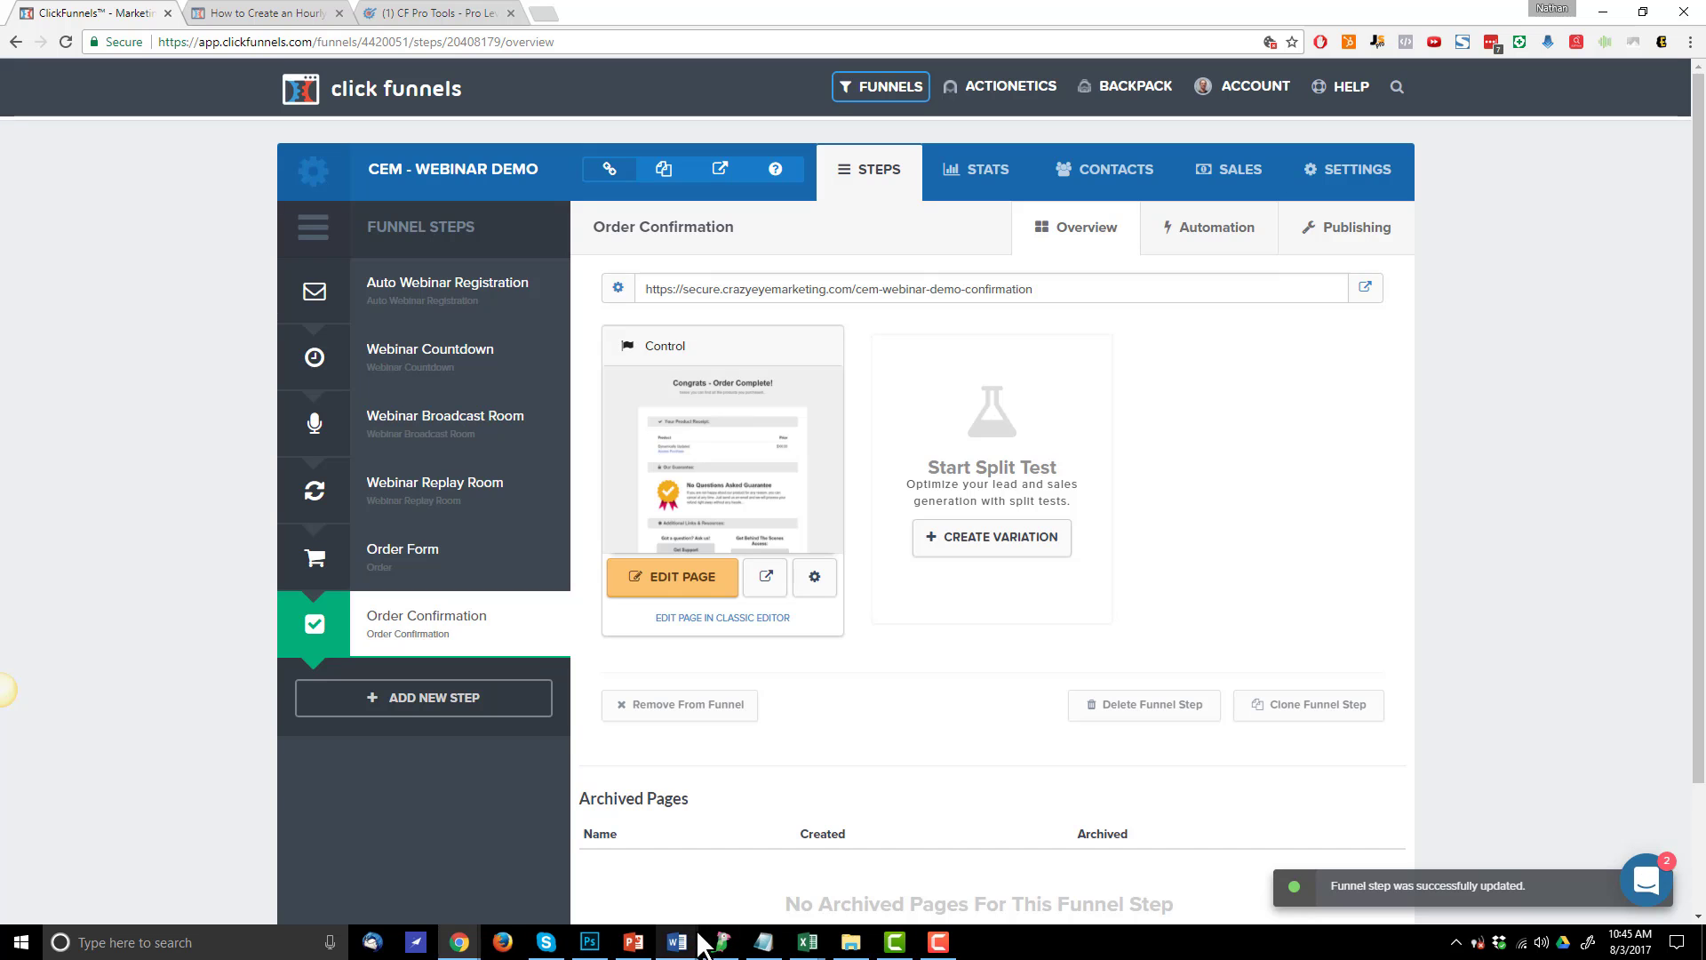
Switch to PowerPoint to check the Page Paths and Hourly Timer Configuration items on the checklist slide, and return to the browser
click(638, 942)
click(634, 533)
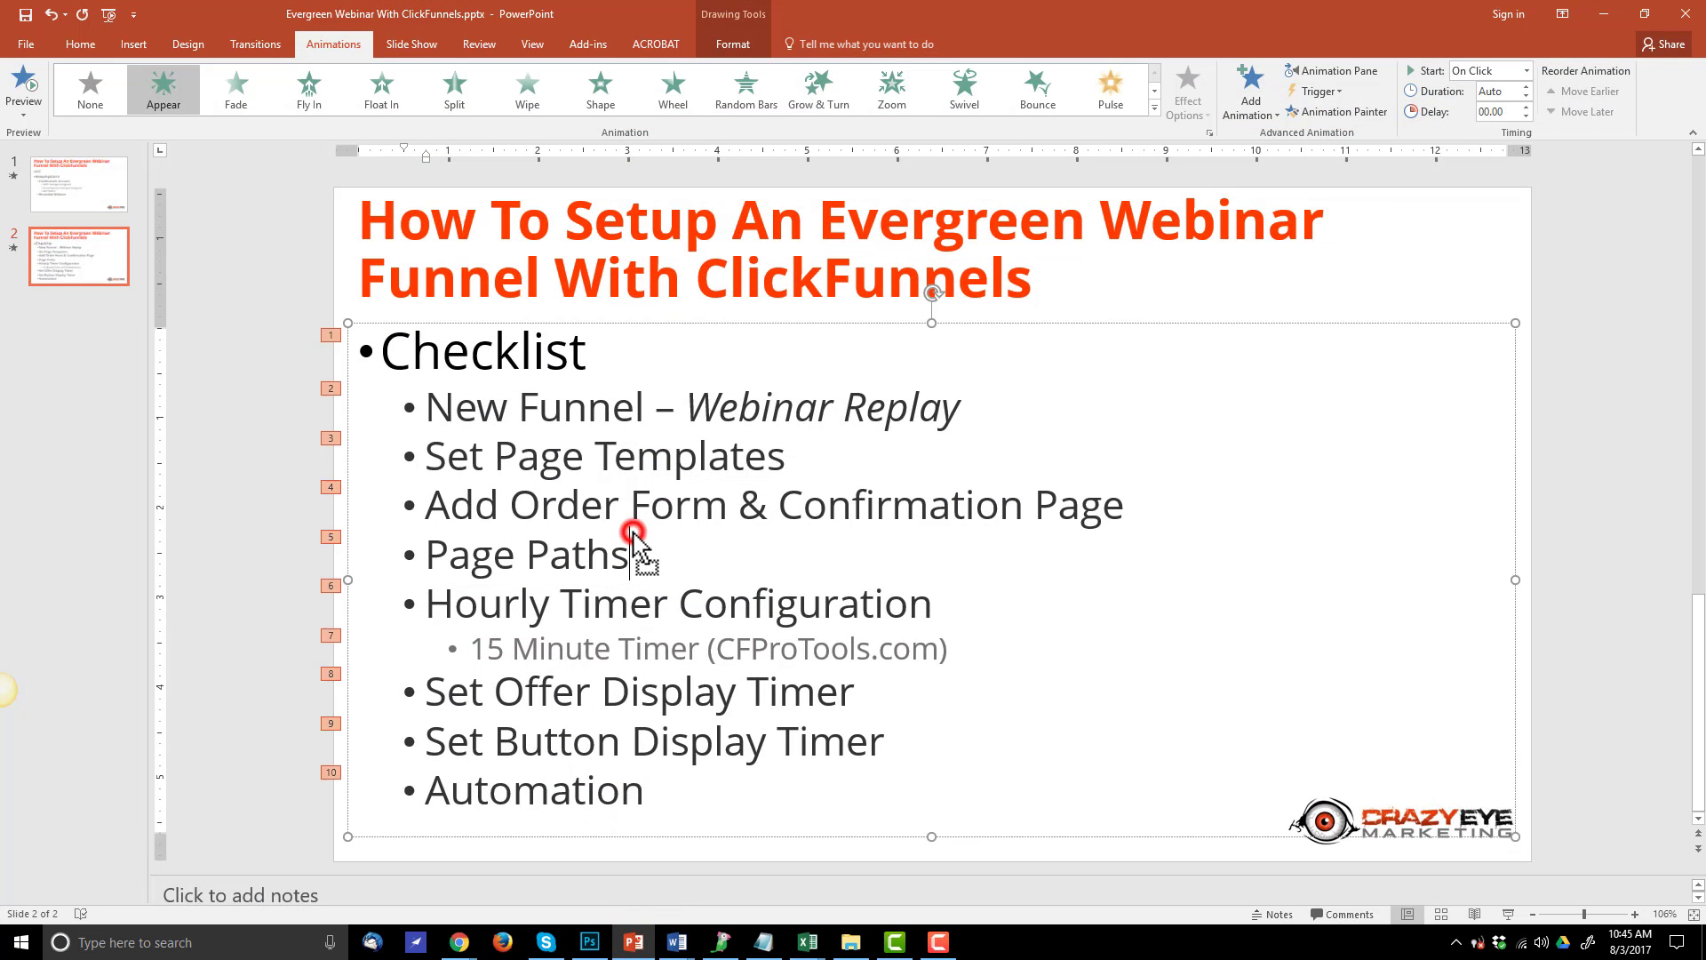
drag(426, 605, 967, 598)
click(968, 602)
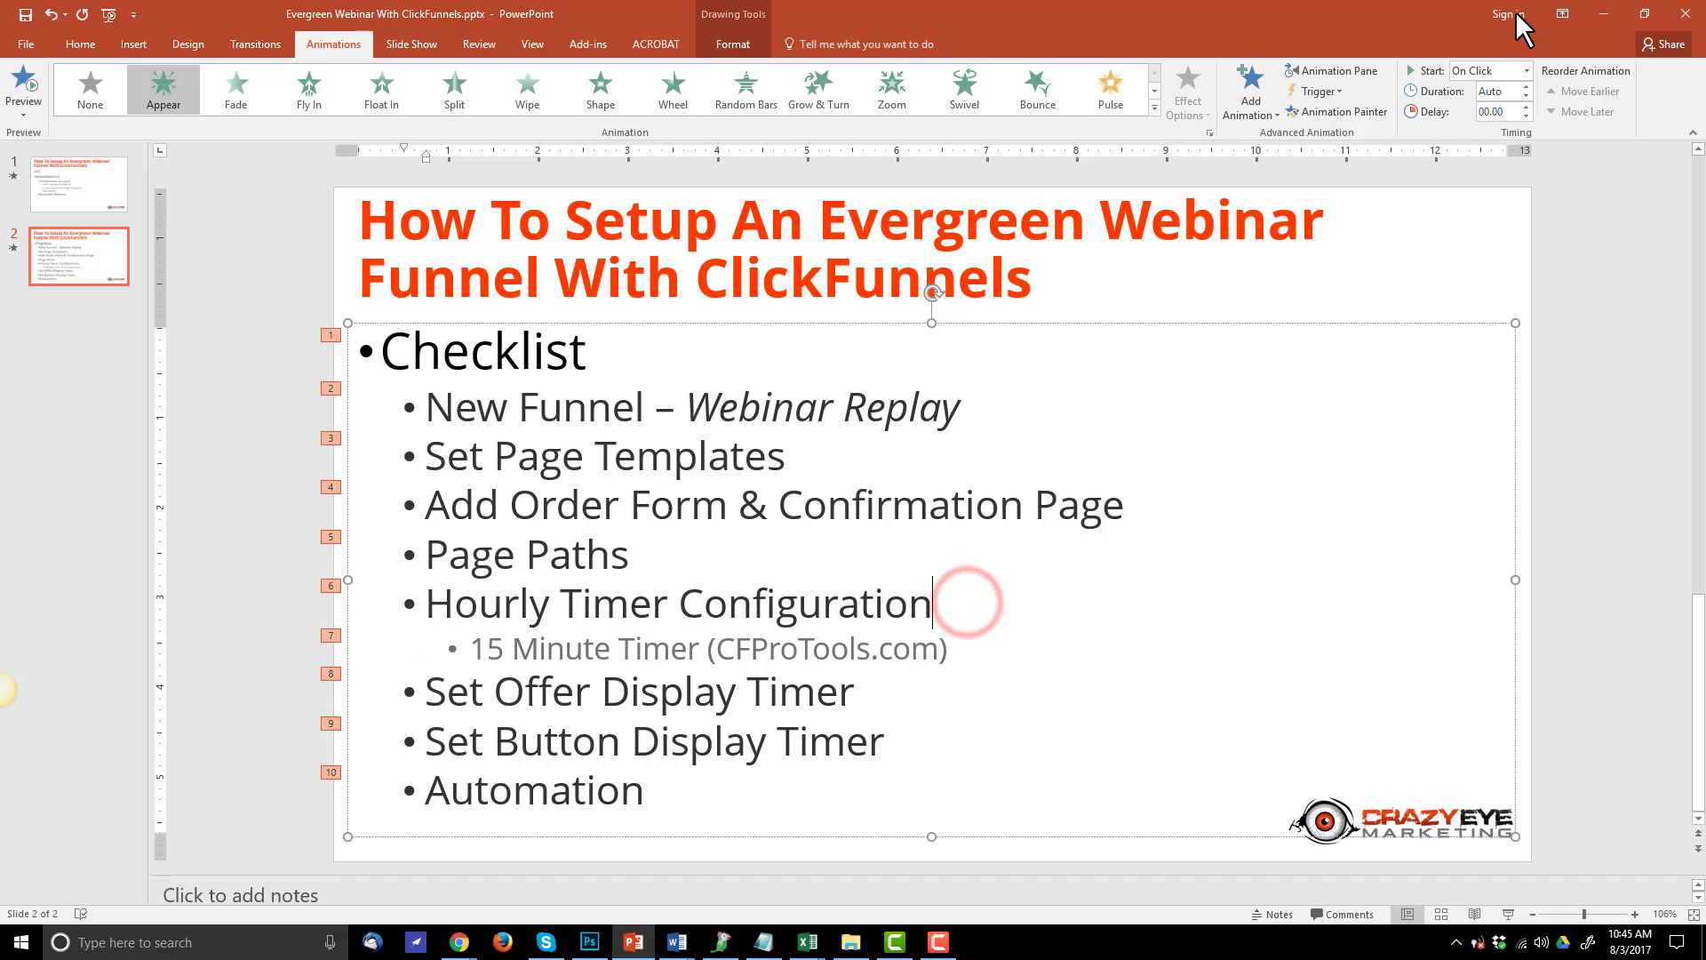
click(1604, 15)
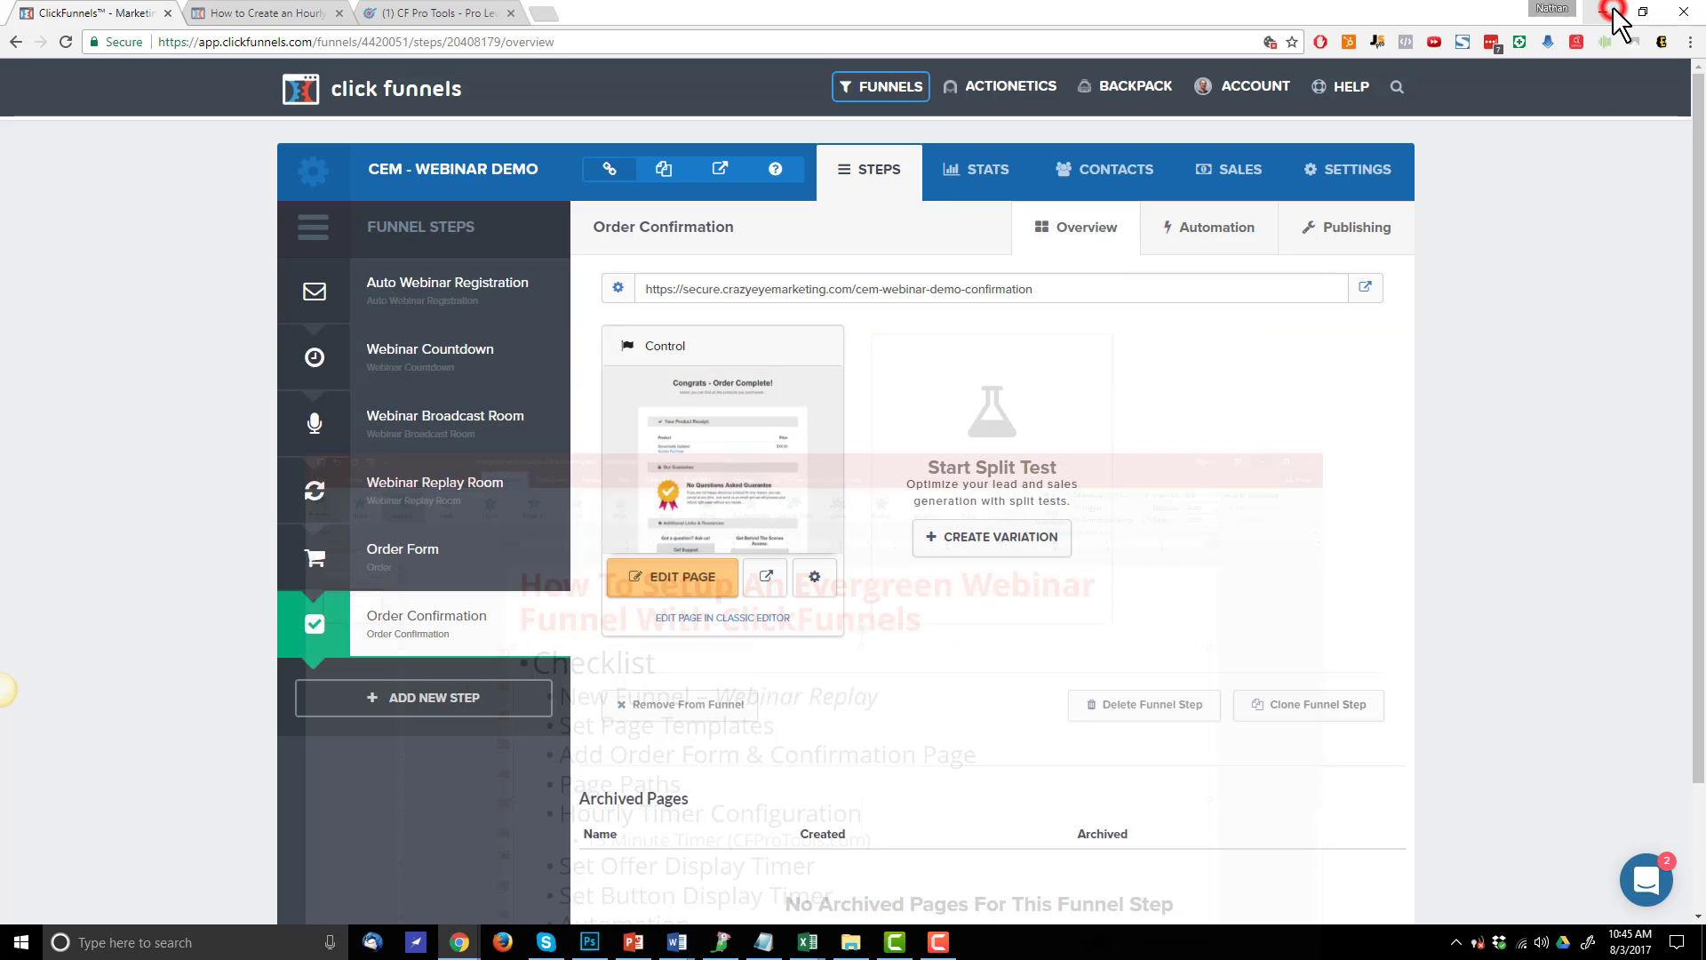
Preview the Auto Webinar Registration control page and examine the date choices in its registration form
click(411, 311)
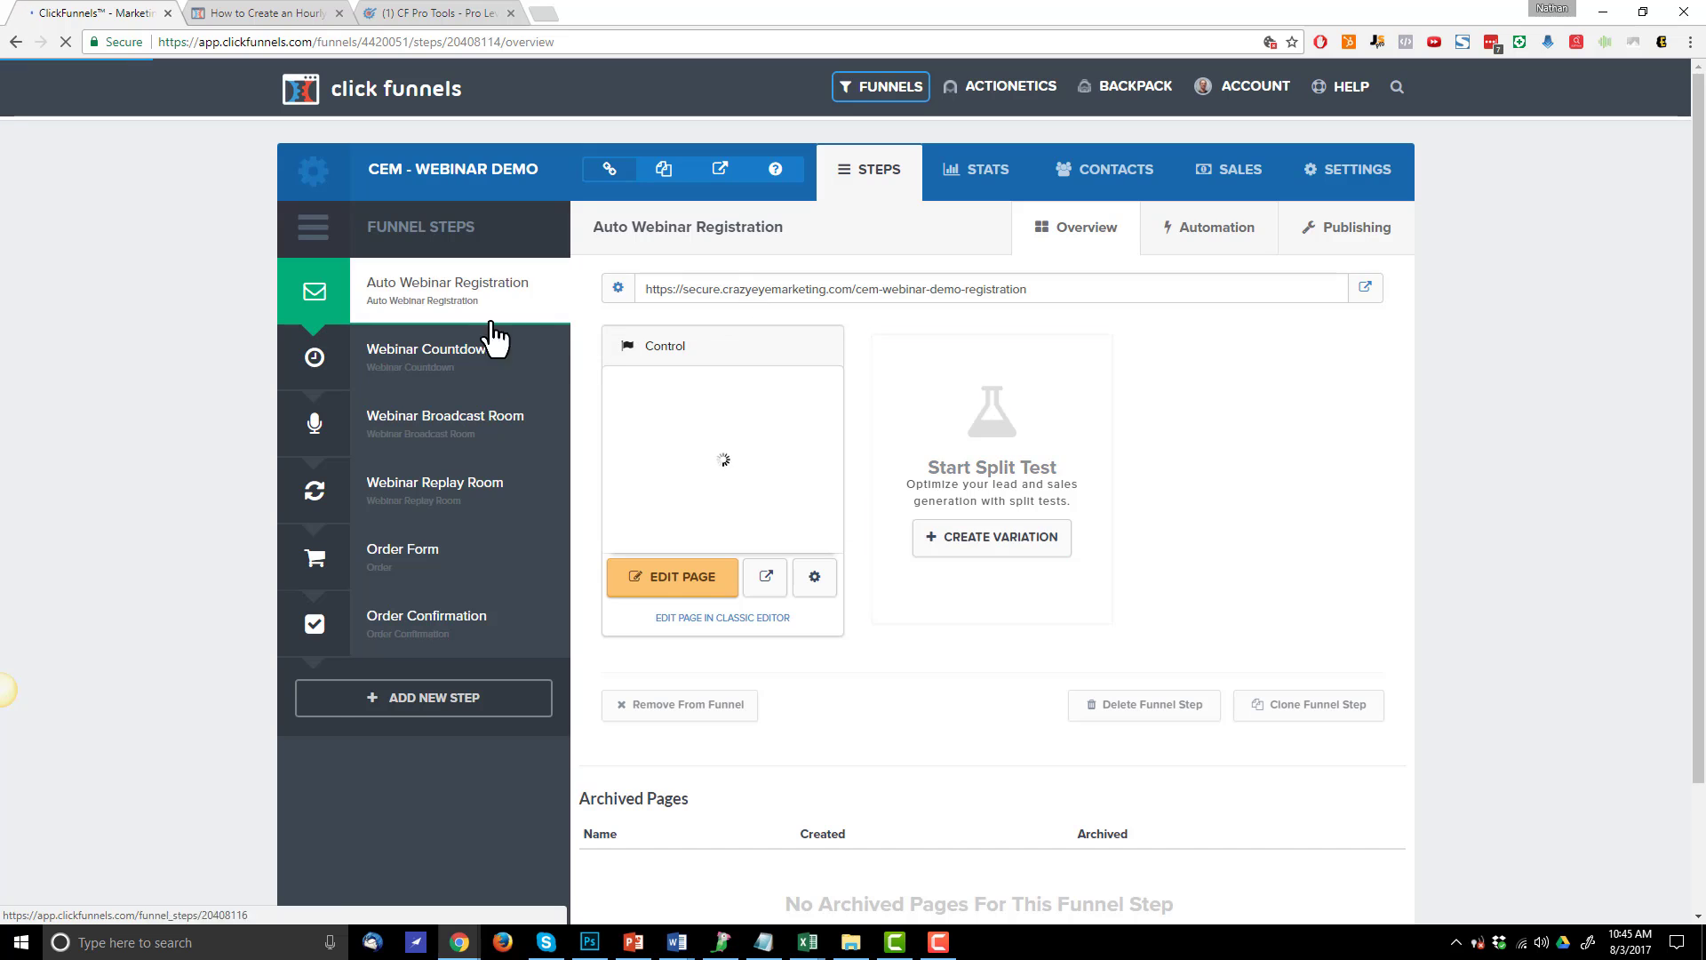
click(765, 575)
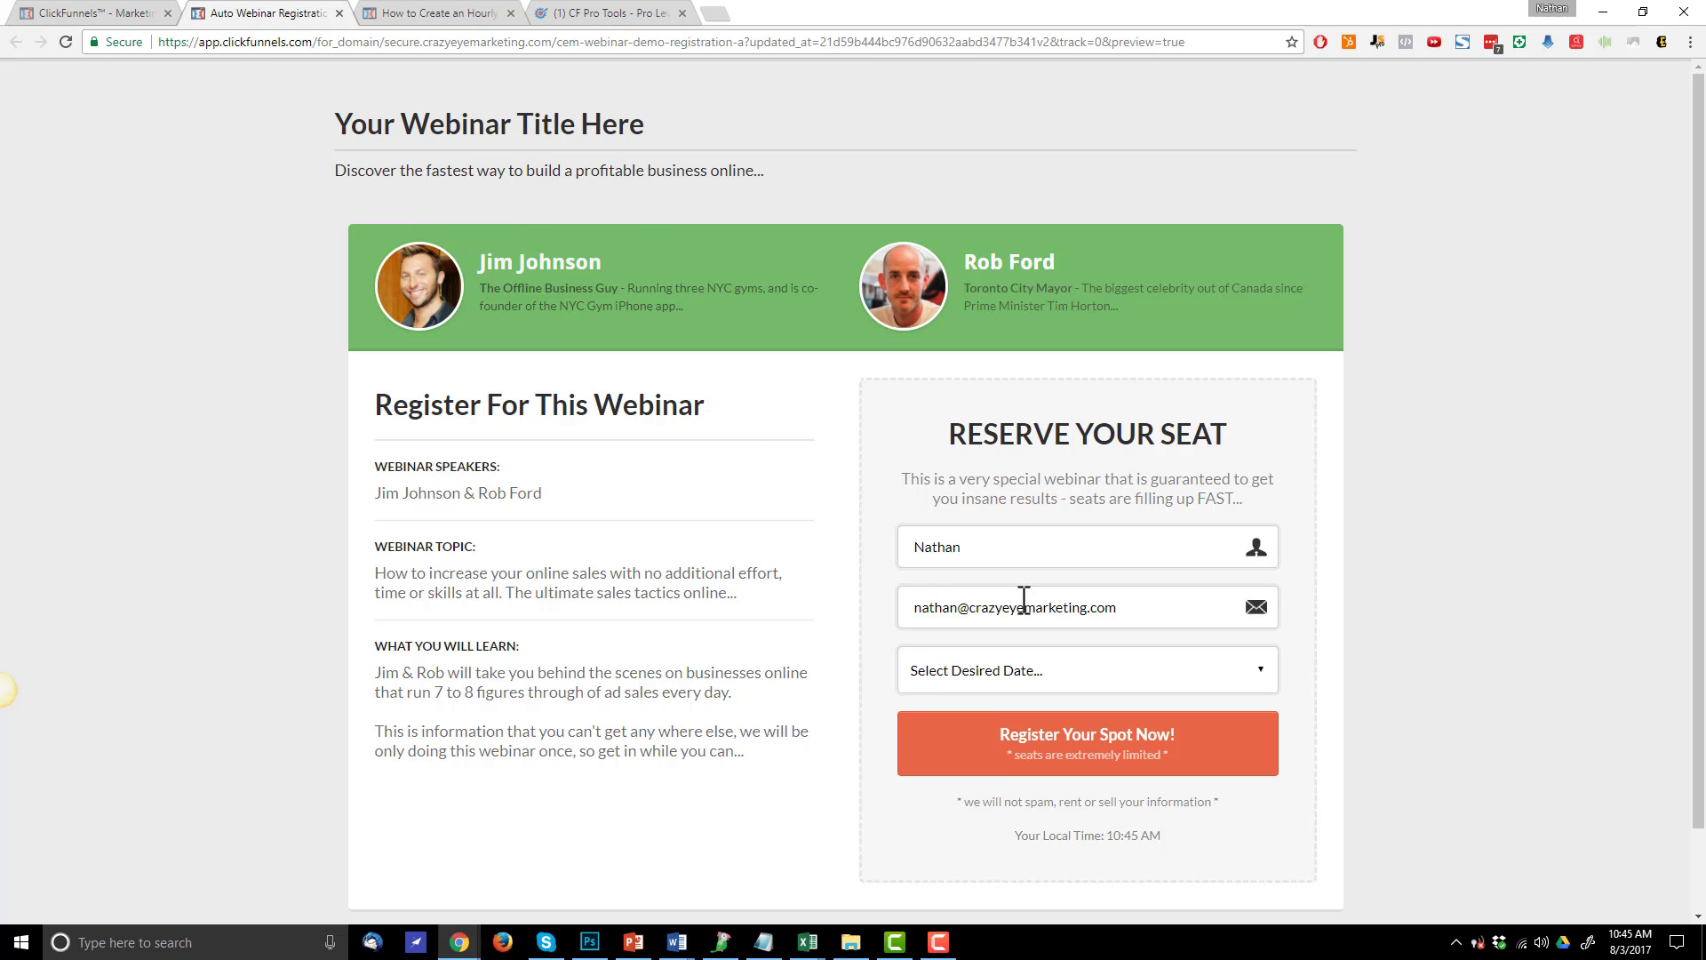
scroll(995, 542, down, 1)
click(1117, 584)
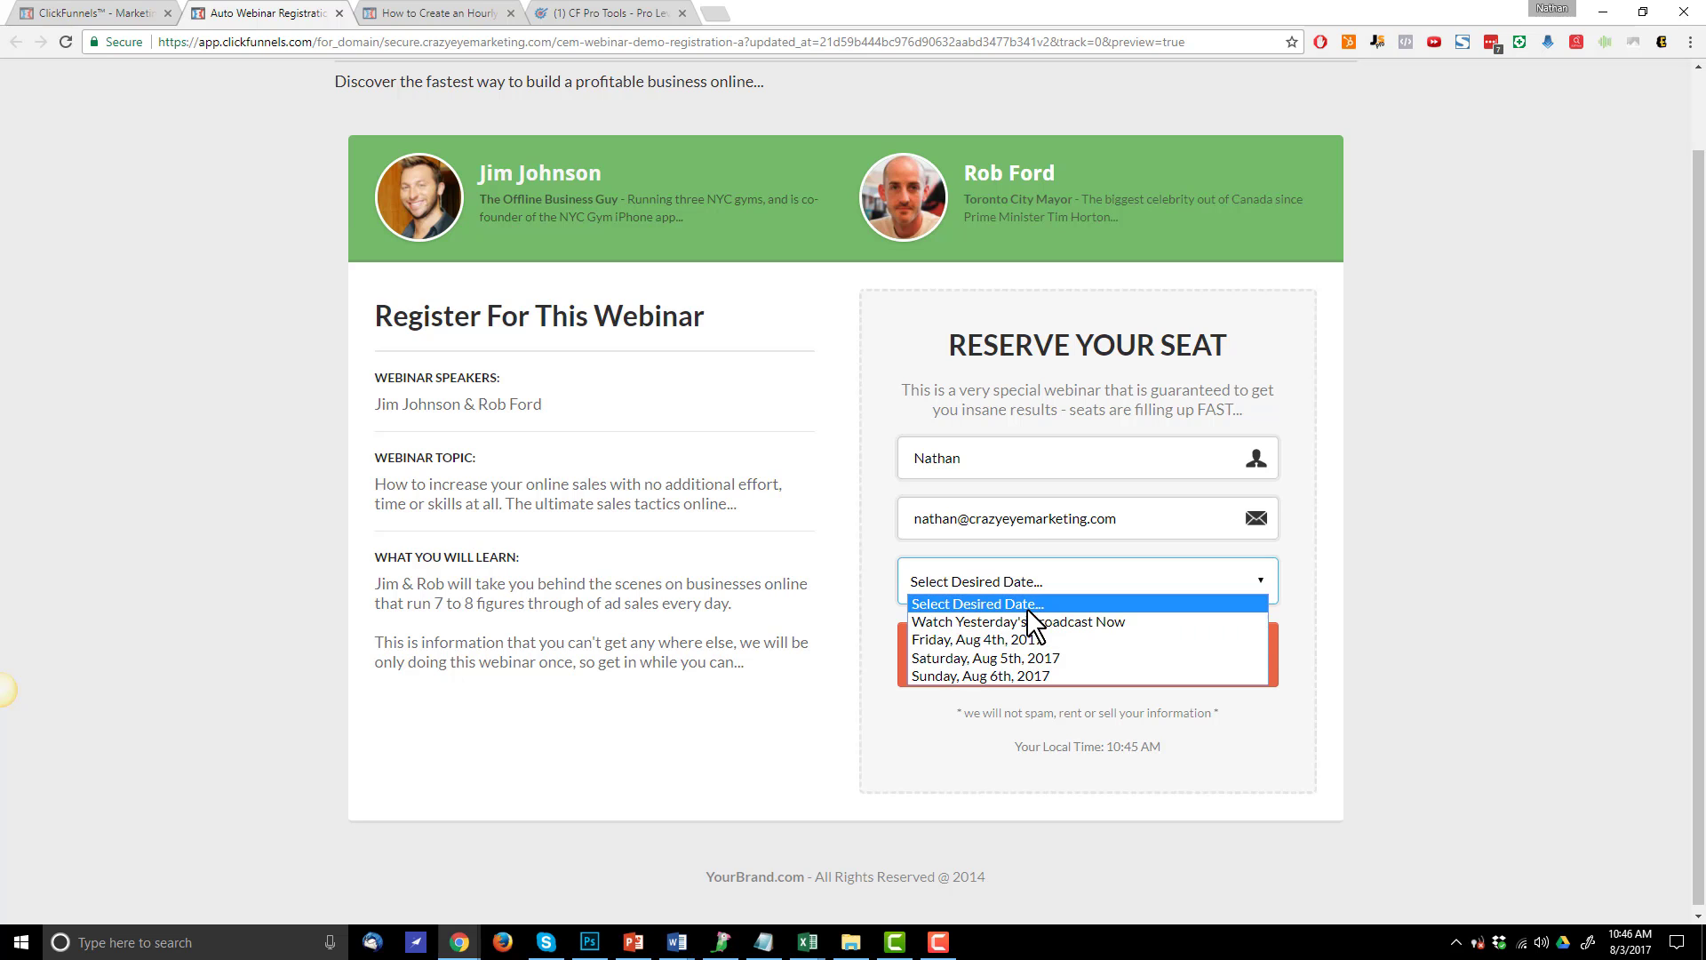
click(55, 13)
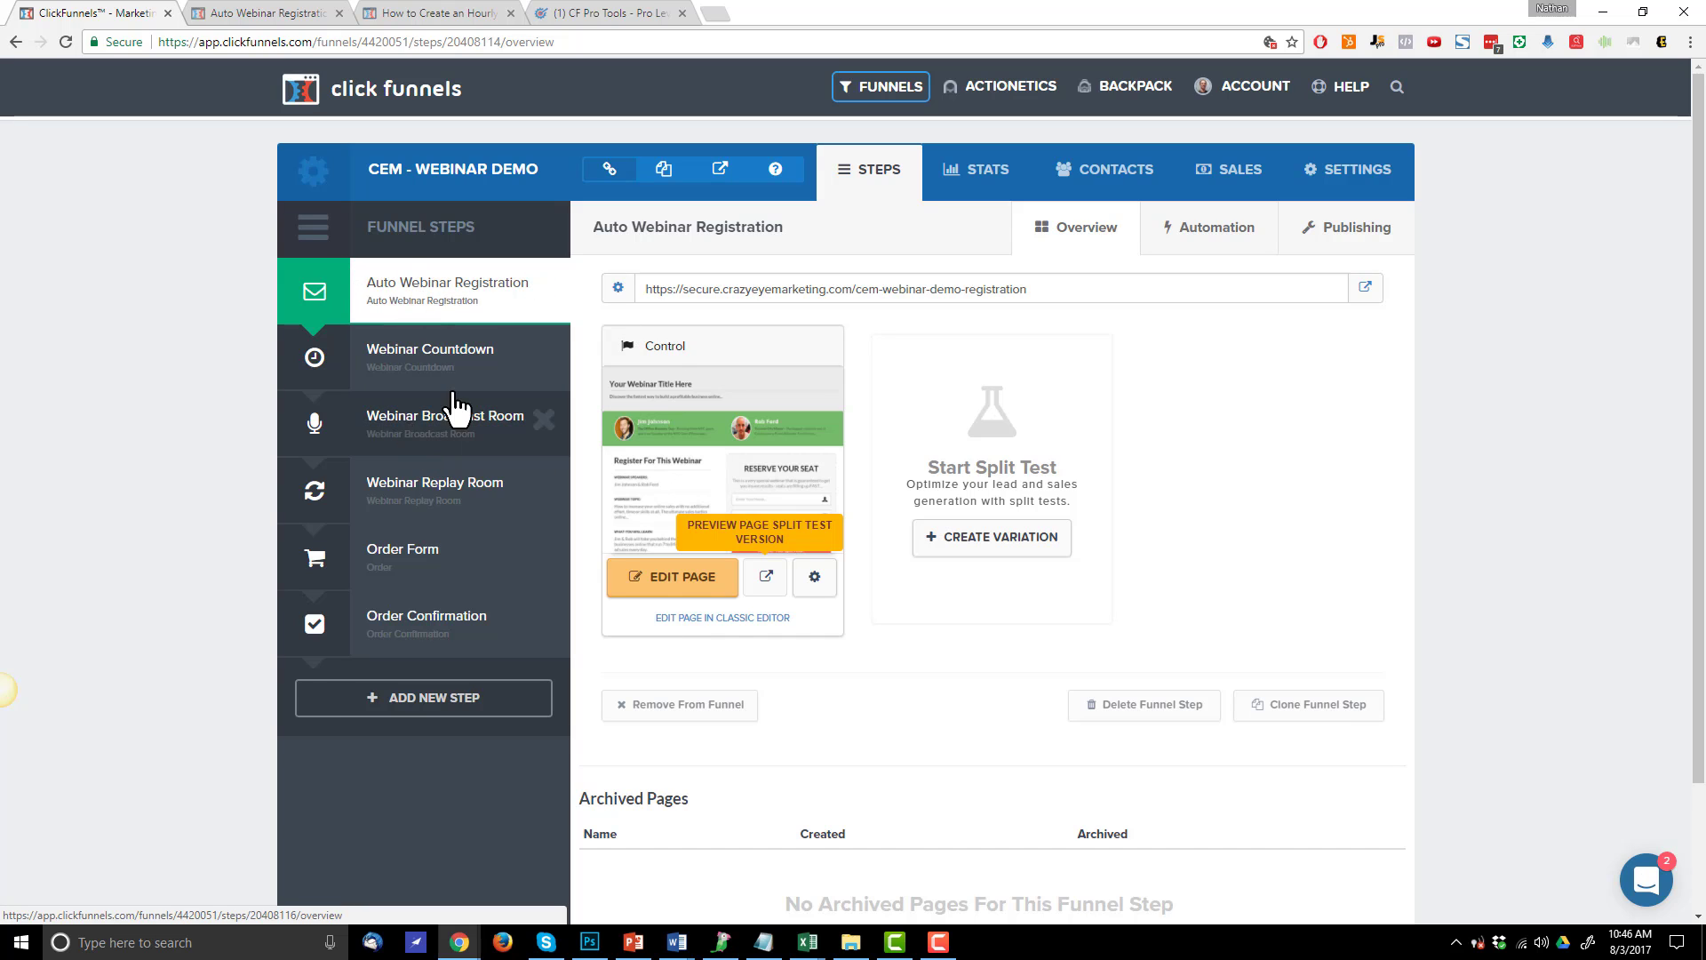
click(240, 13)
Choose Friday, Aug 4th, 2017 at 6 pm in the previewed registration form
click(1059, 583)
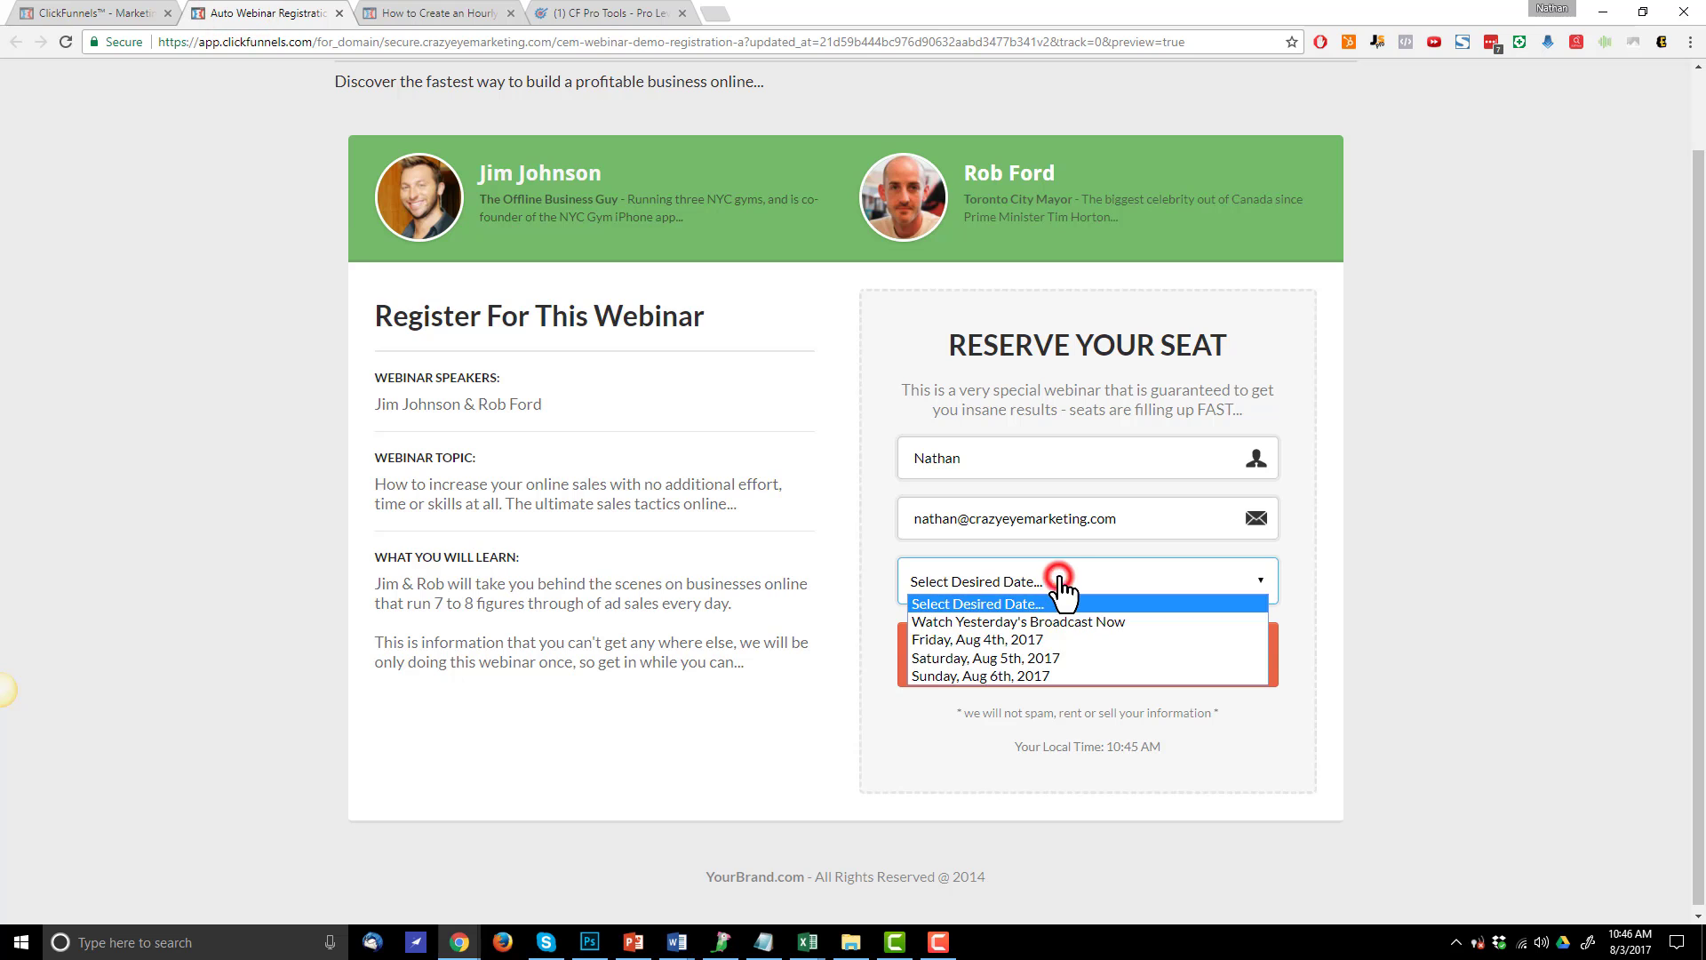
click(1042, 636)
click(1100, 668)
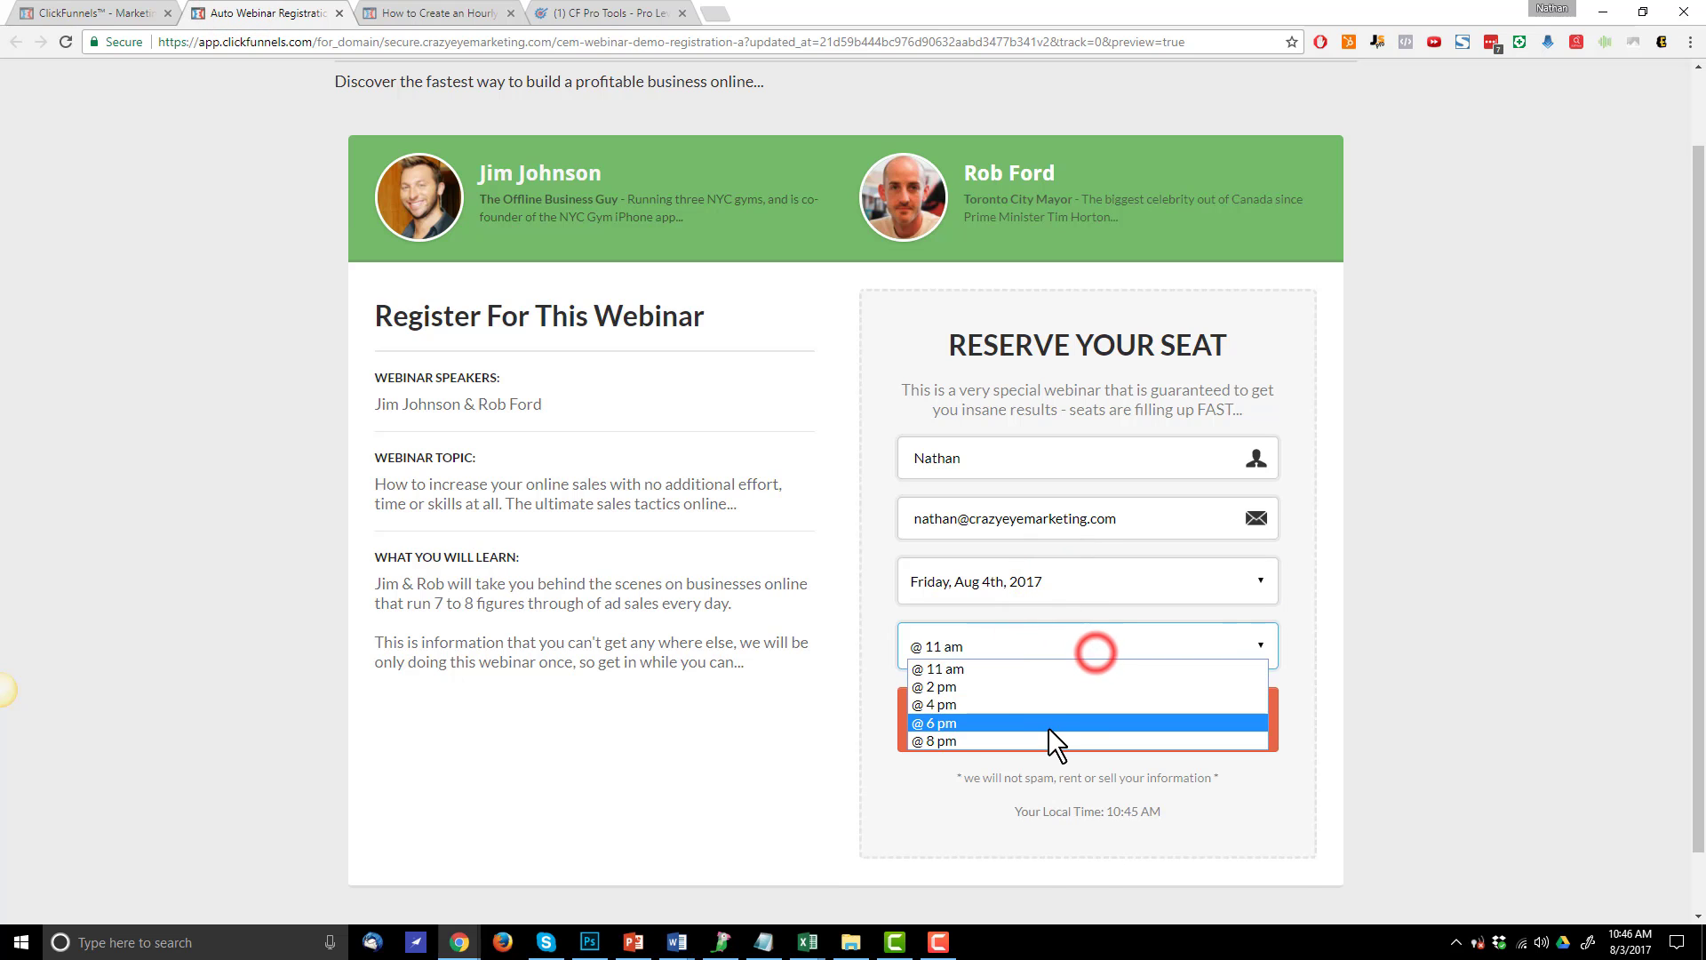
click(1048, 727)
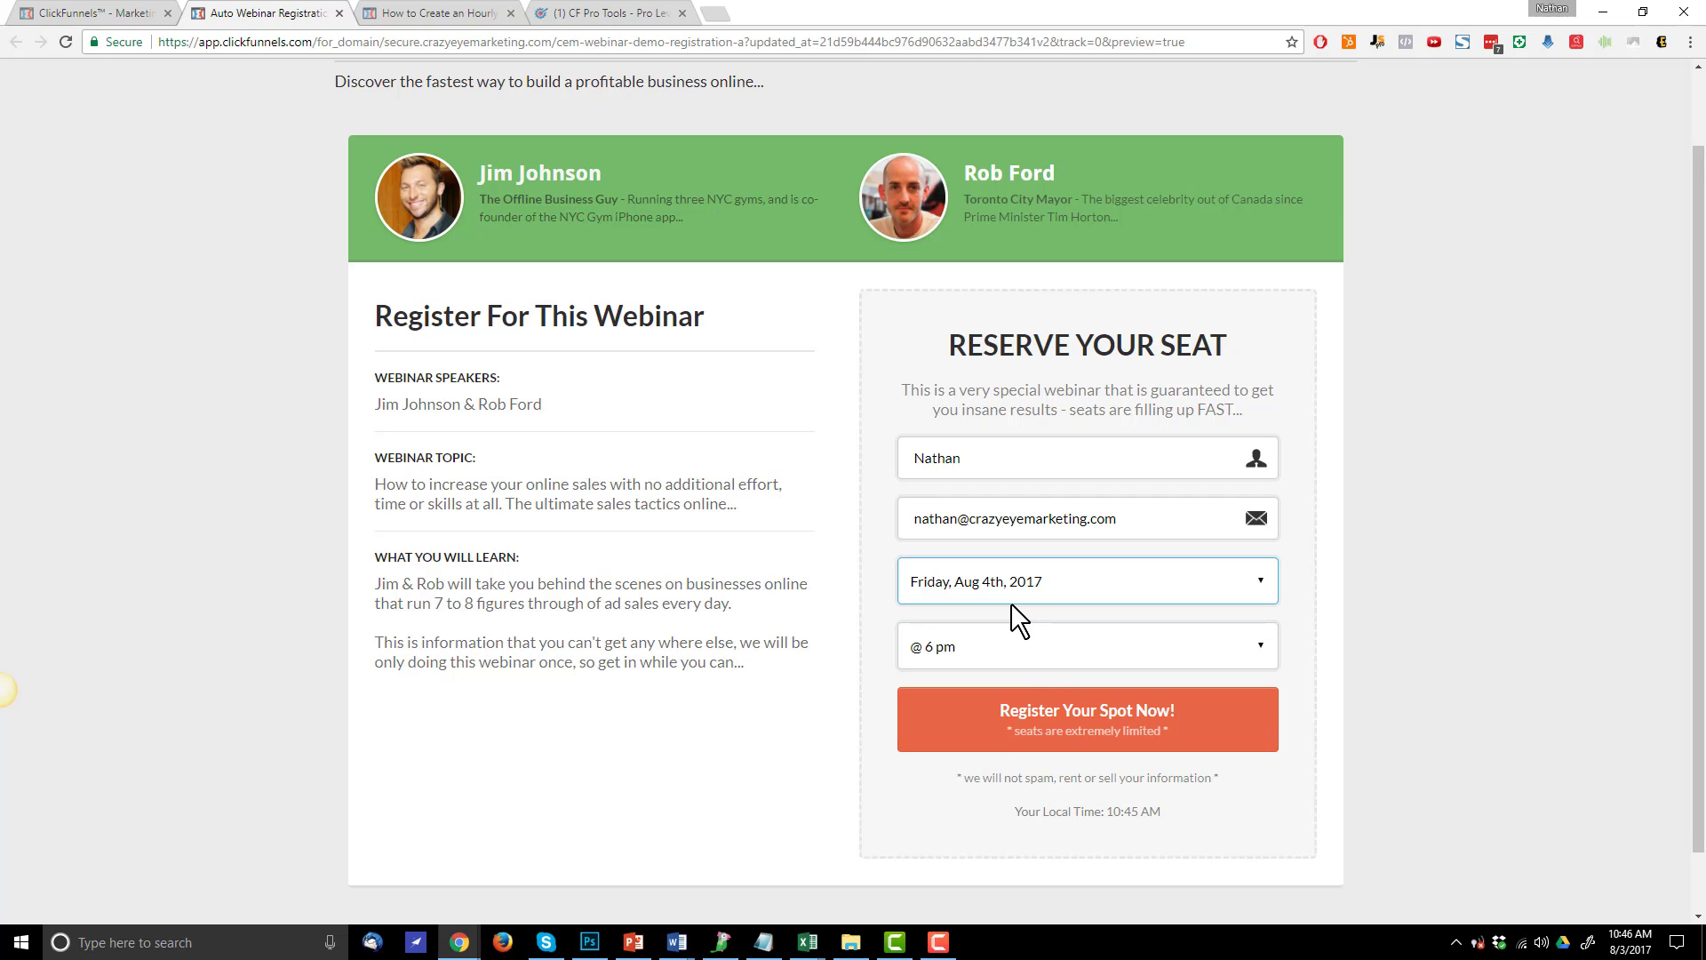
Try the other date choices in the previewed registration form, ending with Watch Yesterday's Broadcast Now
click(1005, 573)
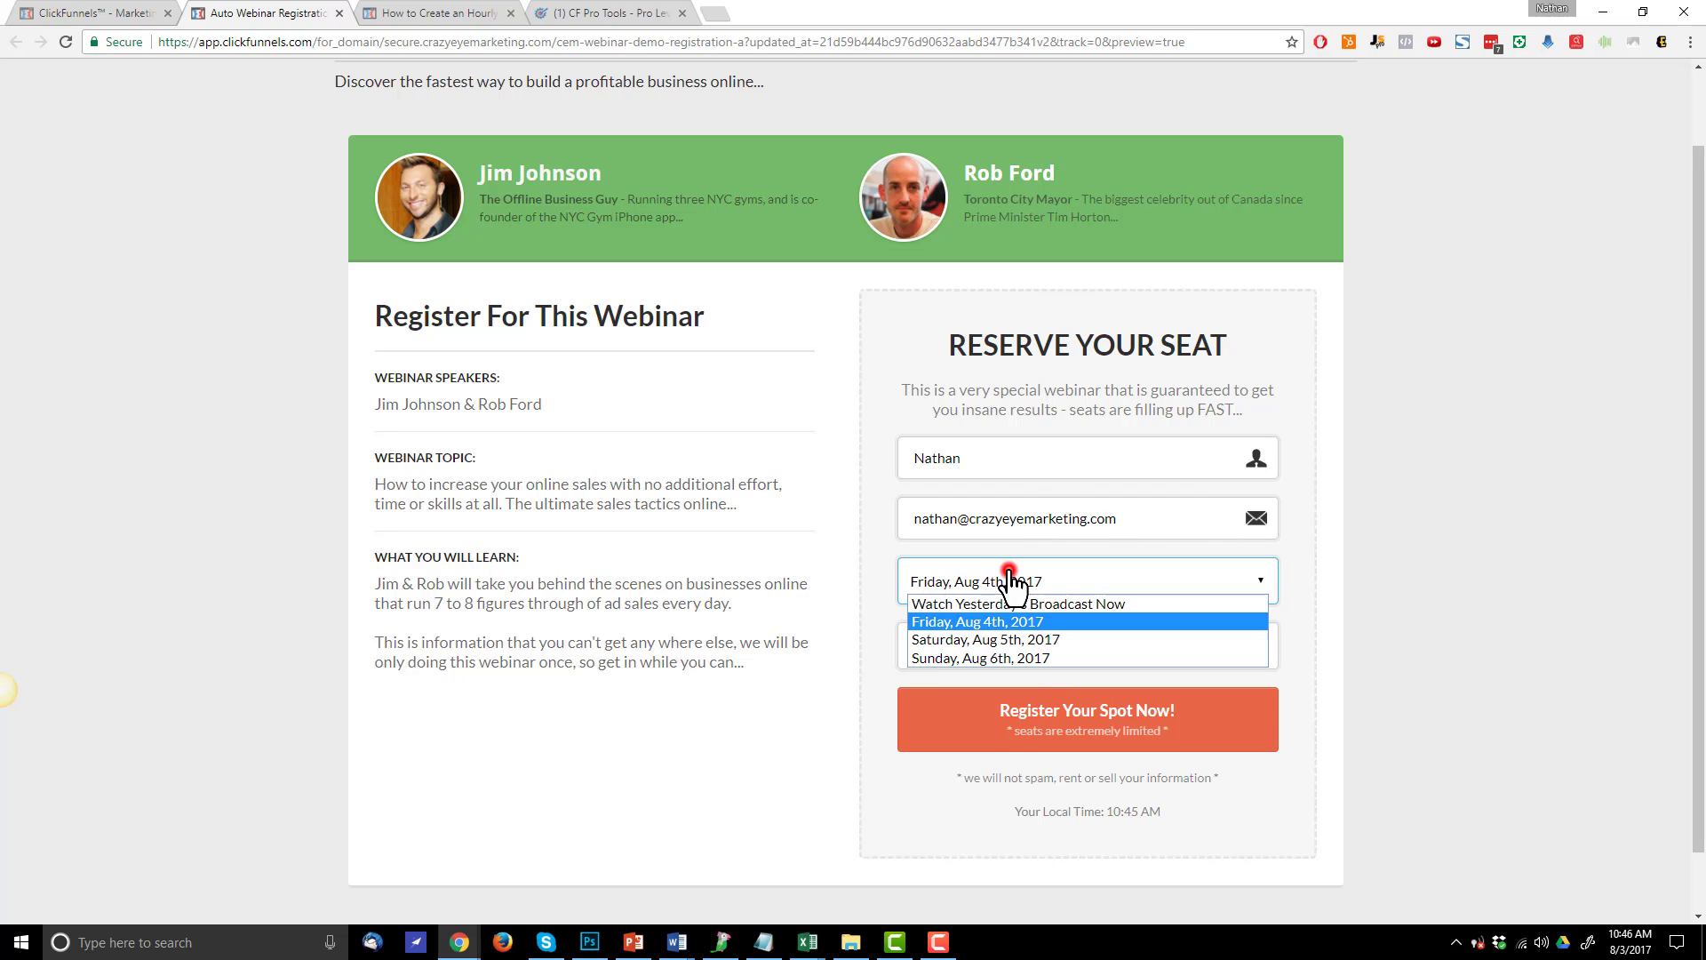
click(1004, 605)
click(1062, 591)
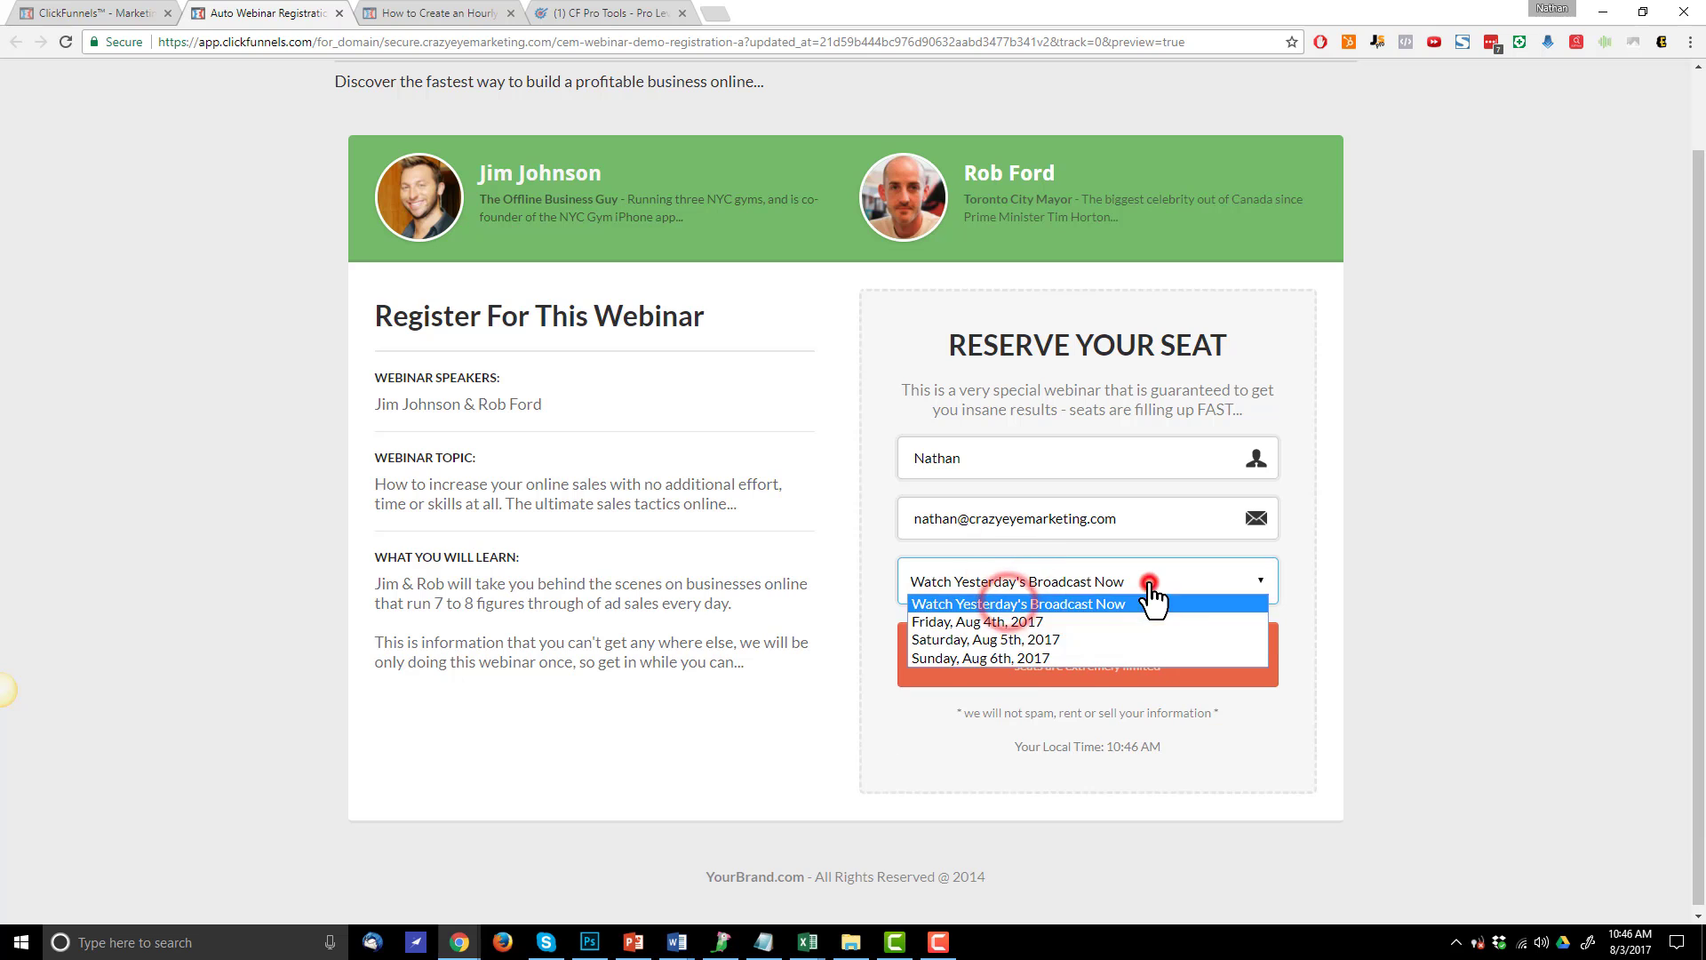
click(1091, 657)
click(1099, 573)
click(1072, 608)
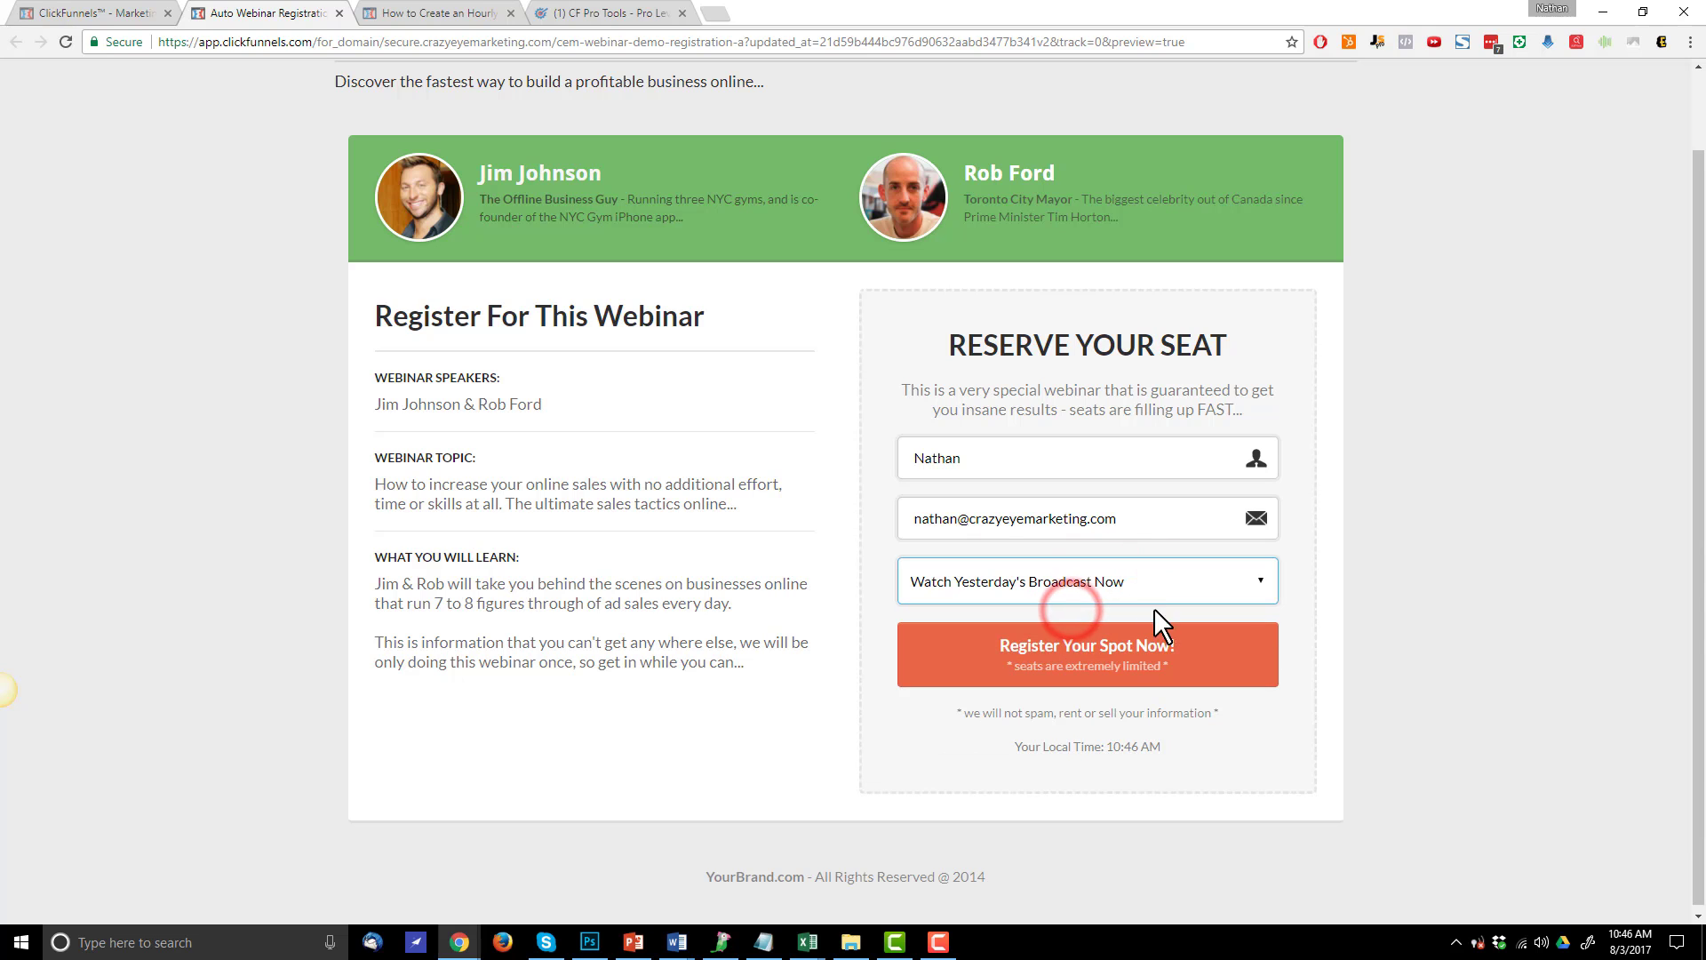
click(1086, 586)
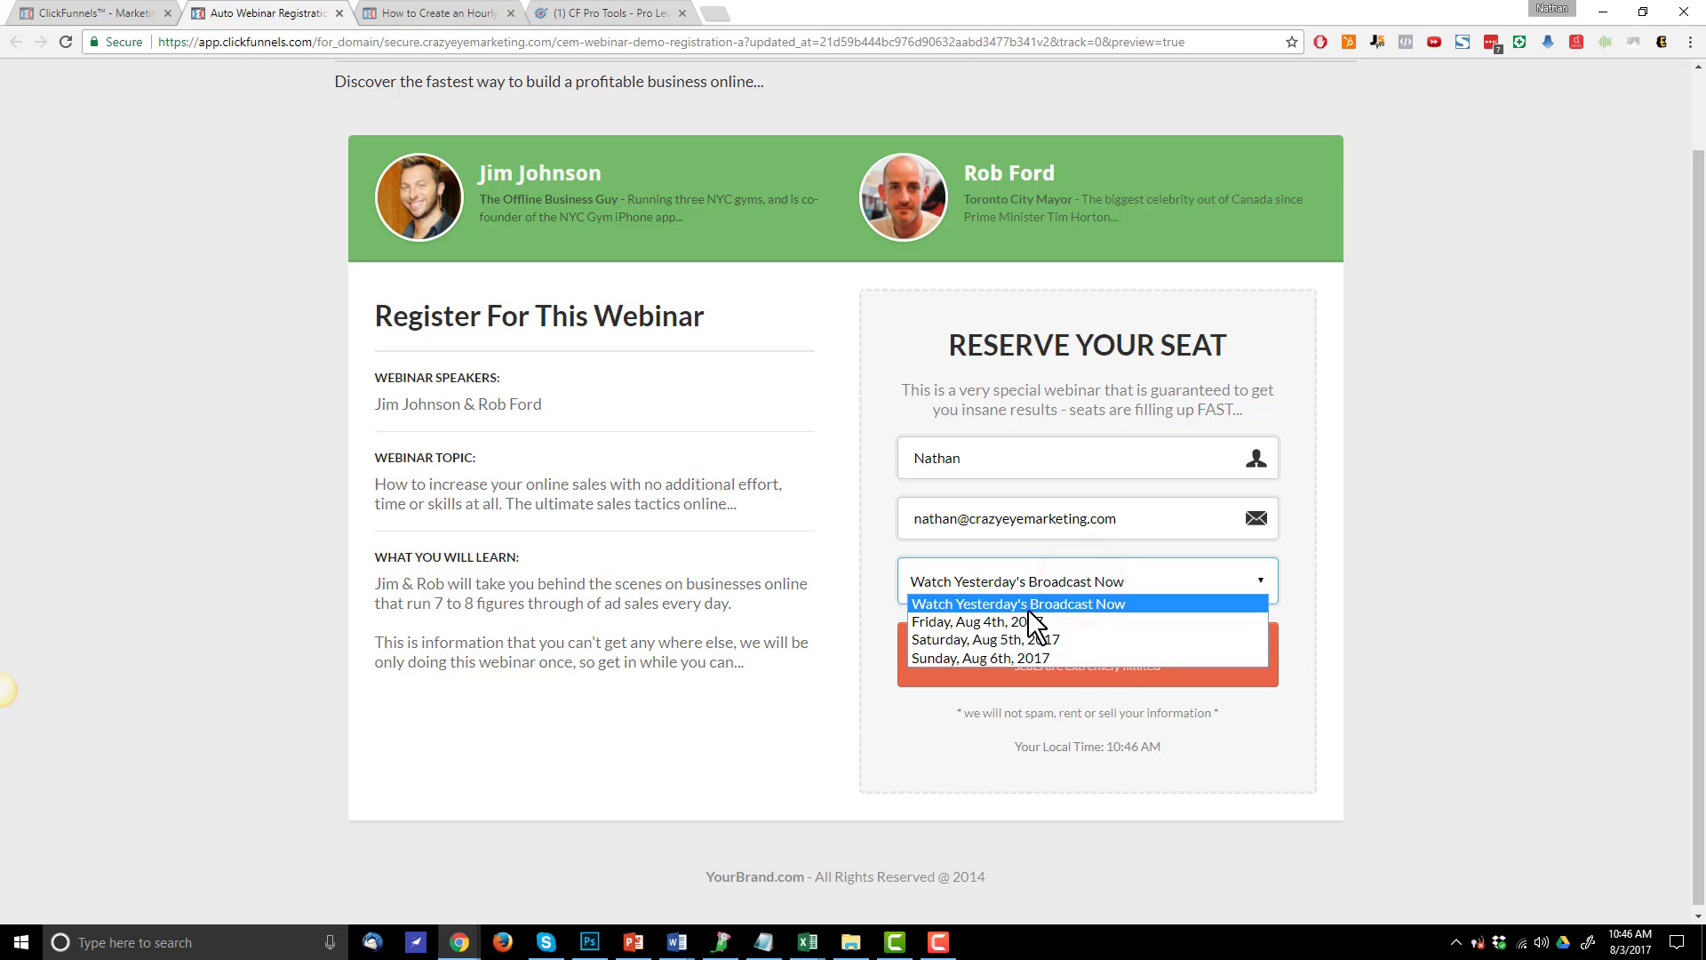
click(1002, 604)
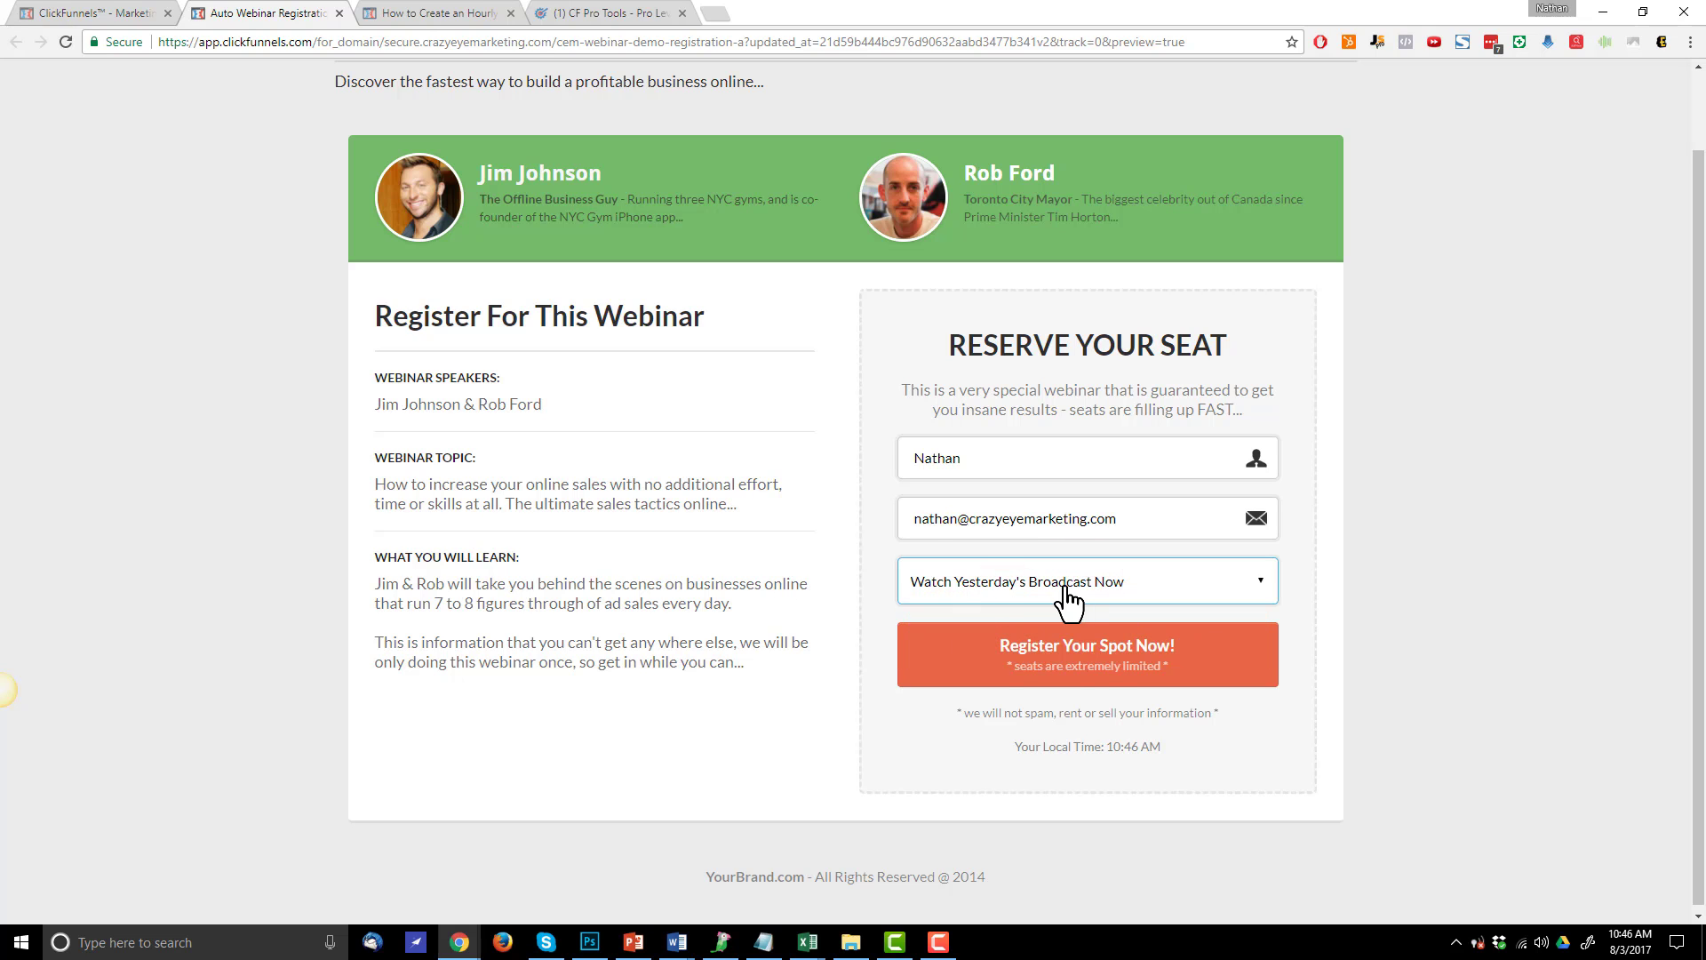
Preview the Webinar Countdown step's control page to examine its ticket and countdown timer
click(63, 14)
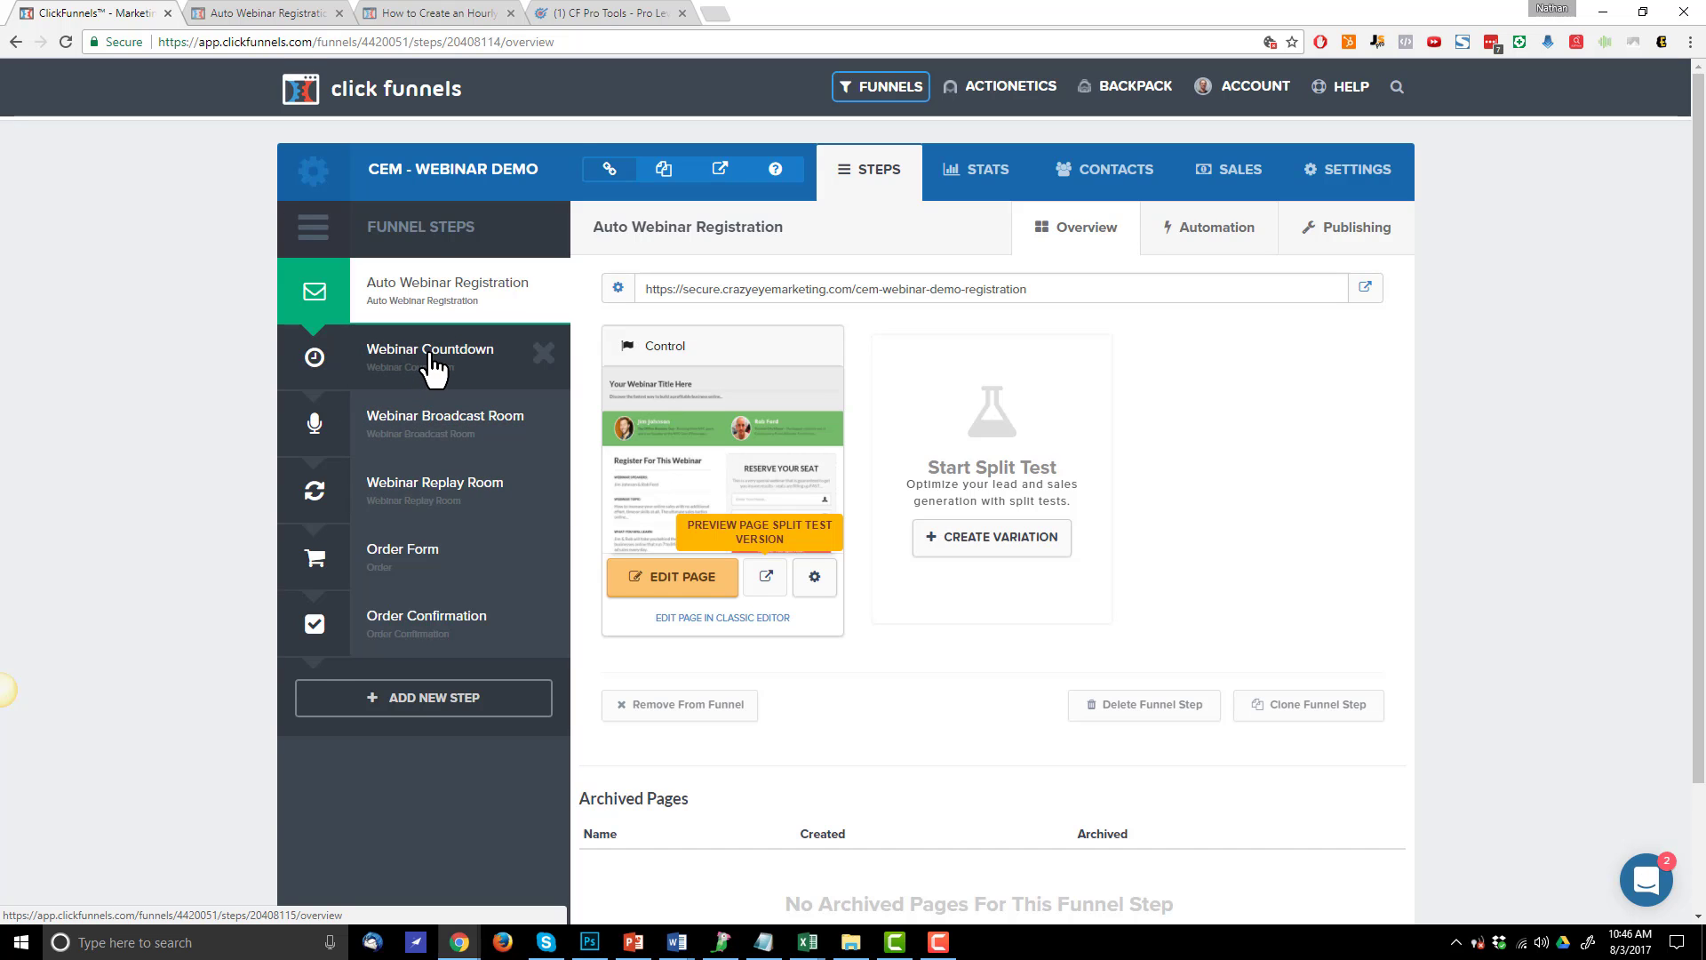
click(430, 357)
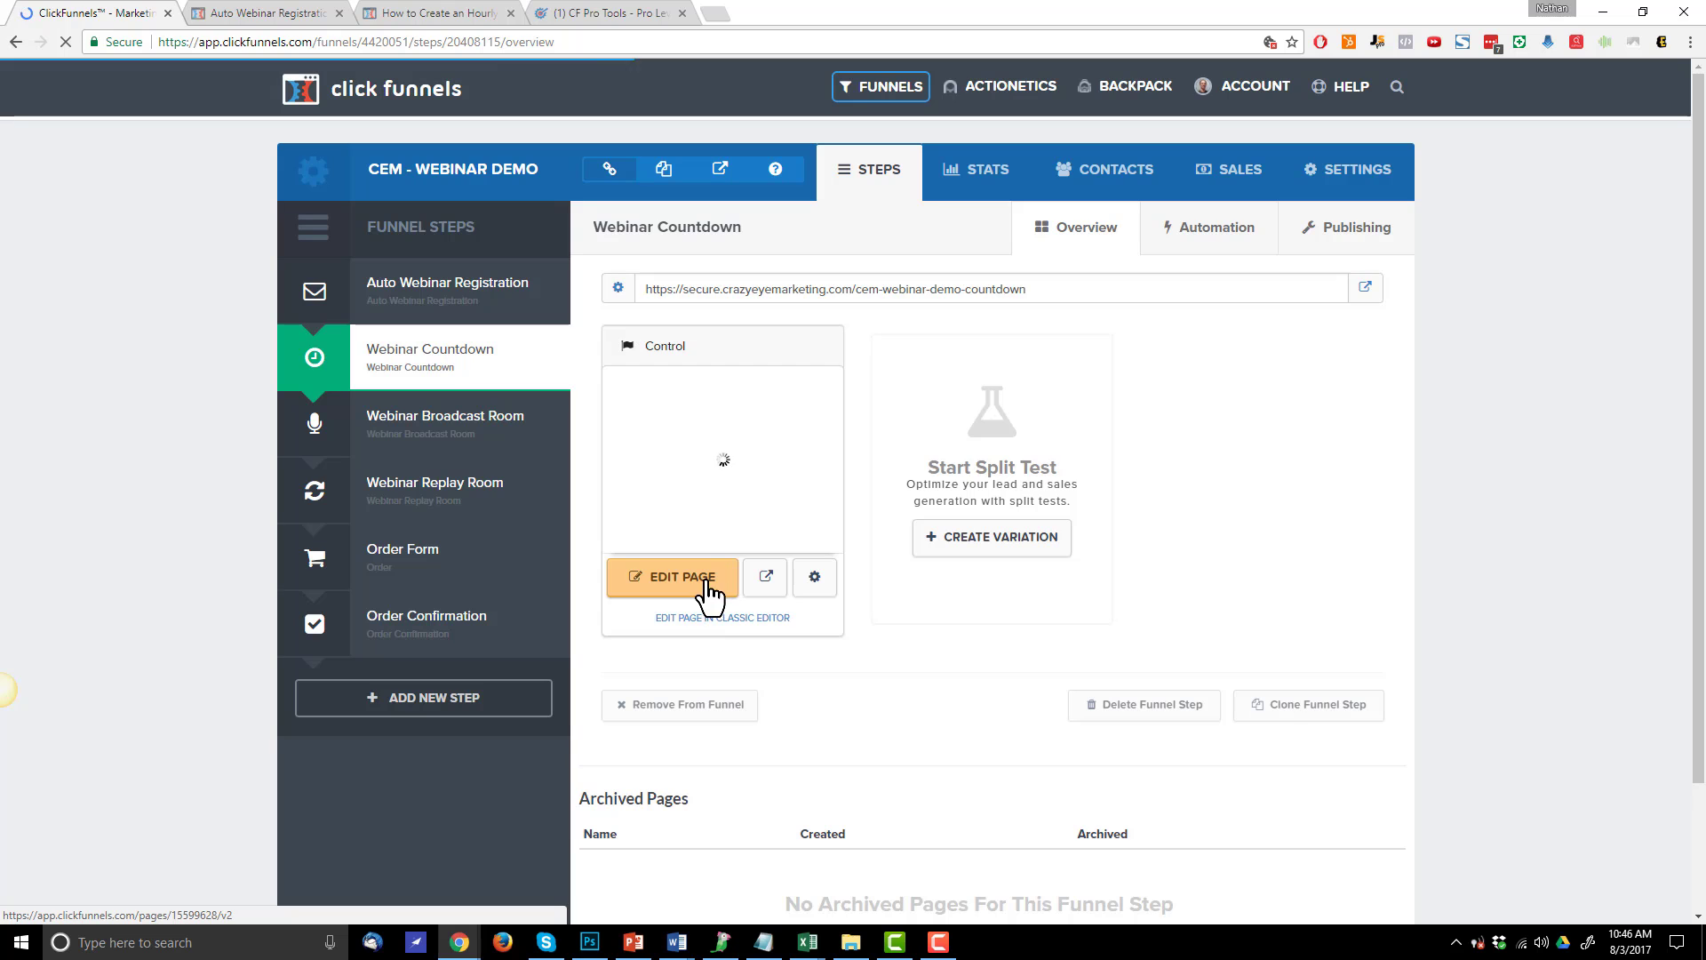
click(765, 578)
click(471, 13)
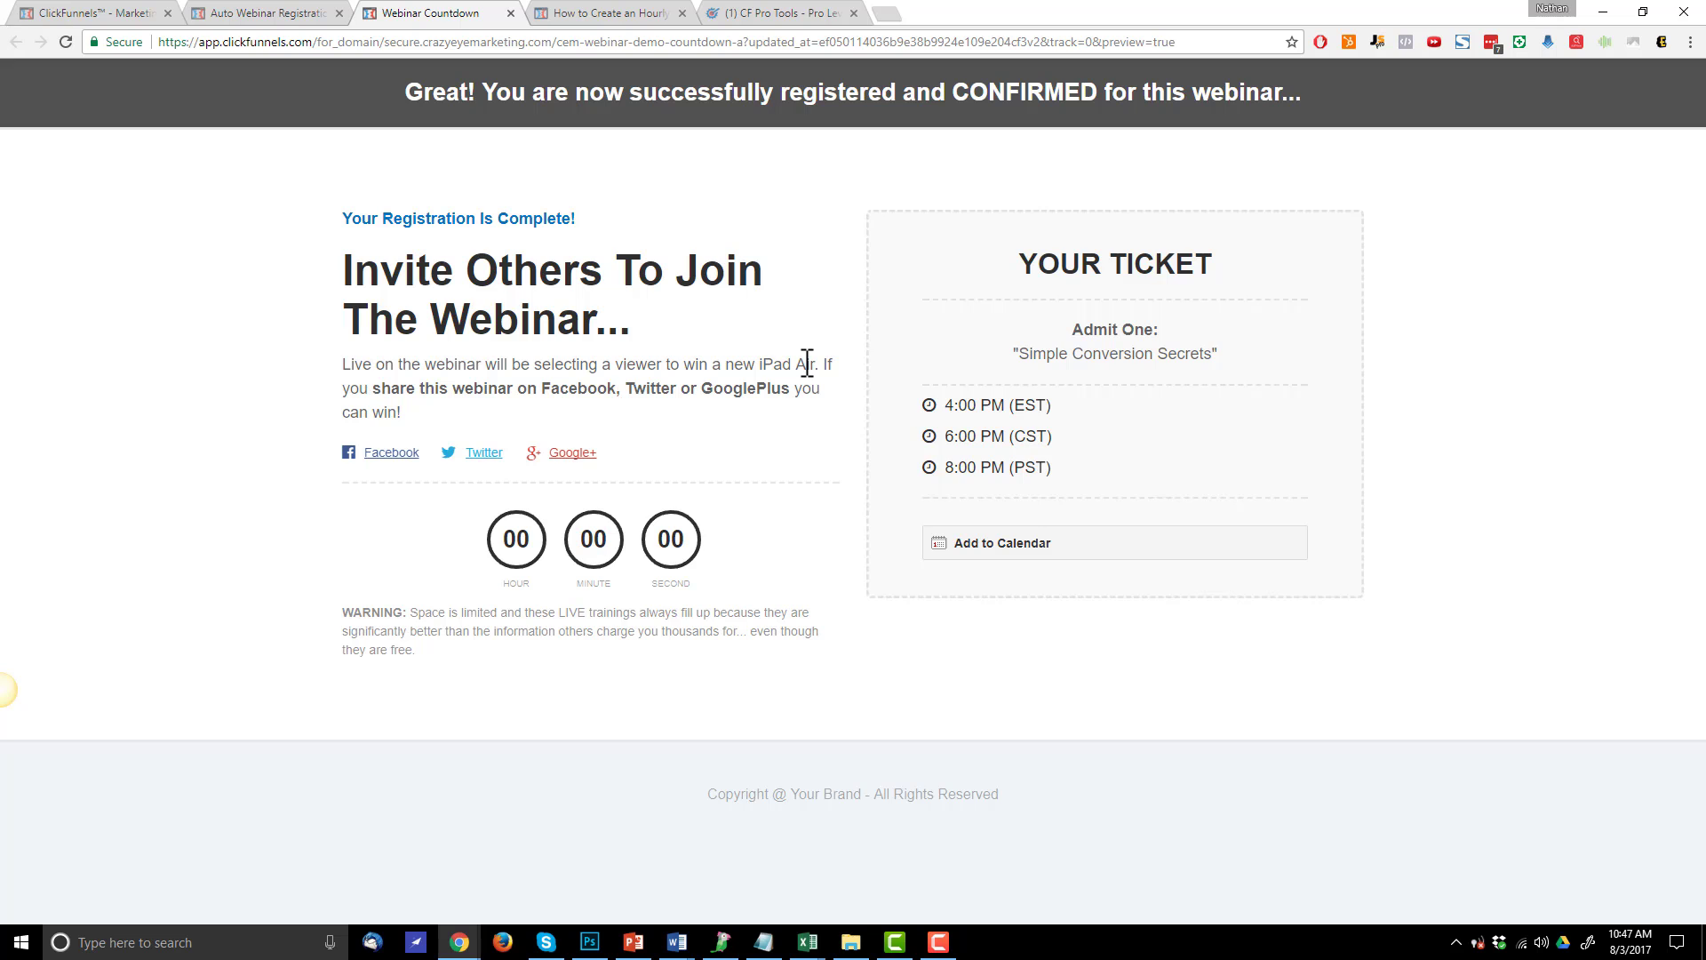
Return to the registration page preview and choose Saturday, Aug 5th, 2017 as the webinar date
click(280, 9)
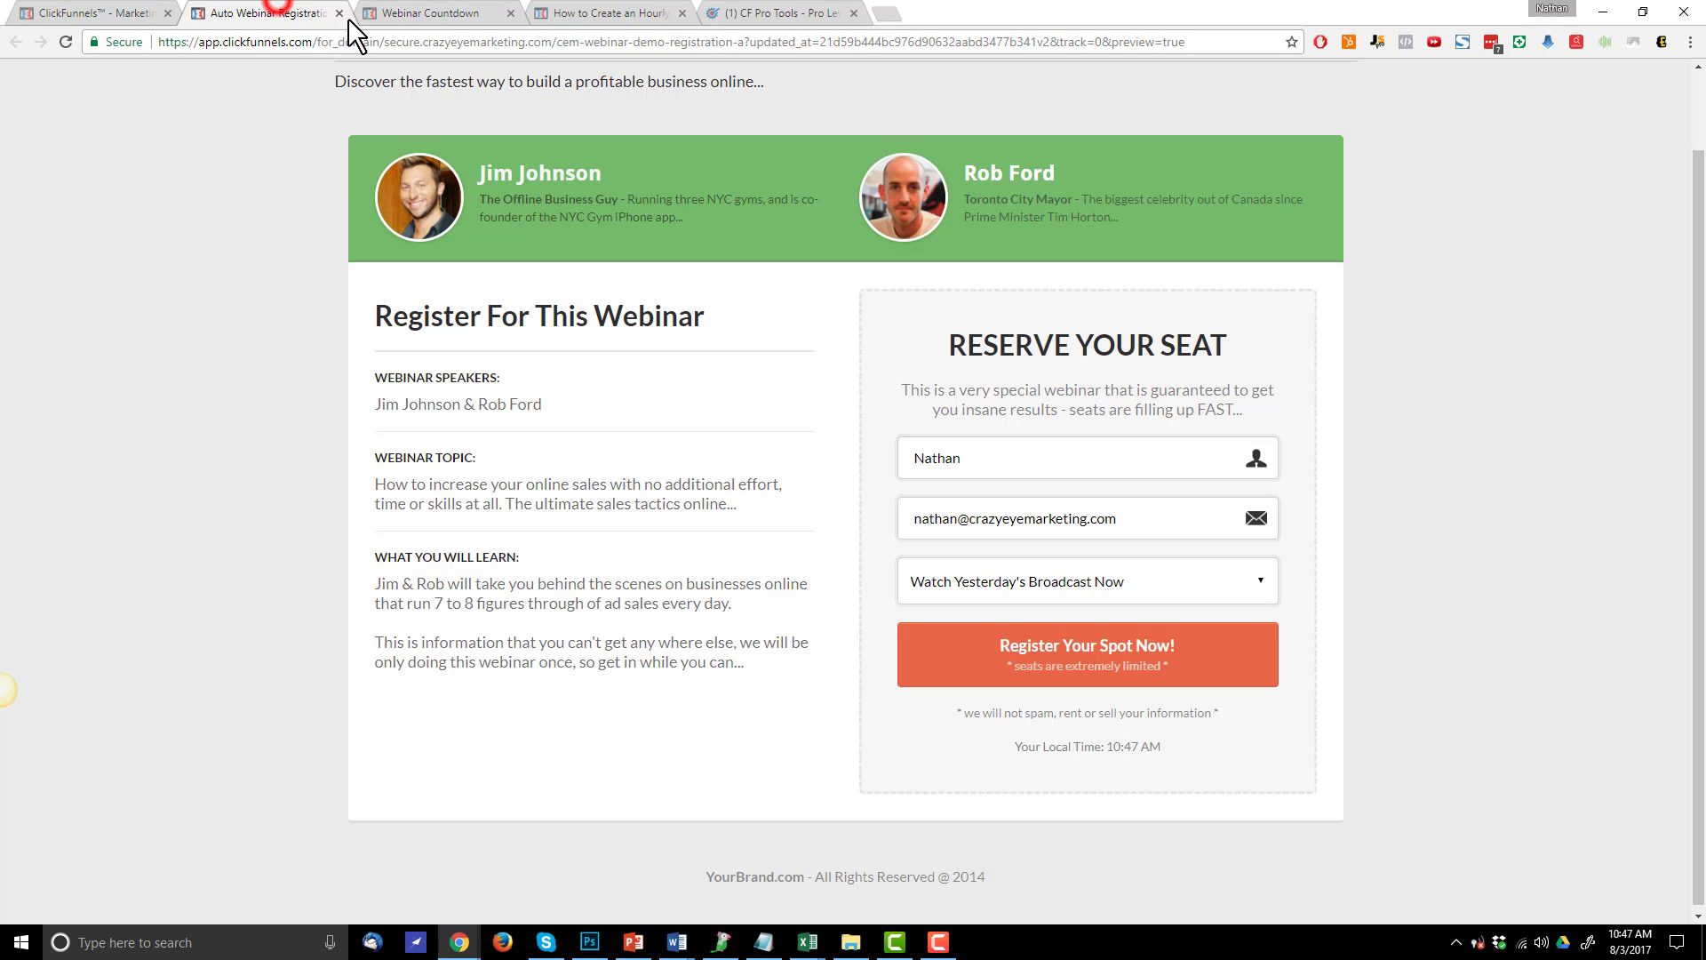
click(1144, 600)
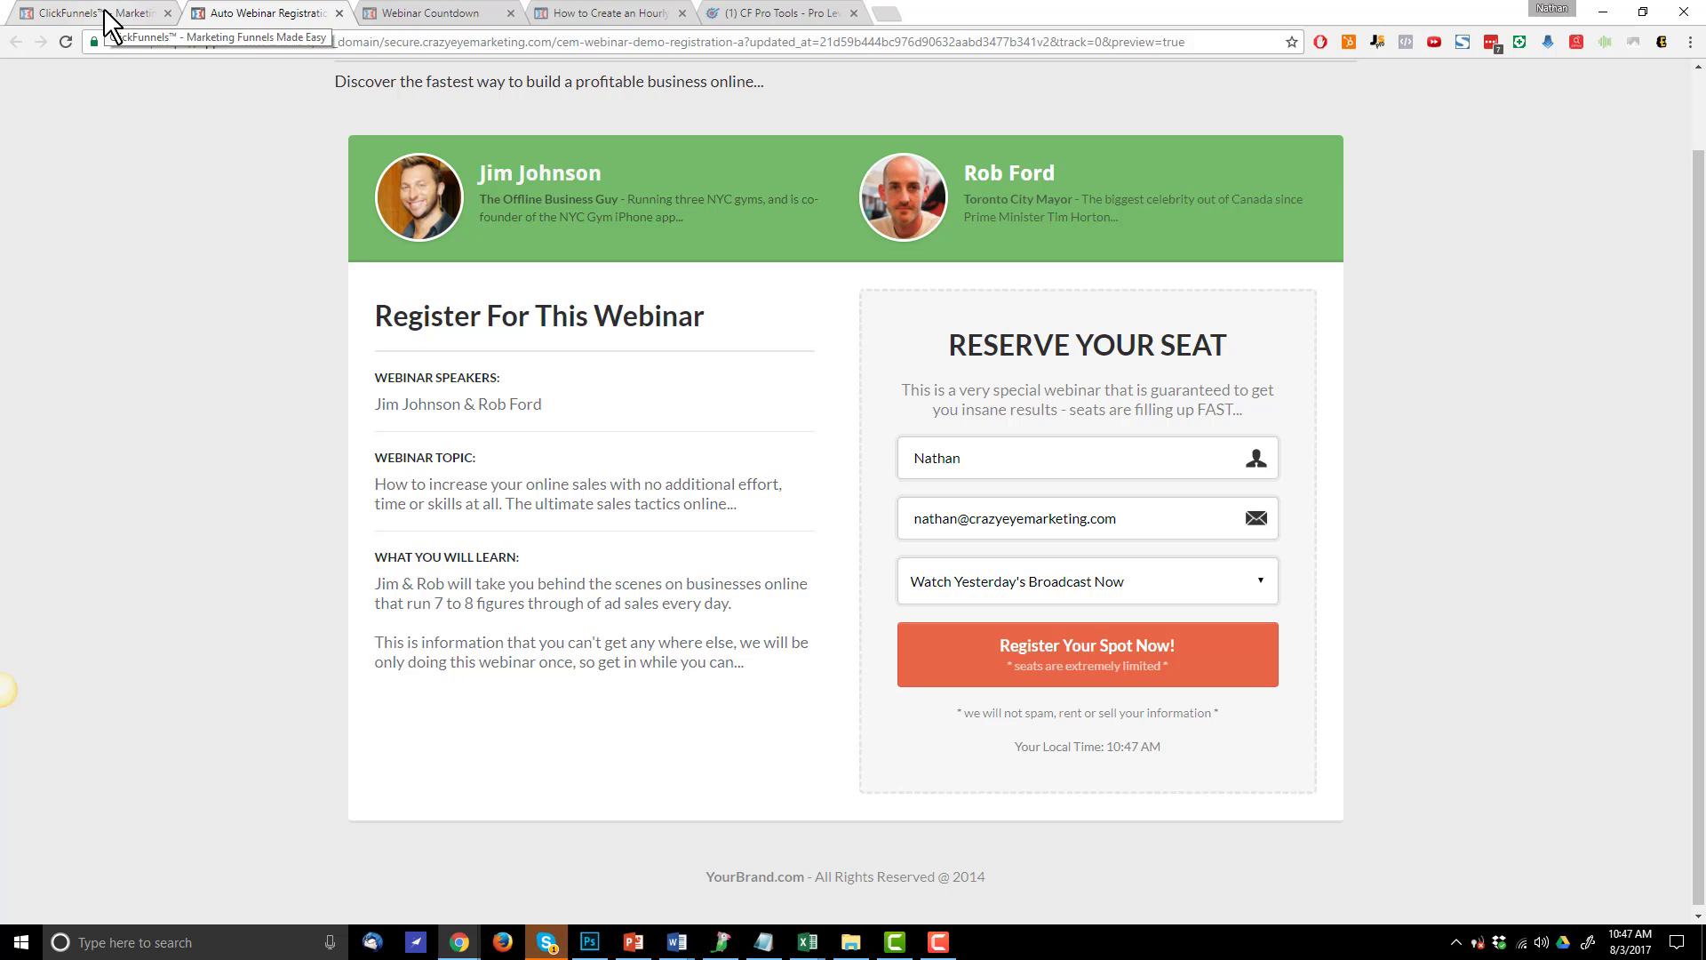
click(1086, 601)
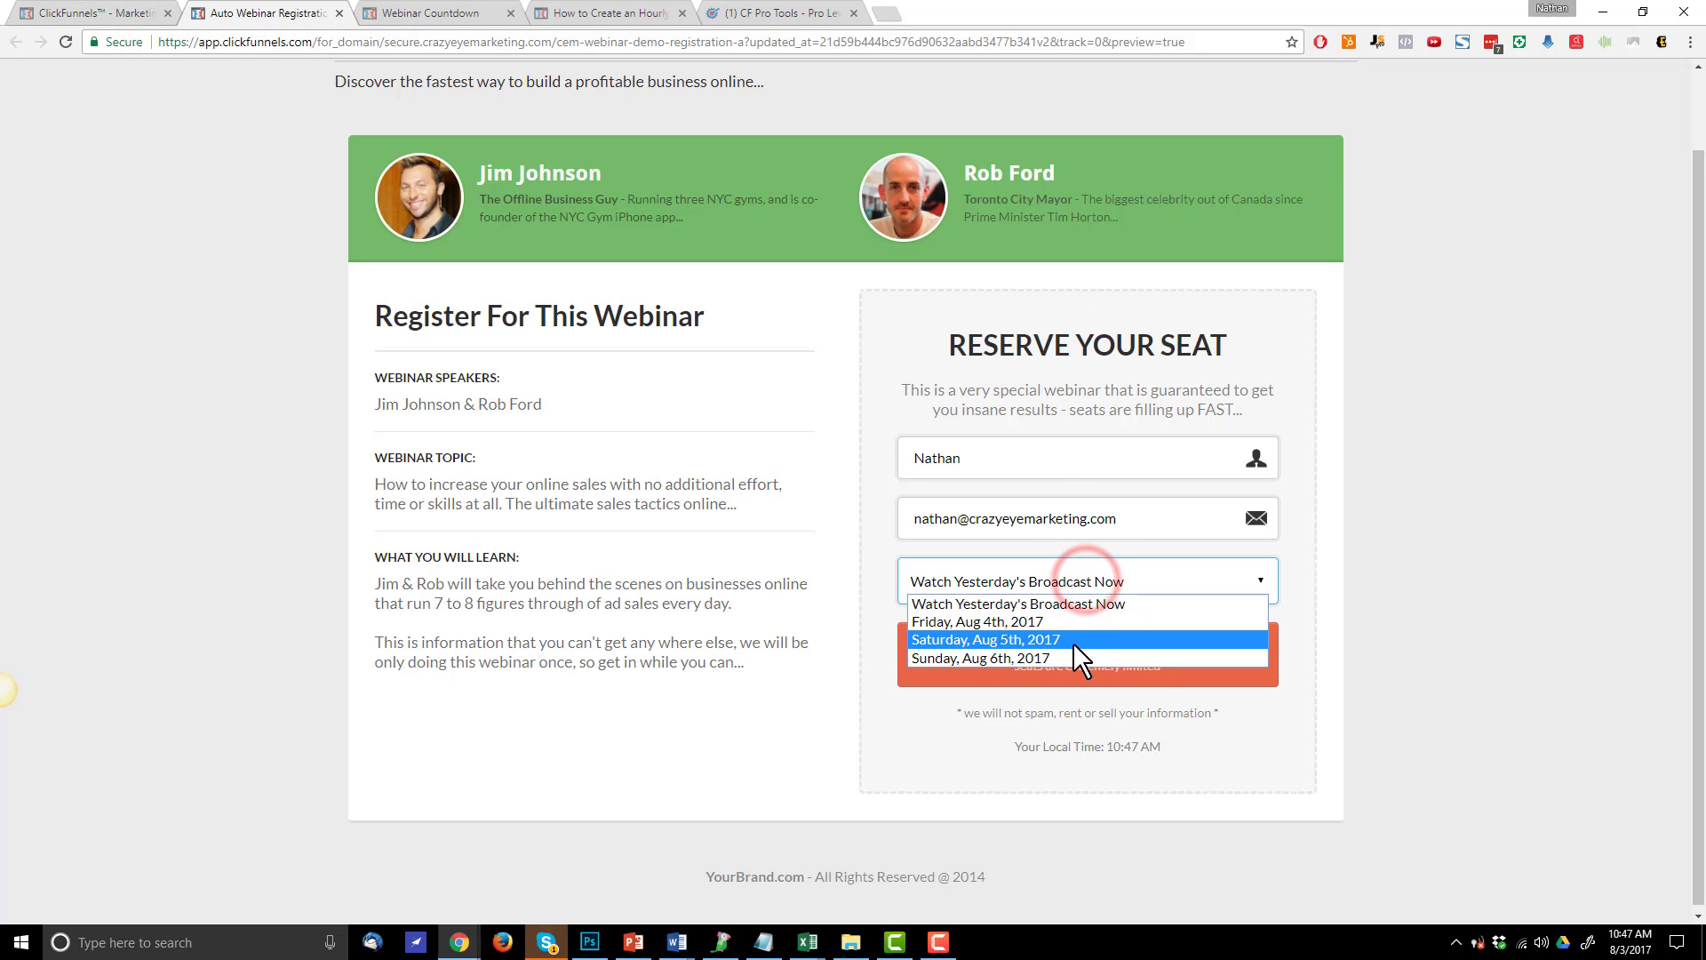
click(1073, 642)
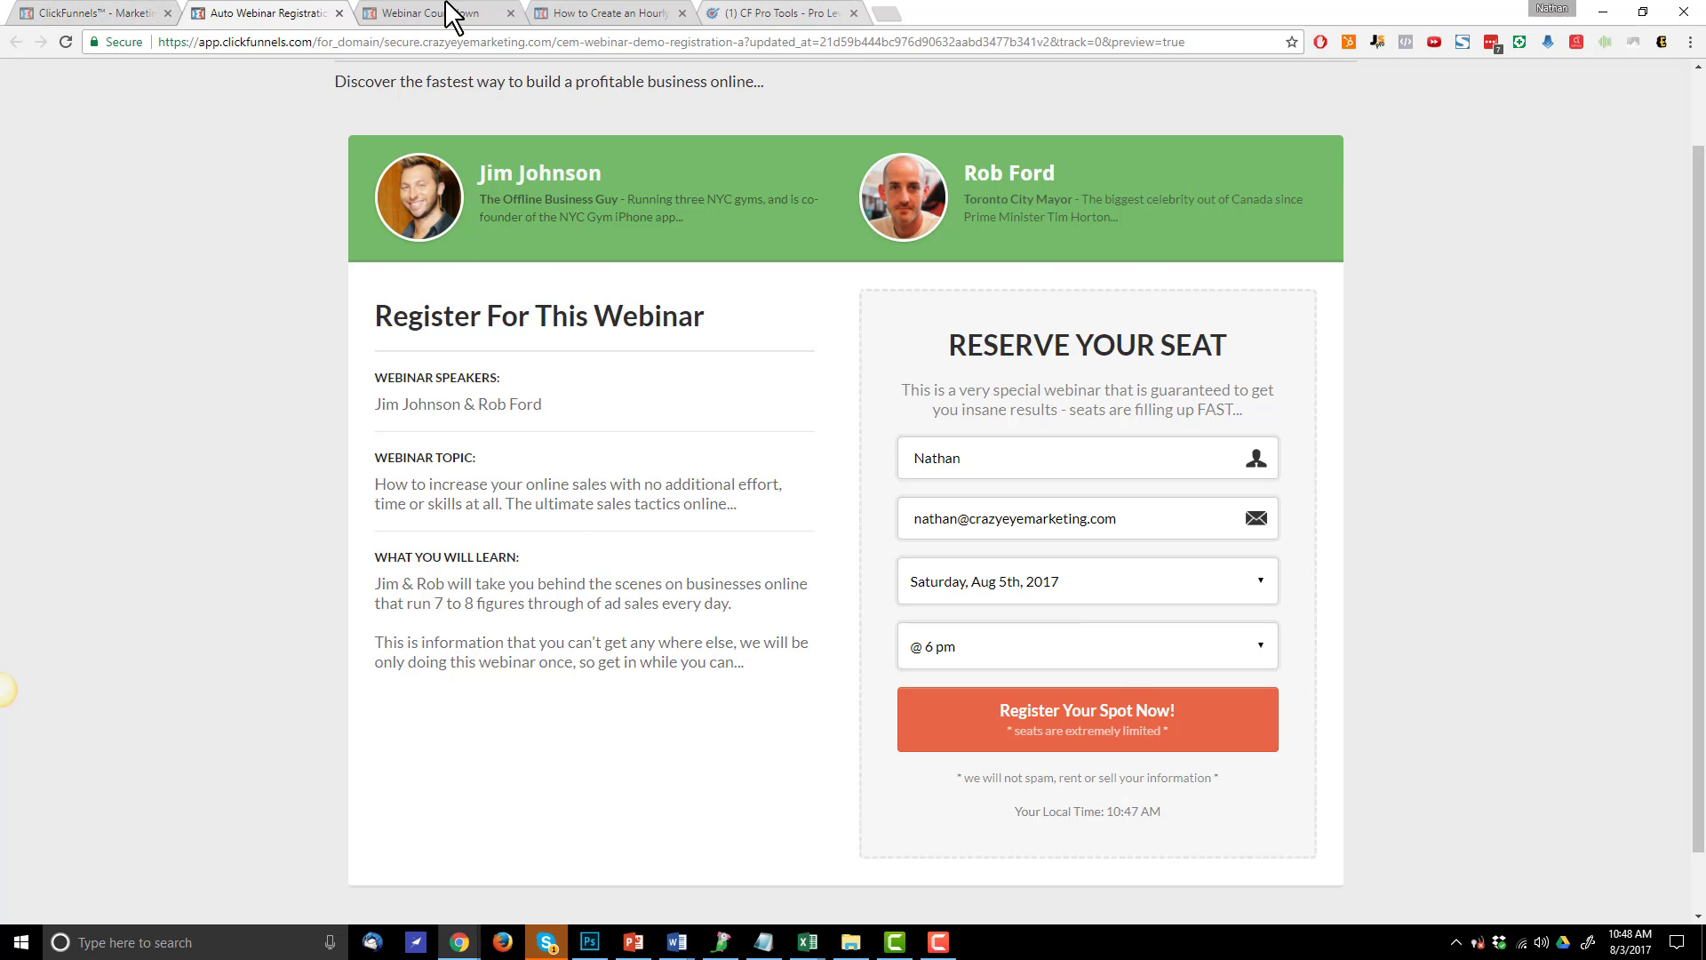
Read through the article How to Create an Hourly Webclass Autowebinar, examining its important note and the code snippets
click(445, 12)
click(593, 16)
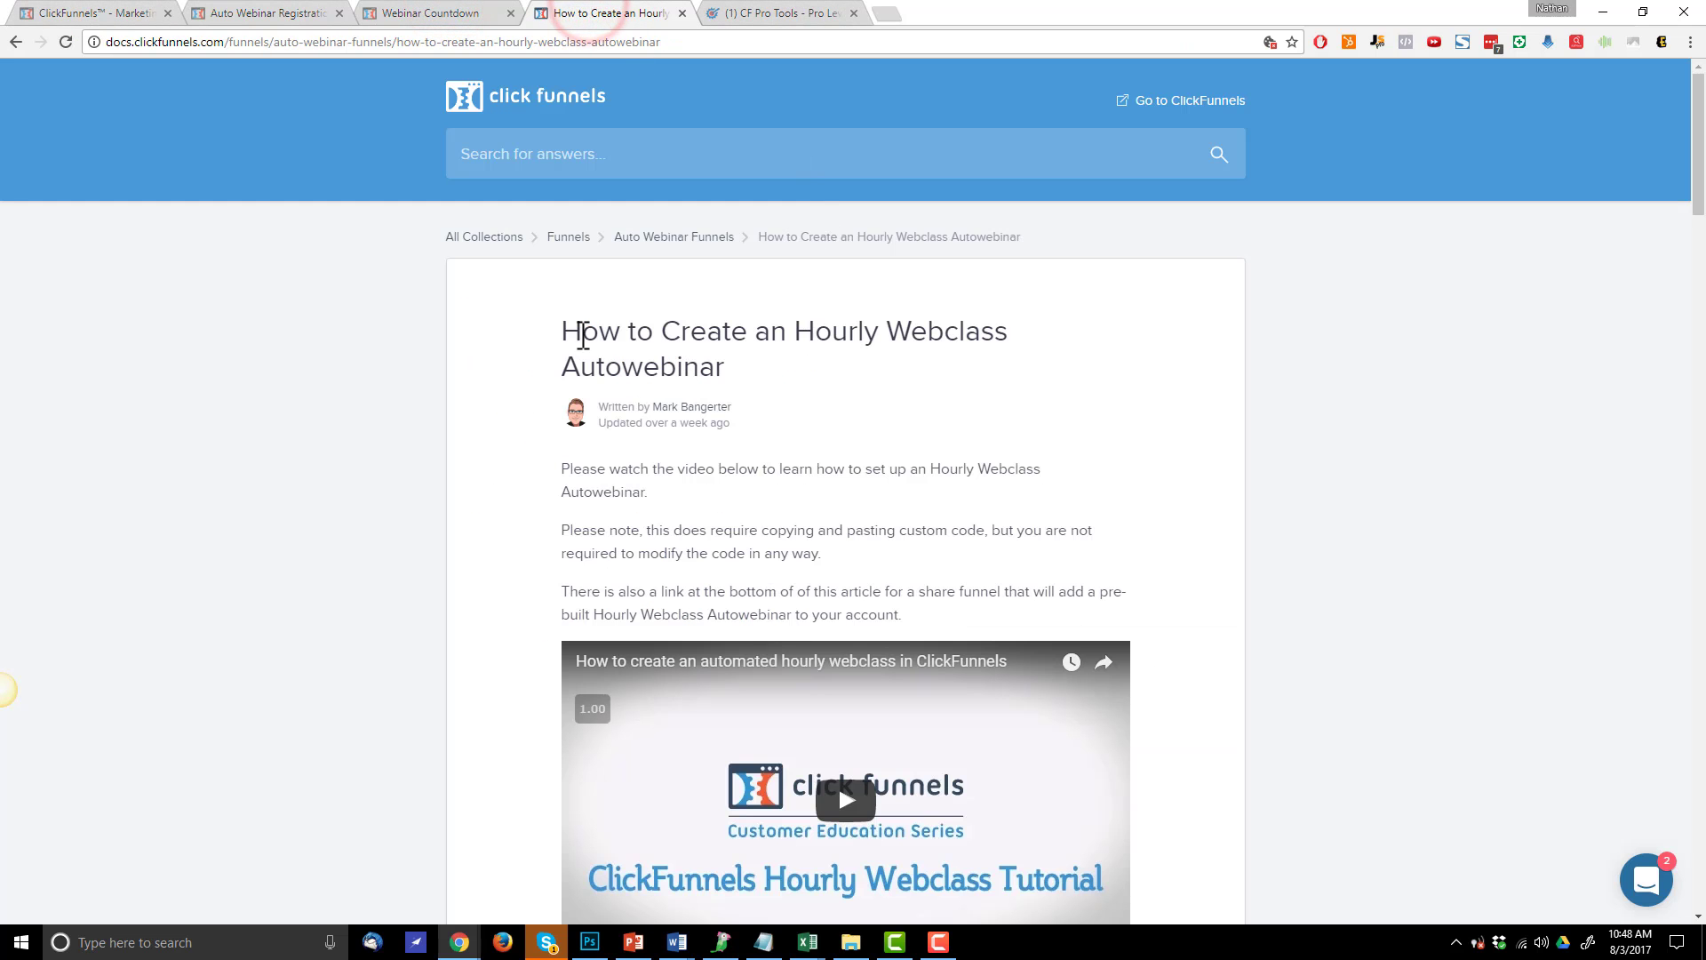
drag(562, 329, 1355, 424)
click(1148, 413)
scroll(977, 373, down, 1)
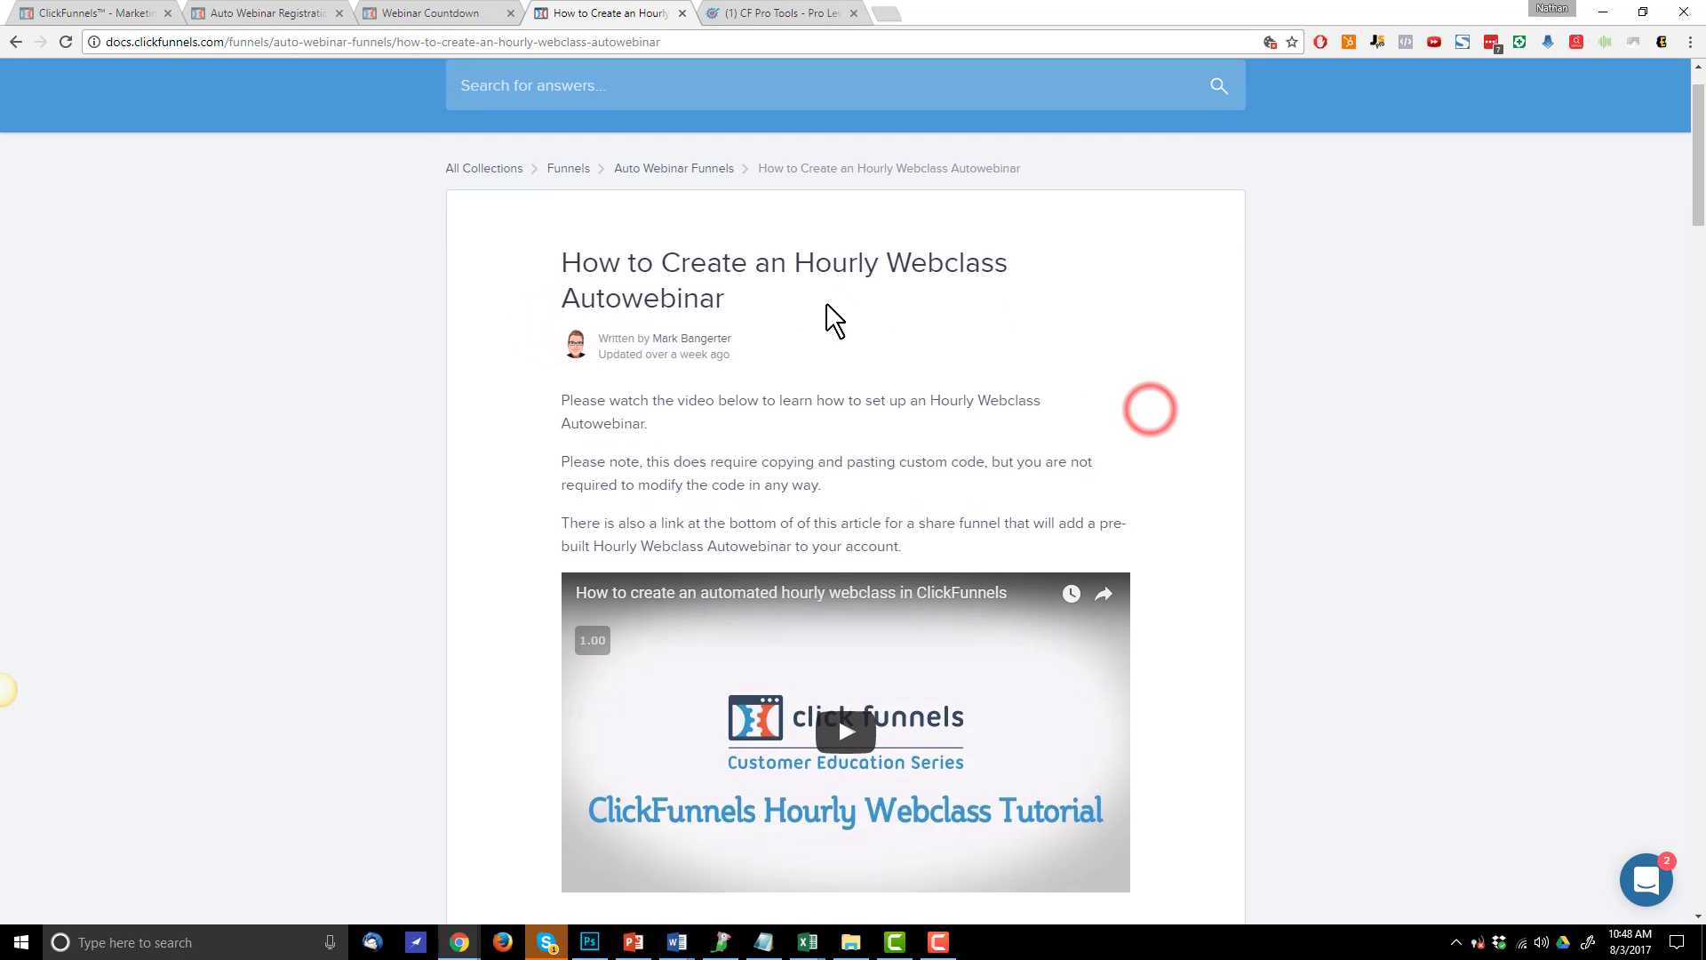
drag(561, 238, 1138, 263)
click(1108, 274)
scroll(747, 240, down, 3)
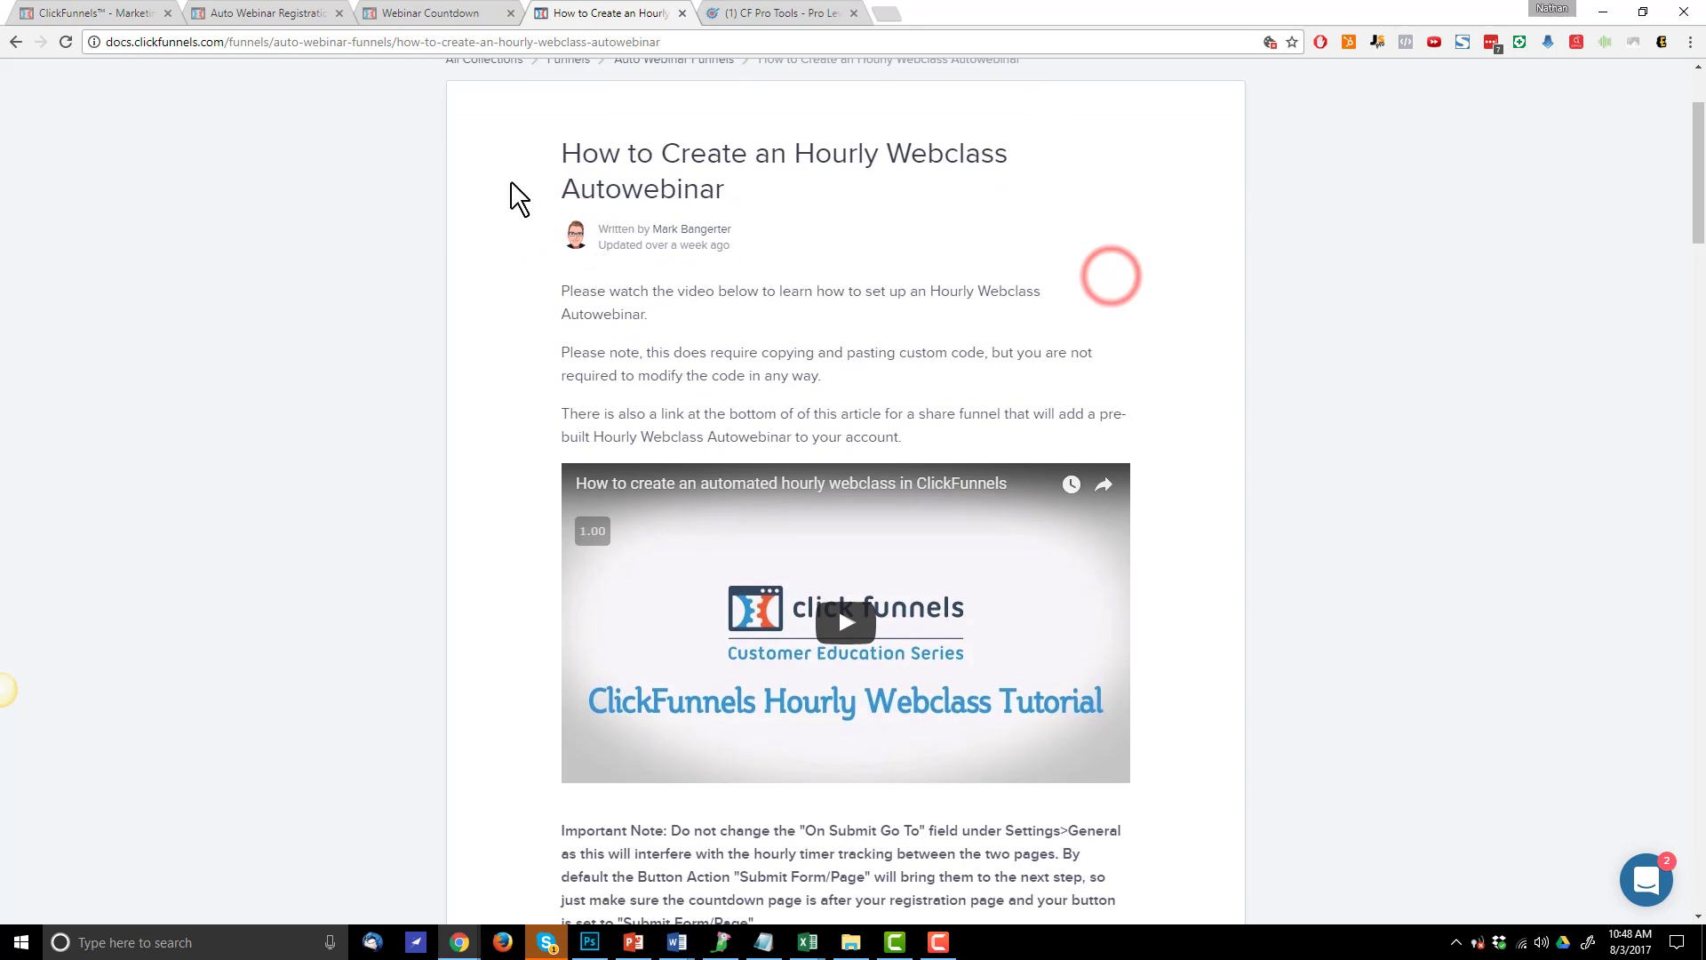
scroll(968, 388, down, 10)
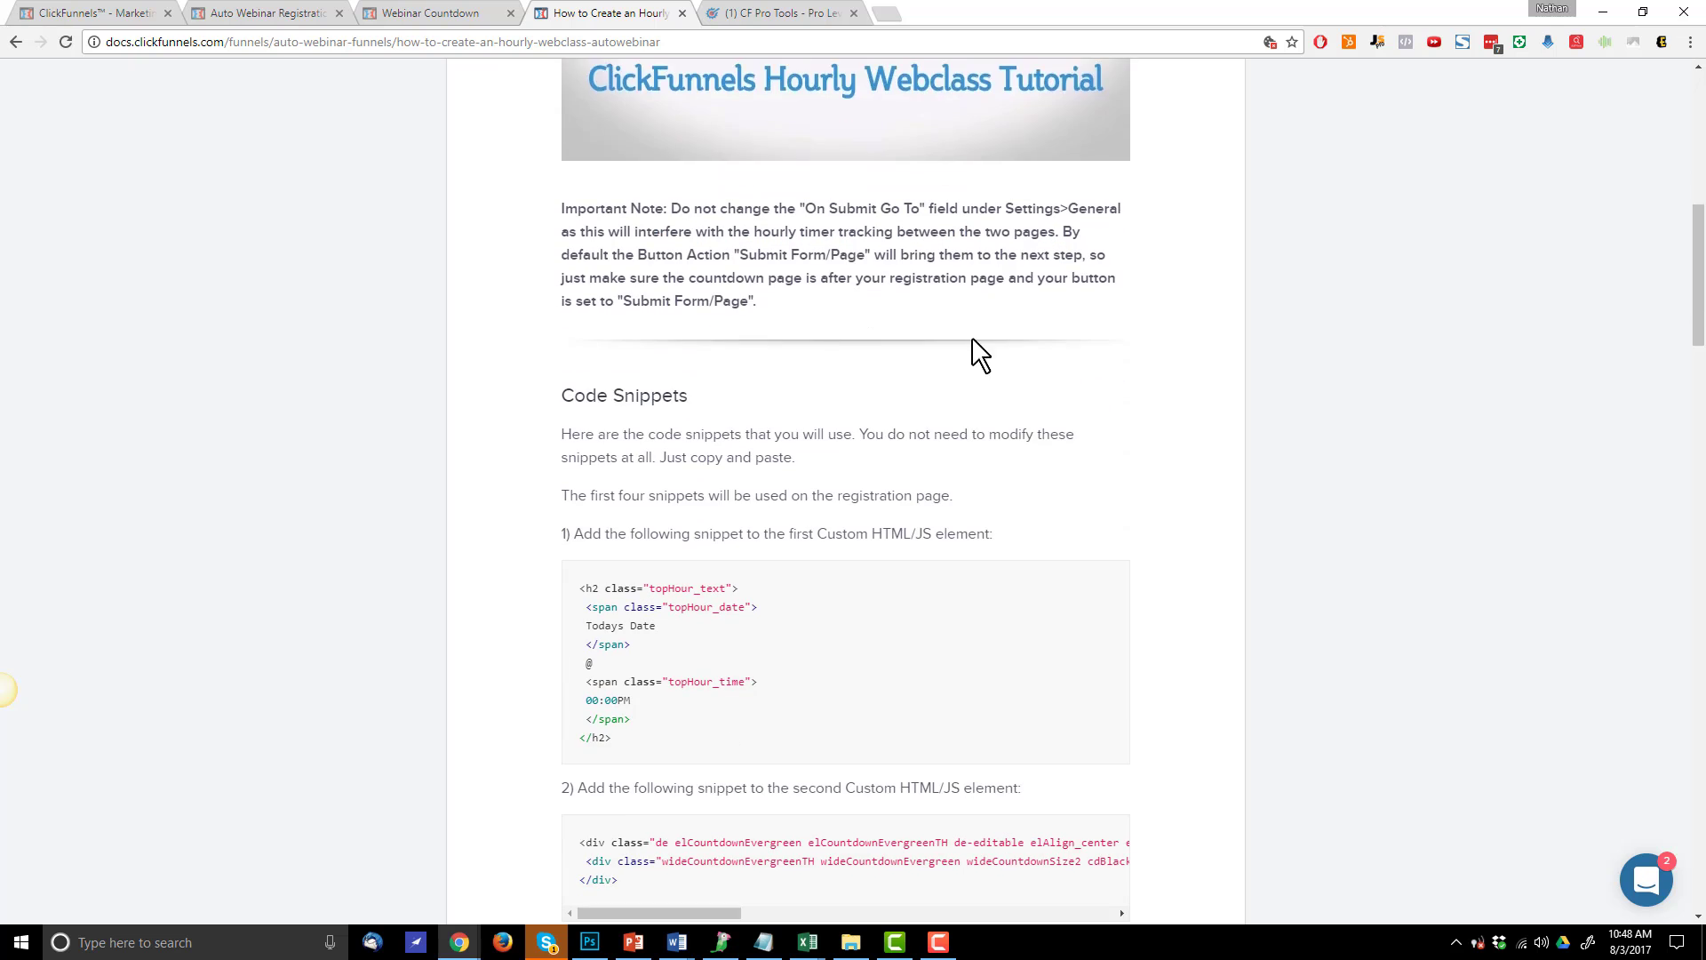
scroll(968, 388, down, 7)
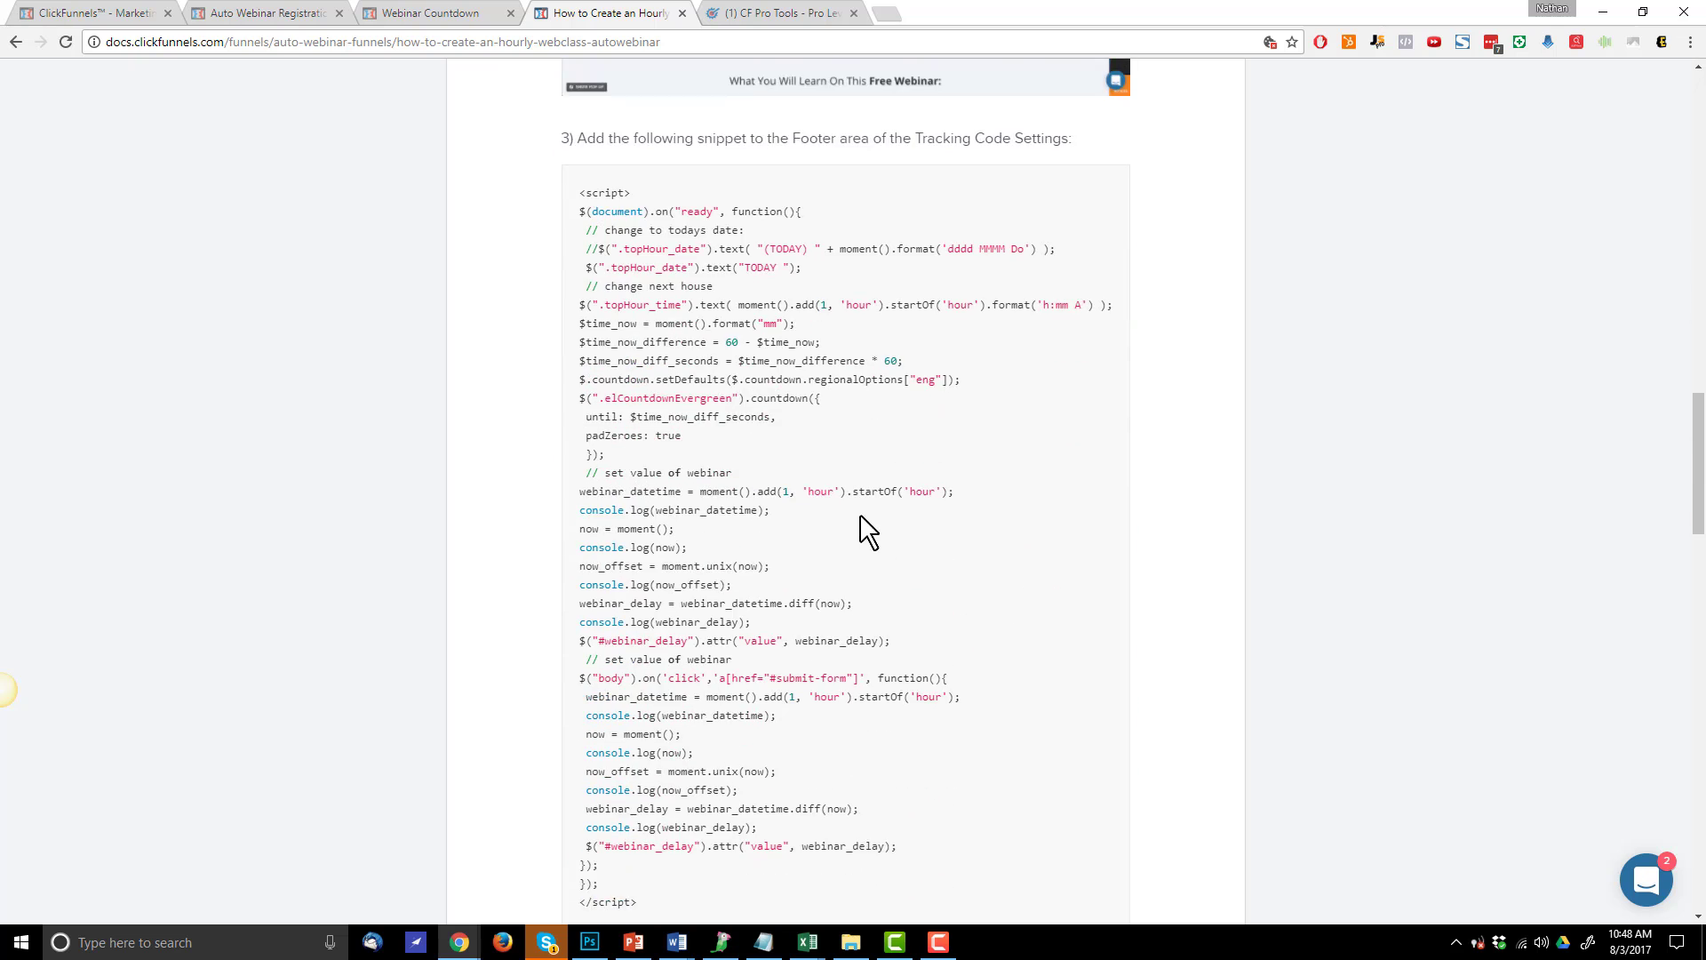
scroll(848, 525, down, 20)
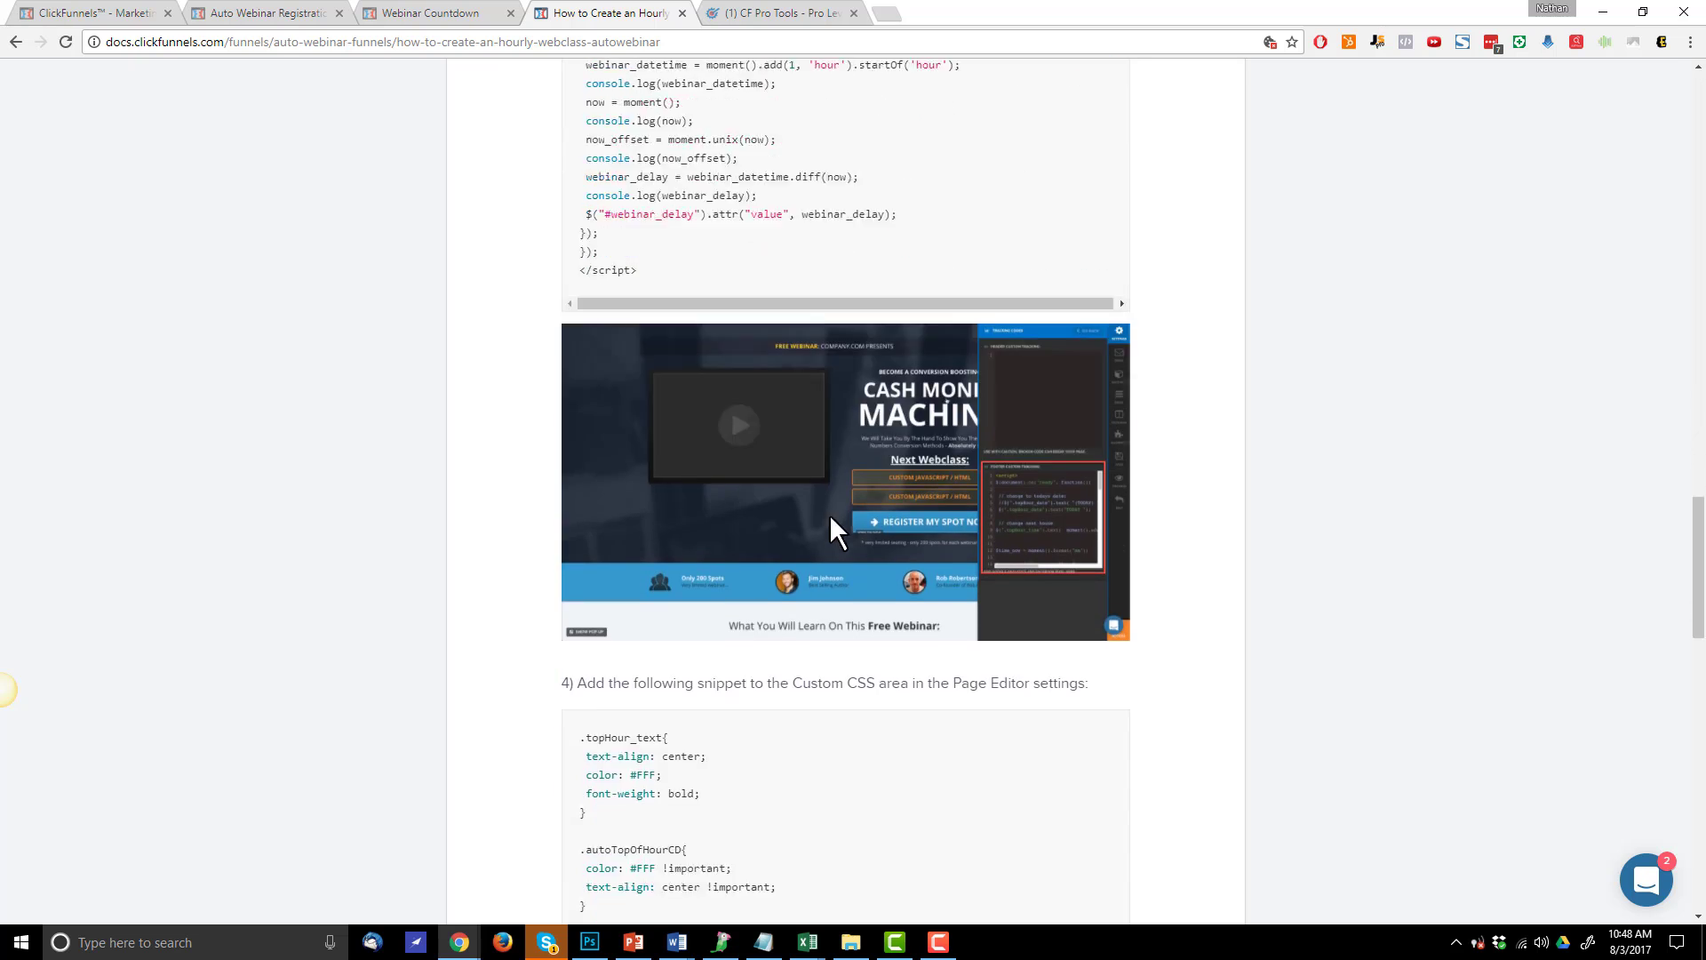
scroll(537, 495, up, 12)
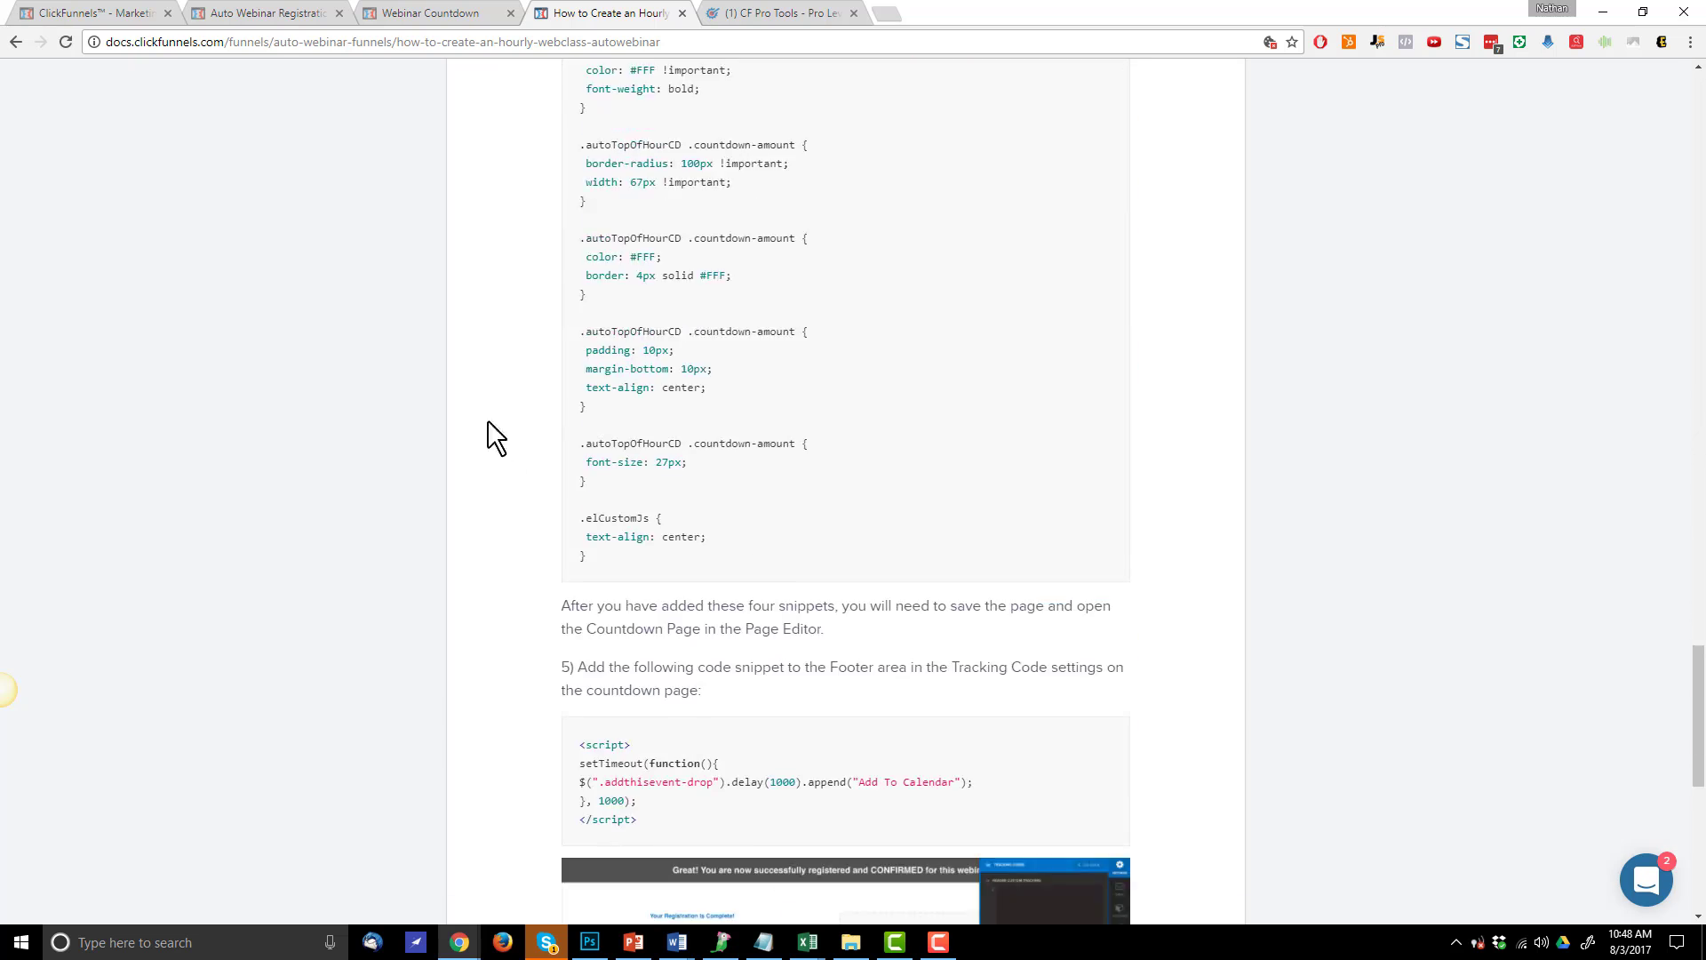
Open the Auto Webinar Registration step's control page in the page editor
click(89, 13)
click(457, 286)
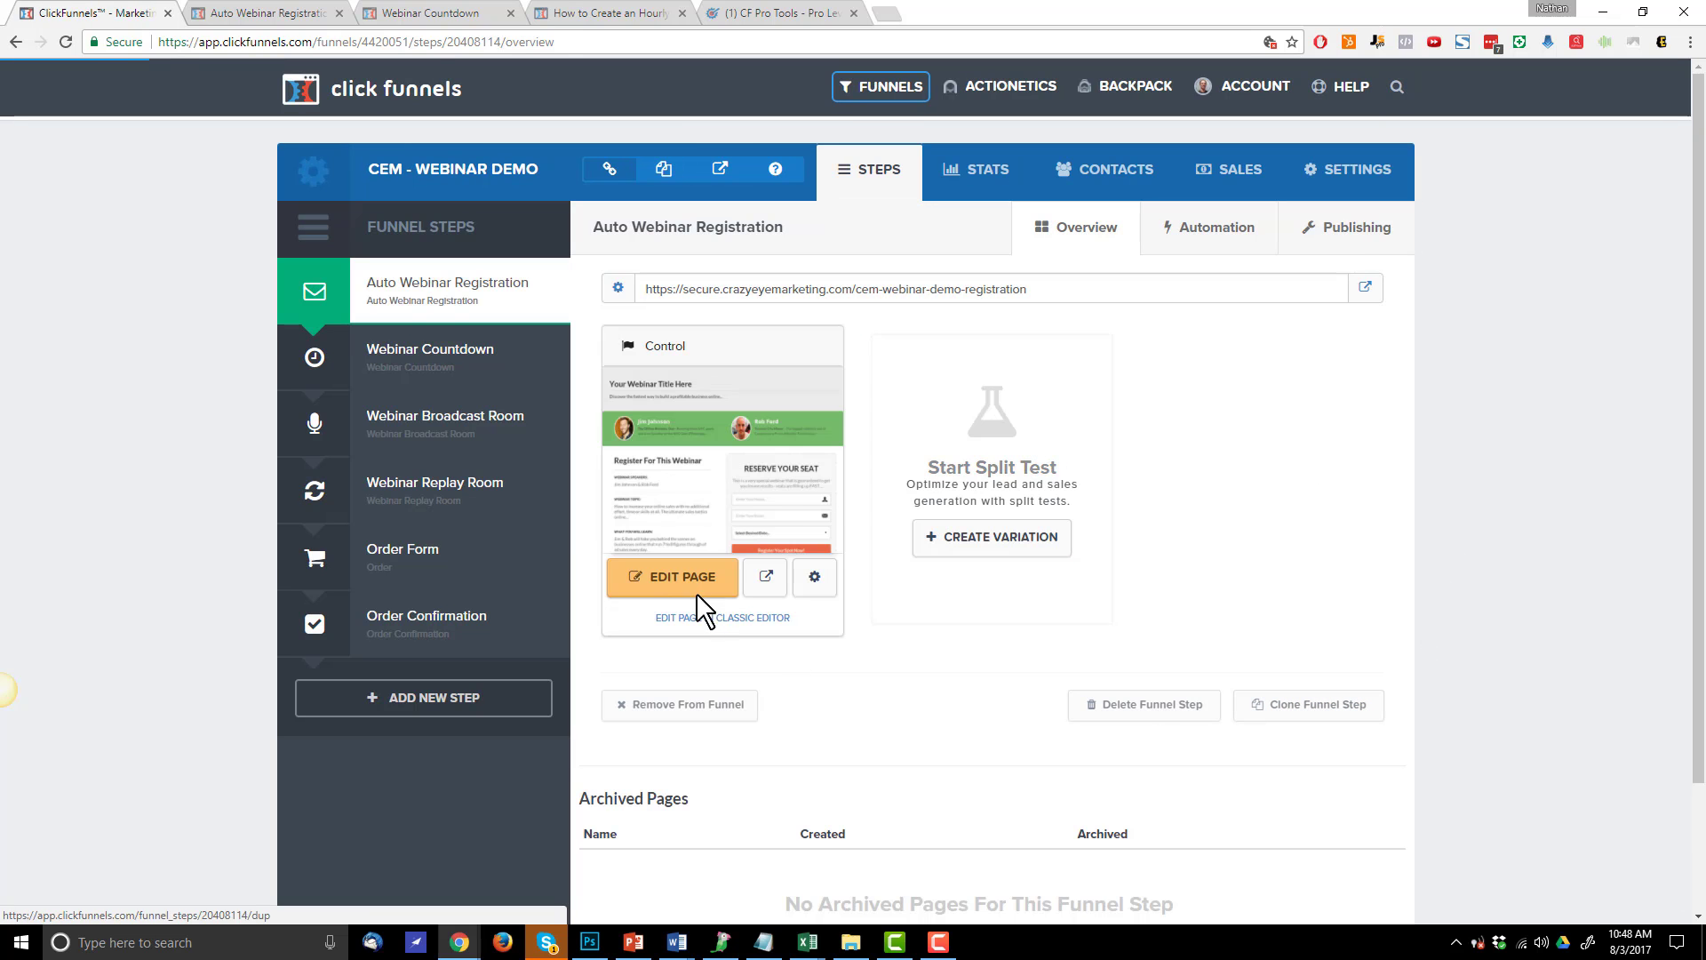
click(701, 589)
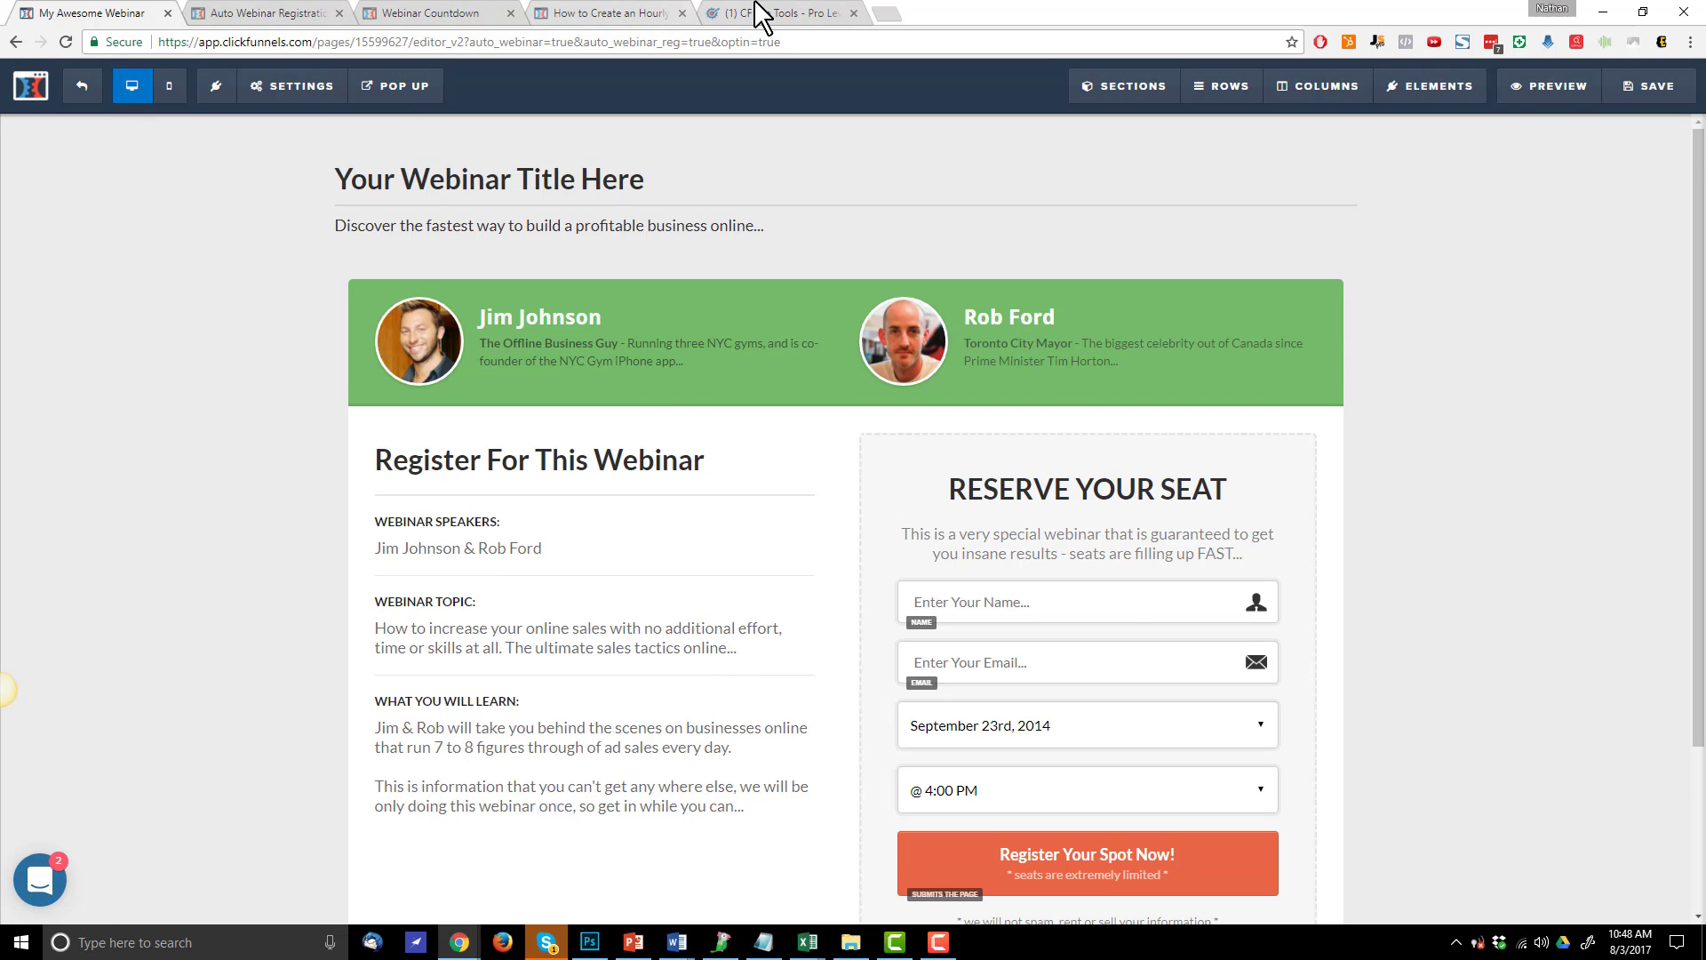
Place the help article's tab beside the page editor's tab and copy the first code snippet, the topHour_text heading
click(647, 12)
drag(546, 14, 204, 13)
scroll(889, 604, up, 20)
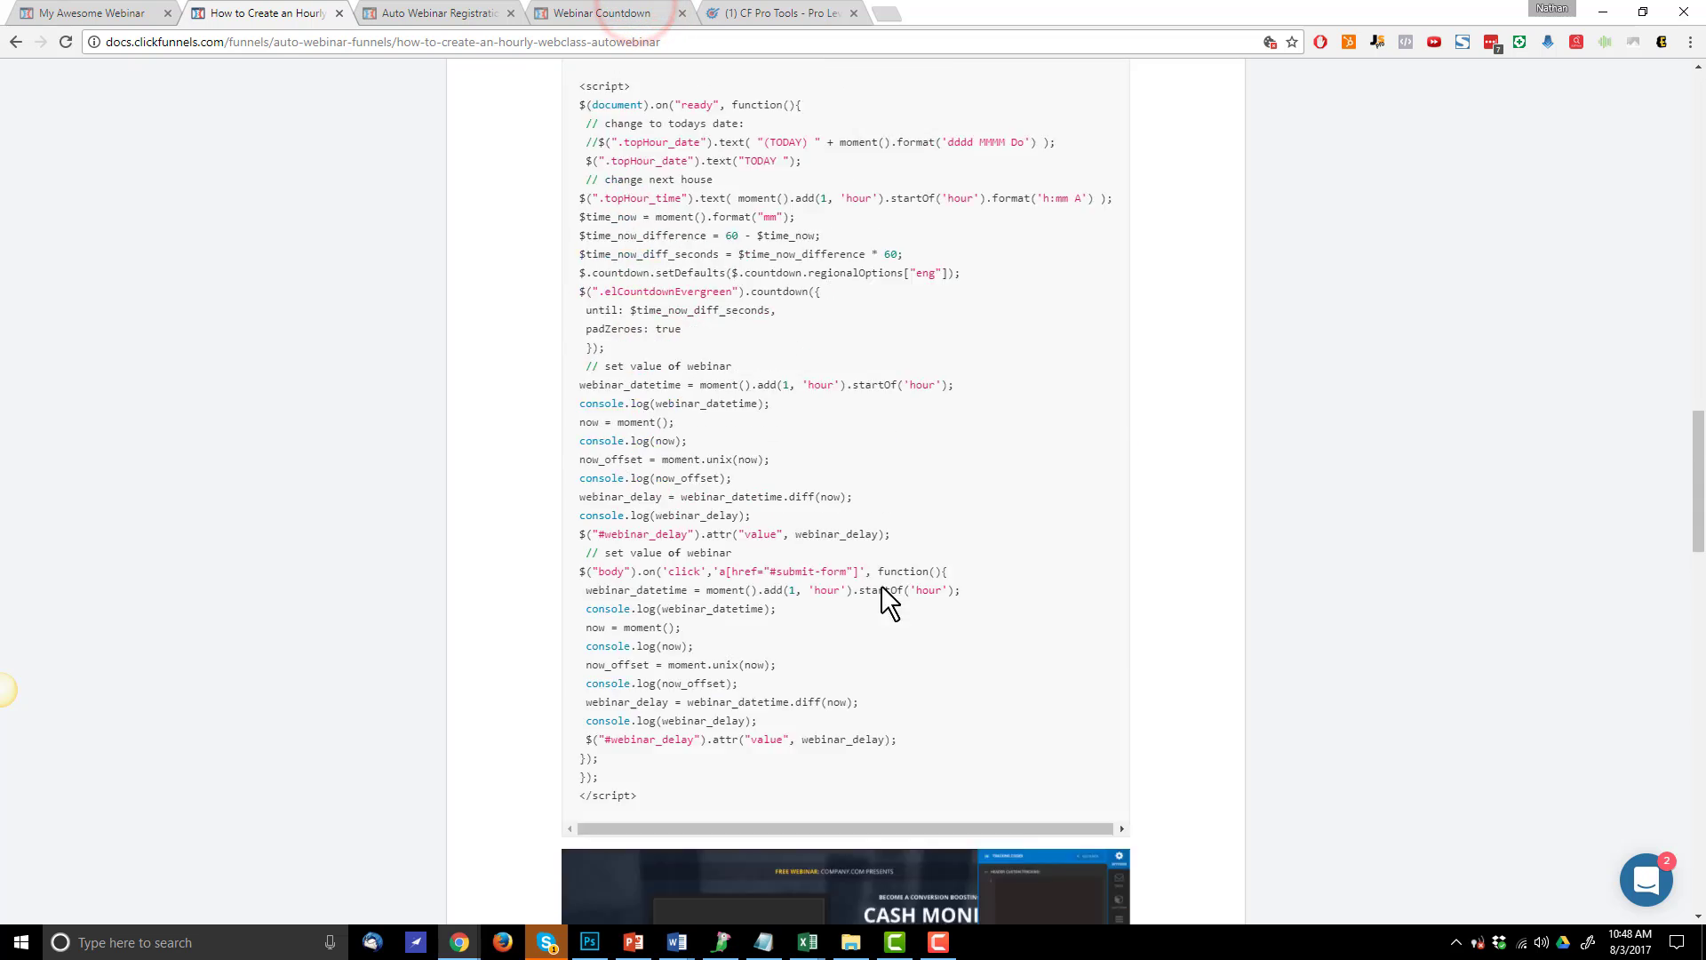
scroll(892, 631, down, 12)
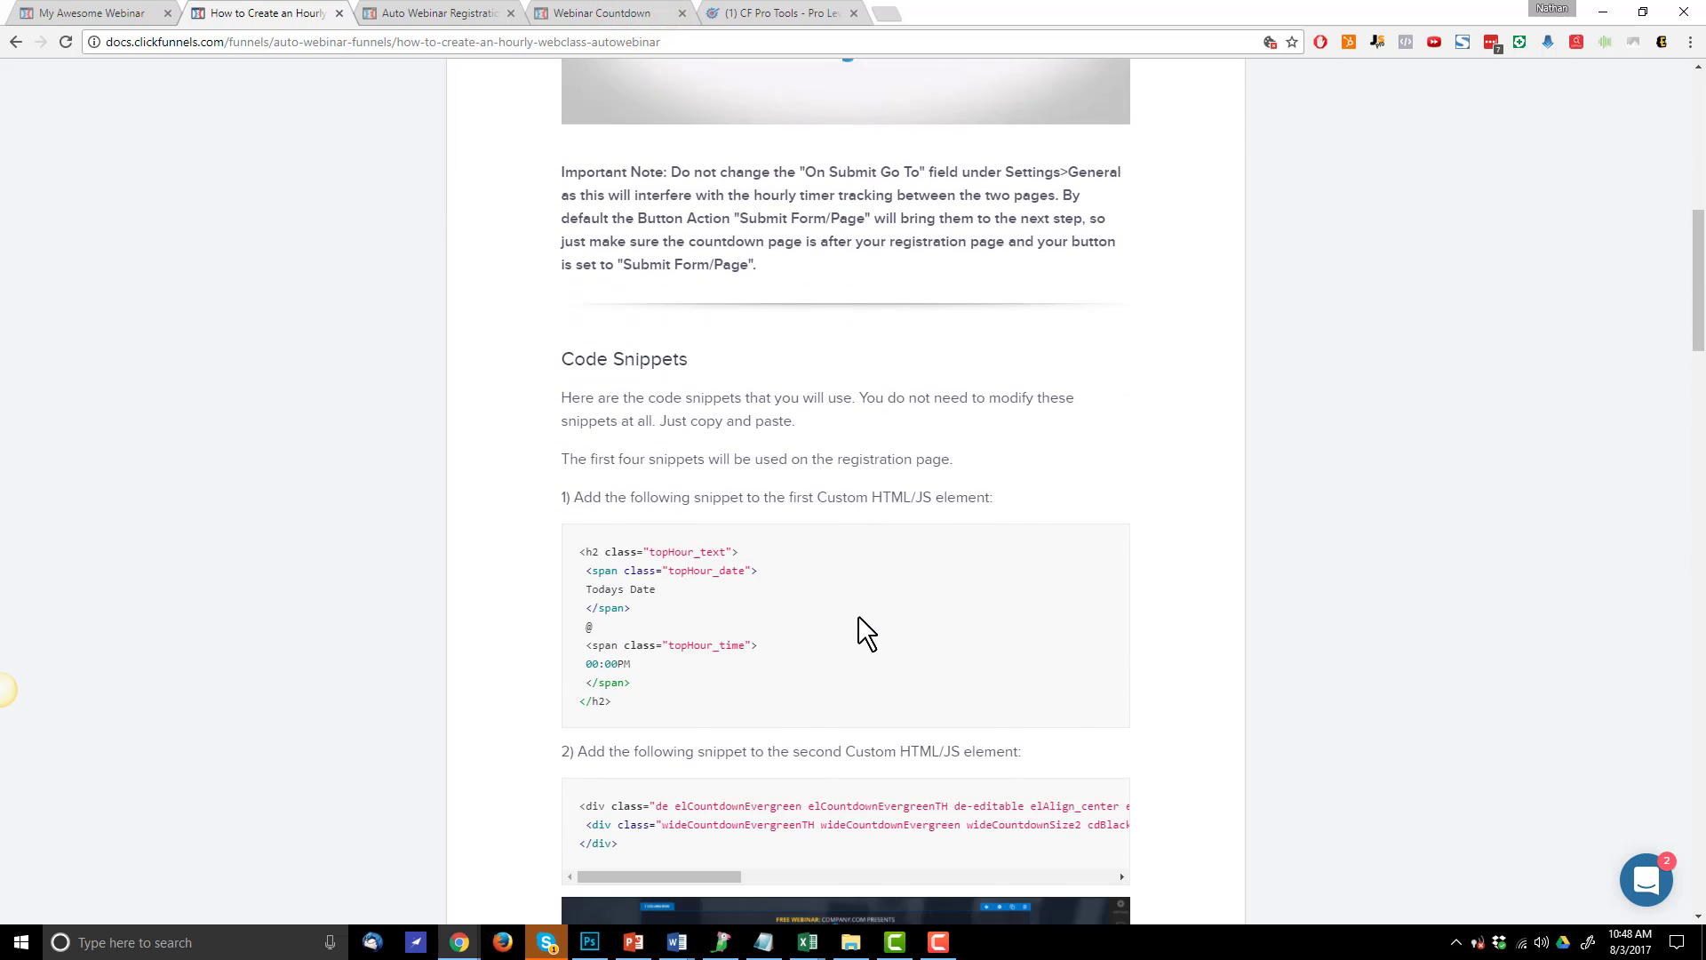
drag(648, 472, 580, 327)
Add a Custom JavaScript / HTML element to the registration page's form, directly below the 4:00 PM time dropdown
click(73, 13)
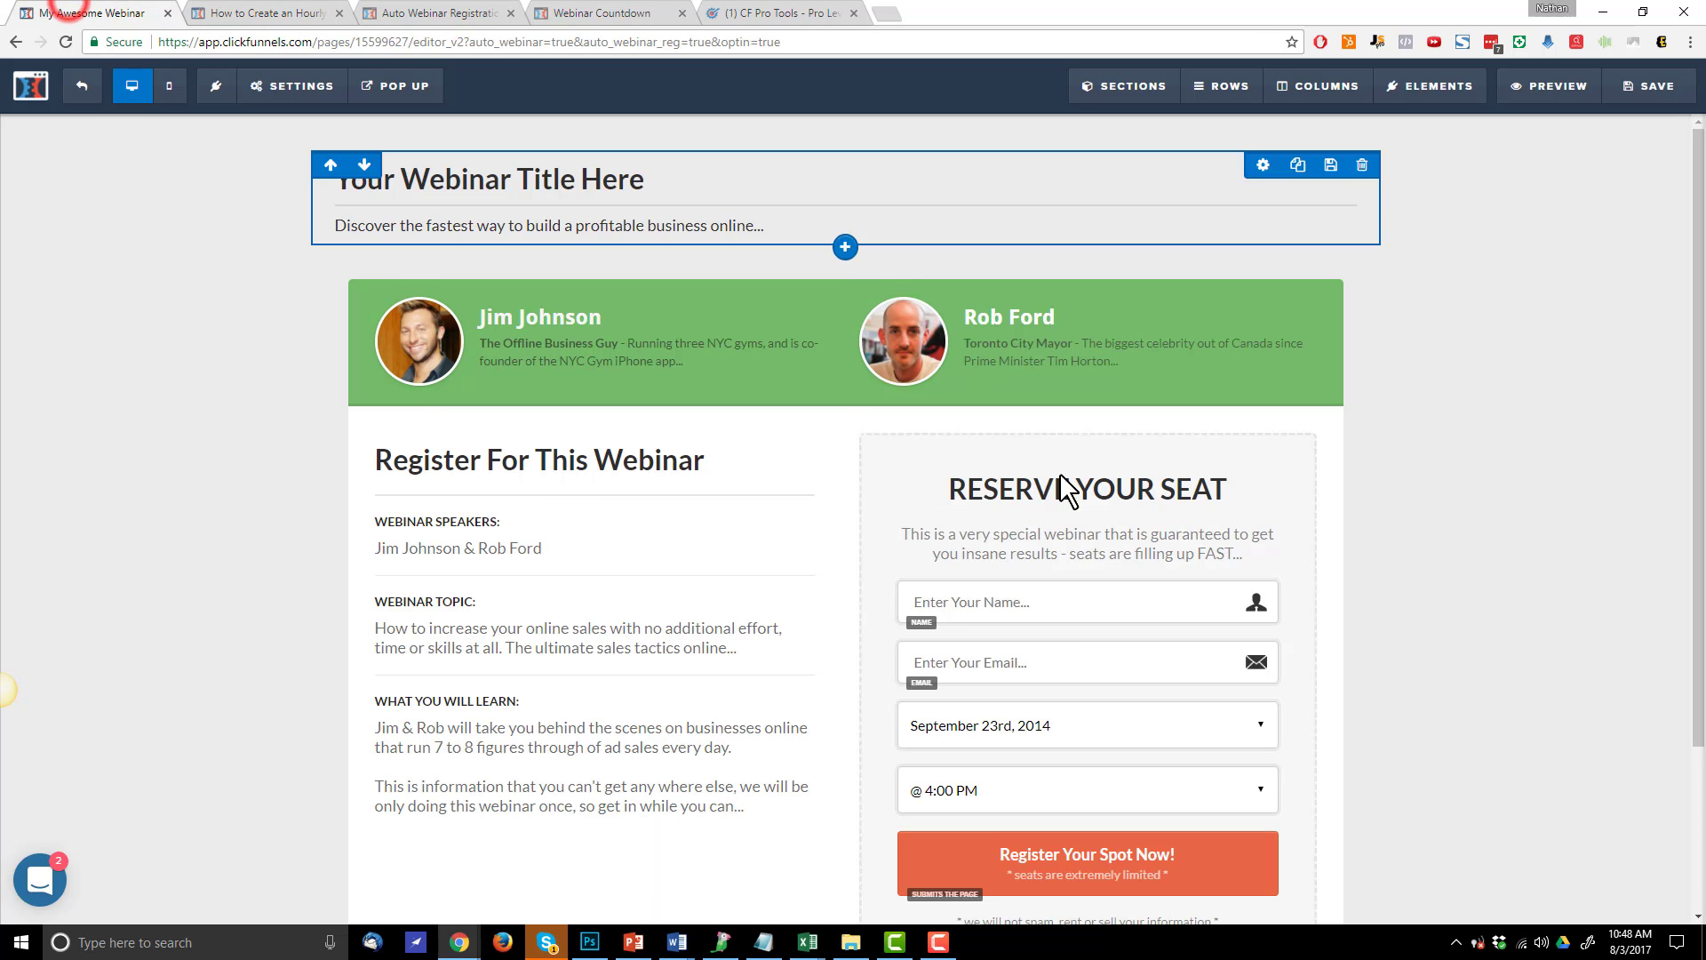
scroll(1075, 533, down, 2)
click(1089, 600)
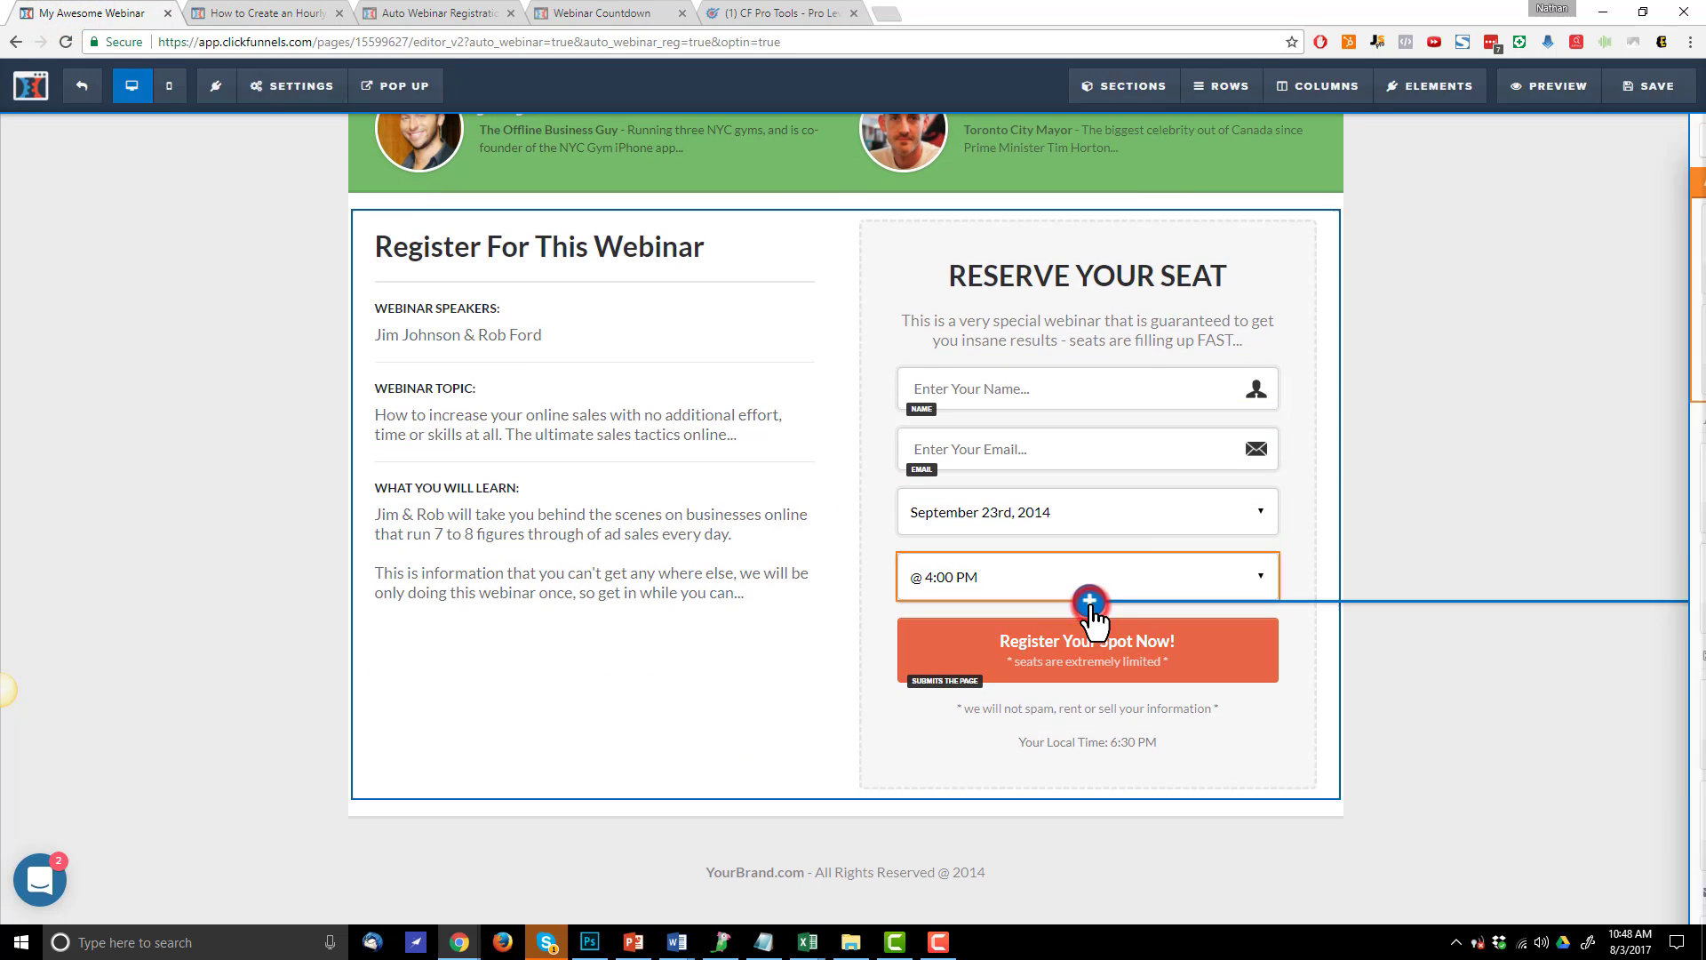
scroll(1408, 569, down, 10)
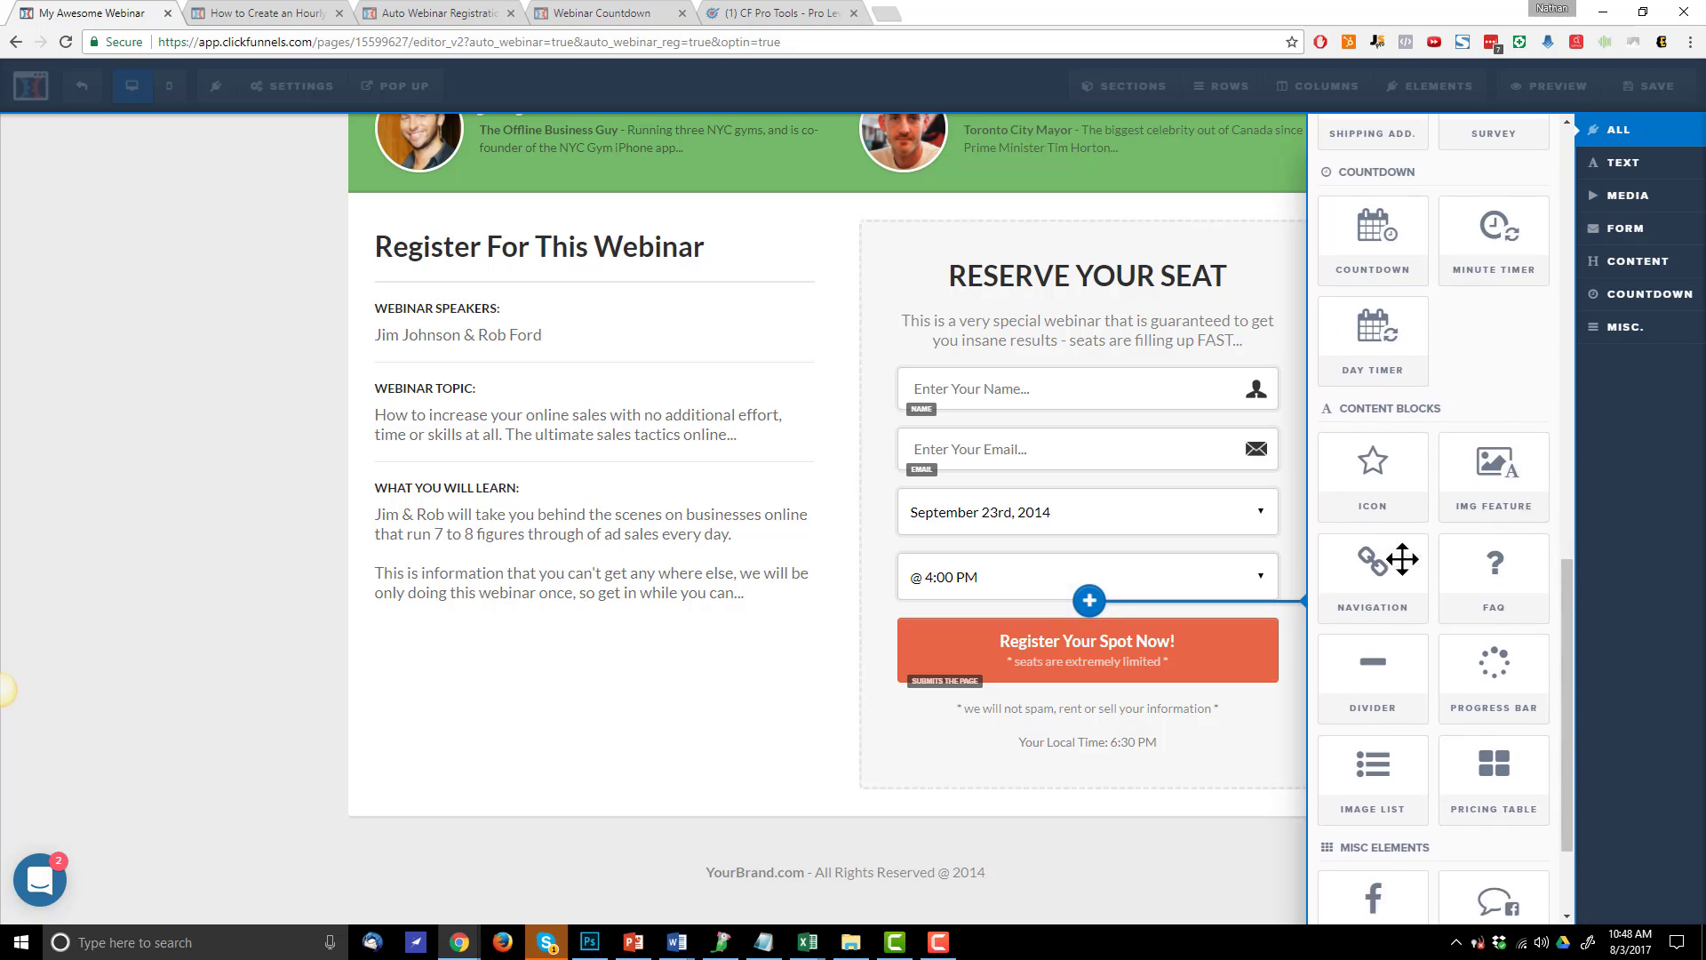
click(1508, 853)
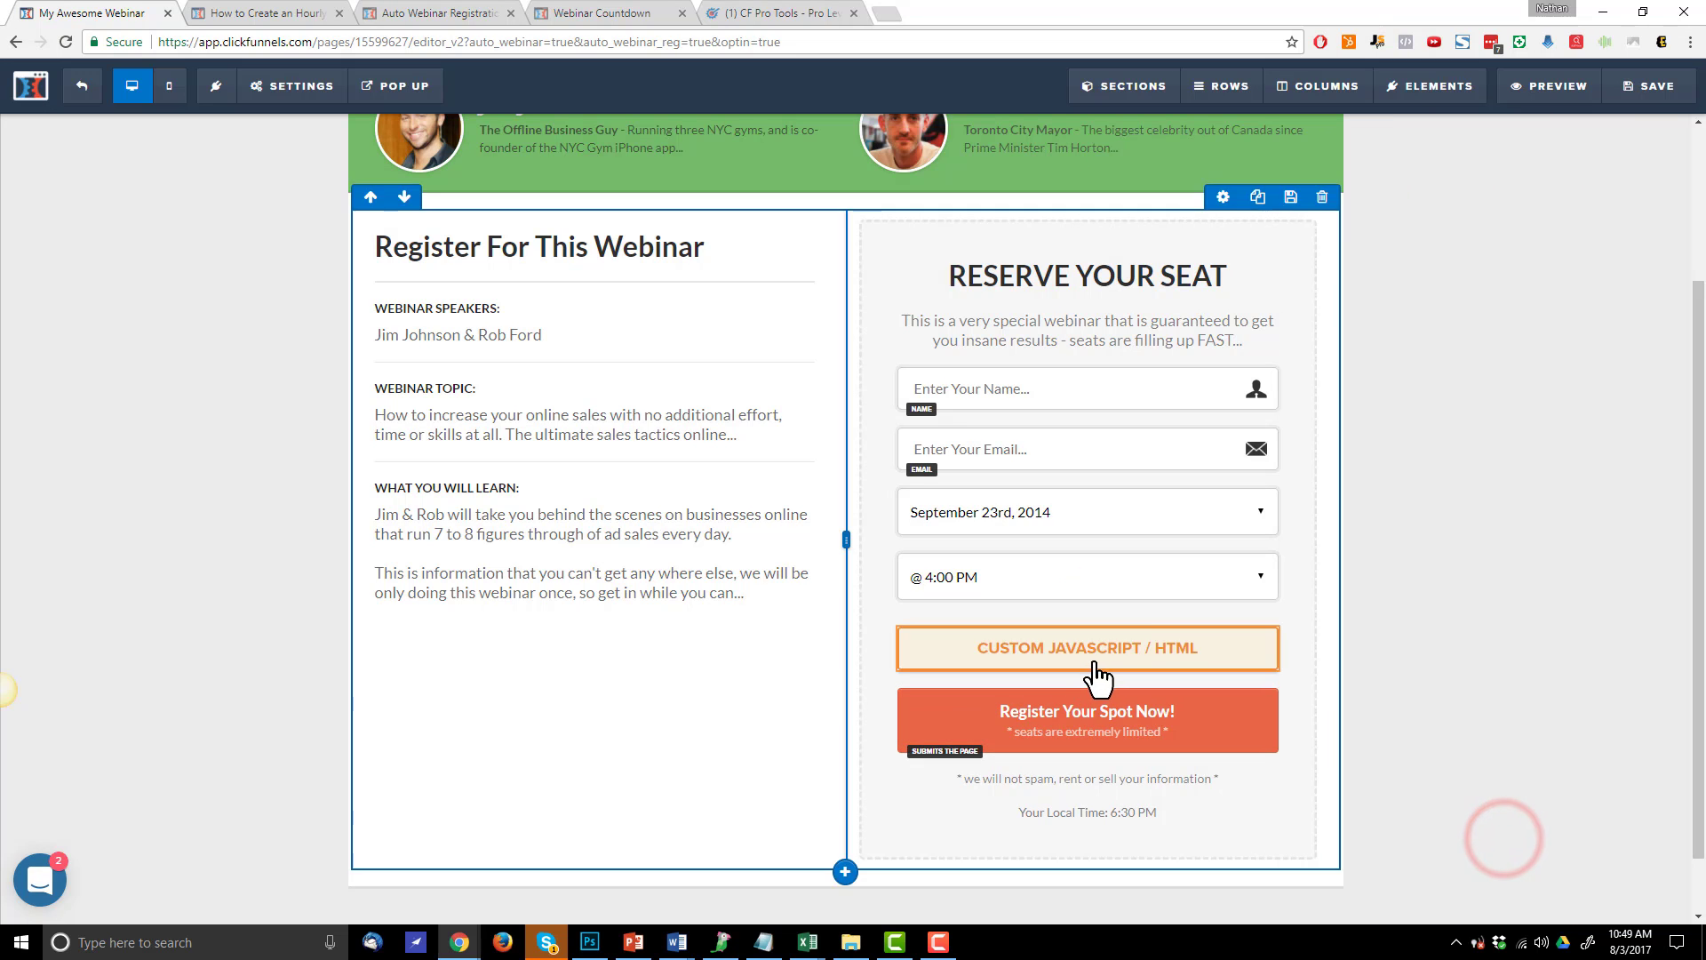
Paste the topHour_text snippet into the new Custom JavaScript / HTML element's code and close the code editor
click(1106, 657)
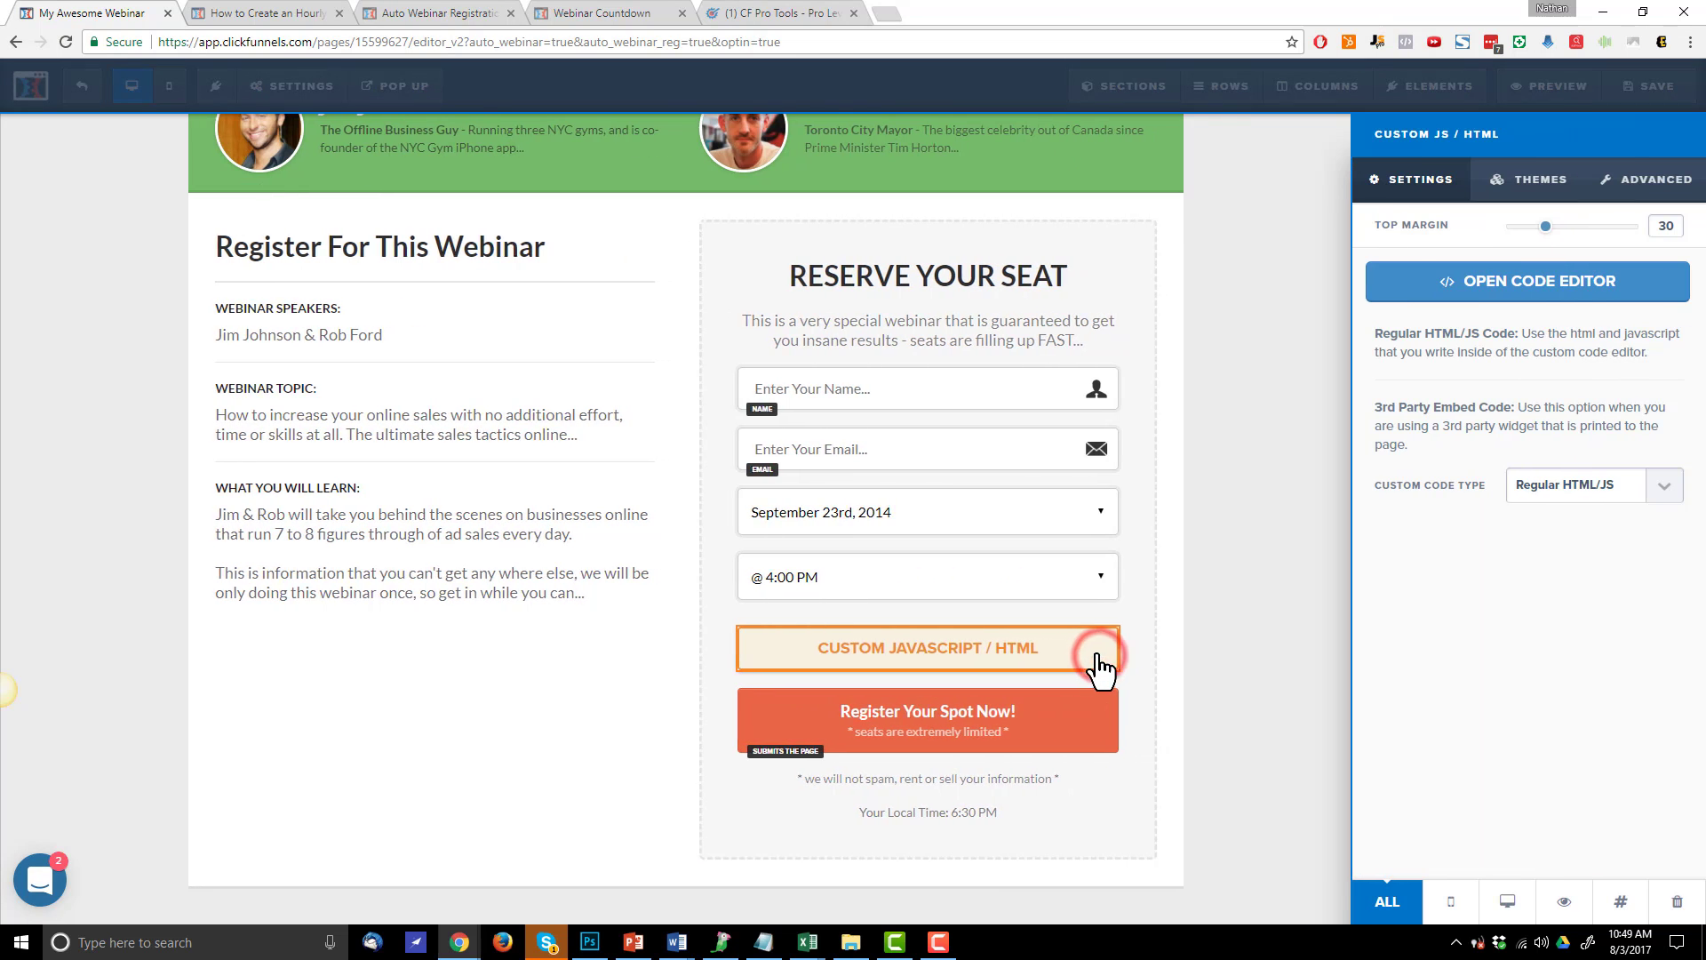
click(1533, 286)
click(709, 317)
key(ctrl+v)
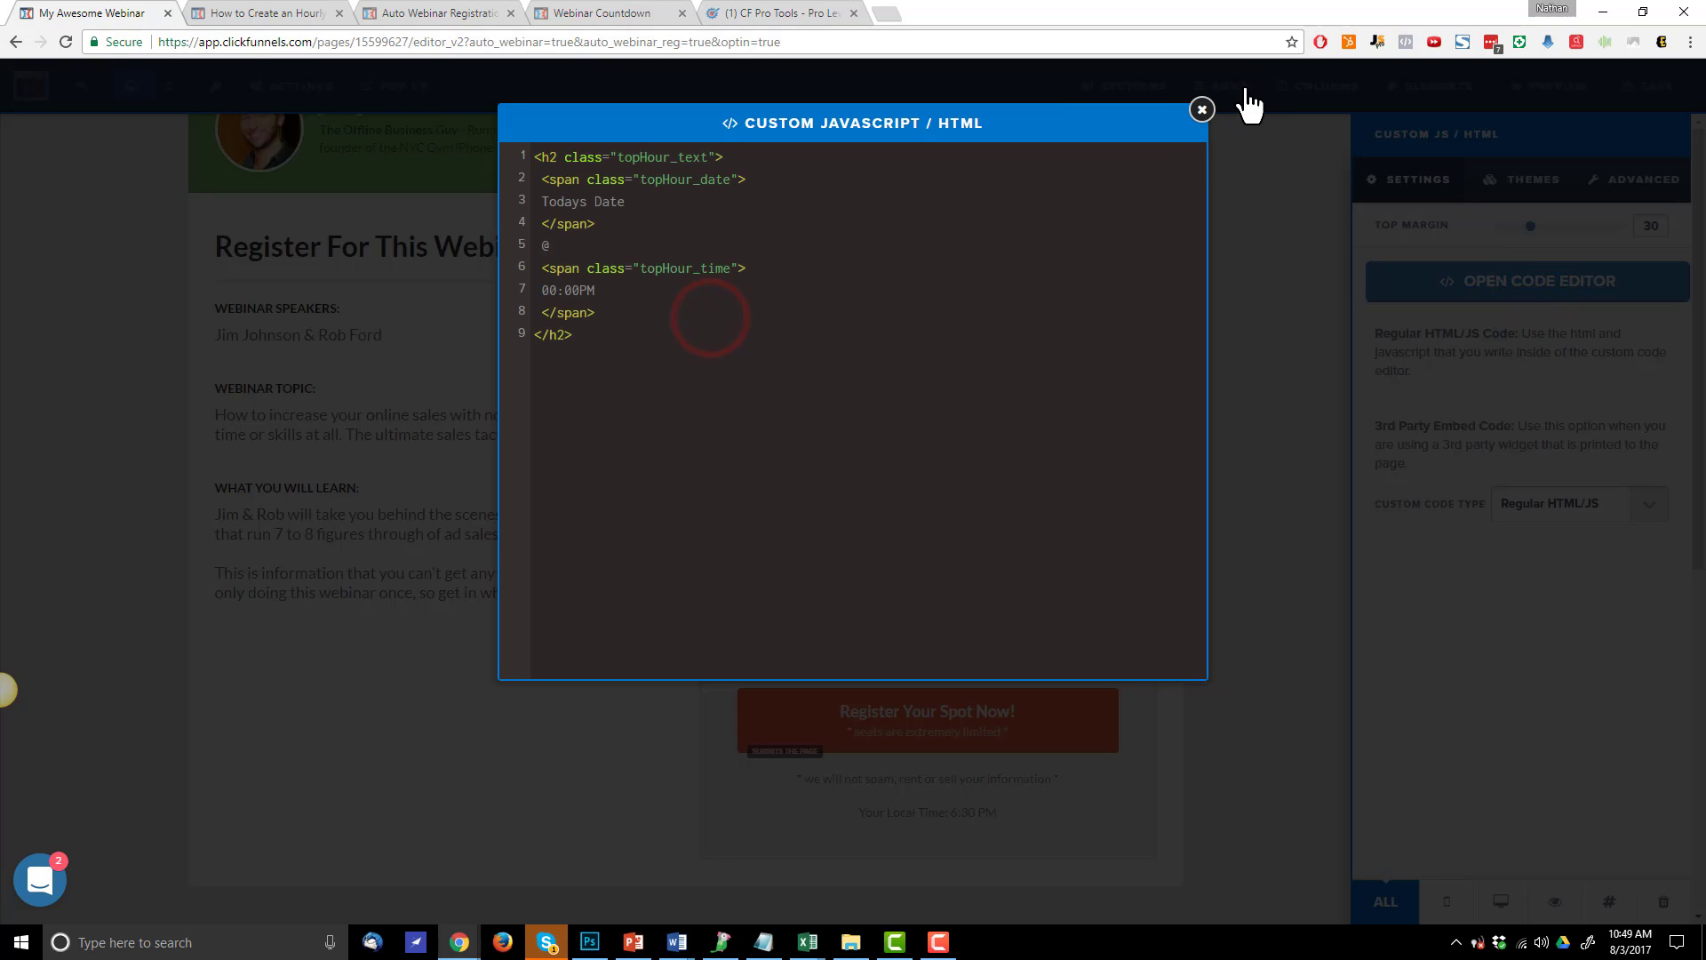
click(1202, 110)
Copy the article's second snippet, the elCountdownEvergreen div, and duplicate the Custom JavaScript / HTML element on the registration page
click(283, 12)
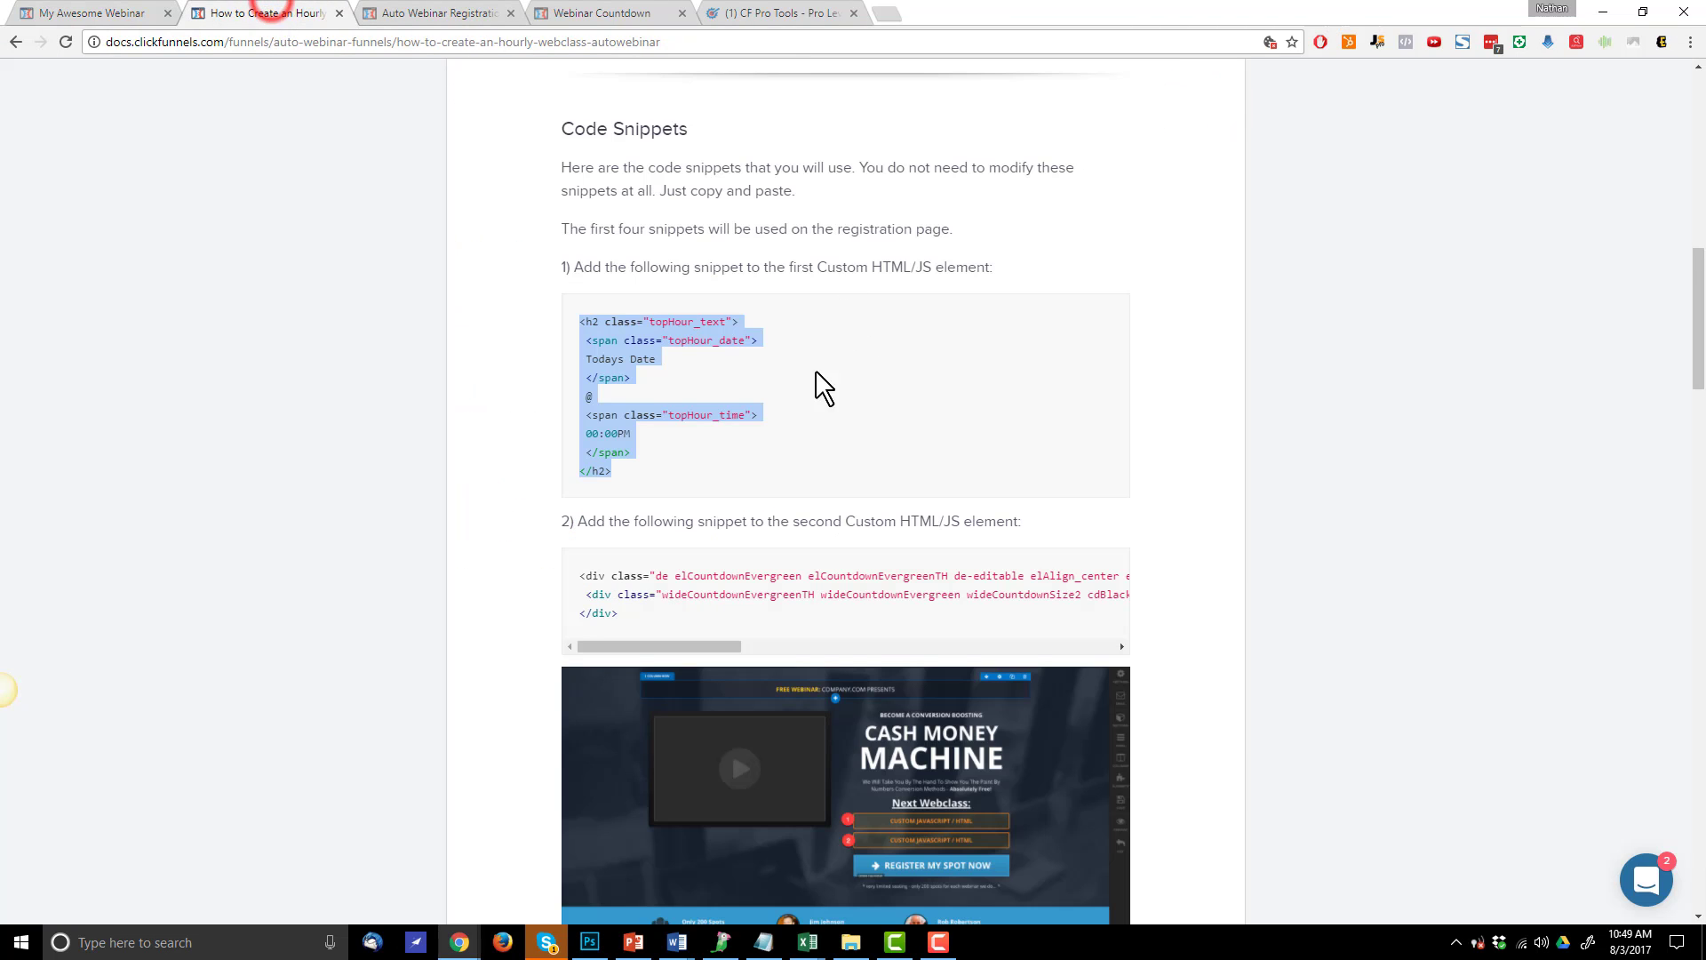
drag(630, 620, 573, 580)
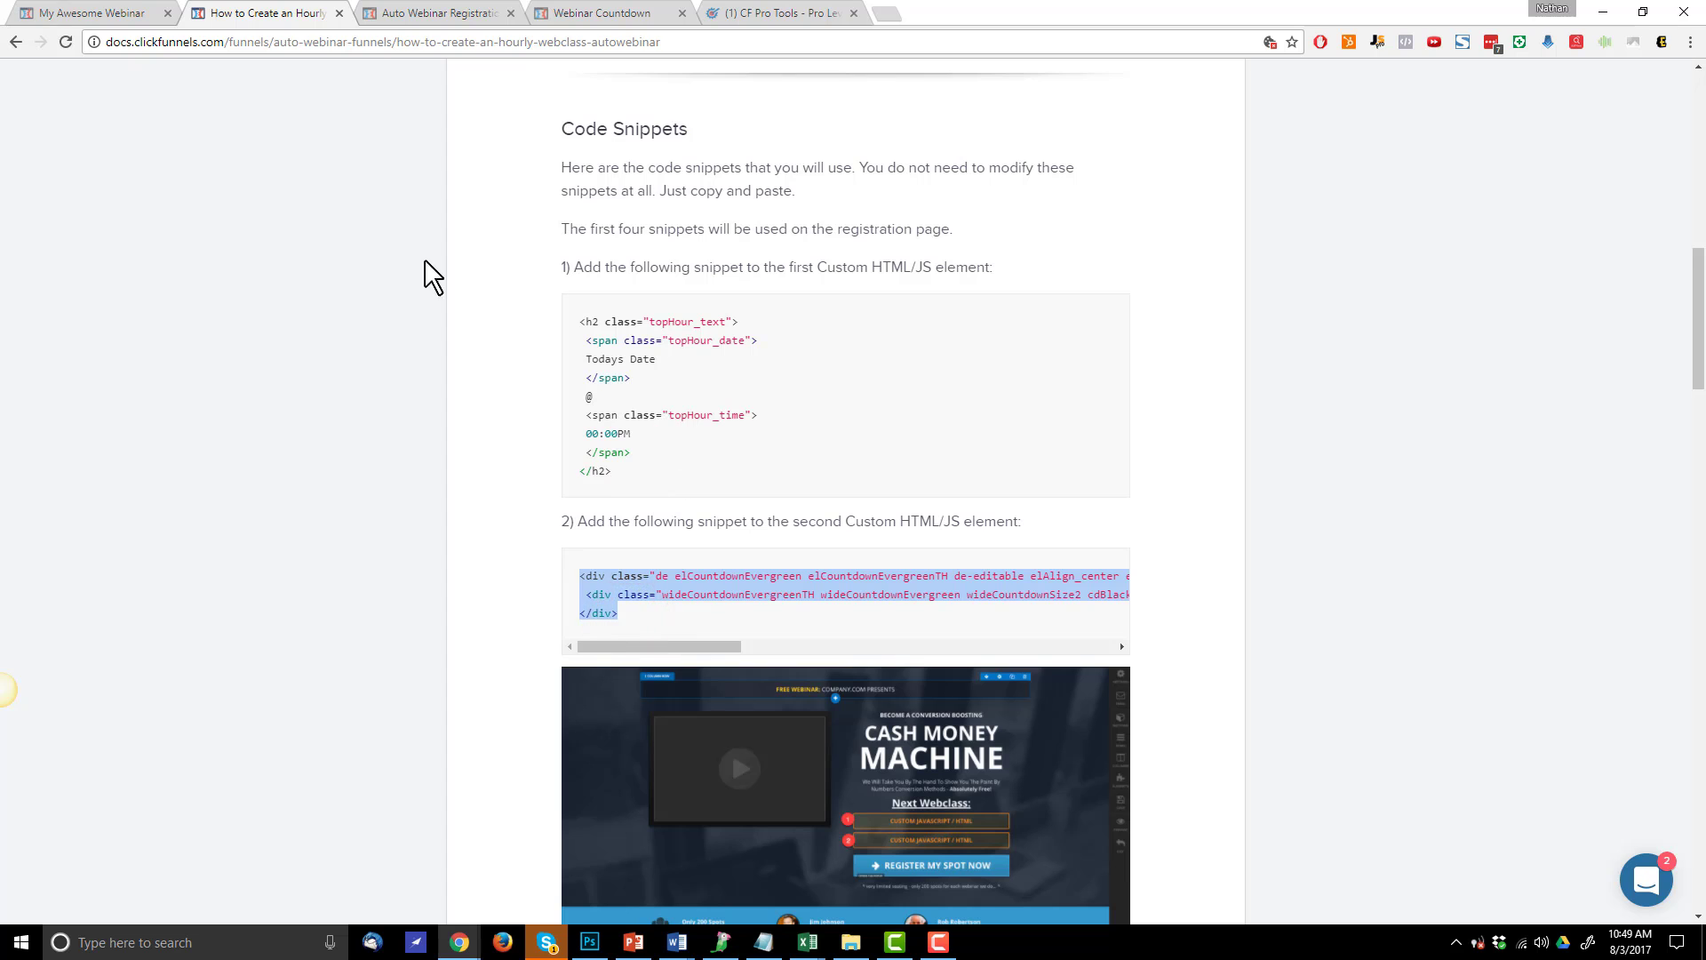
click(99, 12)
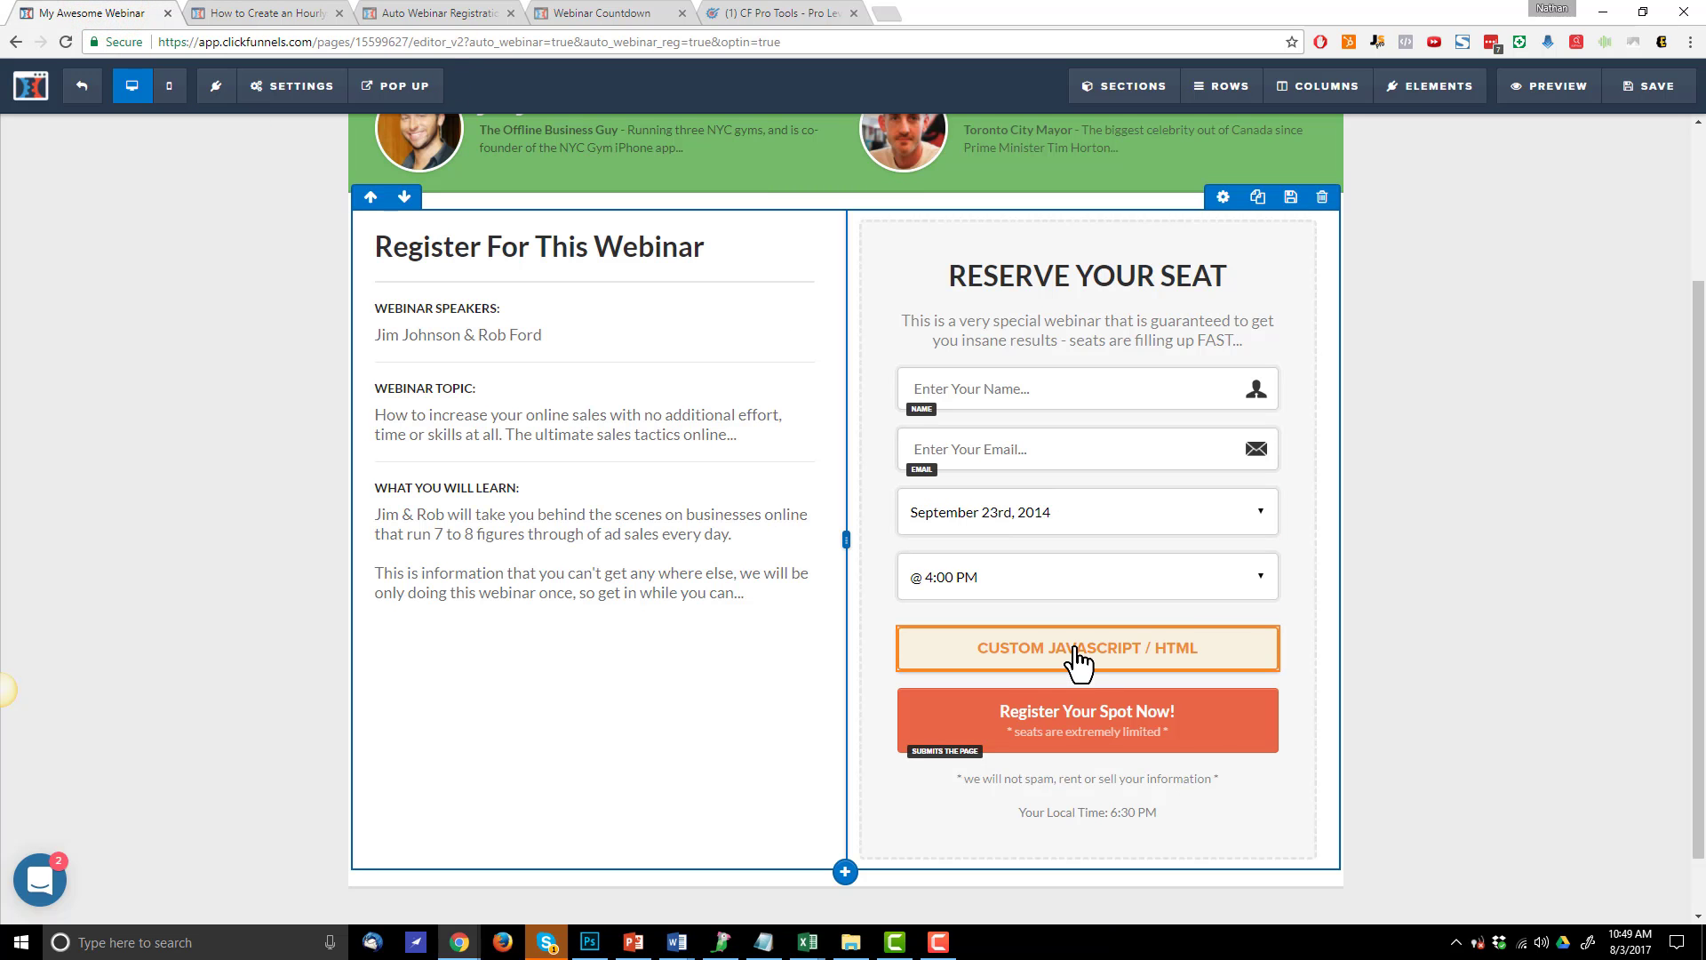
click(1231, 617)
Replace all the code in the second Custom JavaScript / HTML element with the elCountdownEvergreen countdown snippet
click(1127, 730)
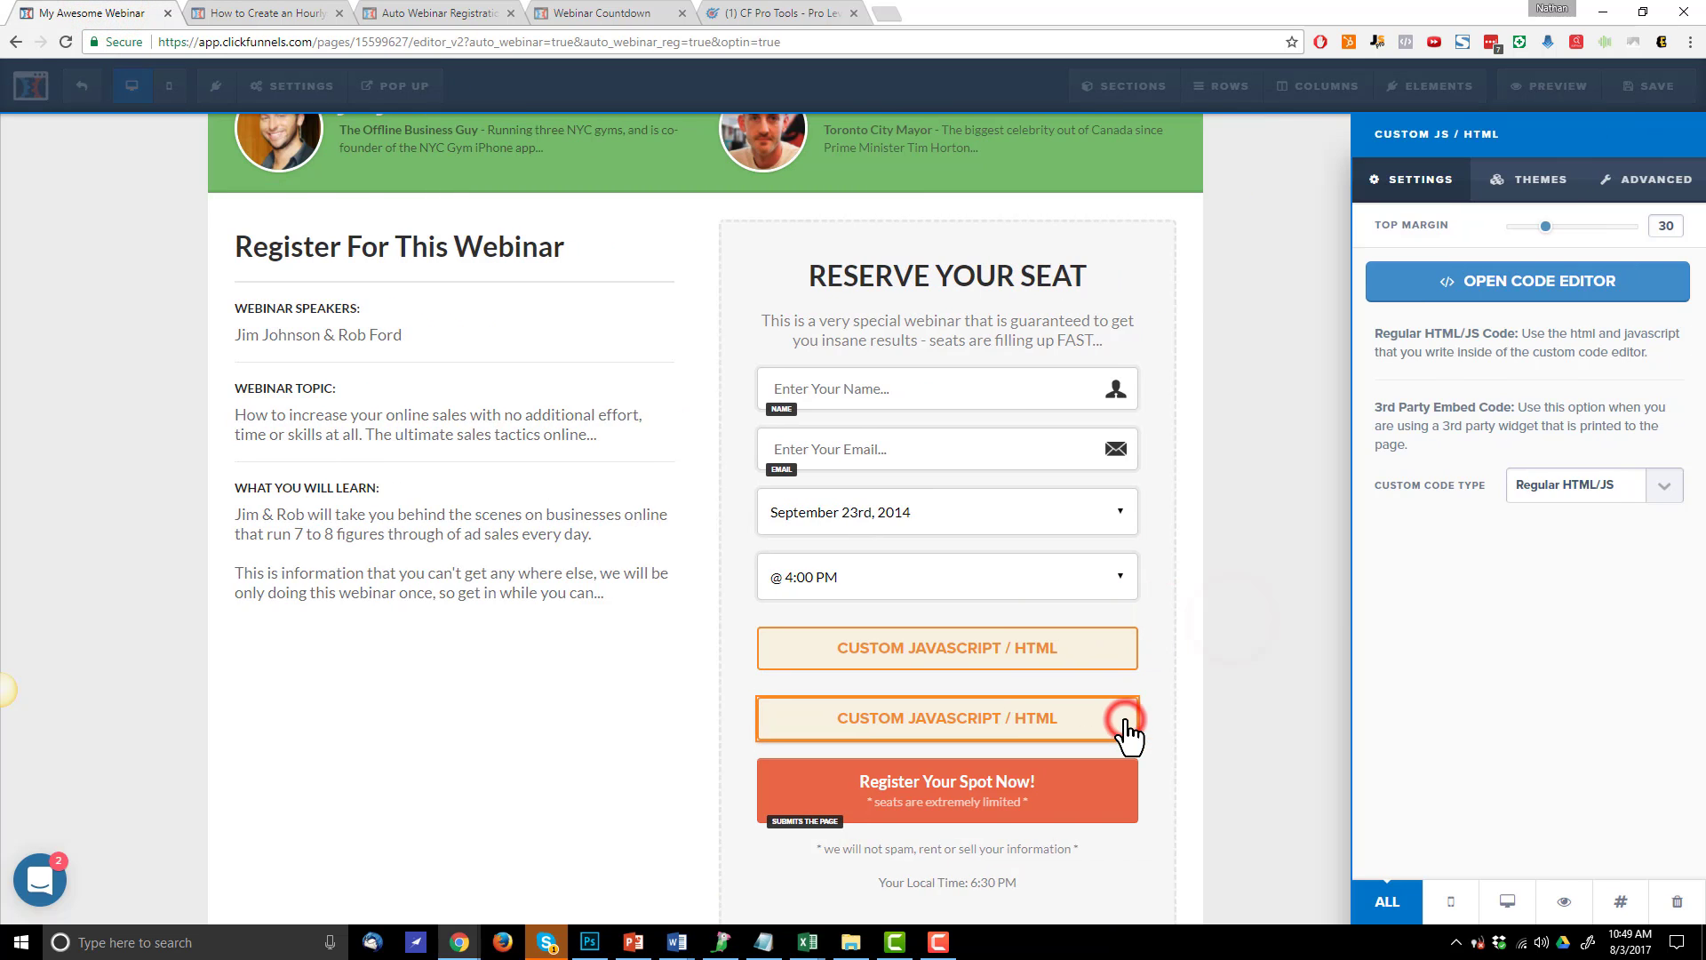
click(1568, 281)
click(961, 412)
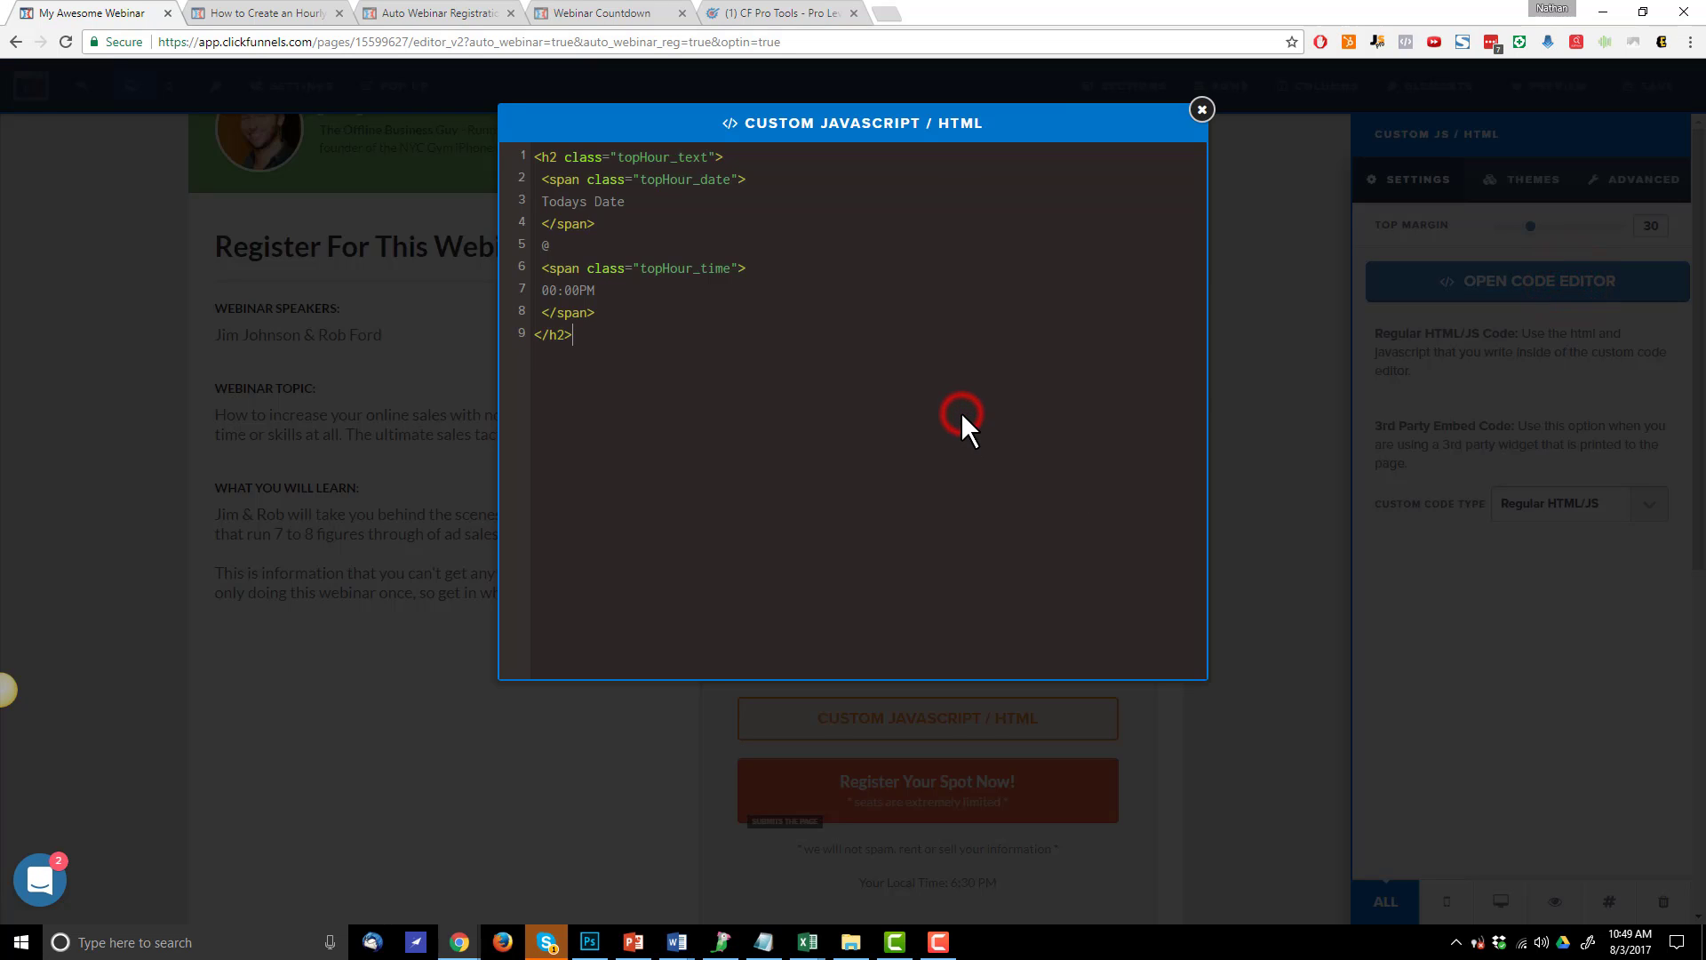
key(ctrl+a)
text(<div class="de elCountdownEvergreen elCountdownEvergreenTH de-editable elAlign_center elMargin0 autoTopOfHourCD" id="xxx" data-de-type="countdown-evergreen" data-de-editing="false" data-title="Evergreen Countdown" data-ce="false" data-trigger="none" data-animate="fade" data-delay="500" >  <div class="wideCountdownEvergreenTH wideCountdownEvergreen wideCountdownSize2 cdBlack cdStyleTextOnly clearfix hide " data-hours="0" data-minutes="30" data-seconds="0" data-tz="America/New_York" data-url="#" data-lang="eng" >countdown</div> </div>)
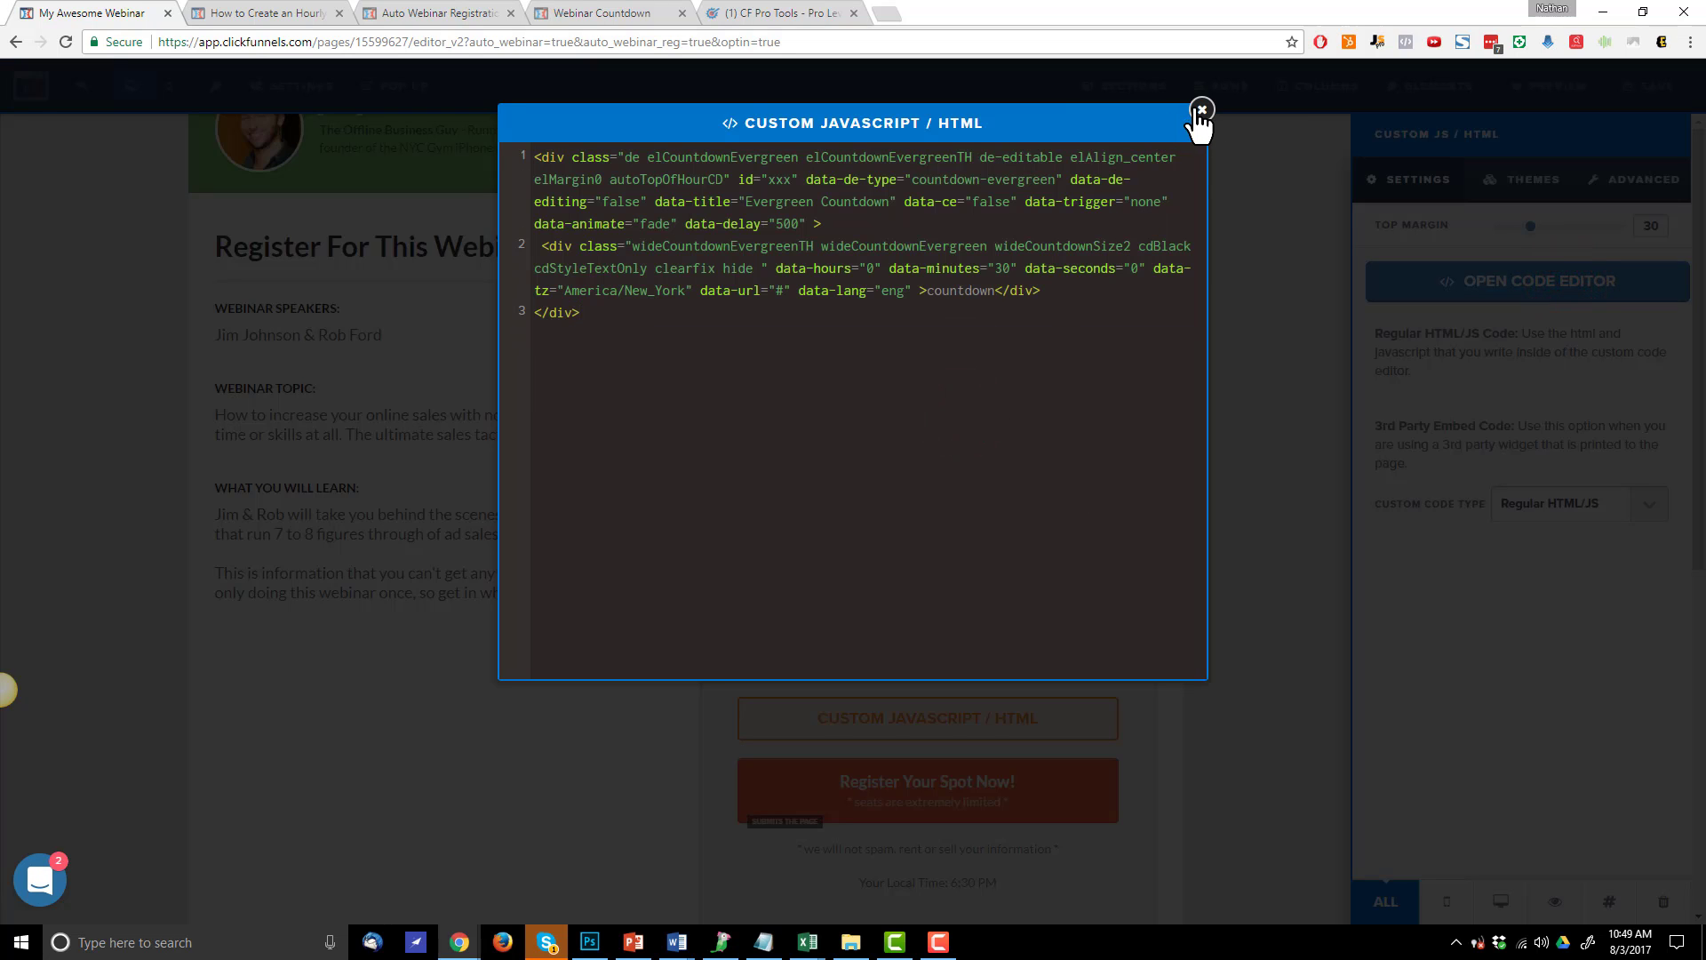
click(1201, 111)
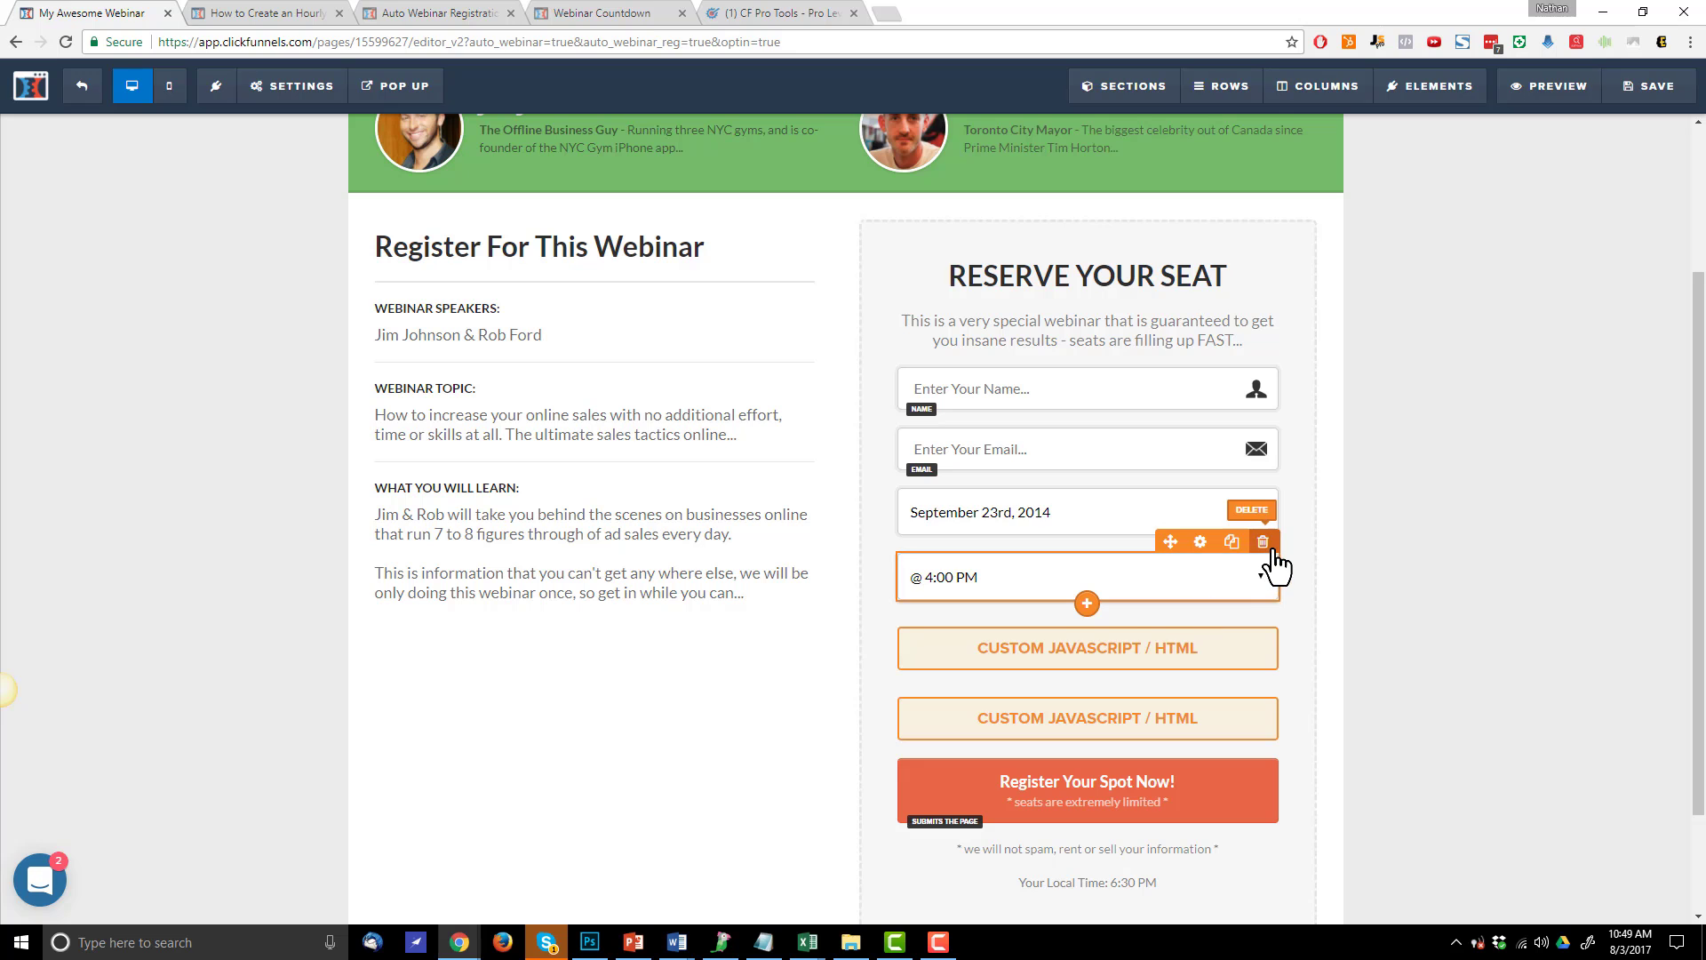
Delete the time and date dropdowns from the registration form and save the page
click(1269, 546)
click(925, 144)
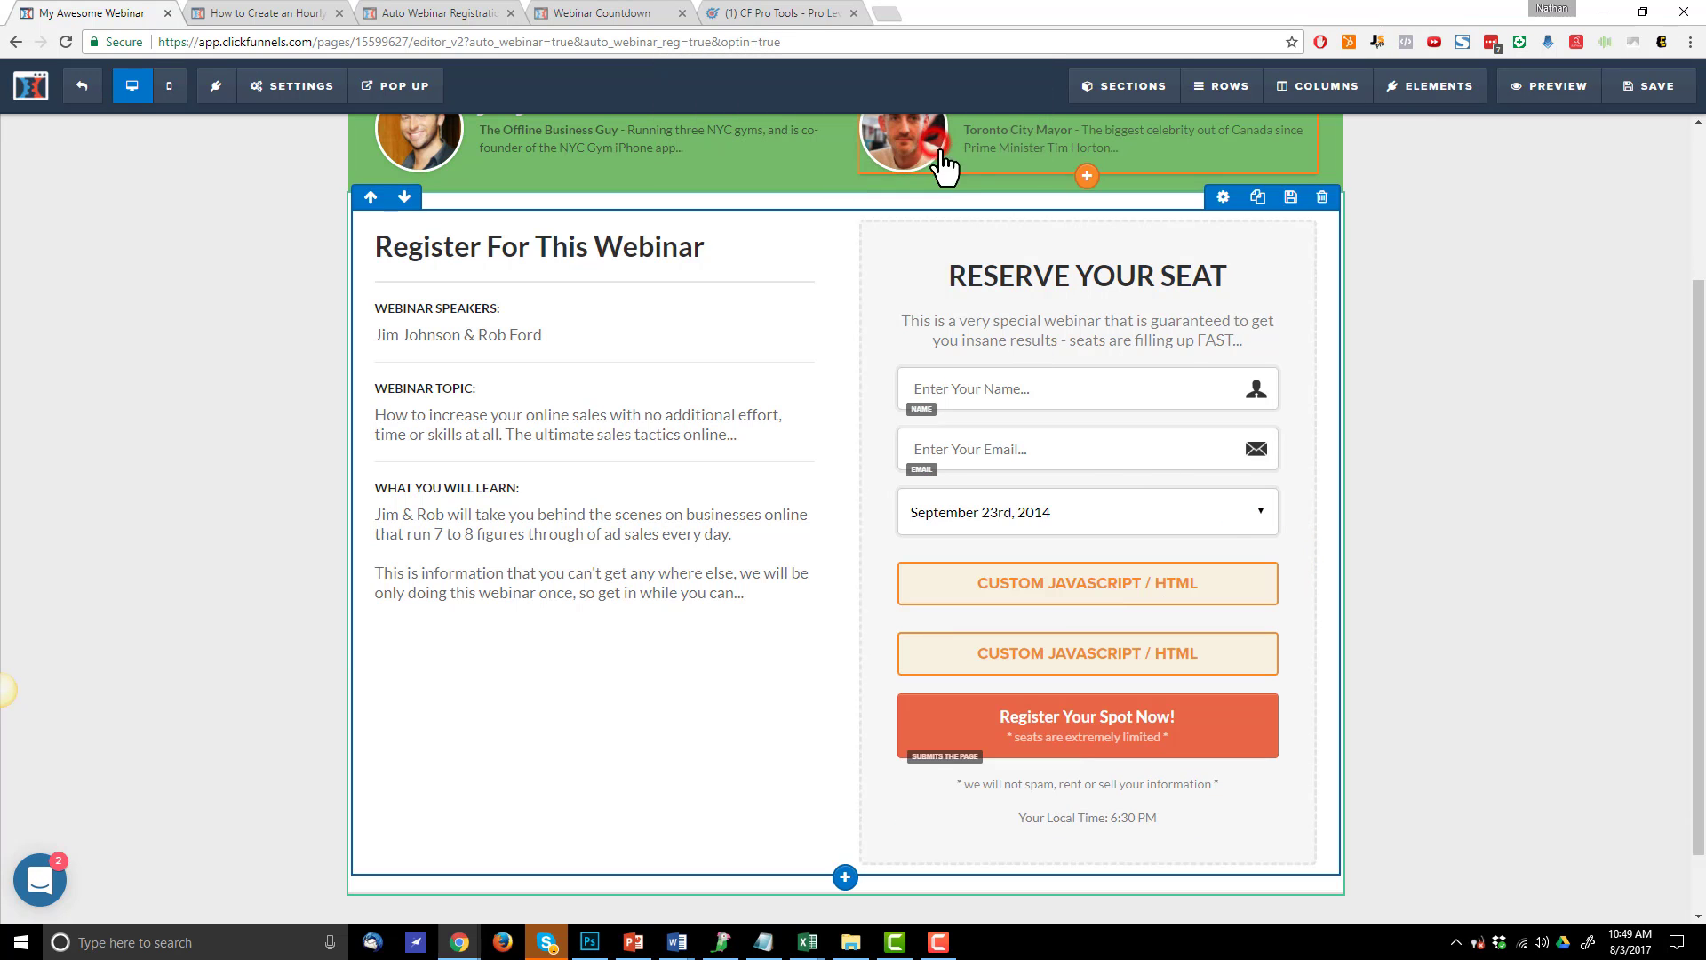
click(1263, 478)
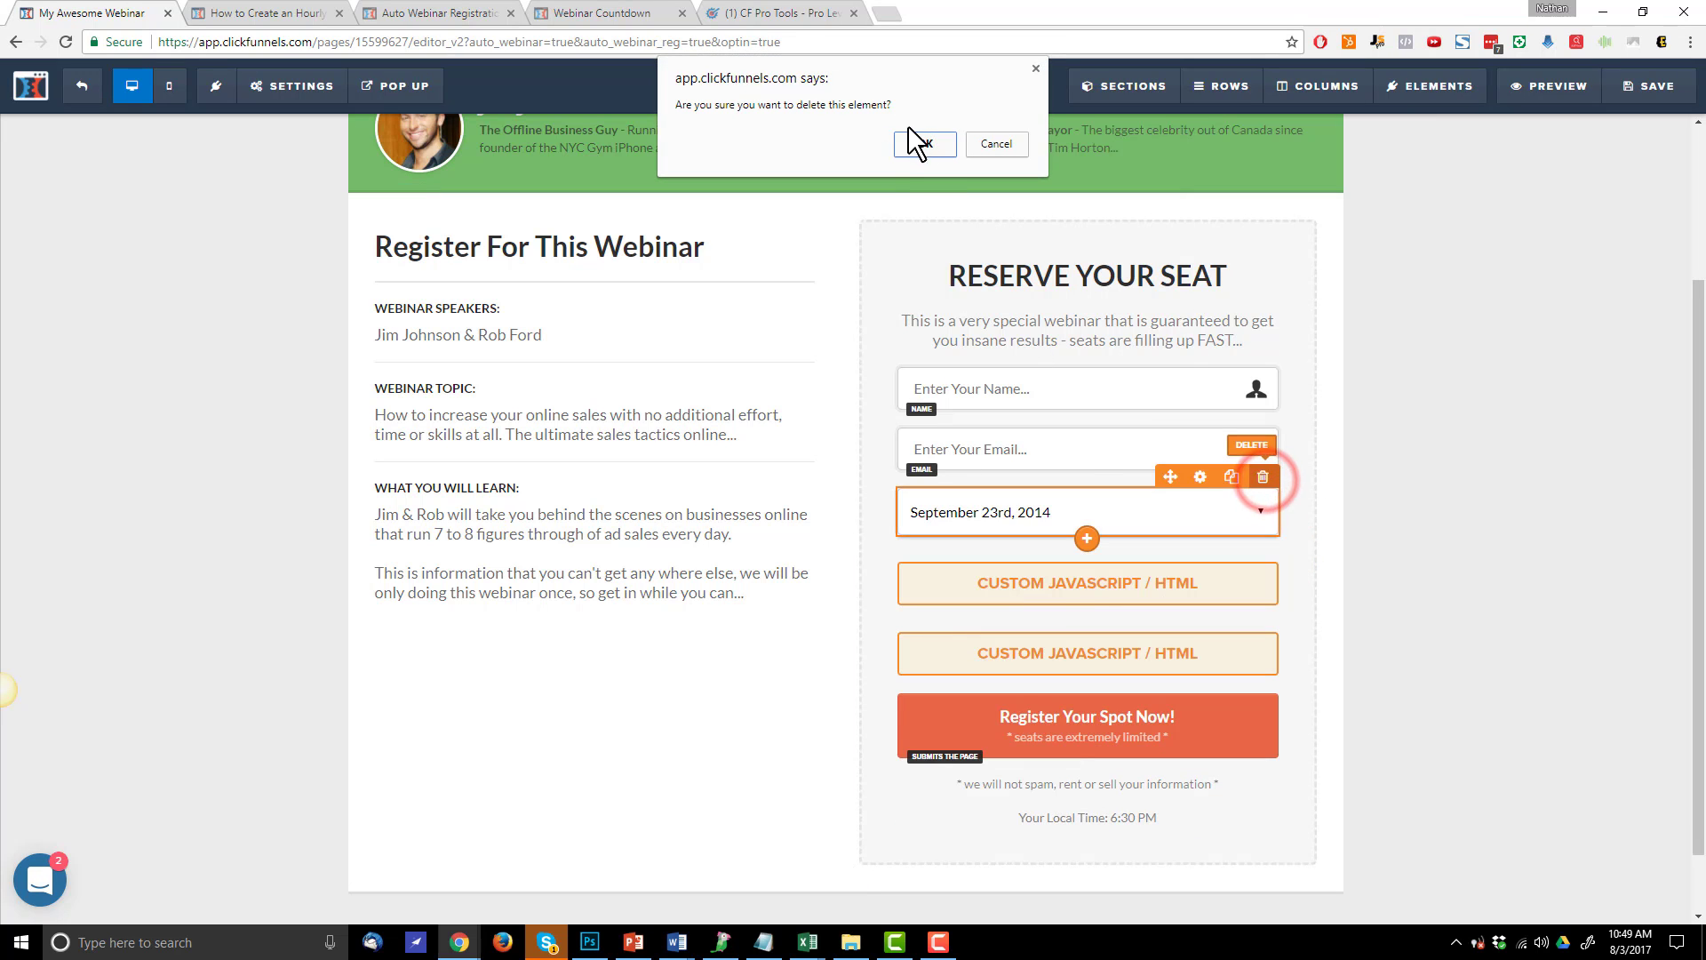
click(936, 148)
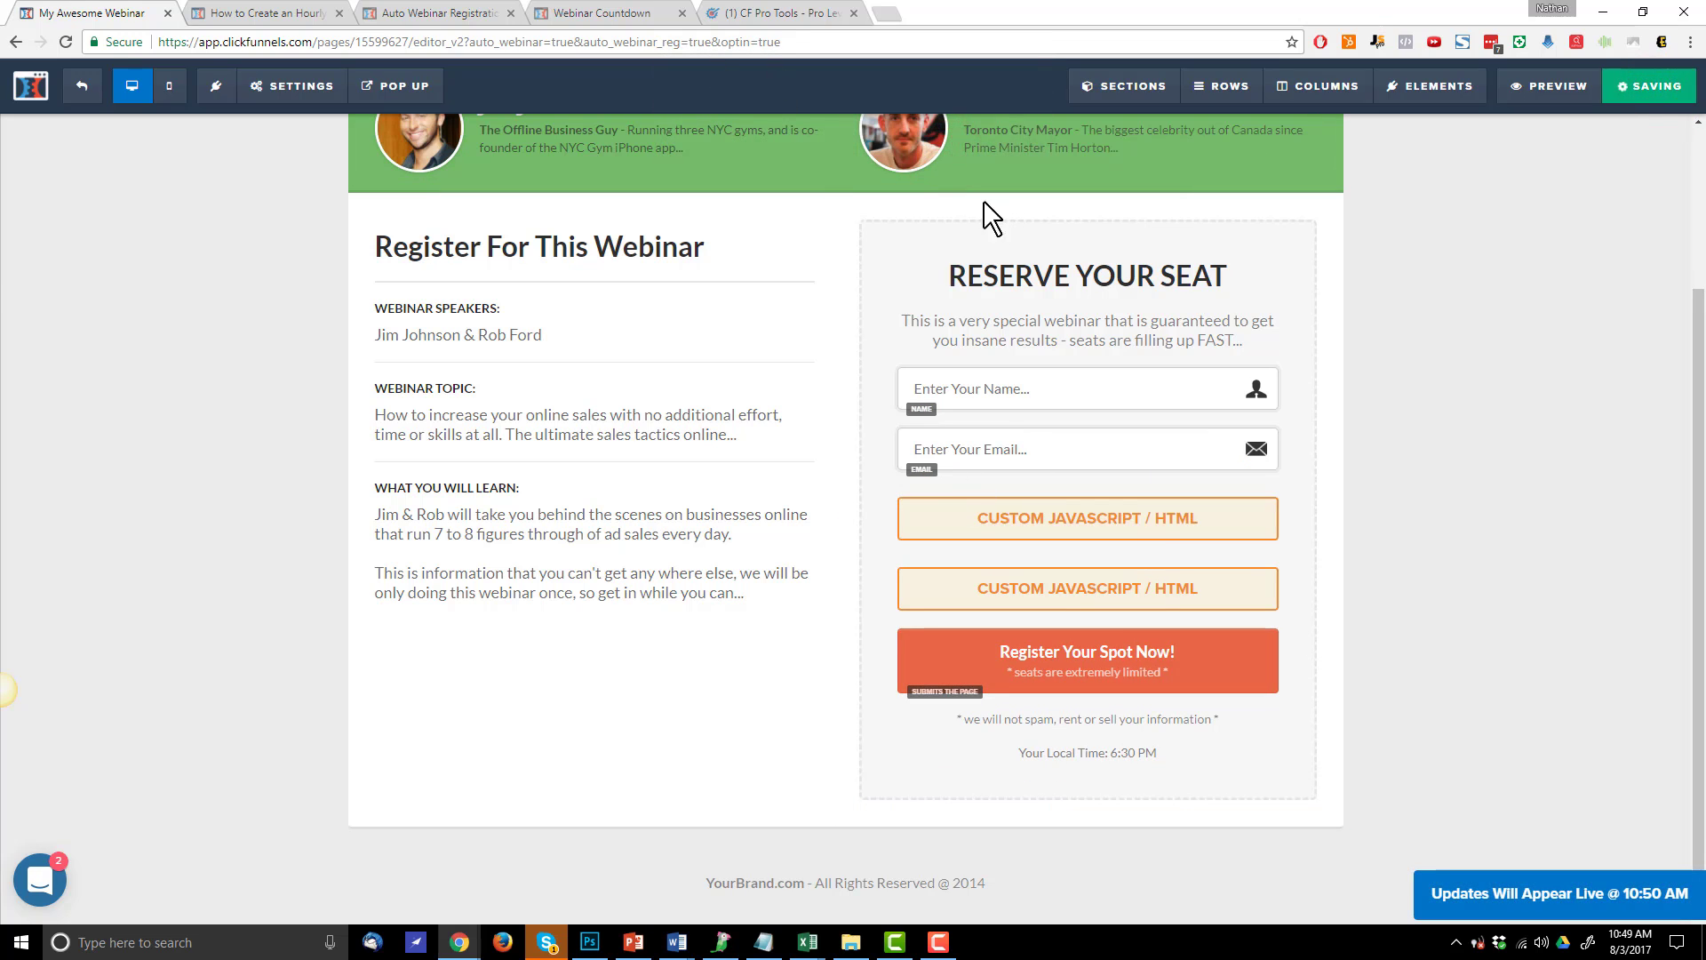
Copy the article's third snippet, the full script meant for the Footer area of the Tracking Code settings
click(262, 11)
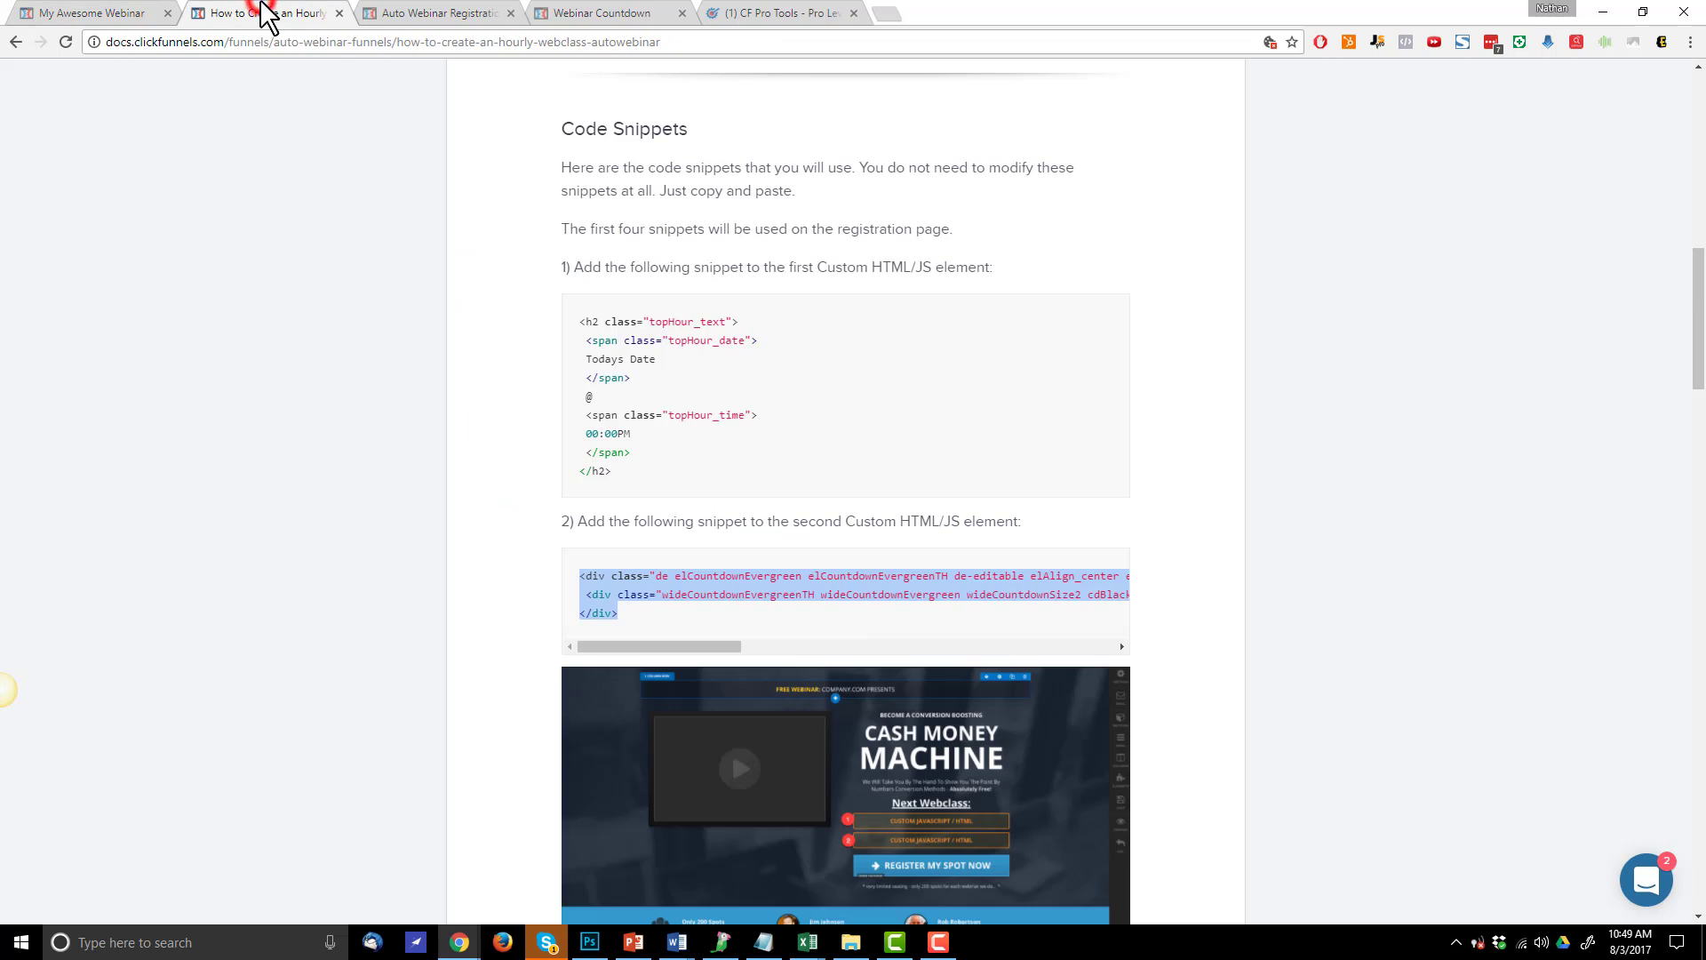
scroll(613, 457, up, 3)
scroll(835, 373, down, 5)
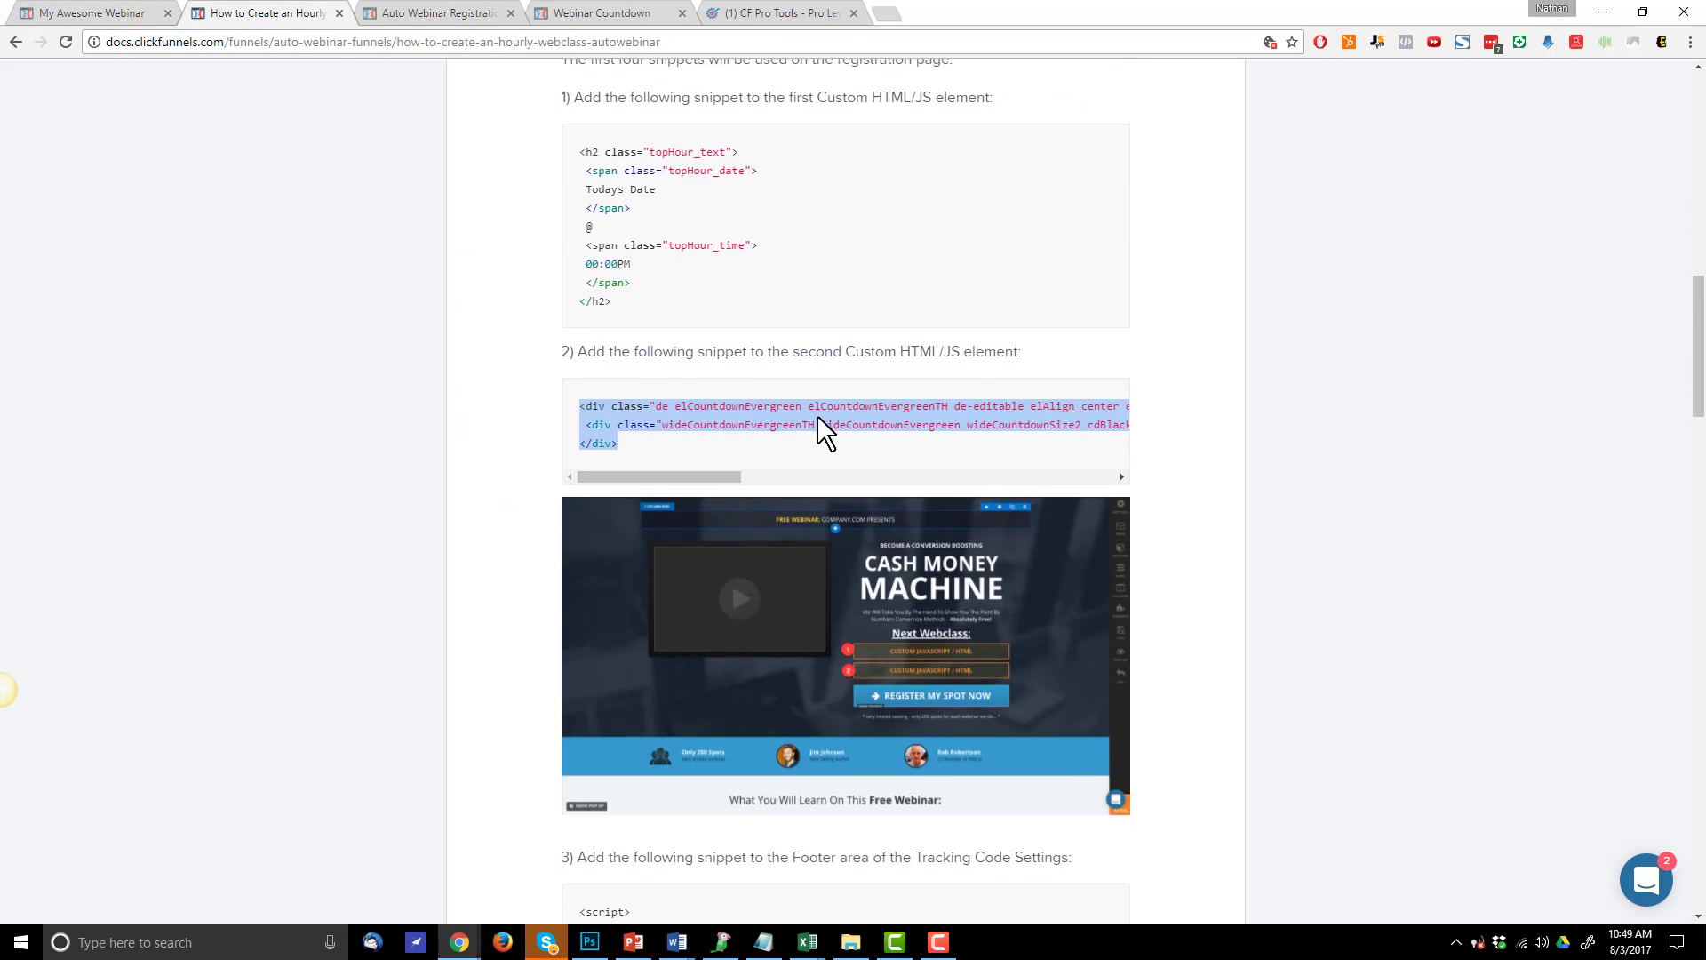
scroll(853, 462, up, 5)
scroll(844, 462, up, 4)
scroll(666, 400, down, 8)
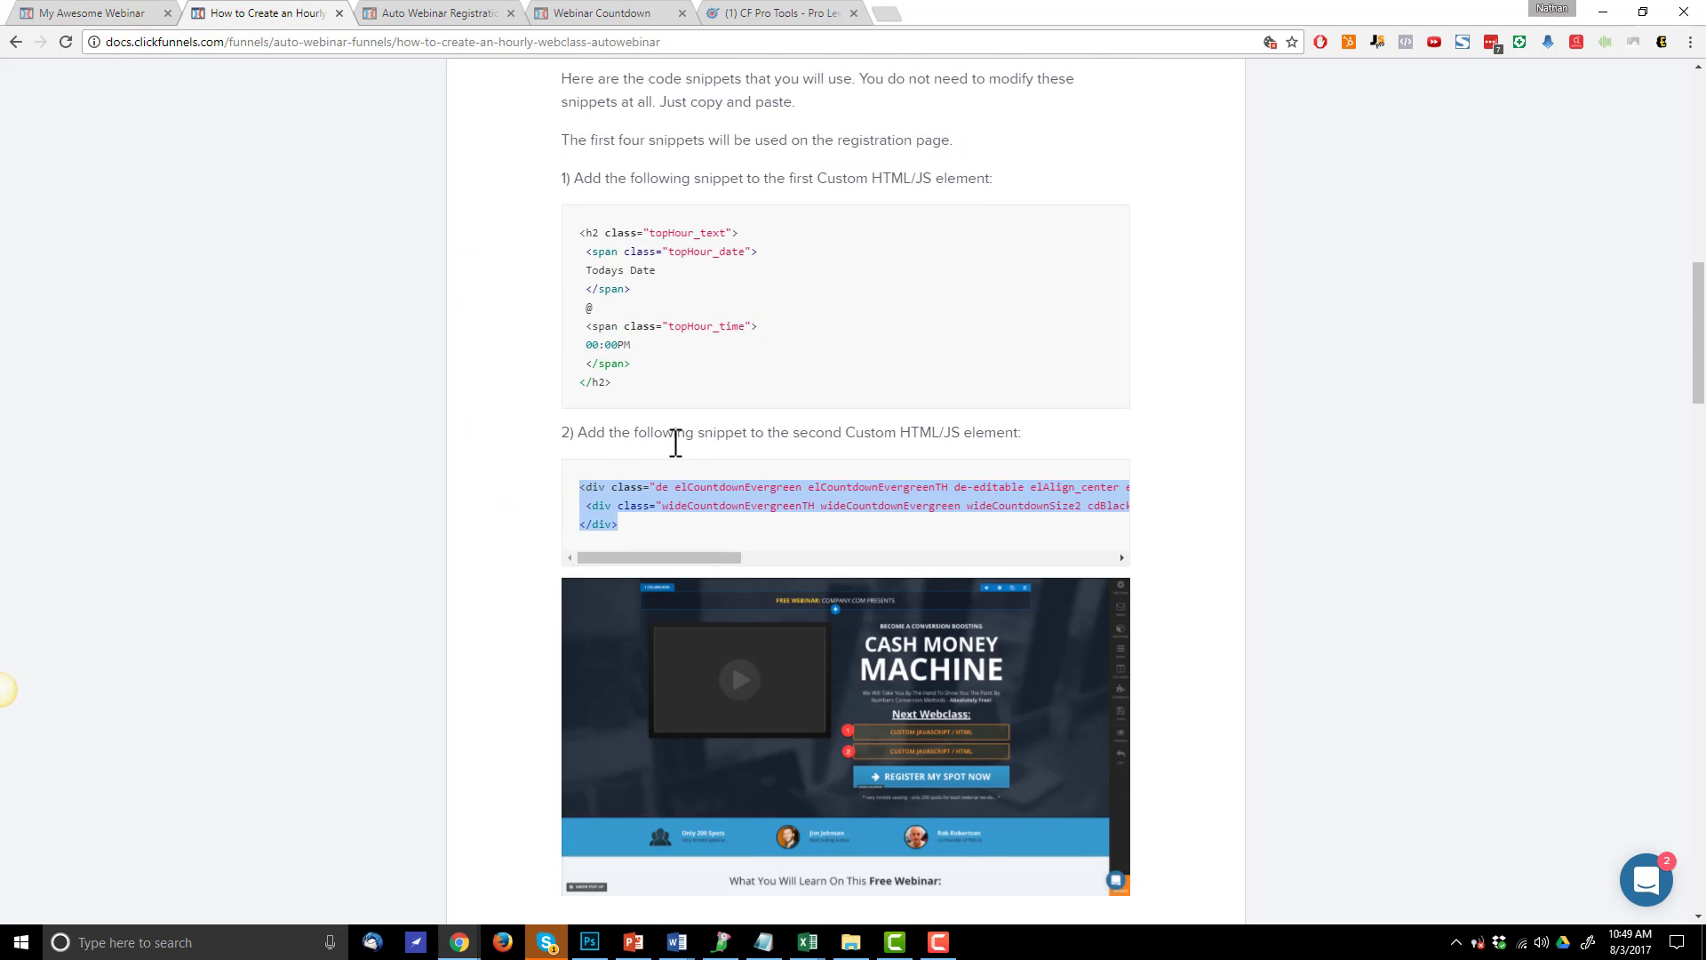
scroll(666, 444, down, 9)
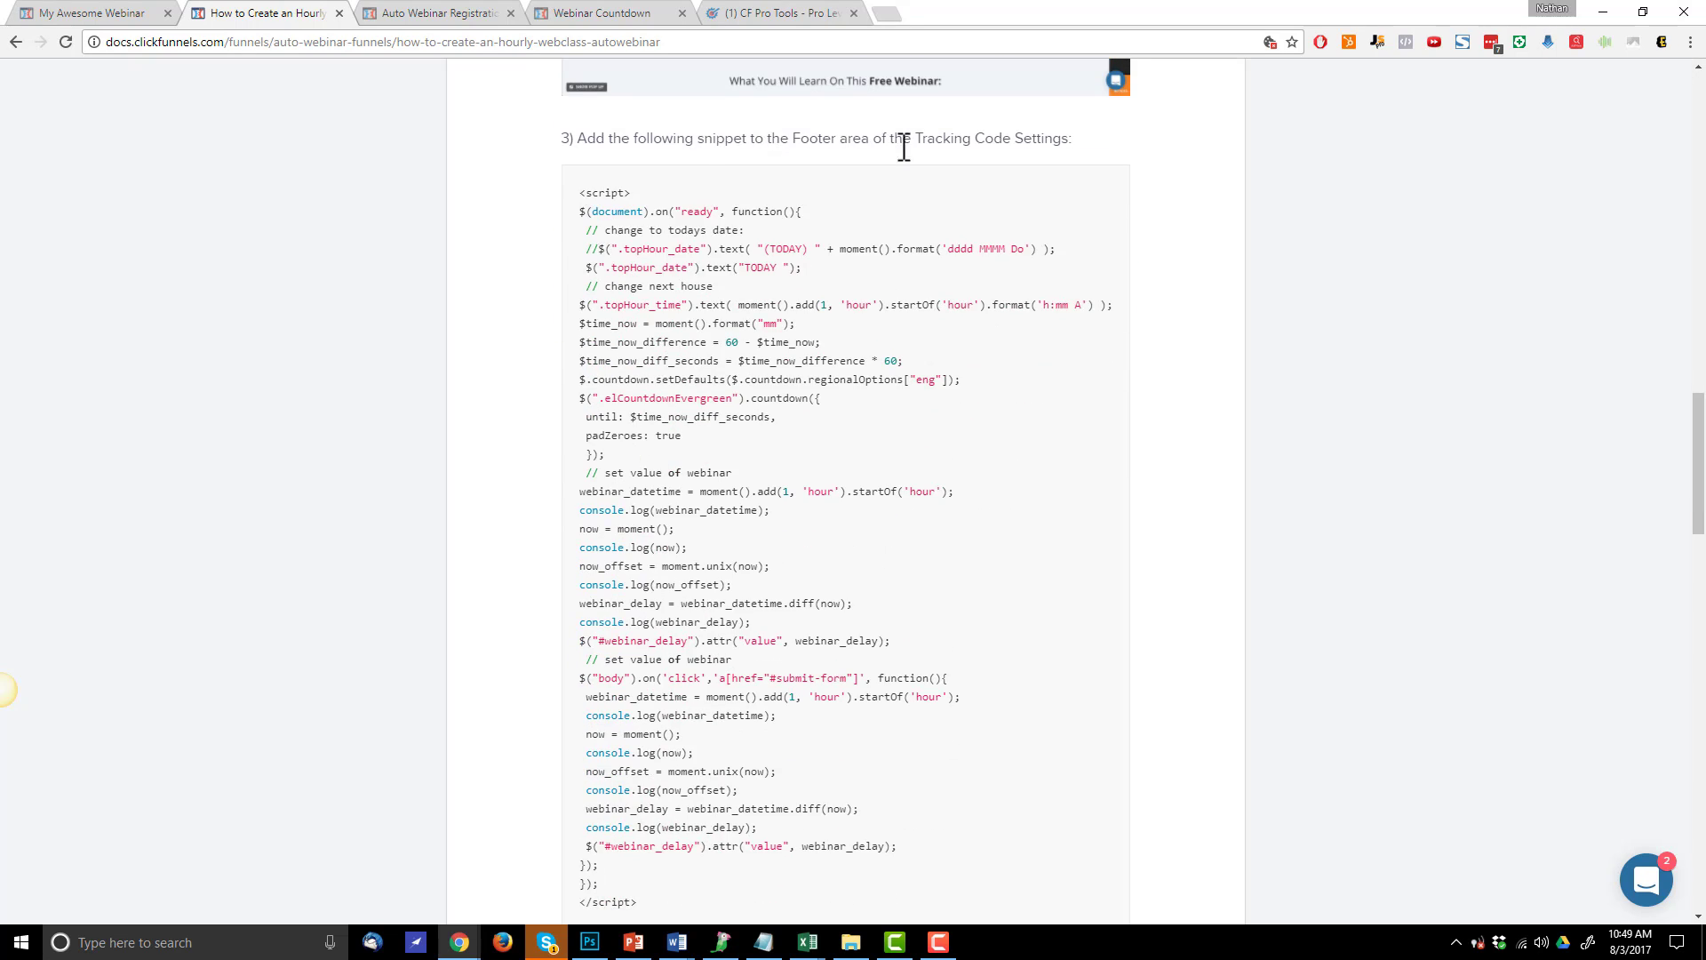
scroll(632, 430, down, 4)
drag(647, 546, 572, 203)
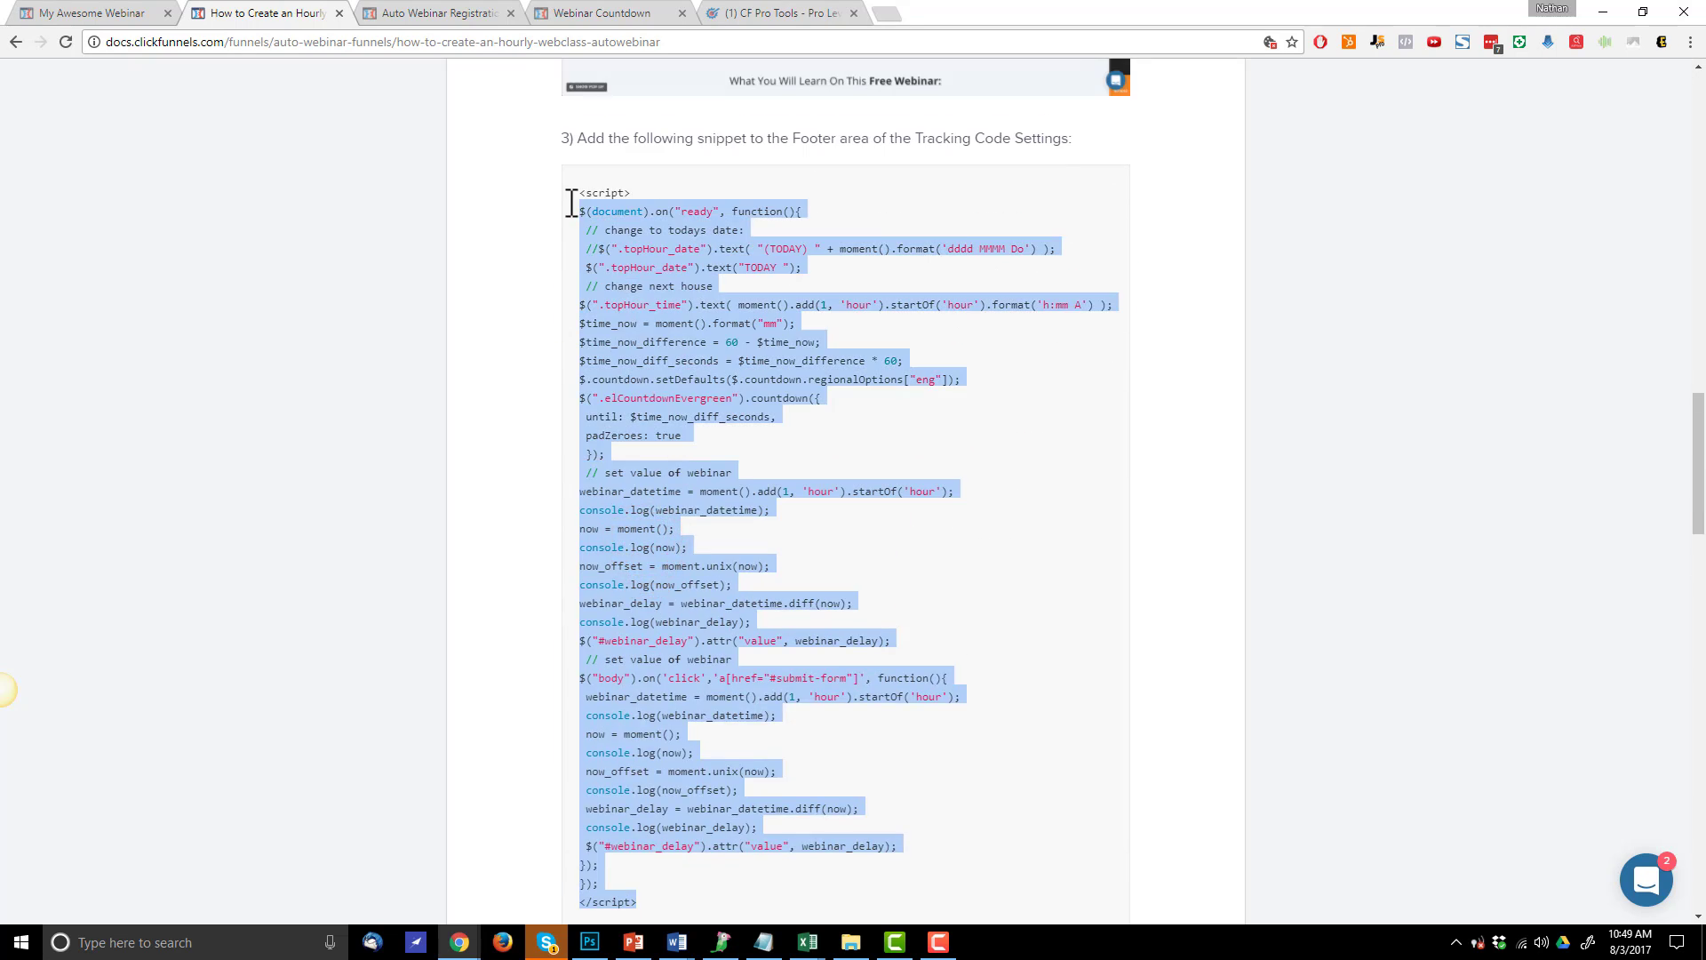
Paste the hourly timer script into the registration page's footer tracking code and close the code window
click(113, 12)
scroll(434, 172, up, 2)
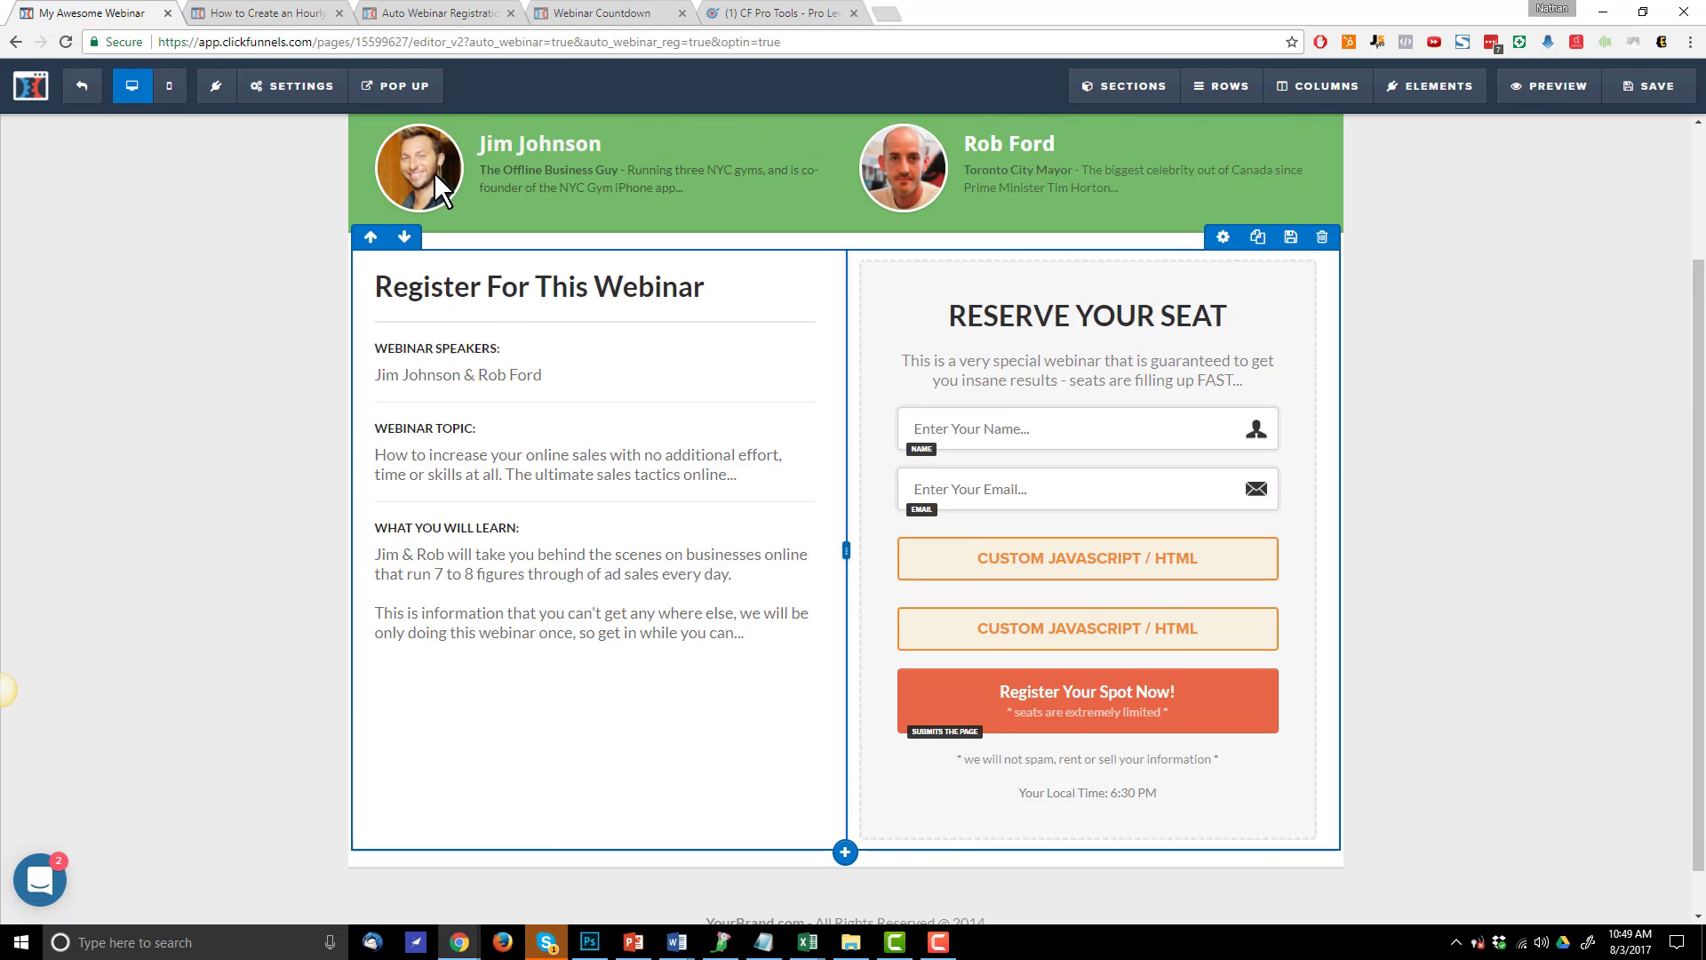
mouse_move(289, 87)
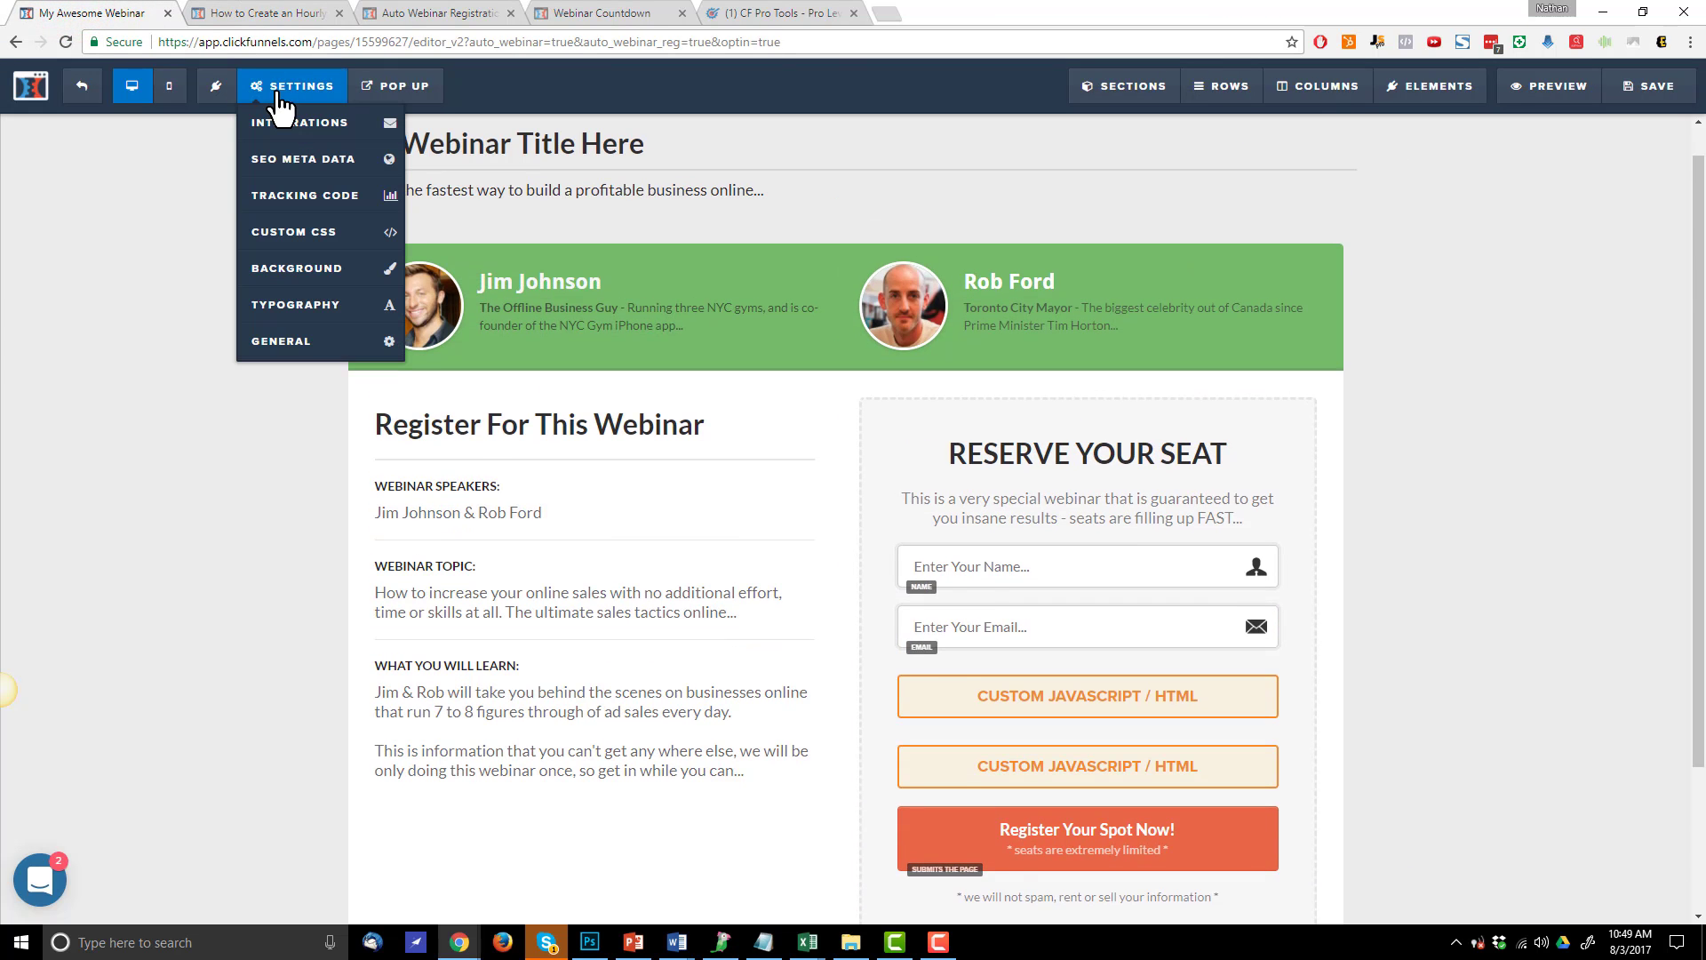
click(327, 205)
click(956, 167)
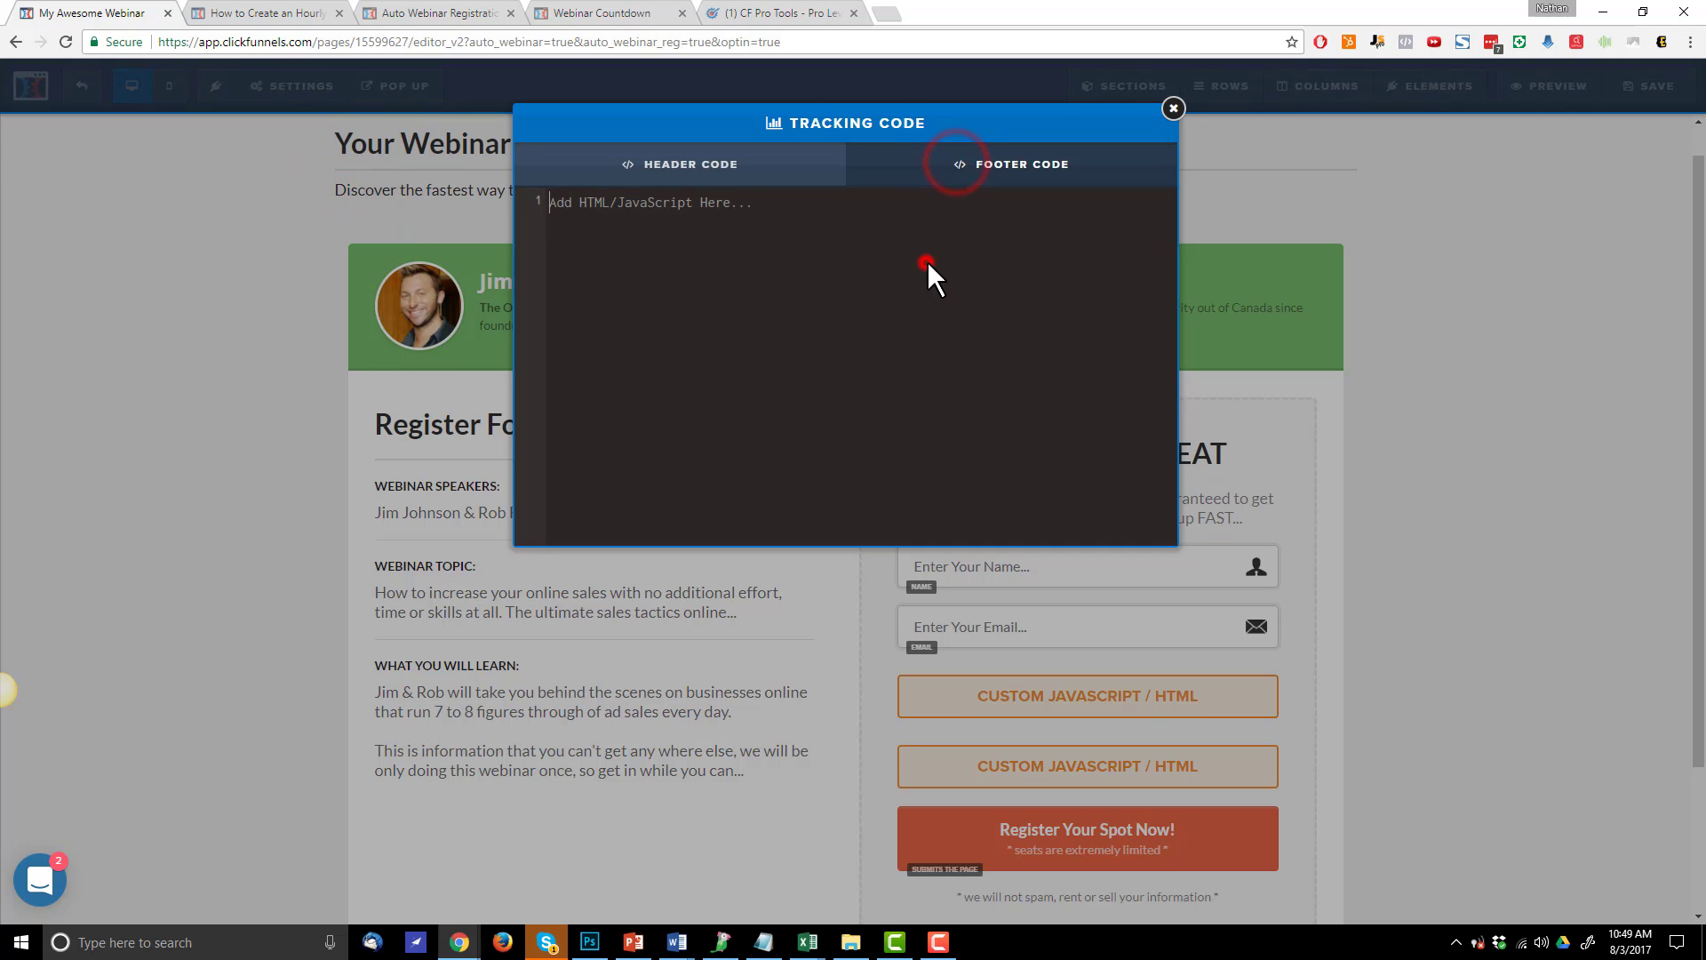
key(ctrl+v)
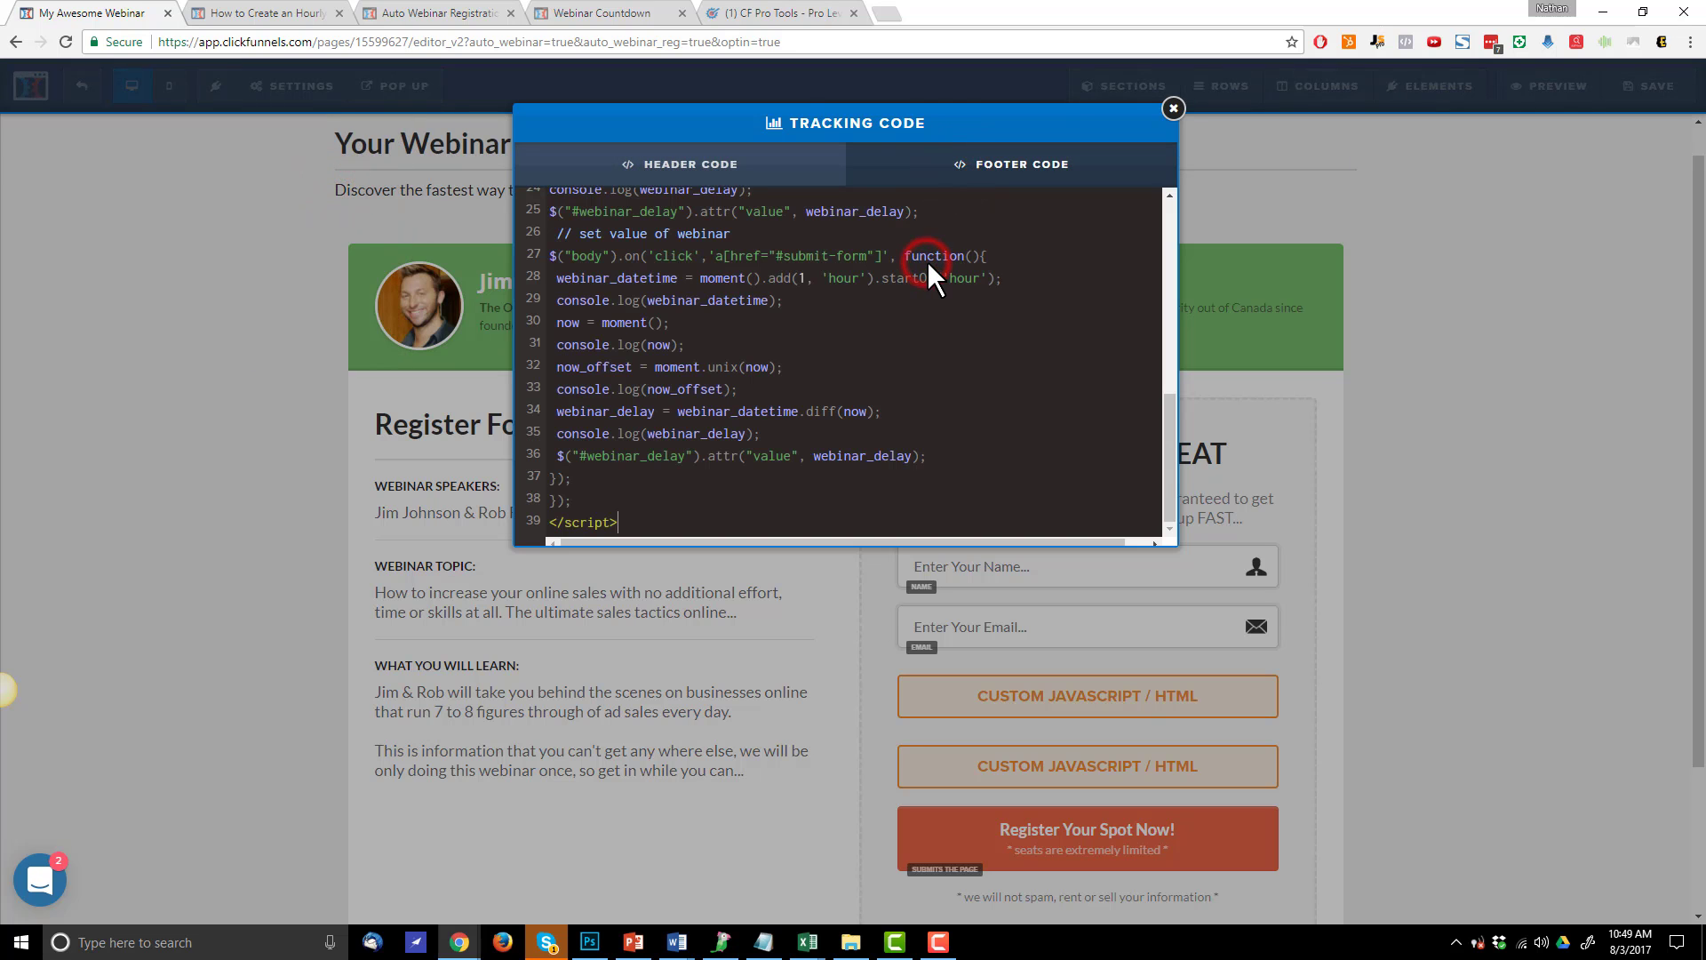
click(1171, 113)
Copy the article's complete fourth snippet, the CSS from .topHour_text through .elCustomJs
click(307, 16)
scroll(869, 427, down, 9)
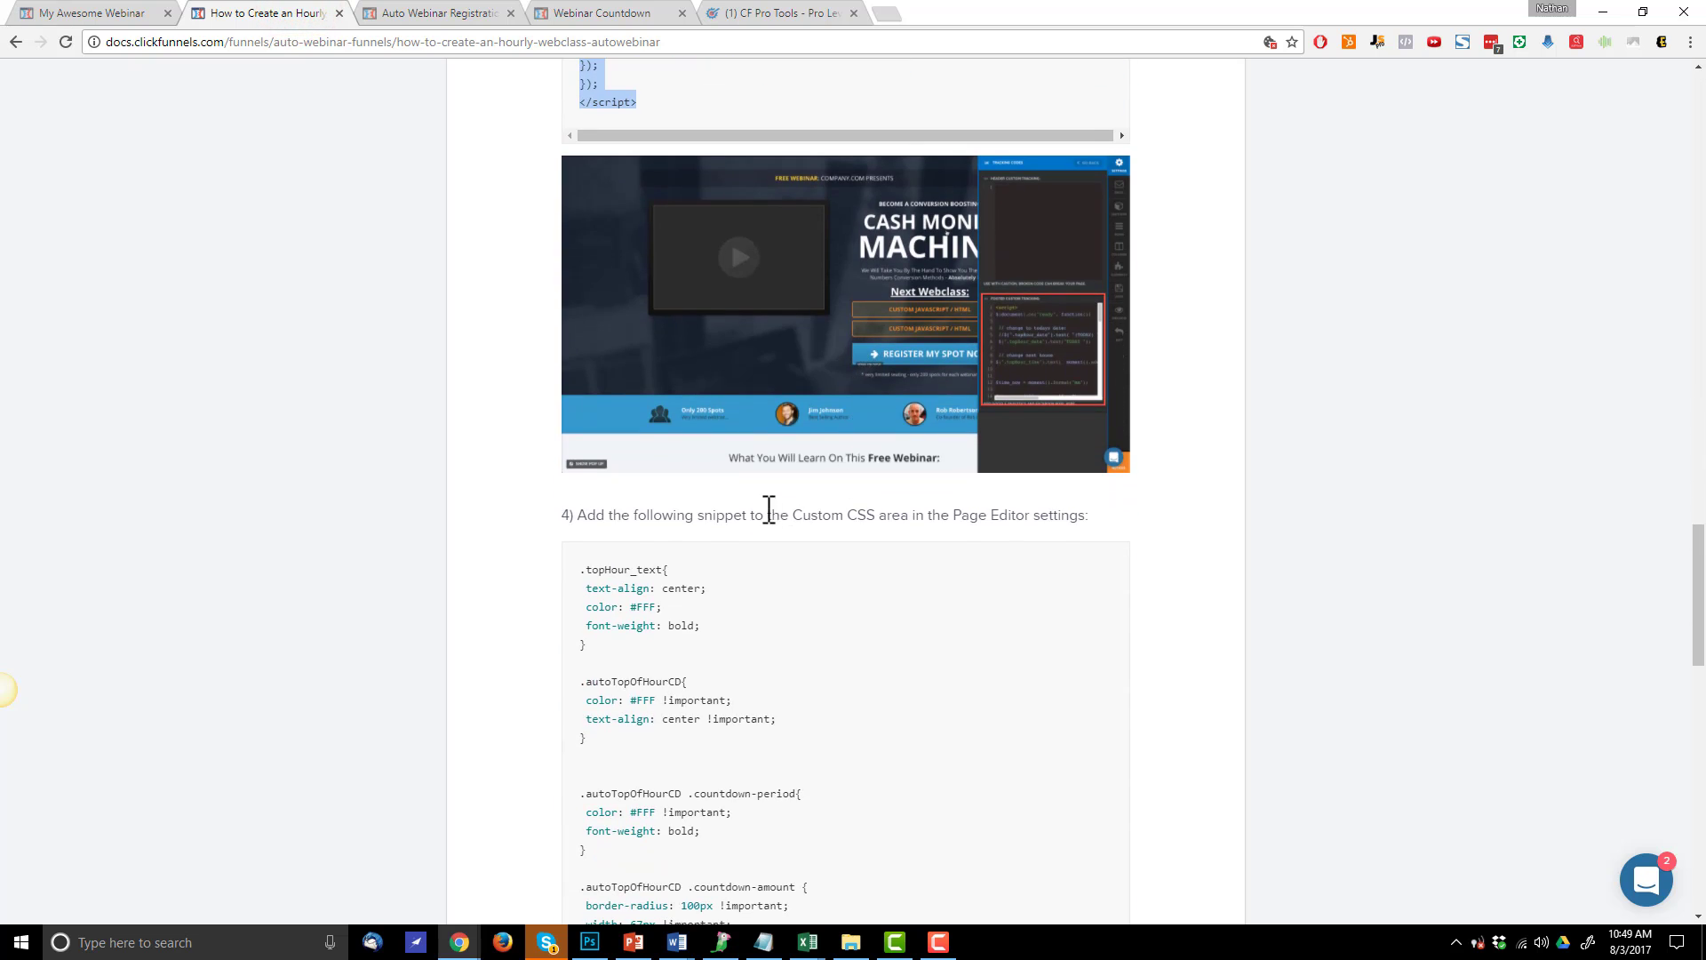
scroll(766, 524, down, 3)
drag(578, 306, 692, 760)
scroll(705, 316, down, 3)
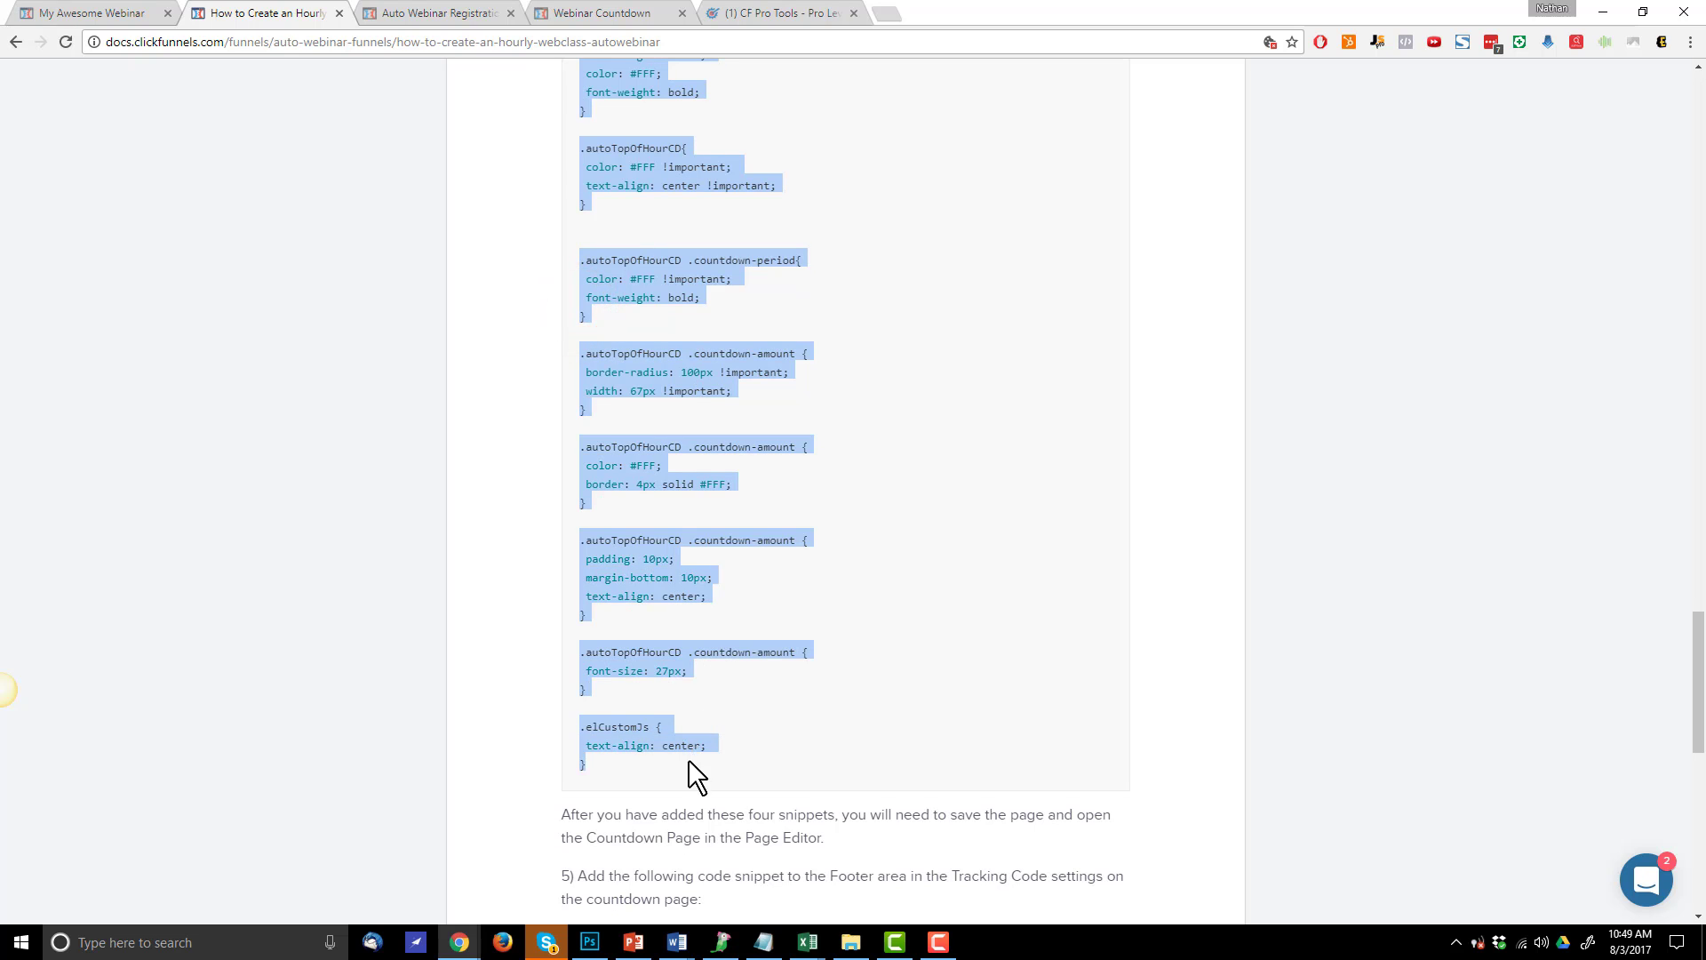
Append the copied styles to the registration page's Custom CSS after the existing #col-left-151 rule, and save the page
click(104, 14)
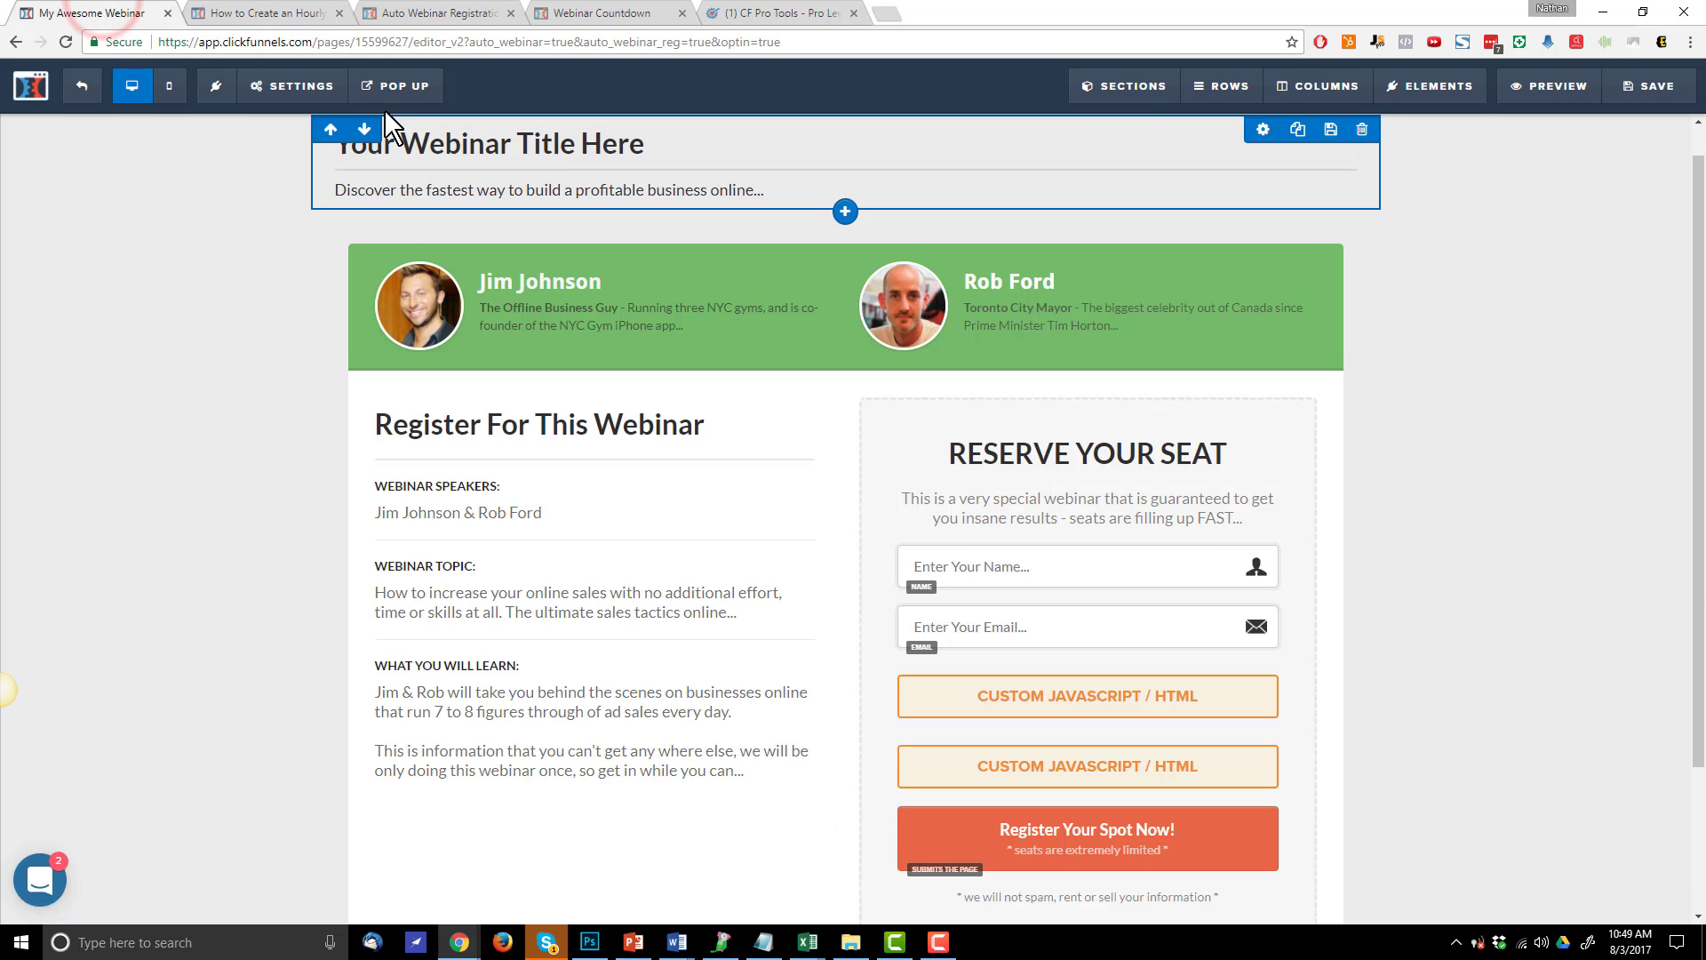
click(296, 89)
click(297, 236)
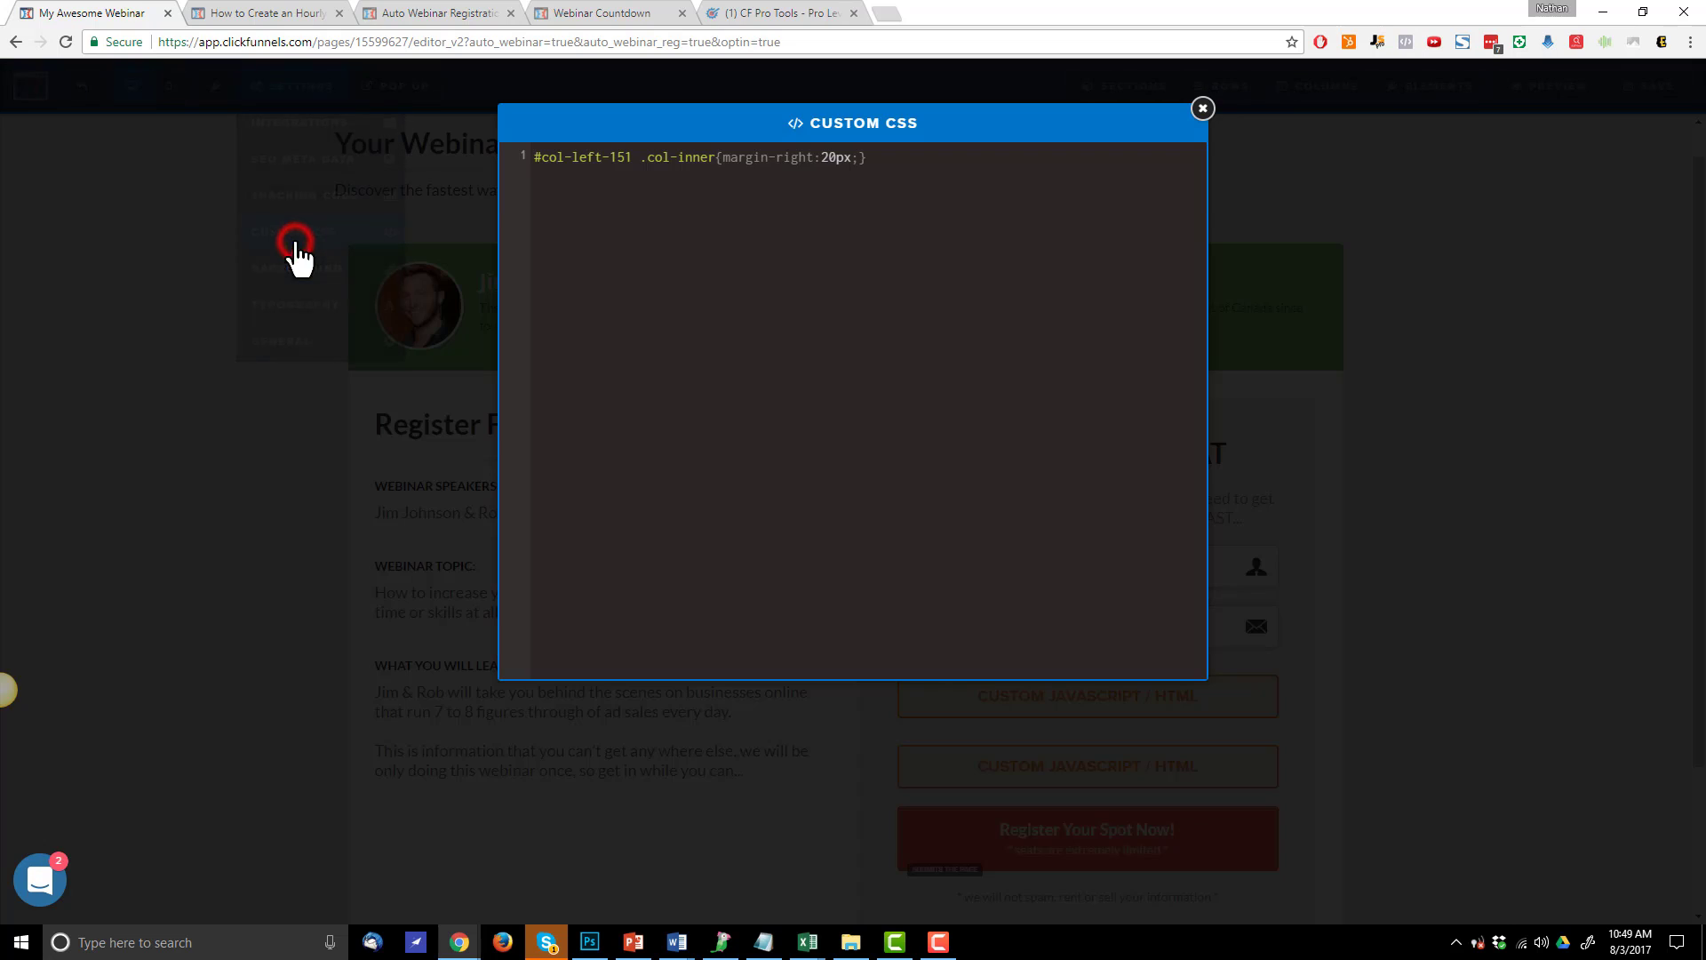
click(867, 238)
key(ctrl+v)
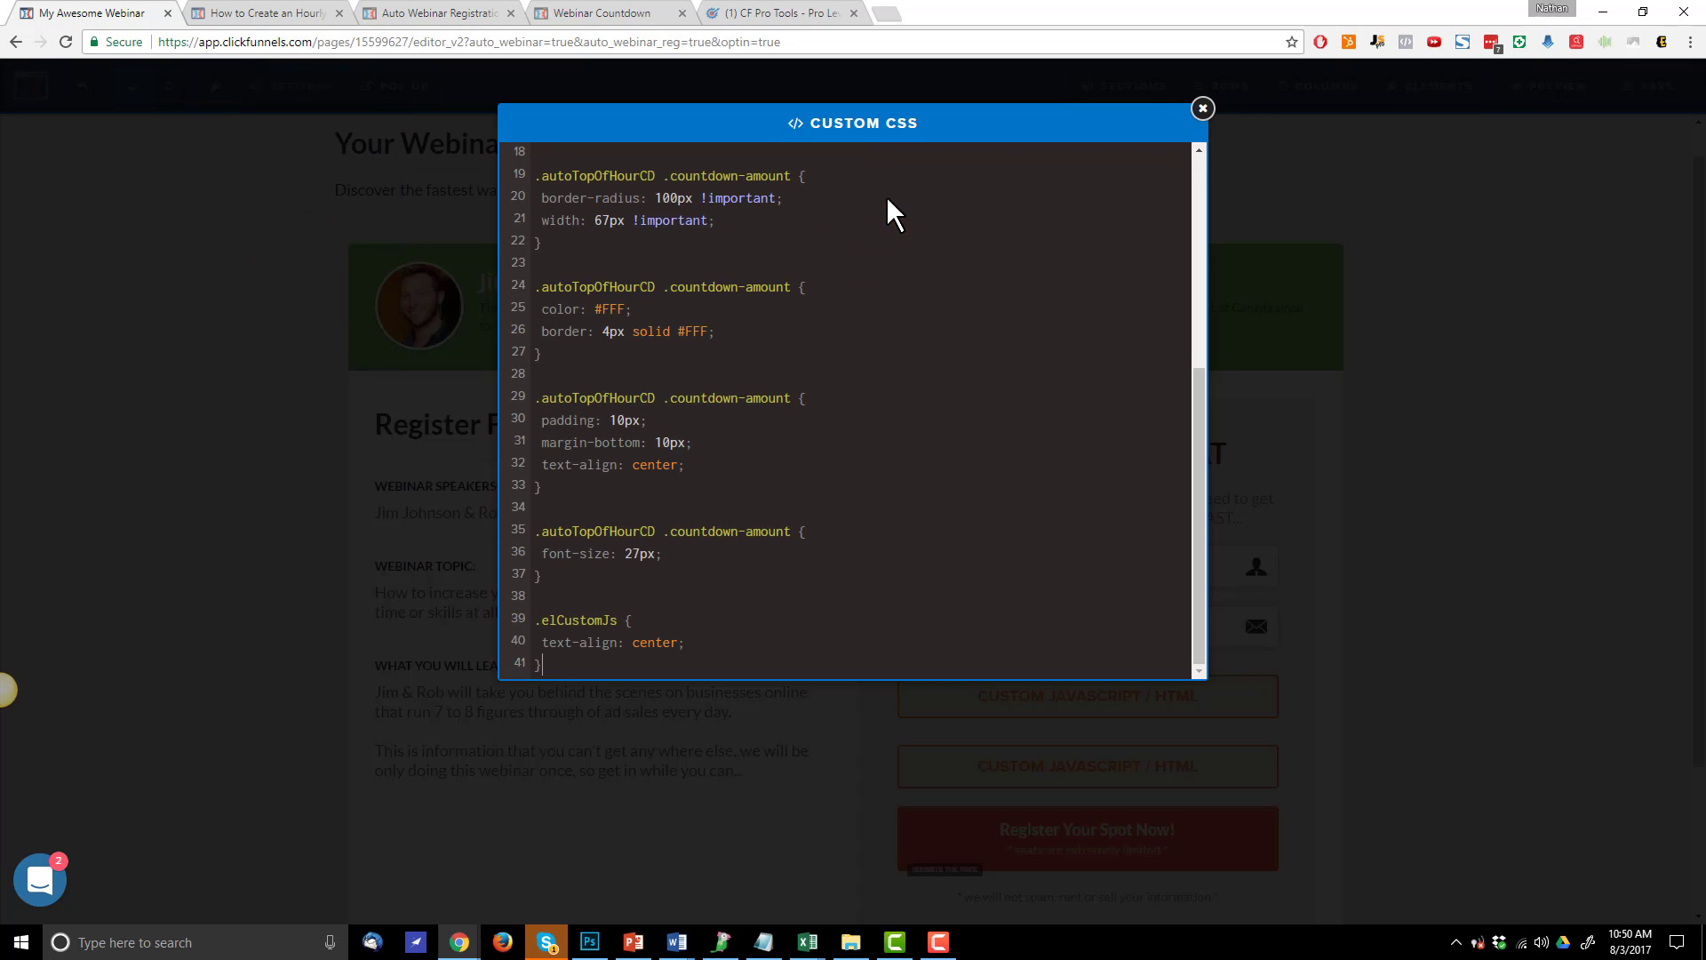
click(1204, 108)
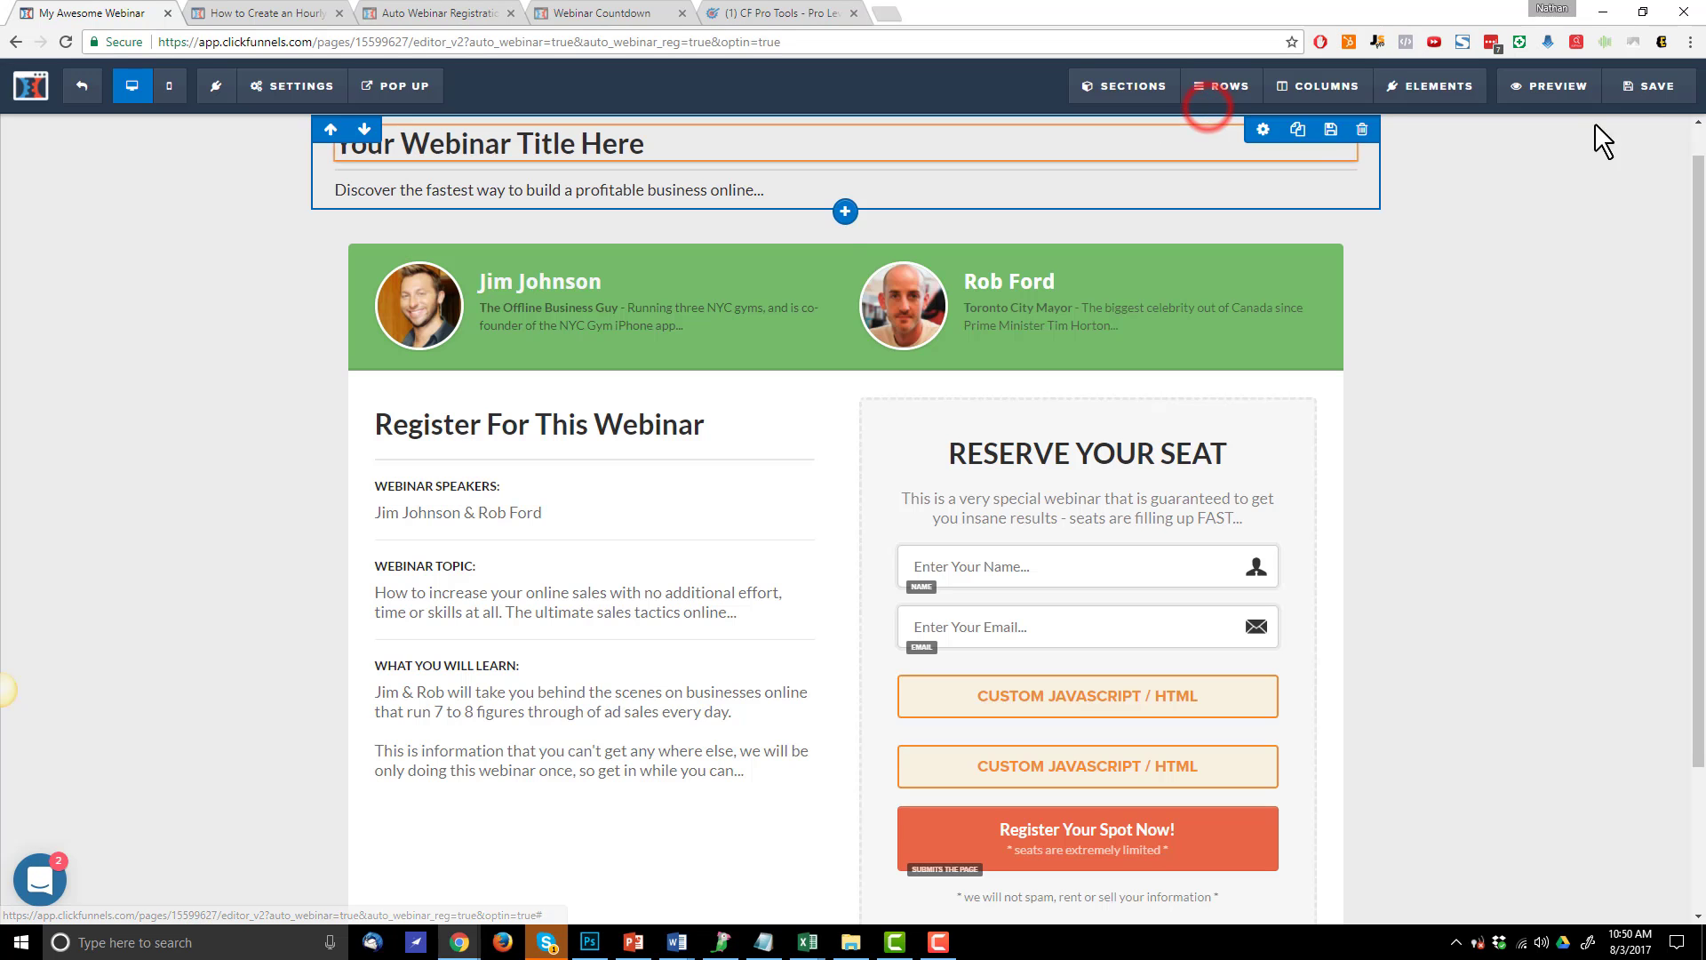
click(1656, 94)
Copy the article's fifth snippet, the Add To Calendar script for the countdown page's footer tracking code
click(313, 16)
scroll(678, 446, down, 4)
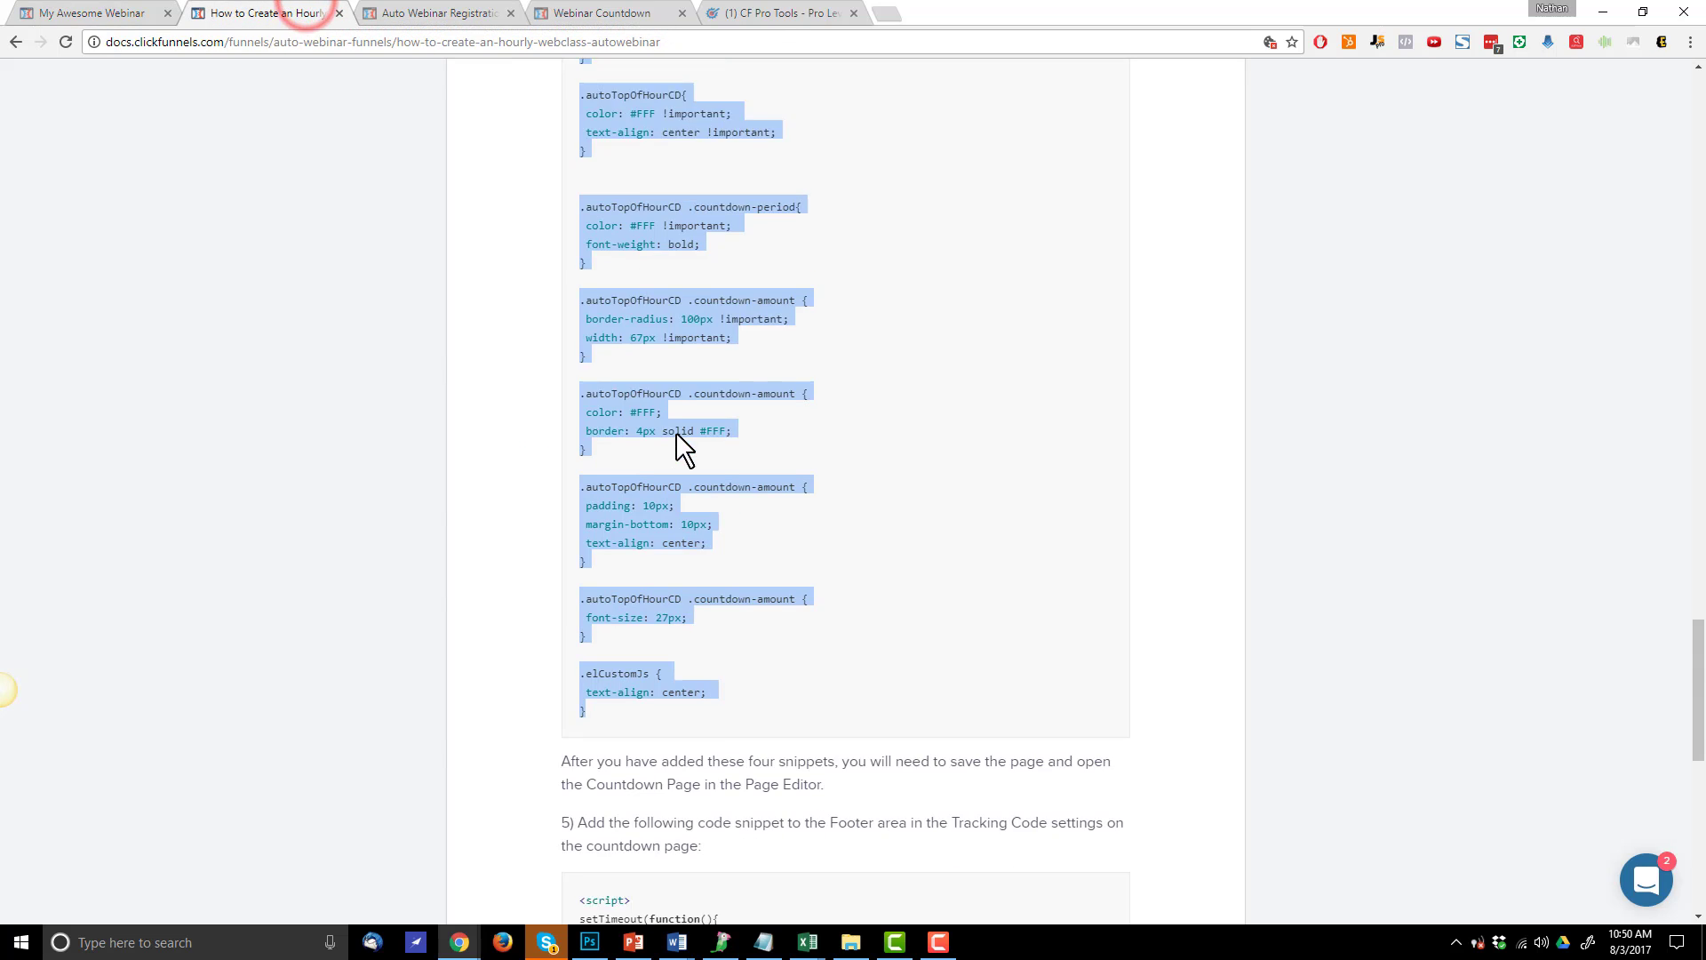
drag(642, 584, 586, 529)
key(ctrl+c)
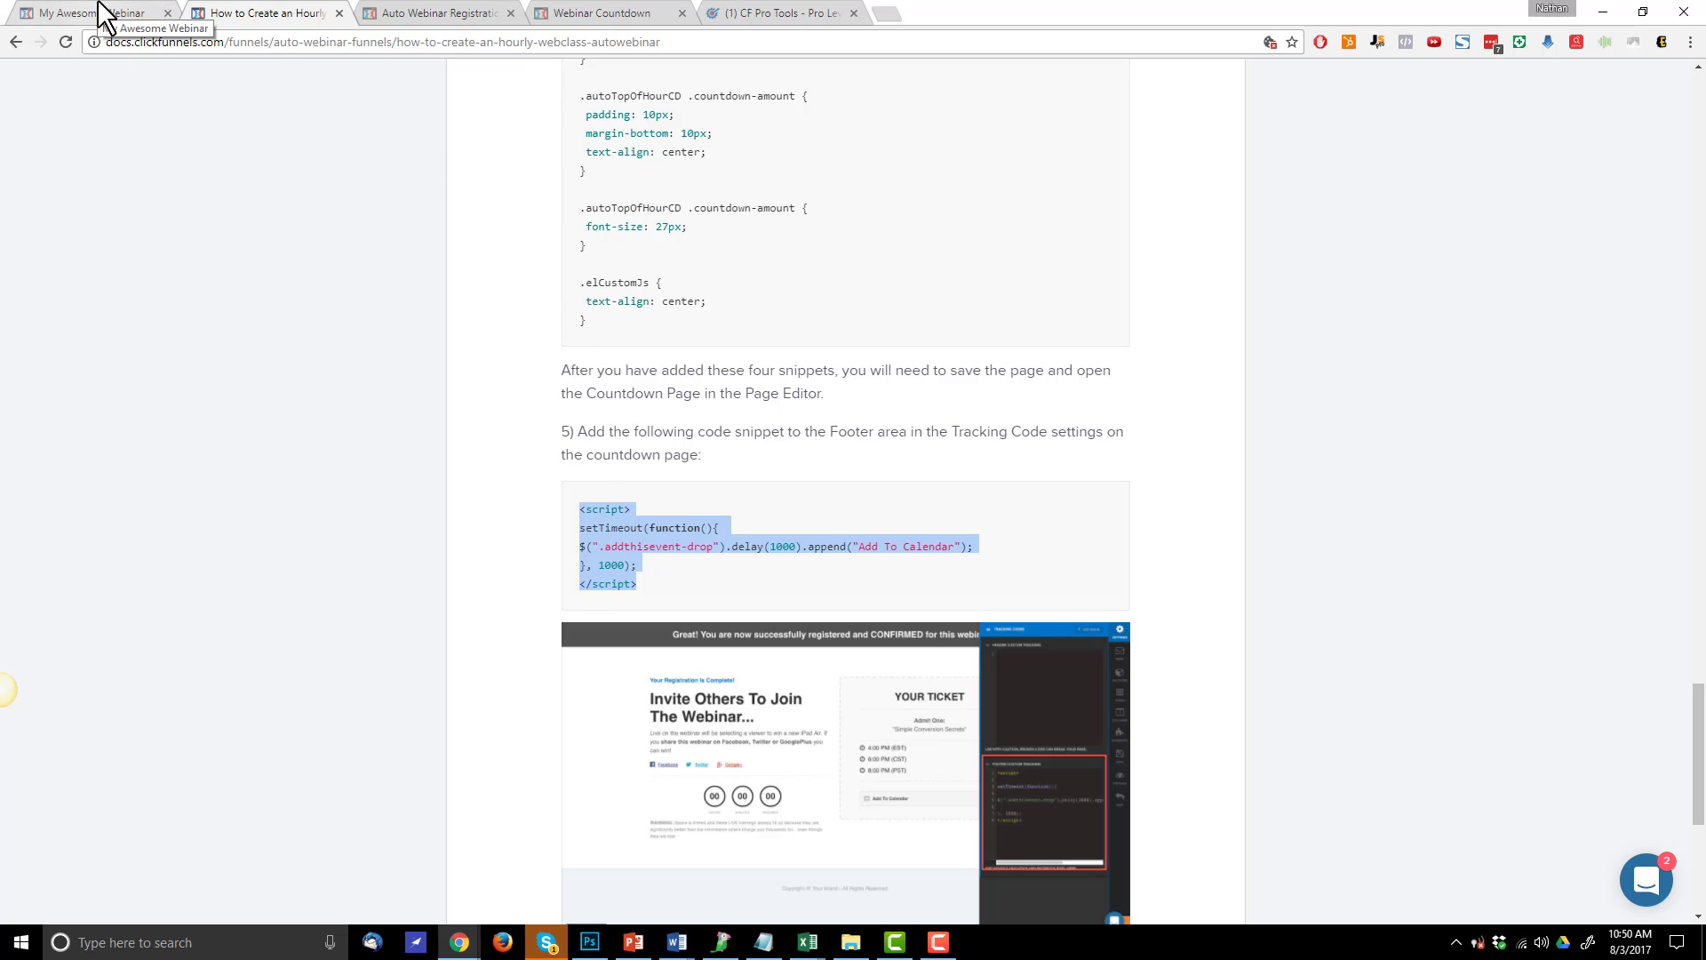
Paste the copied Add To Calendar script into the Webinar Countdown page's footer tracking code and close the code window
triple_click(727, 451)
click(103, 13)
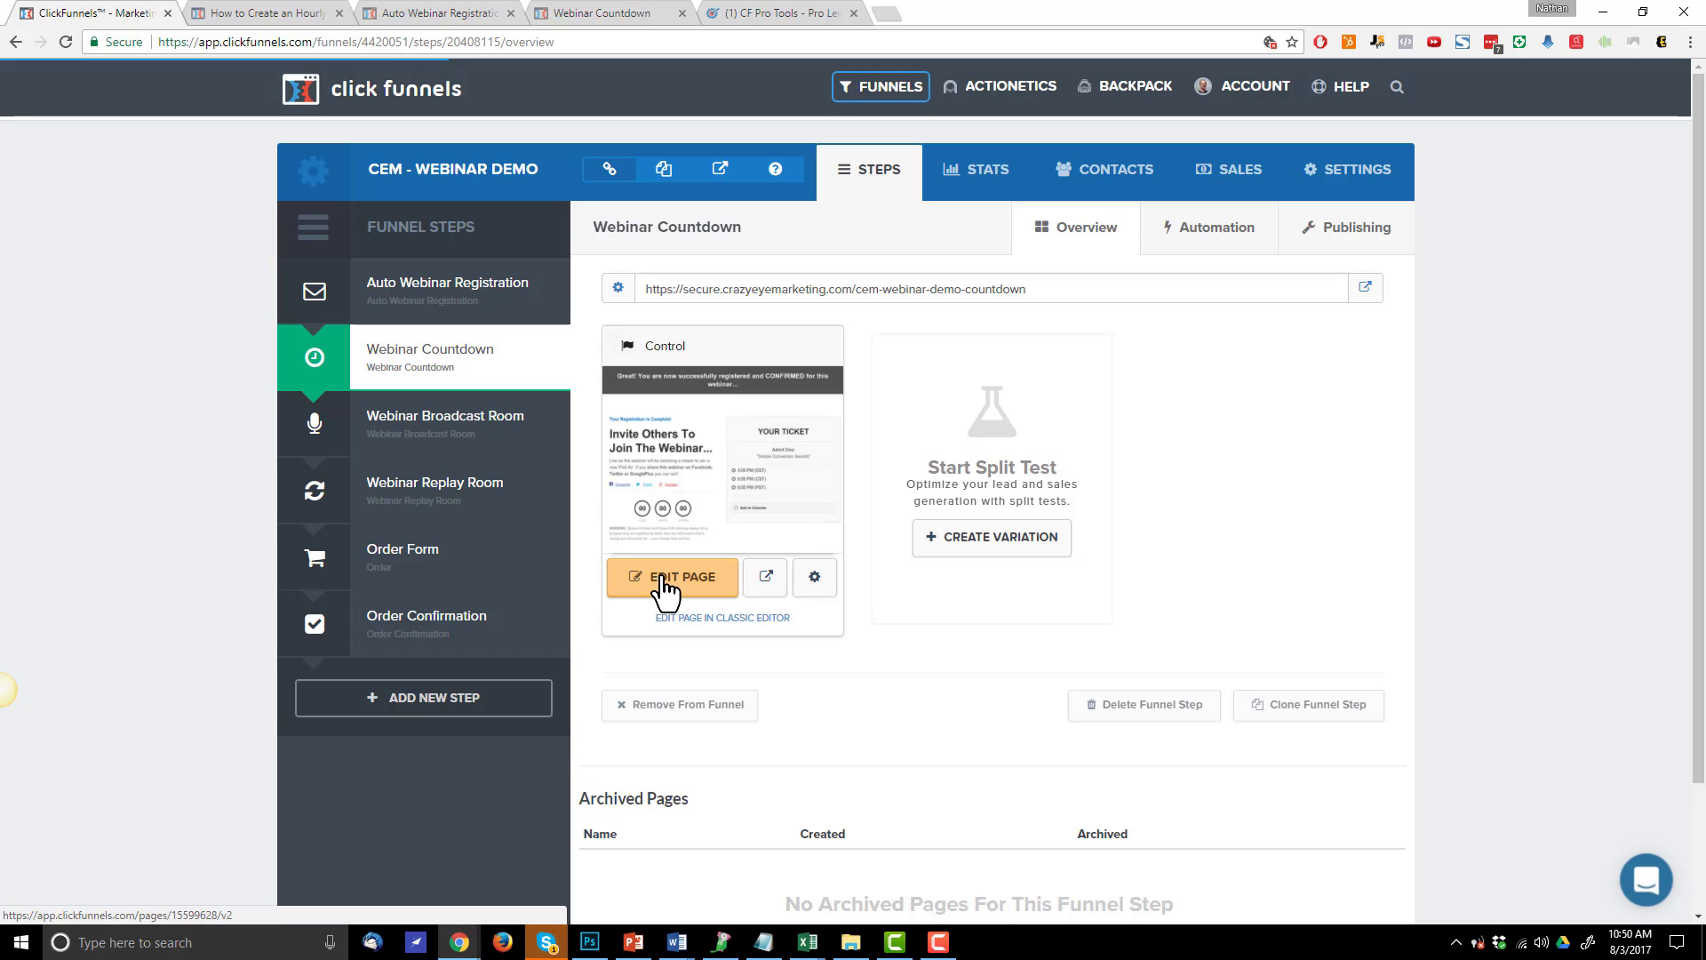
click(662, 577)
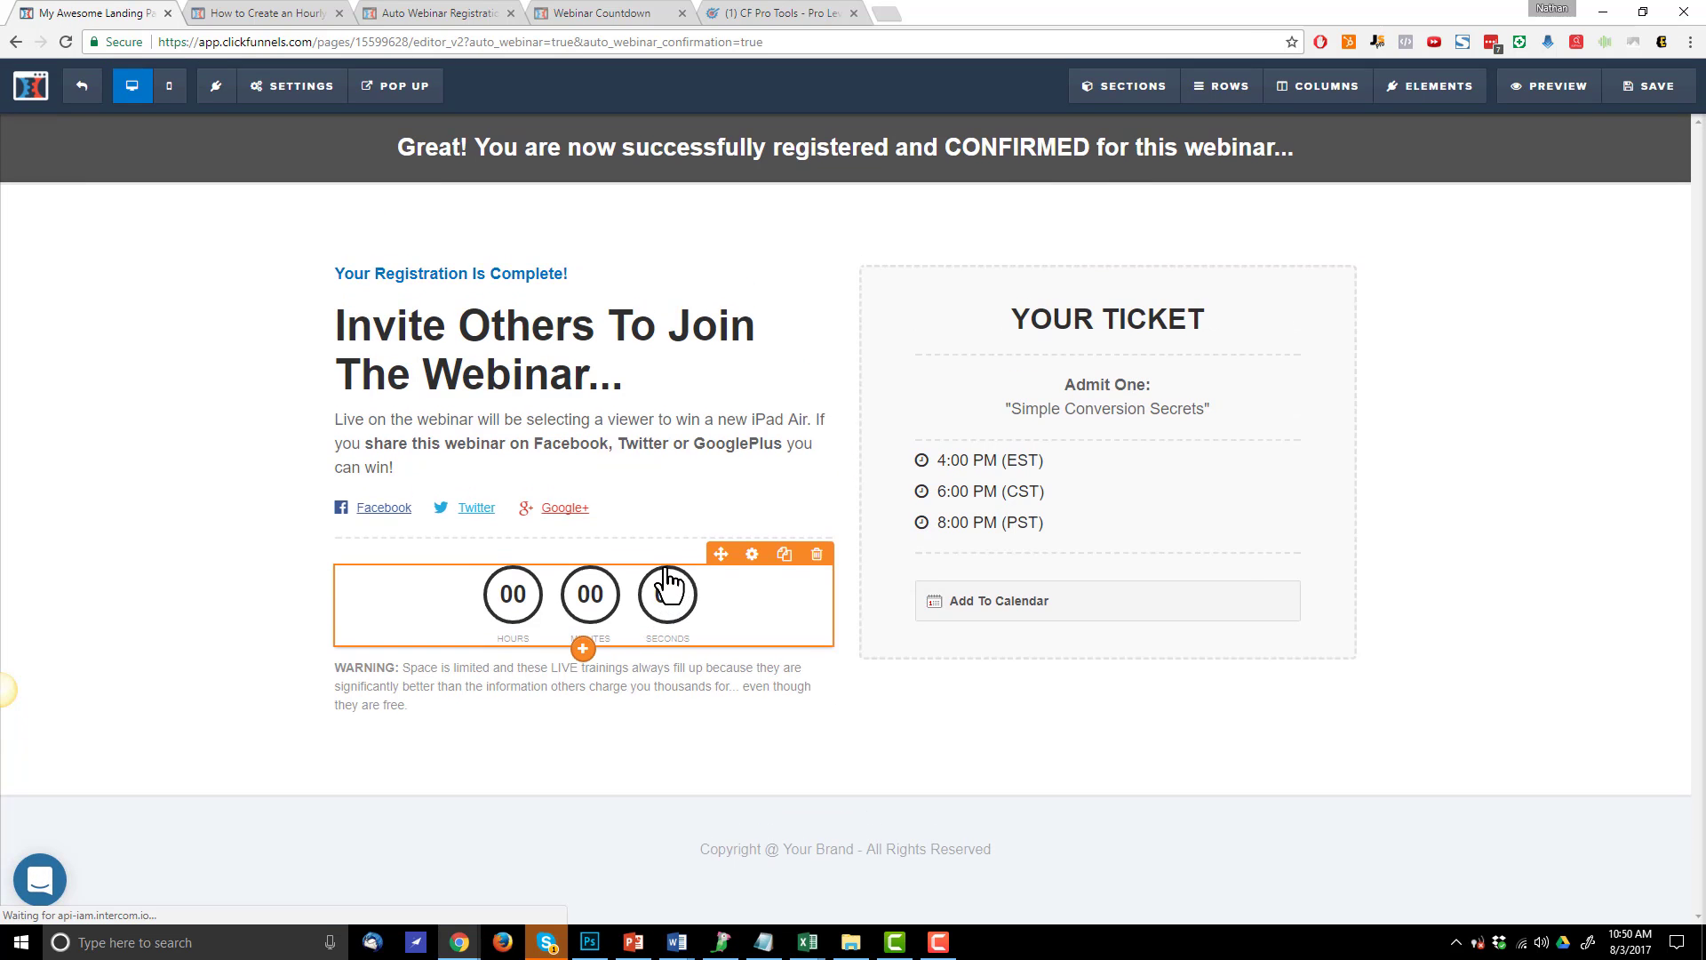
click(279, 98)
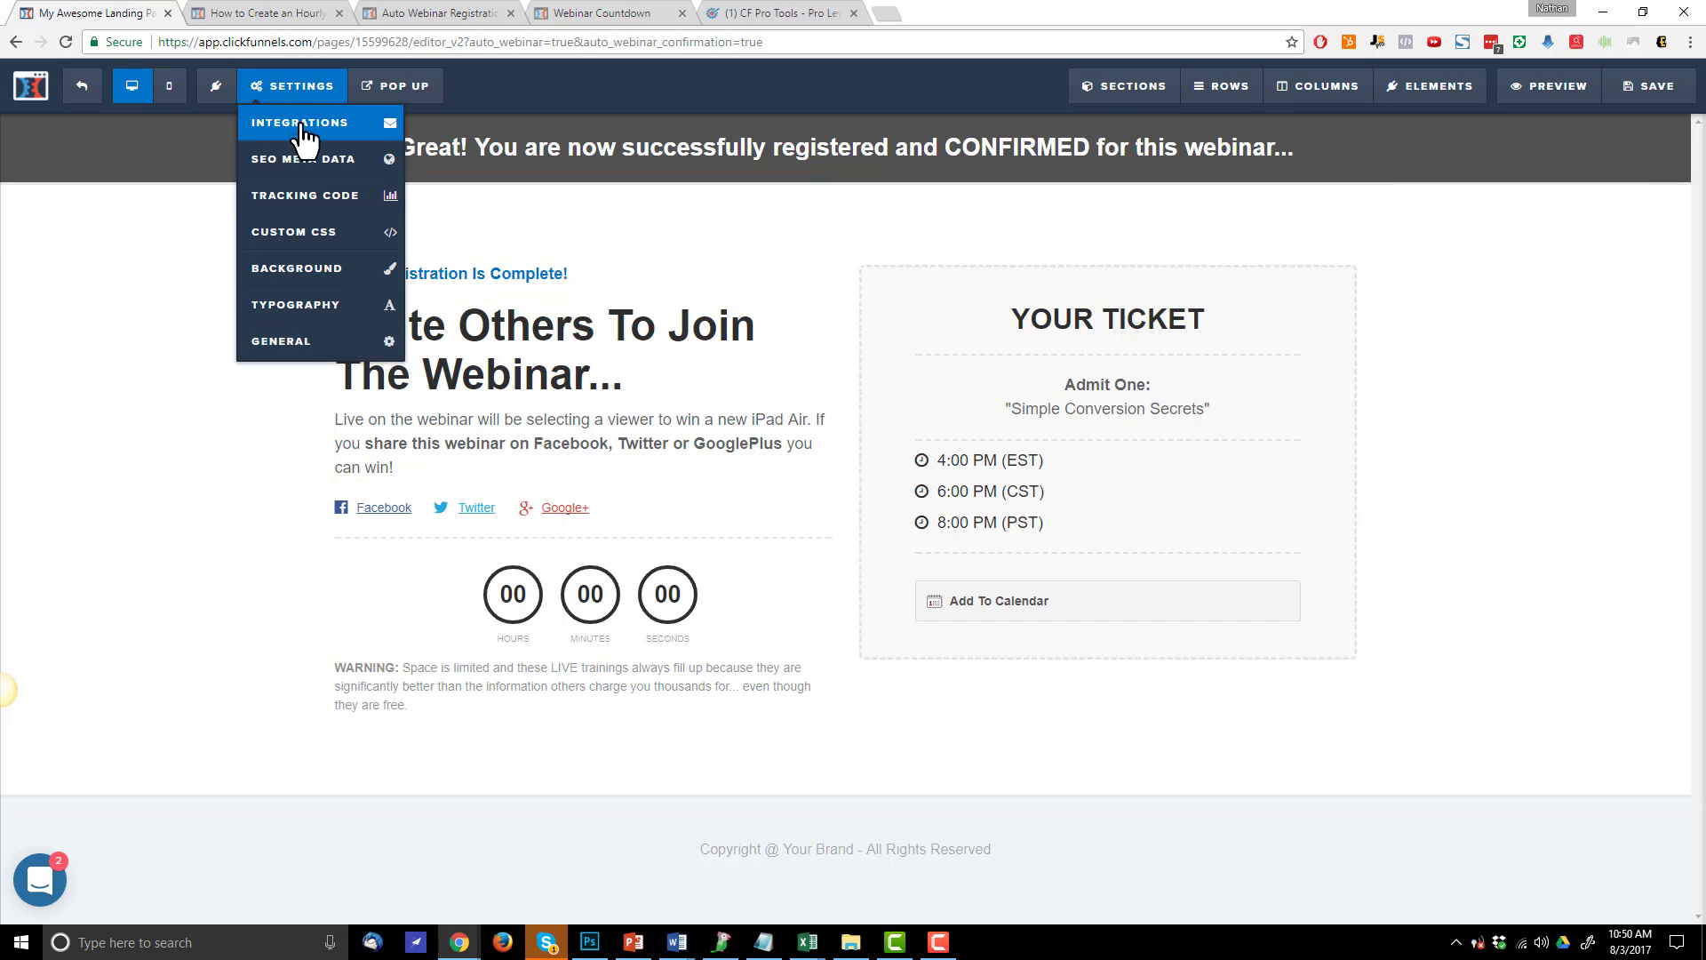
click(318, 198)
click(1073, 161)
click(962, 310)
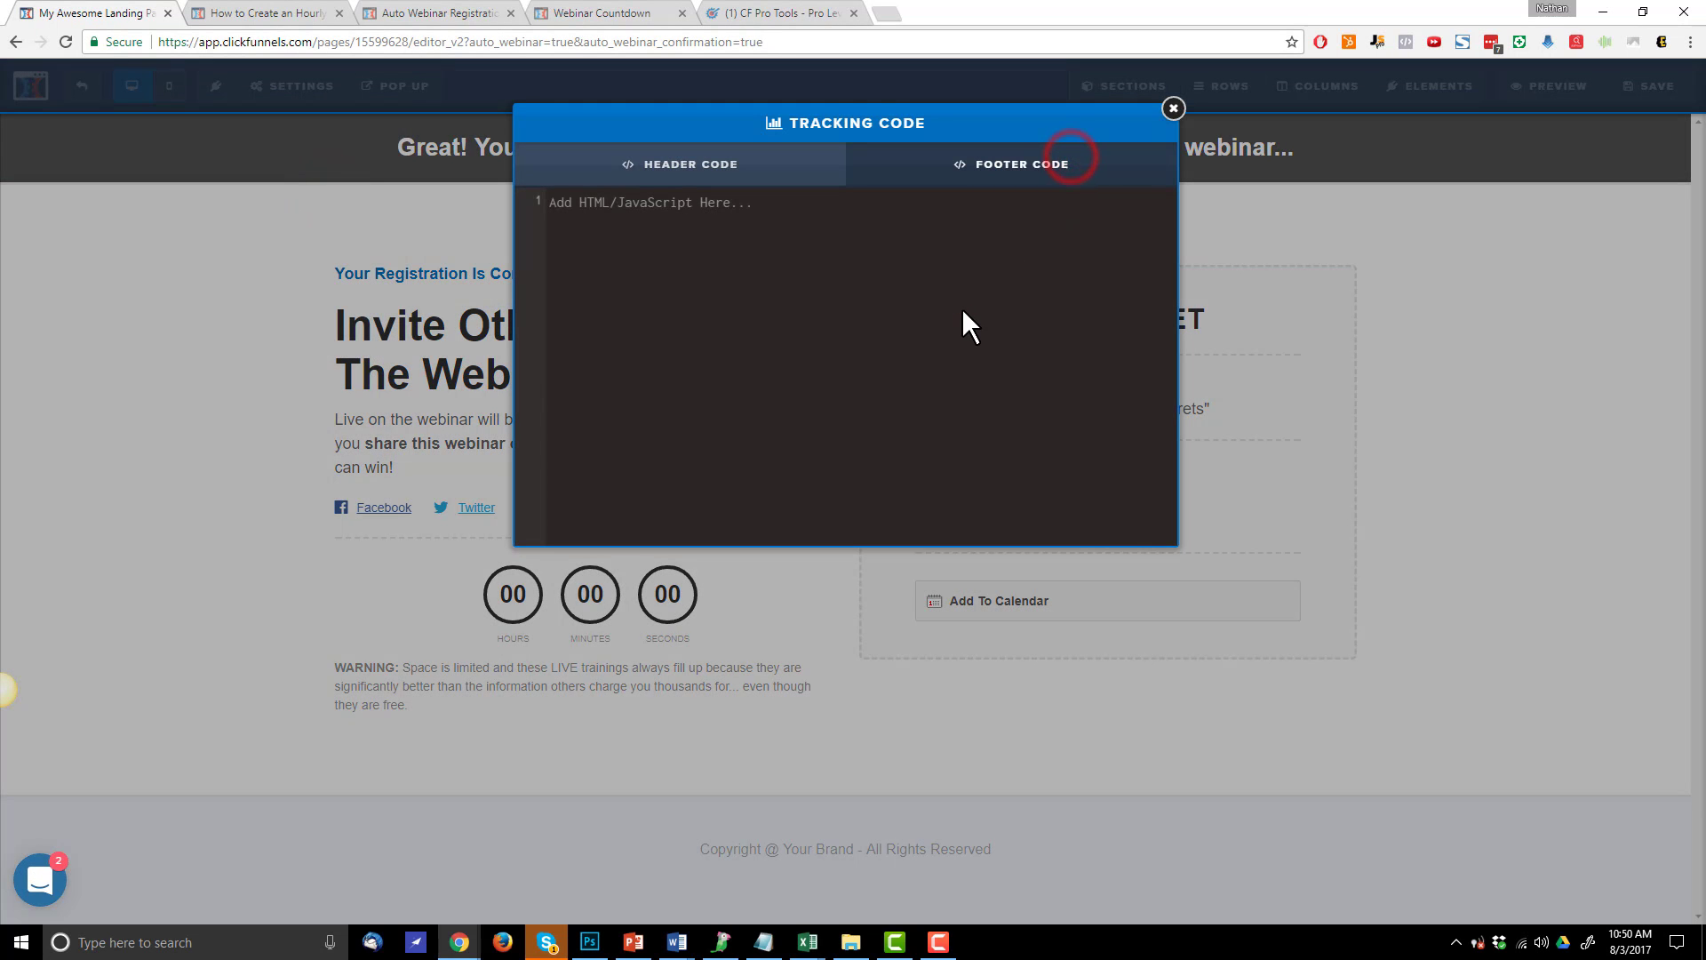
key(ctrl+v)
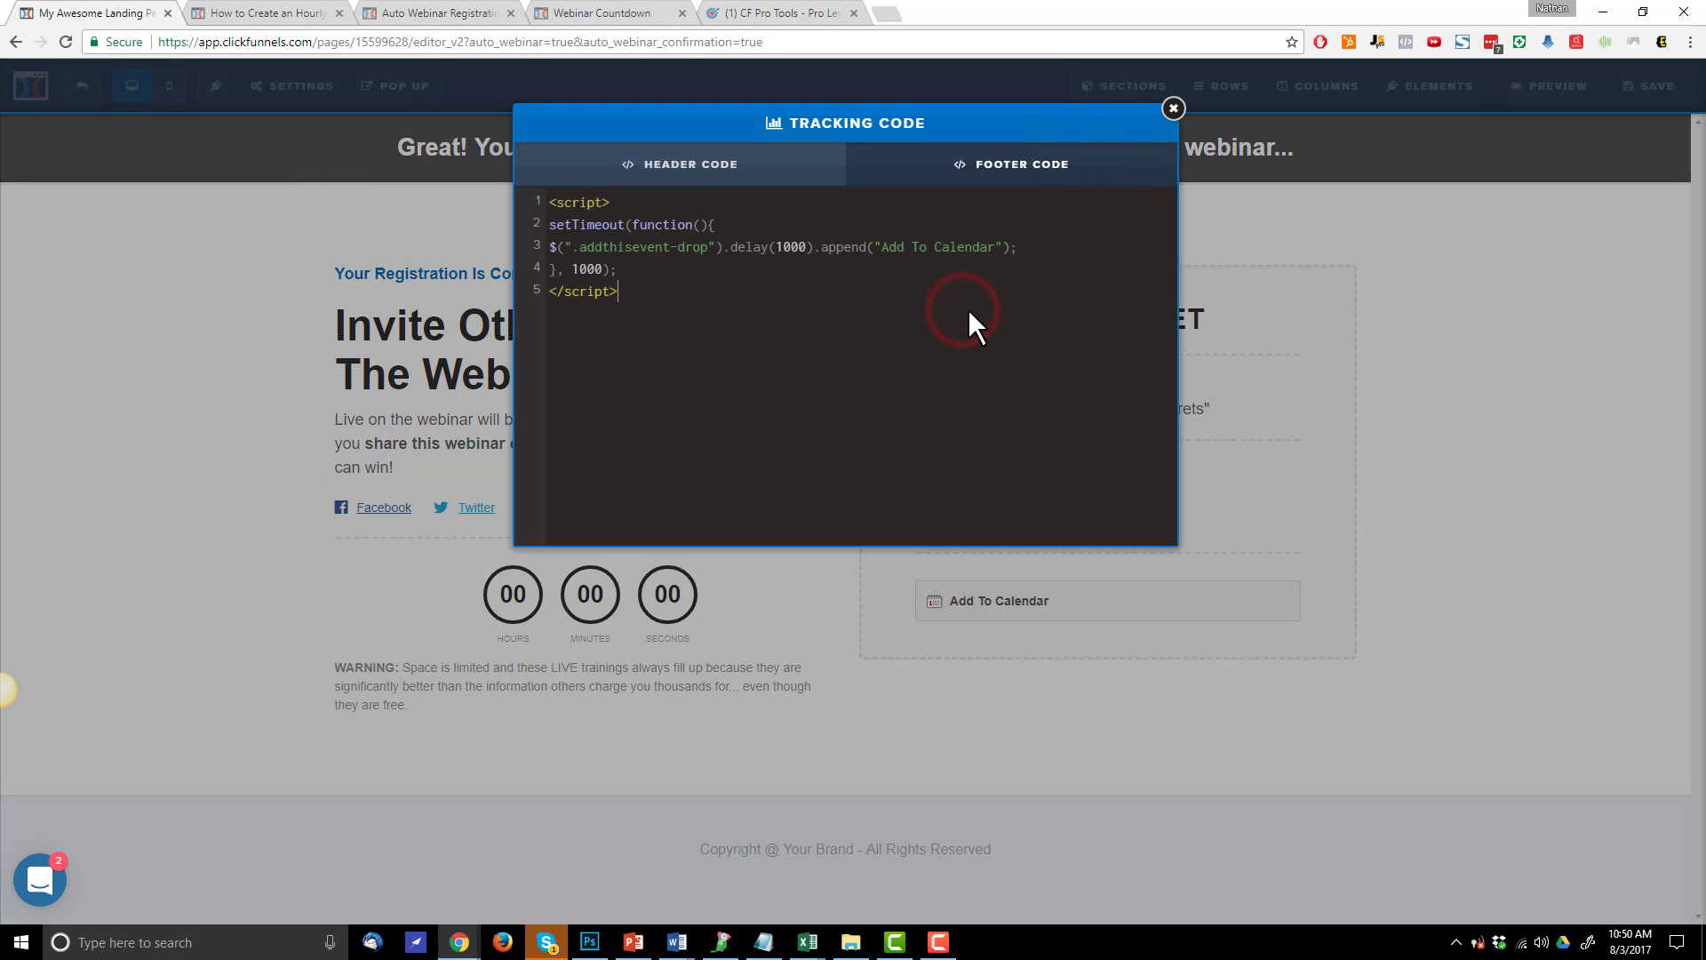
click(1173, 108)
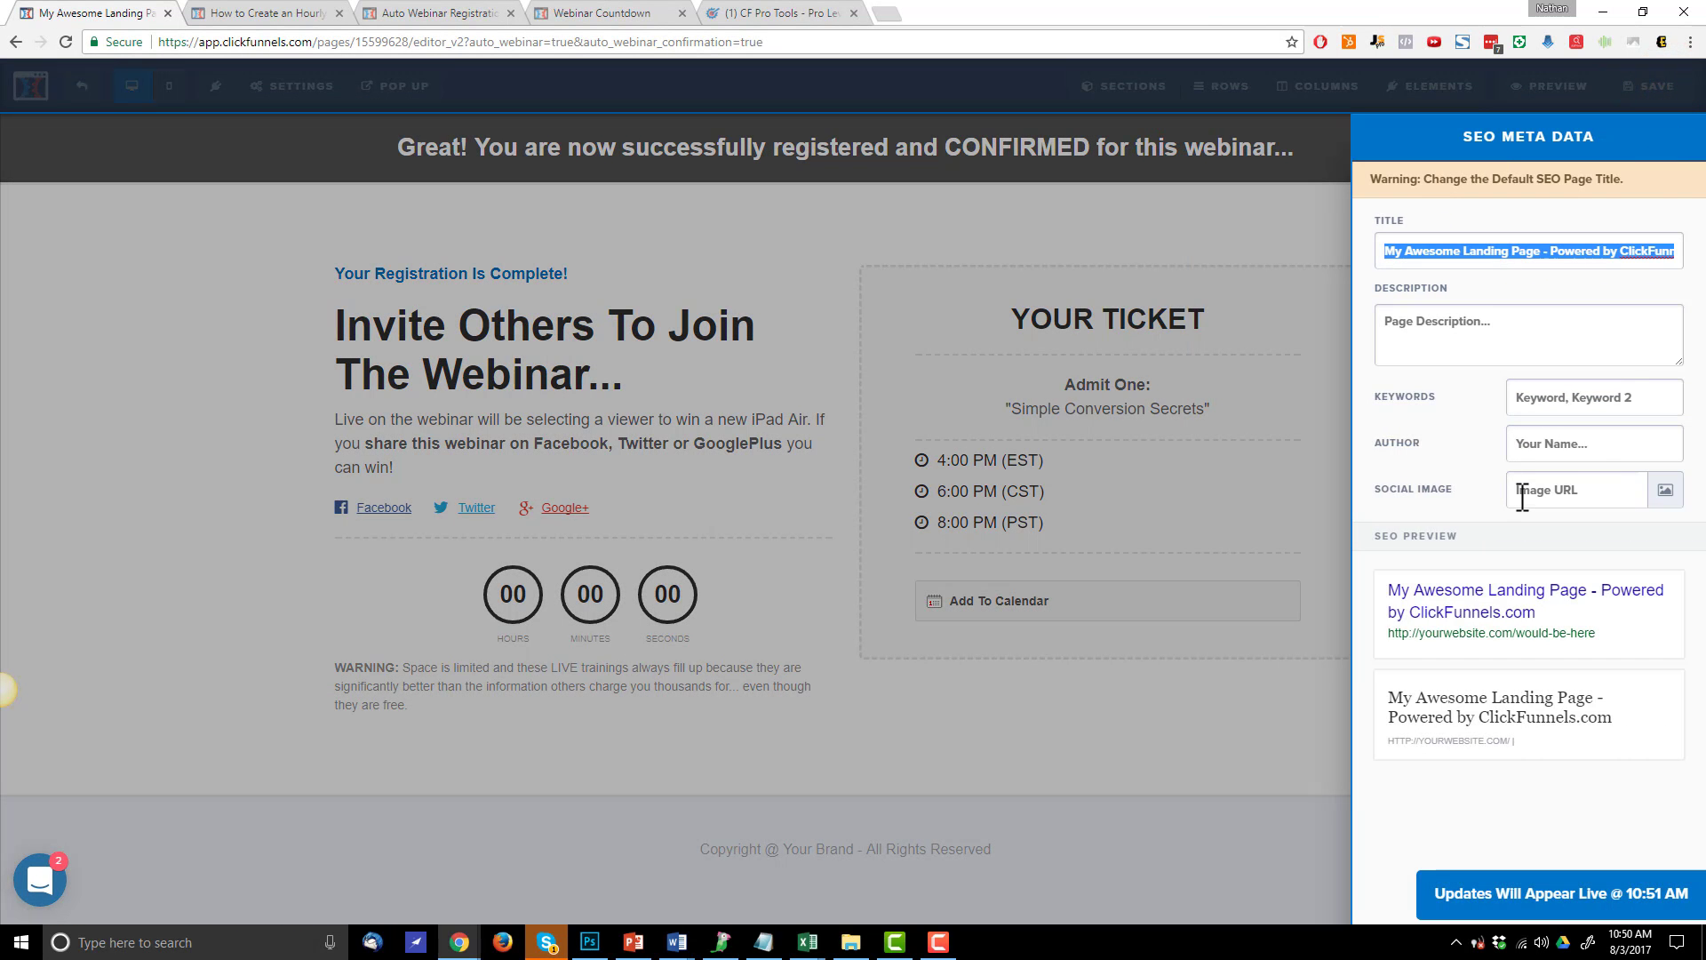
Set the countdown page's SEO title to "Webinar Countdown", save the page and return to the funnel overview
text(Webinar Countdown)
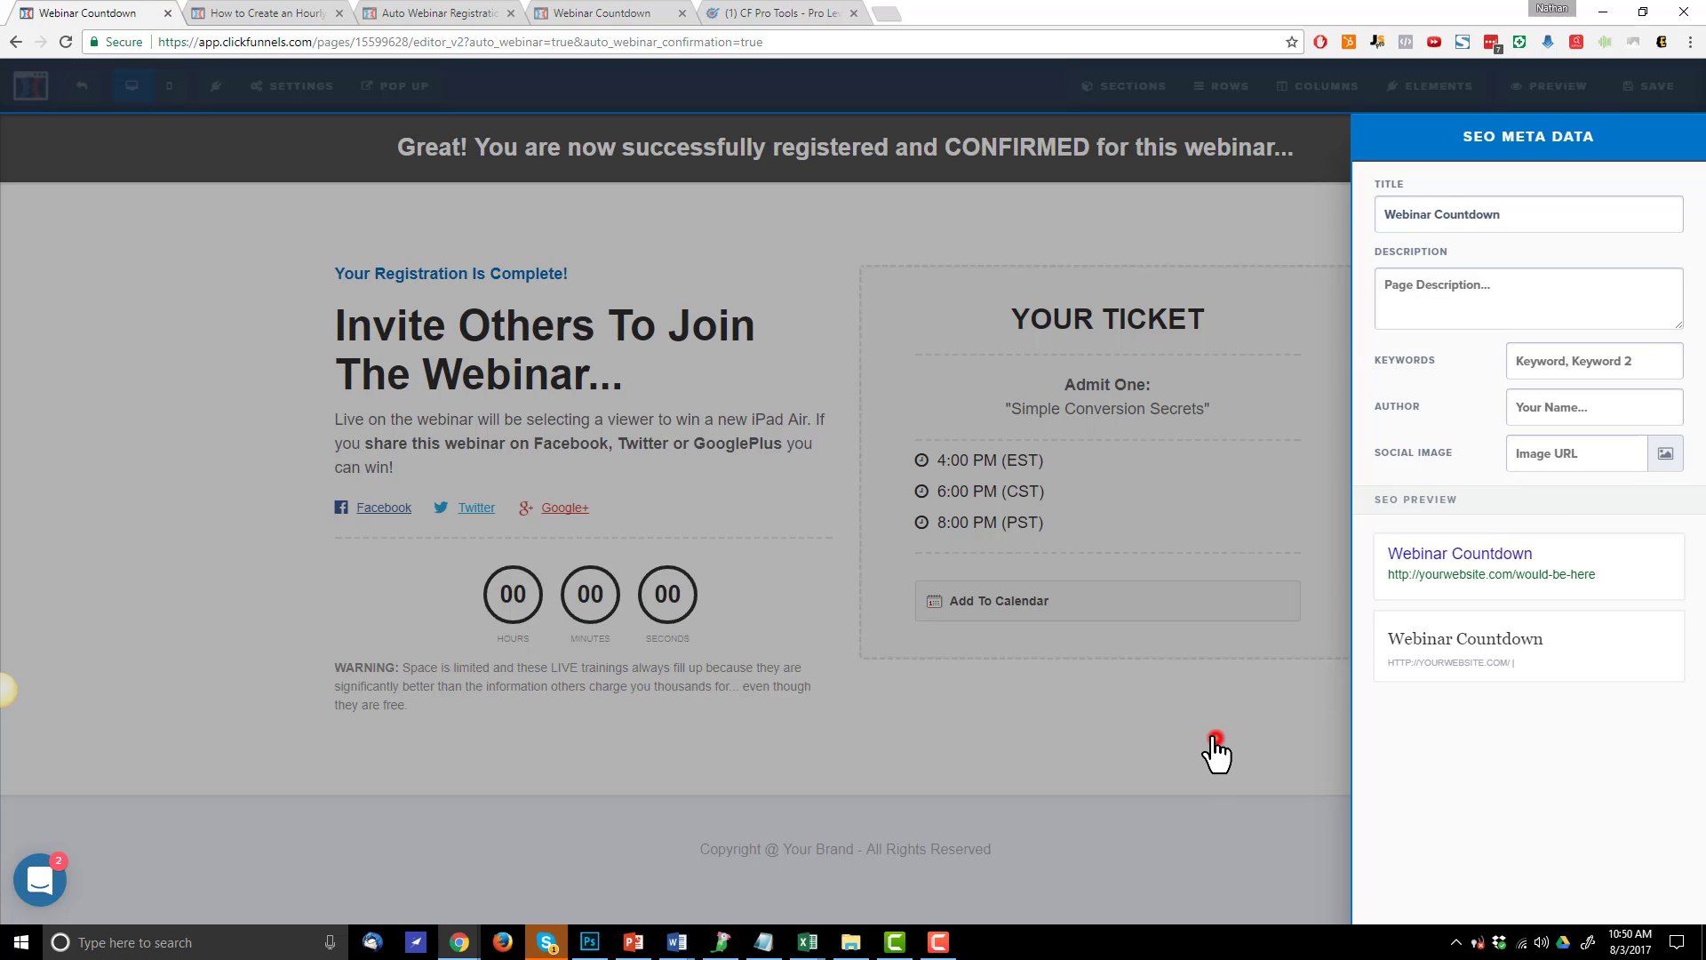
click(1217, 746)
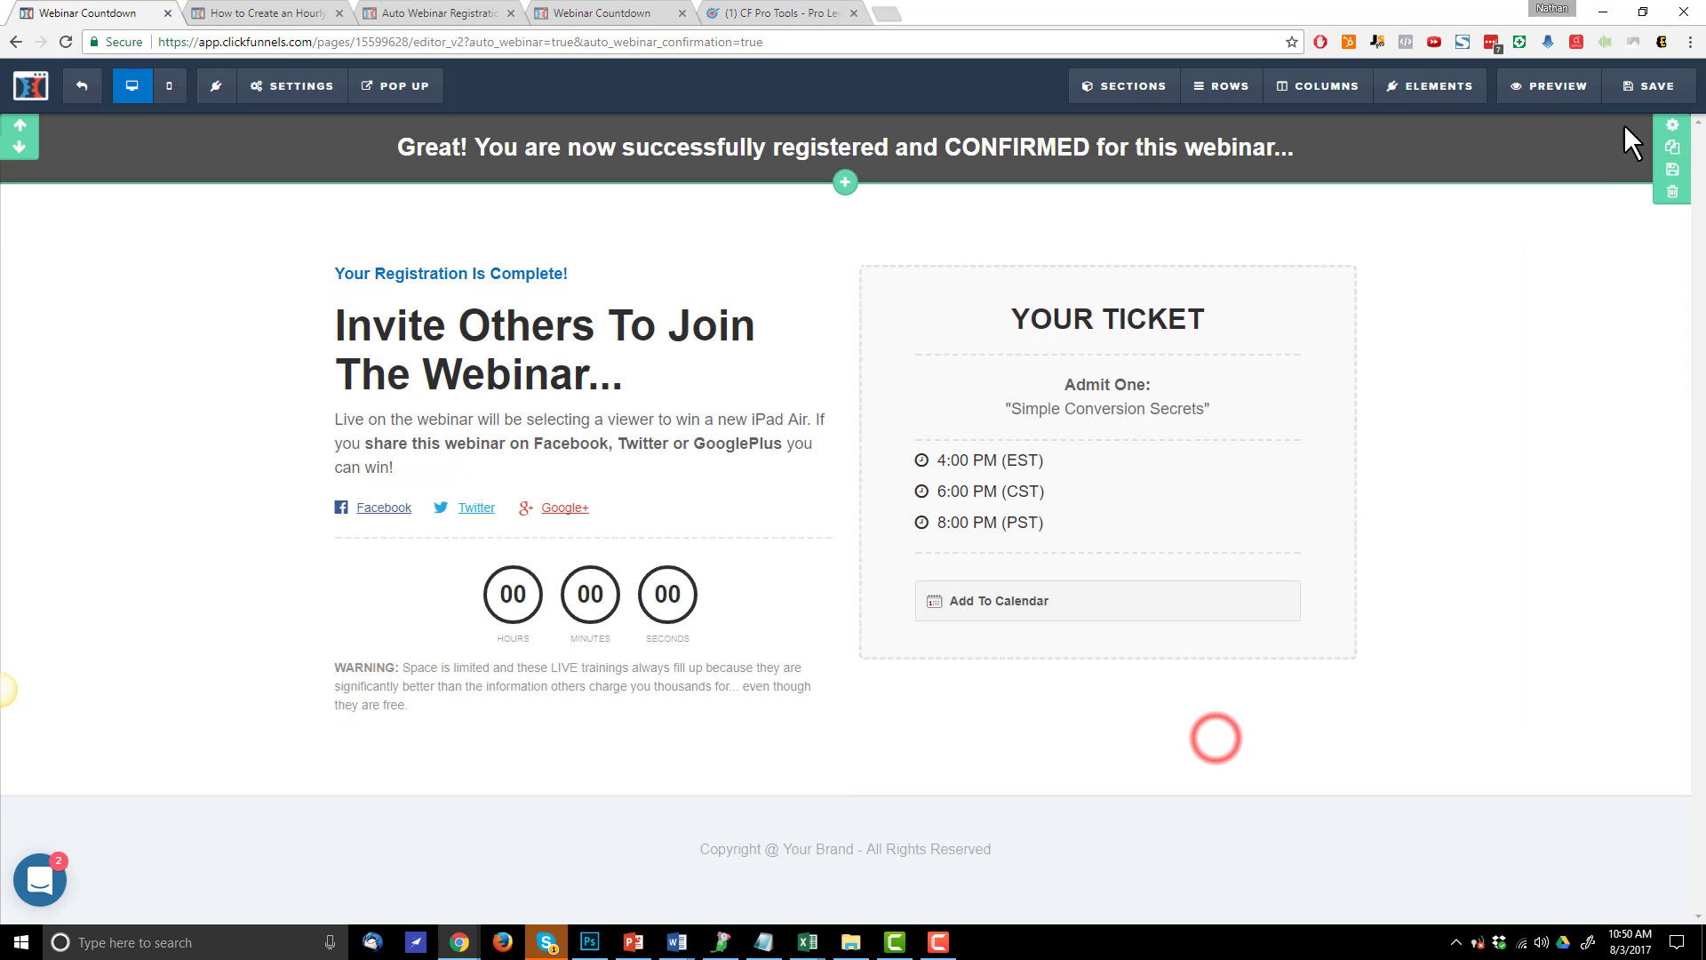
click(1644, 89)
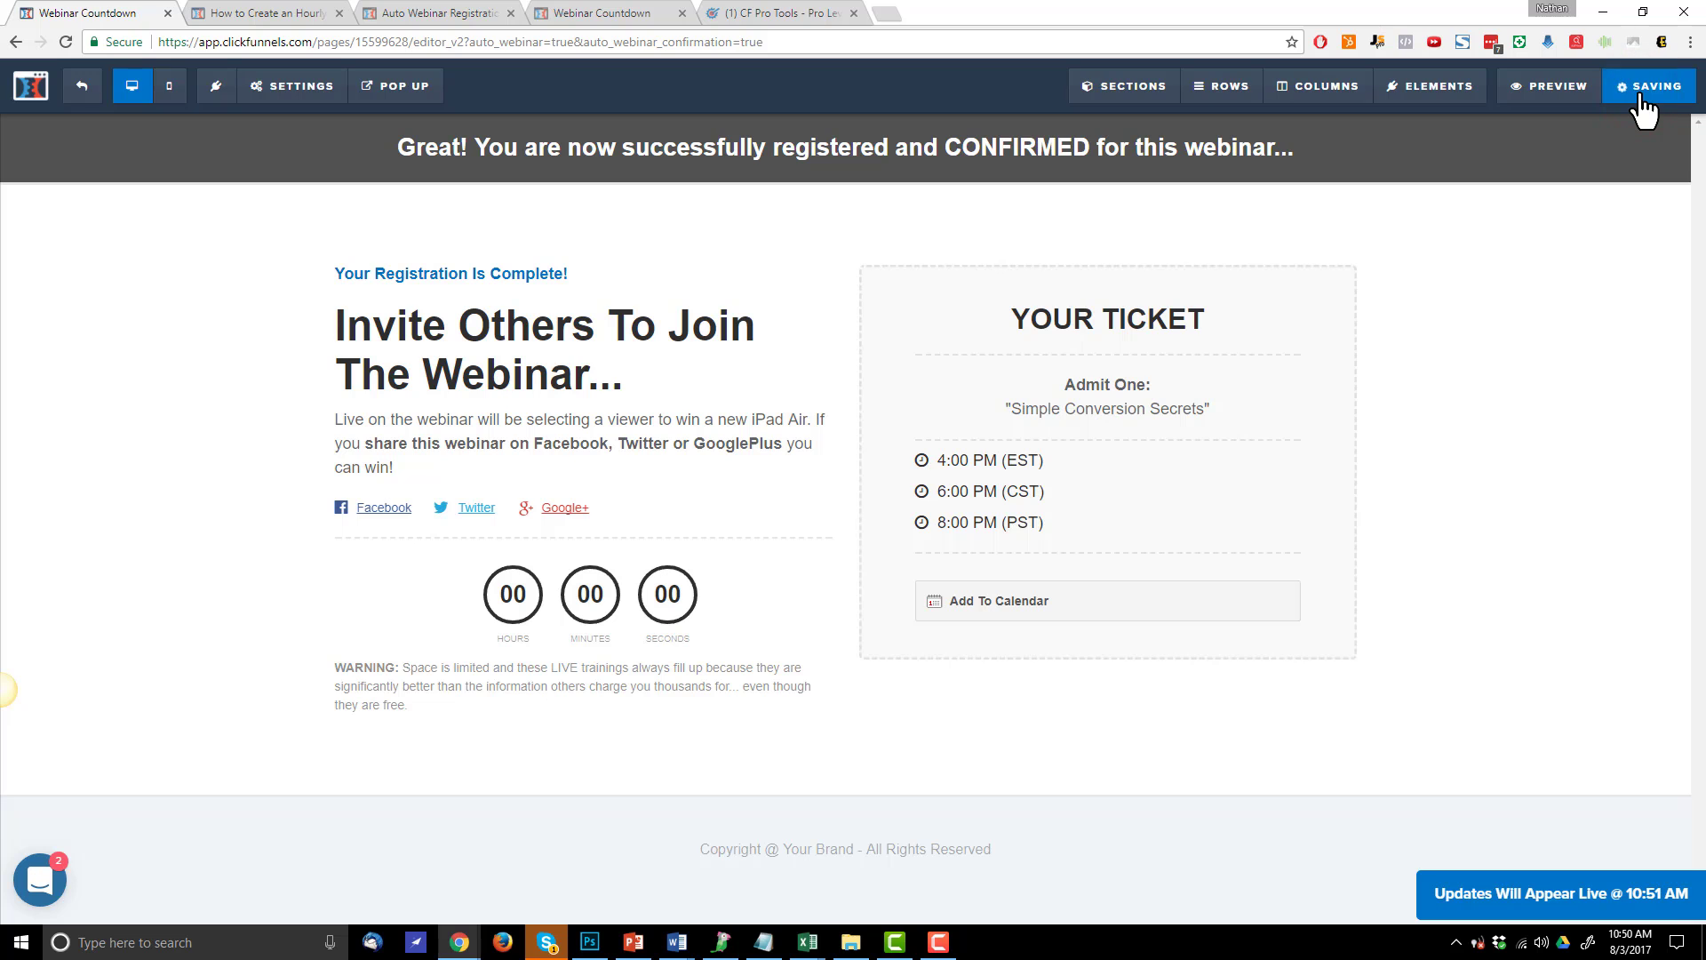
click(81, 87)
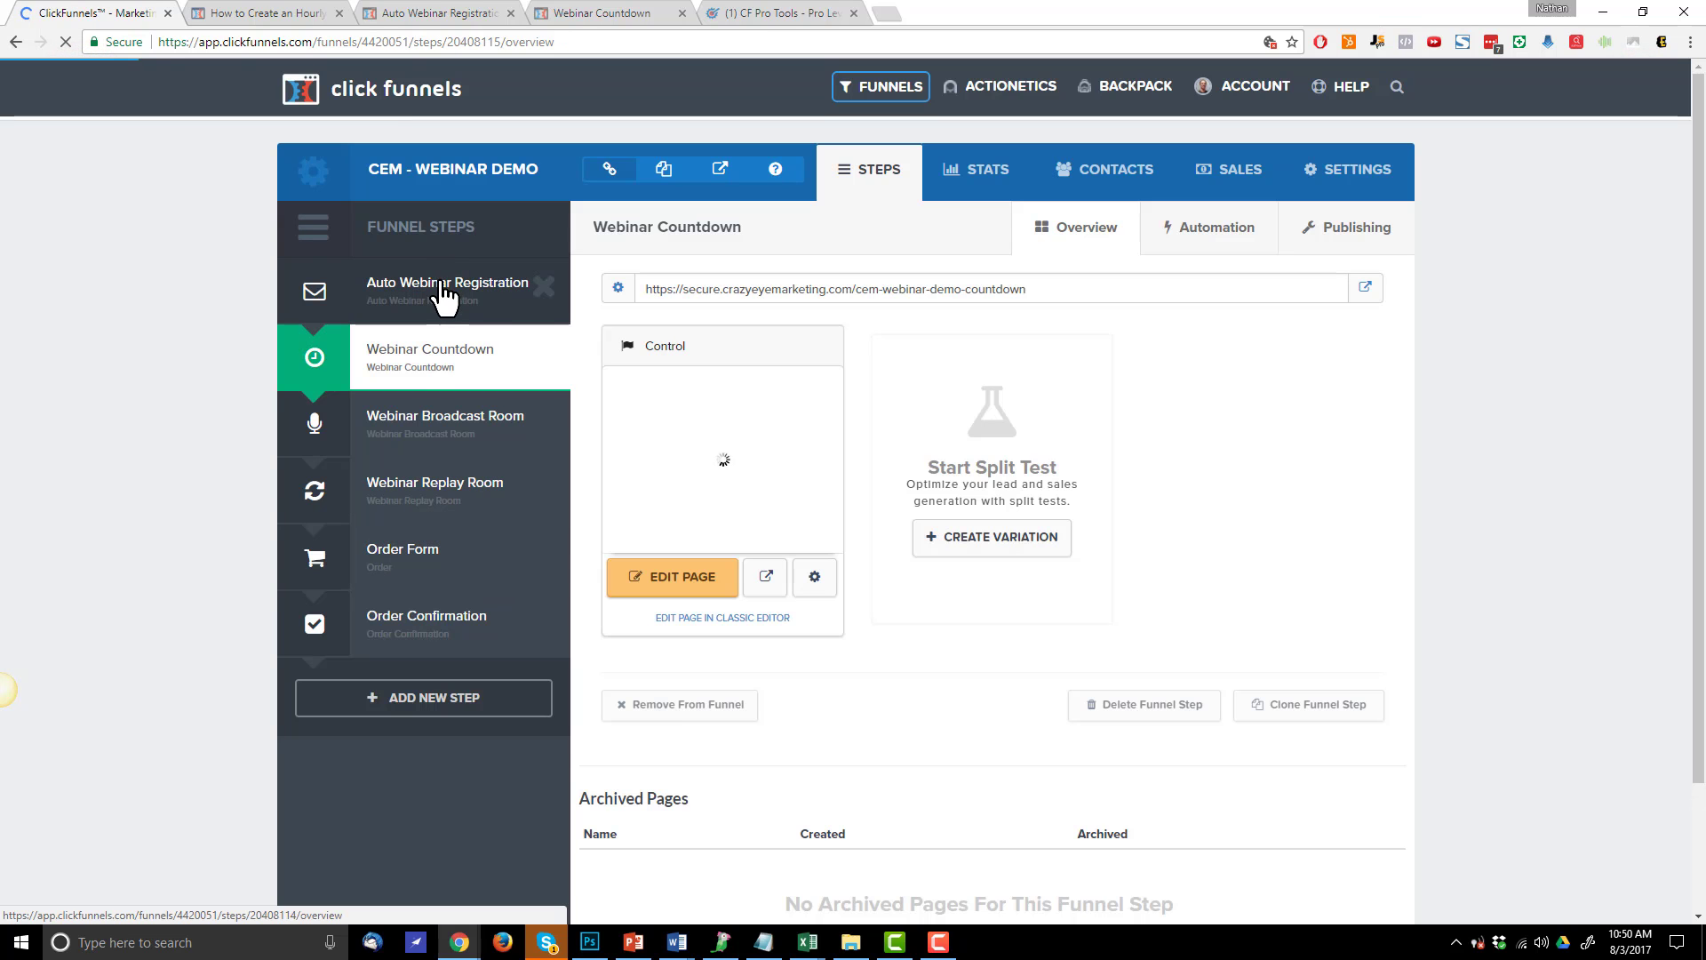
Preview the Auto Webinar Registration page and examine the legibility of the webinar time and countdown timer in the form
click(440, 282)
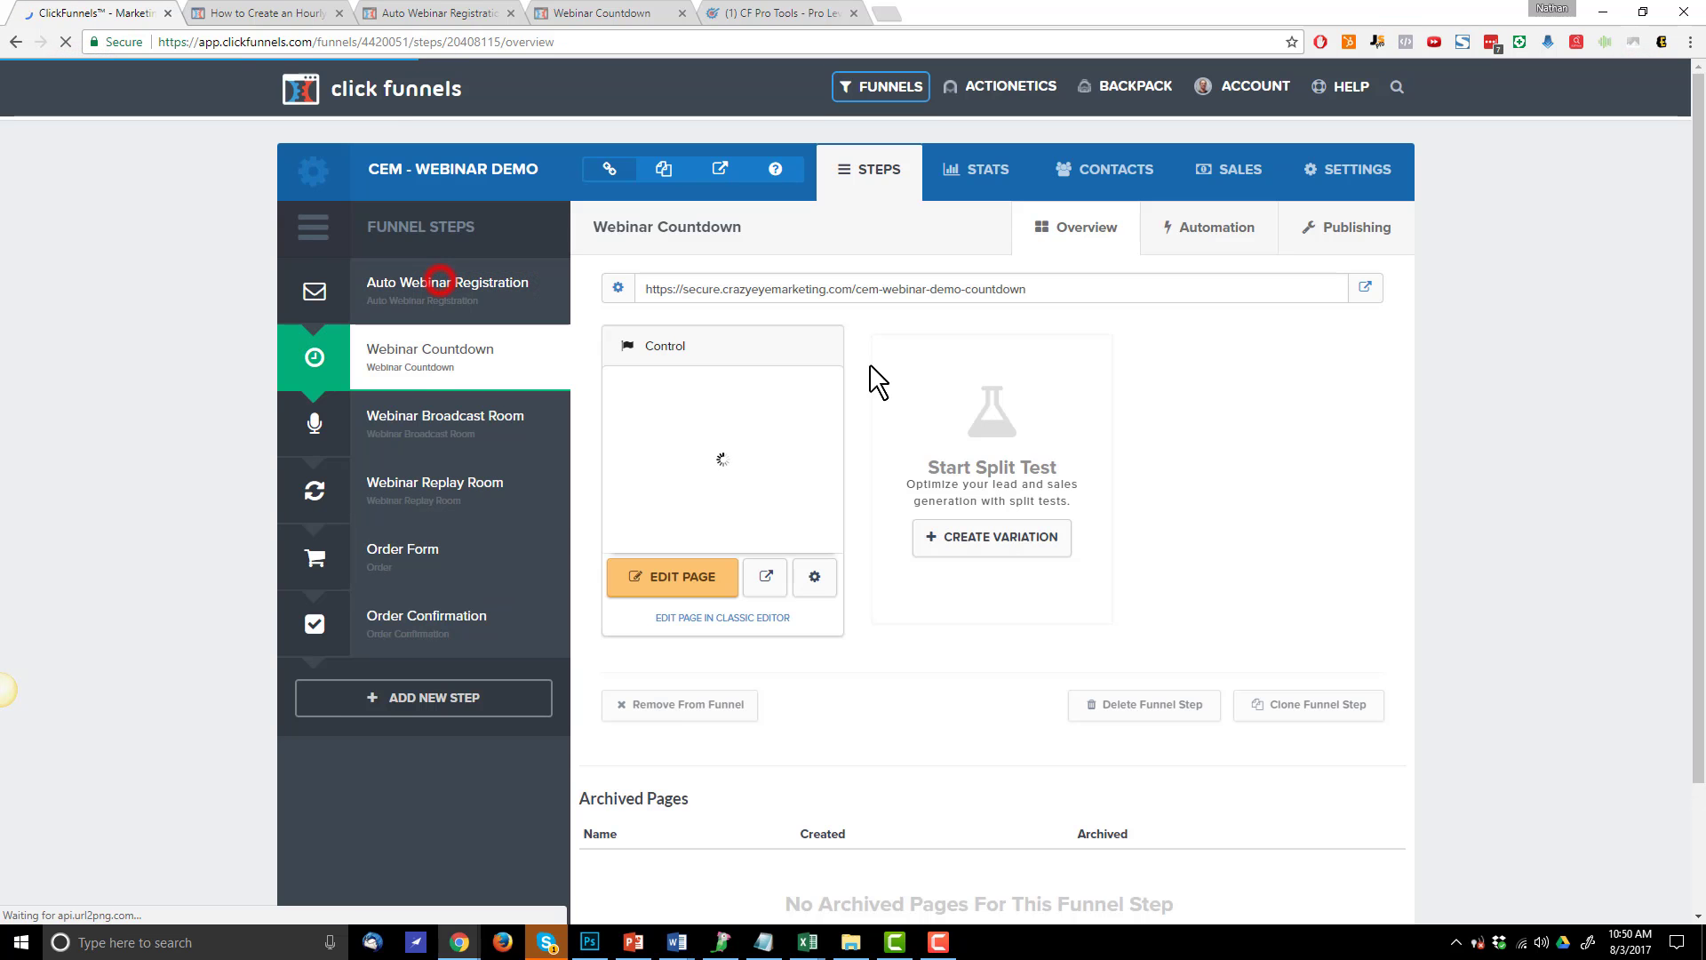
click(767, 581)
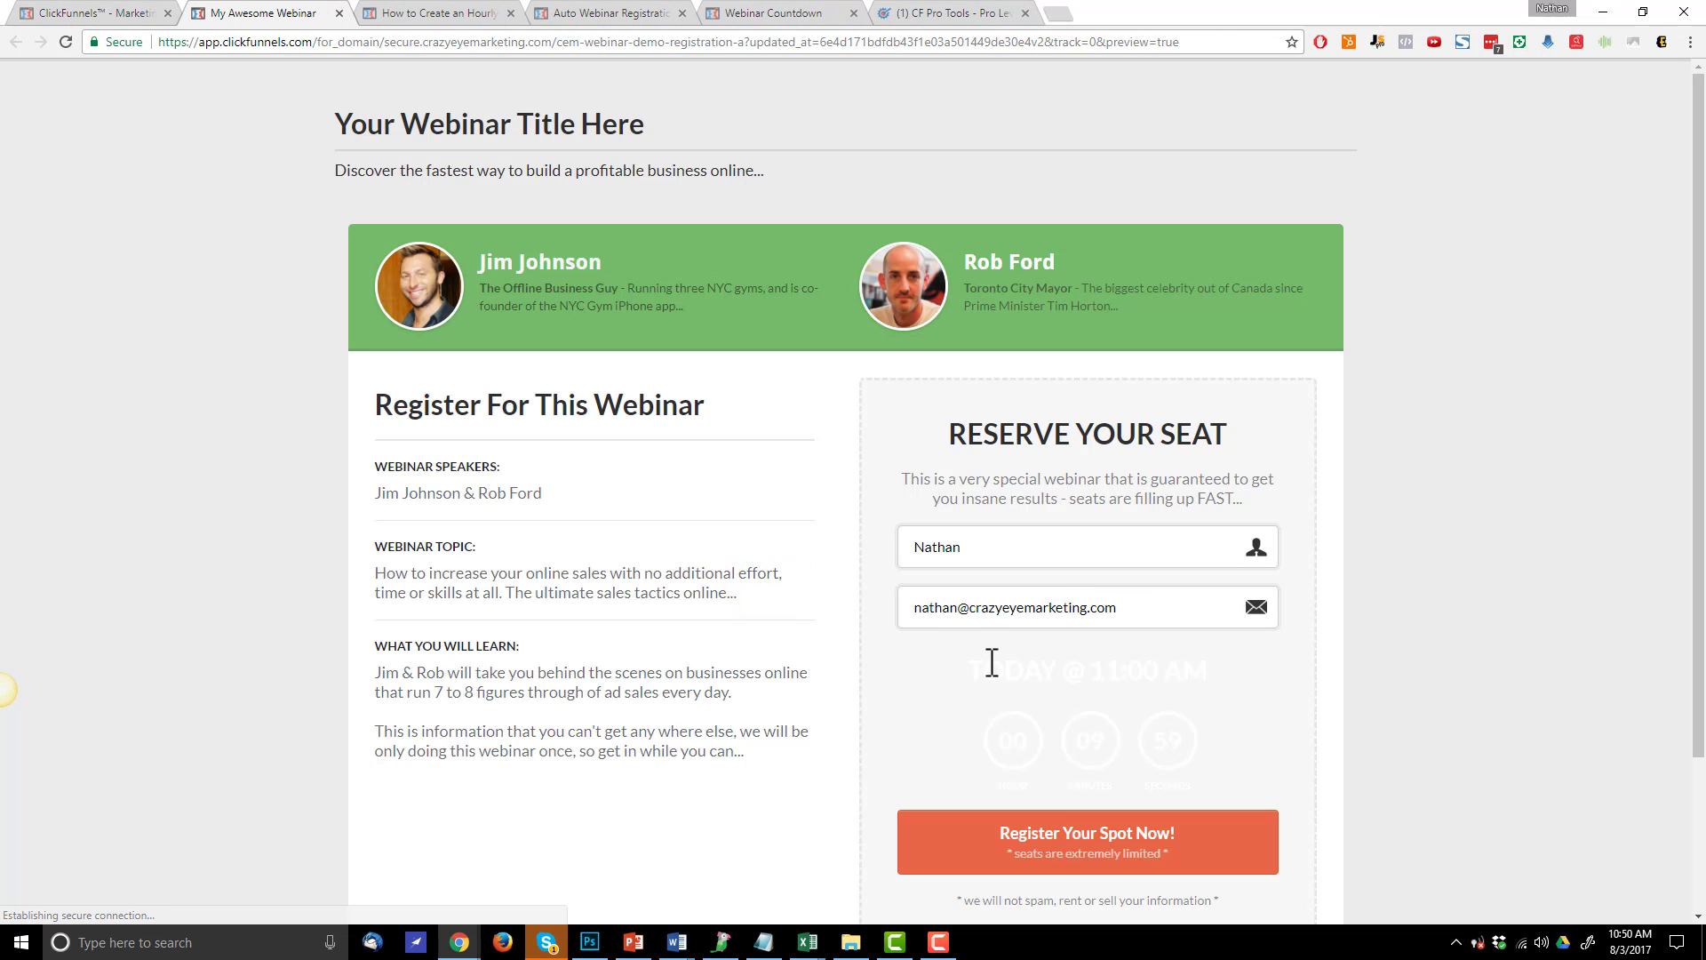
drag(958, 684, 1256, 731)
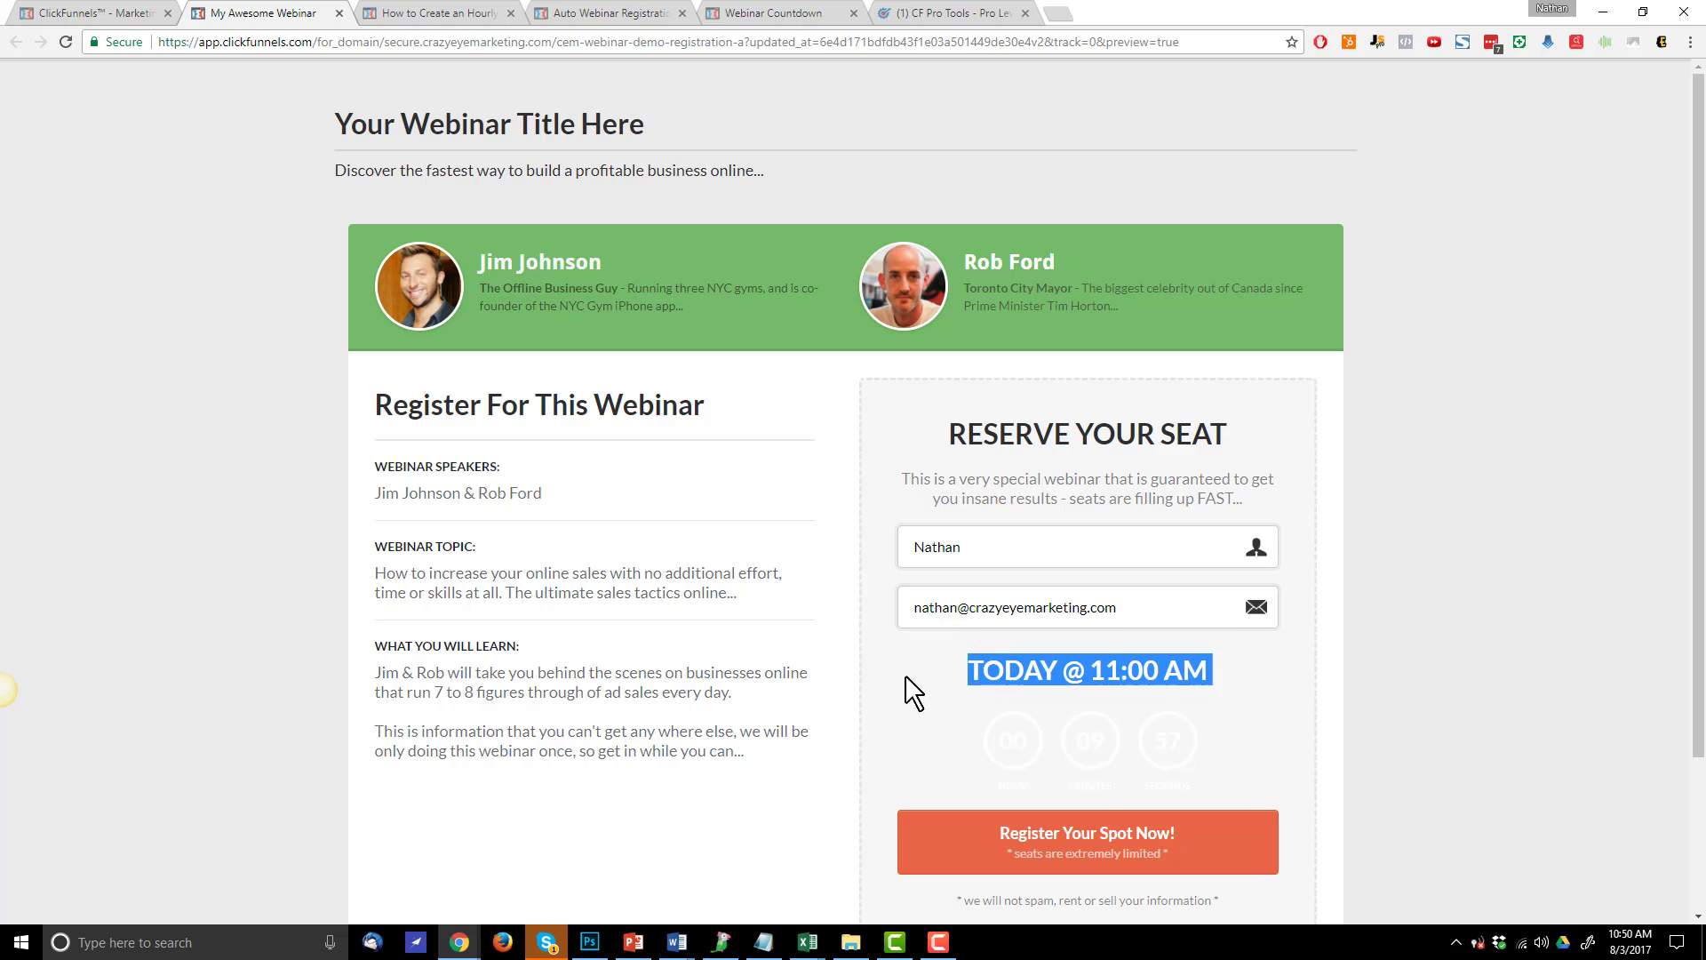
click(1107, 665)
drag(919, 666, 1234, 685)
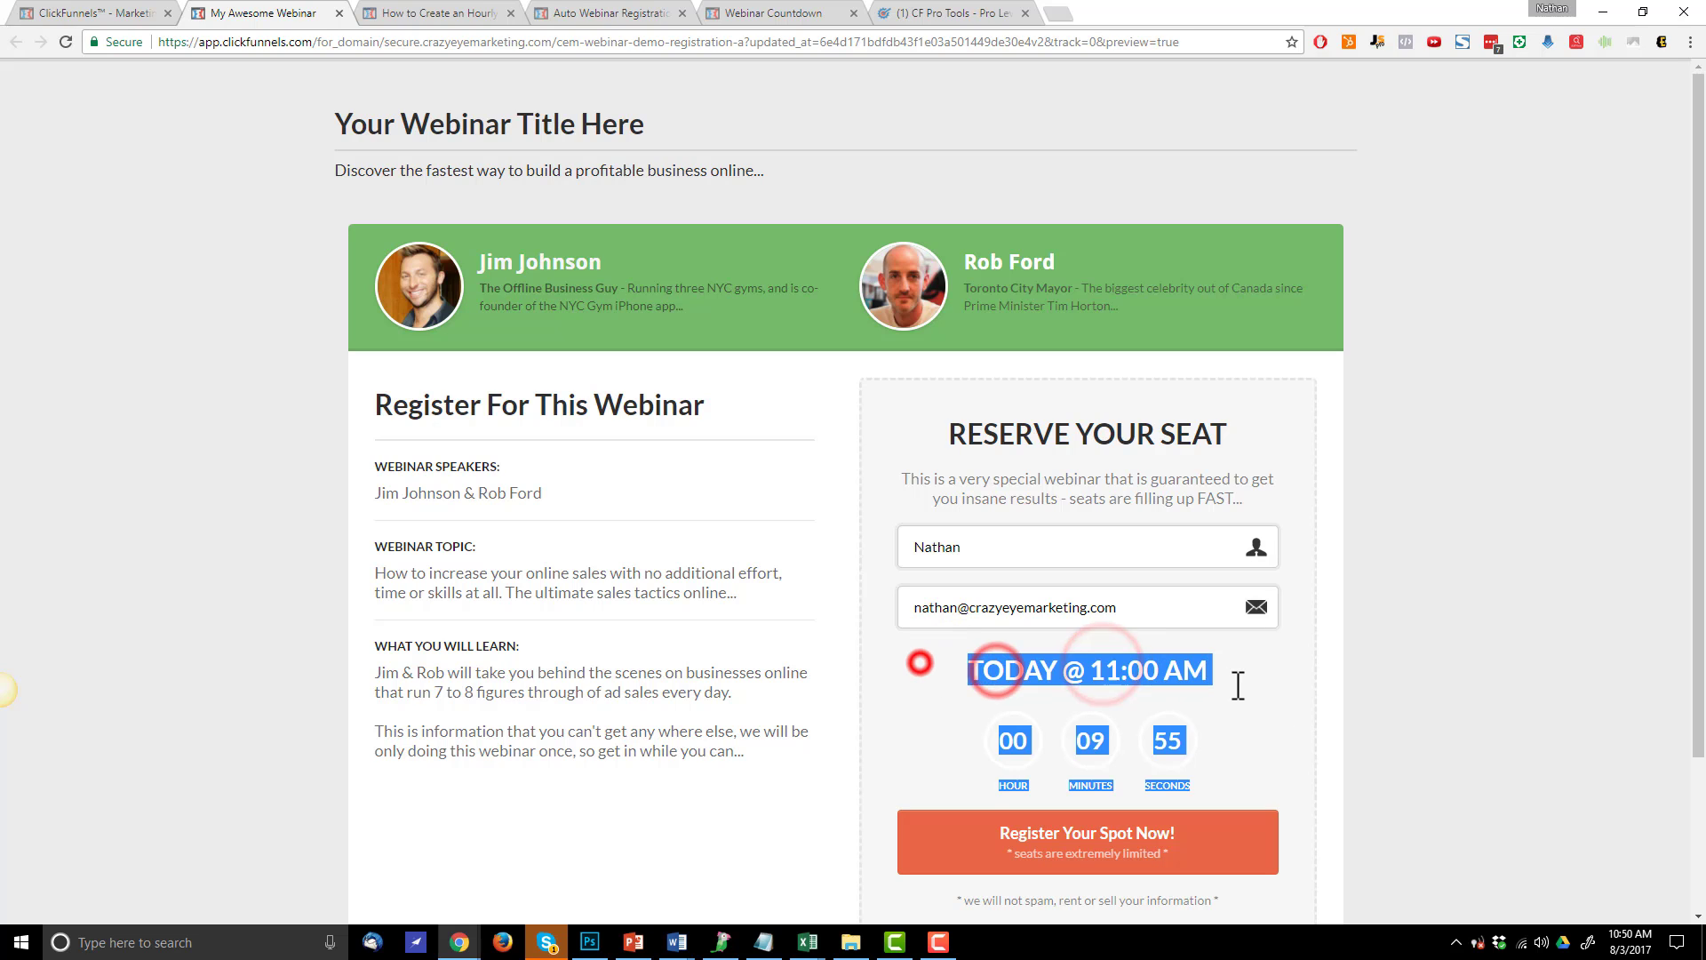
click(1141, 694)
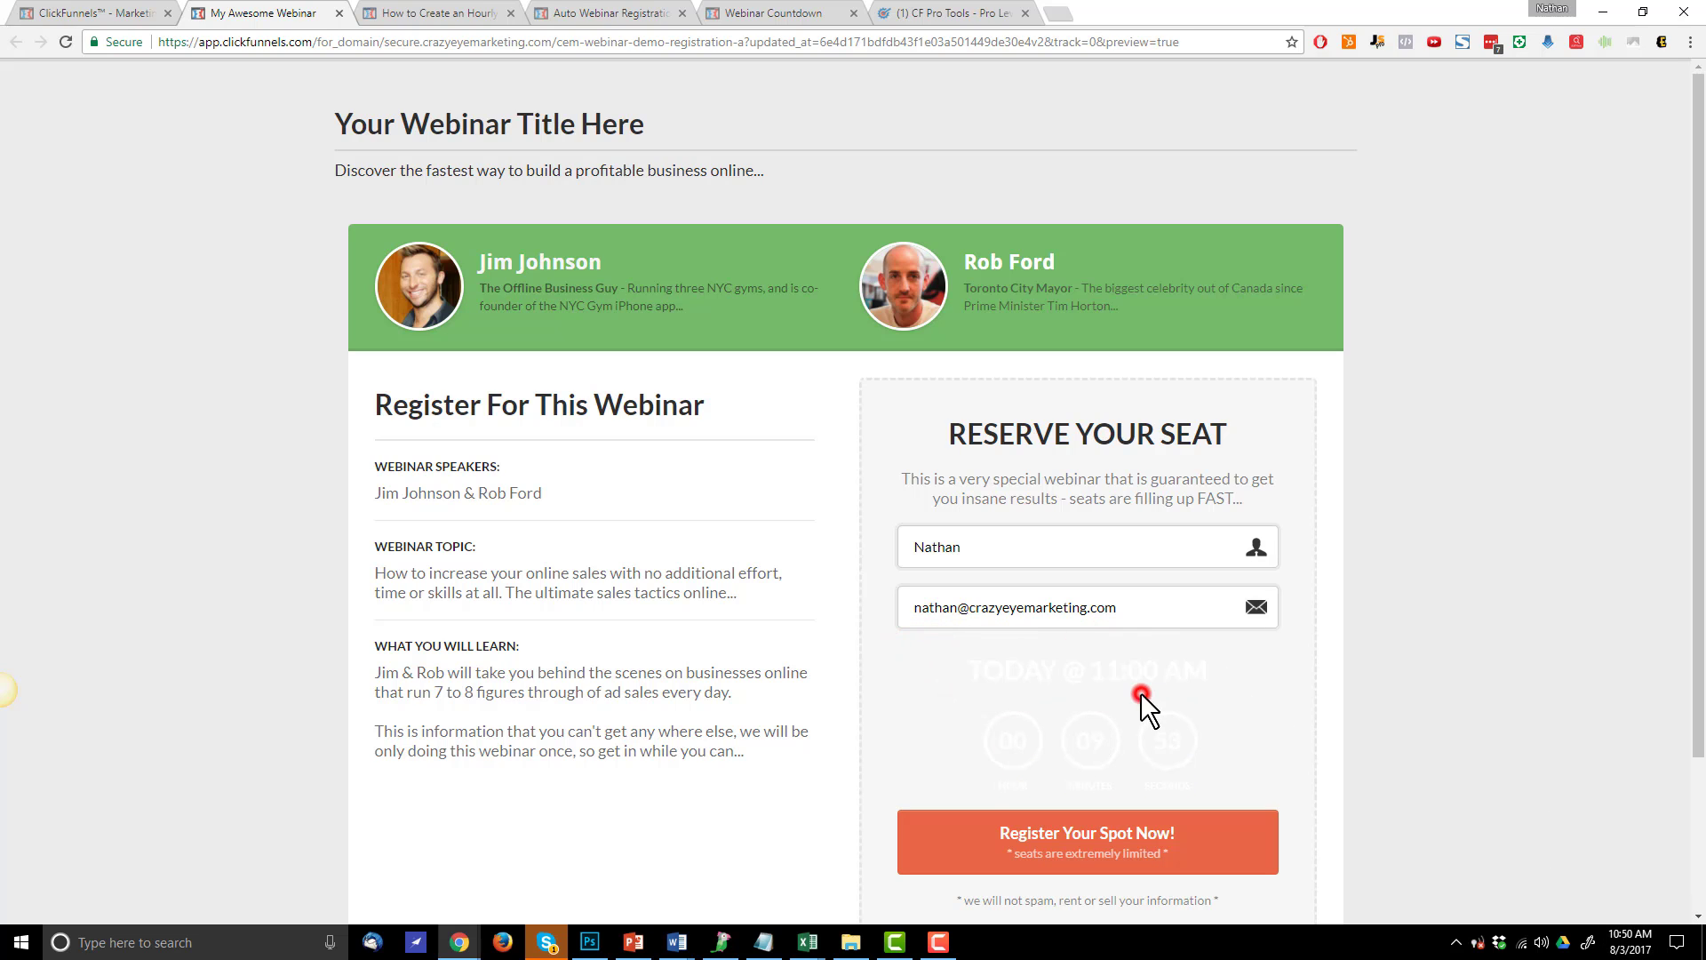
drag(964, 671, 1230, 766)
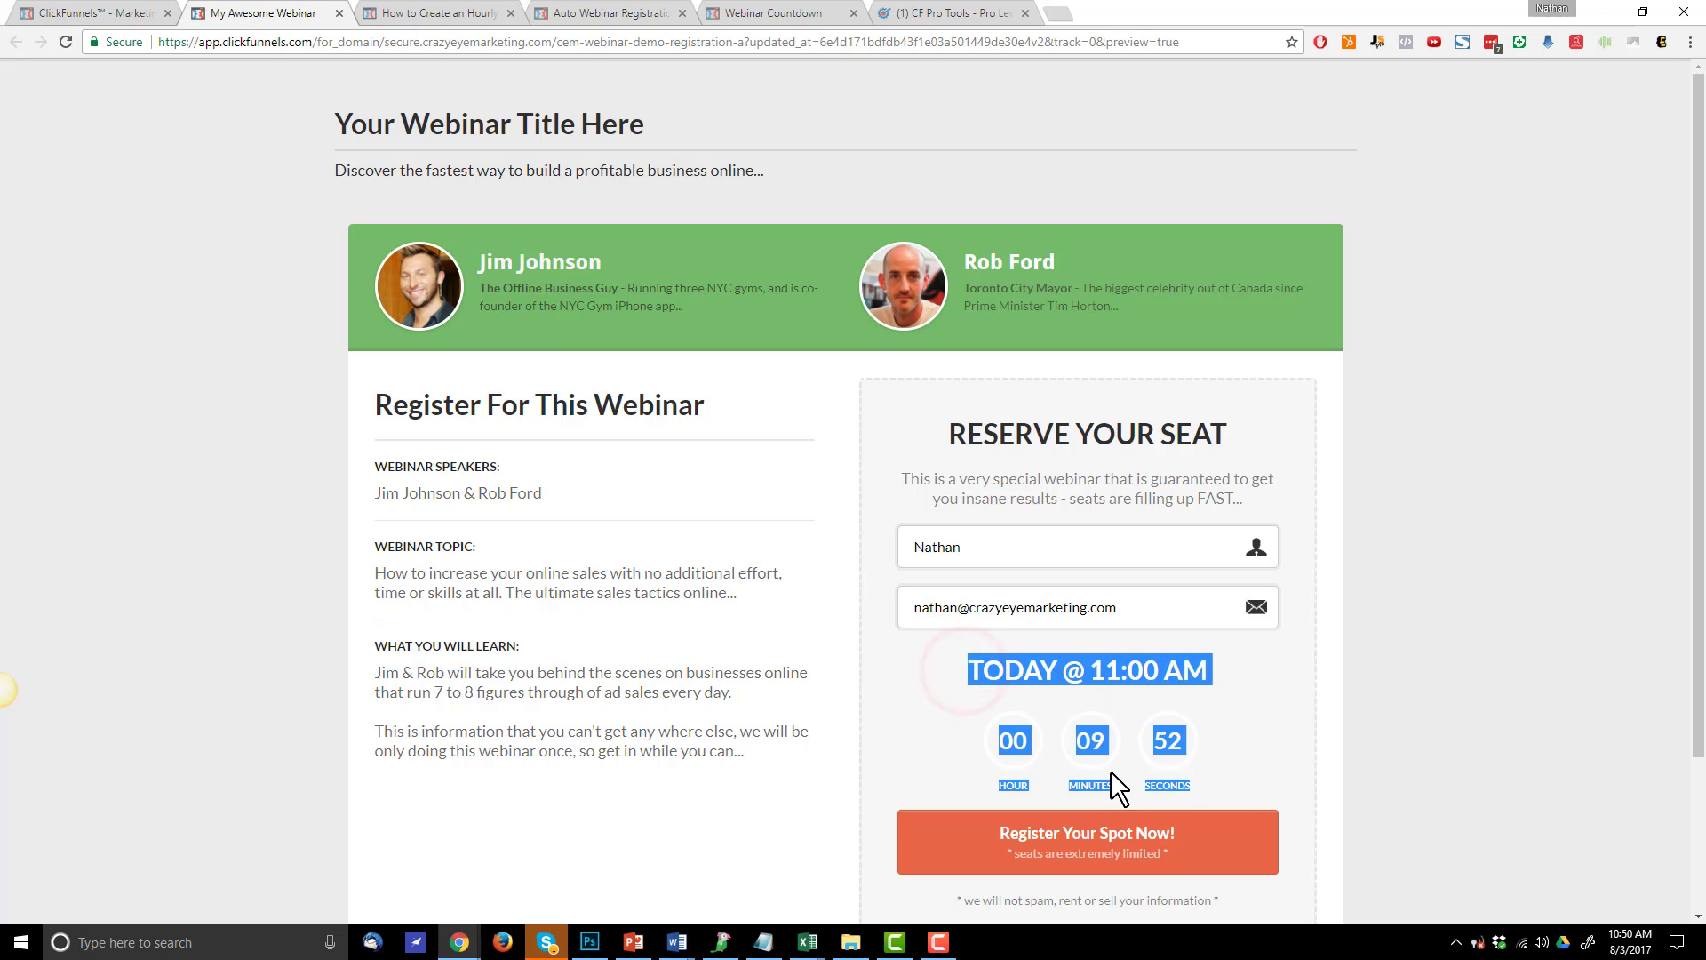
click(1161, 761)
click(1264, 747)
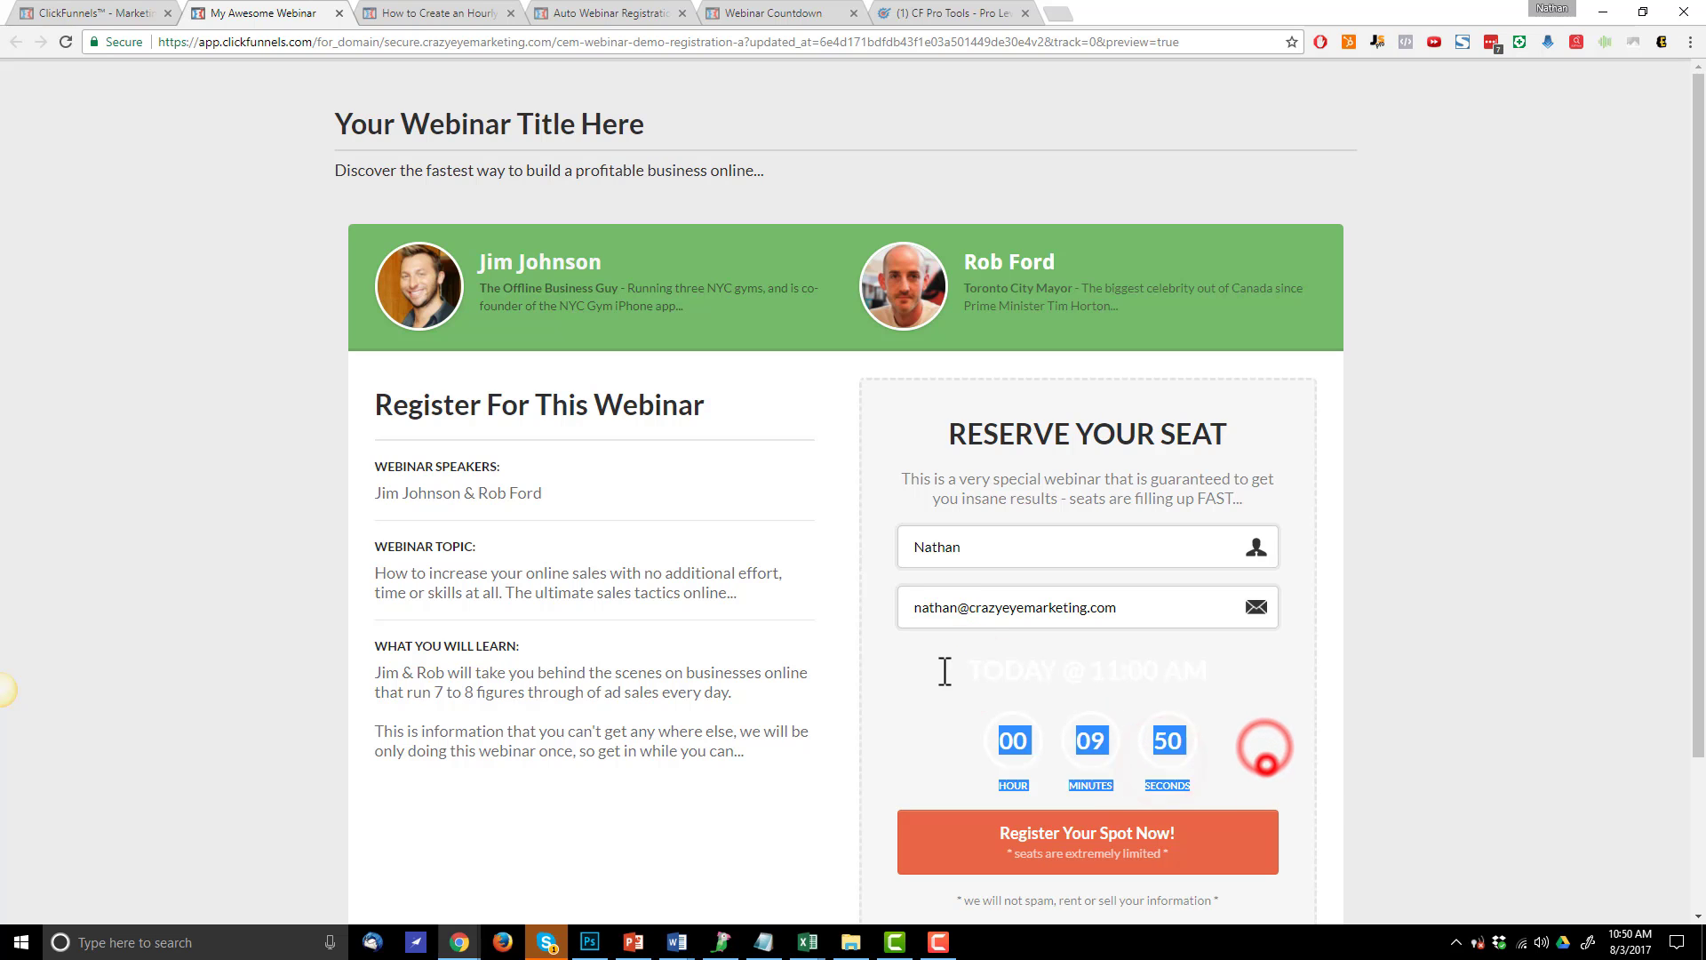
triple_click(1051, 670)
click(1100, 716)
In the registration page's Custom CSS, set the .autoTopOfHourCD and .countdown-period colors to #000
click(98, 13)
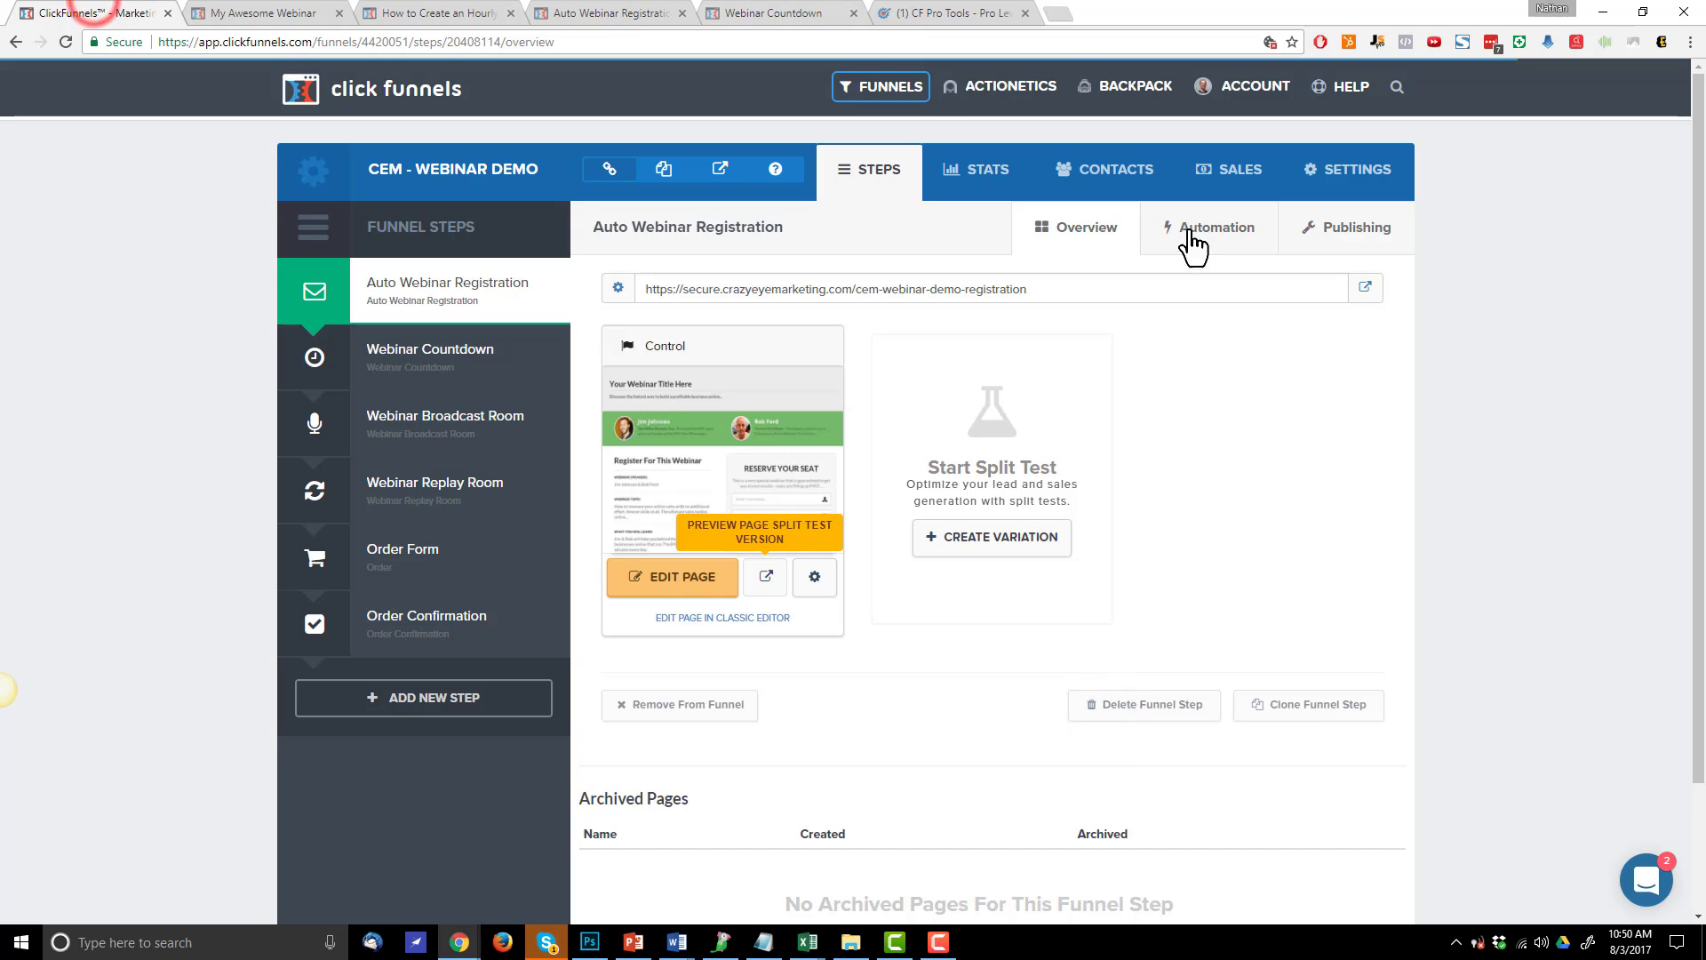
click(690, 579)
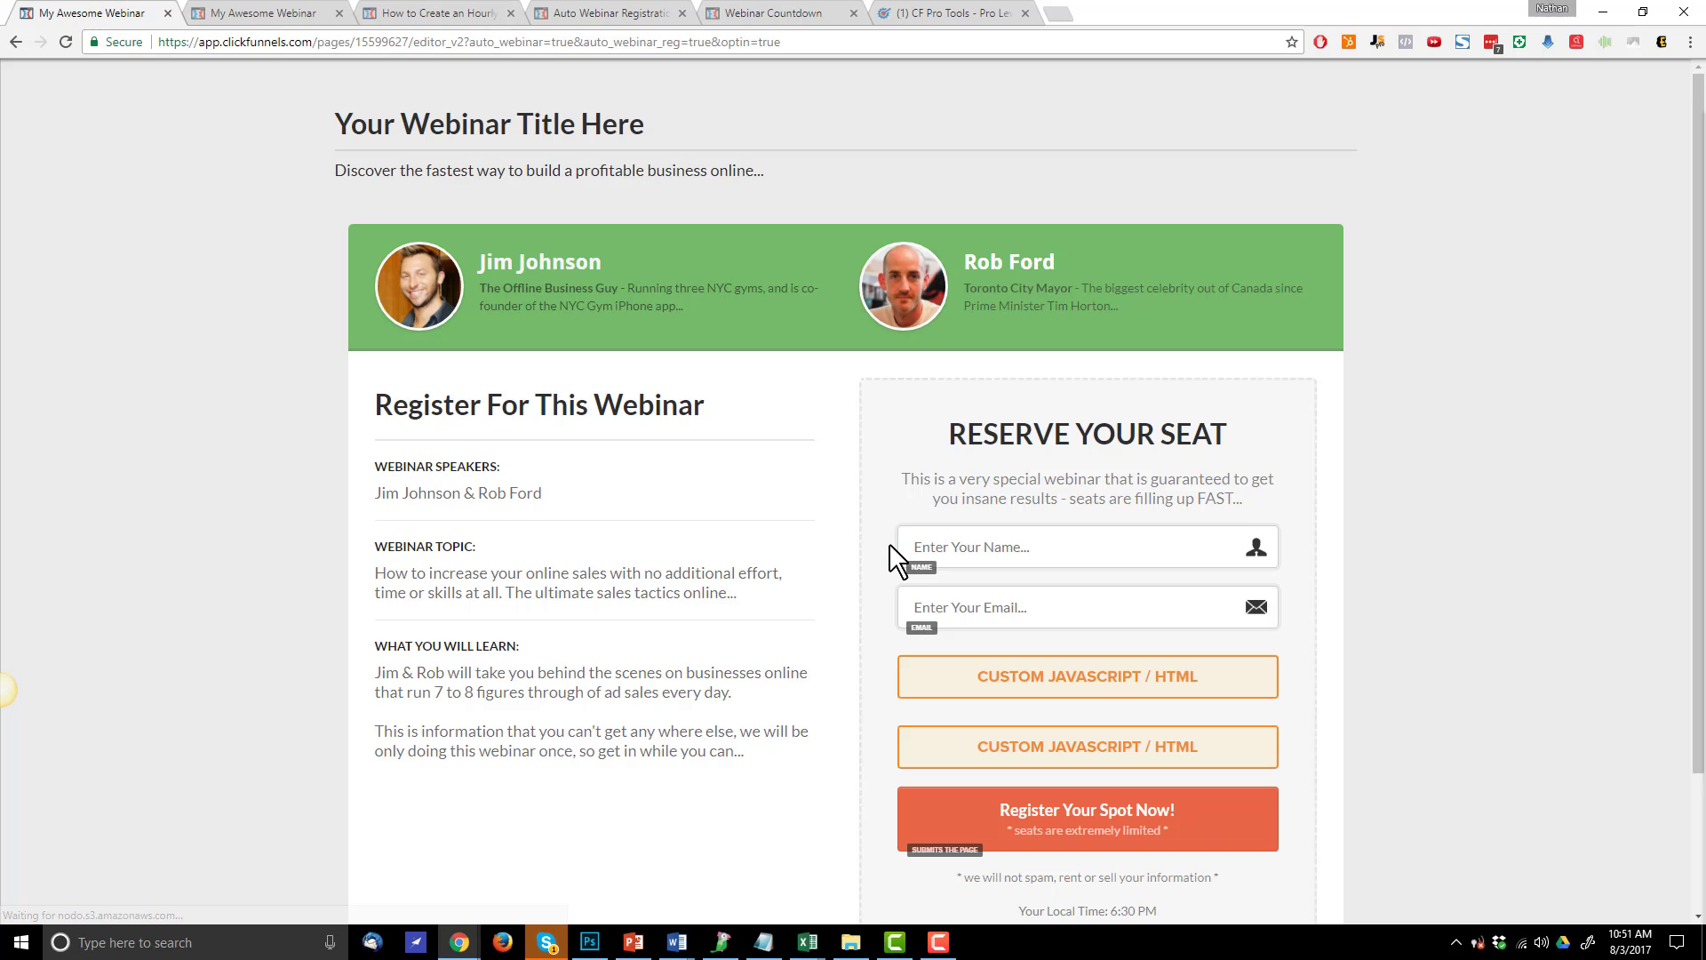
mouse_move(309, 91)
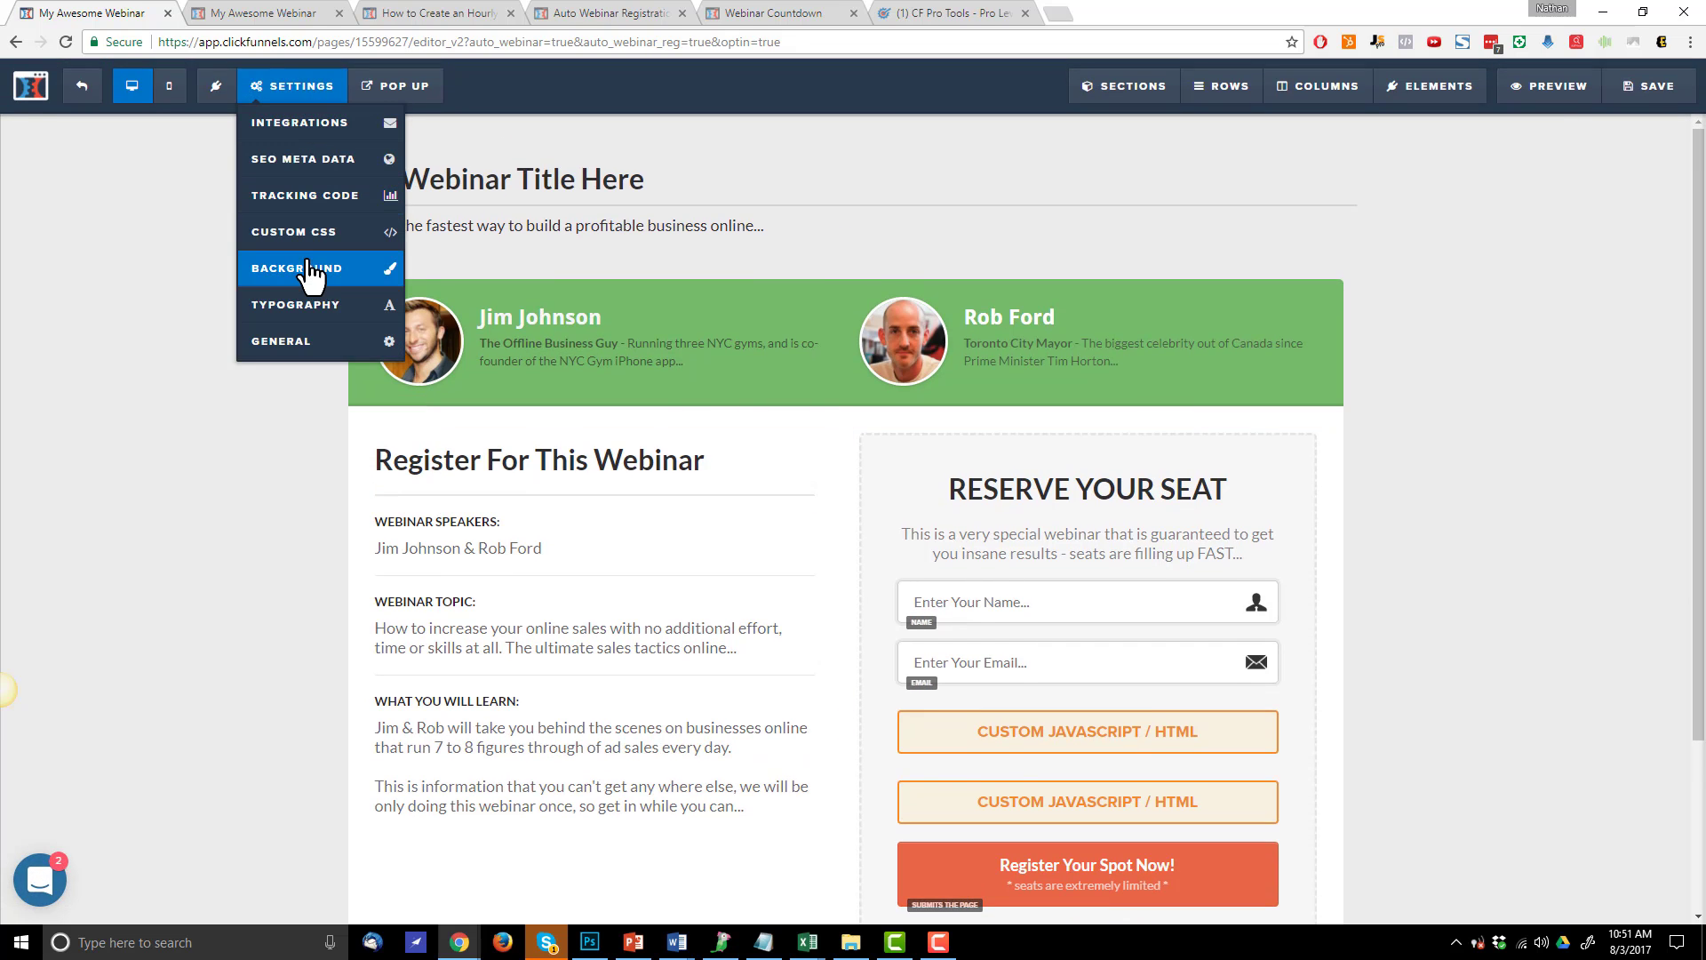
click(309, 233)
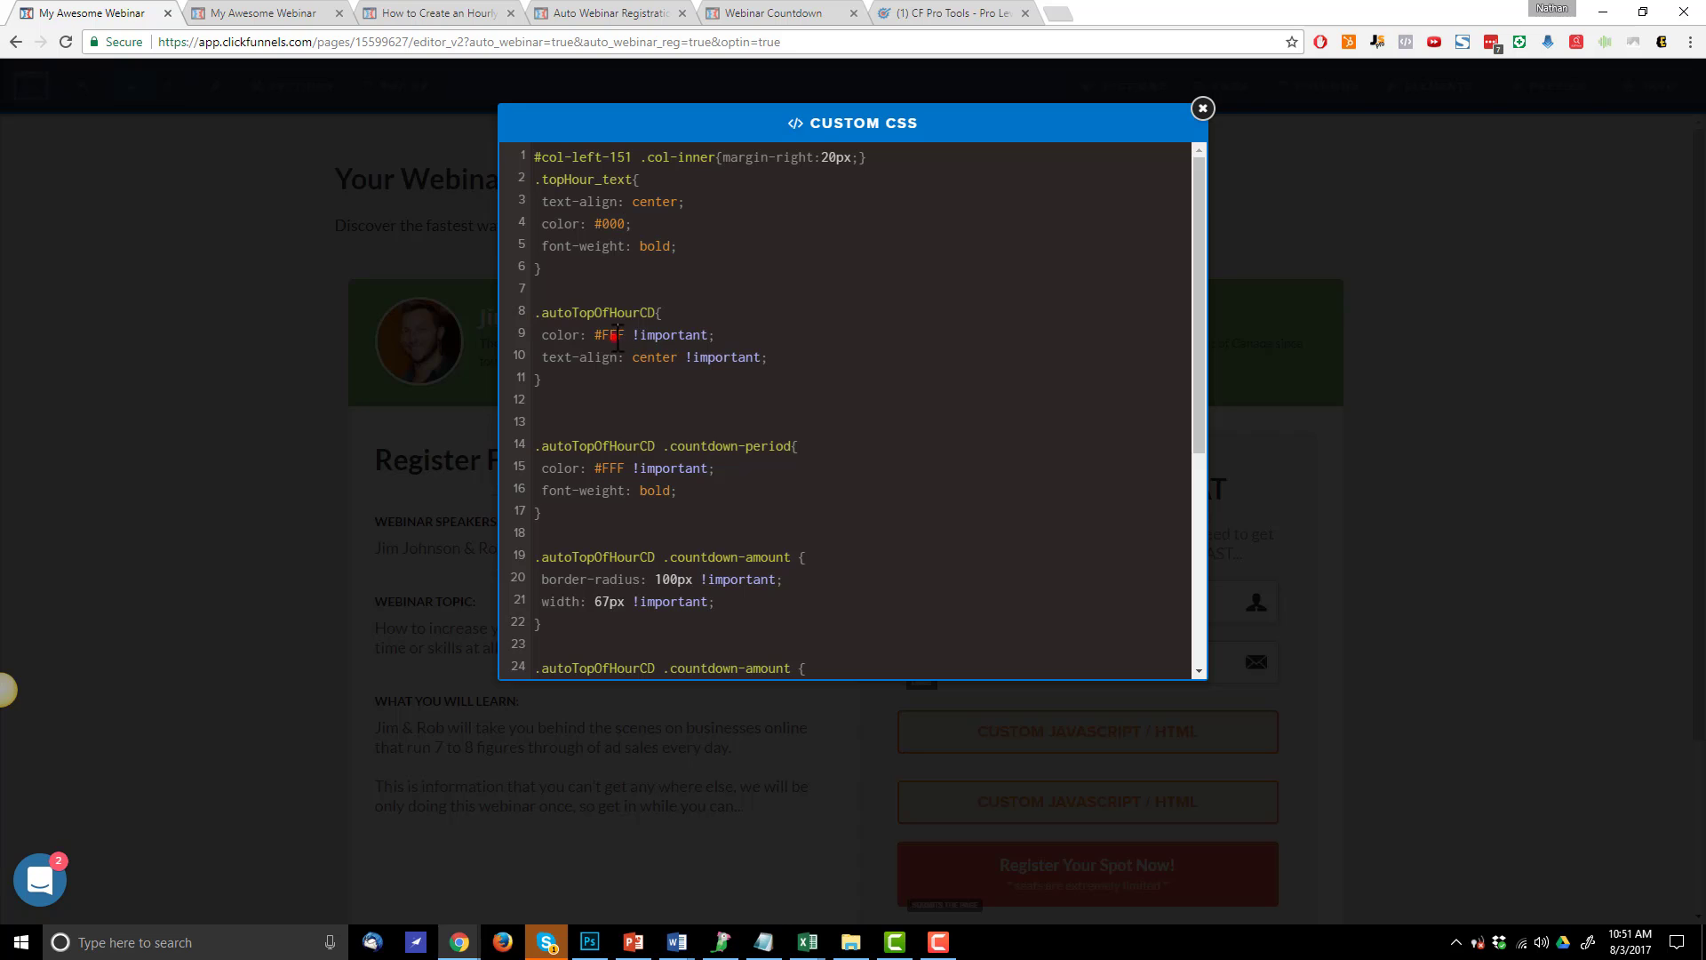
text(00)
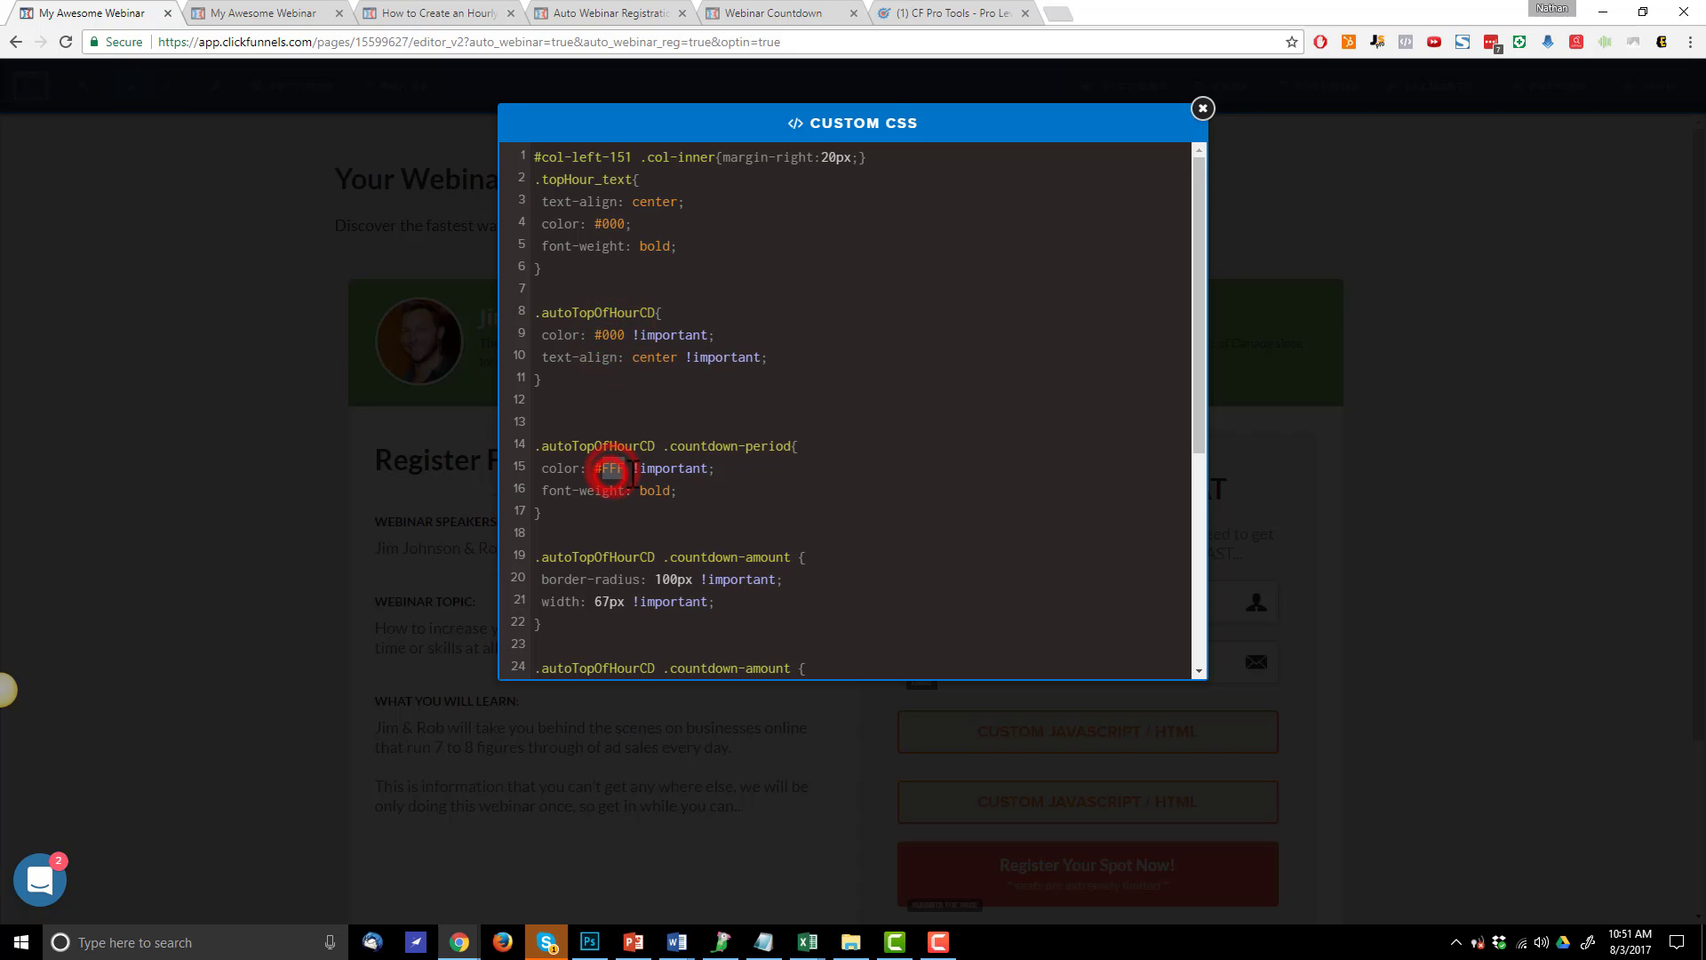
text(000)
Set the .countdown-amount text color and 4px solid border to #000, and close the Custom CSS window
scroll(623, 477, down, 3)
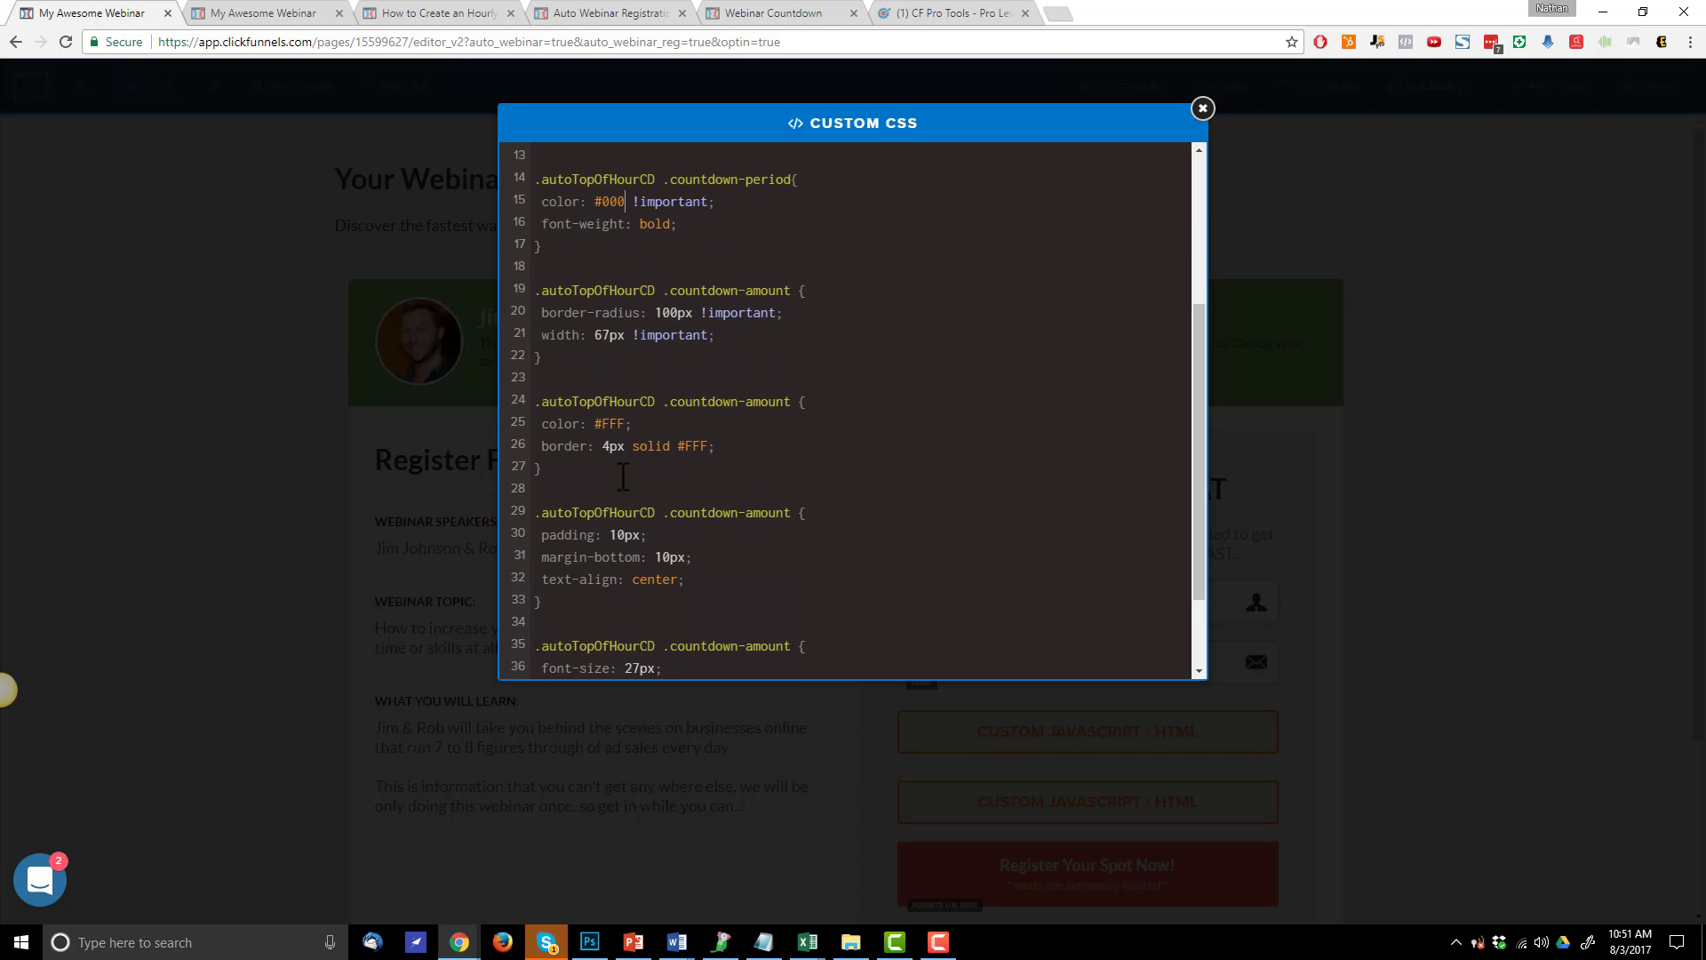
text(00)
text(00)
scroll(790, 533, down, 2)
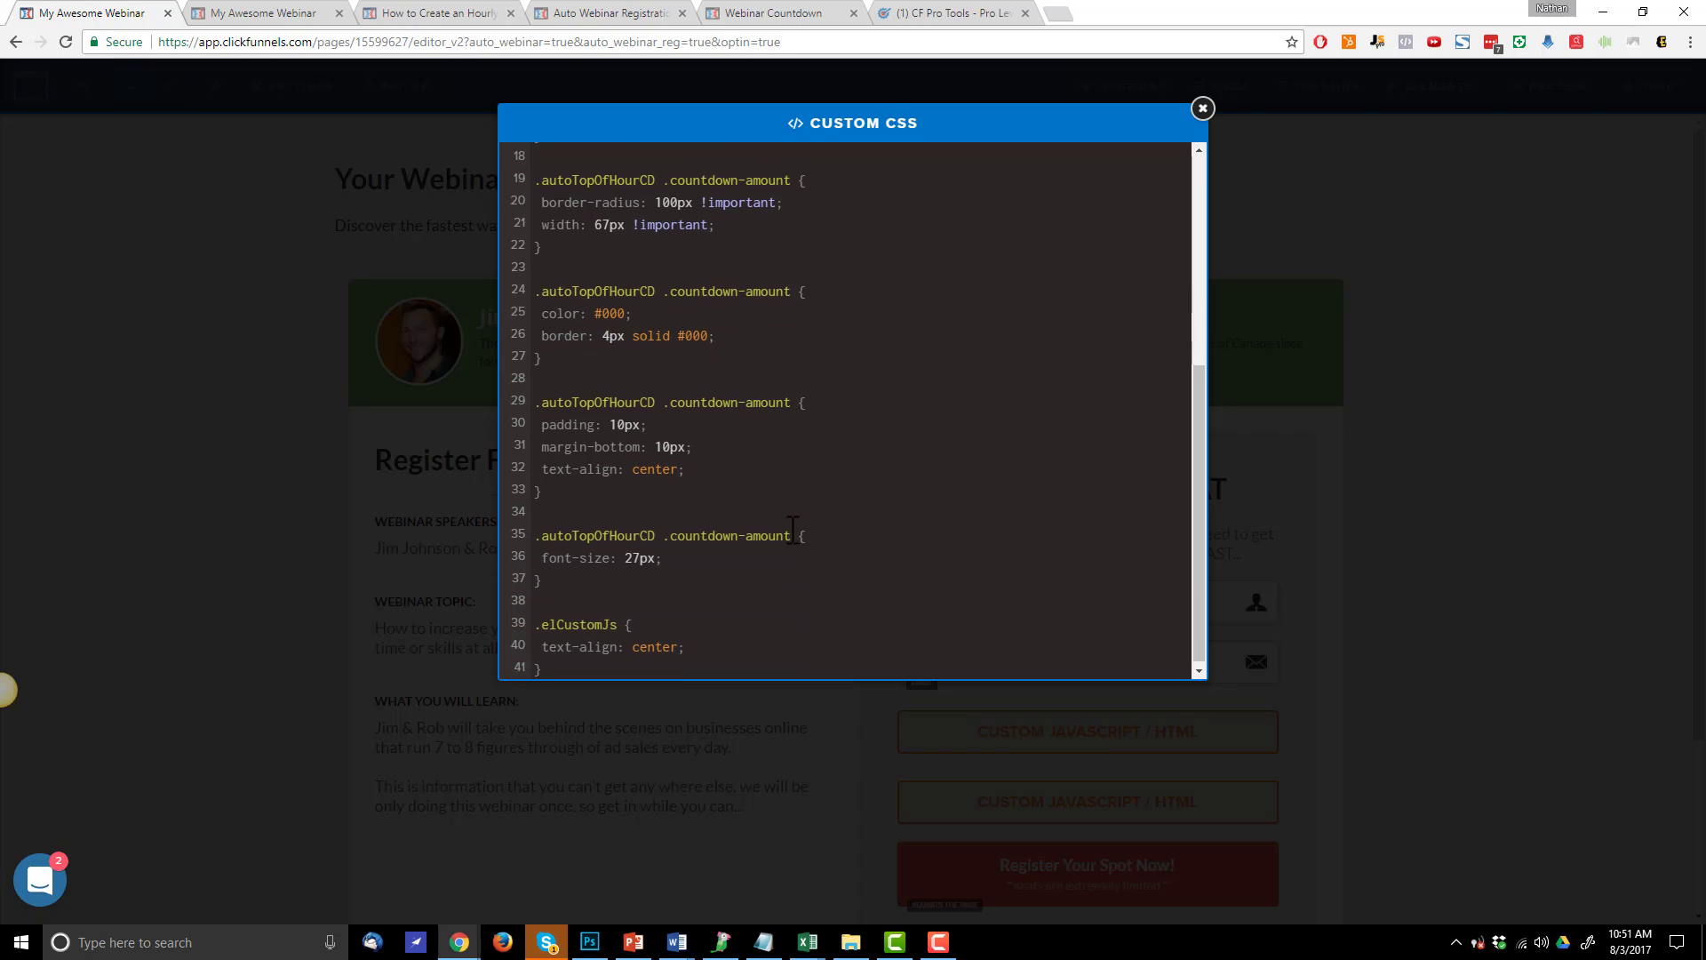
click(1202, 109)
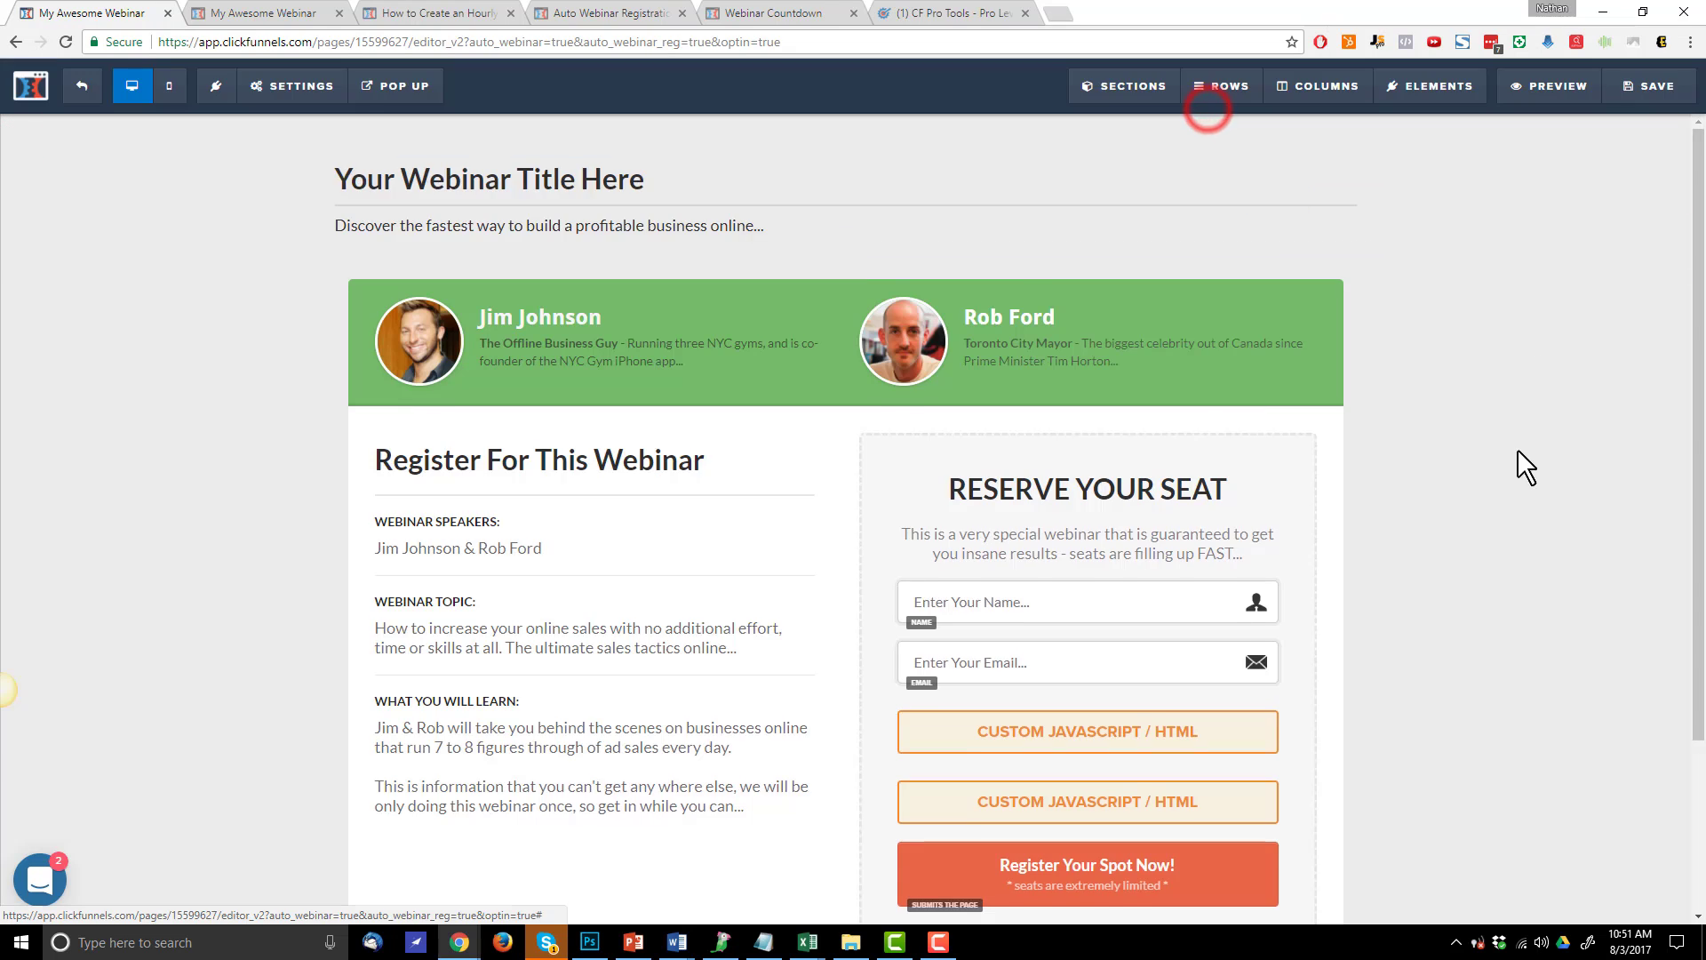
Move both Custom JavaScript / HTML elements above the name field in the Reserve Your Seat form and save the page
scroll(1081, 578, down, 2)
drag(1102, 586, 1121, 409)
drag(1127, 624, 1112, 461)
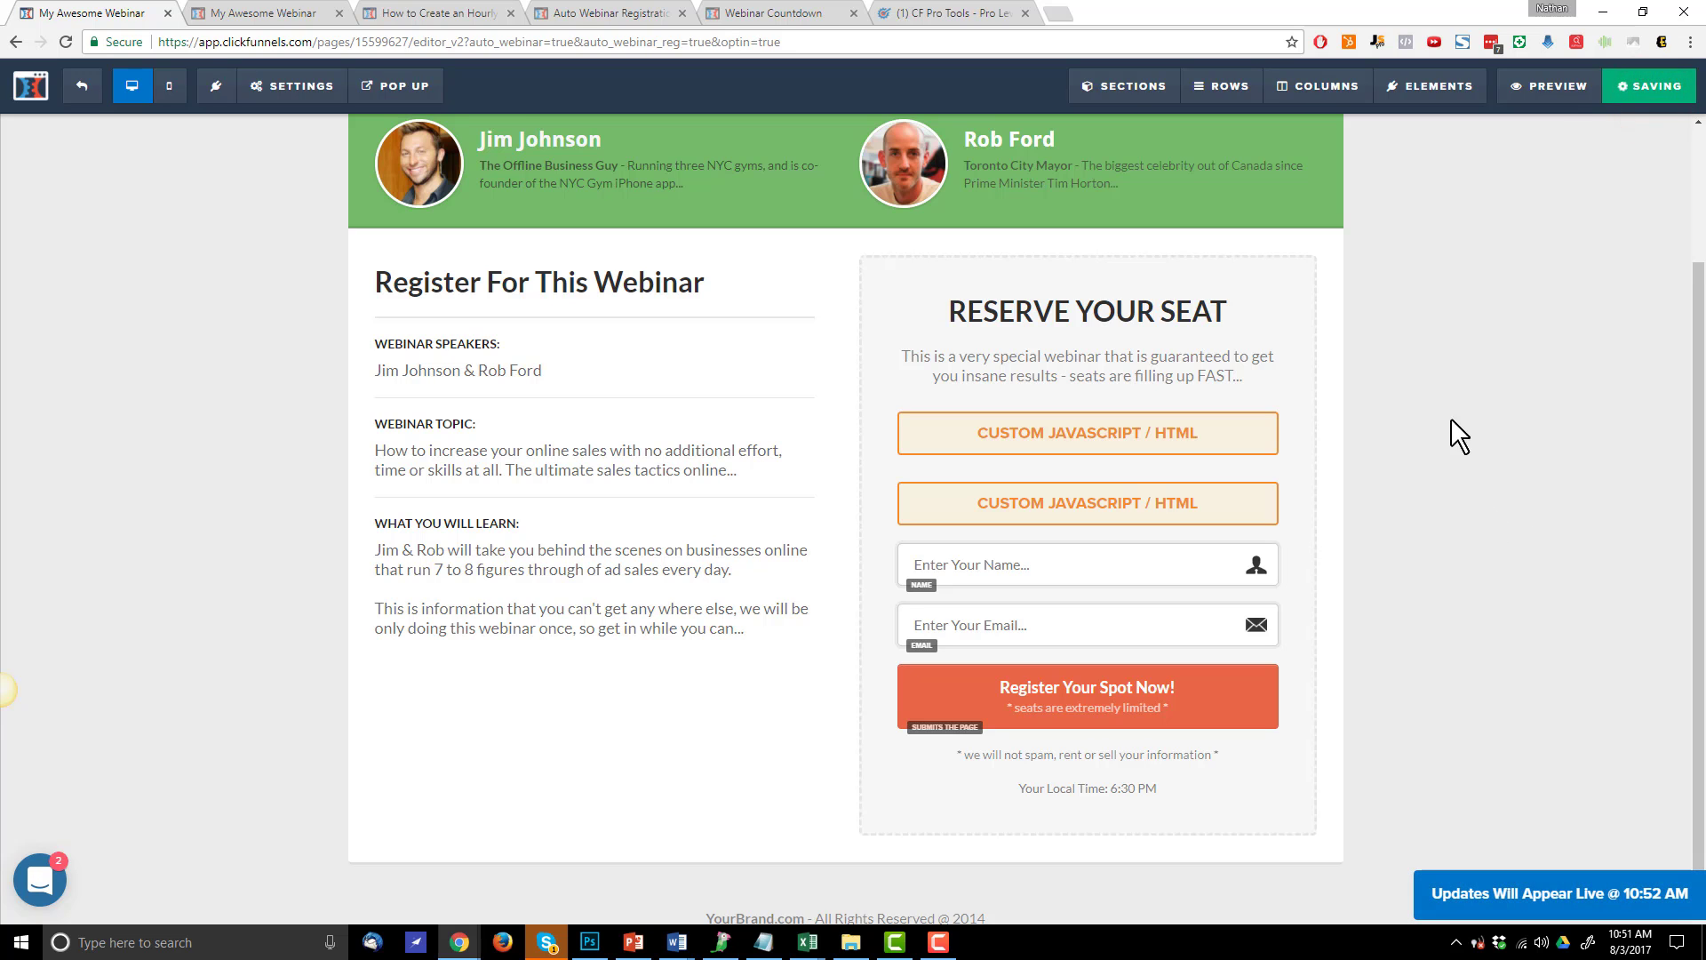
Preview the updated registration page, check the webinar time and timer, and submit a test registration with the prefilled contact details
click(1557, 85)
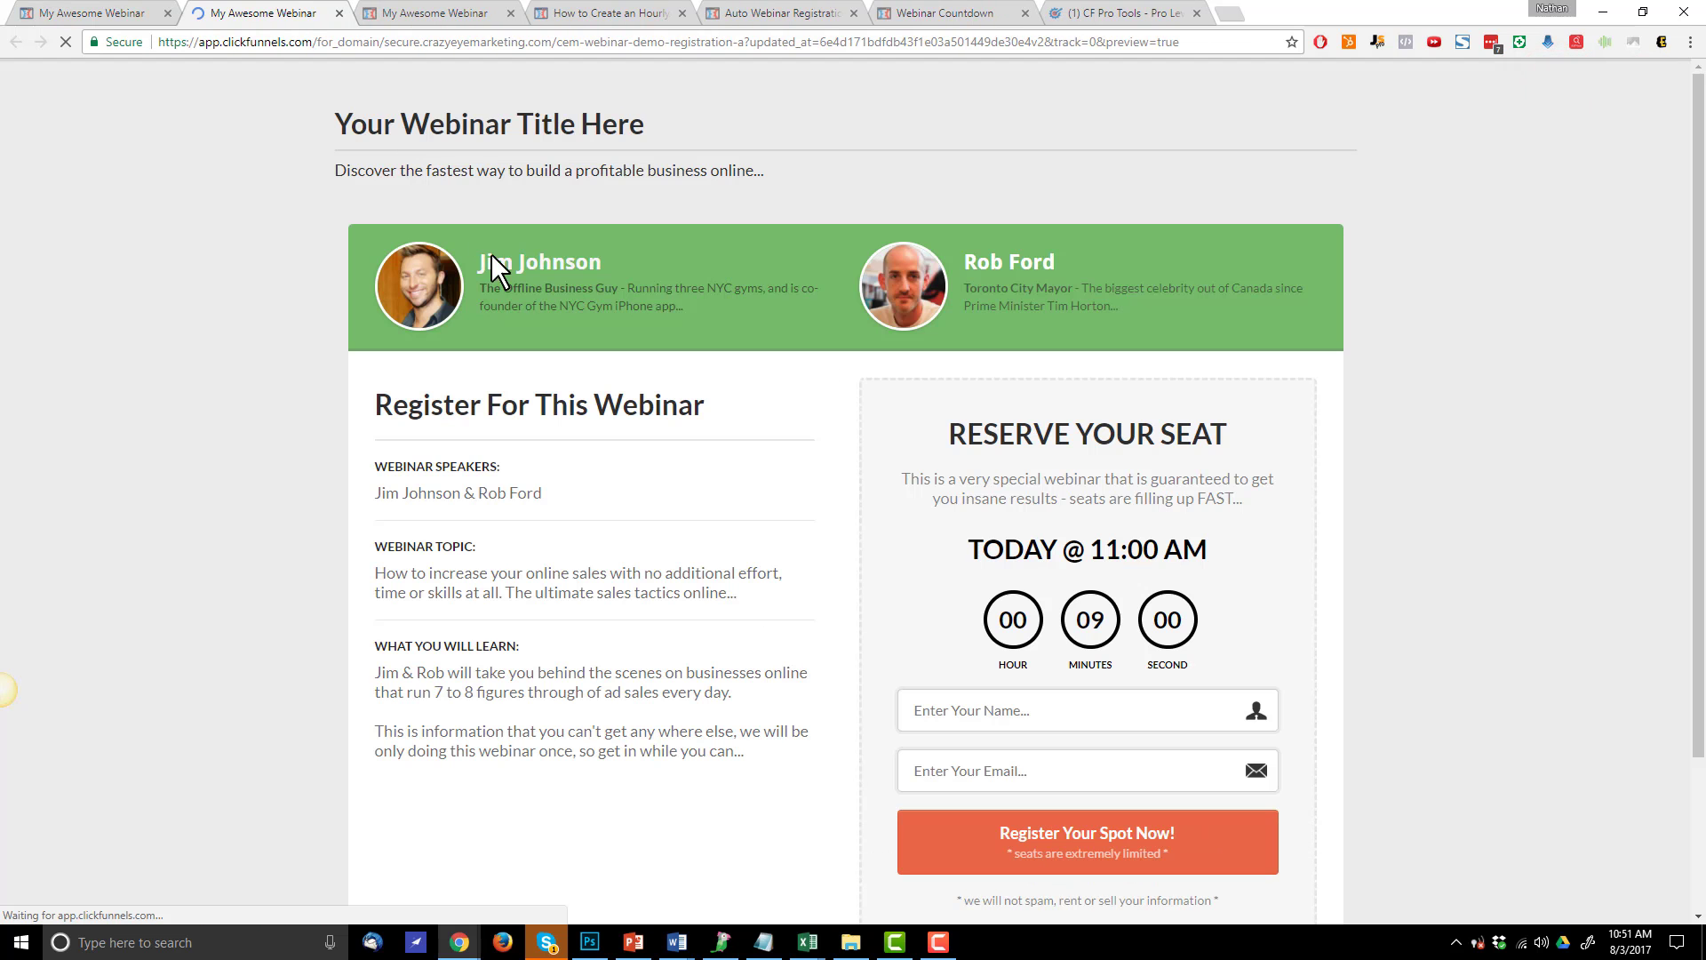
drag(997, 558, 1225, 557)
click(1225, 556)
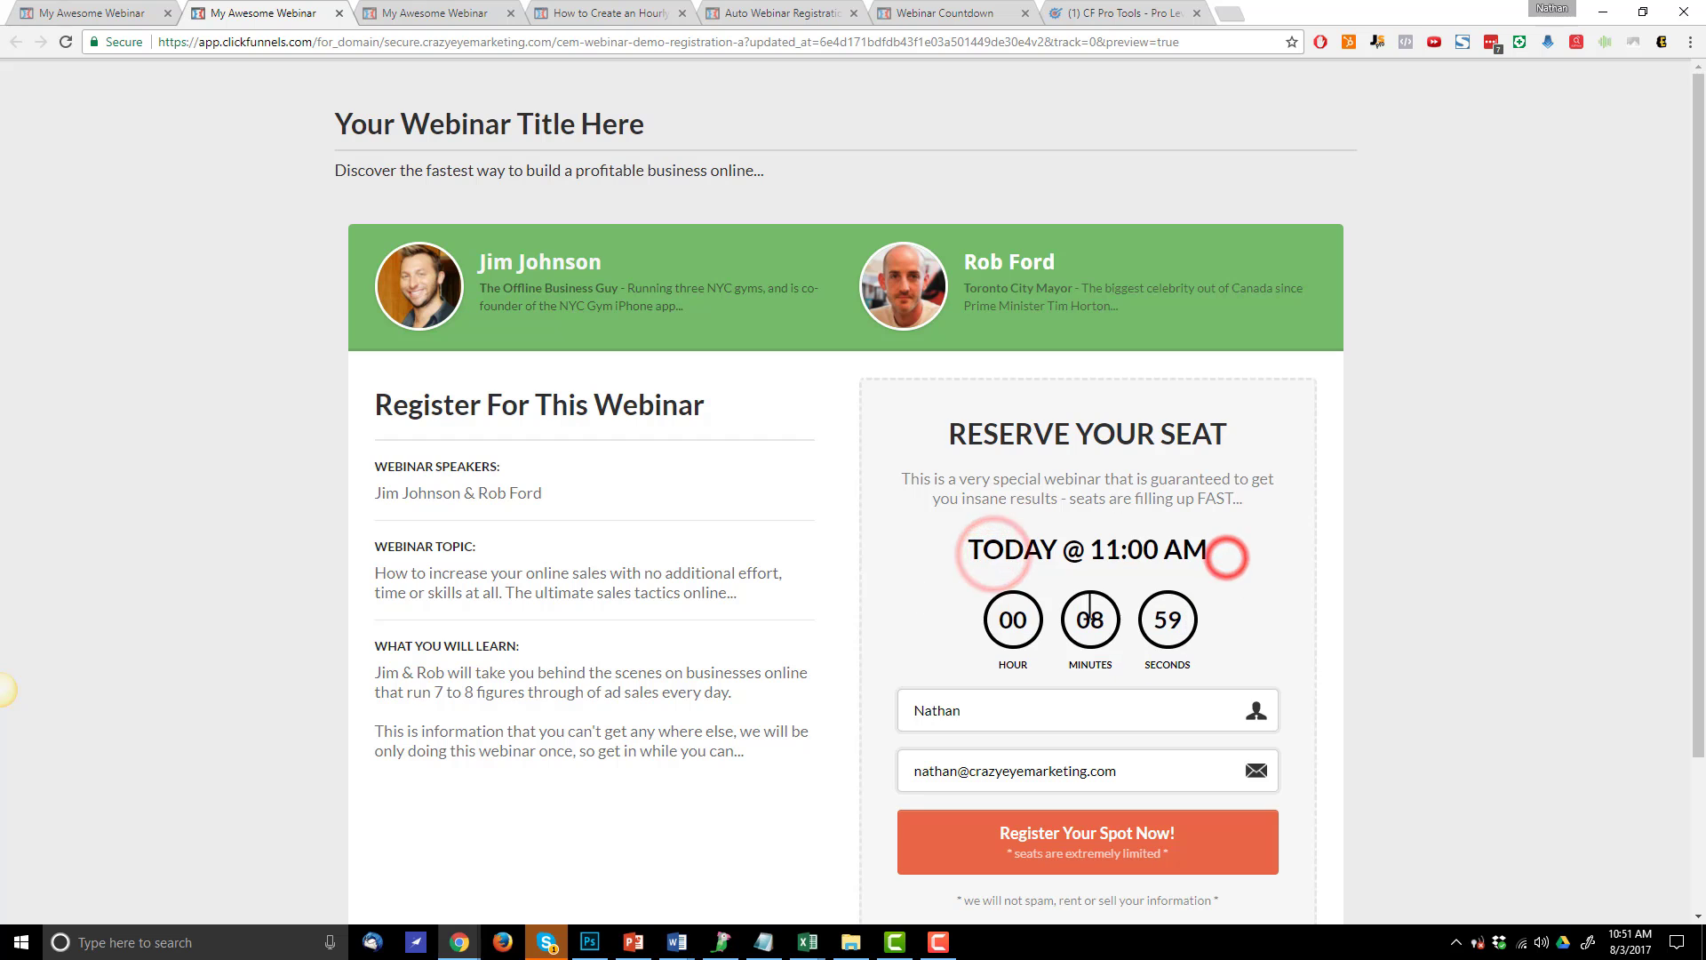
scroll(1182, 607, down, 1)
click(1093, 742)
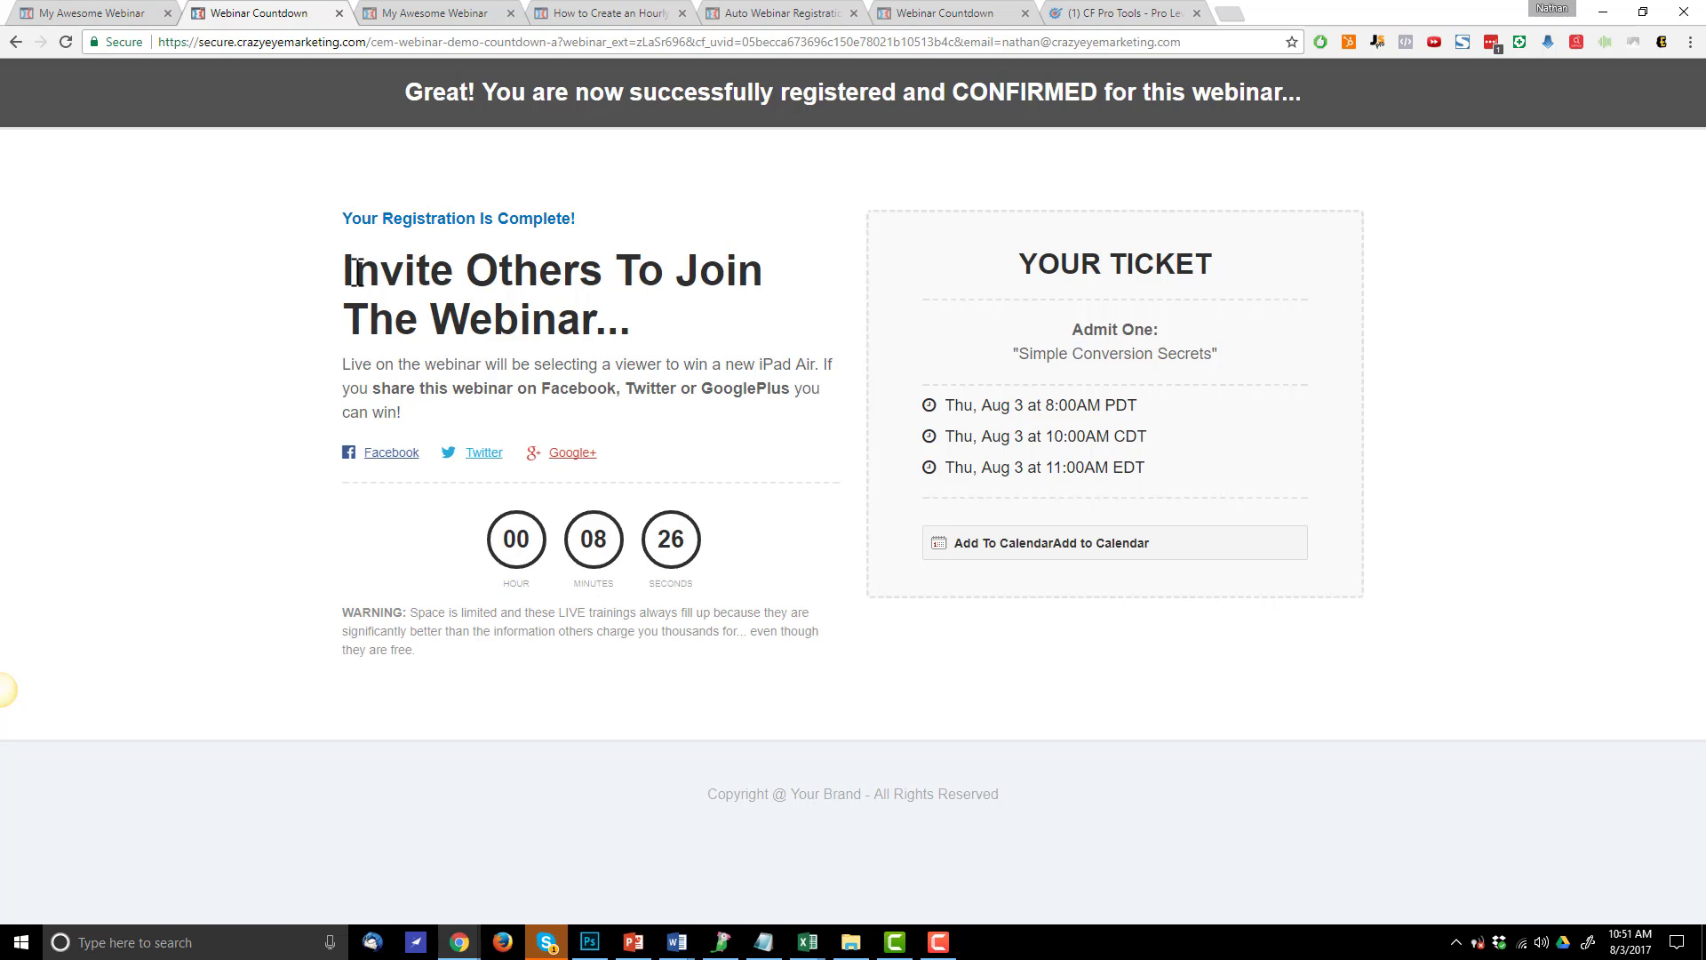
Examine the countdown timer and the ticket's session times for each time zone on the live Webinar Countdown page
drag(490, 536, 701, 538)
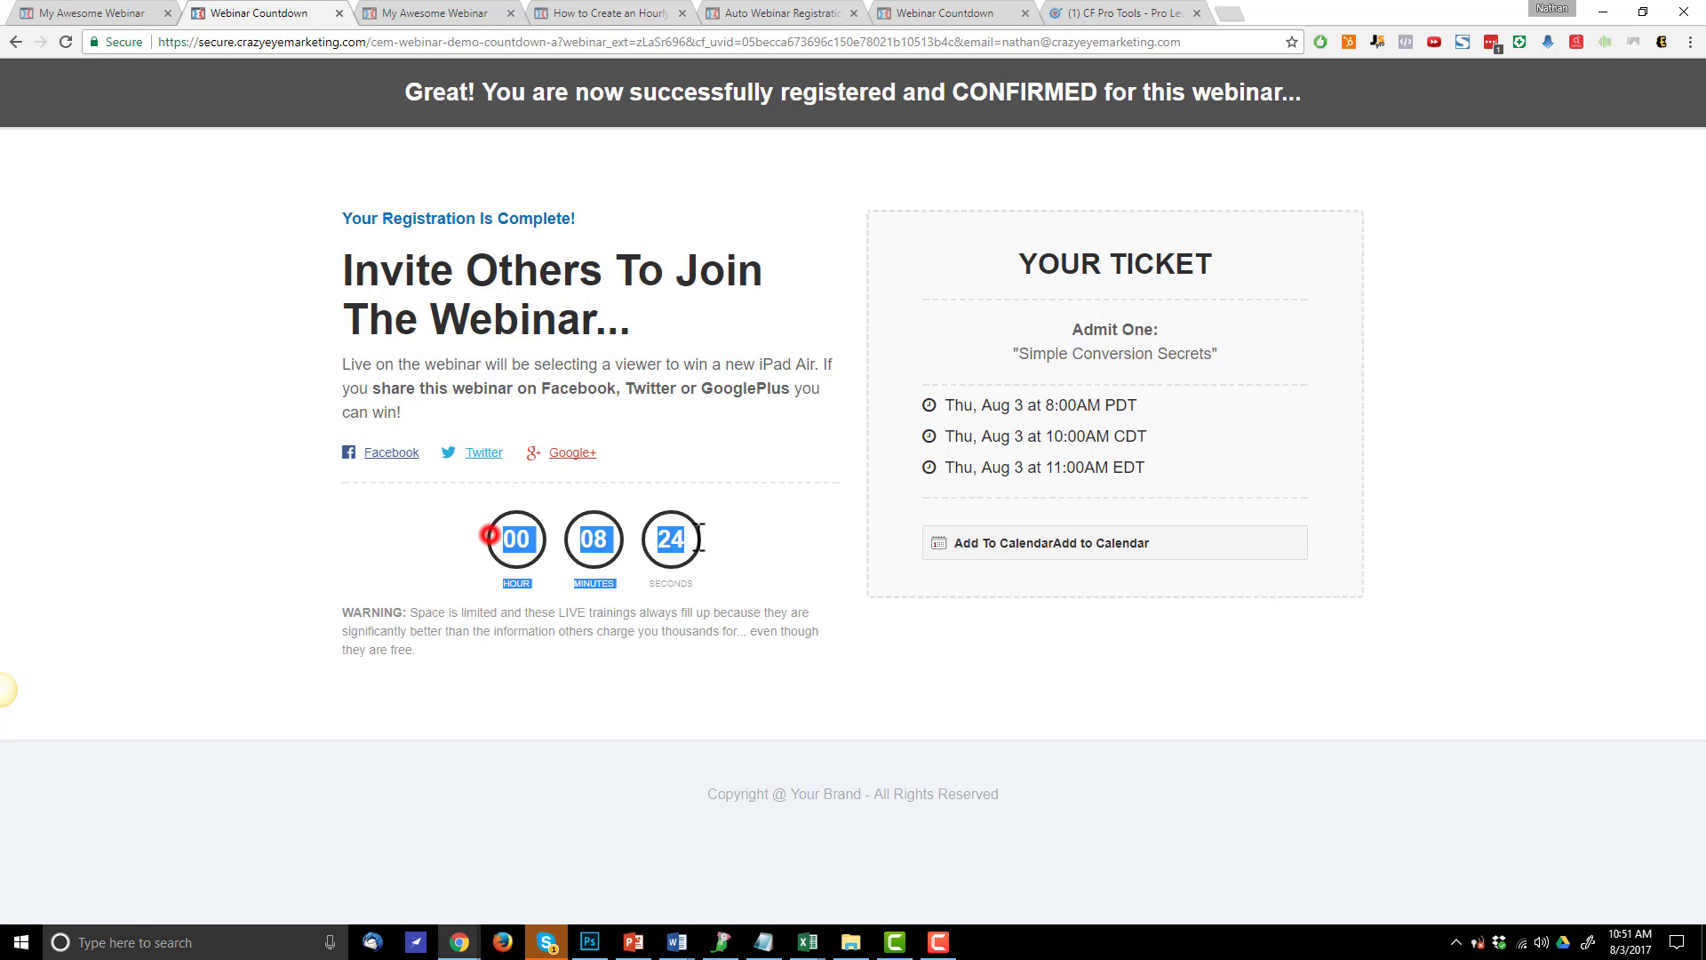
click(693, 537)
drag(586, 538, 672, 542)
click(671, 541)
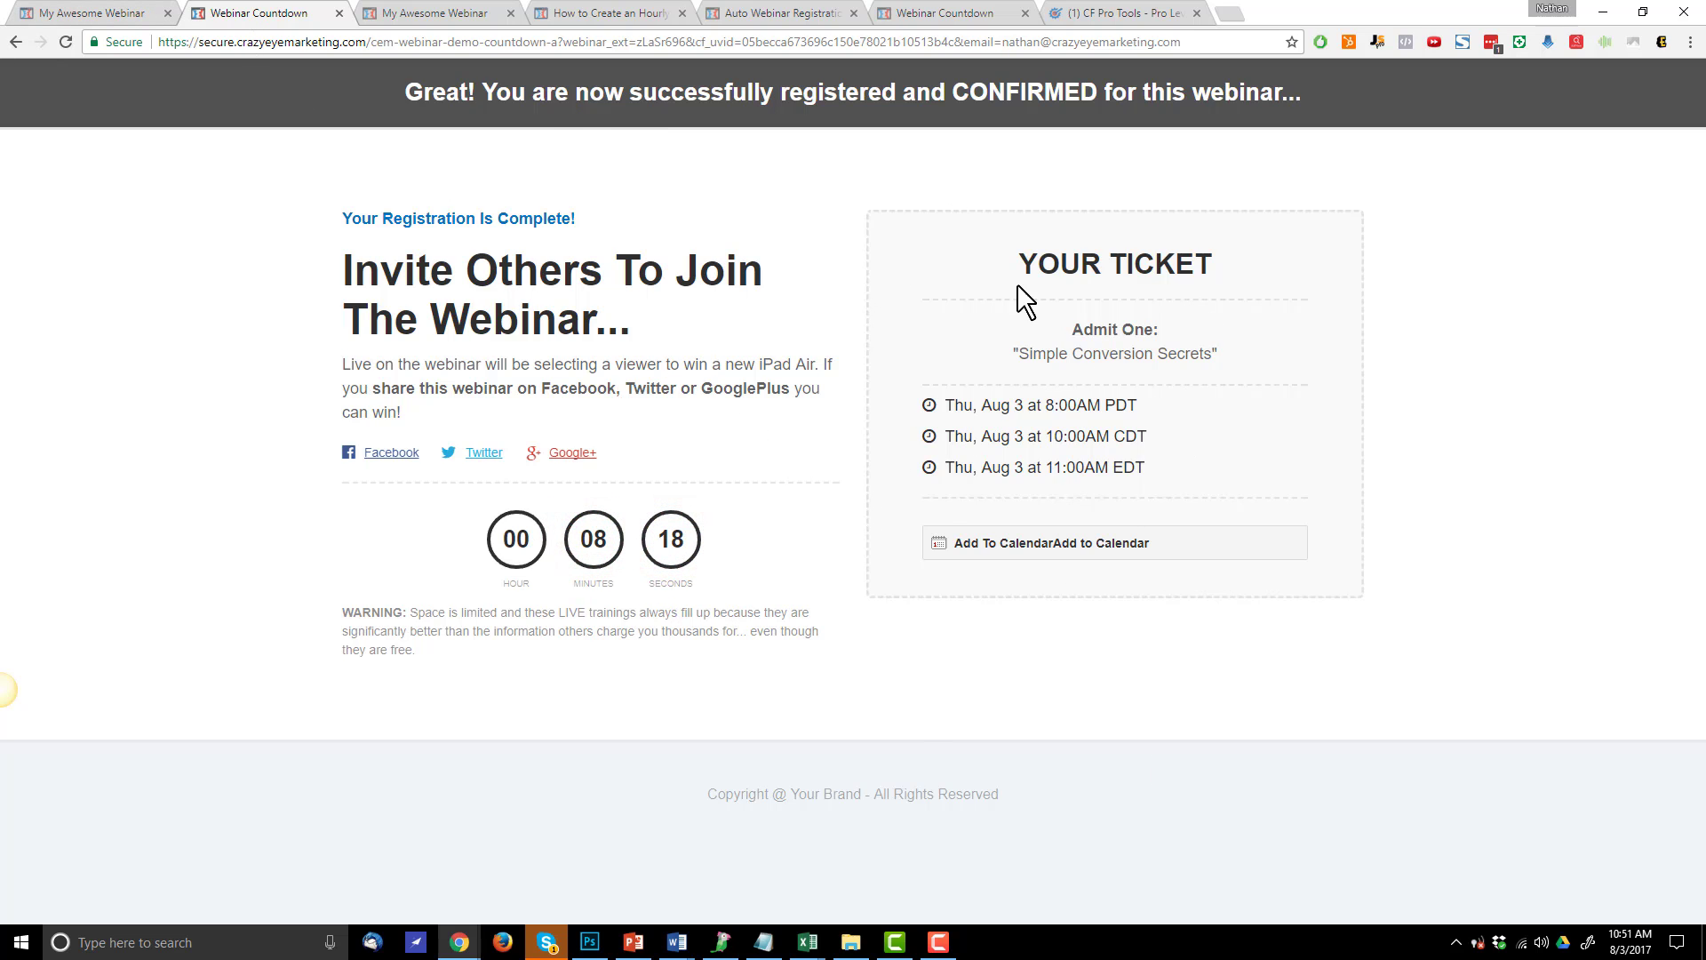
drag(1165, 472, 1043, 387)
click(1000, 408)
drag(974, 484, 970, 391)
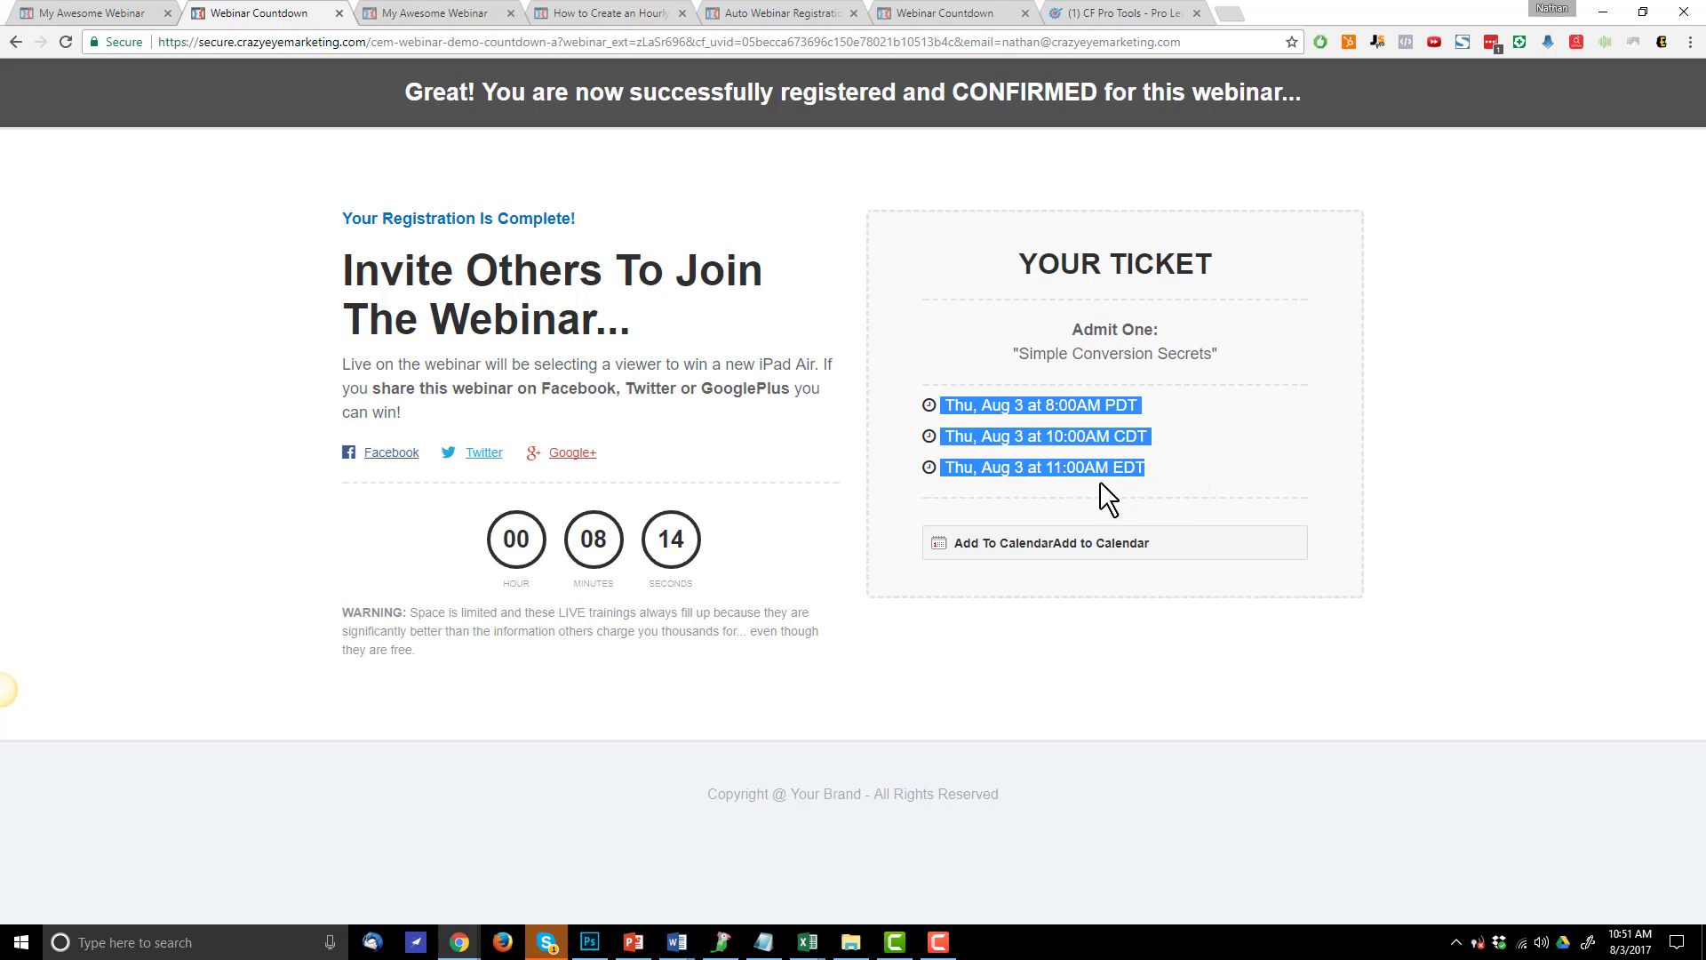
click(608, 543)
click(648, 542)
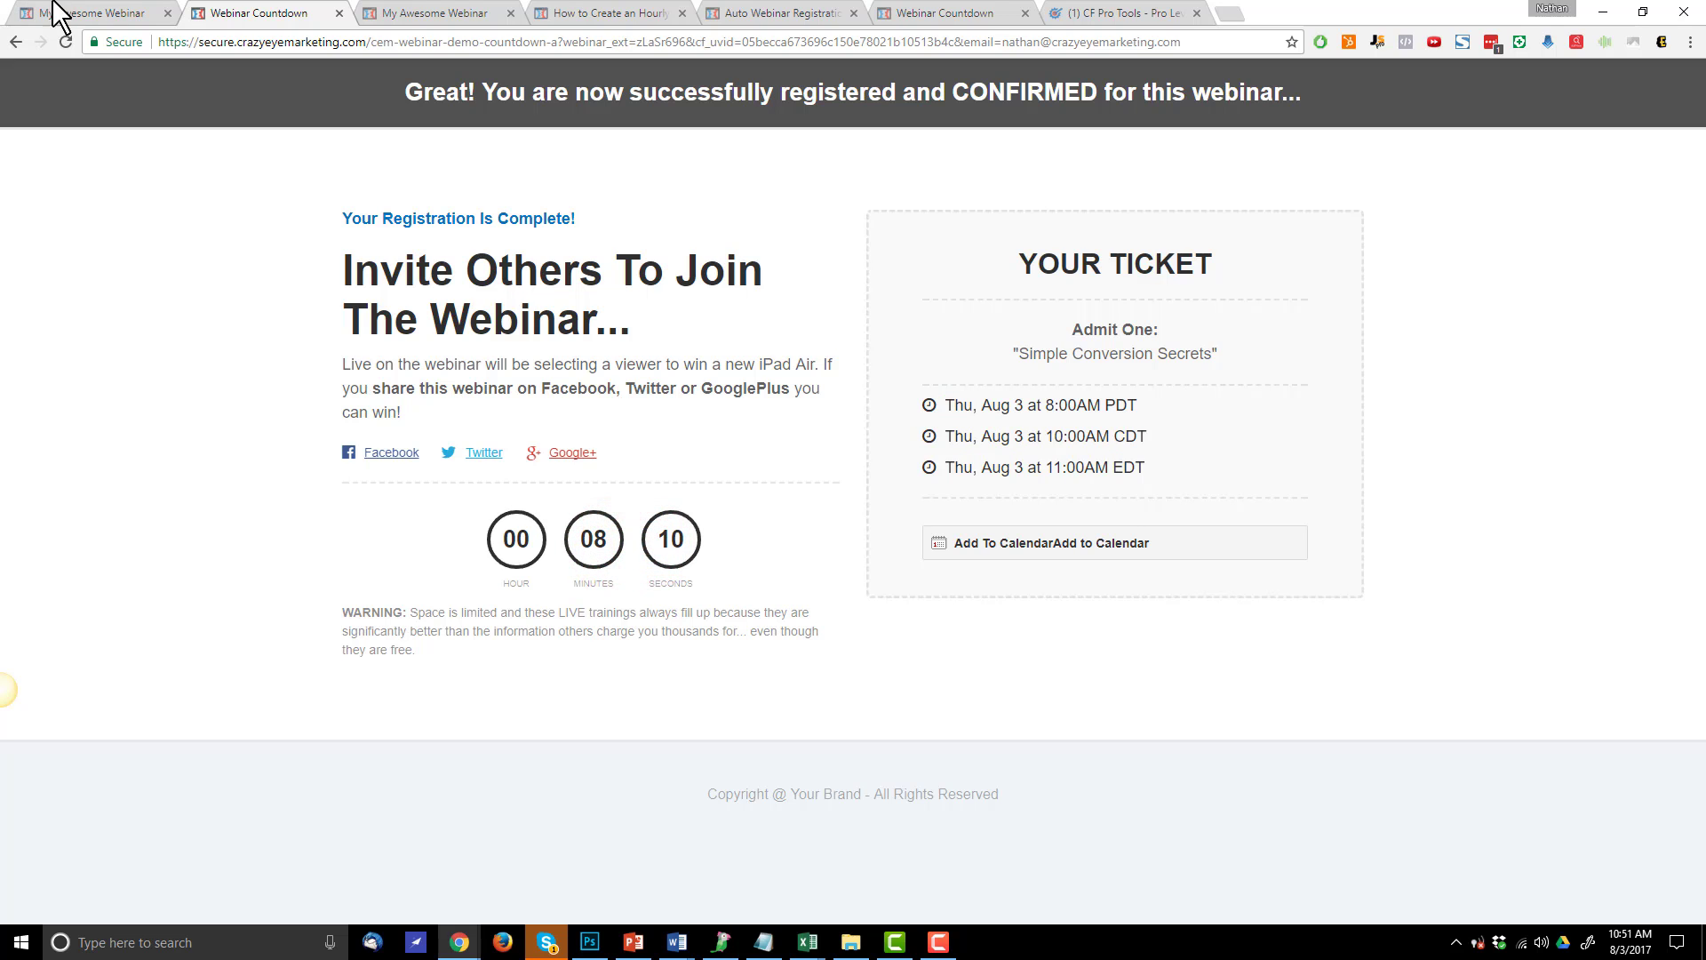
Leave the registration page editor and return to the funnel's steps overview
click(107, 13)
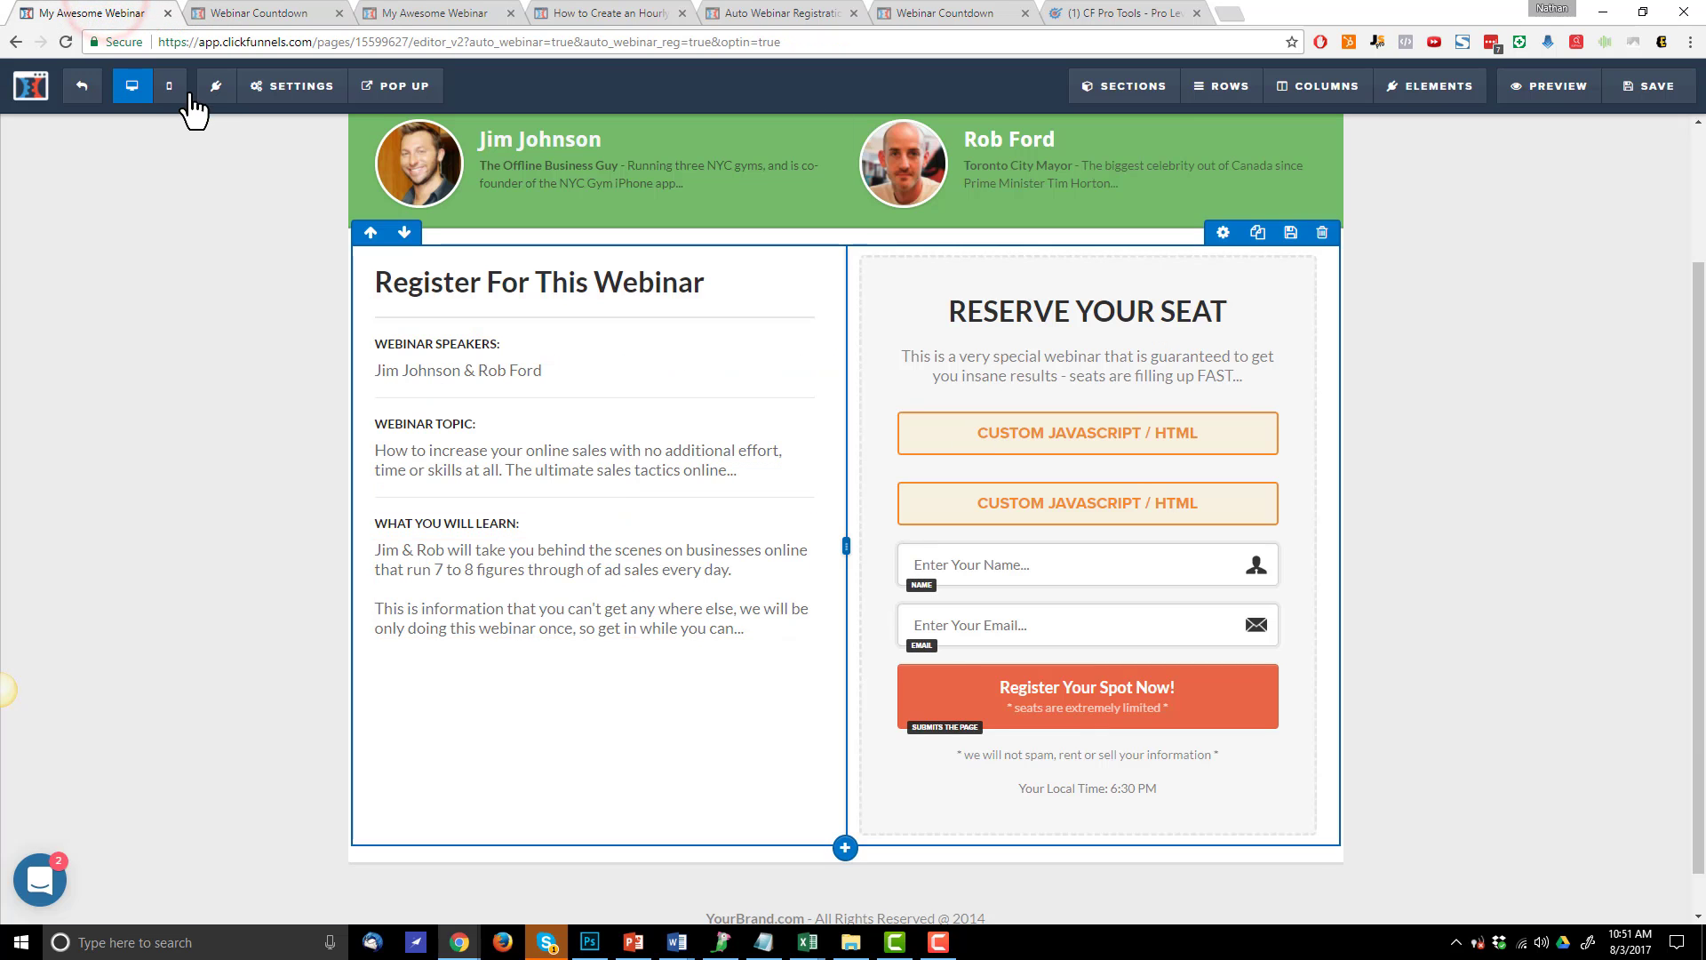
click(88, 85)
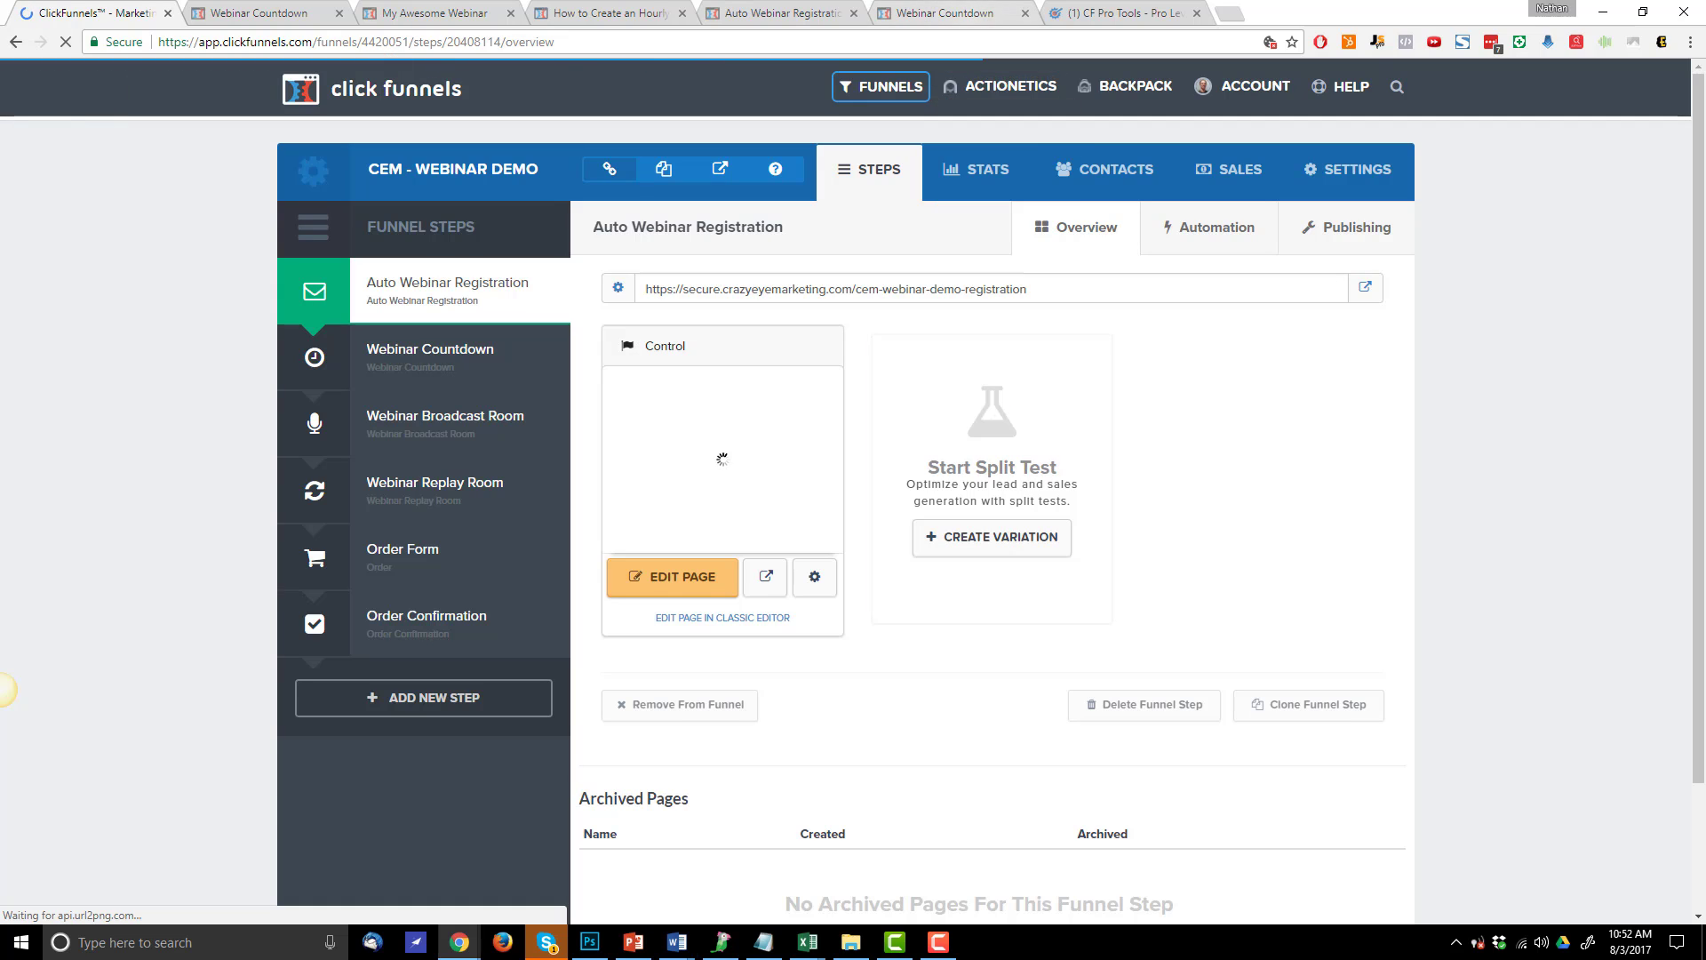
Review the Hourly Timer Configuration and 15 Minute Timer checklist items in the PowerPoint slide, and return to the browser
click(633, 942)
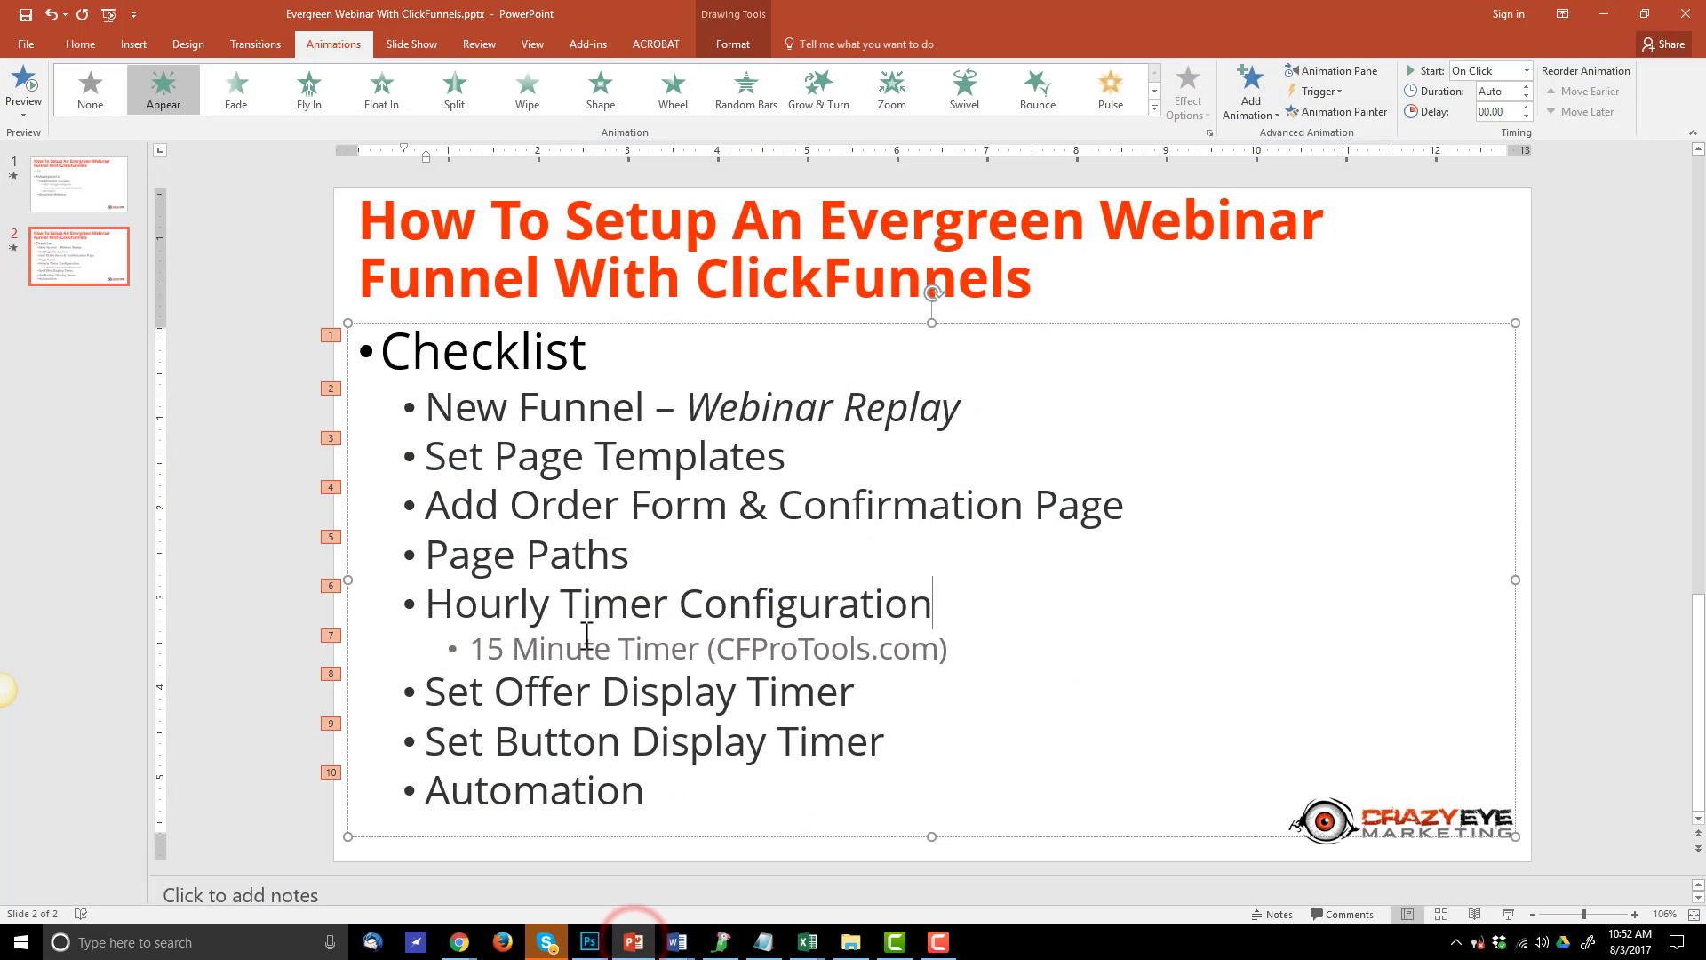
drag(427, 605, 900, 604)
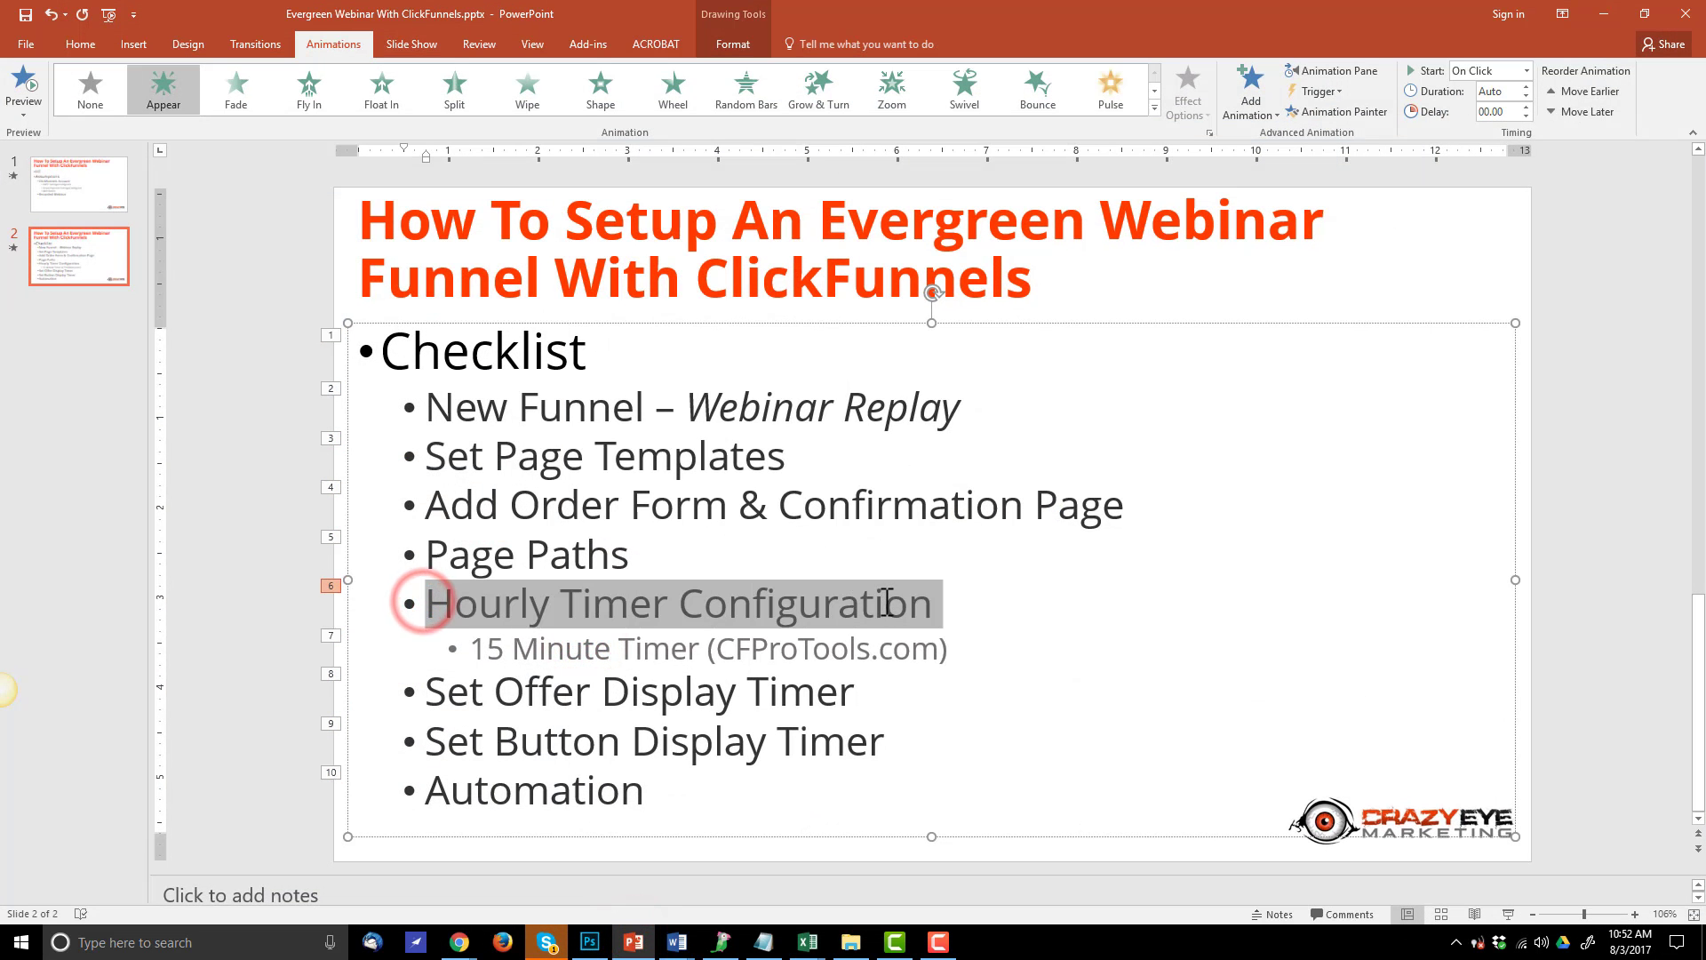
click(884, 602)
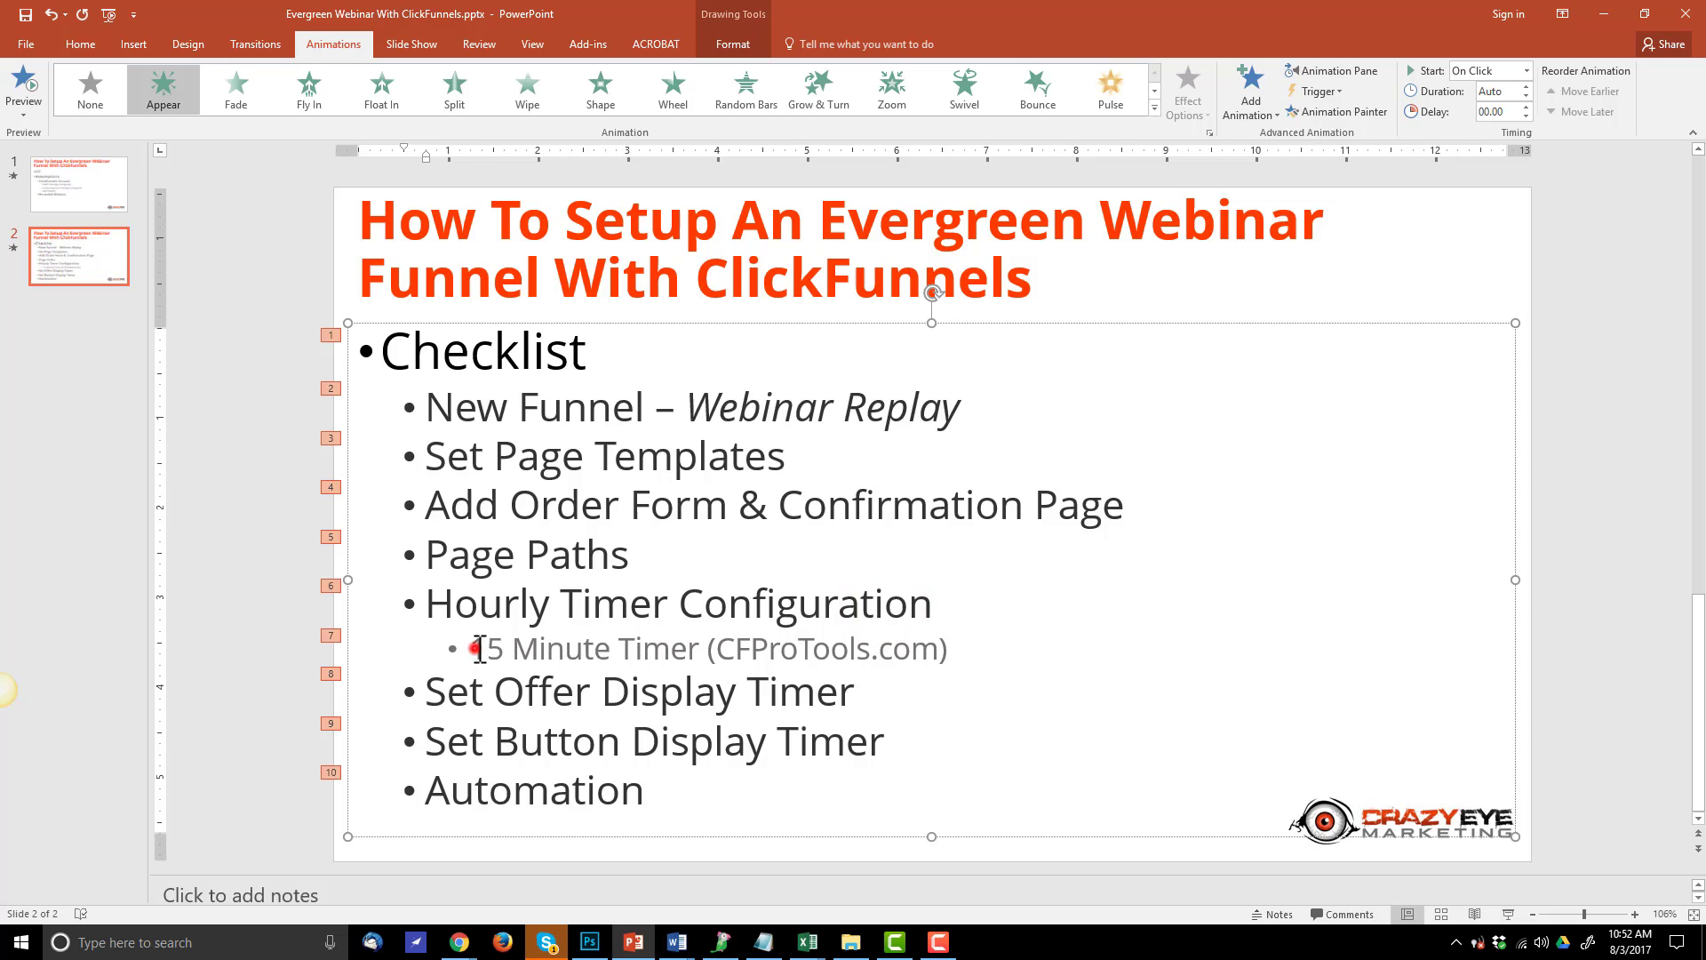
drag(479, 649, 668, 656)
click(666, 650)
drag(718, 653, 856, 655)
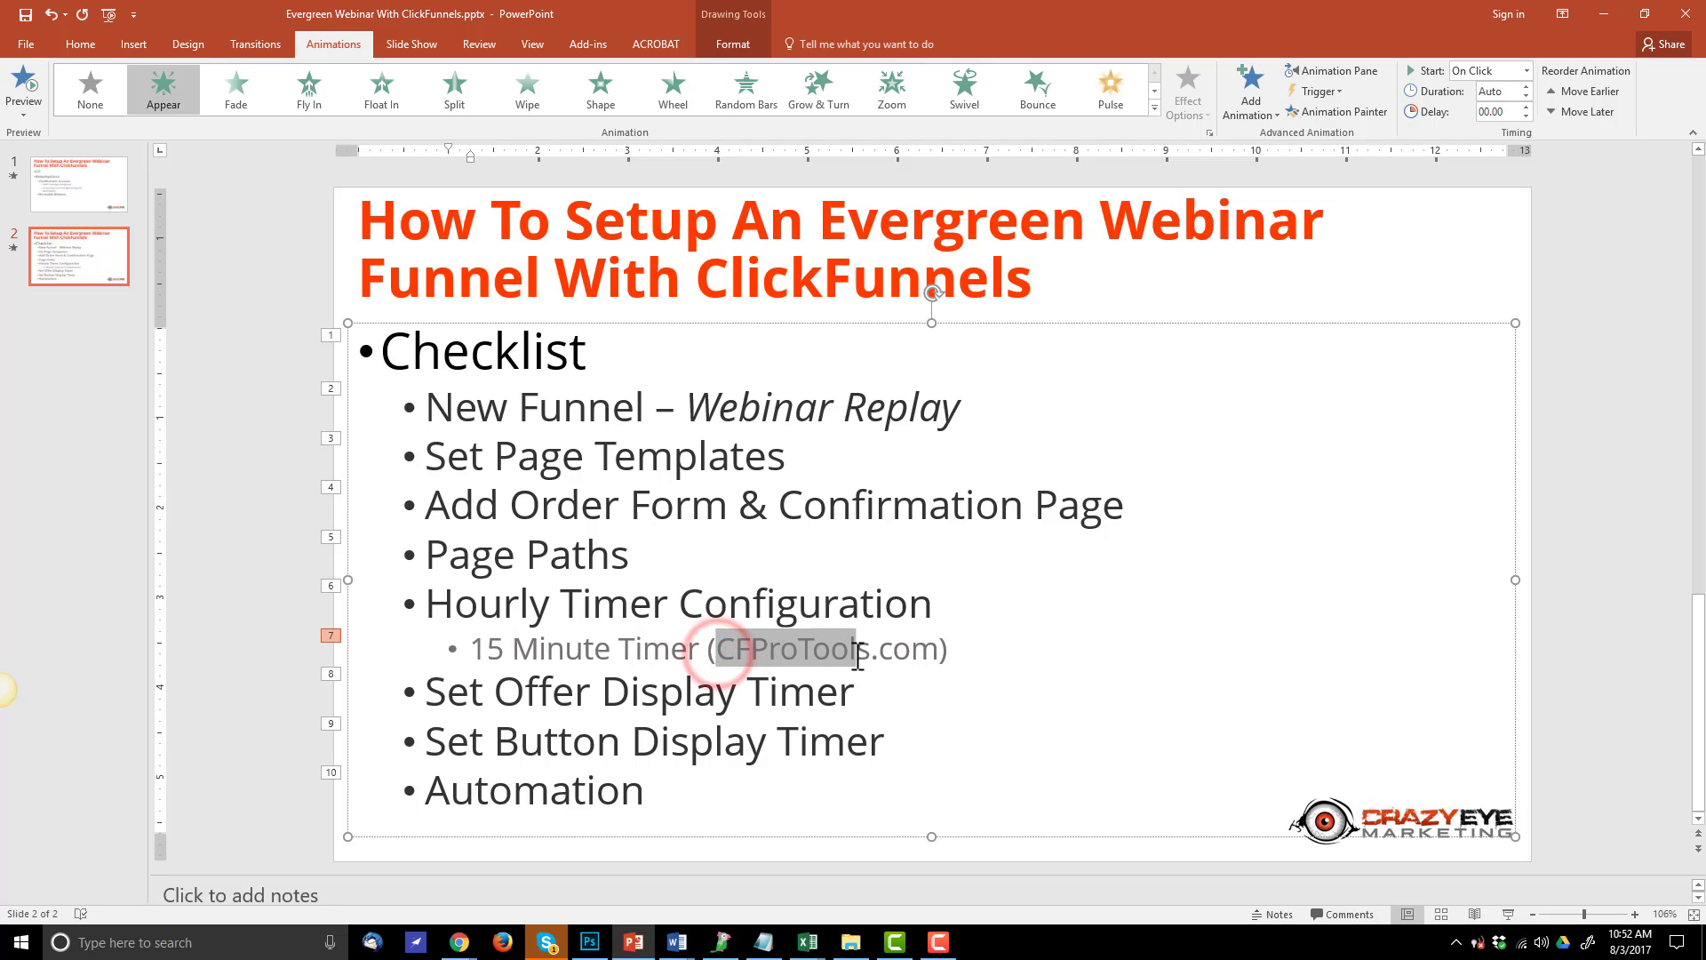
click(852, 655)
drag(716, 649, 938, 651)
click(1605, 13)
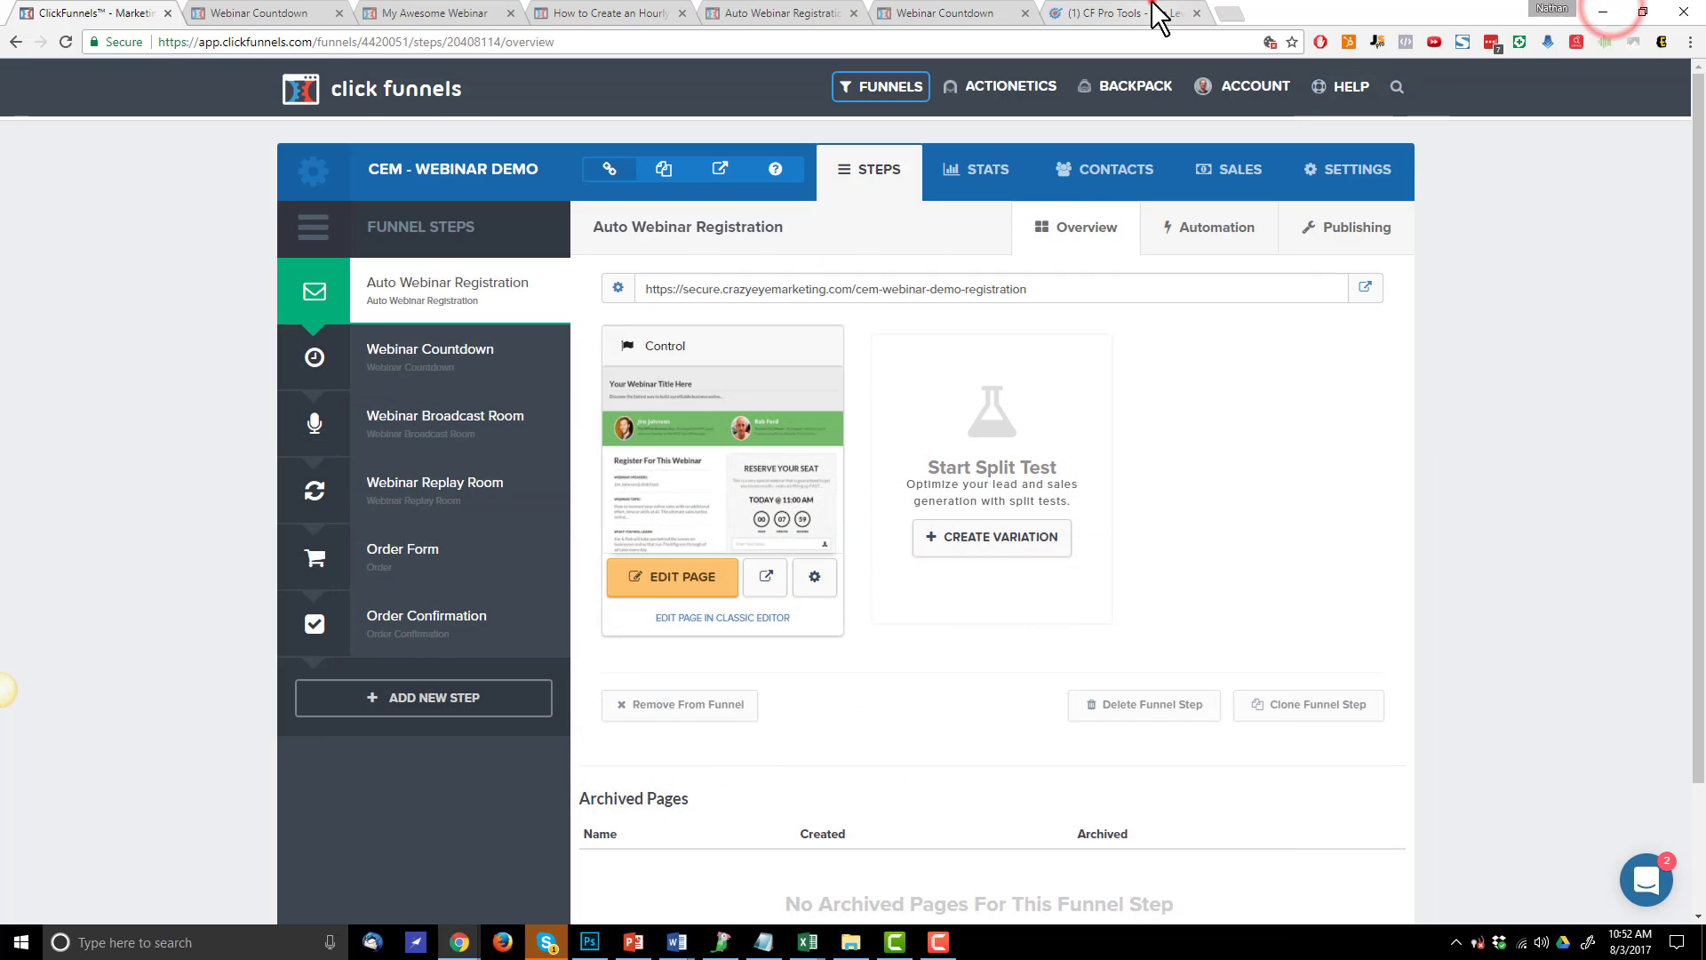
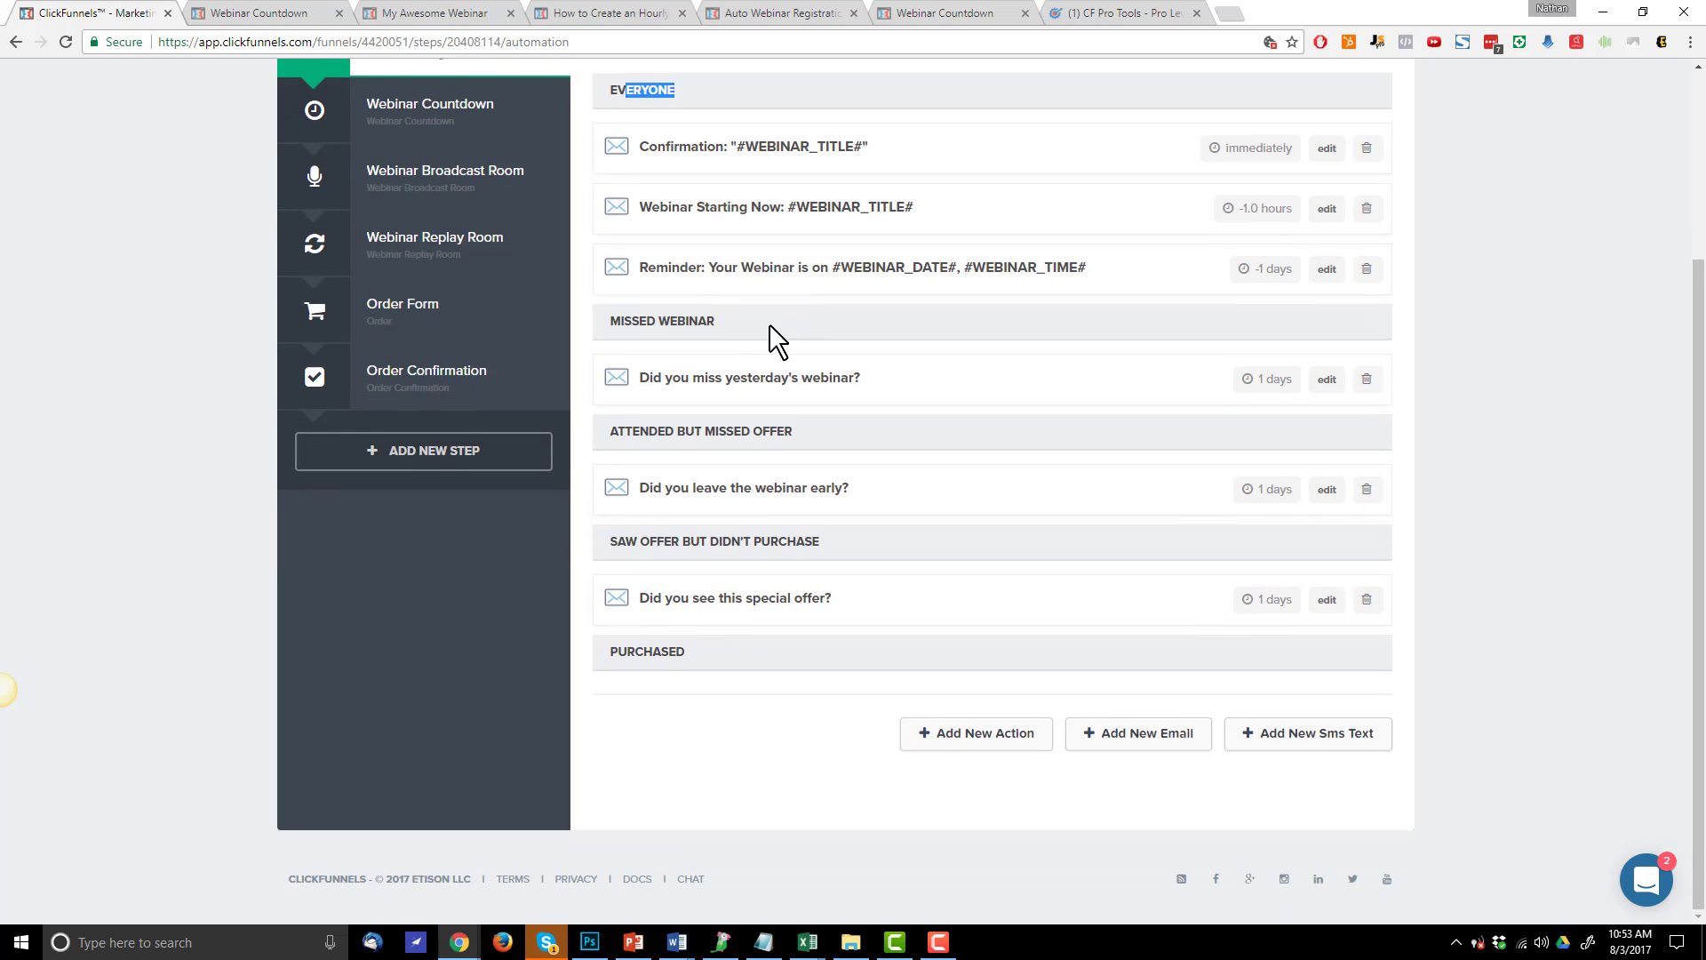
Examine the registration step's automation emails for missed webinar, missed offer, saw offer without purchase, and purchased contacts
drag(743, 323, 612, 323)
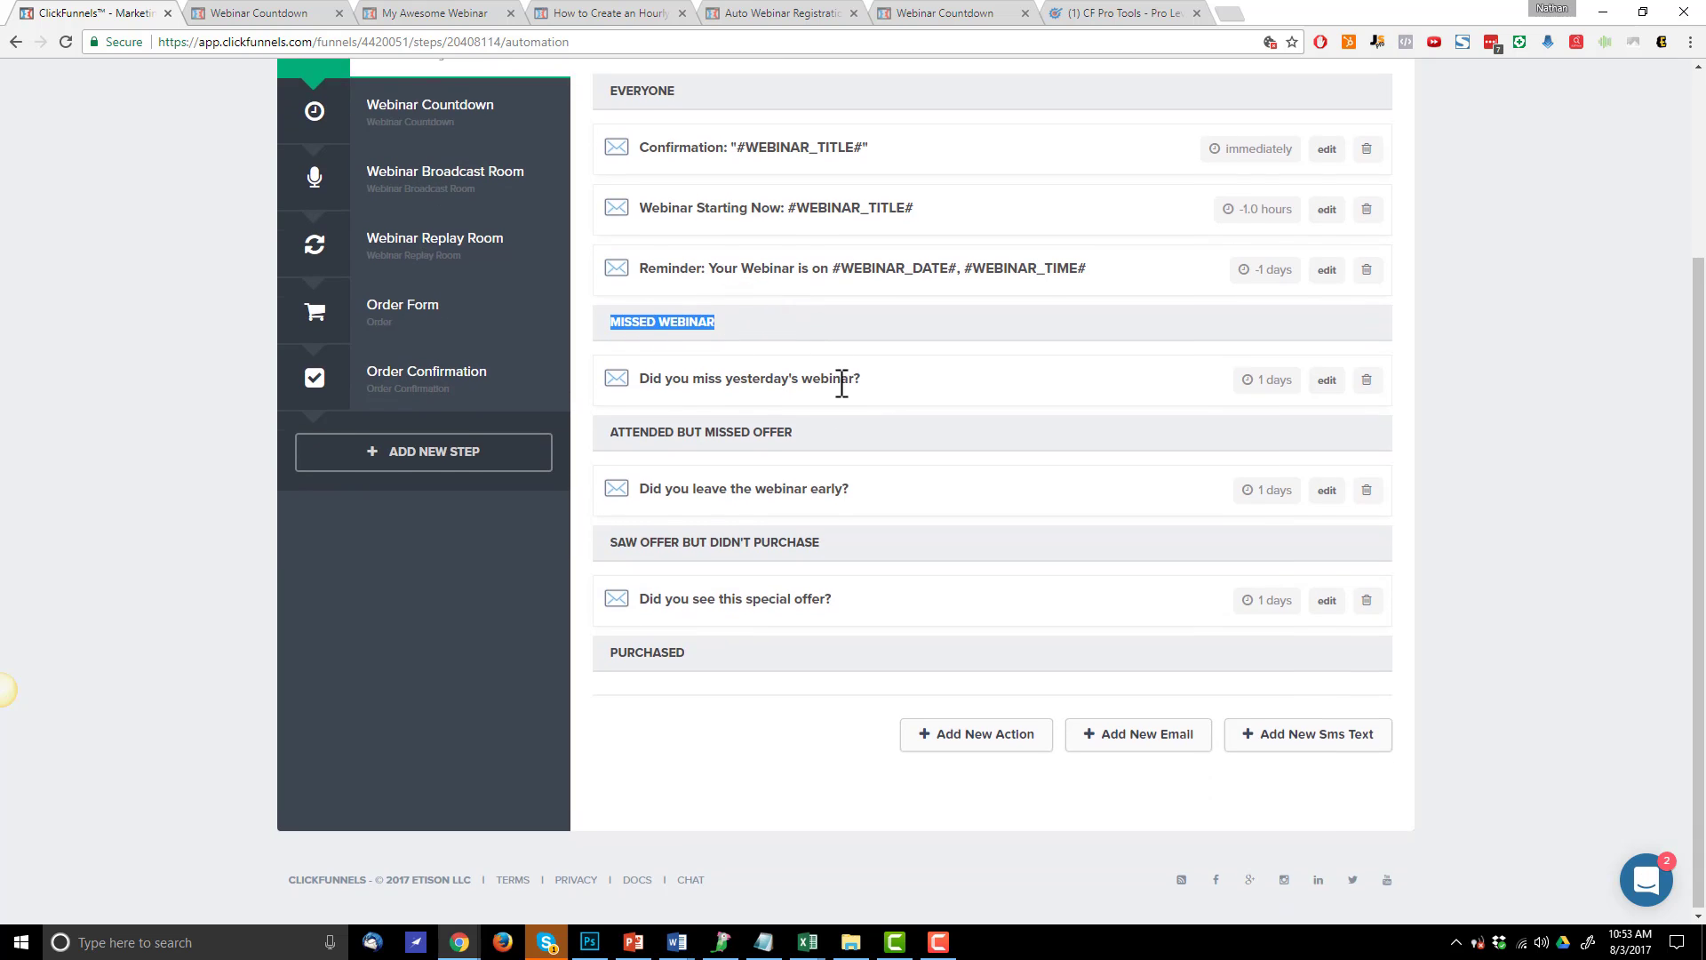
scroll(788, 445, up, 1)
scroll(483, 423, down, 1)
drag(814, 425, 750, 438)
click(649, 425)
click(744, 437)
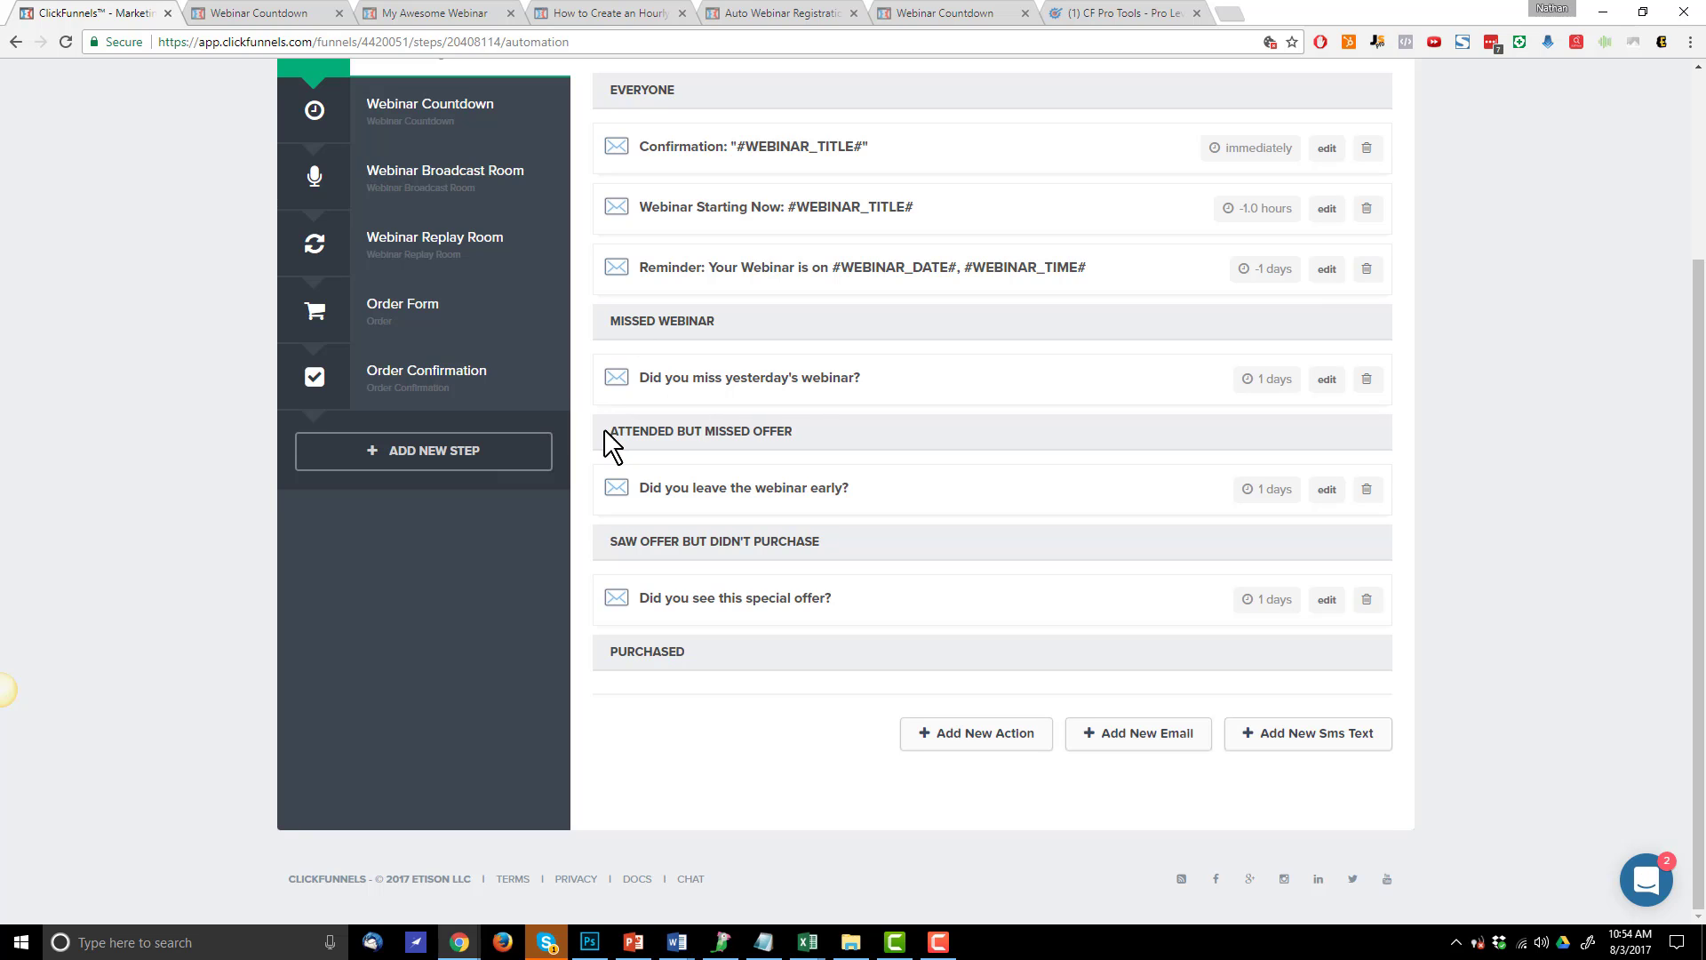
drag(604, 431, 818, 423)
click(740, 417)
drag(605, 431, 781, 418)
click(779, 417)
drag(648, 541, 861, 538)
click(860, 538)
drag(613, 653, 773, 655)
scroll(762, 678, up, 3)
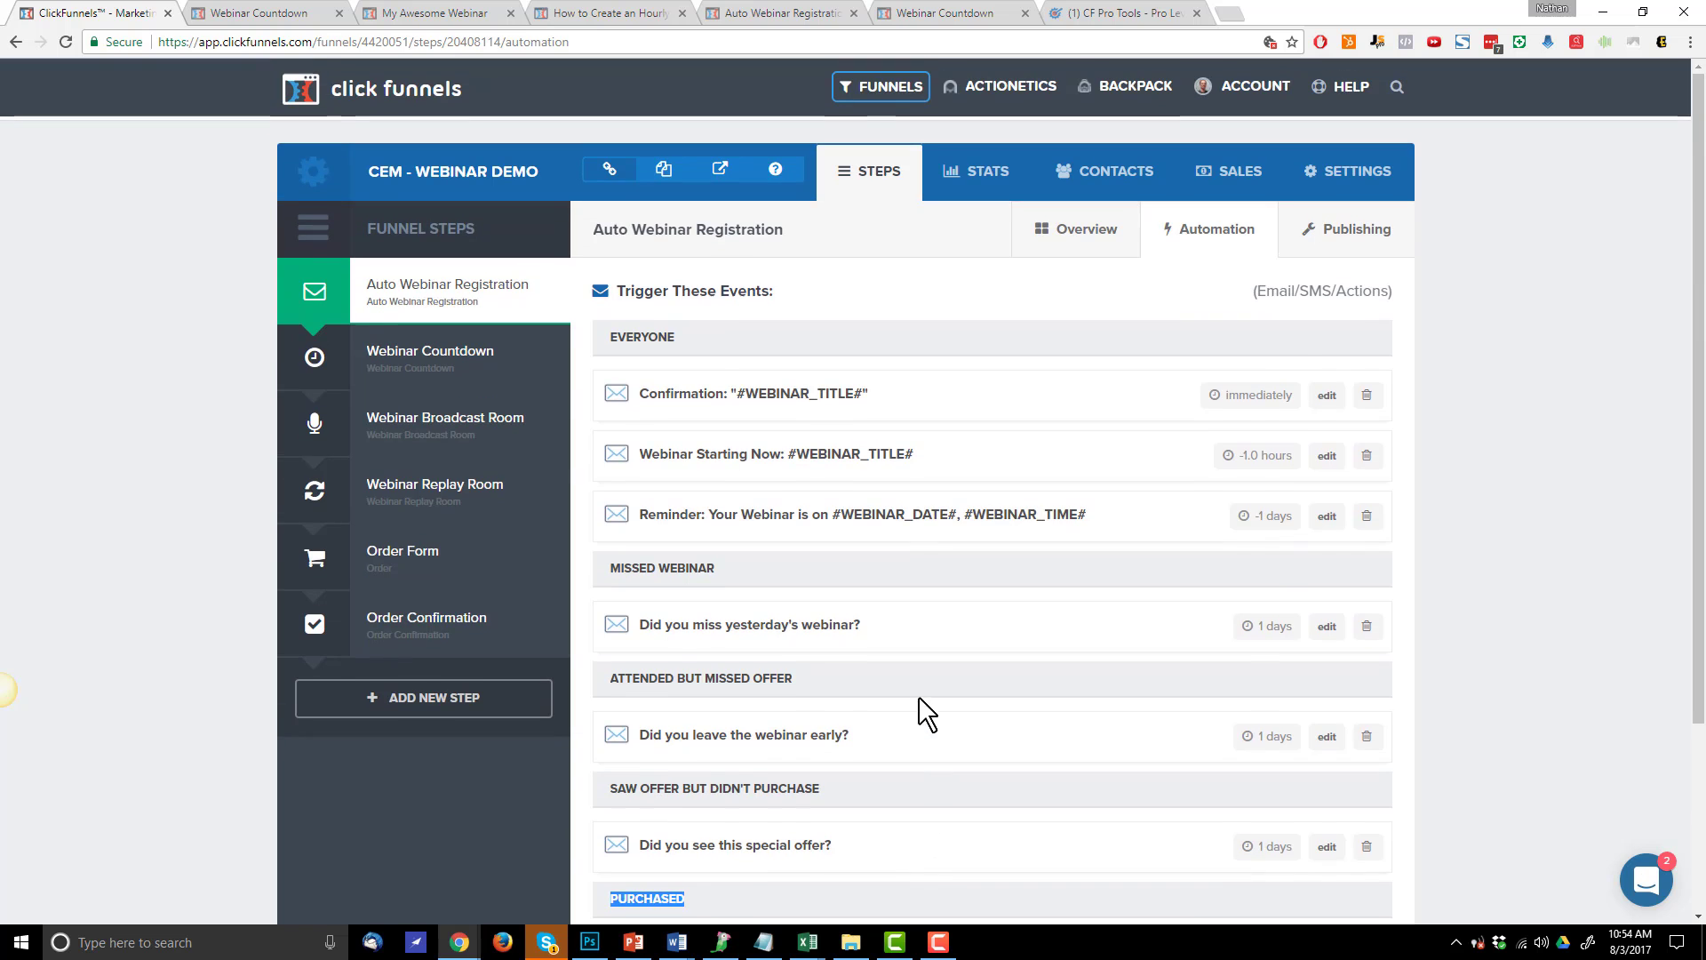
scroll(721, 822, down, 1)
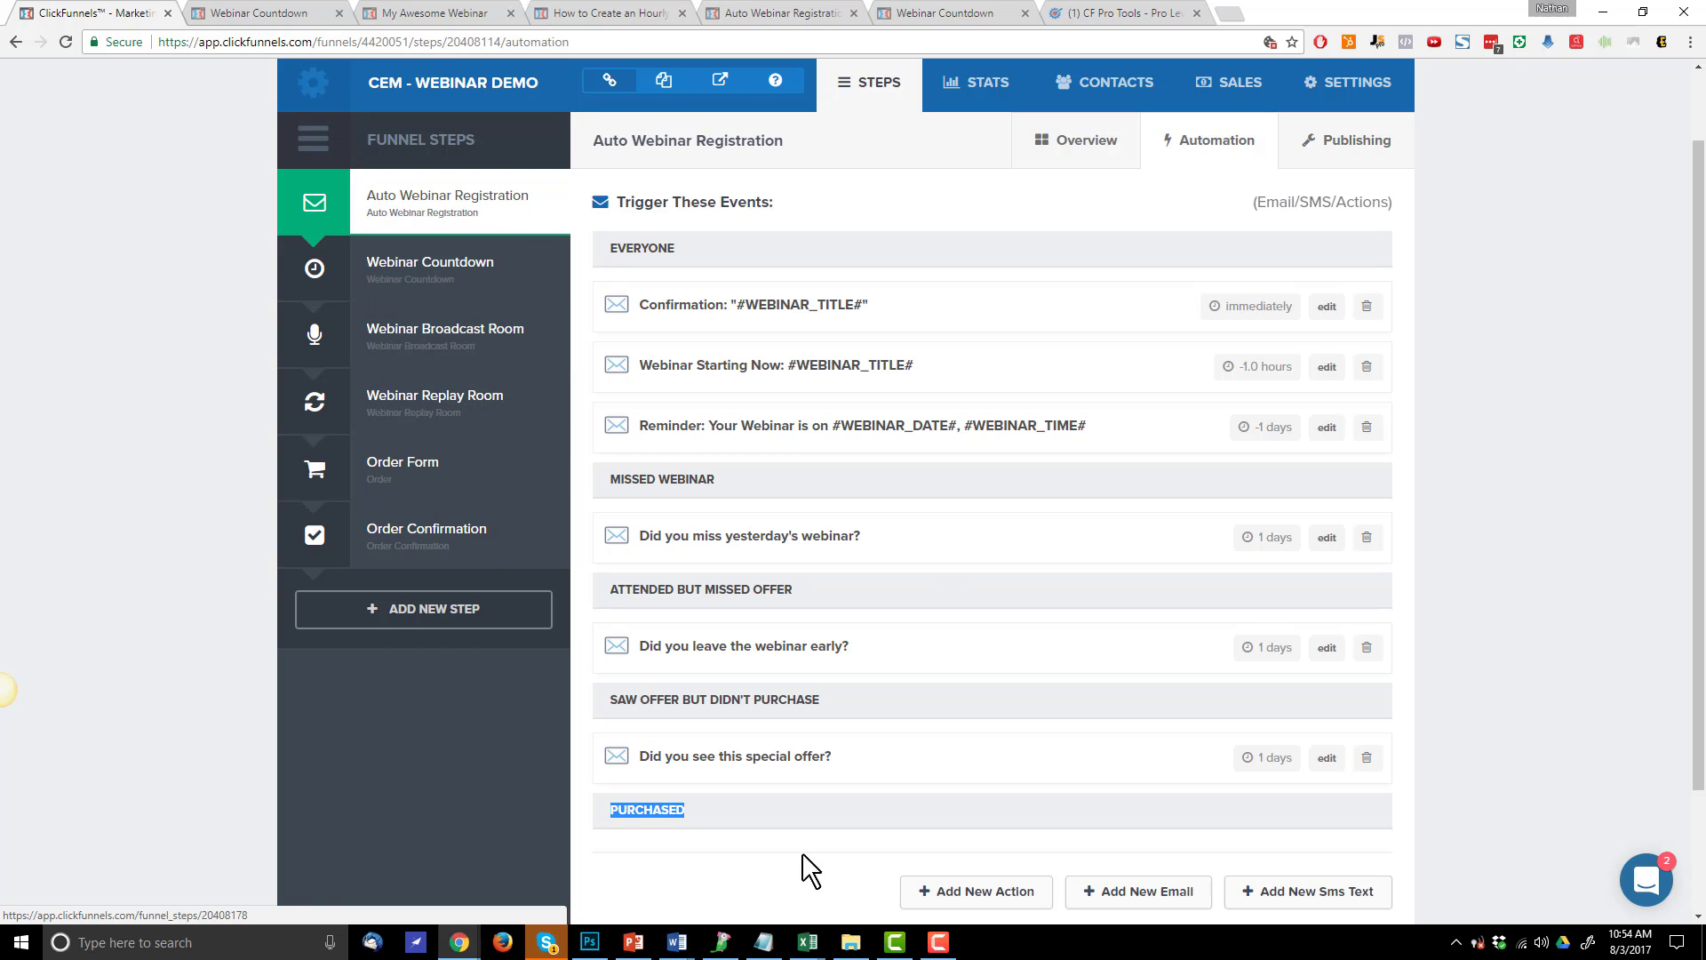
triple_click(906, 649)
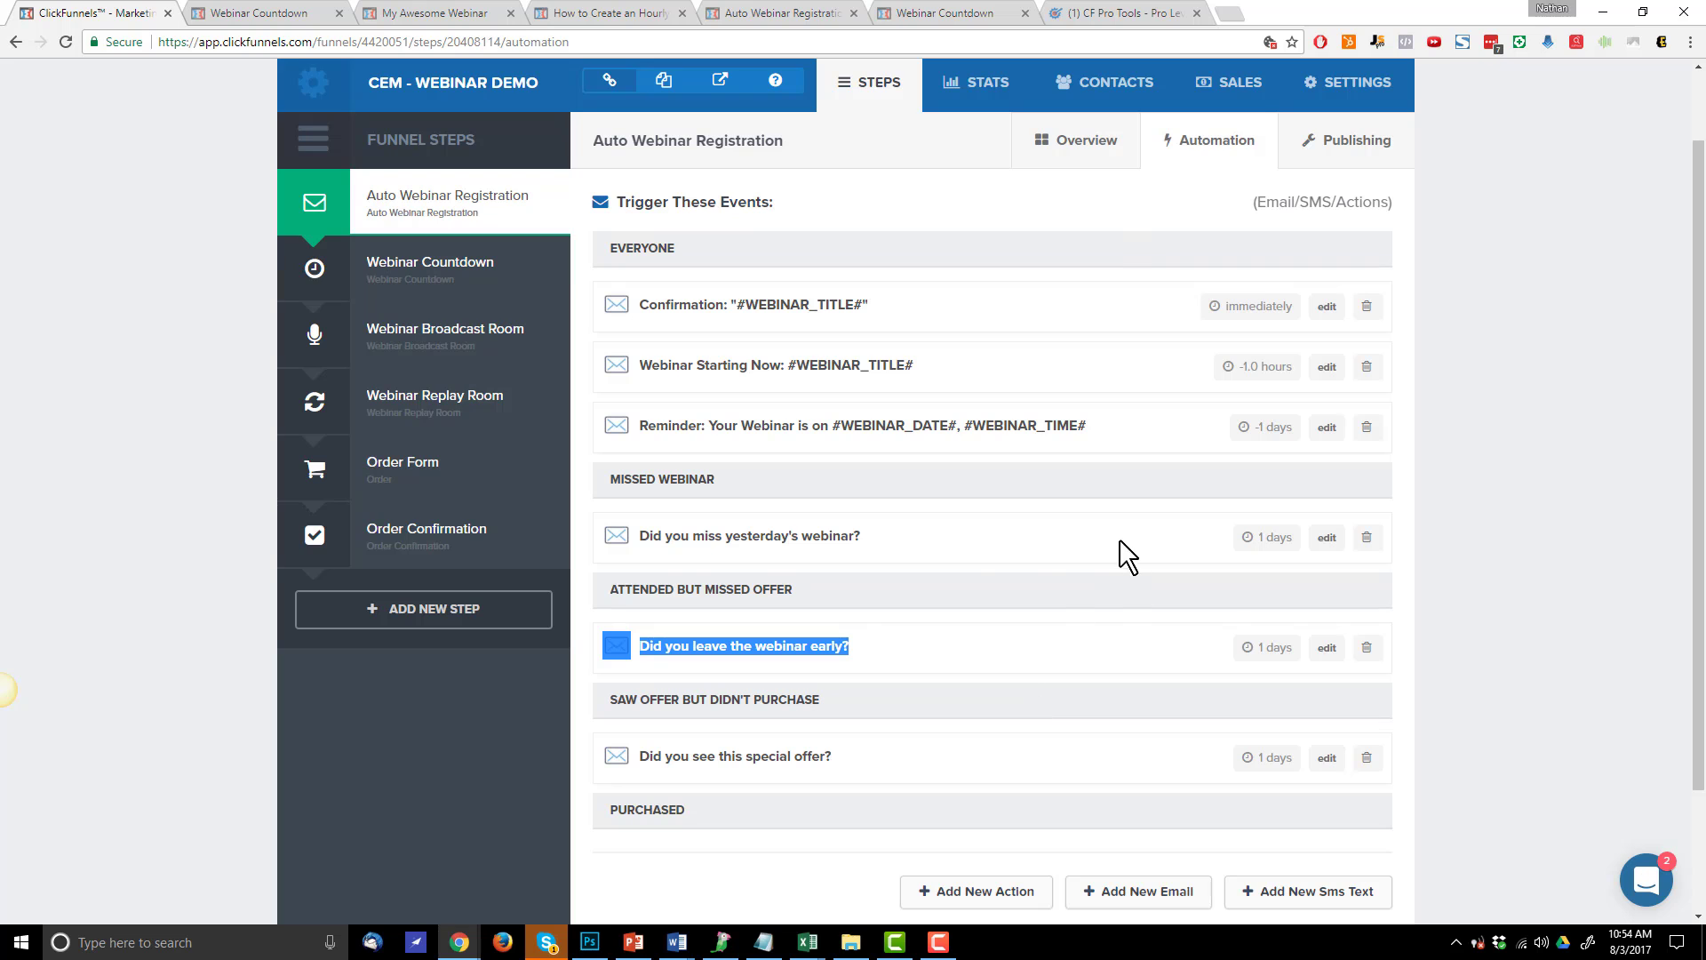
Open the Webinar Broadcast Room page in the classic editor and bring up its Auto Webinar show offer time setting
click(435, 361)
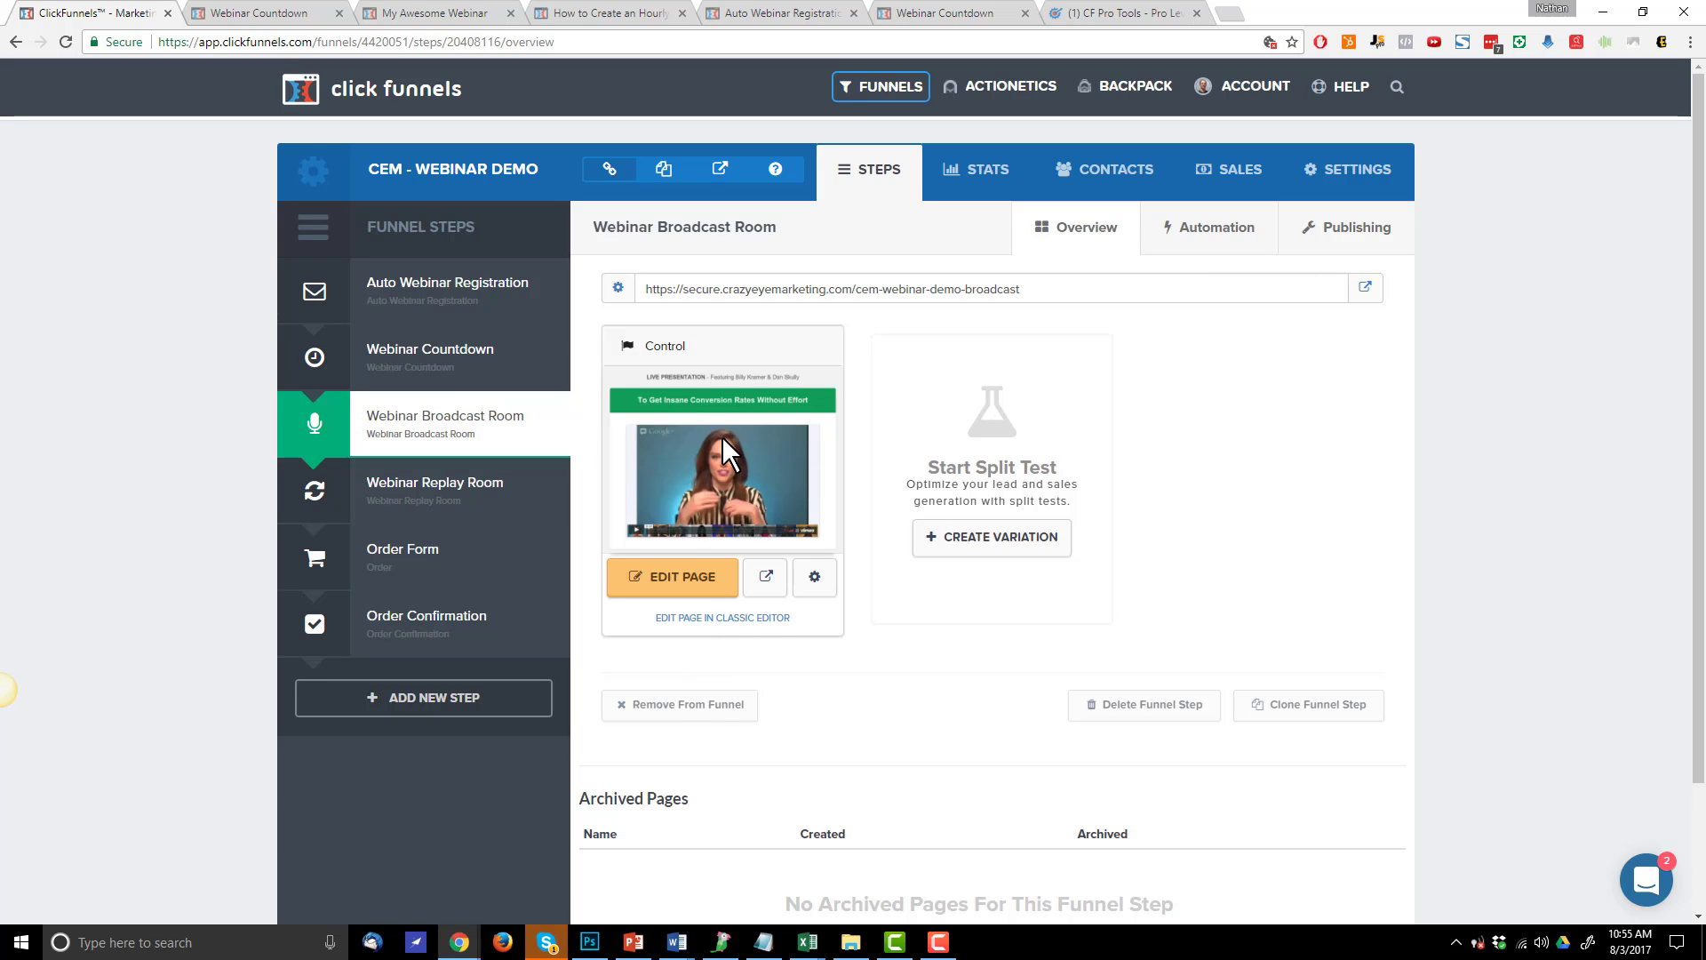
click(722, 620)
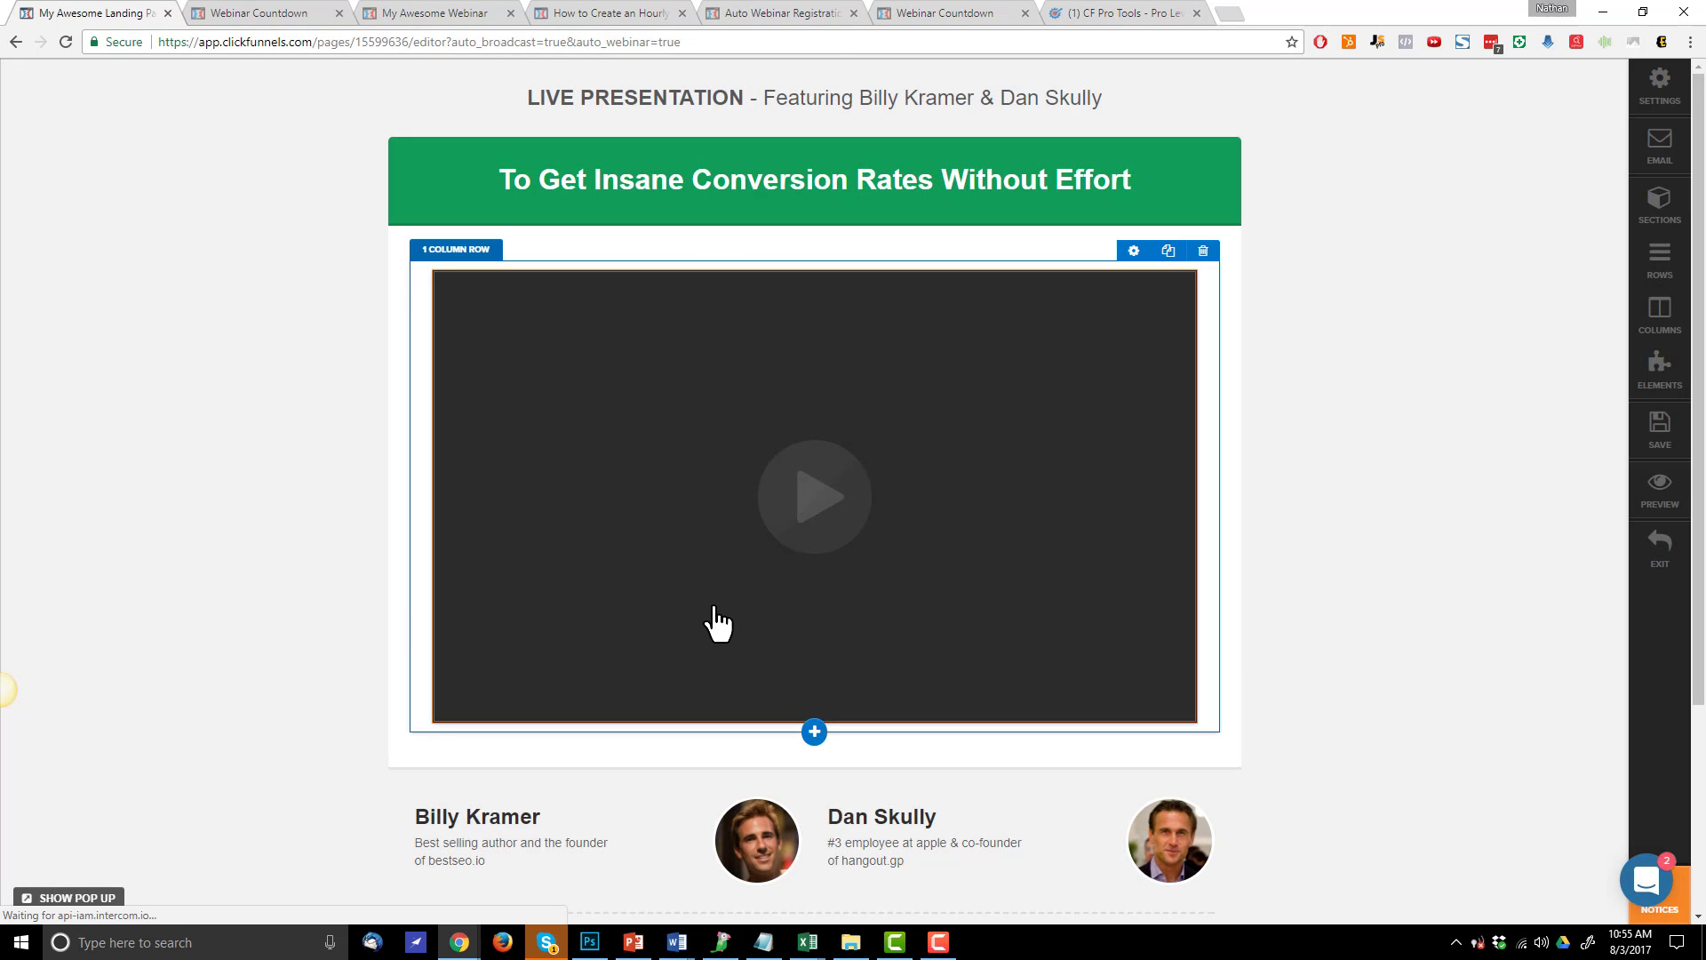
click(1665, 87)
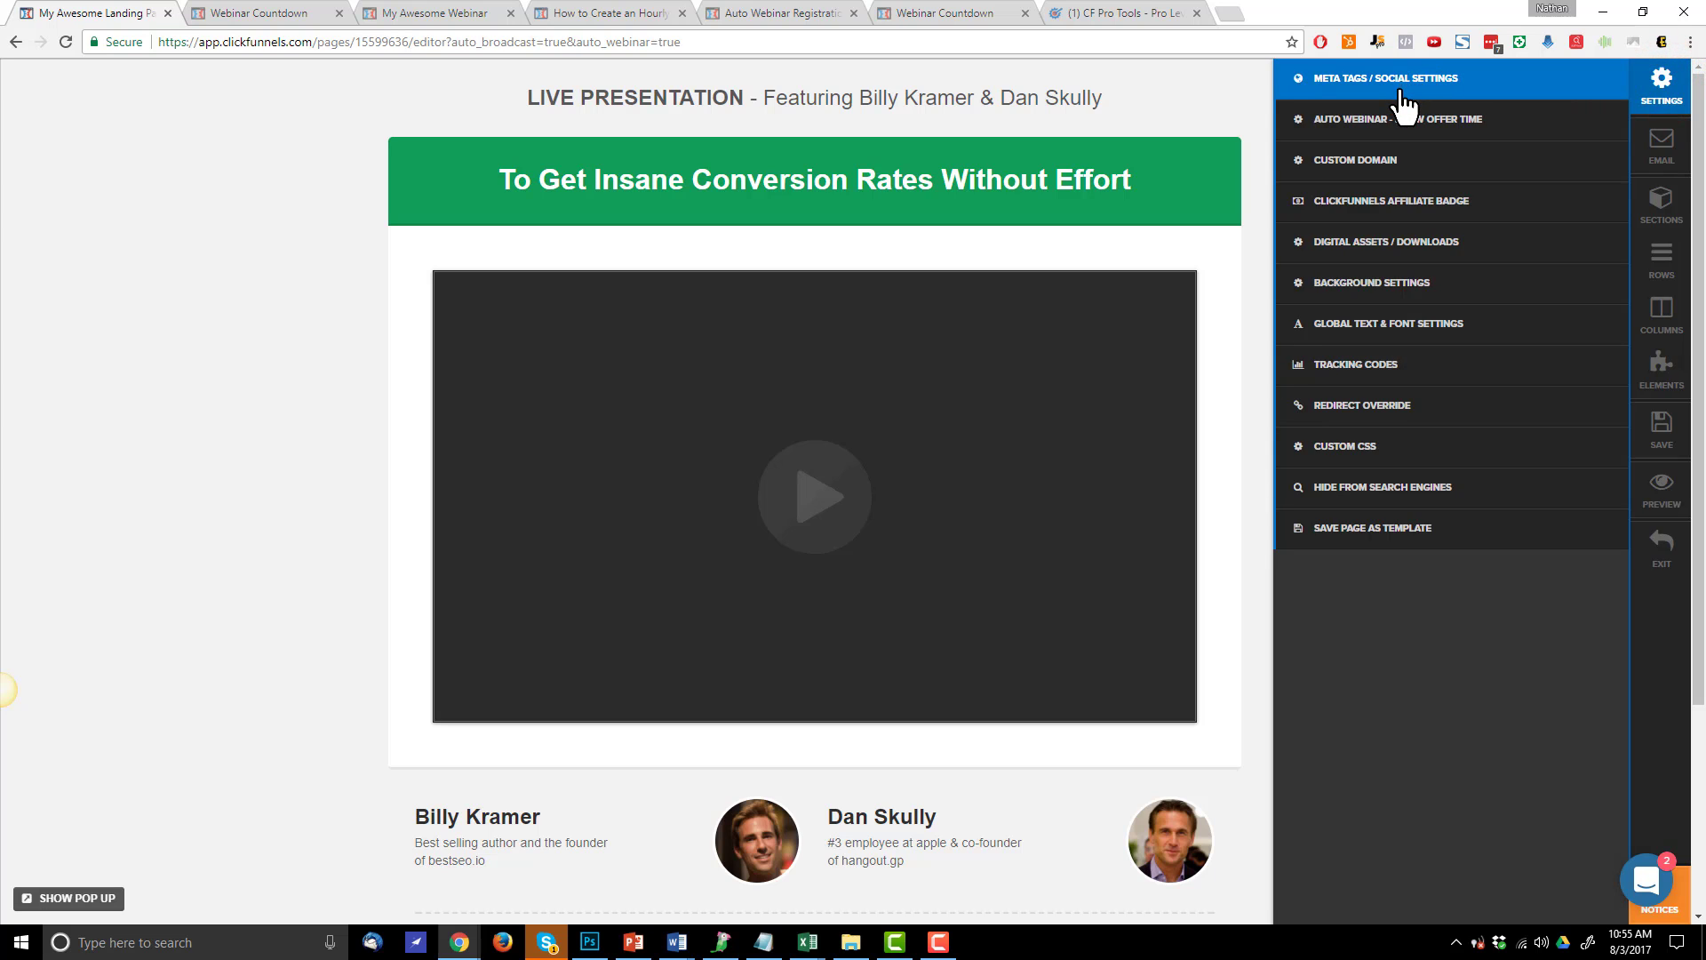
click(1442, 124)
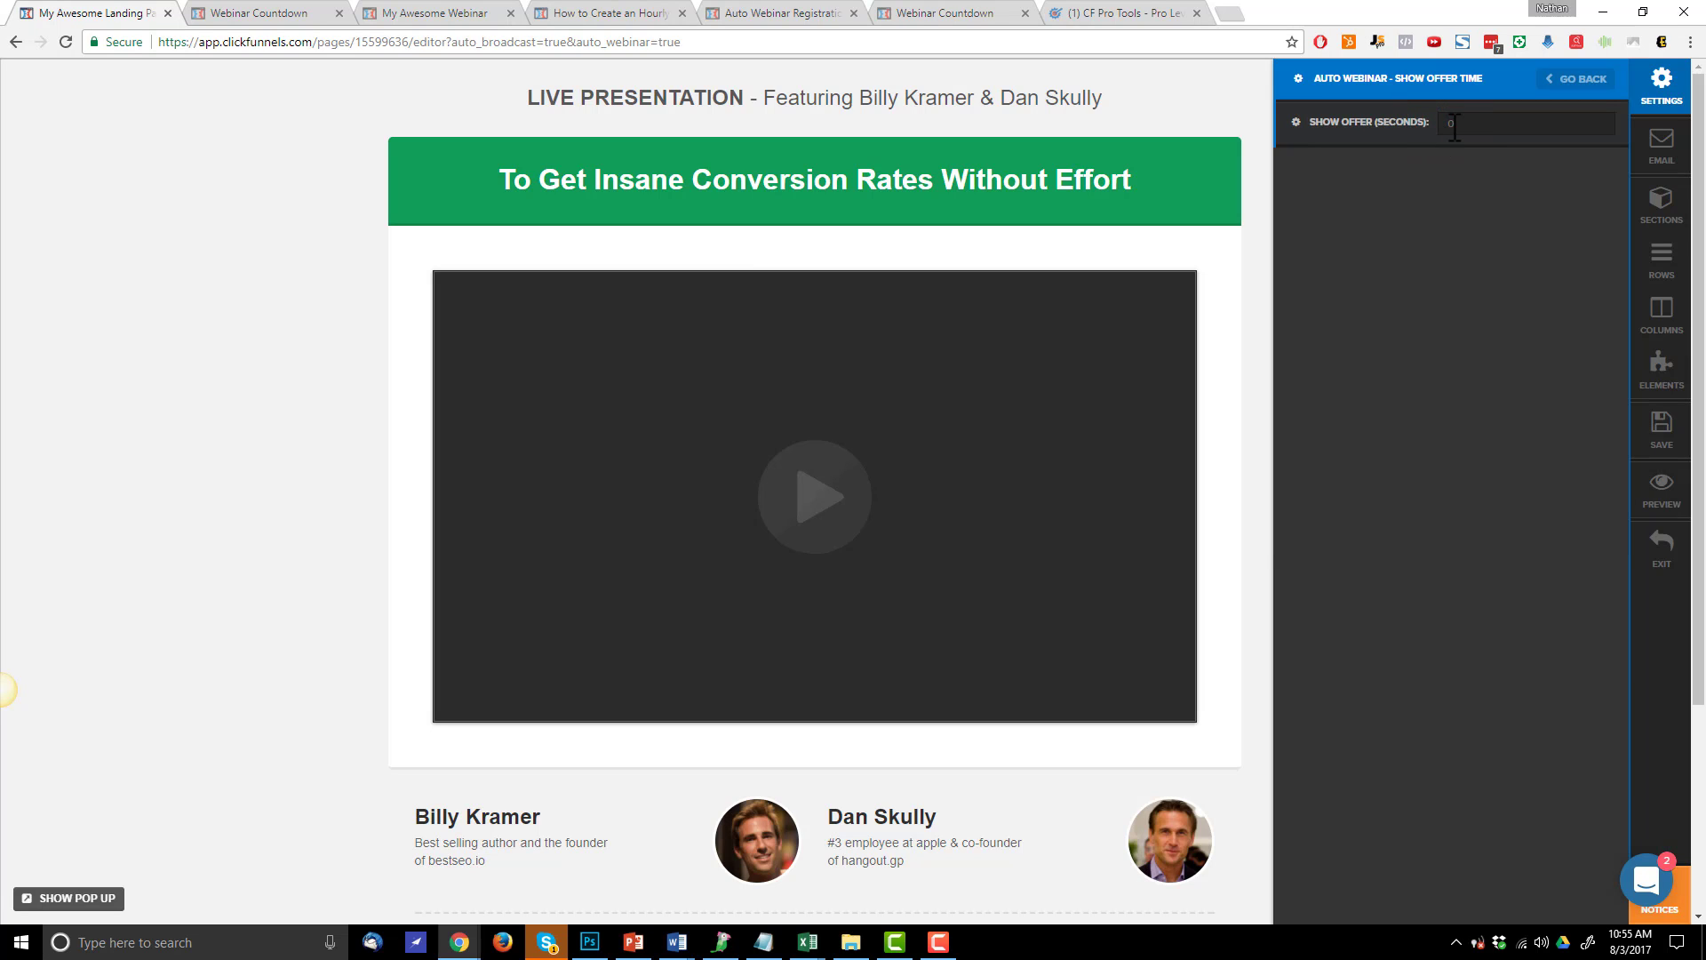
Calculate 45*60 with a Google search in a new browser tab and return to the broadcast page editor
click(1230, 12)
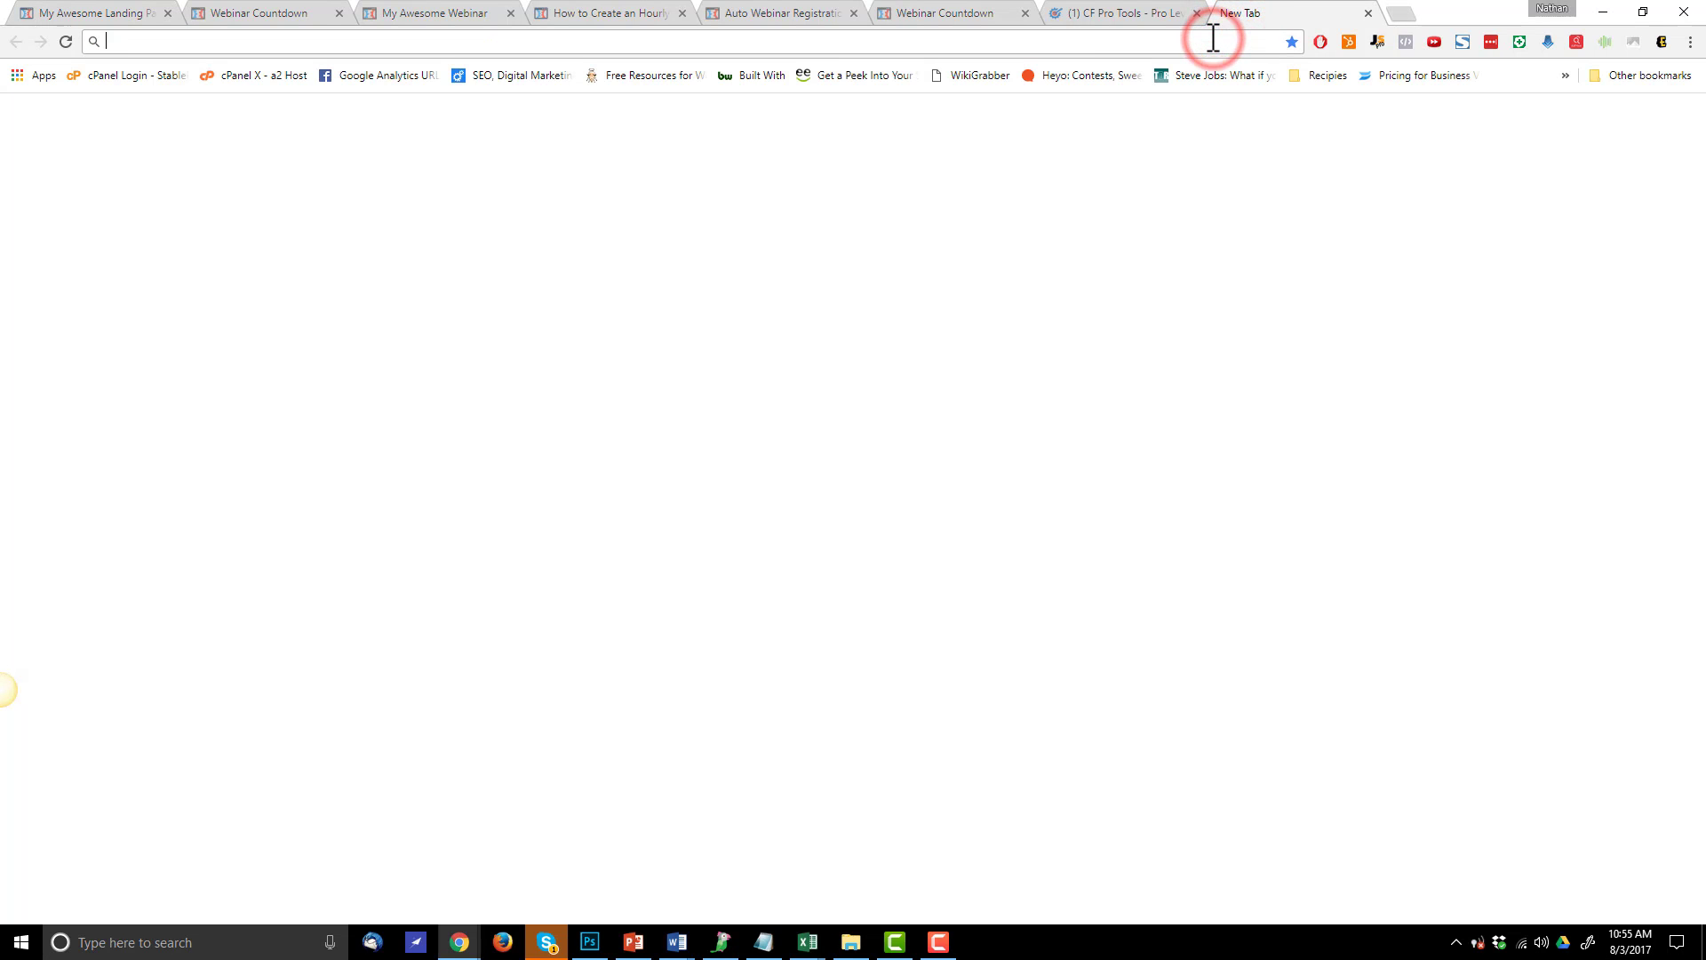
text(45*60)
key(Return)
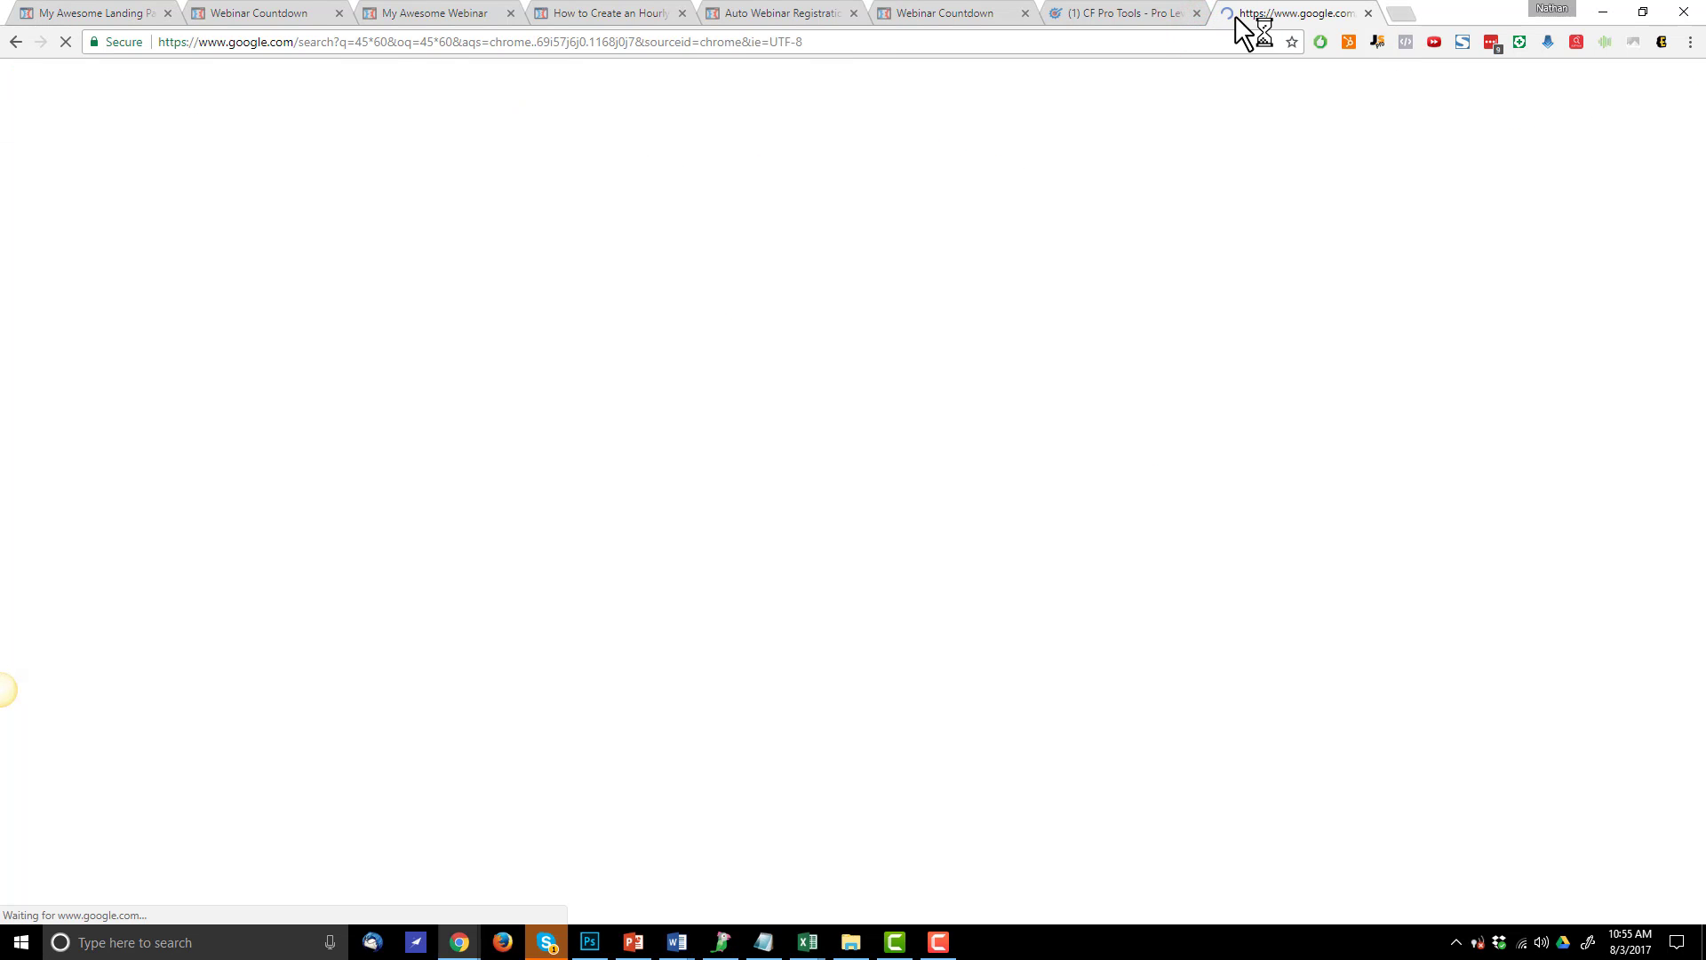
click(296, 14)
click(142, 12)
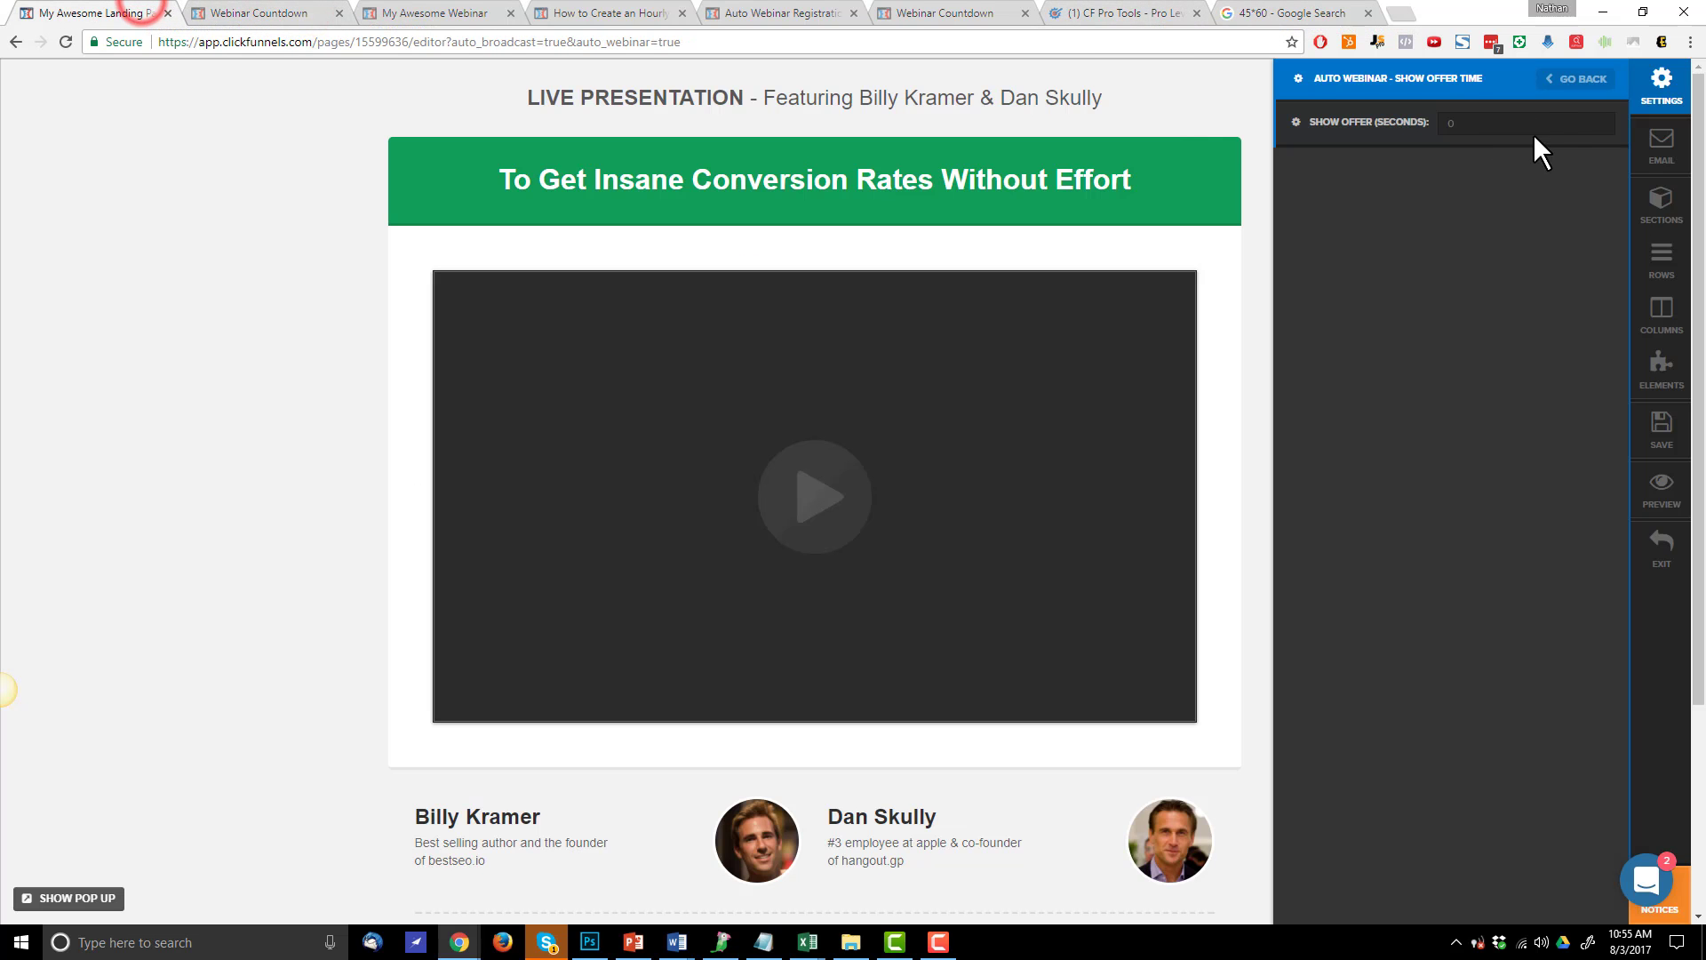
Set the broadcast page's show offer time to 2700 seconds, saving the page and exiting the editor
click(1564, 125)
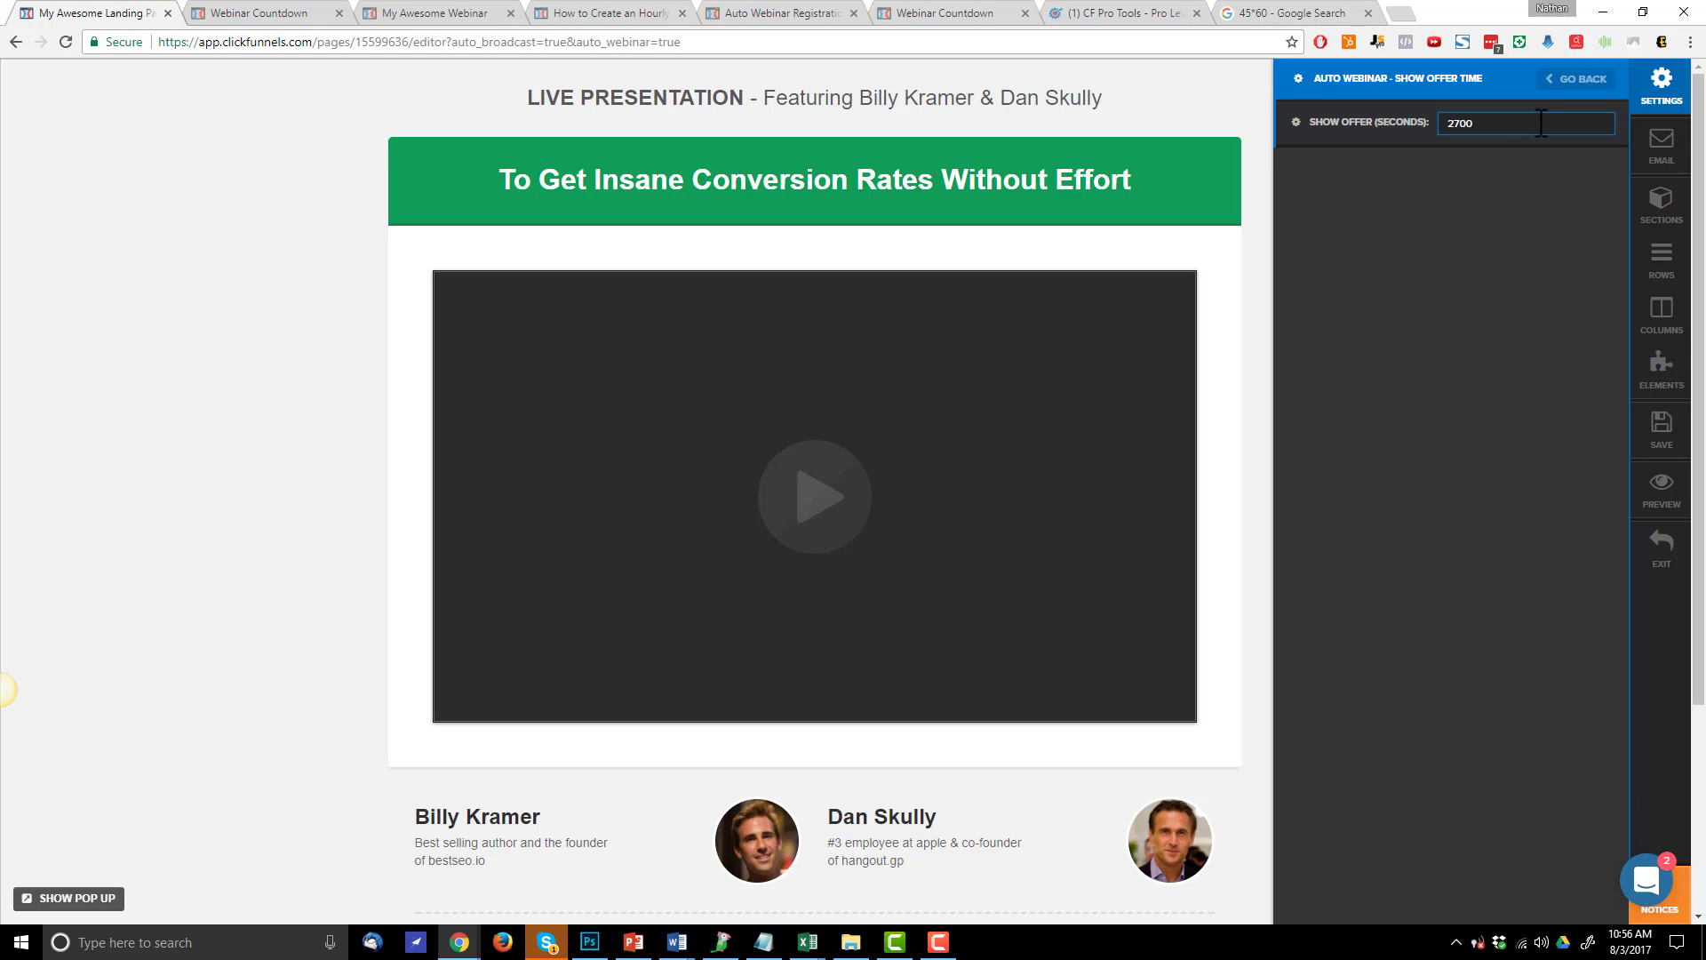
click(242, 440)
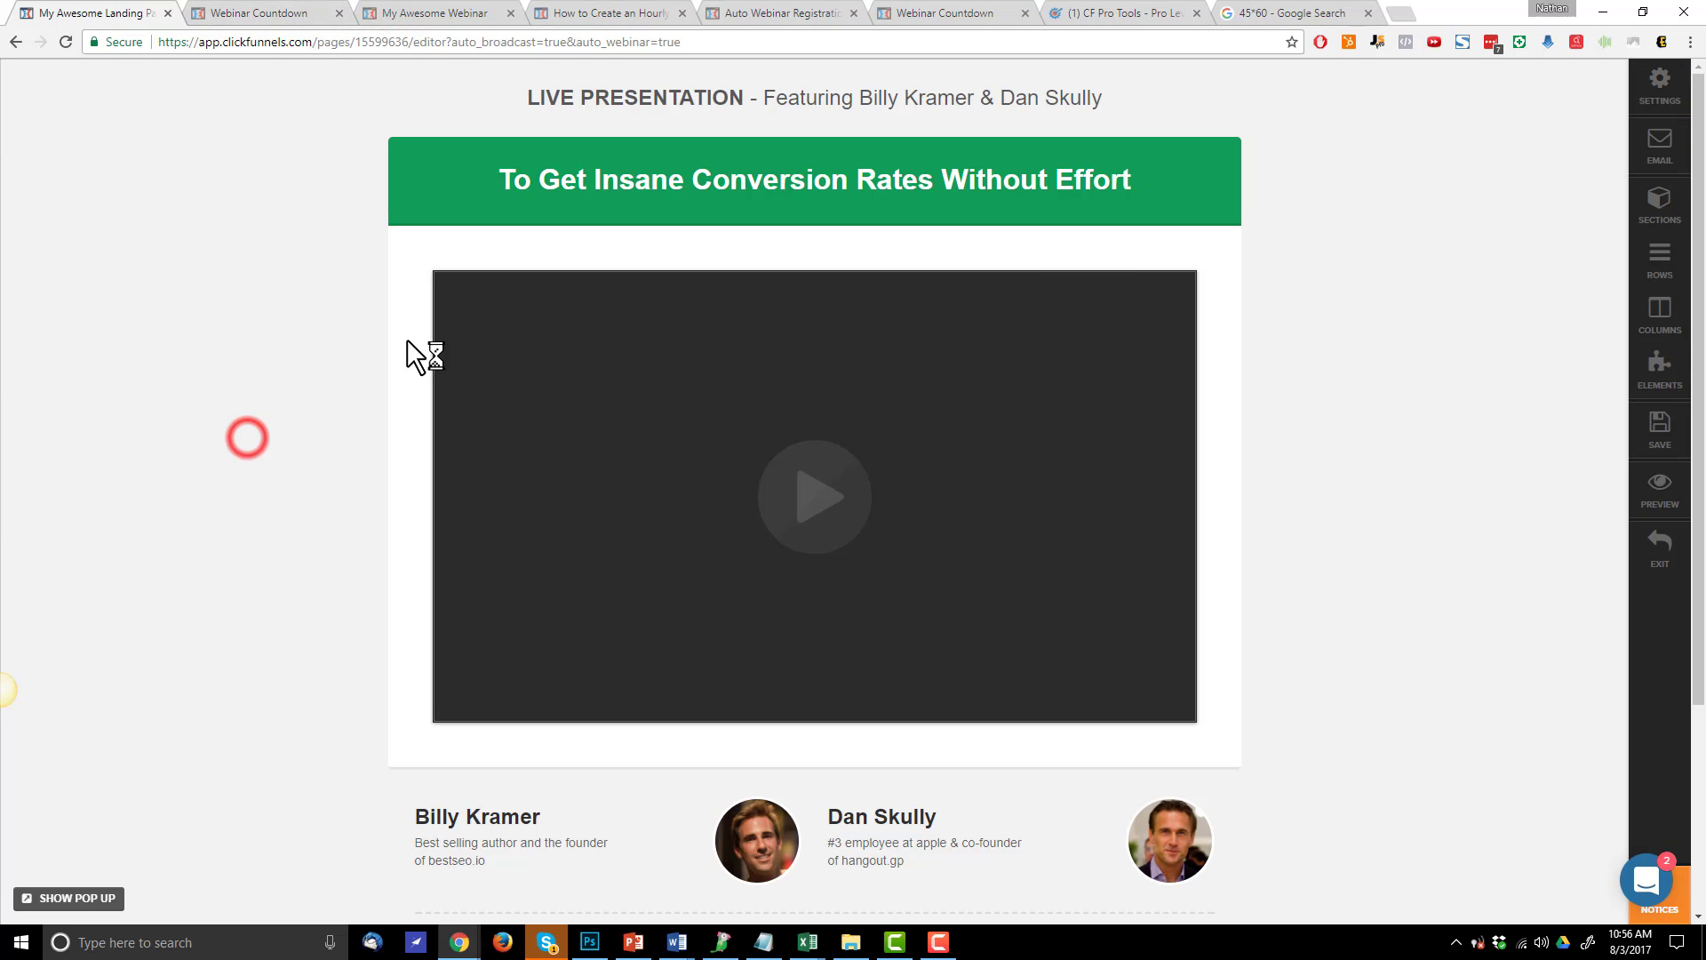
click(1663, 449)
click(1664, 545)
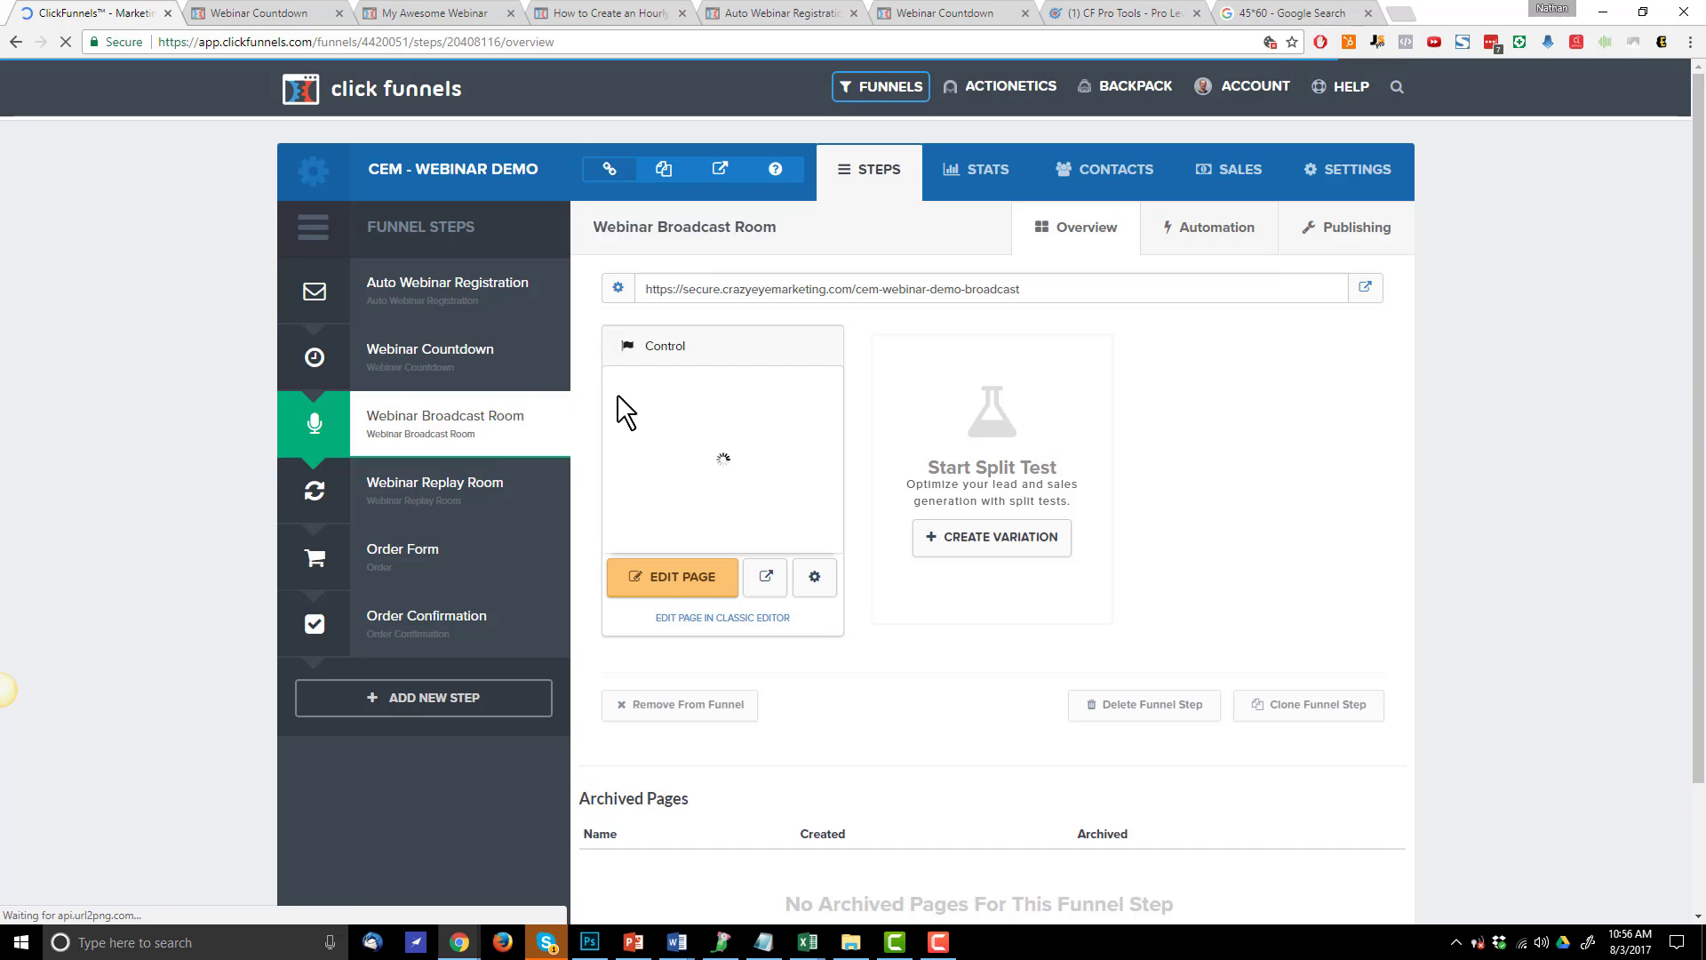
Review the Set Offer Display Timer and Set Button Display Timer items on the PowerPoint checklist, and return to the browser
click(634, 943)
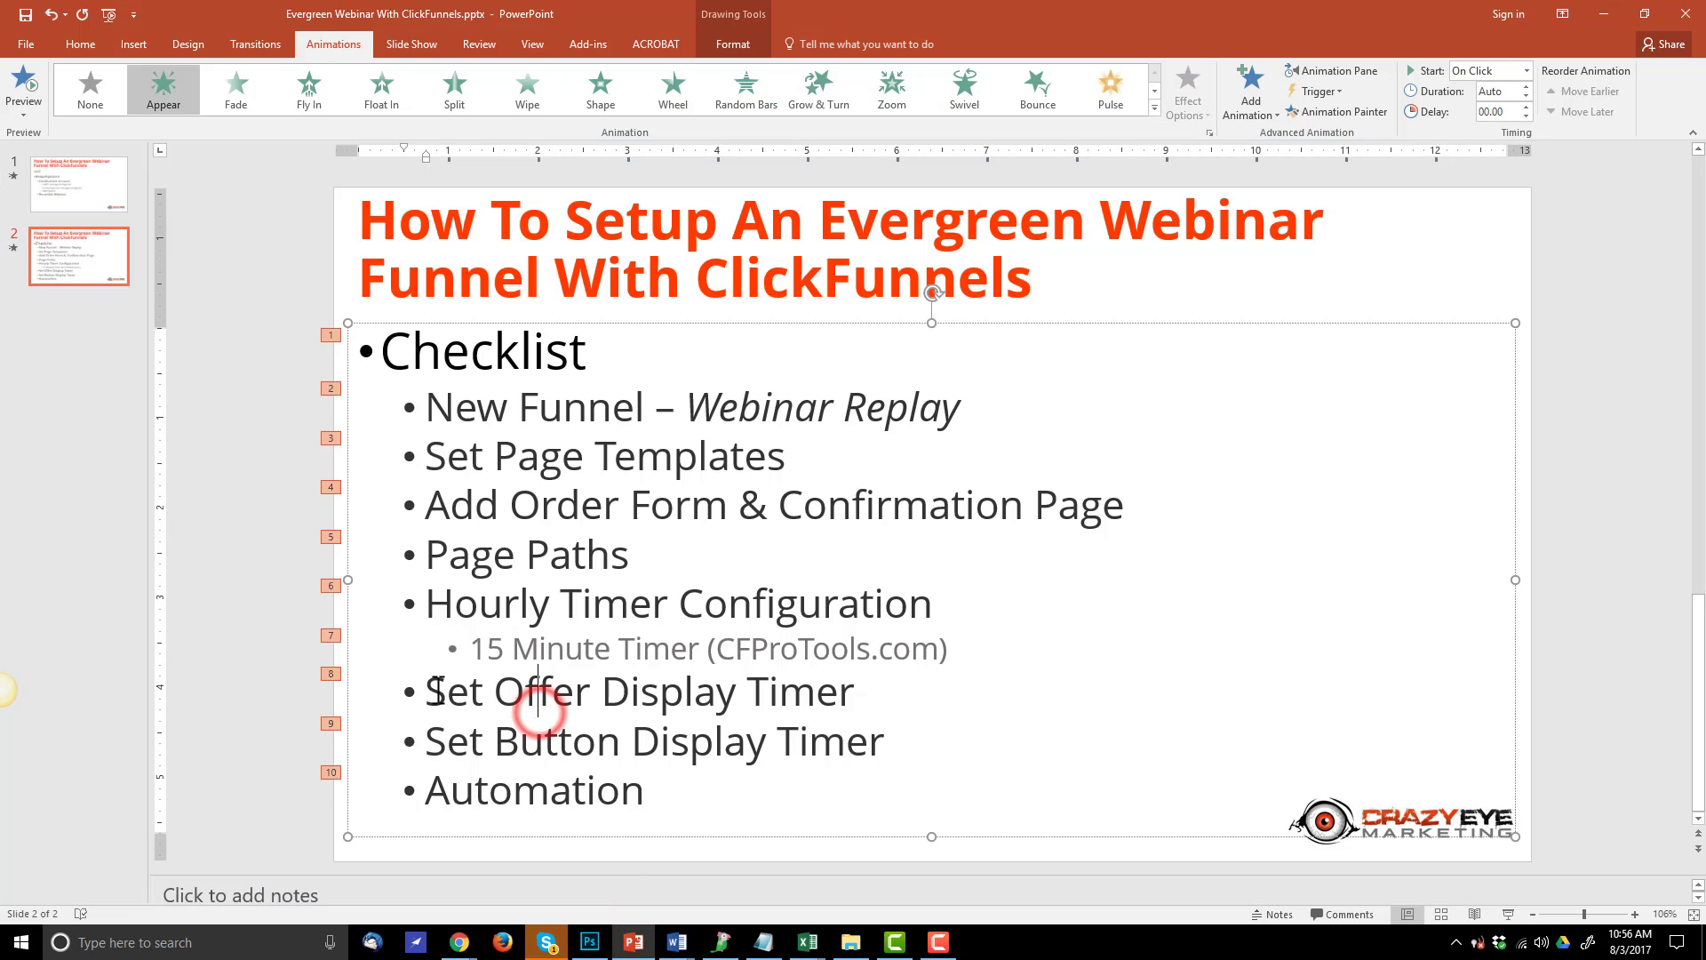
drag(436, 690, 859, 696)
click(859, 697)
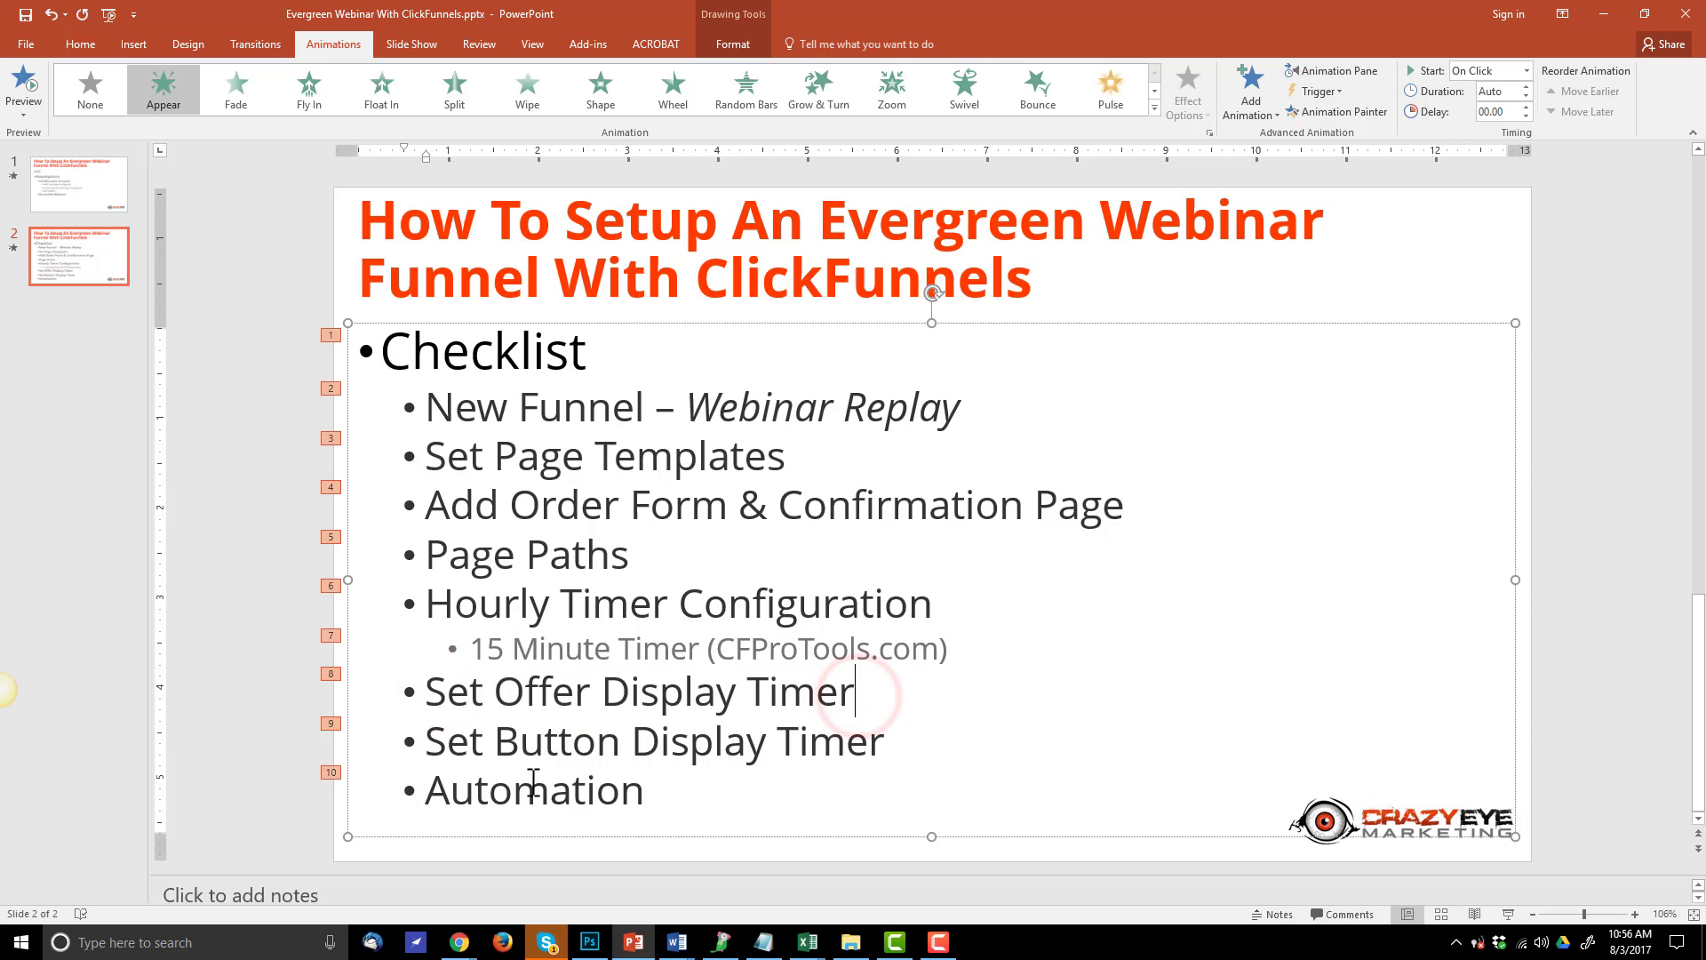
drag(425, 742, 888, 745)
click(1605, 13)
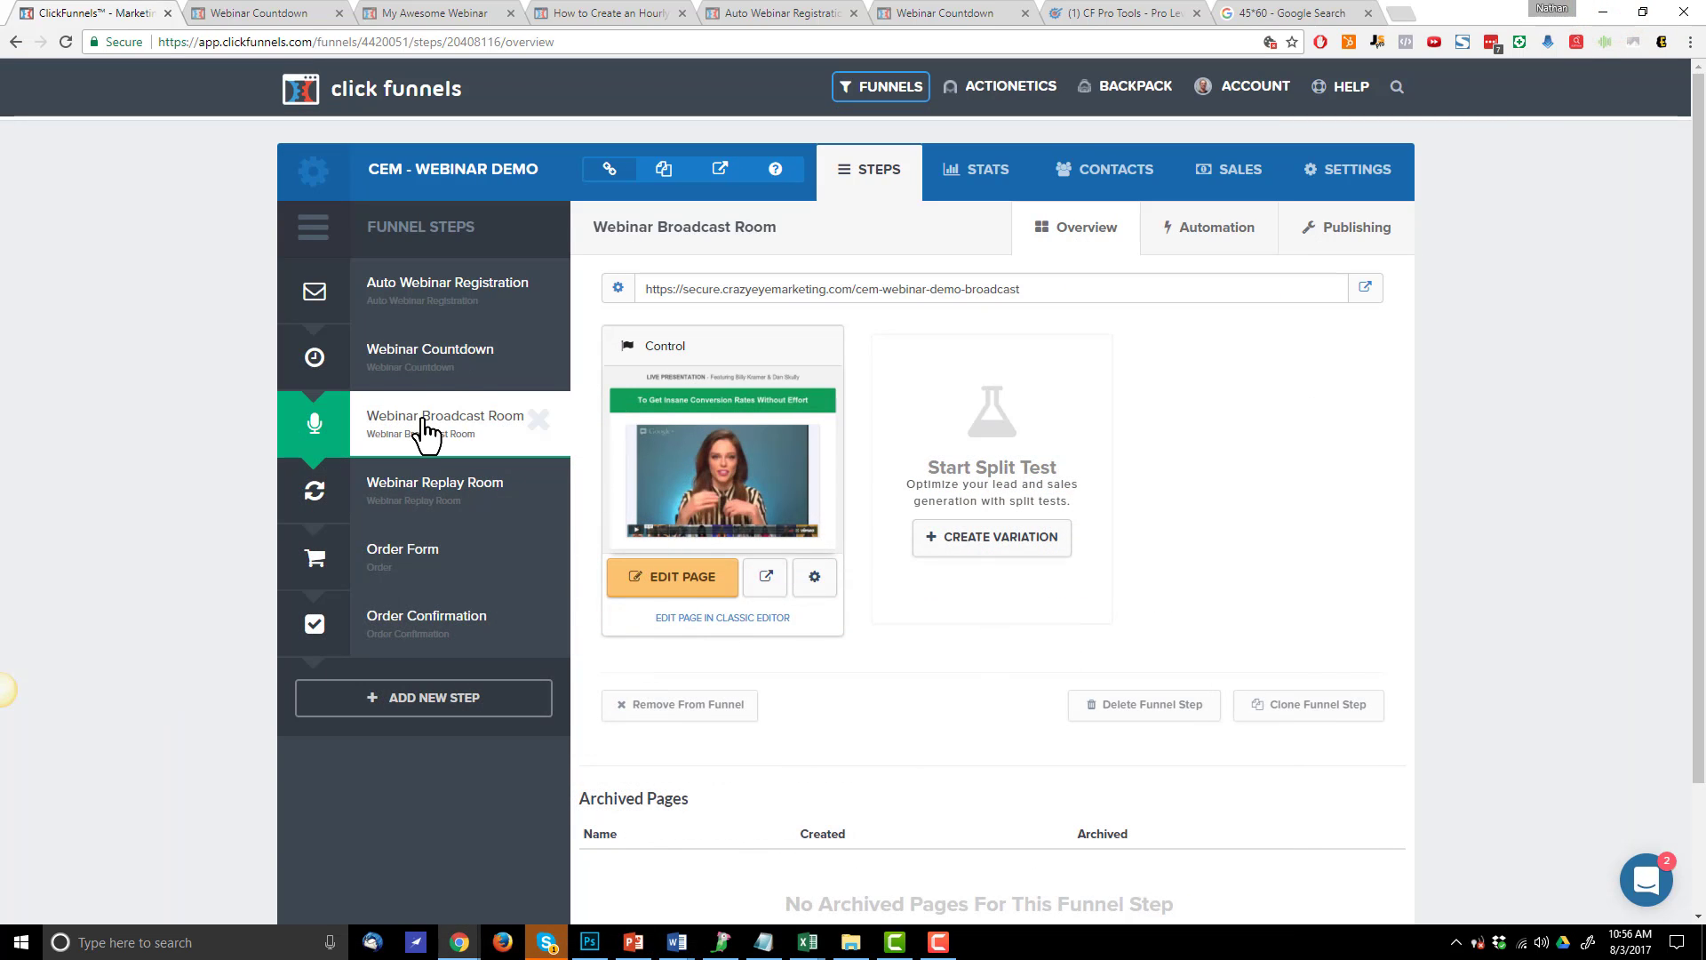
Open the Webinar Broadcast Room page in the standard editor and look over its video, presenter and comments sections
click(682, 588)
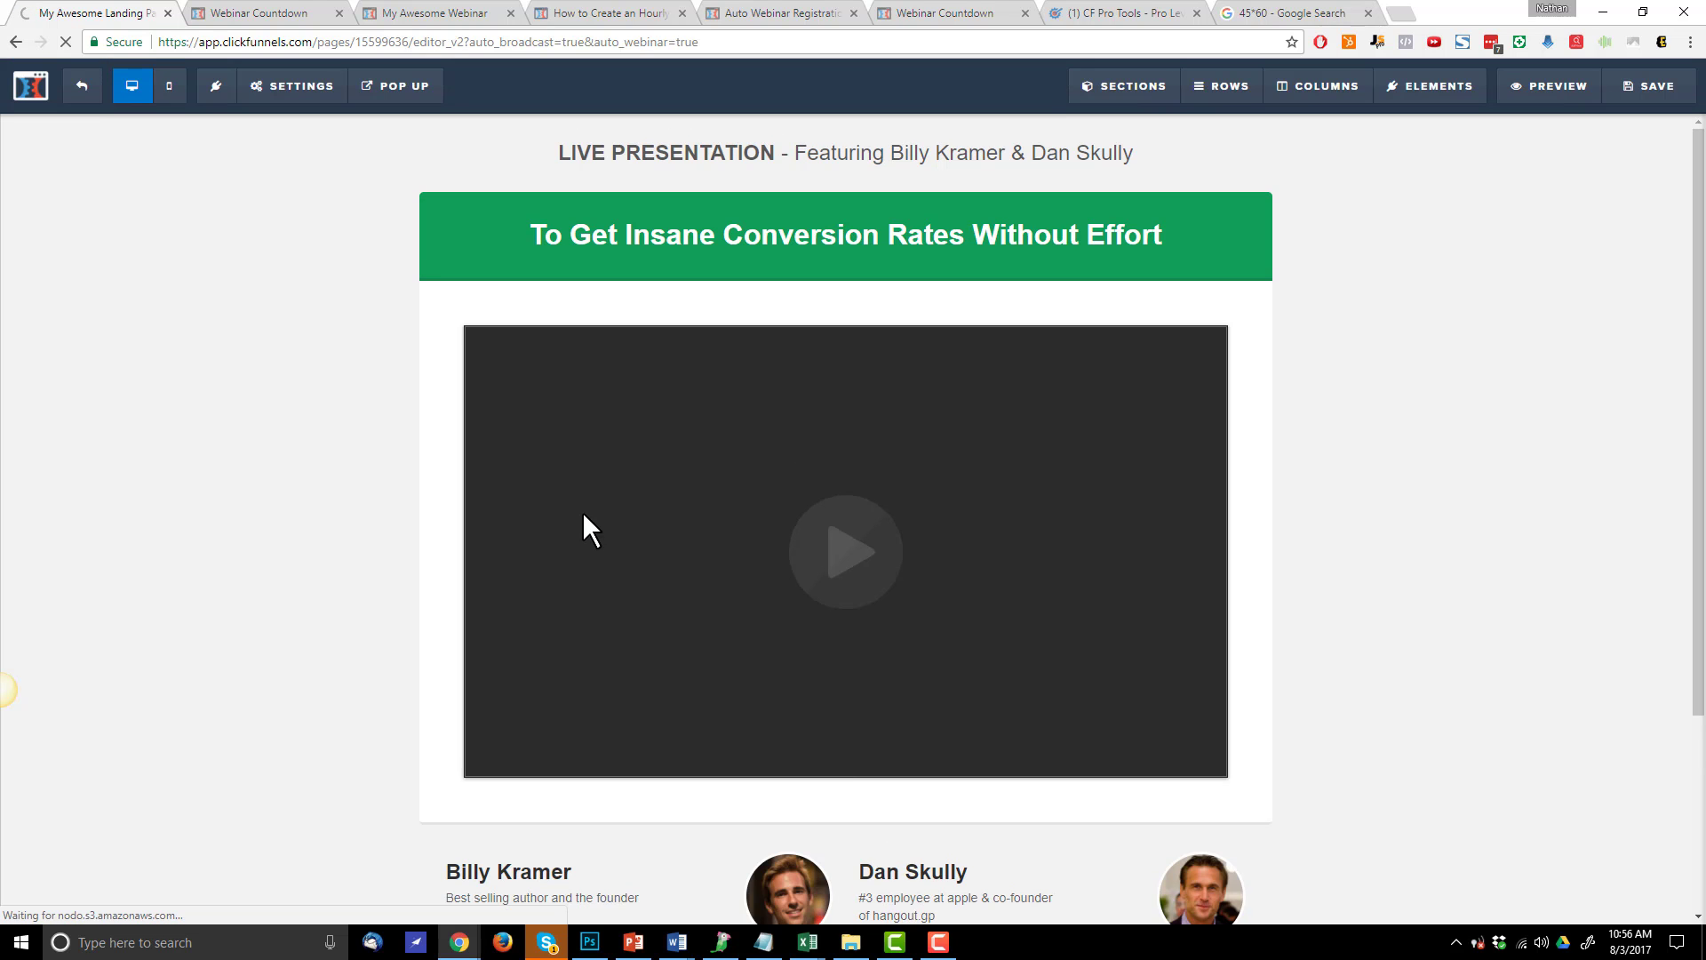
scroll(953, 533, down, 3)
scroll(1550, 611, up, 3)
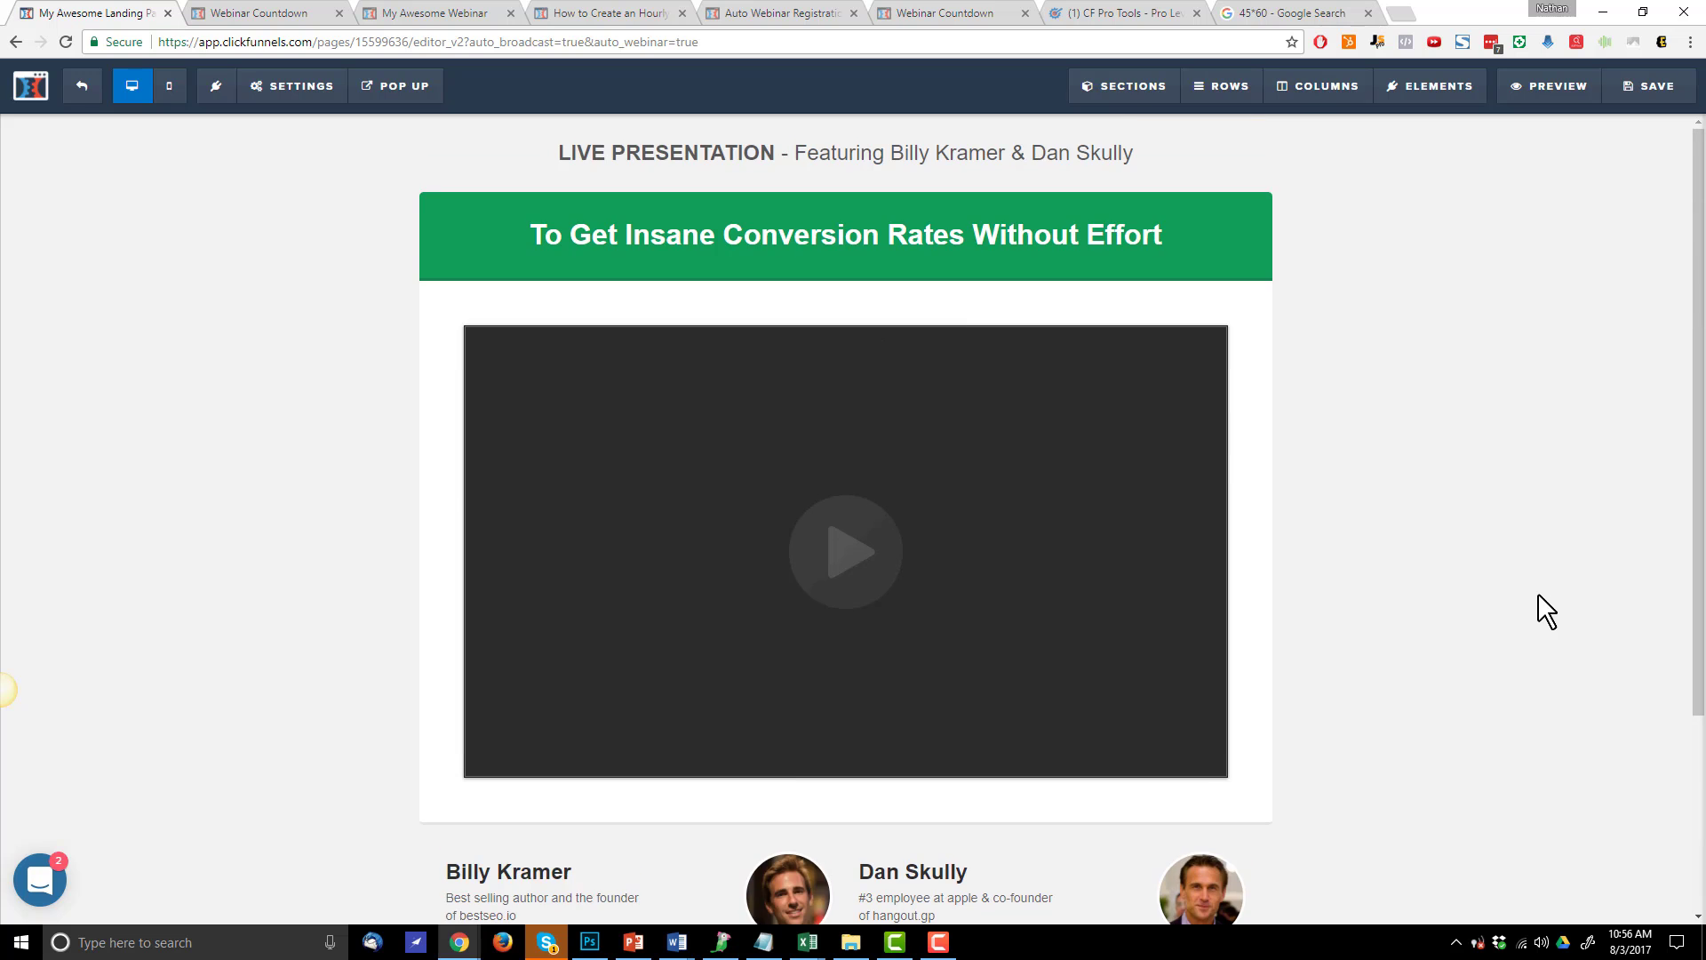
scroll(1447, 632, down, 1)
scroll(1155, 604, up, 1)
scroll(889, 560, down, 2)
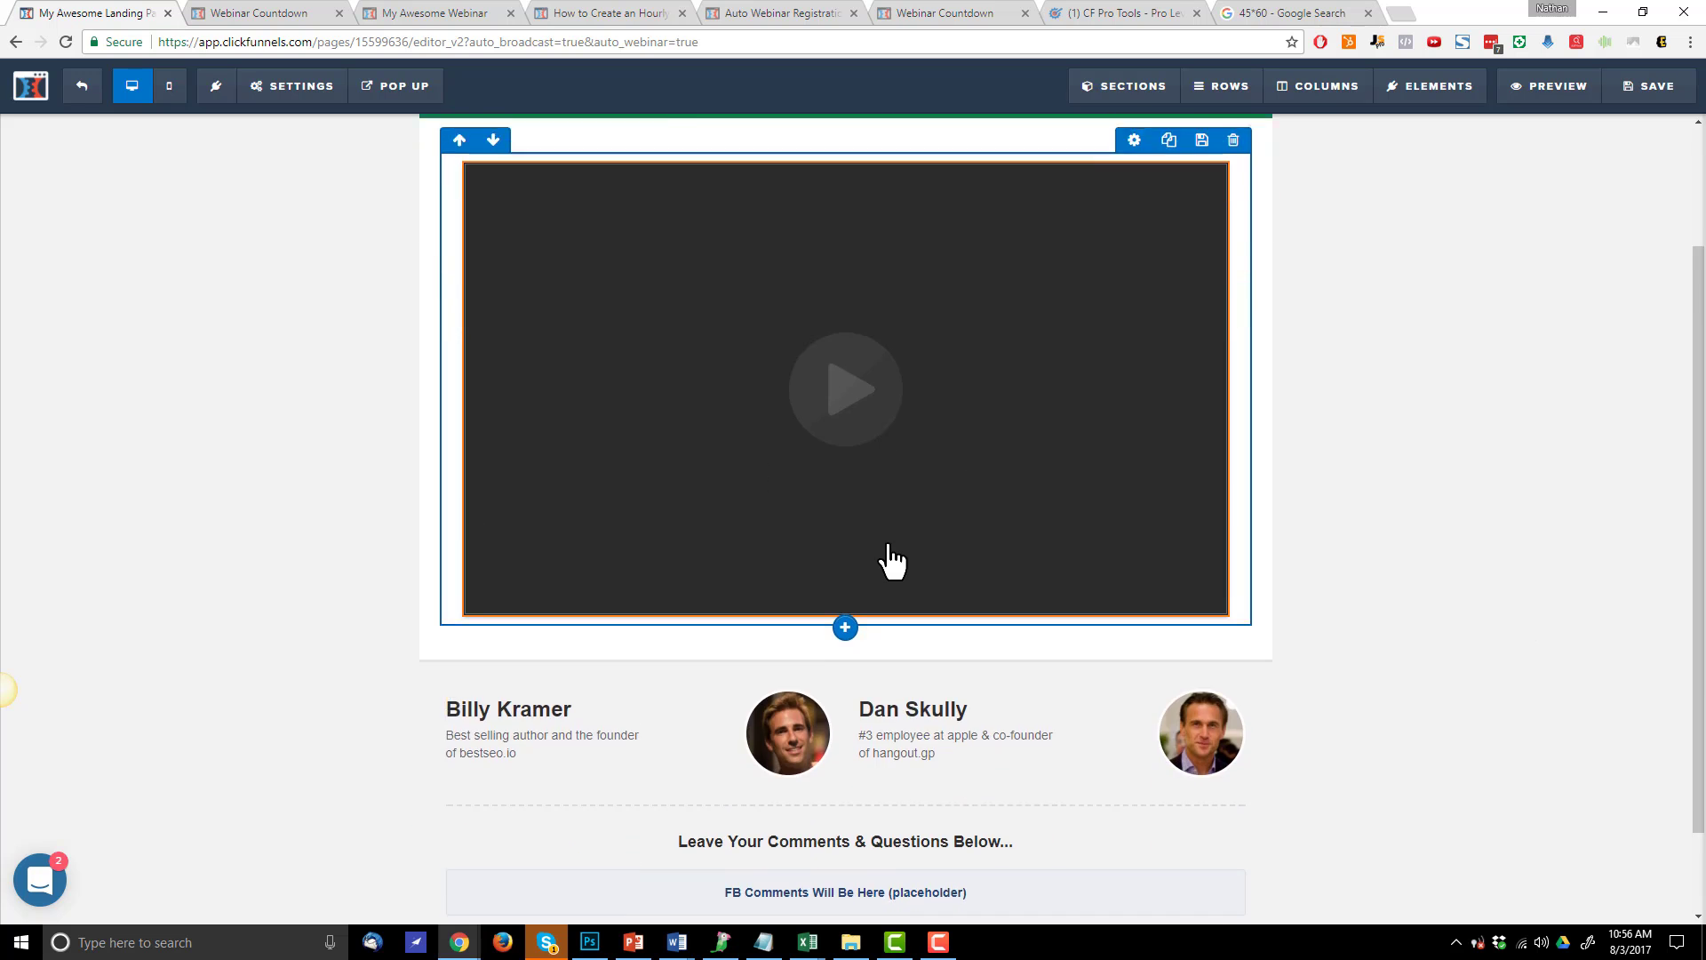
scroll(960, 574, up, 2)
scroll(858, 543, down, 1)
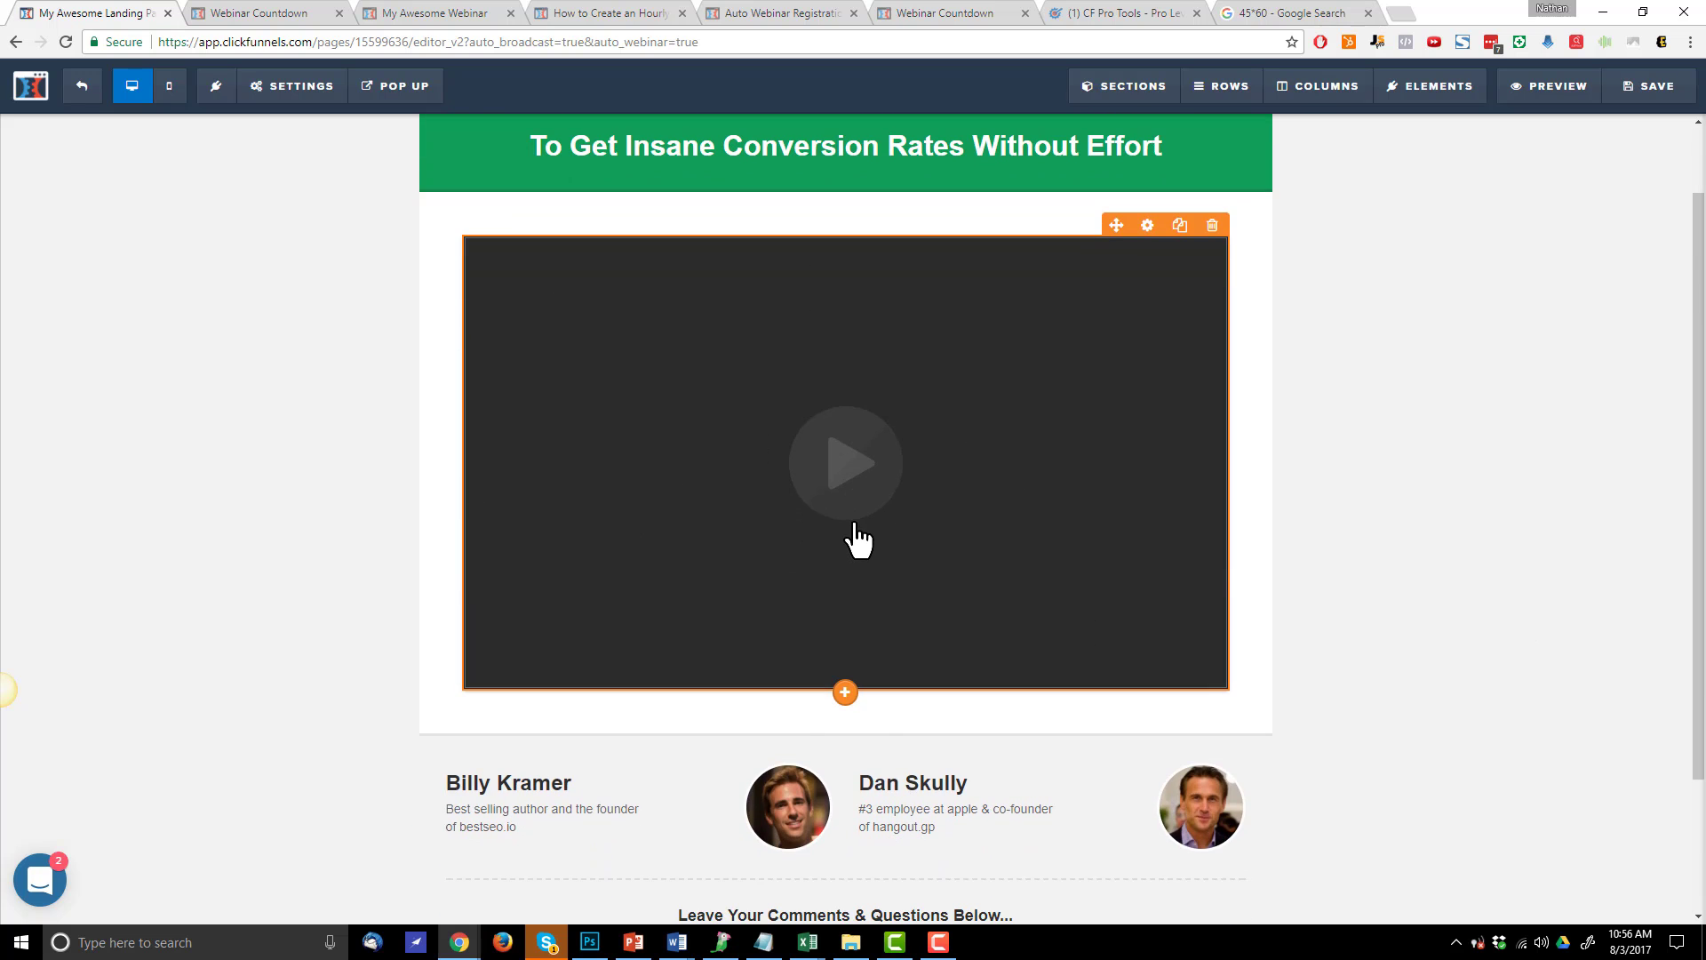
scroll(858, 538, down, 2)
scroll(853, 708, up, 3)
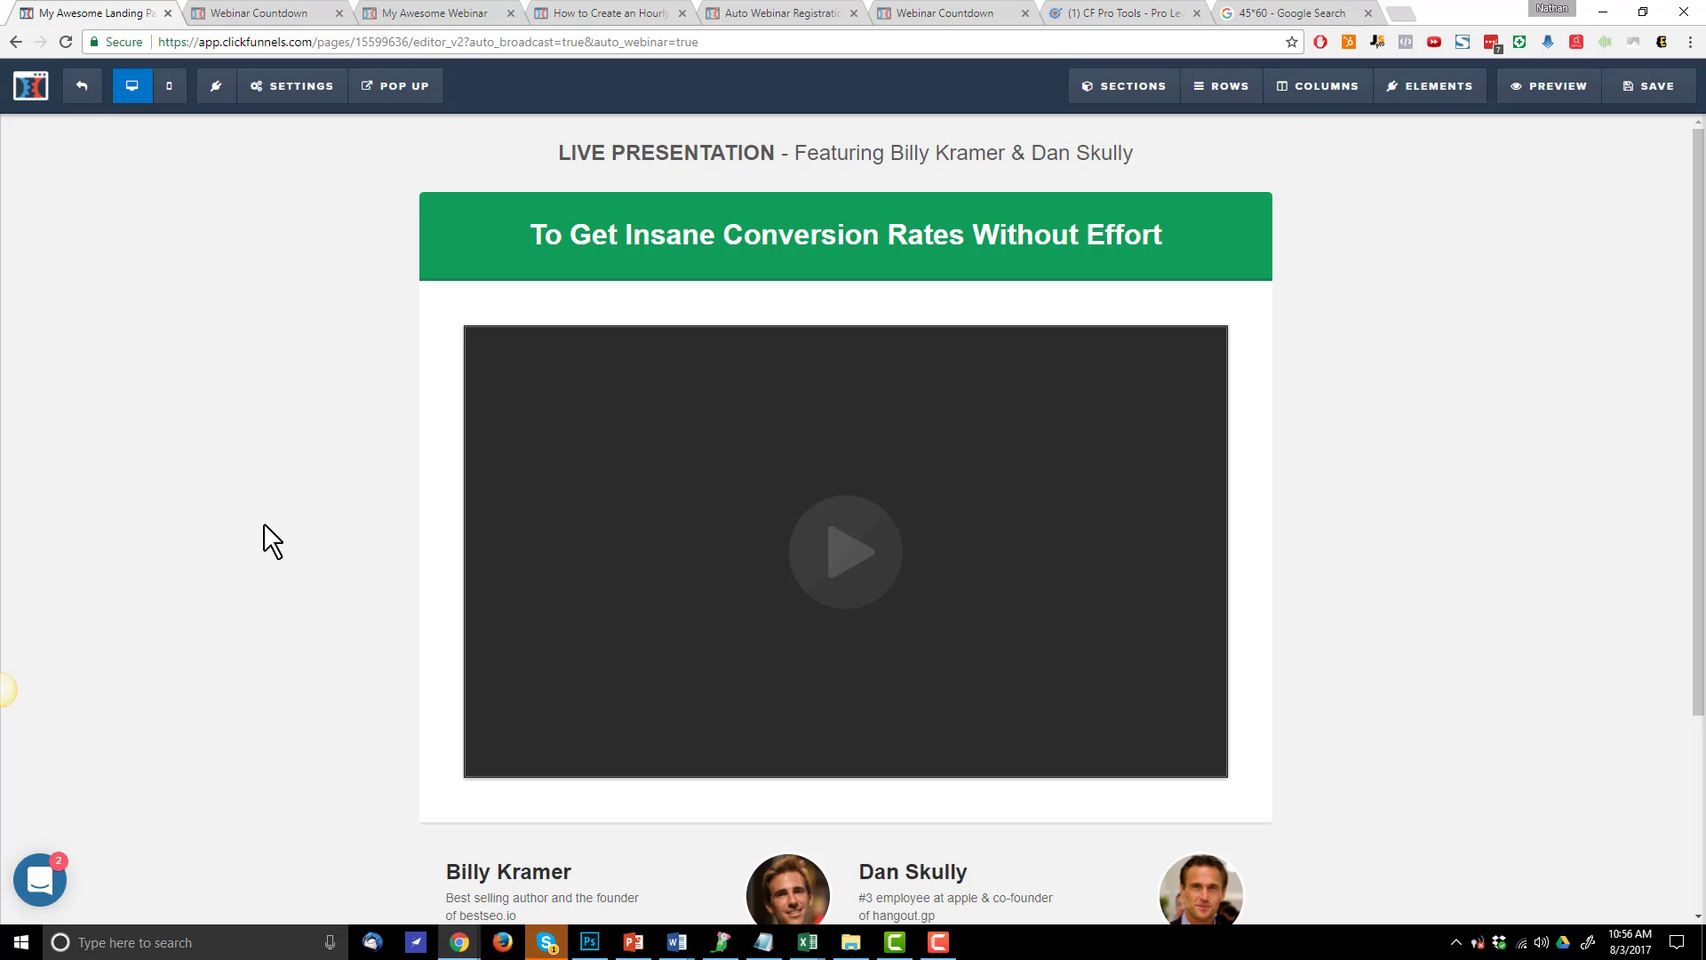
scroll(590, 495, down, 2)
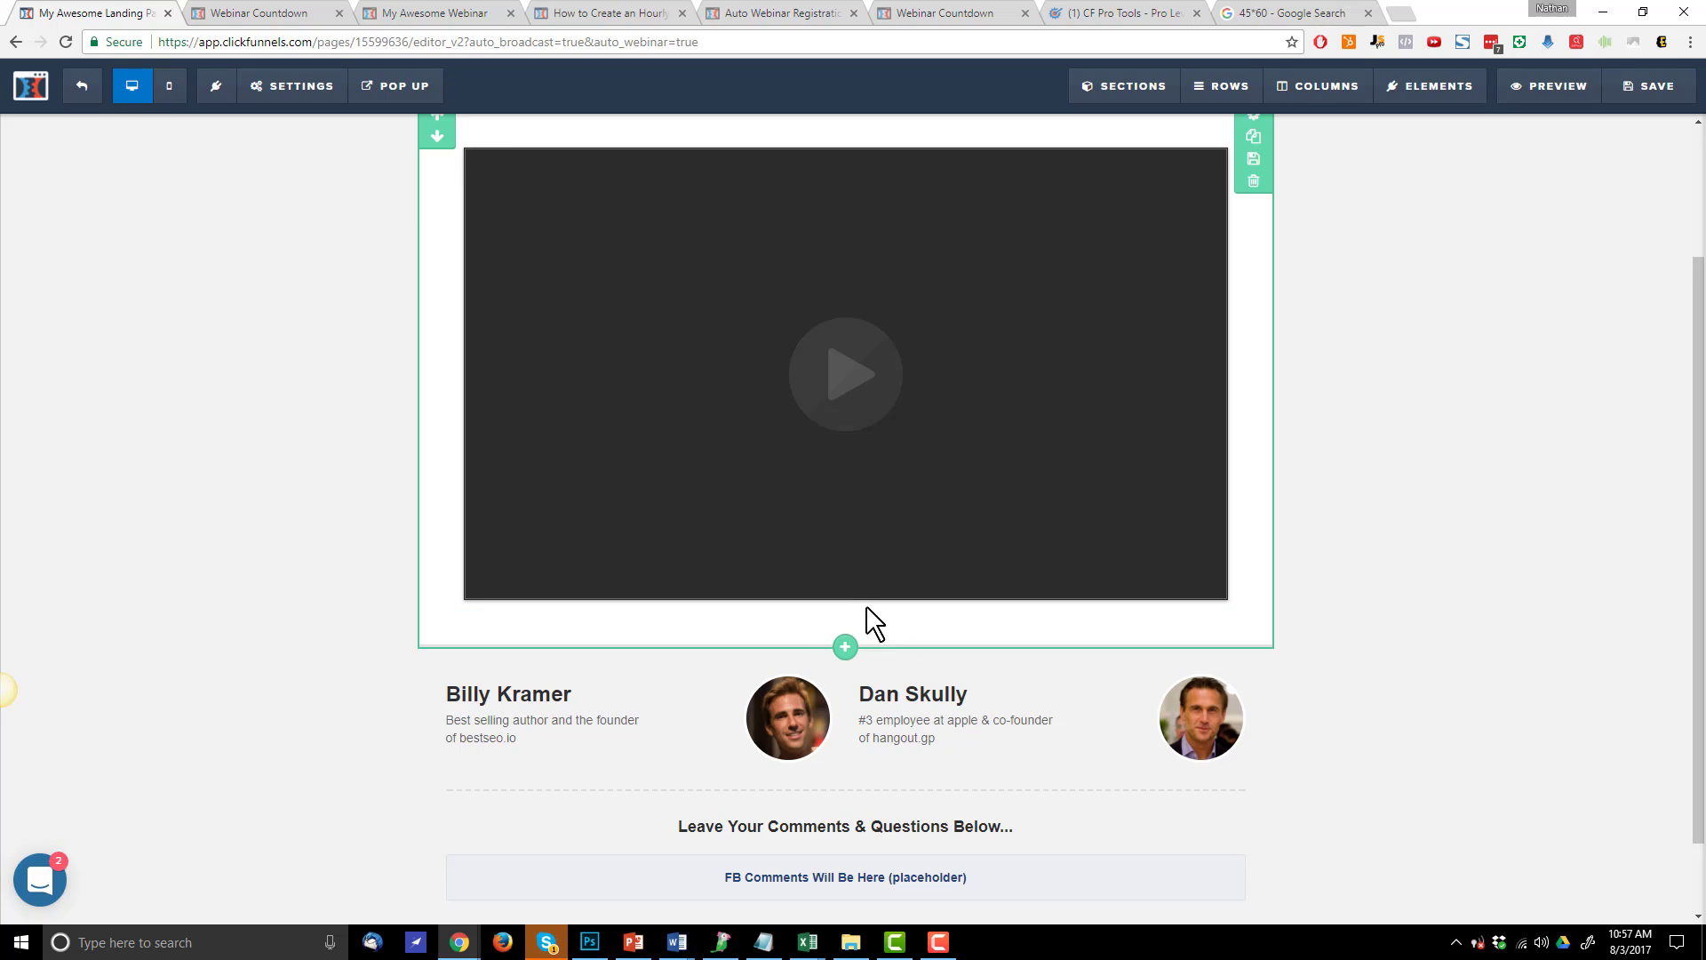
Add a button element beneath the broadcast video and set its text to "Go Buy The Cool Product!"
click(847, 605)
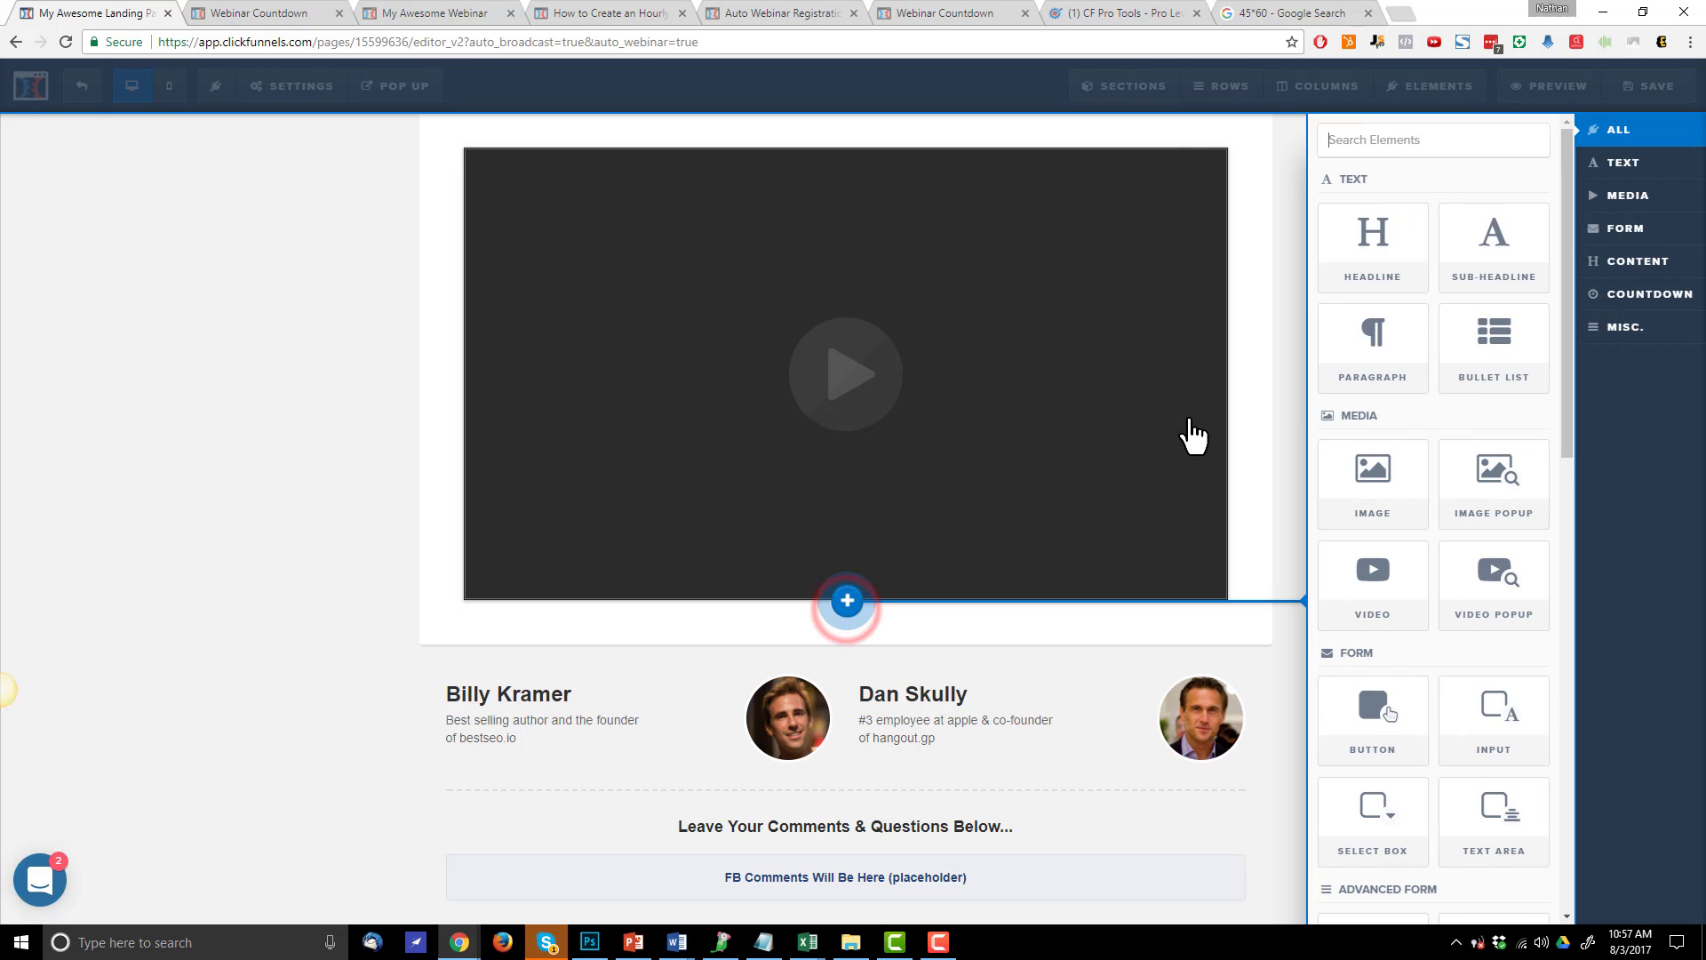
scroll(1395, 427, down, 5)
click(1402, 389)
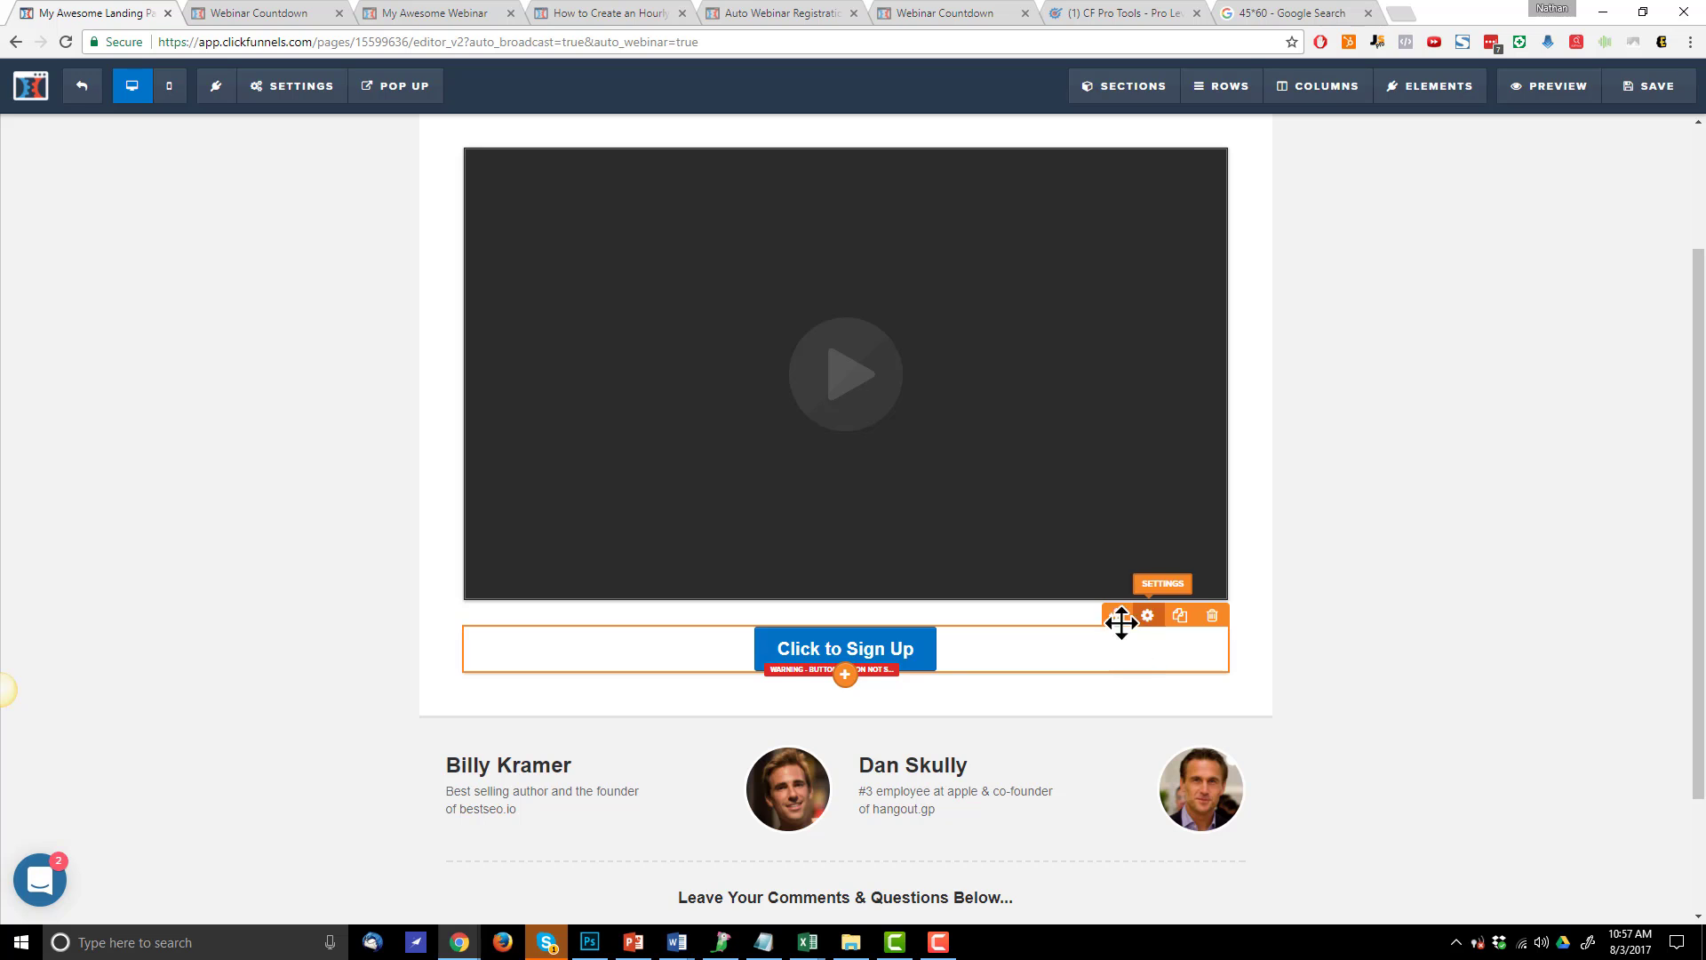
click(1065, 652)
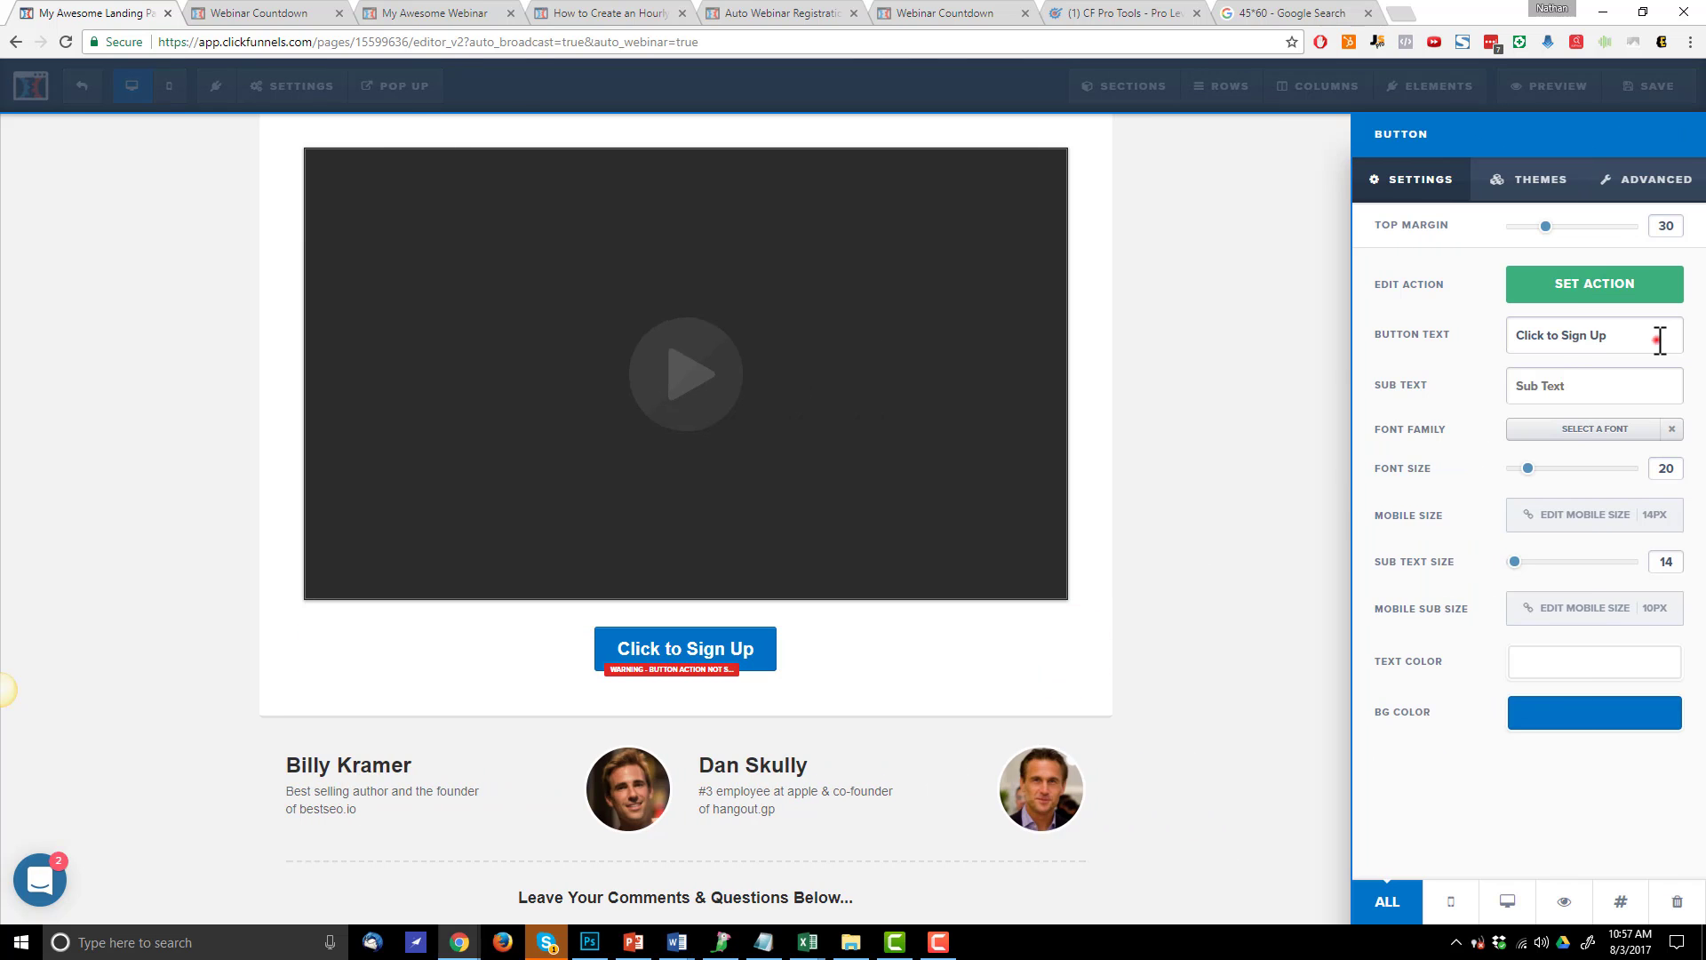
triple_click(1659, 338)
text(Go Buy)
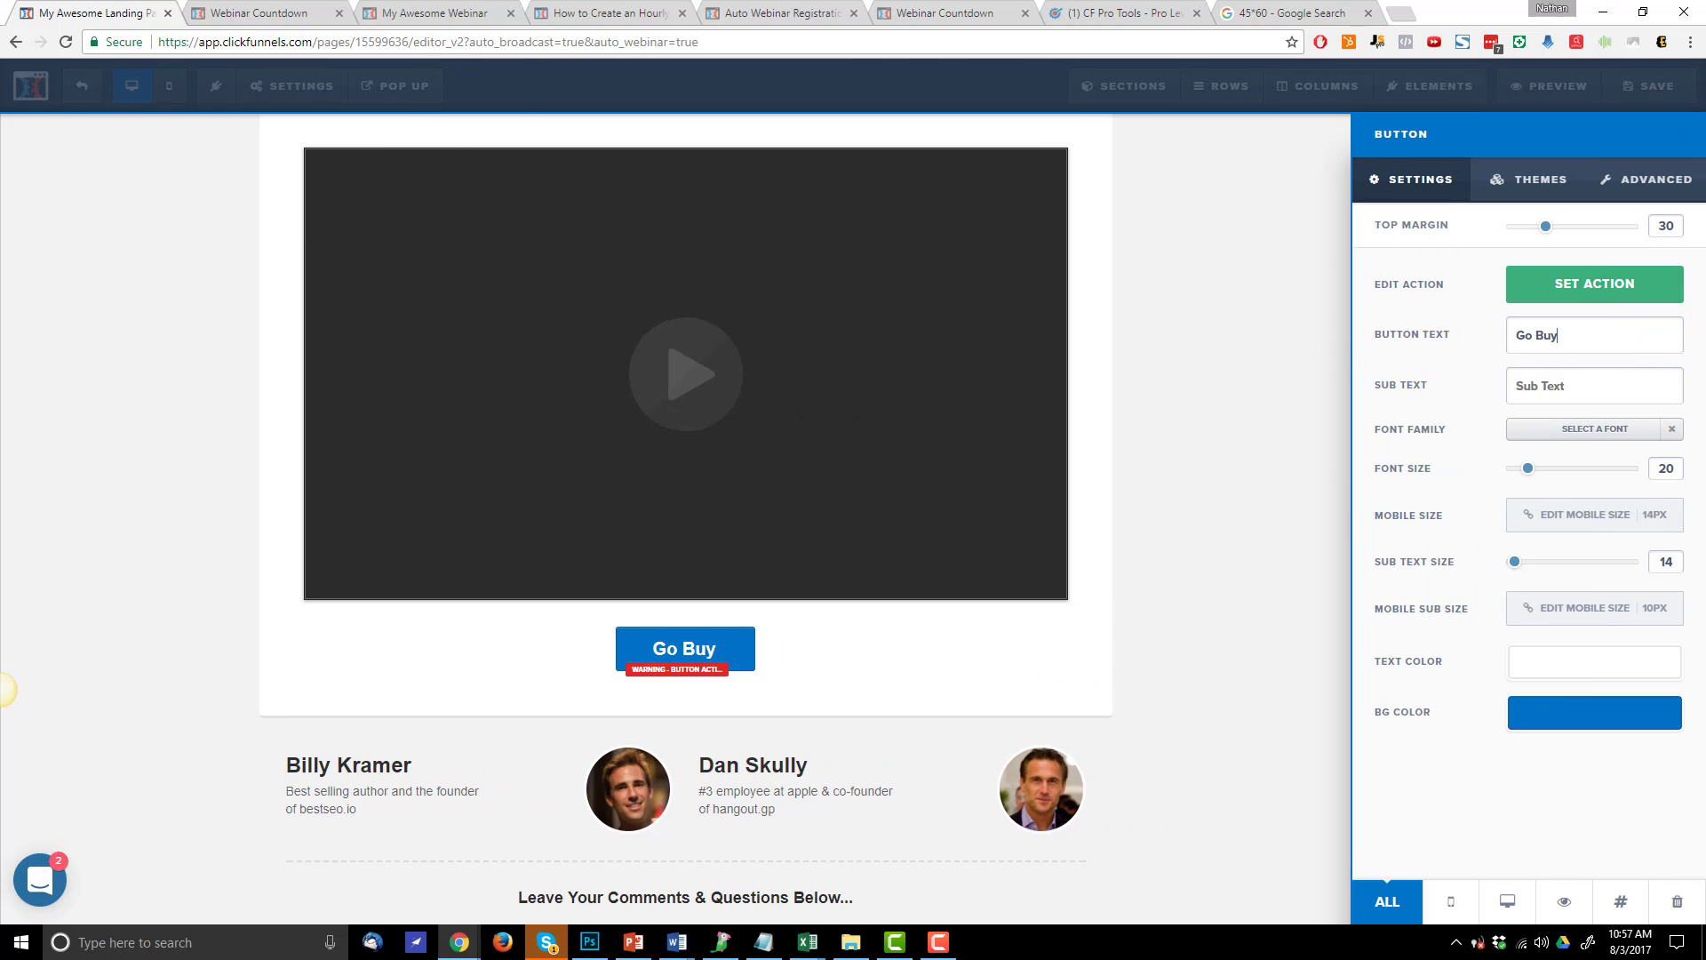
text( The Cool Product!)
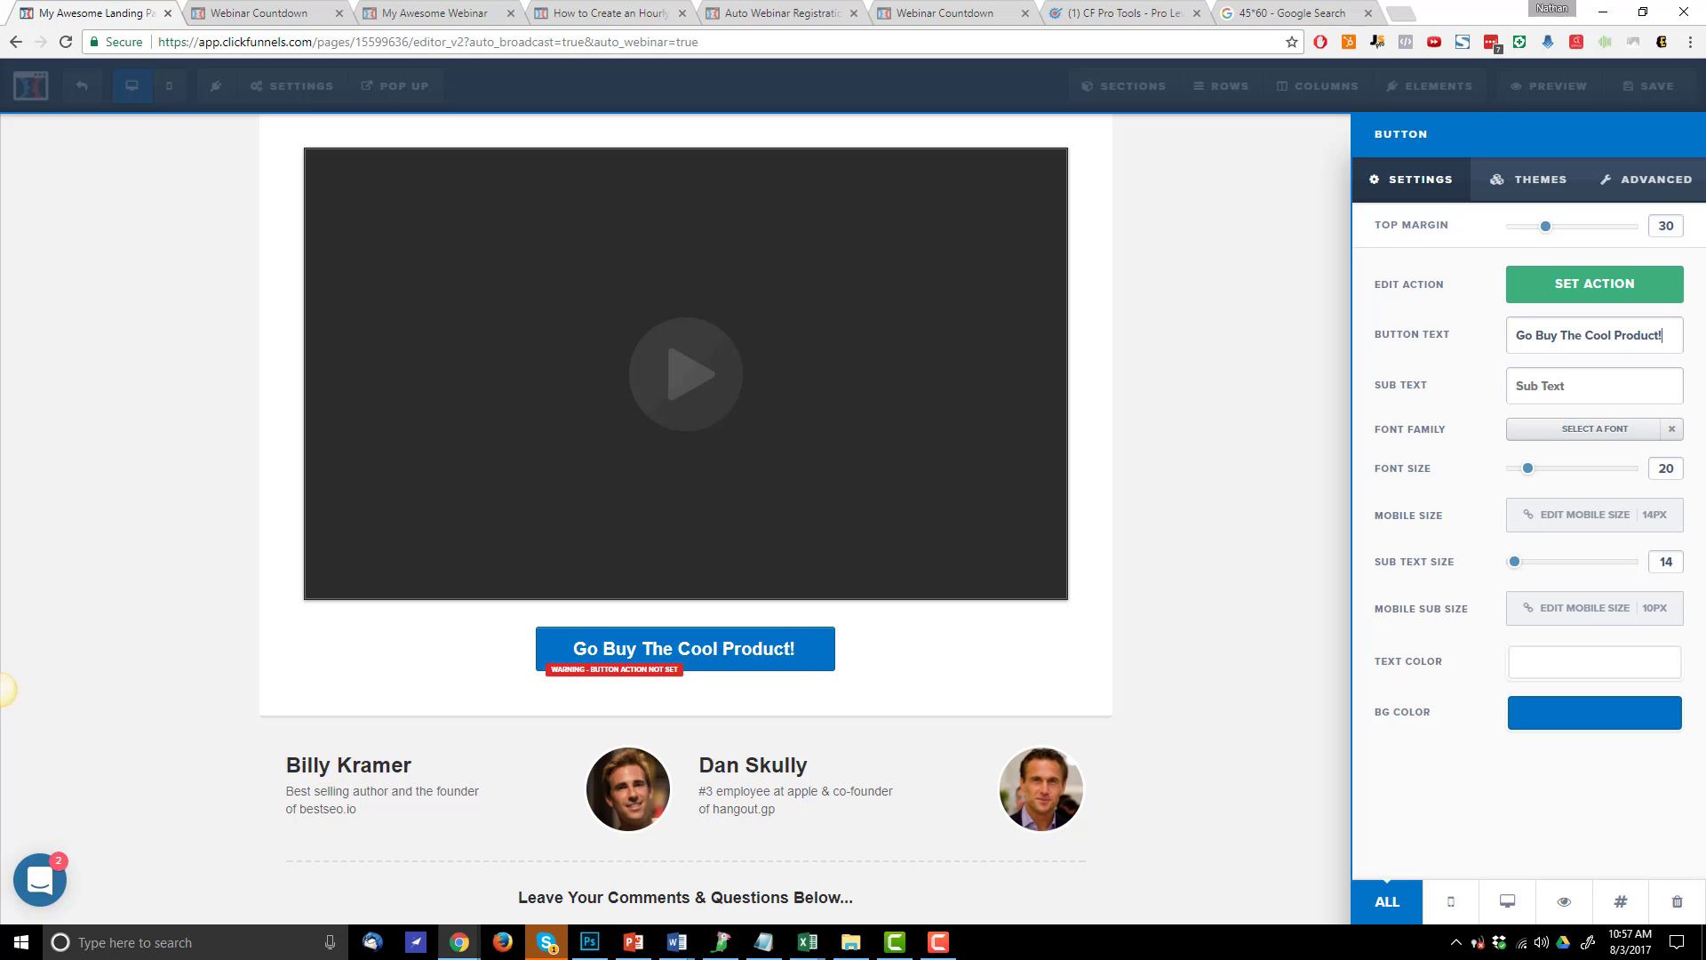
Set the purchase button's action to go to the website URL "order-form-page", opening in the same window
click(1640, 297)
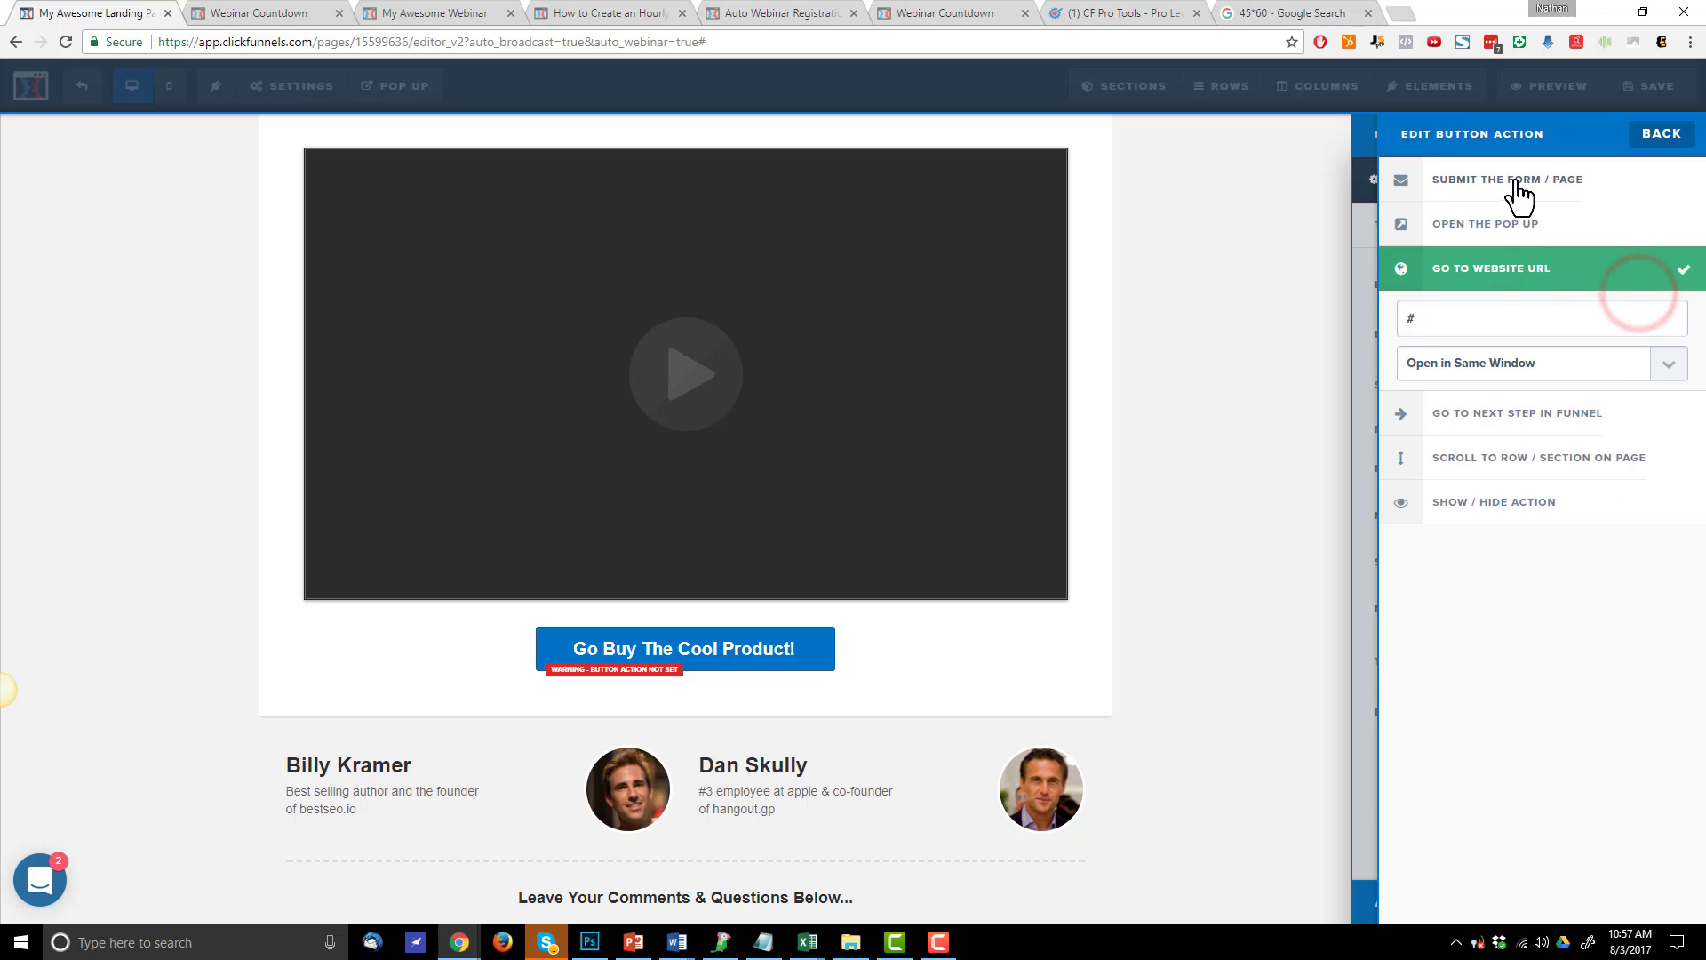
double_click(1462, 327)
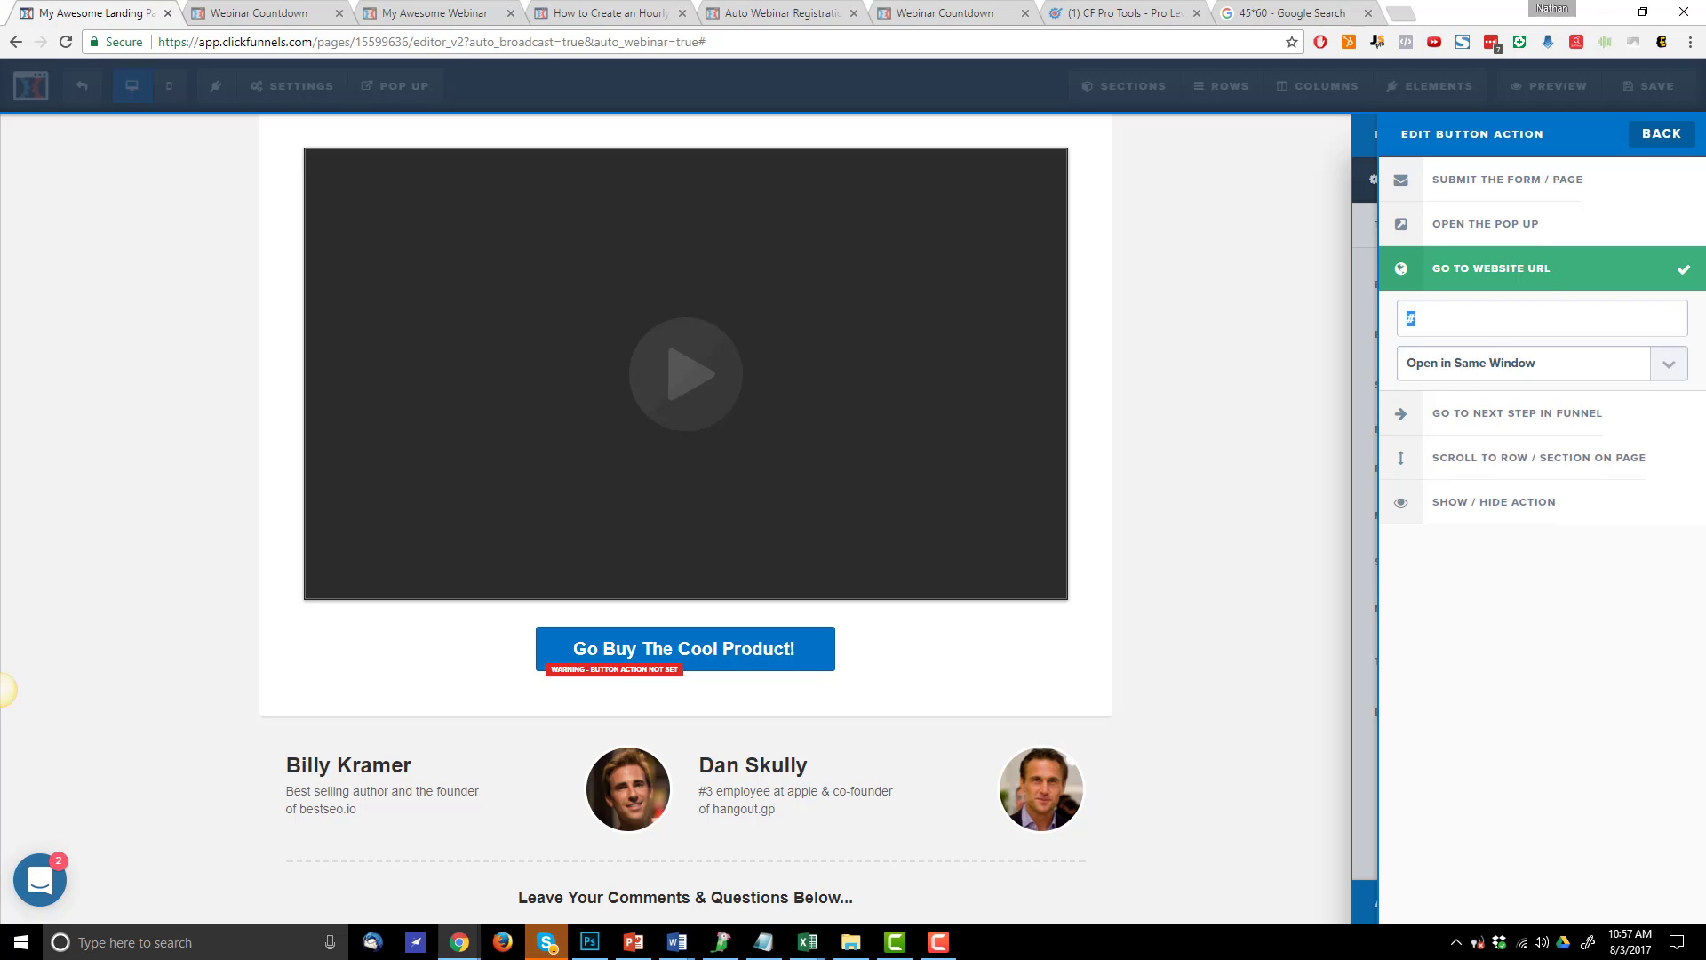
text(order-form-page)
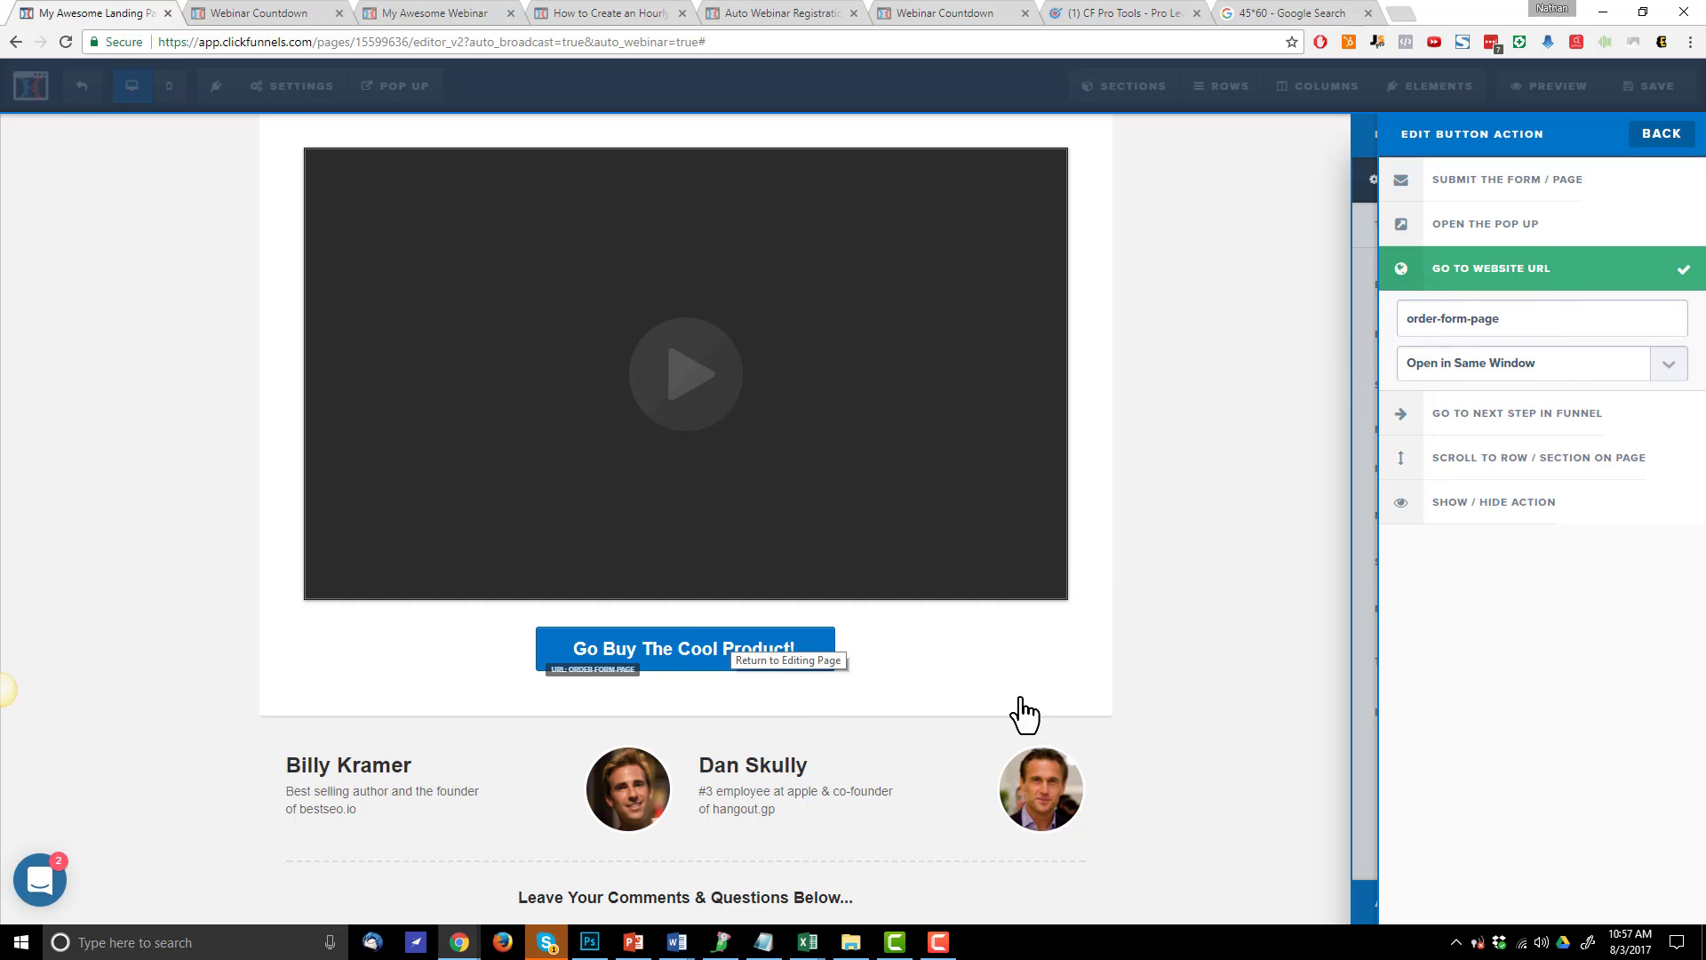
click(1683, 136)
Give the purchase button a Fade In timed delay of 2700 seconds
click(1644, 179)
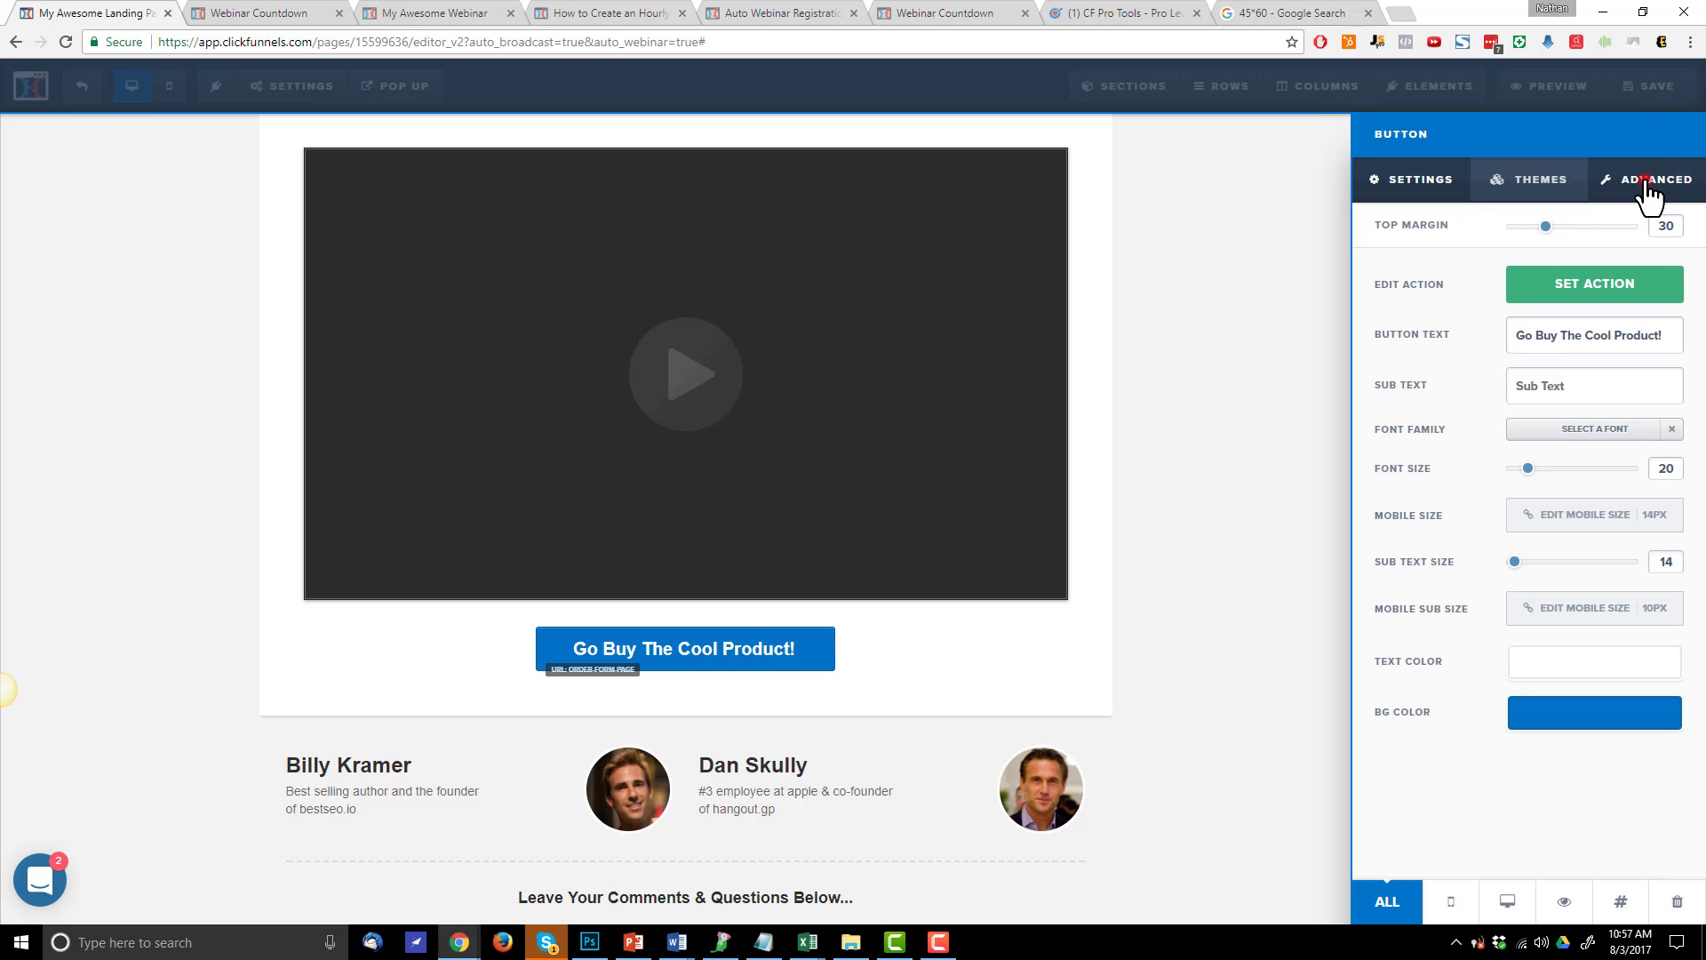
click(1620, 224)
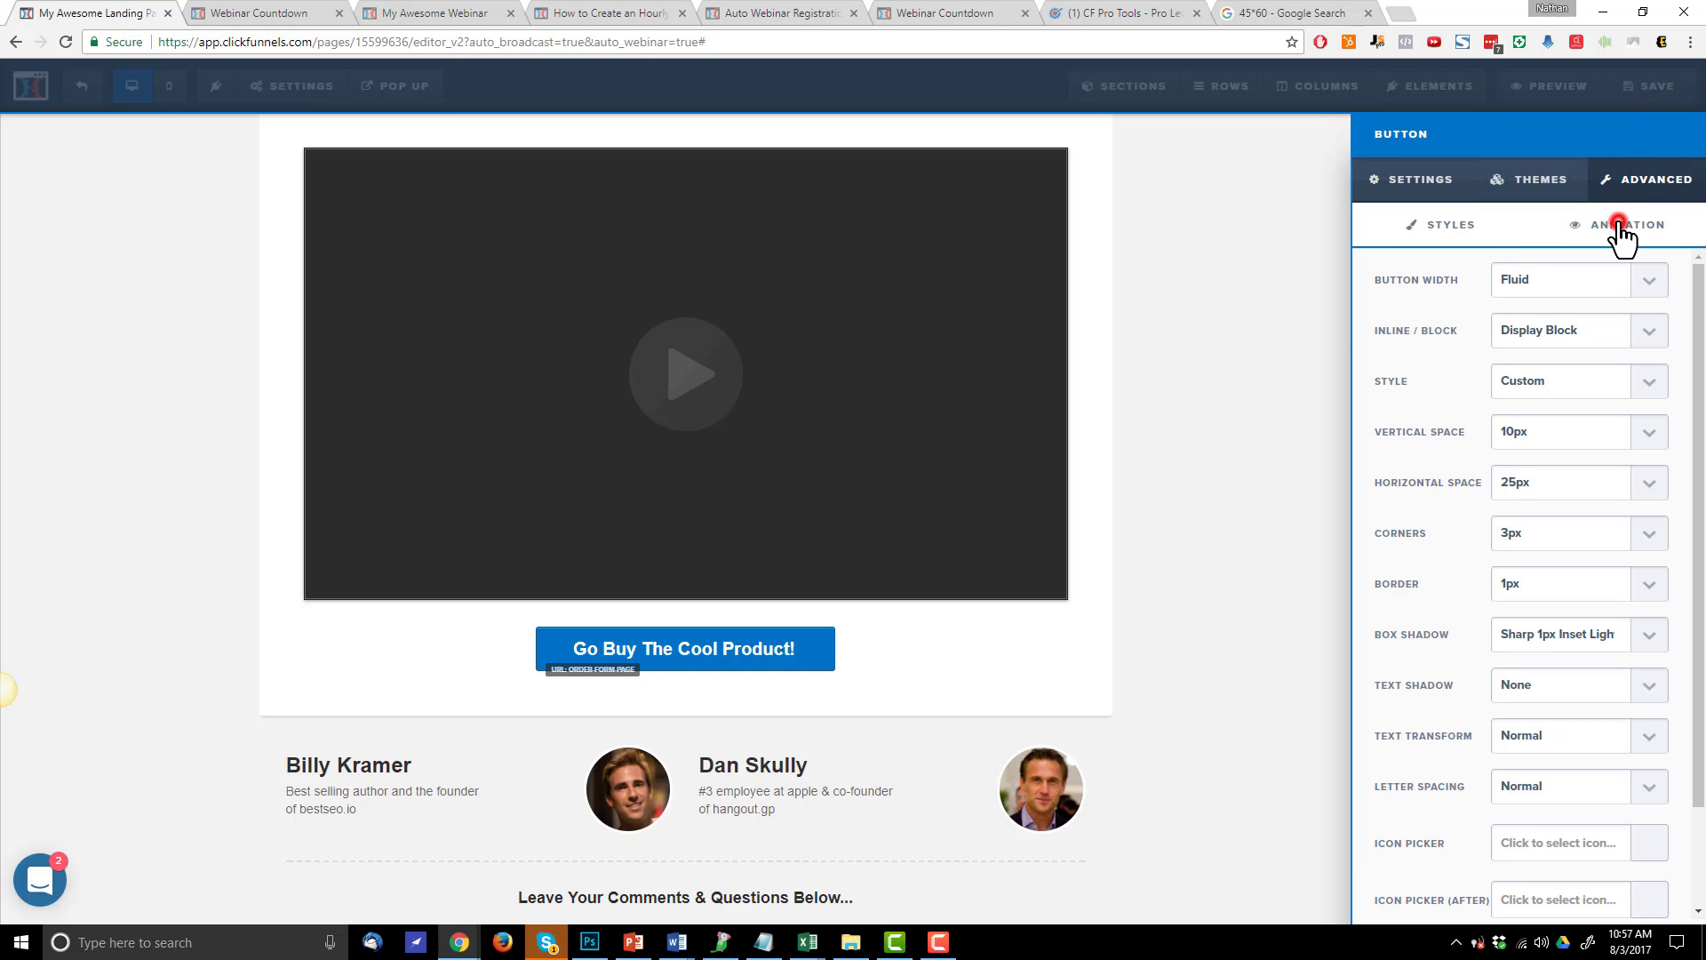
click(1587, 286)
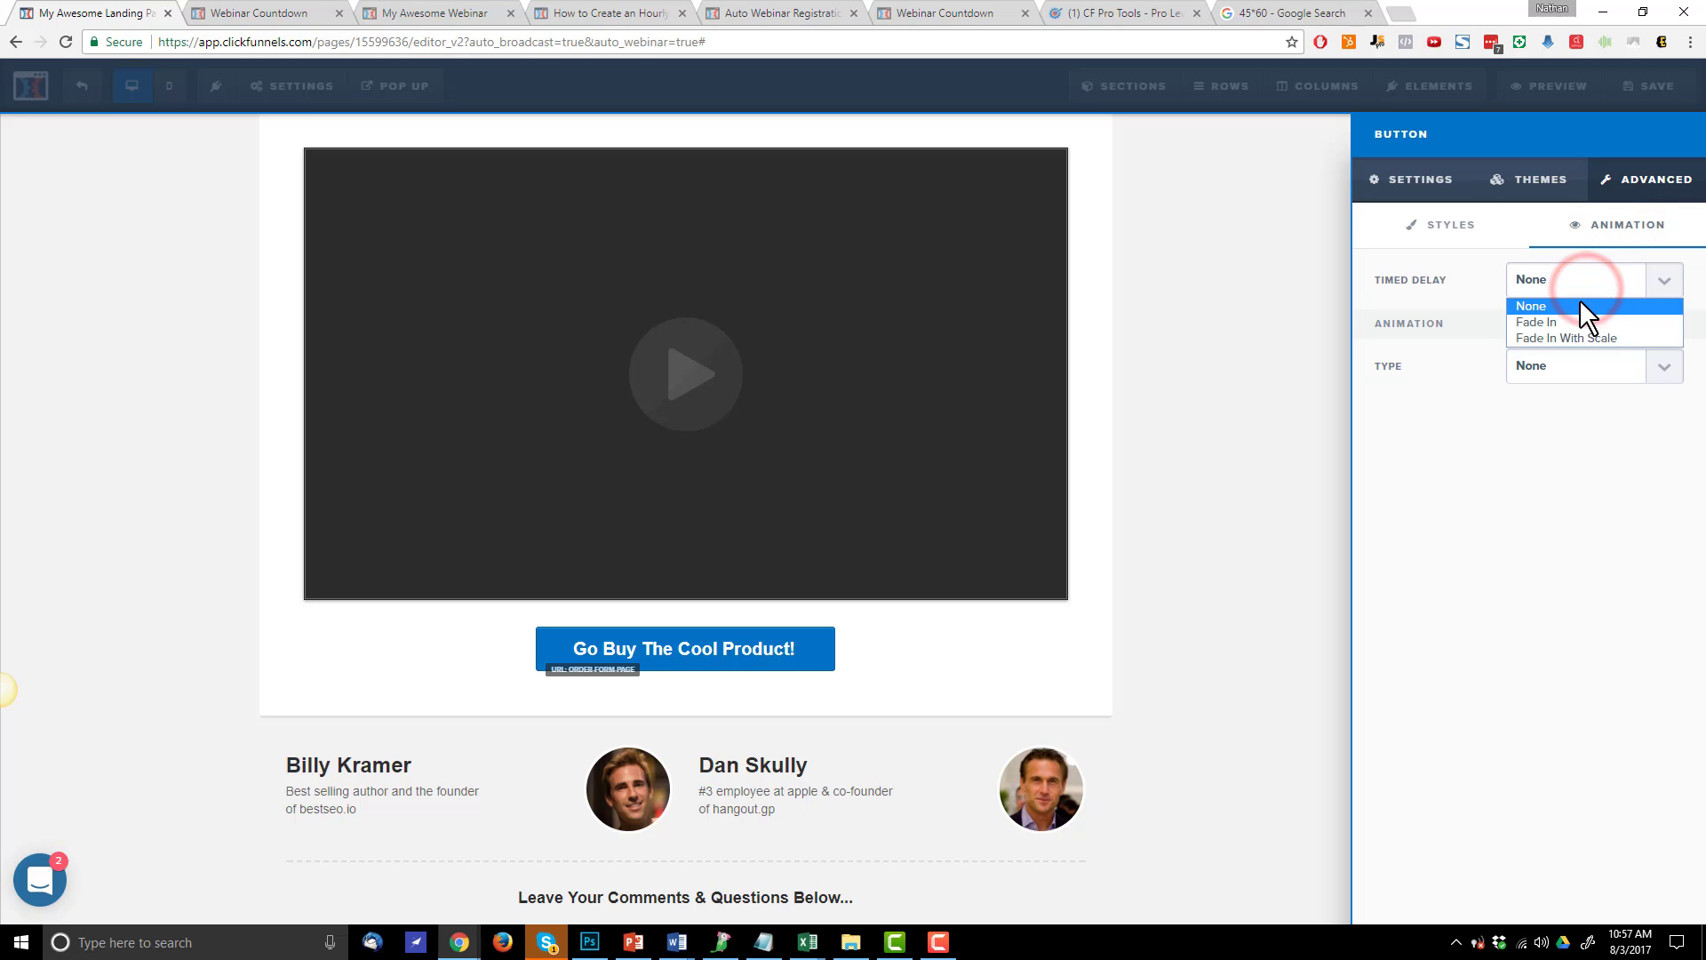
click(1576, 321)
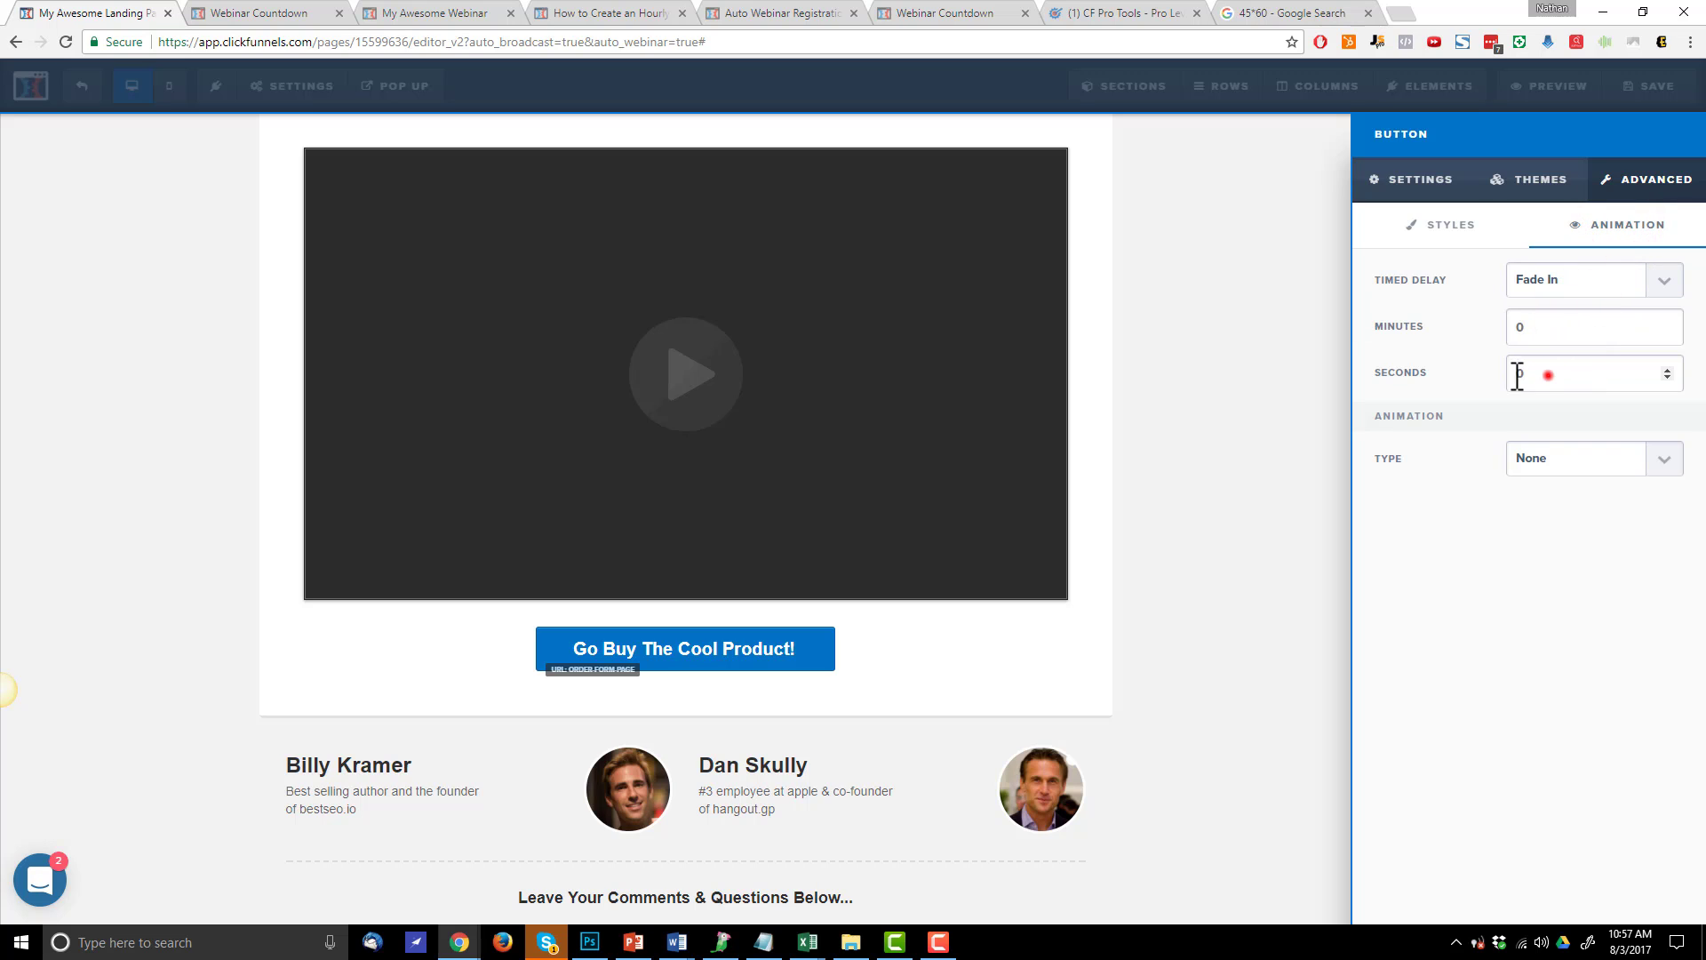
double_click(1547, 374)
text(2700)
click(1296, 551)
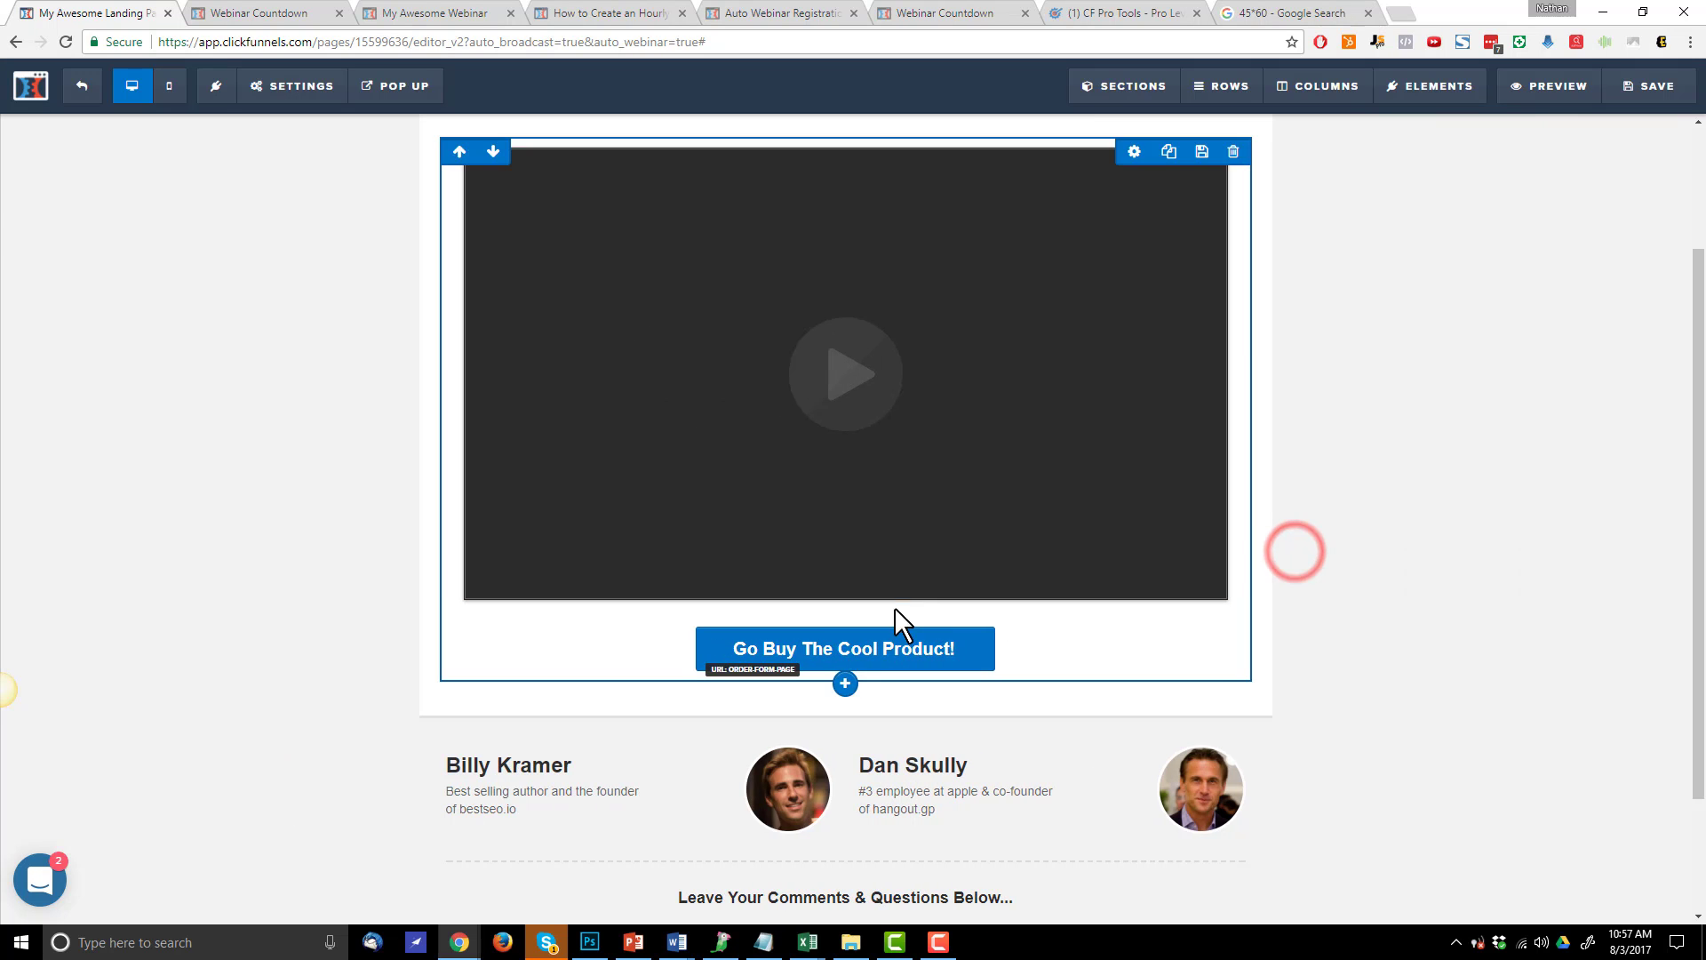
Set the page's SEO title to "Broadcast Room", then save and preview the page
click(1655, 85)
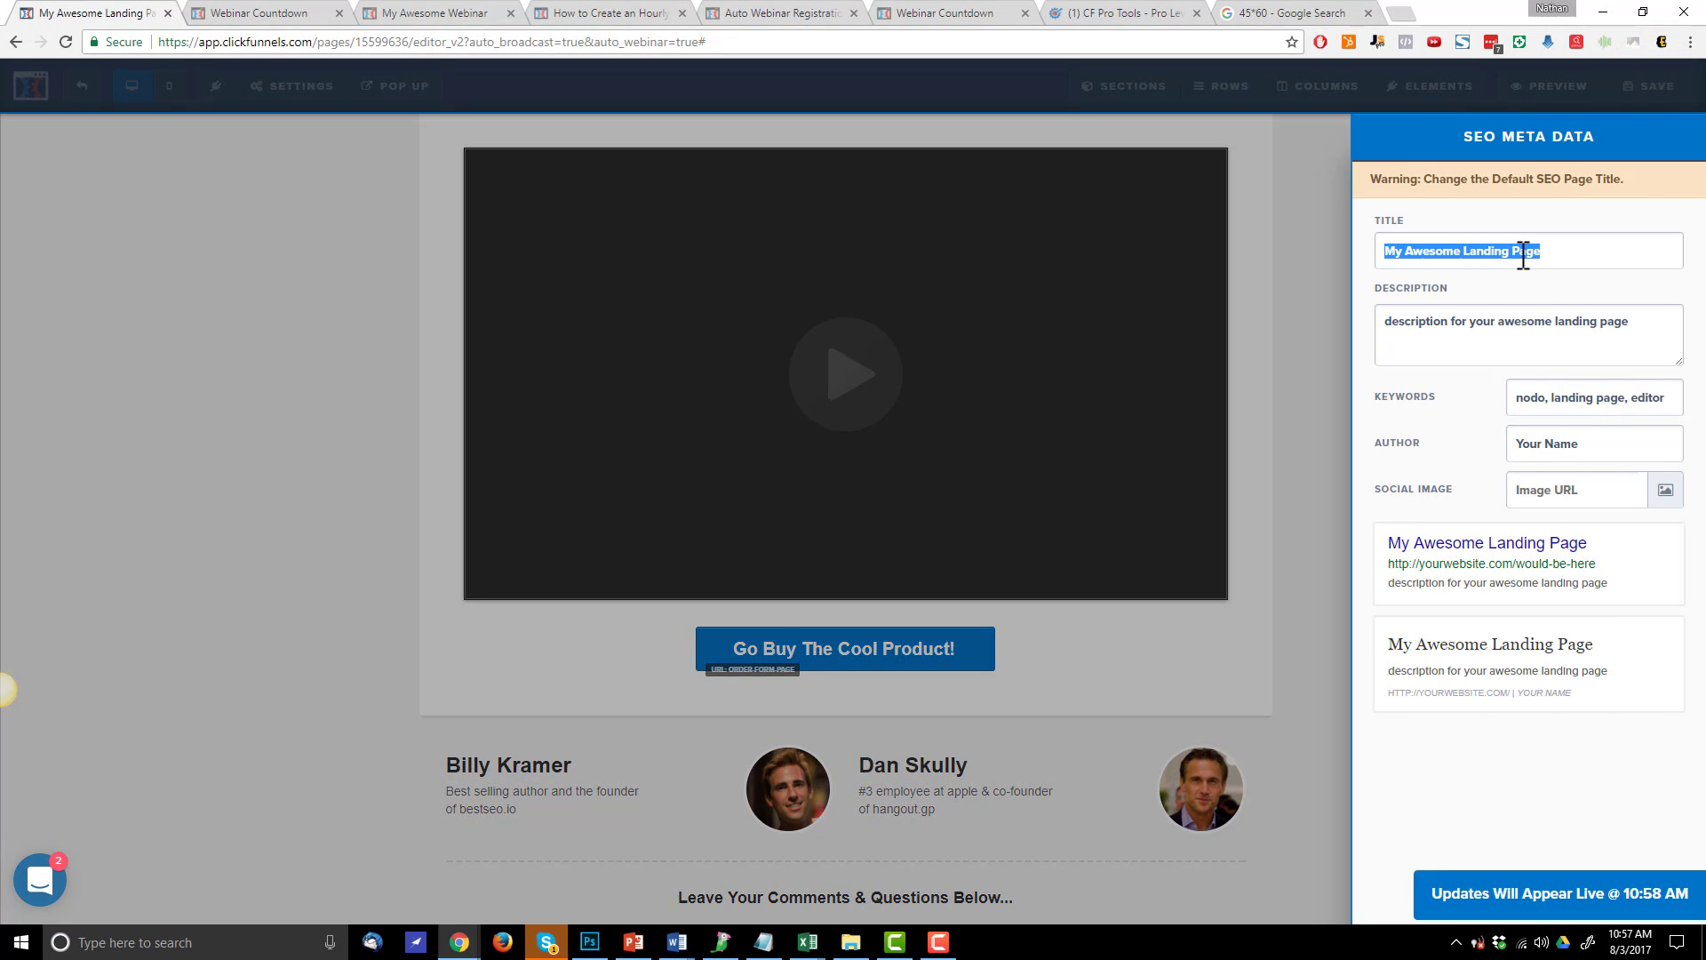
text(Broadcast Room)
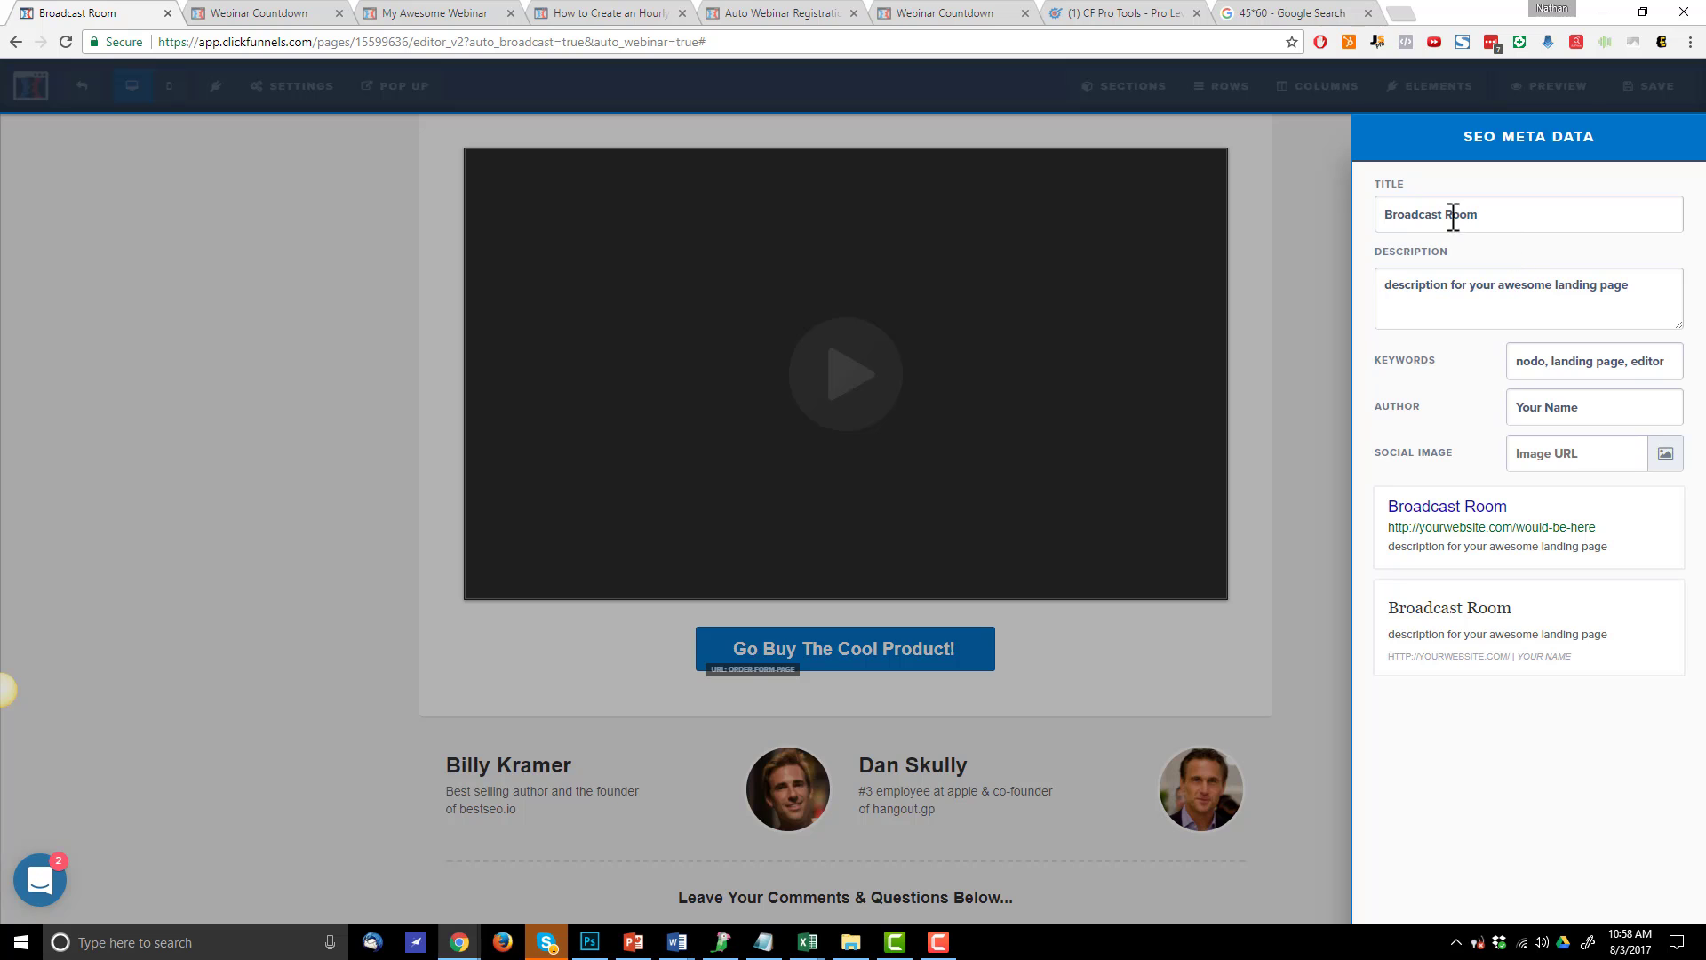
click(1264, 293)
click(1658, 89)
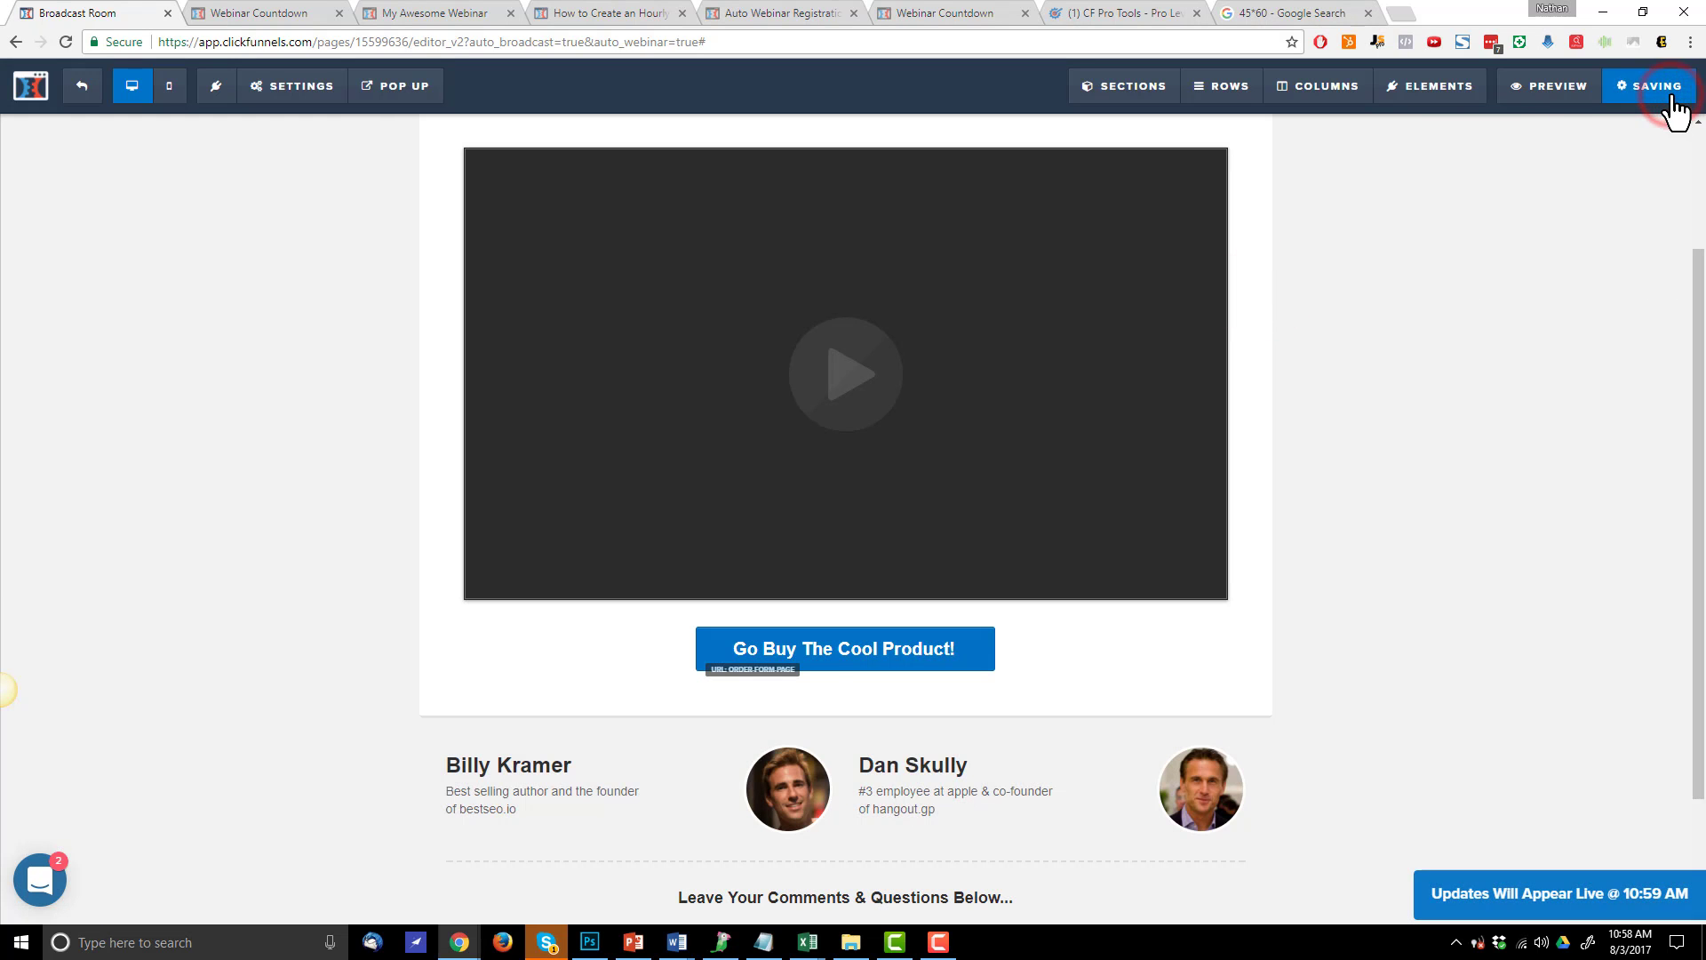
click(1555, 100)
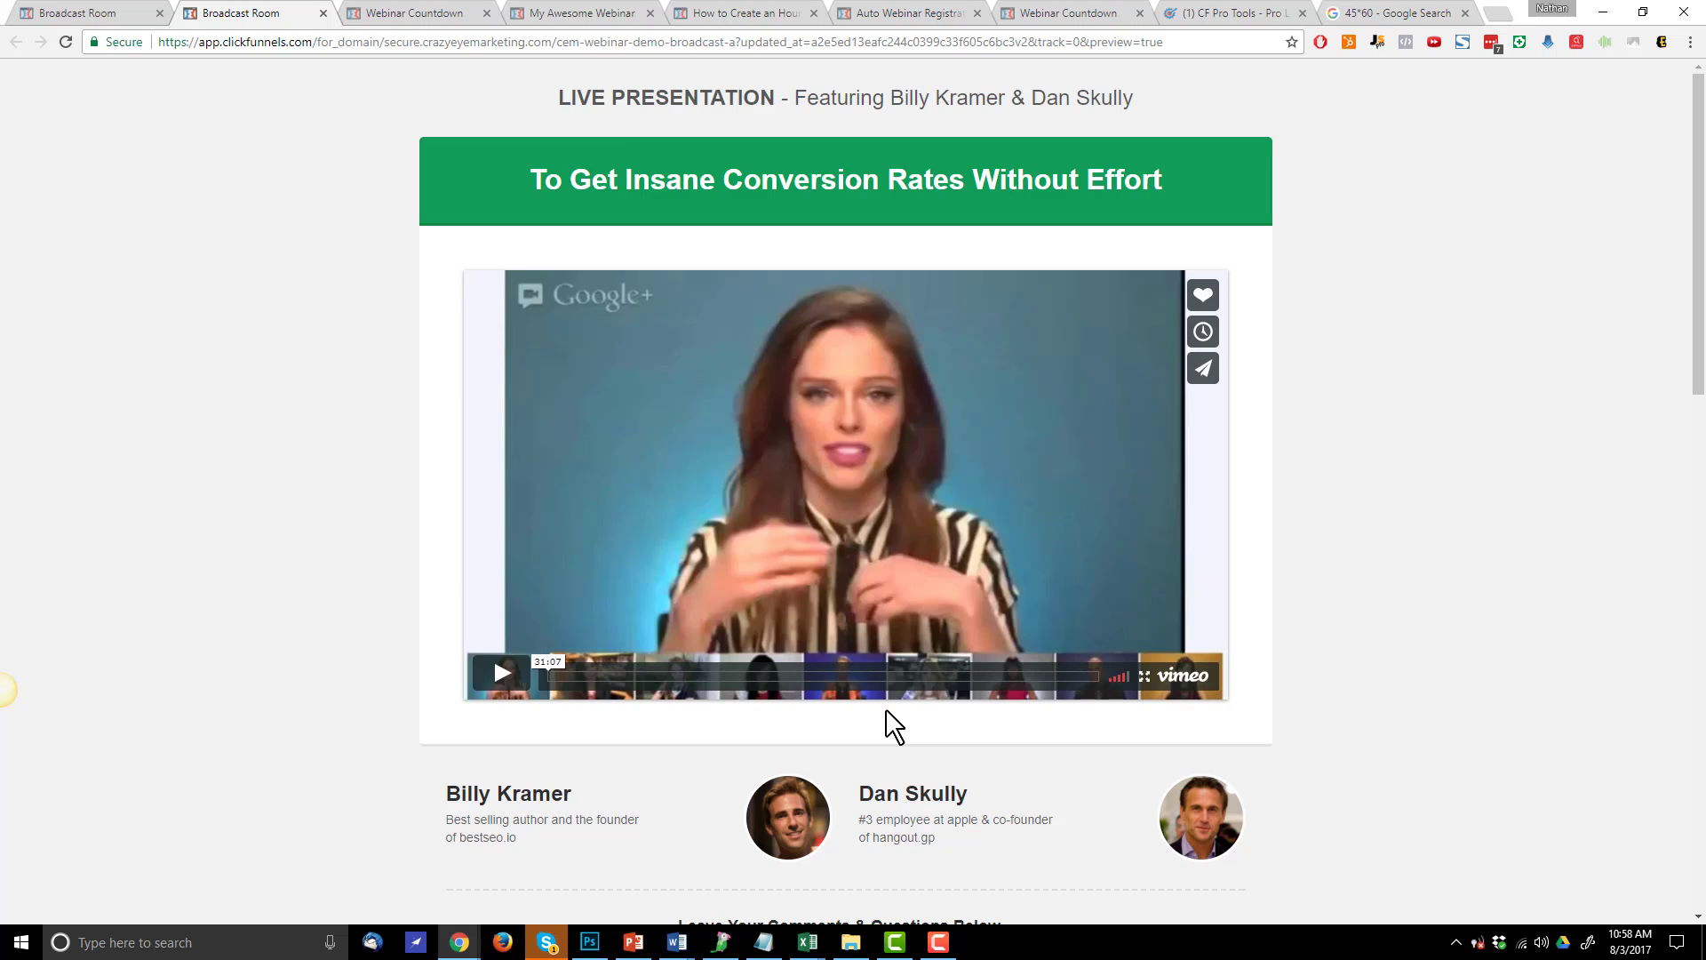
Return to the page editor and give the authors and comments section a Fade In timed delay of 2700 seconds
click(105, 13)
scroll(1235, 743, down, 2)
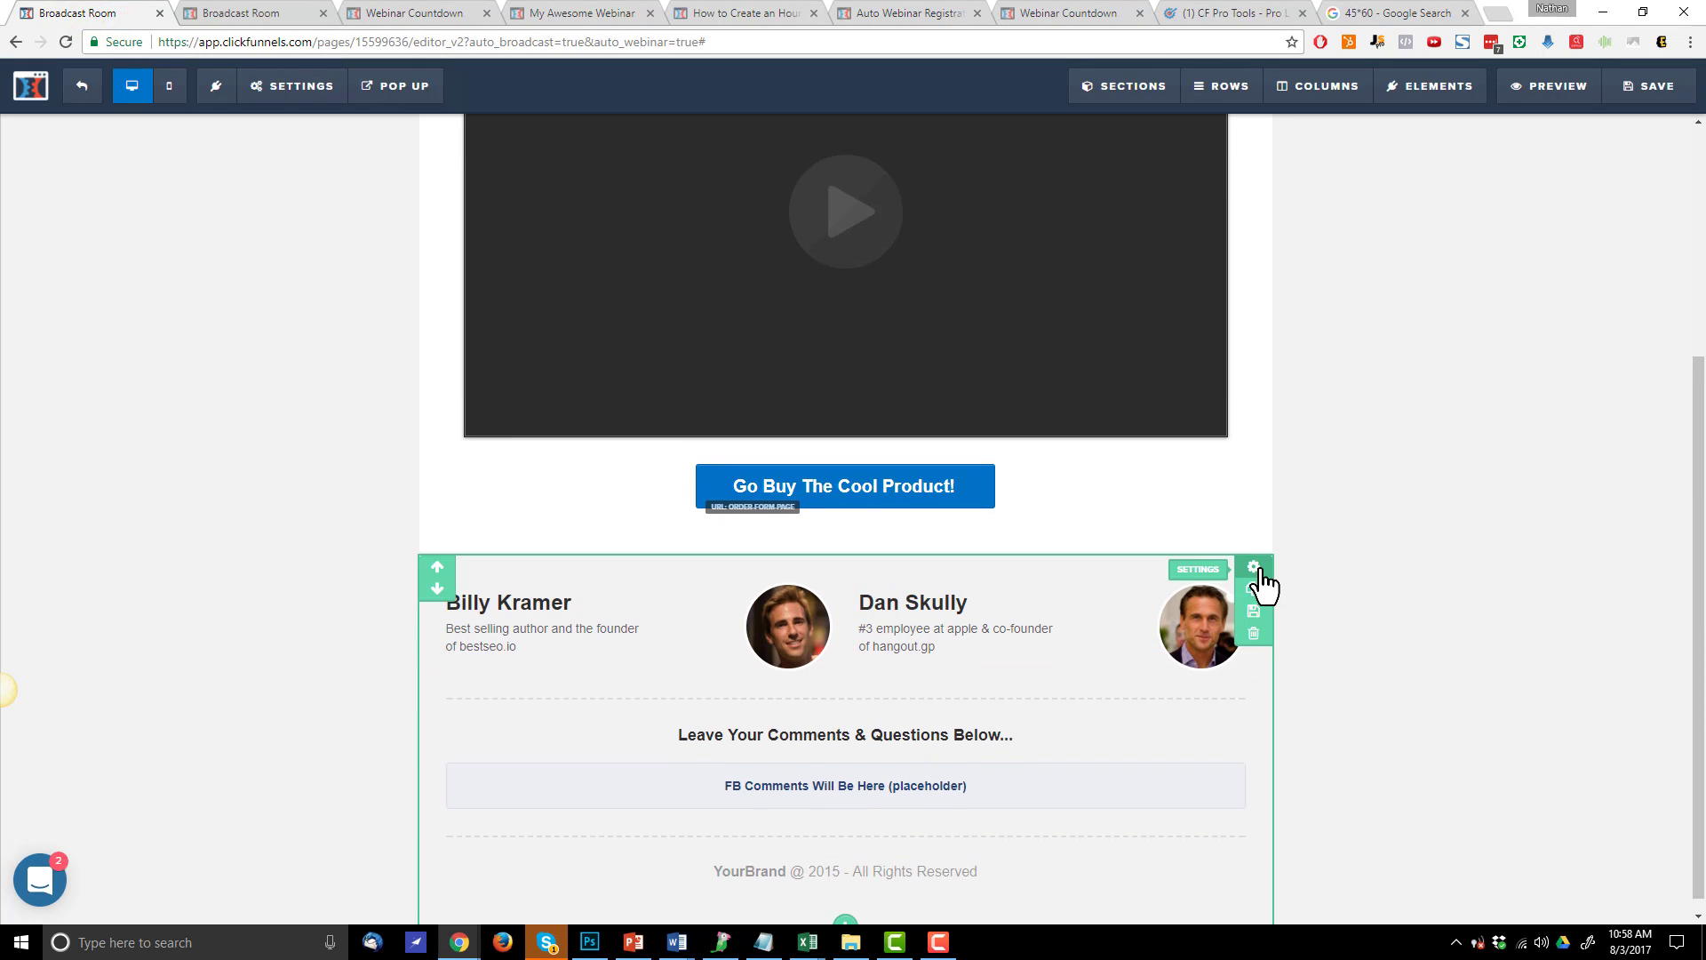
click(1256, 569)
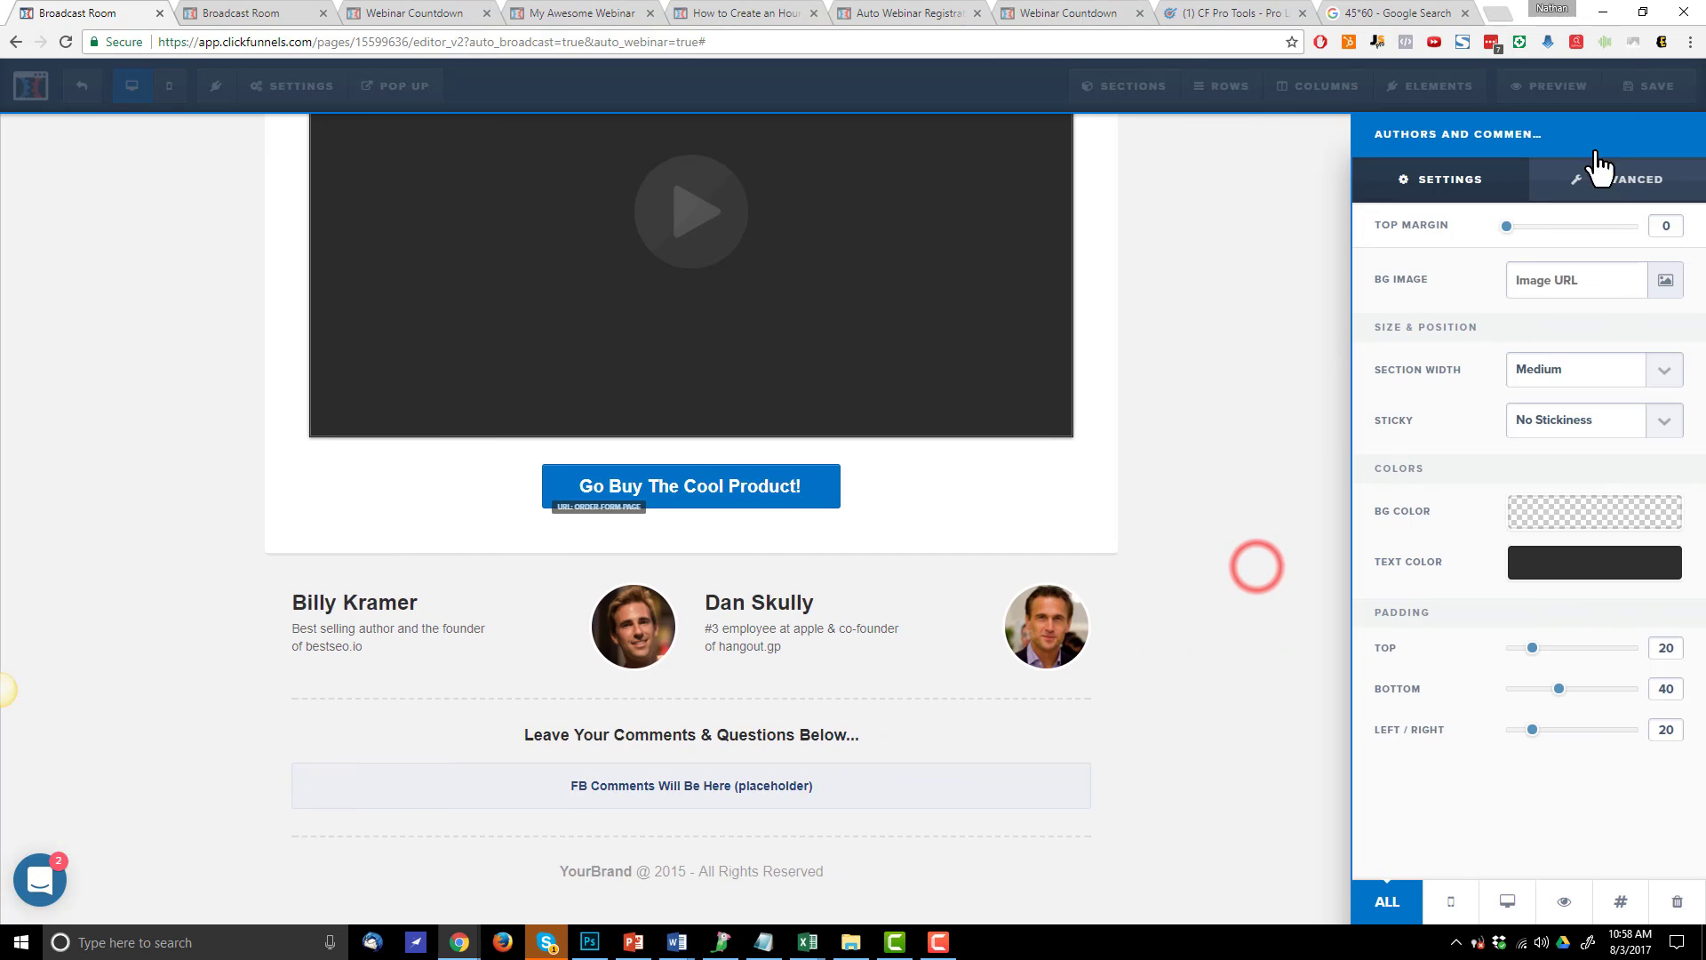
click(1627, 180)
click(1622, 281)
click(1631, 227)
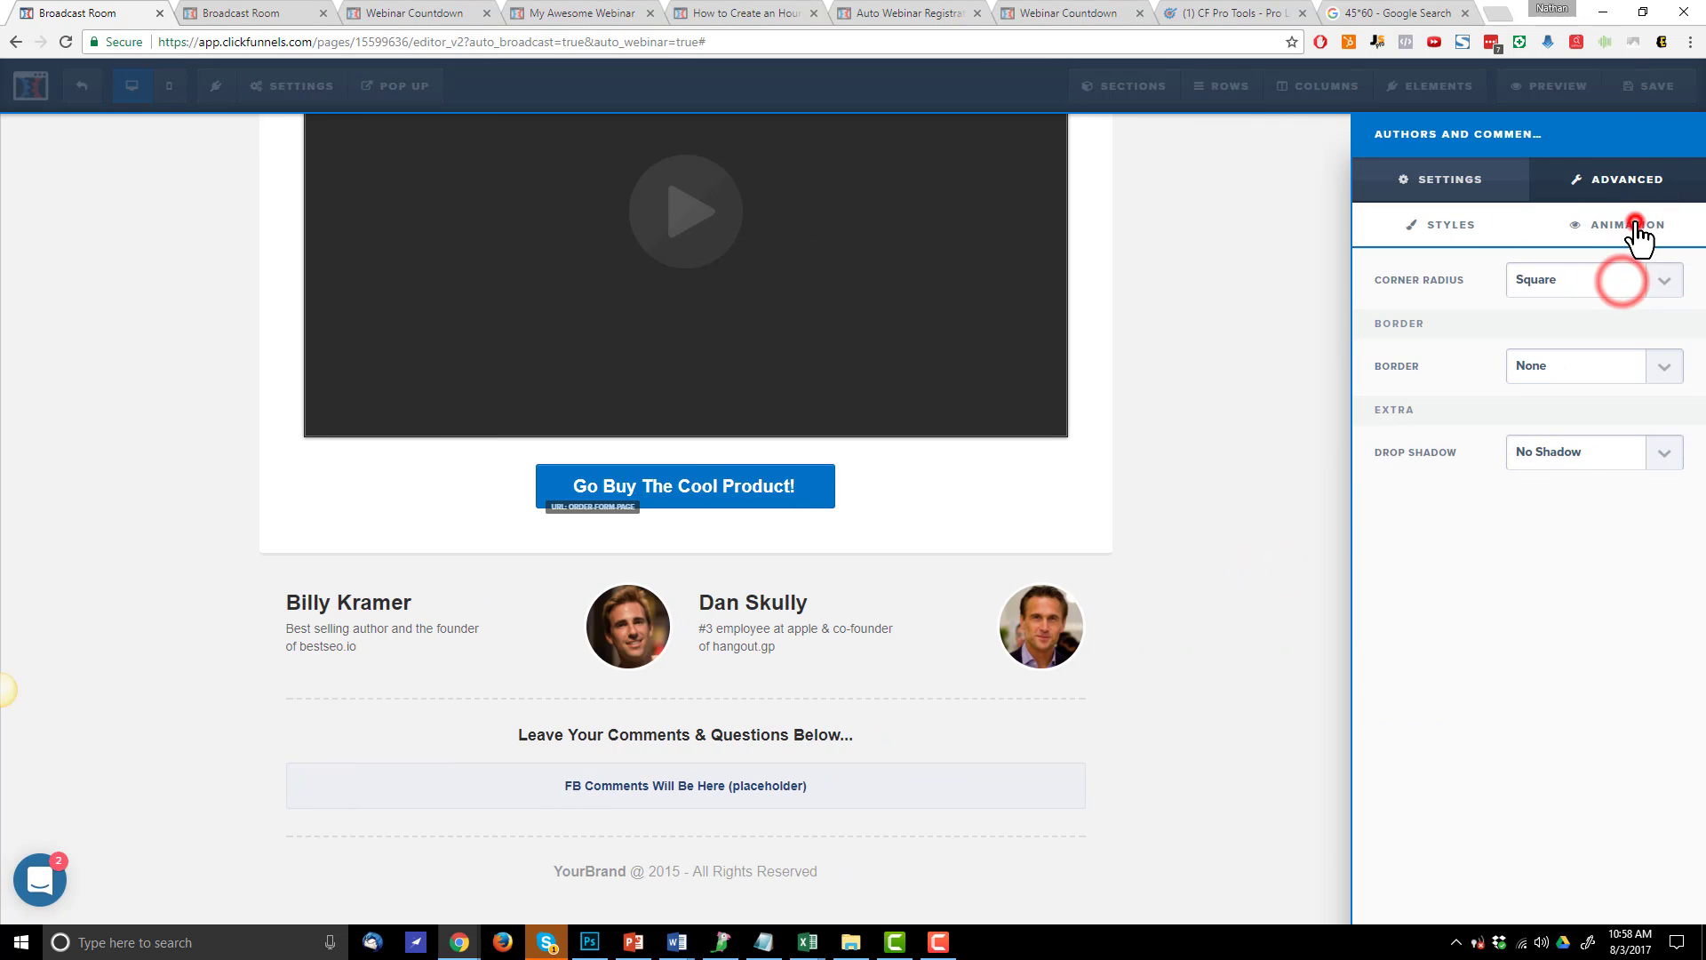
click(1630, 226)
click(1593, 282)
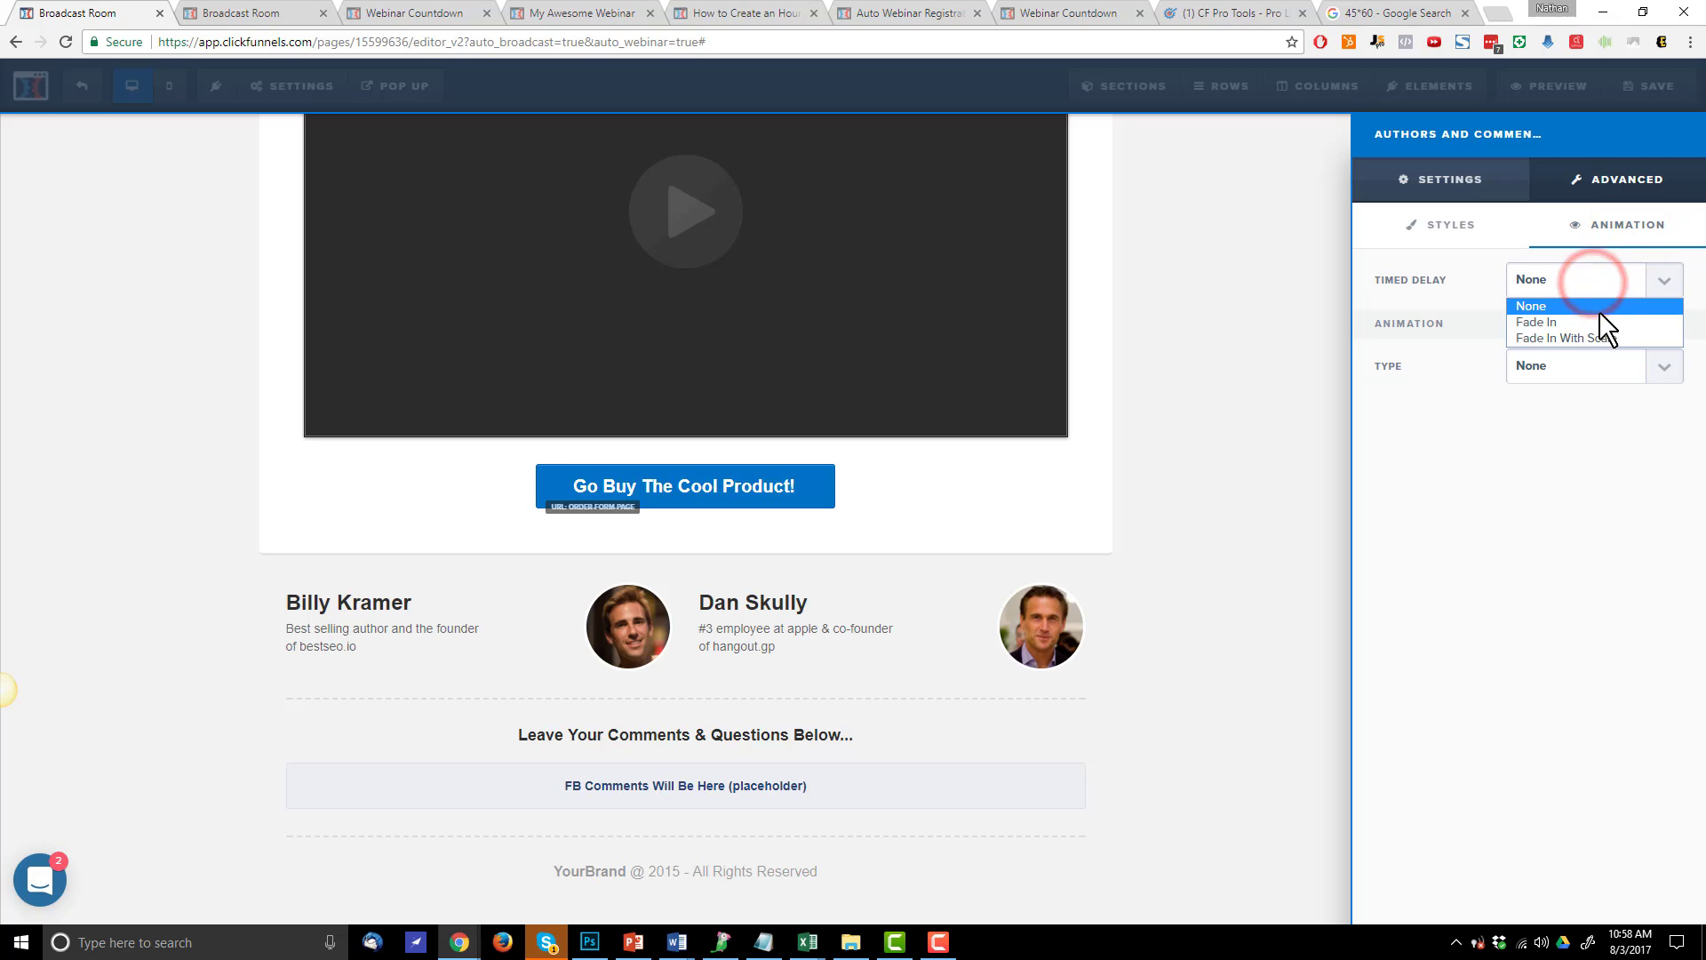
click(1564, 322)
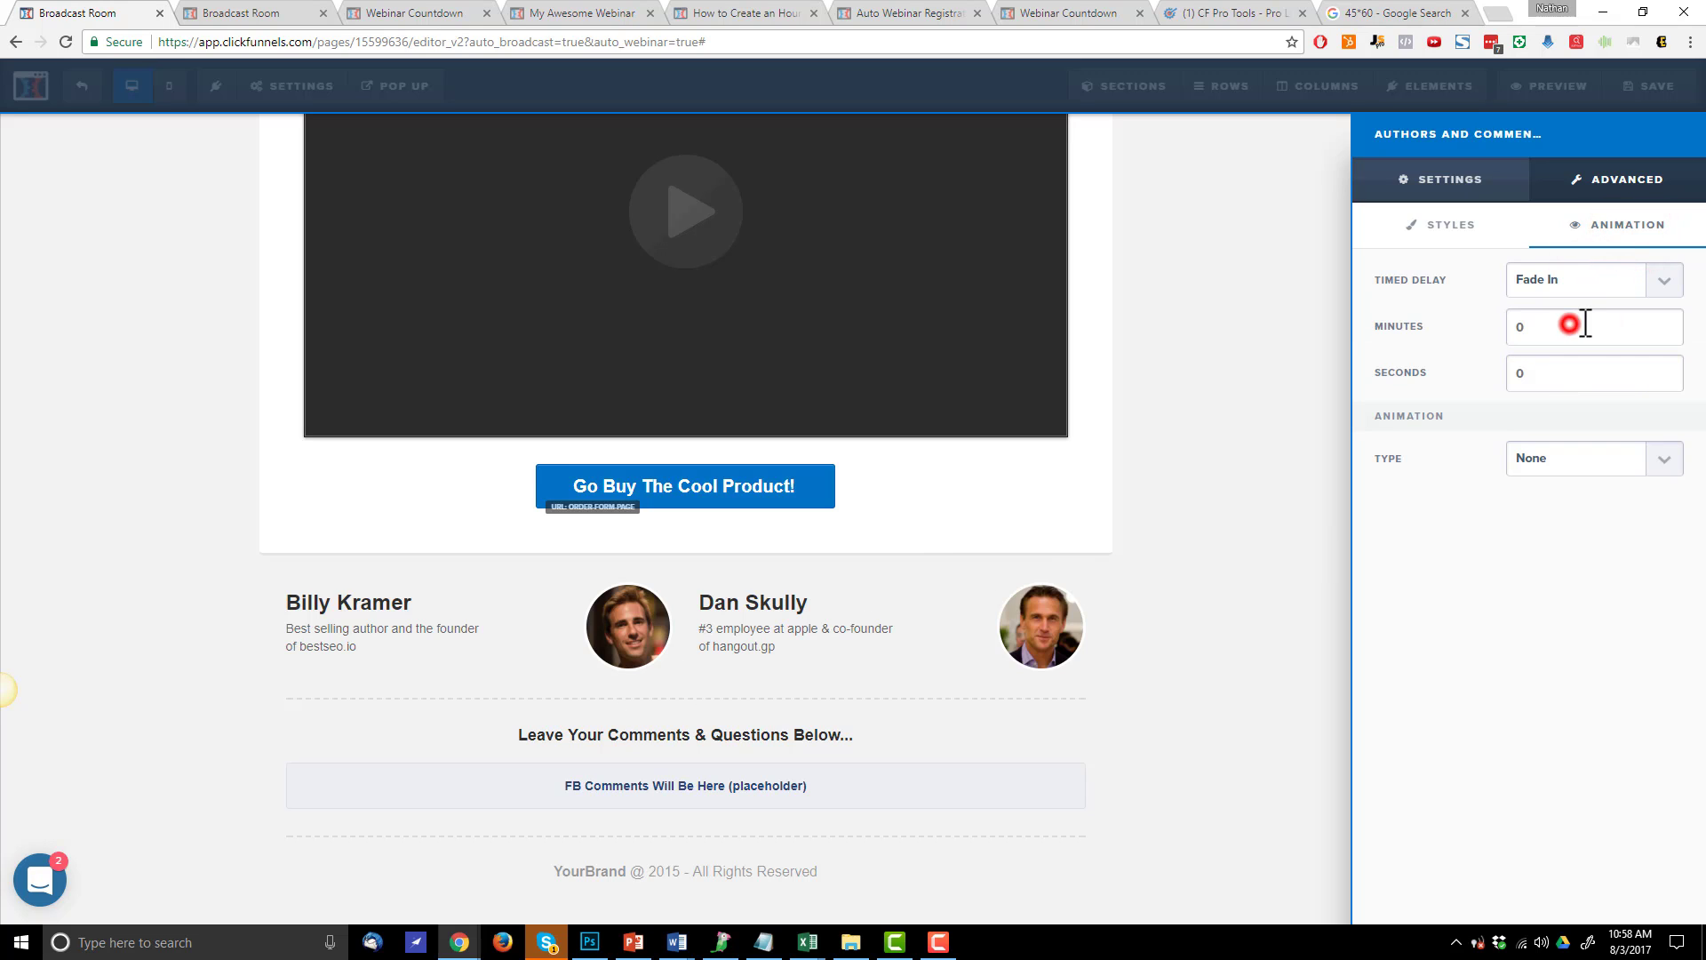
click(1551, 376)
key(BackSpace)
text(2700)
click(1274, 420)
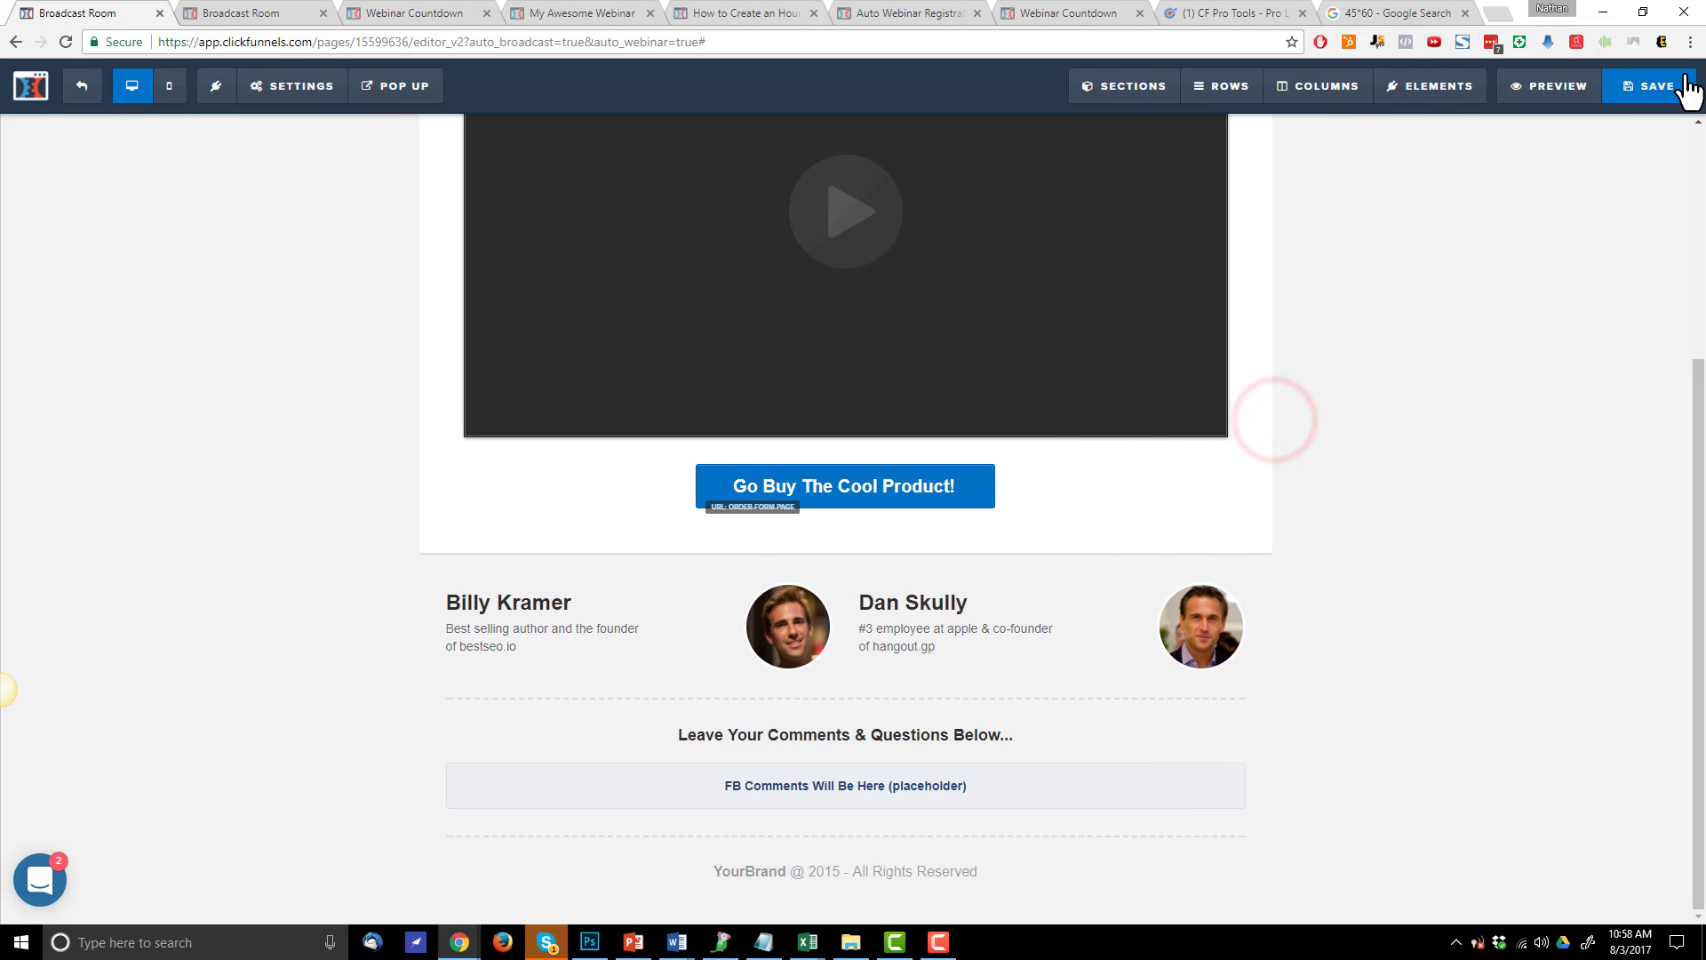
Save the broadcast page, check it in a preview, and close the preview
click(1685, 84)
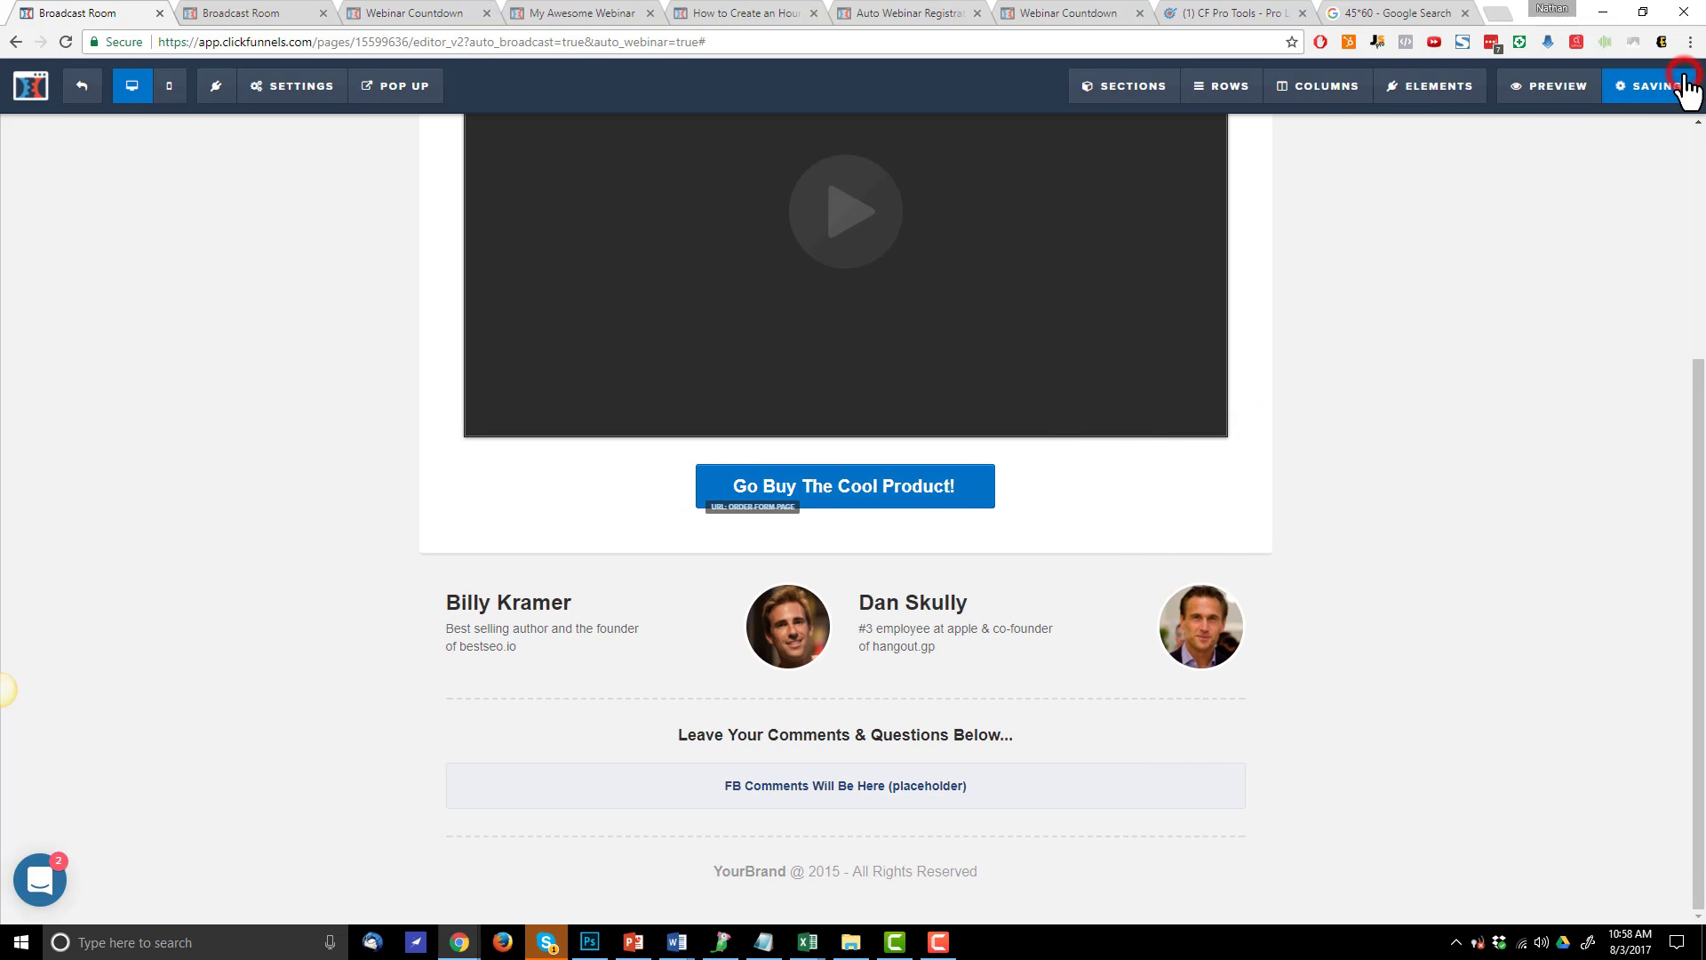
click(1566, 88)
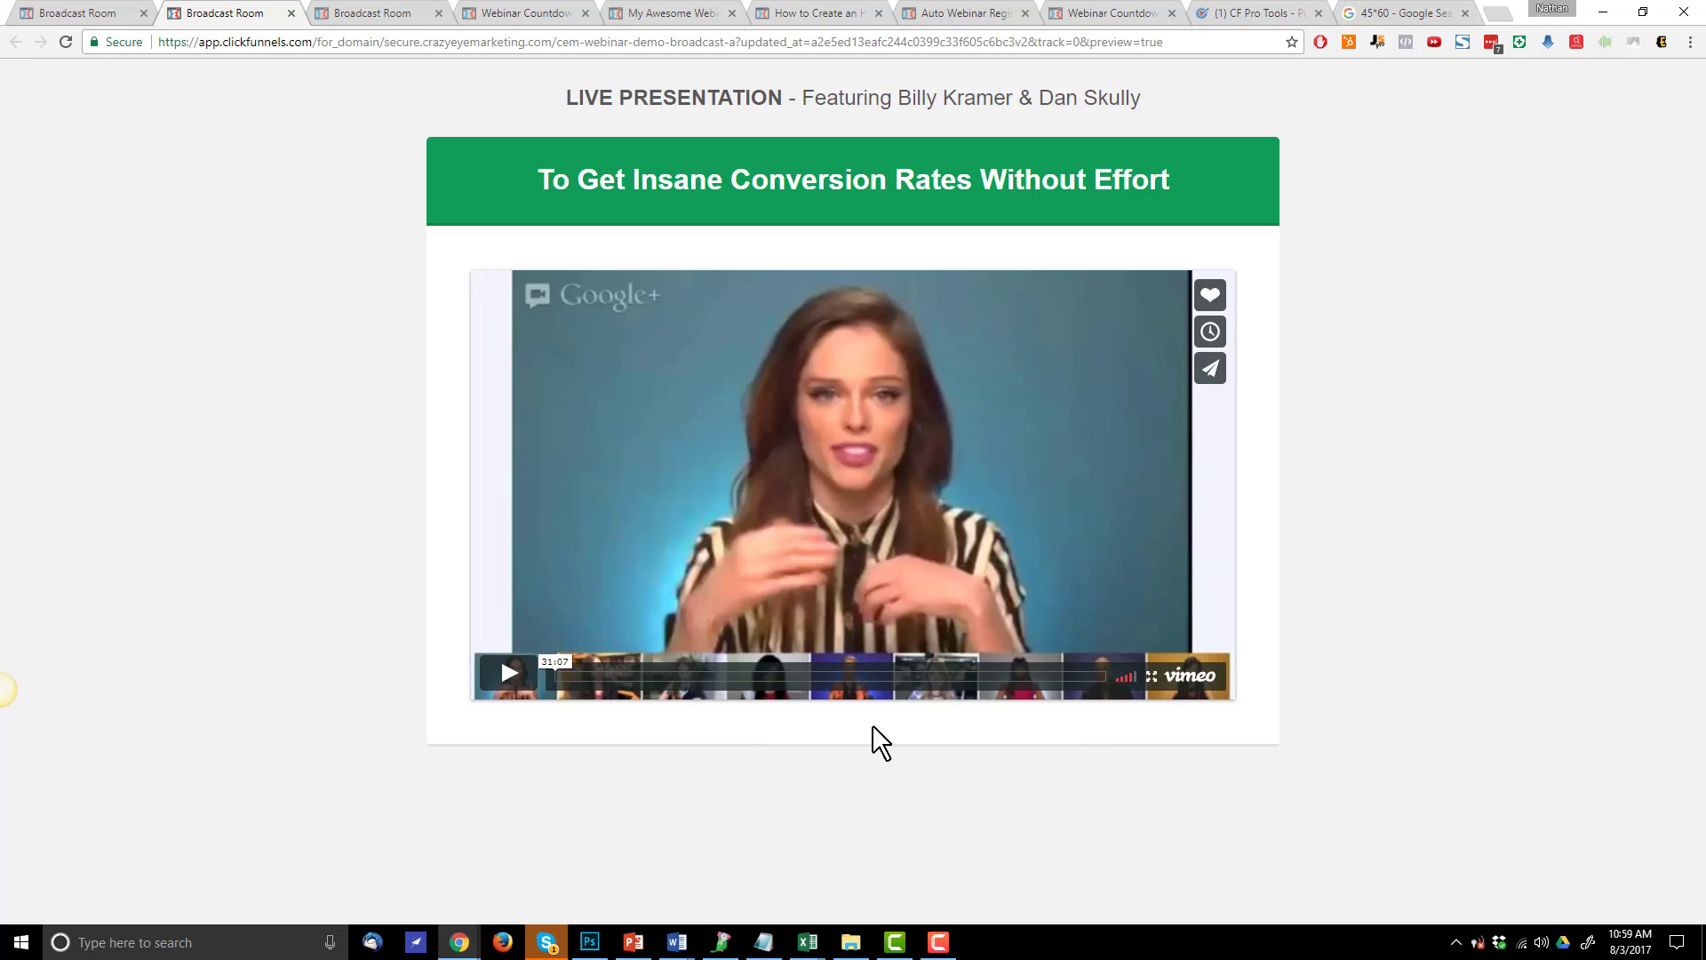
click(291, 12)
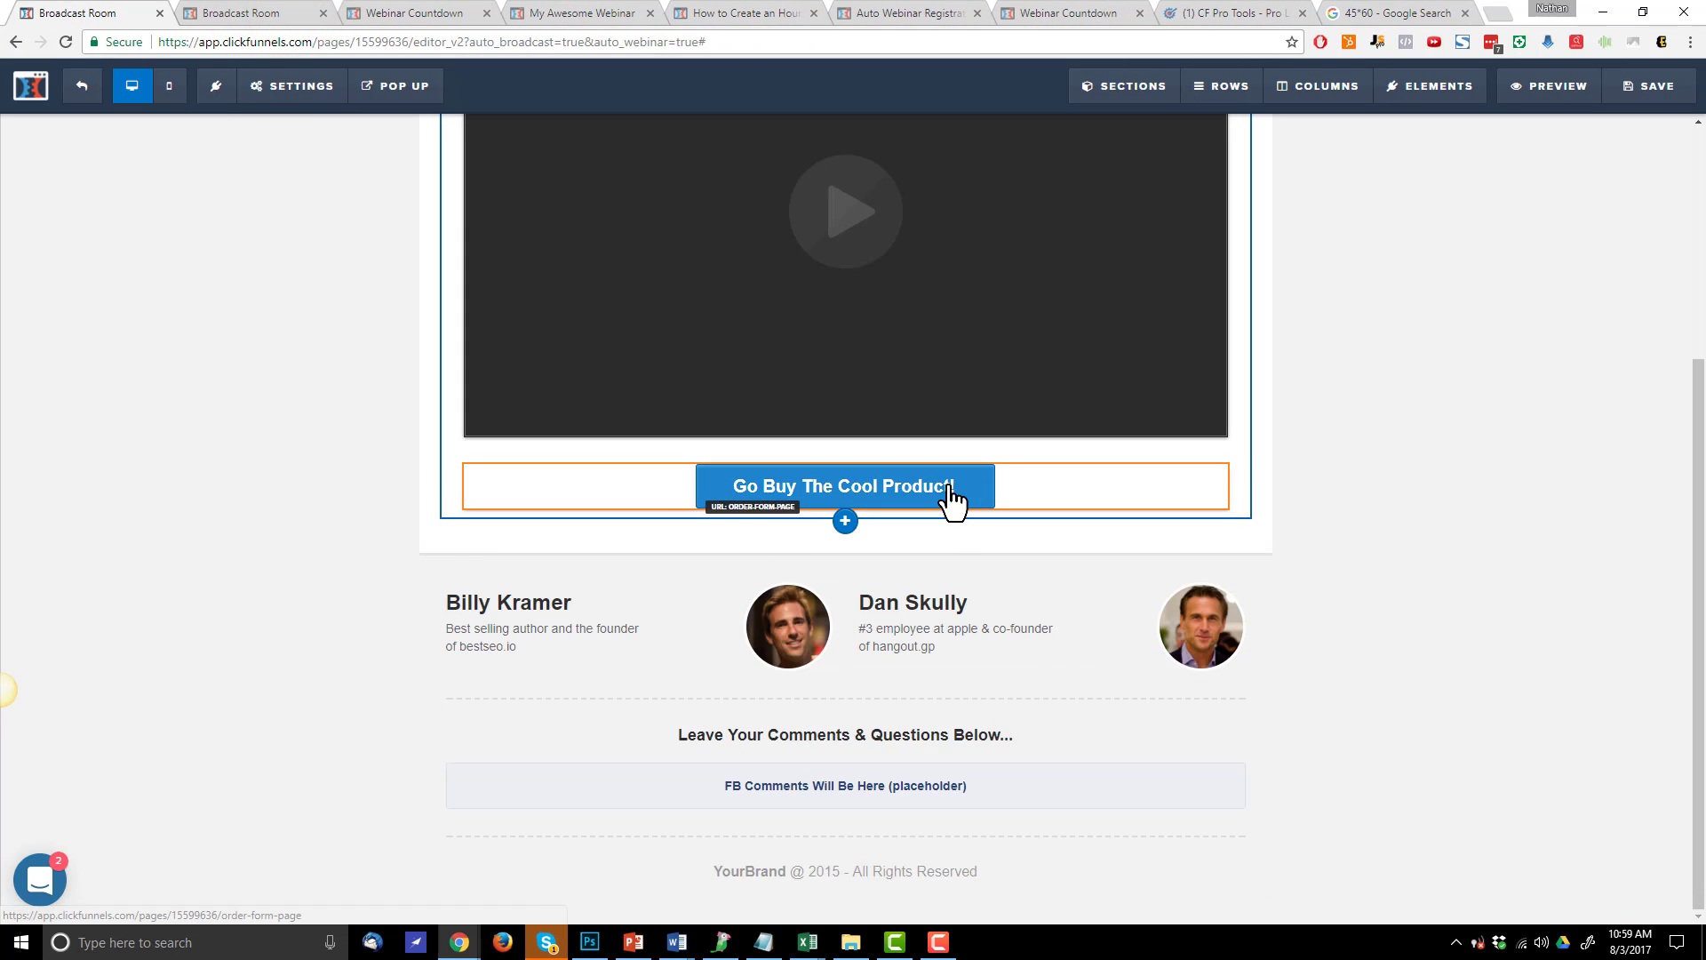
Switch to PowerPoint to review the Automation item on the checklist, and return to the browser
click(633, 942)
click(926, 802)
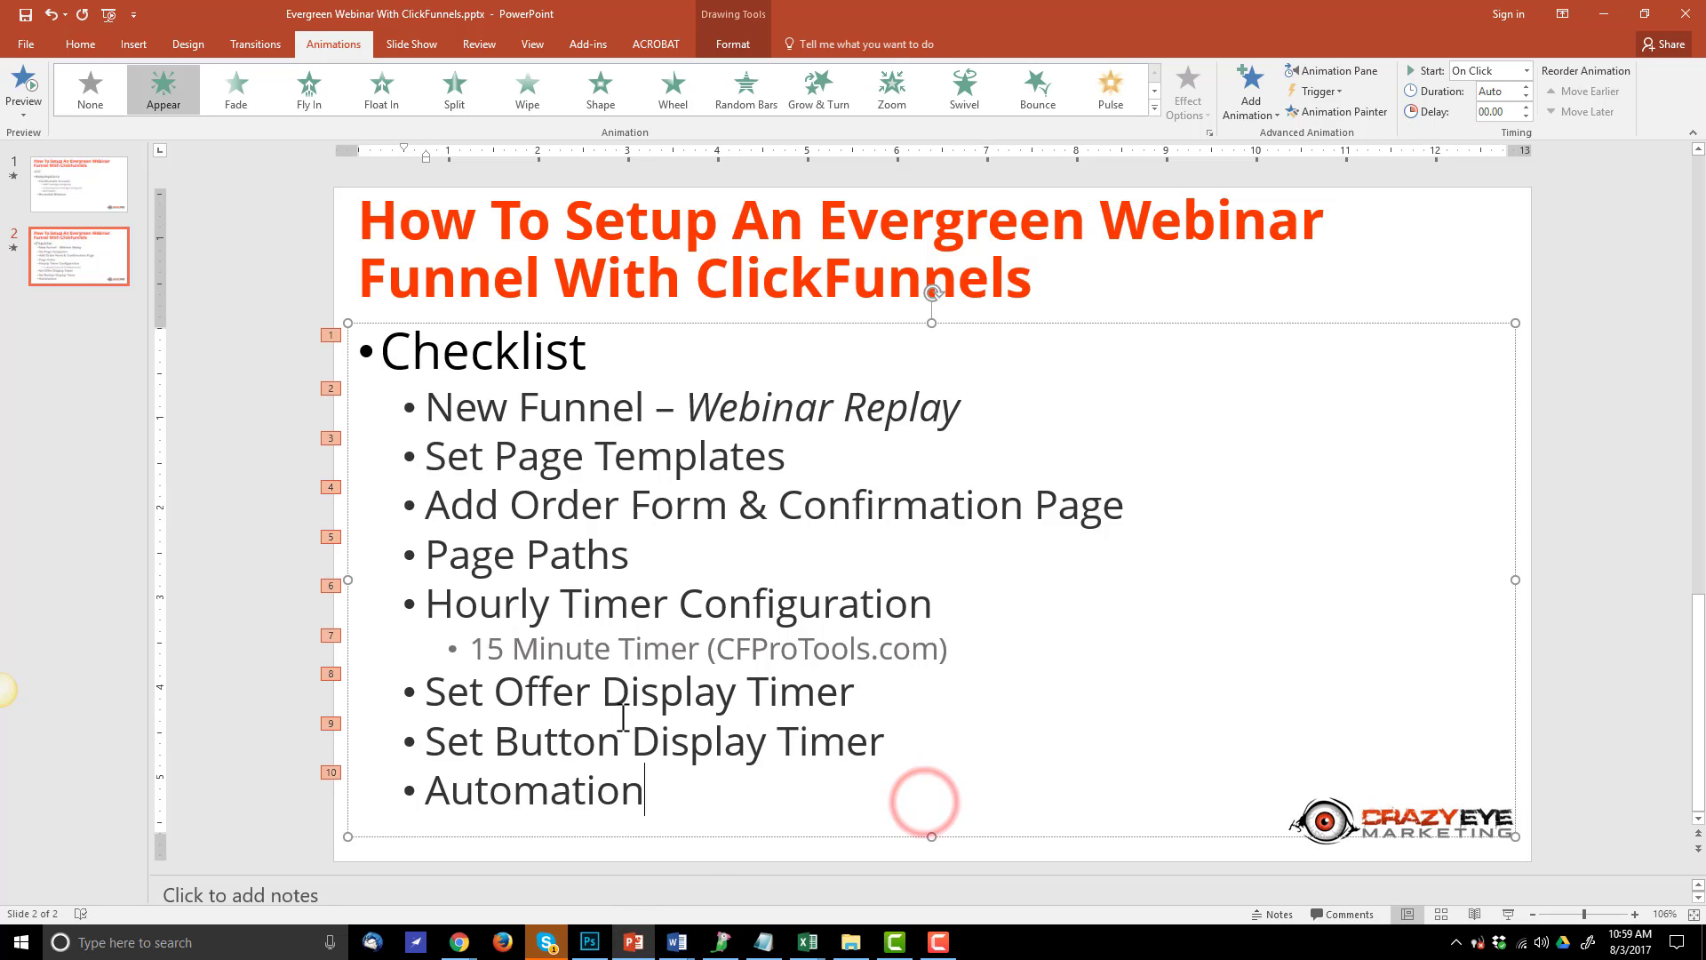
double_click(727, 788)
click(722, 789)
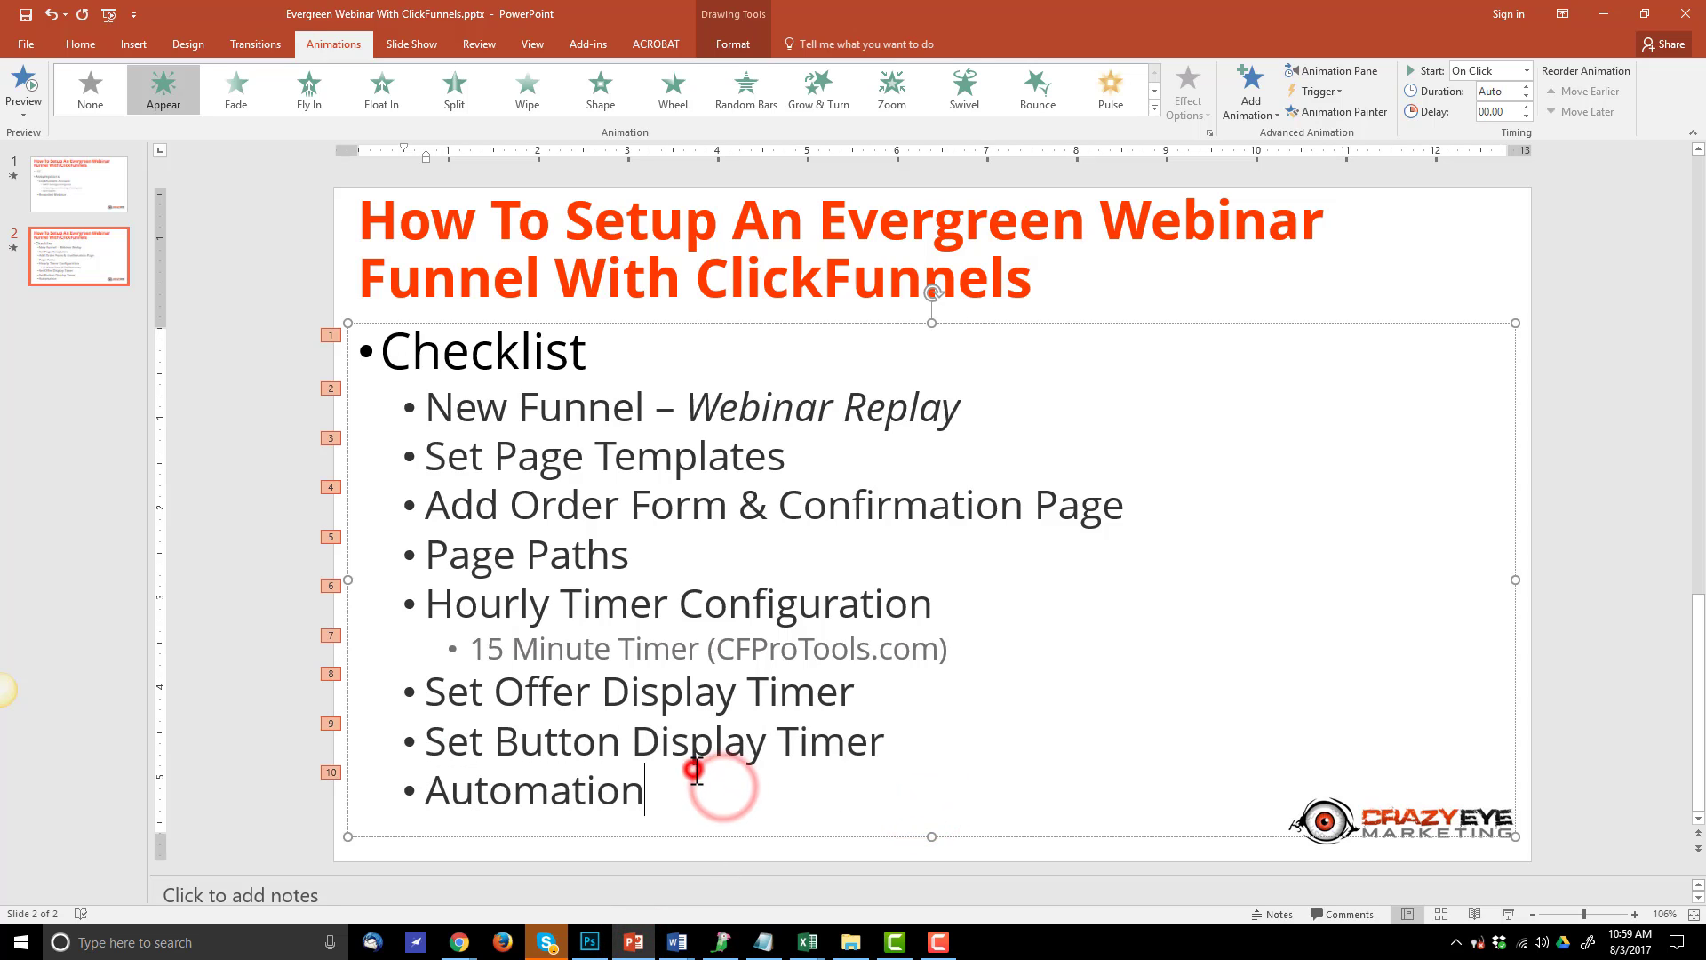
click(658, 803)
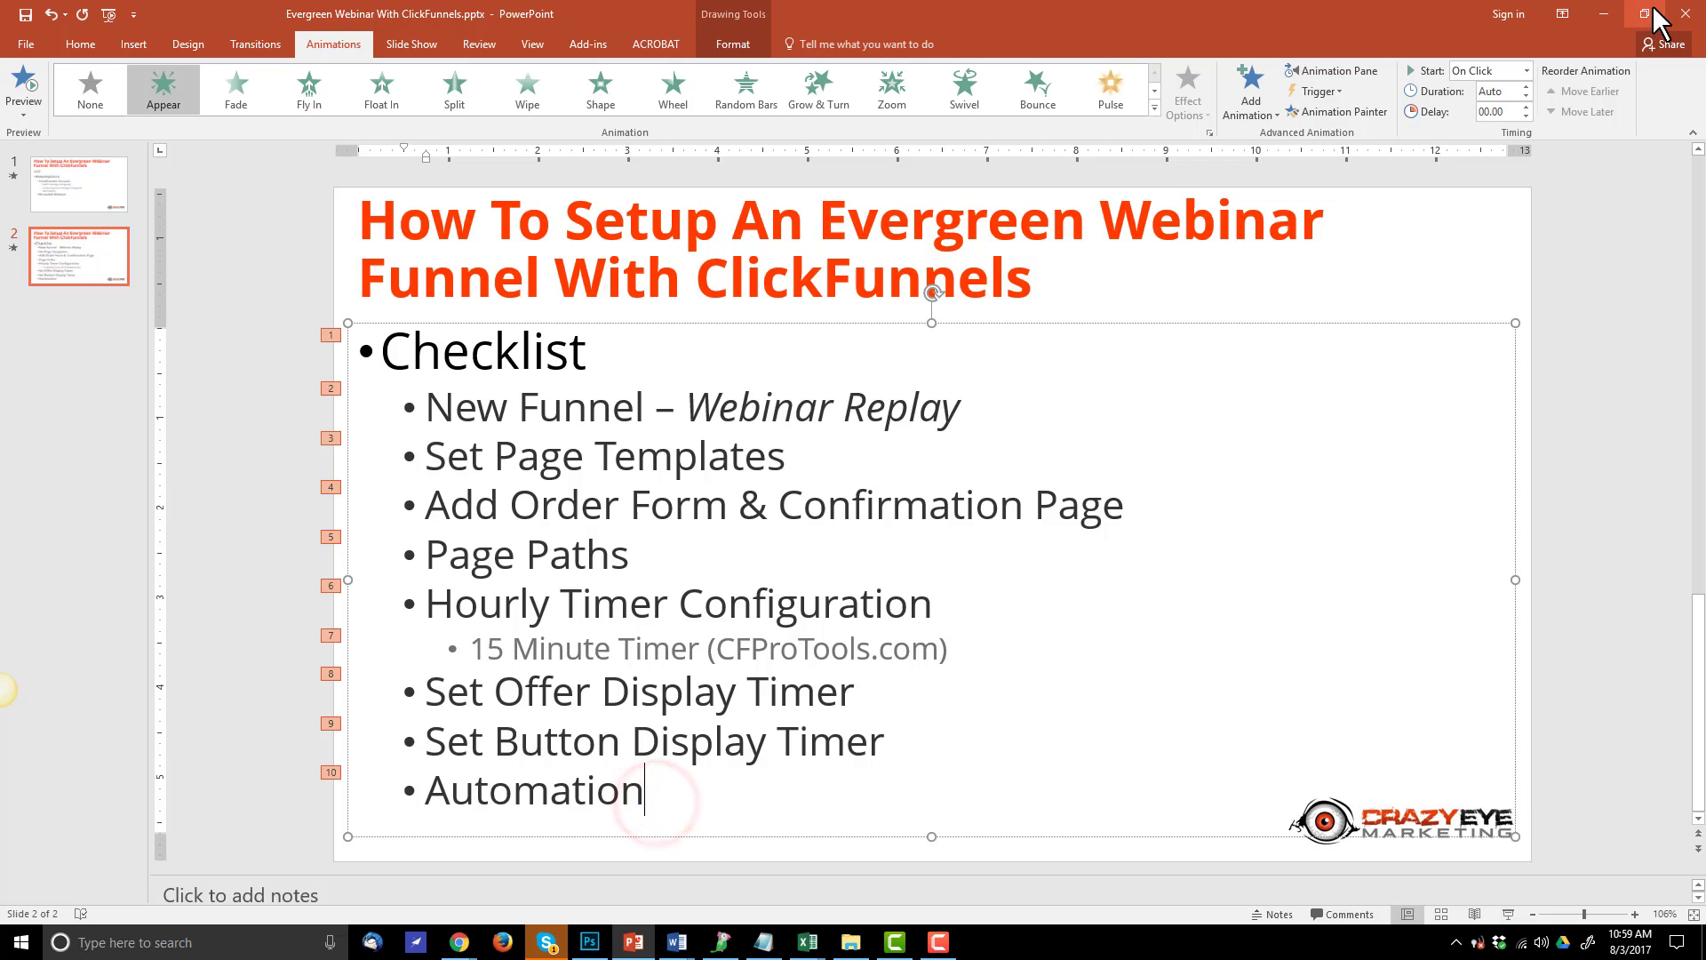
click(1605, 14)
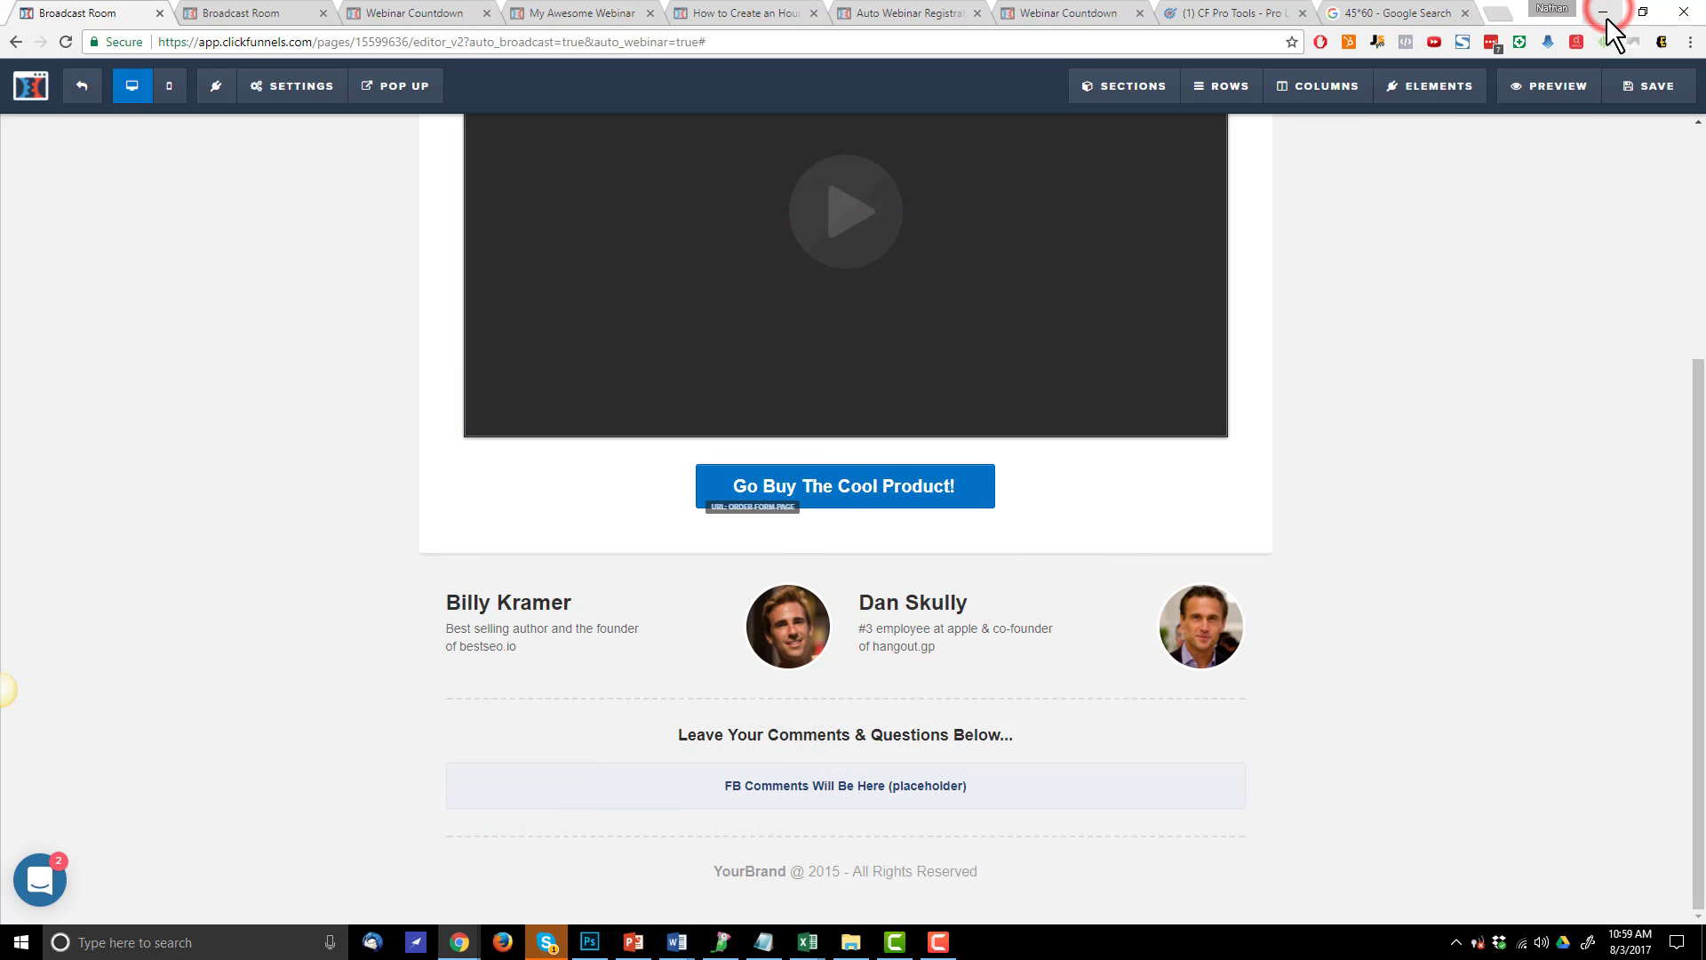
Exit the page editor and open the automation settings of the Auto Webinar Registration step
click(82, 85)
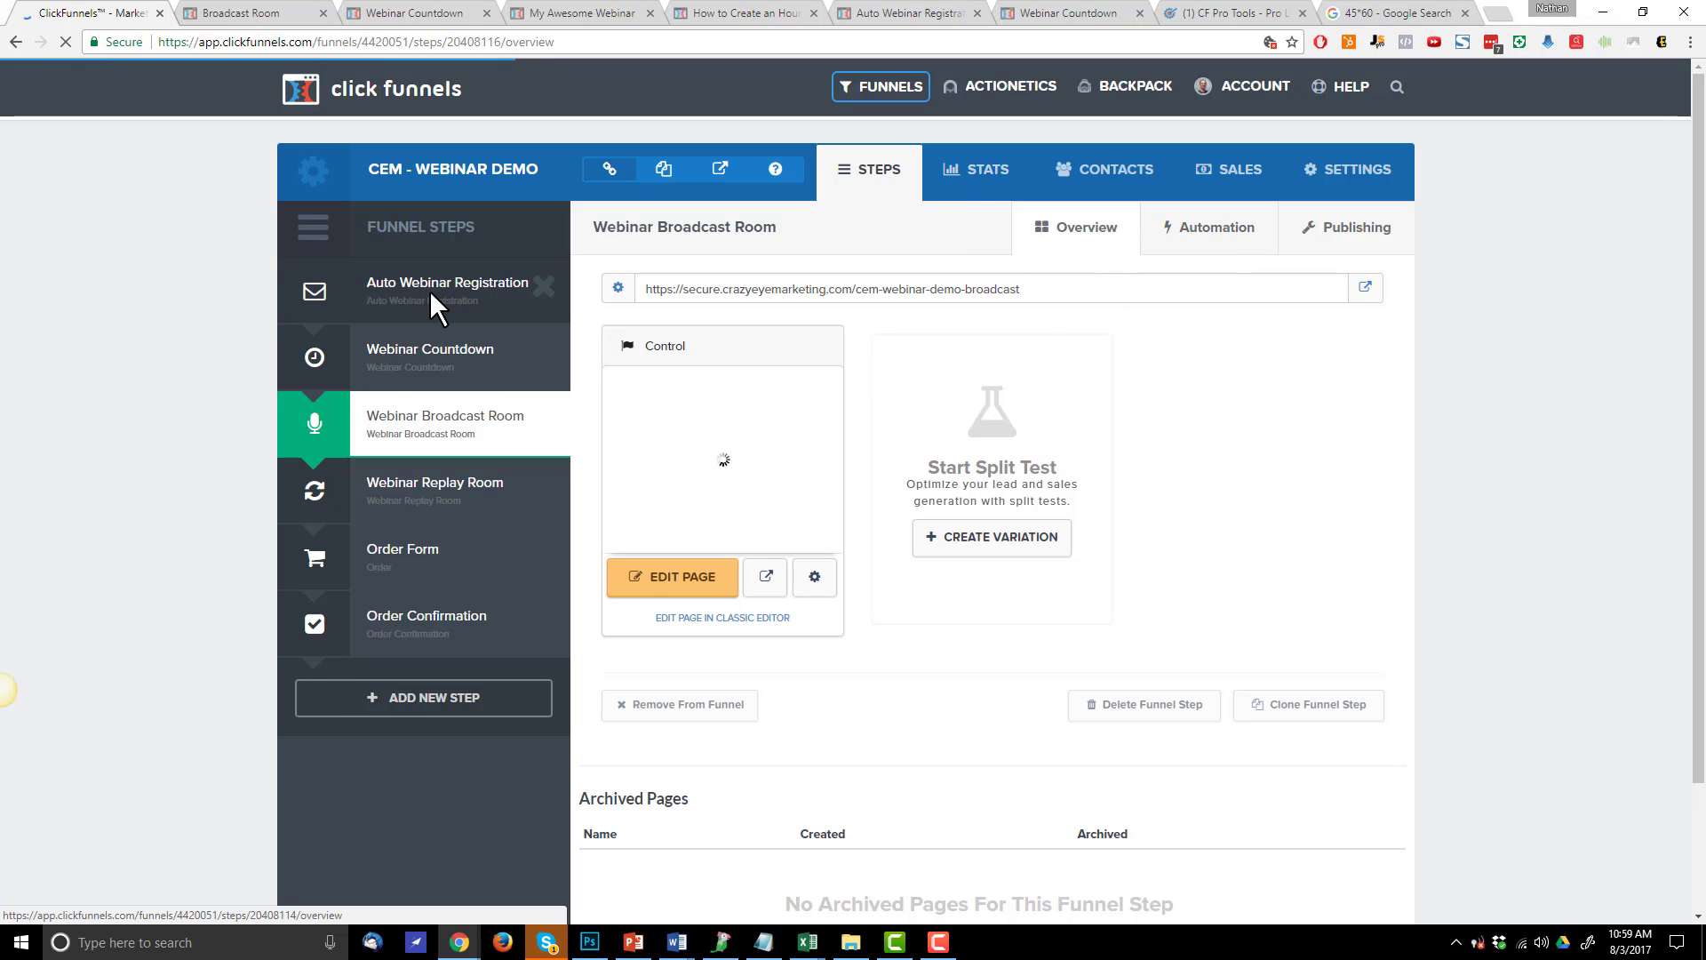
click(436, 292)
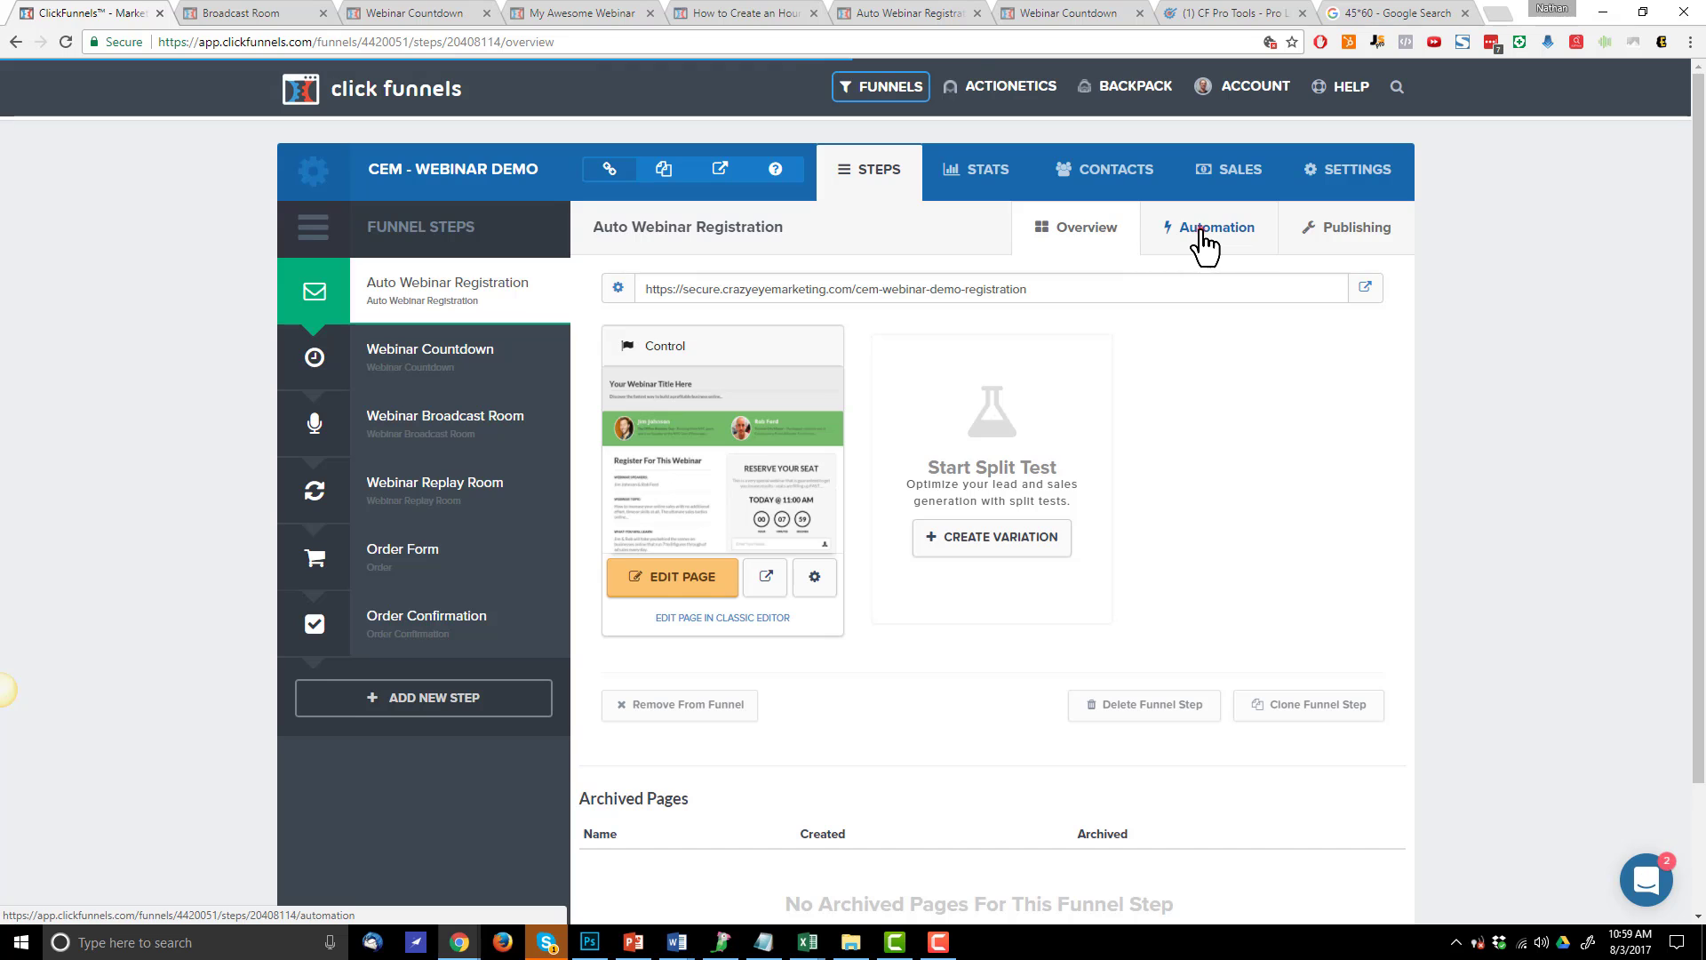
click(1201, 229)
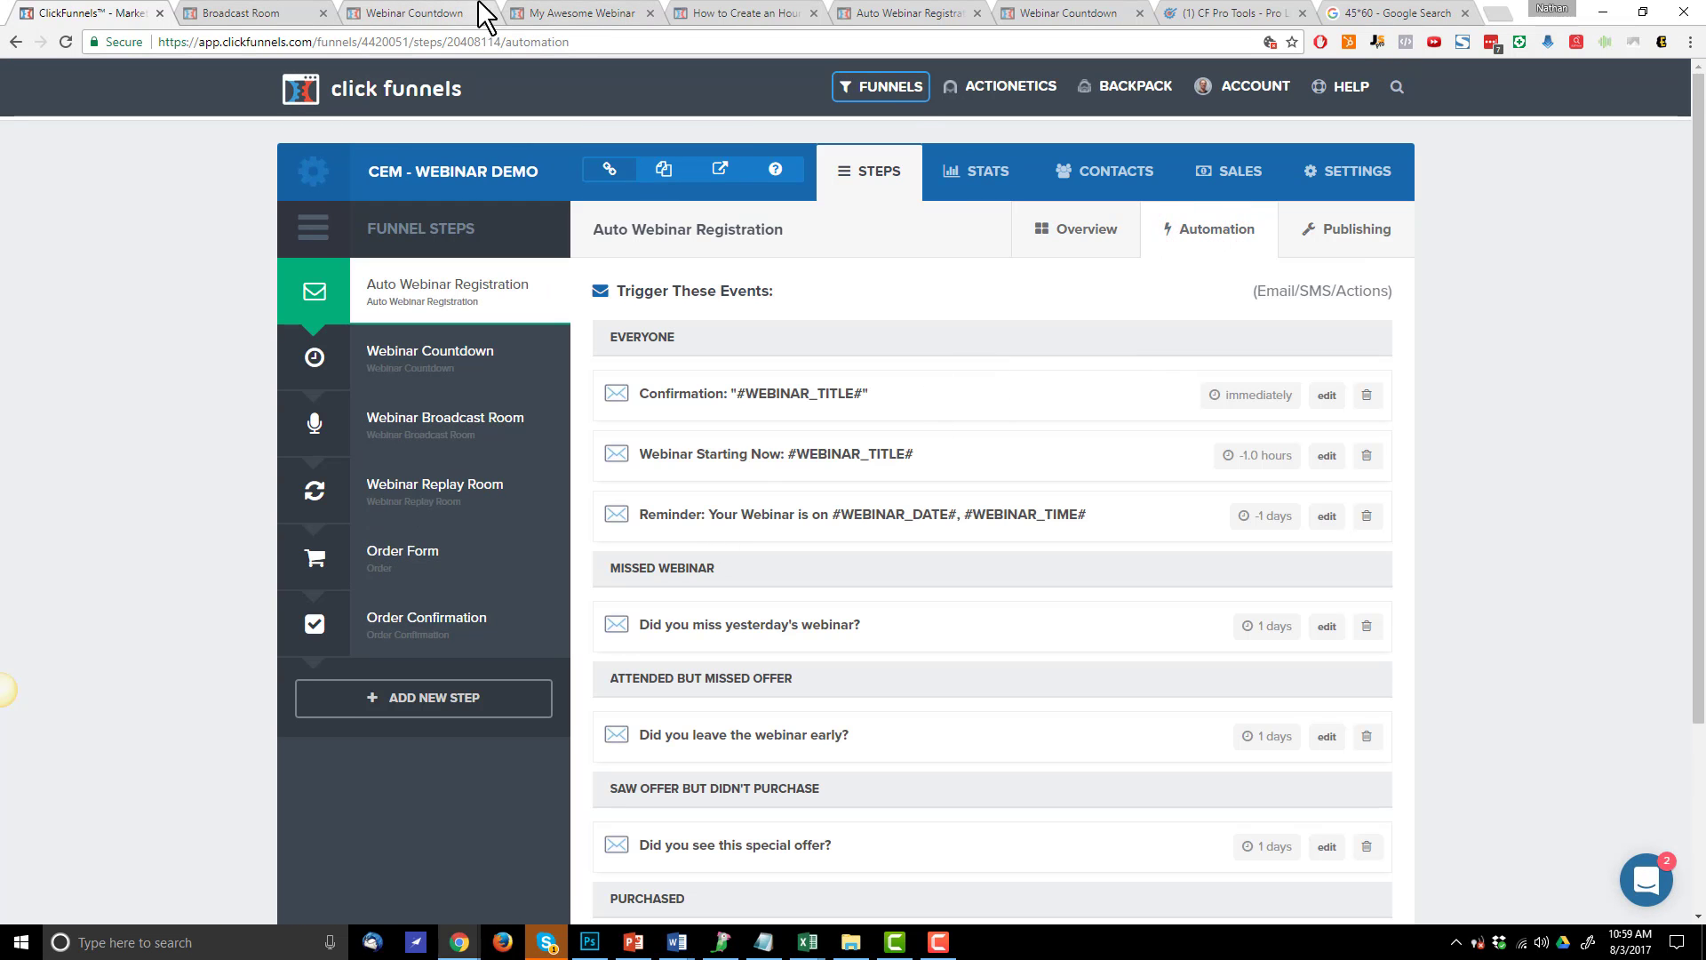
Look over the hourly webclass autowebinar help article and its video, and return to the funnel's automation settings
click(711, 12)
scroll(751, 397, down, 5)
scroll(753, 445, up, 10)
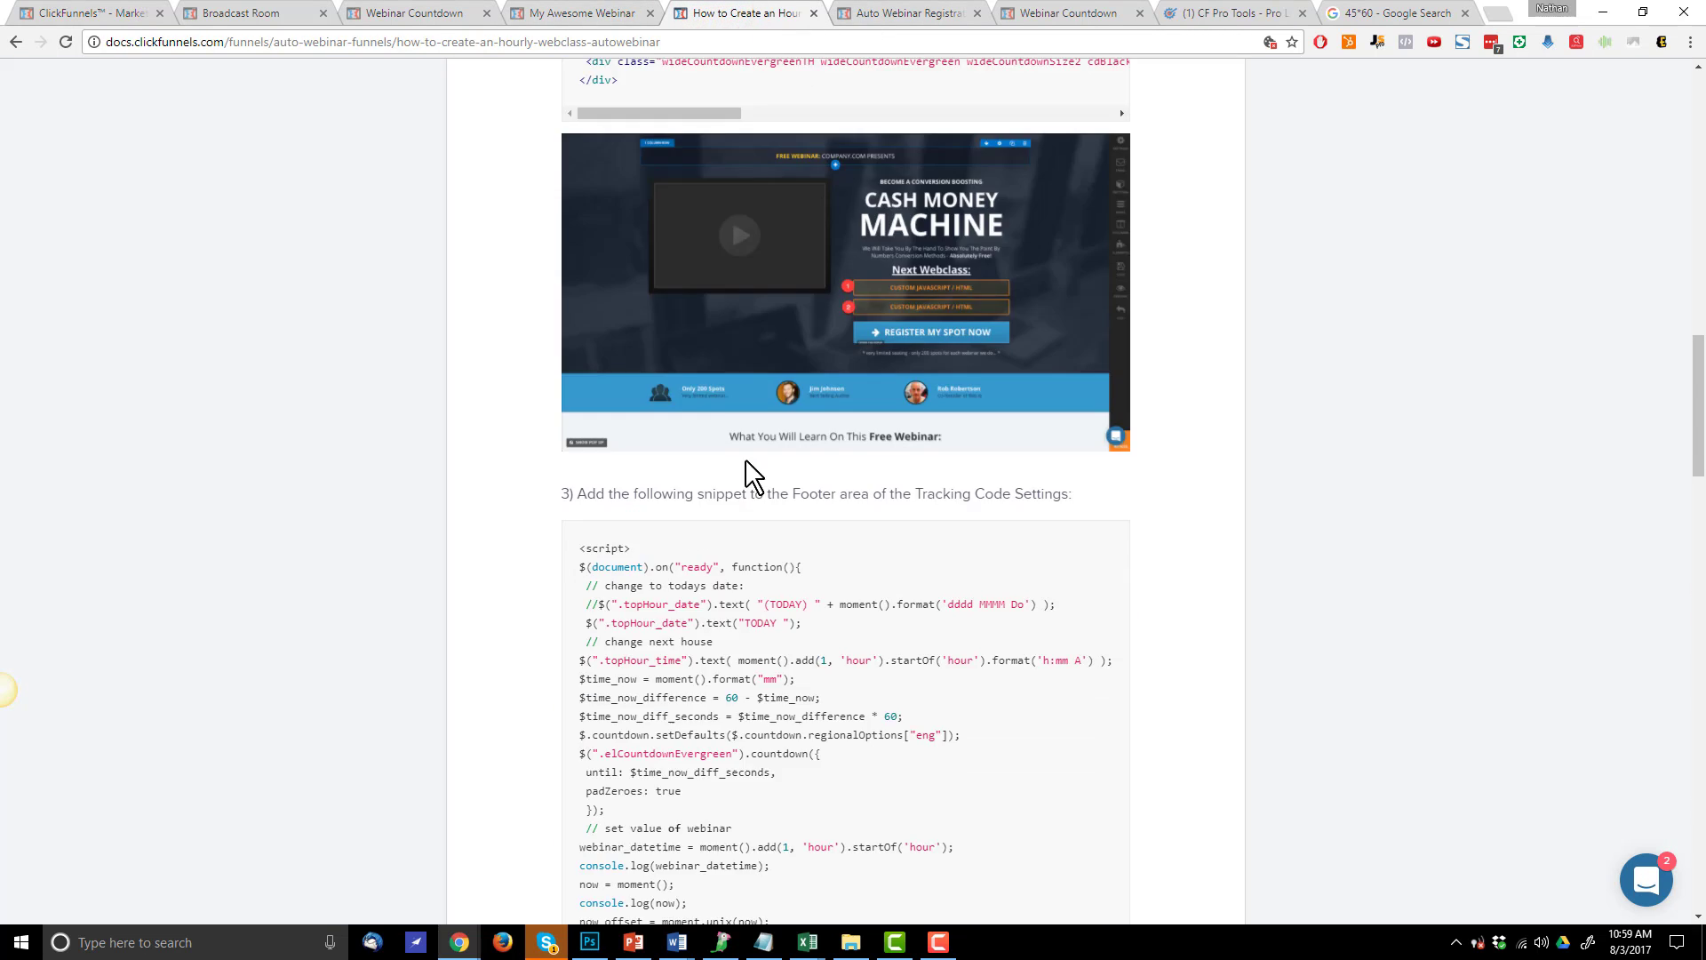
scroll(751, 476, up, 15)
scroll(983, 655, down, 3)
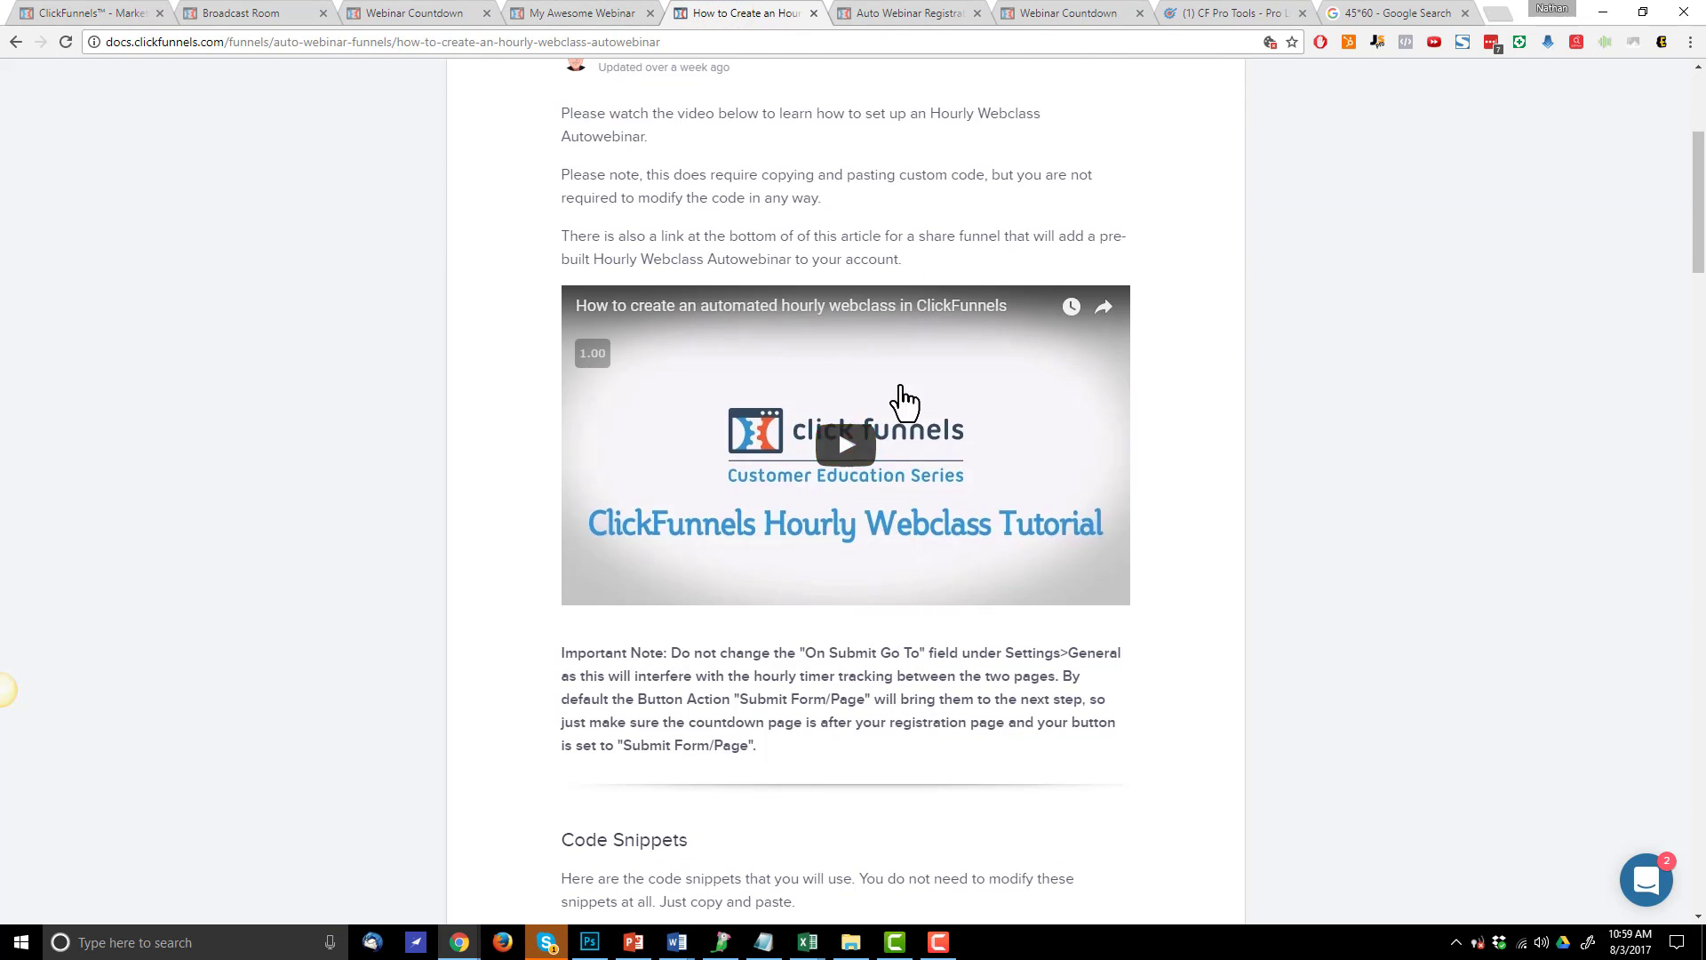
click(97, 12)
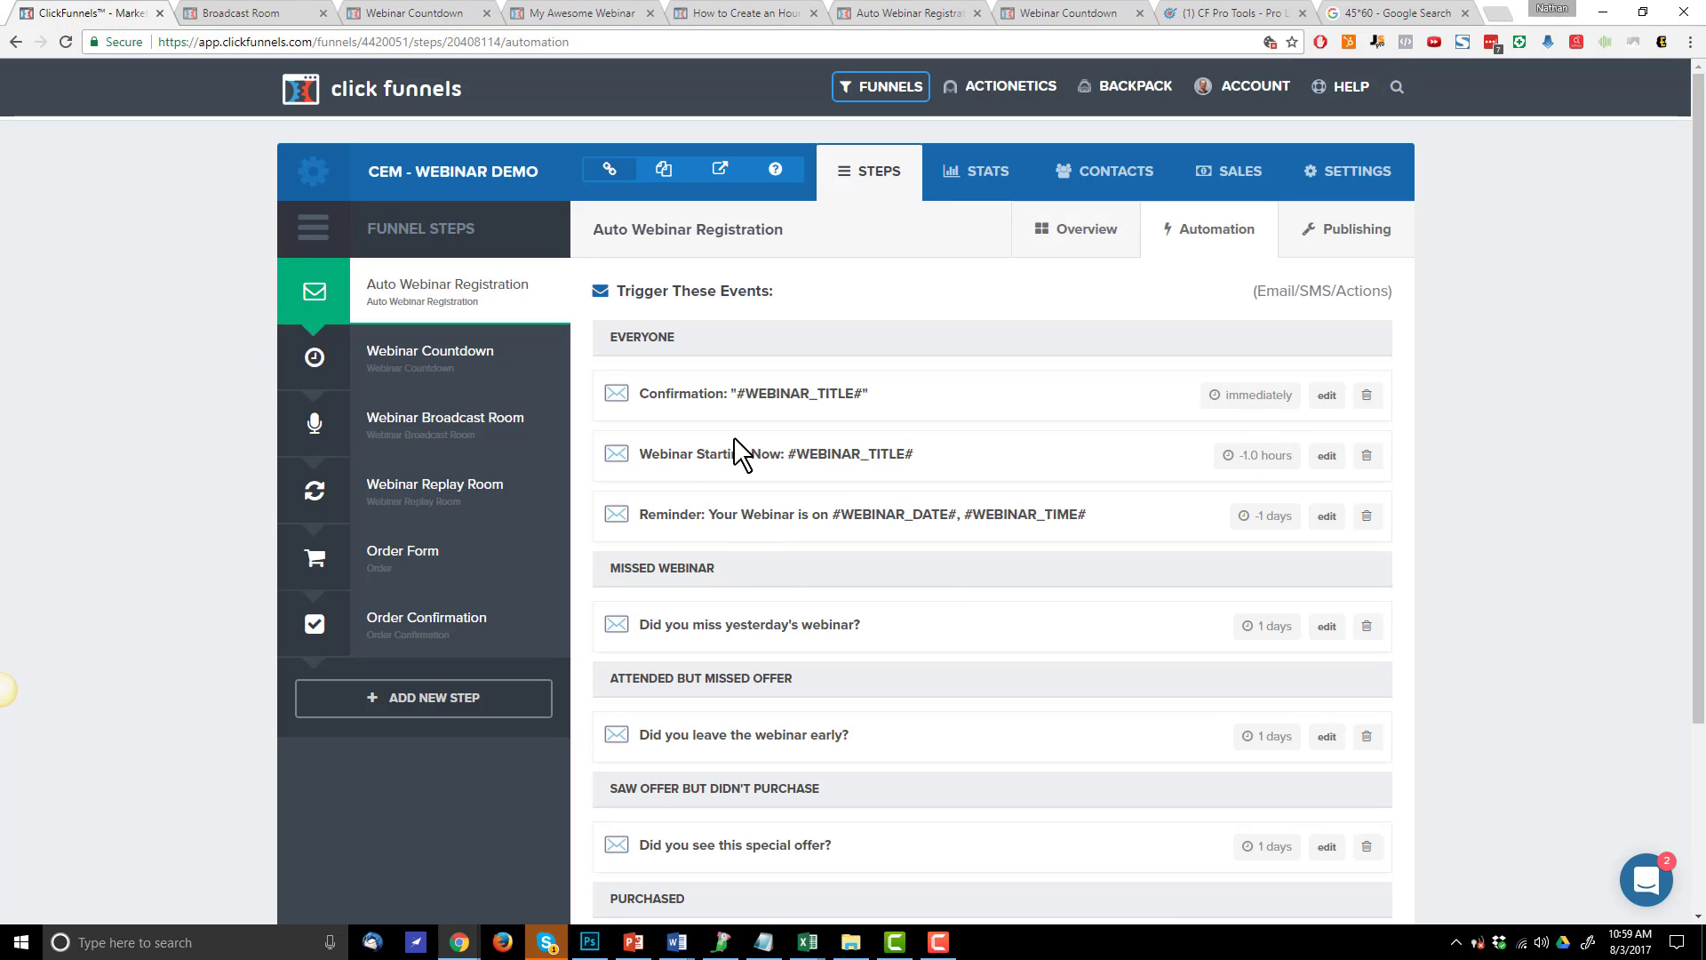
Examine the webinar date and time reminder email's timing and delay settings, and close it without changes
drag(650, 524, 784, 507)
click(1059, 522)
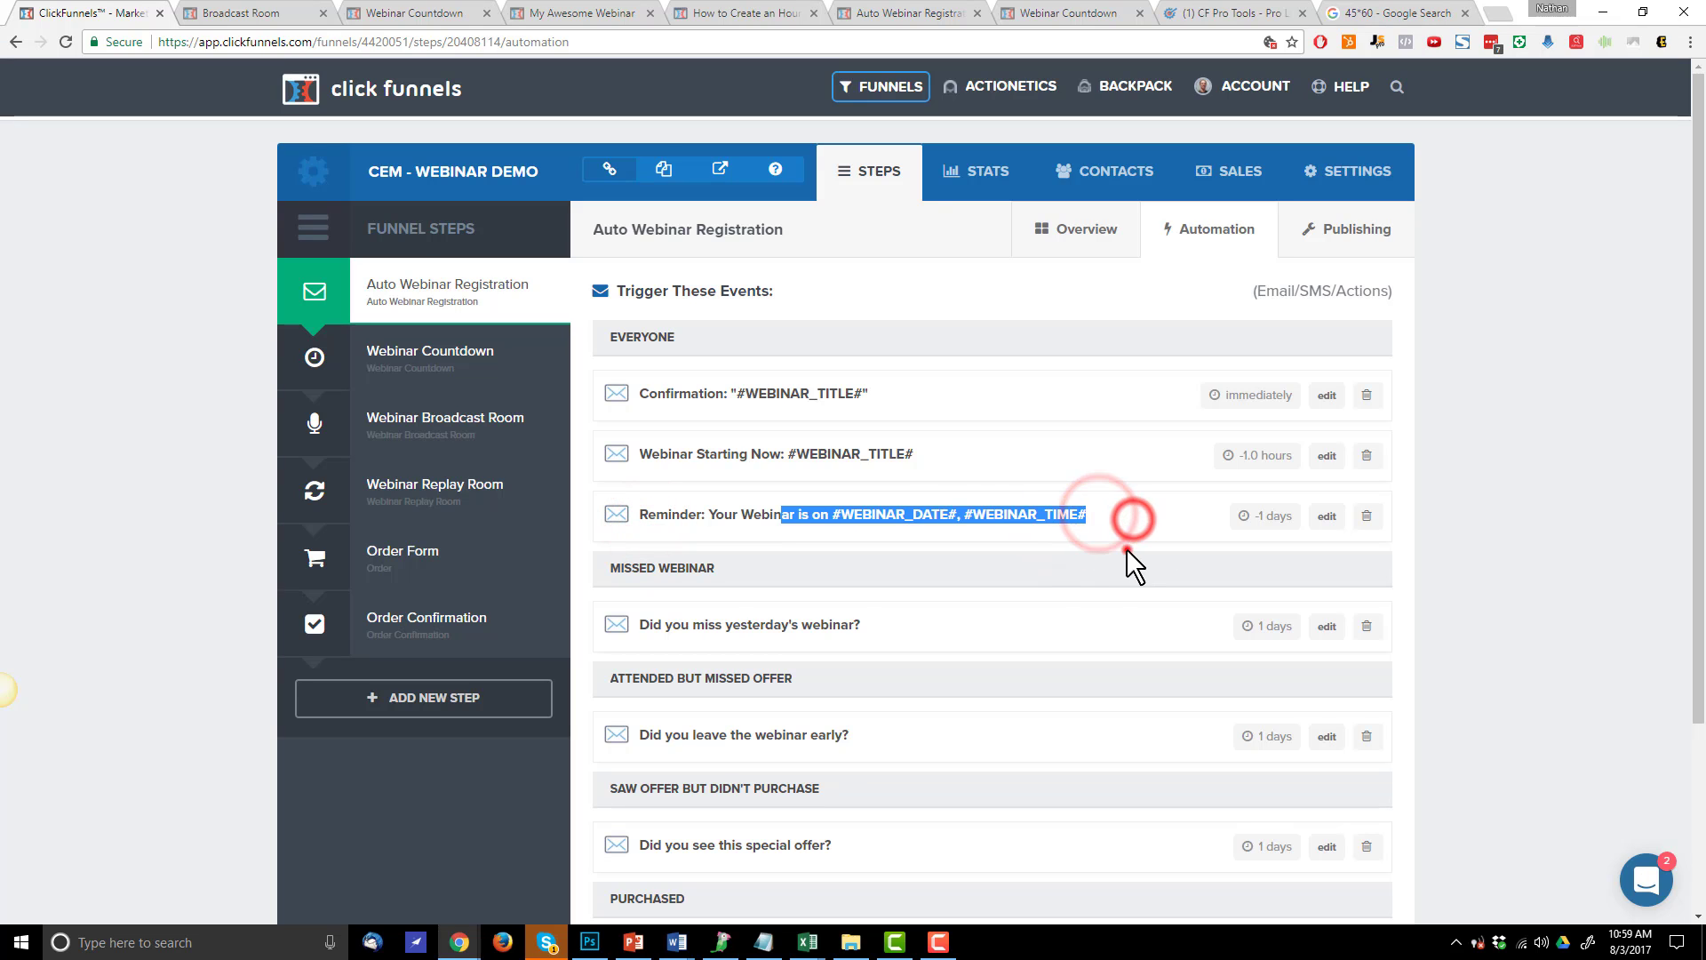
click(1126, 551)
click(1128, 515)
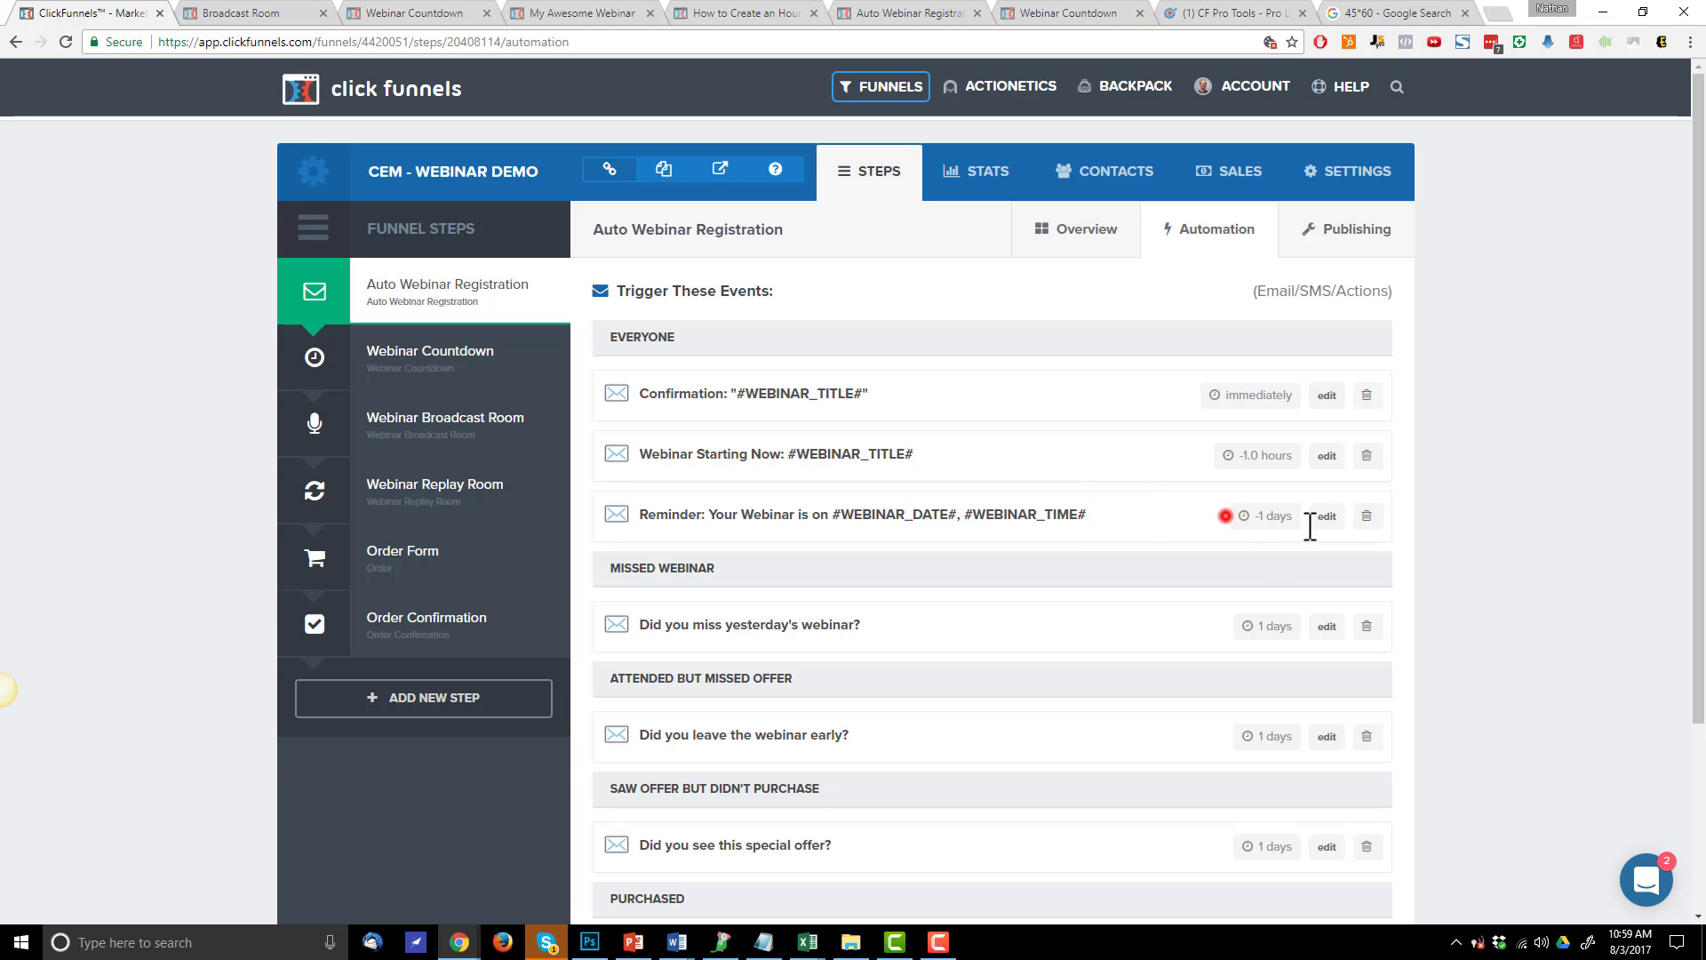
drag(1280, 517, 1238, 529)
drag(1230, 515, 1300, 514)
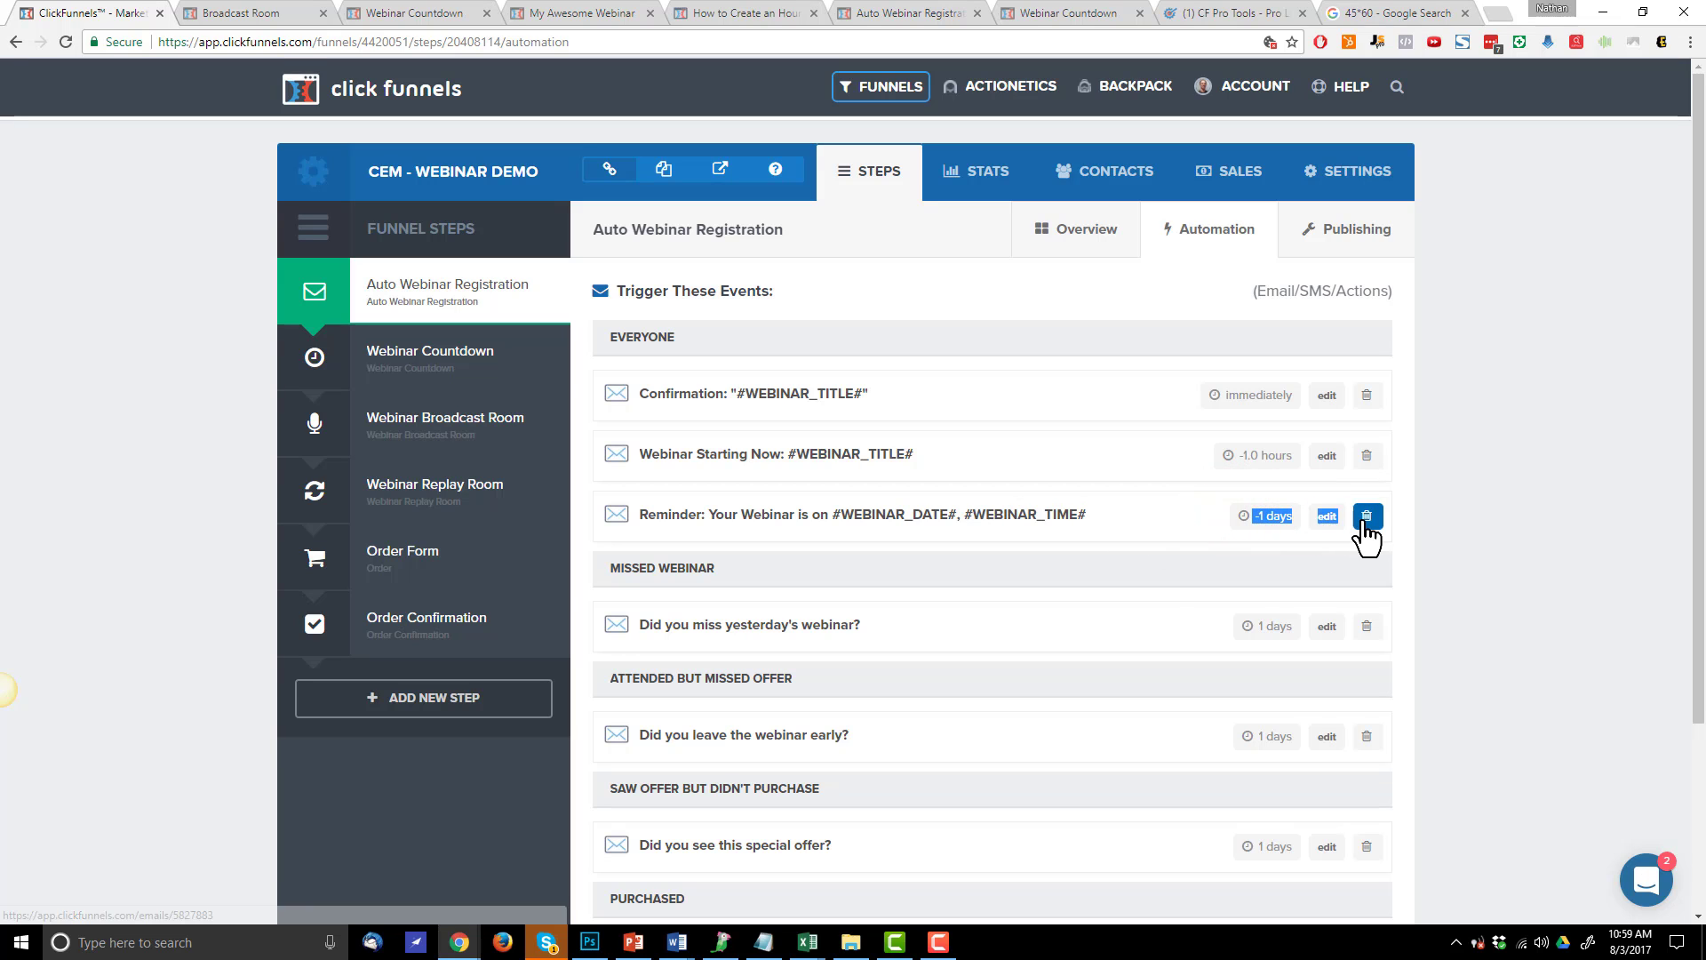
click(1327, 518)
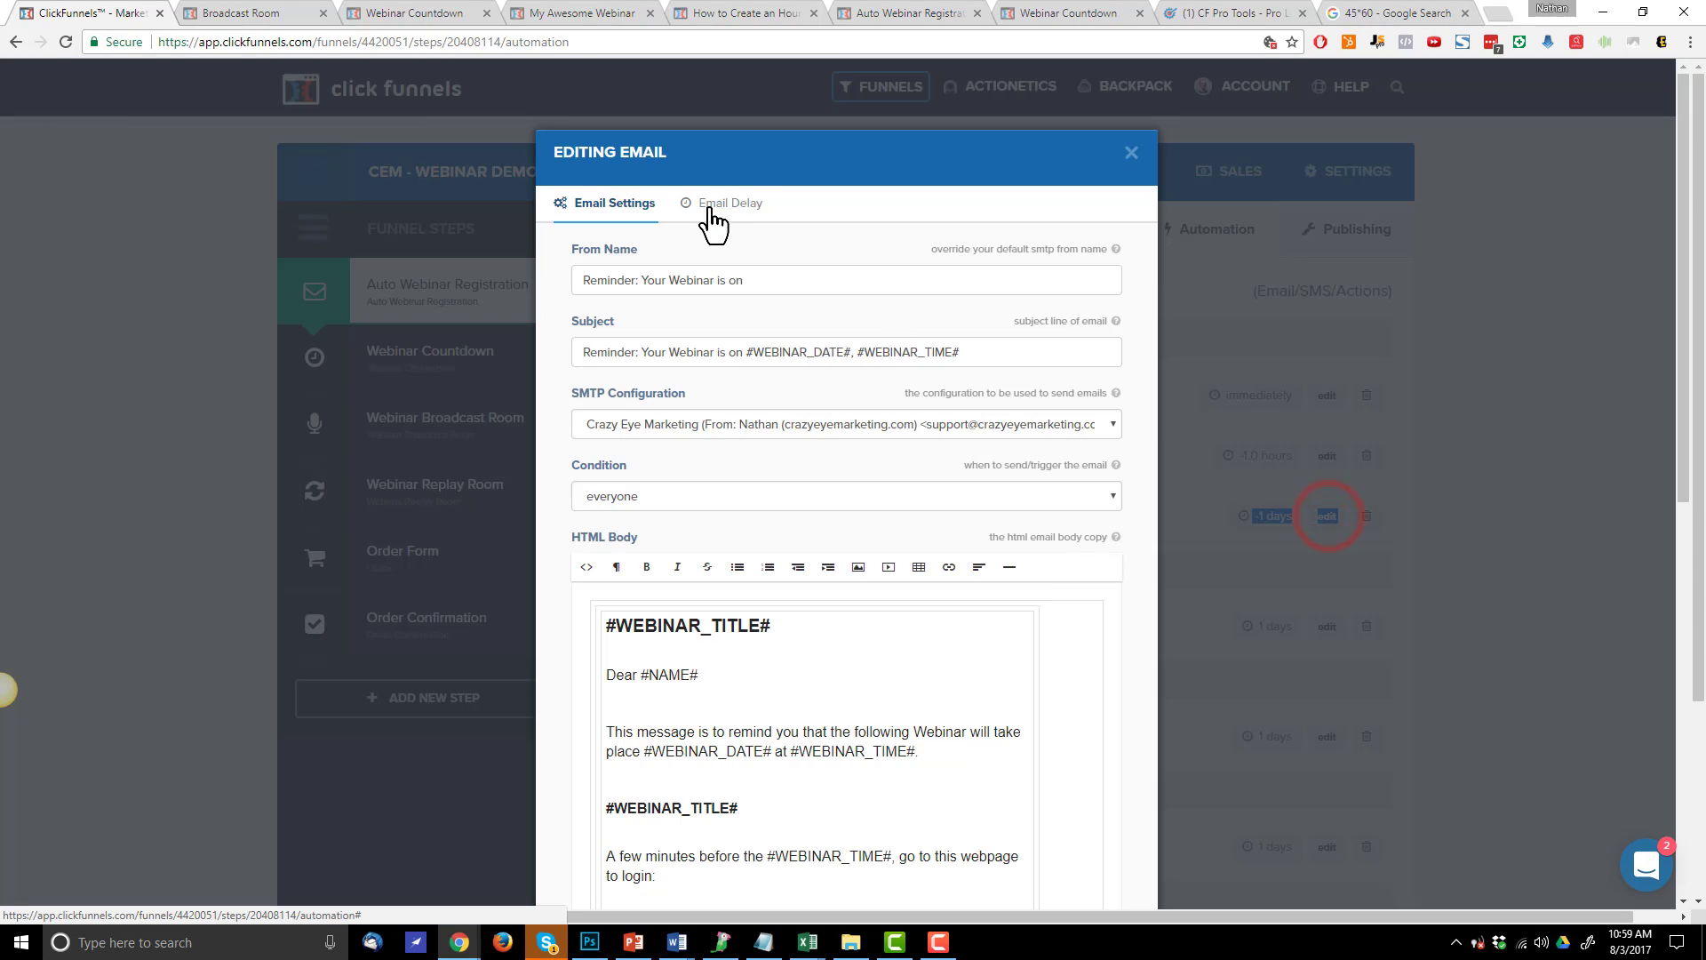
click(709, 204)
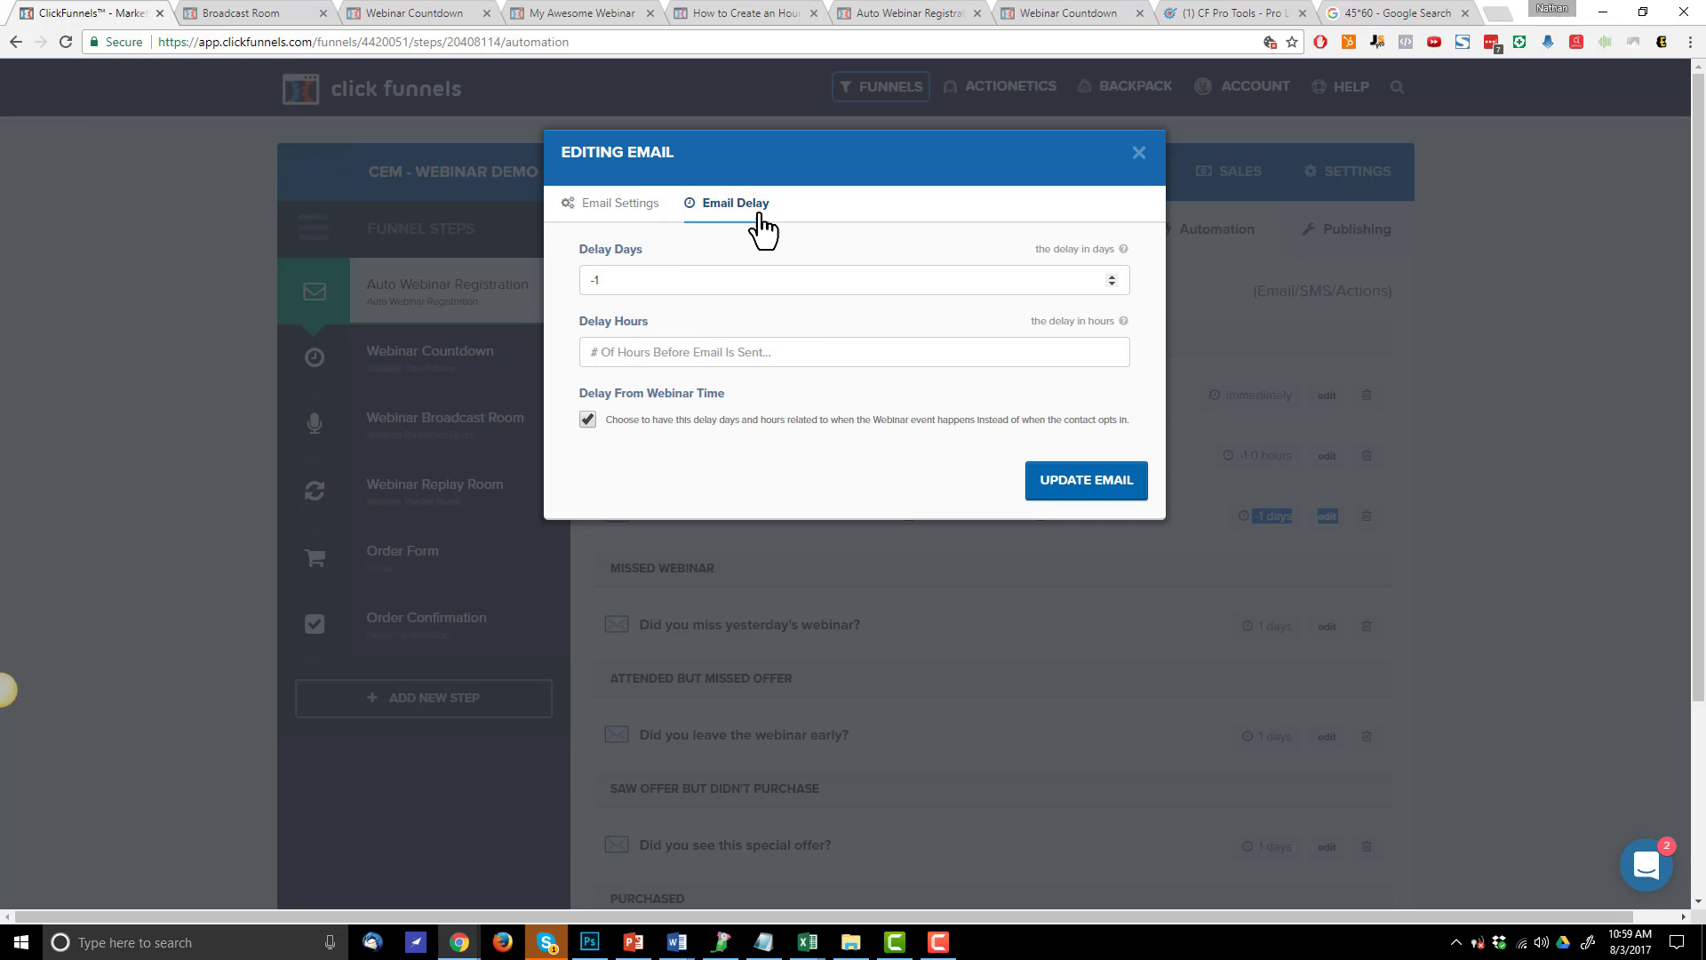
click(1138, 152)
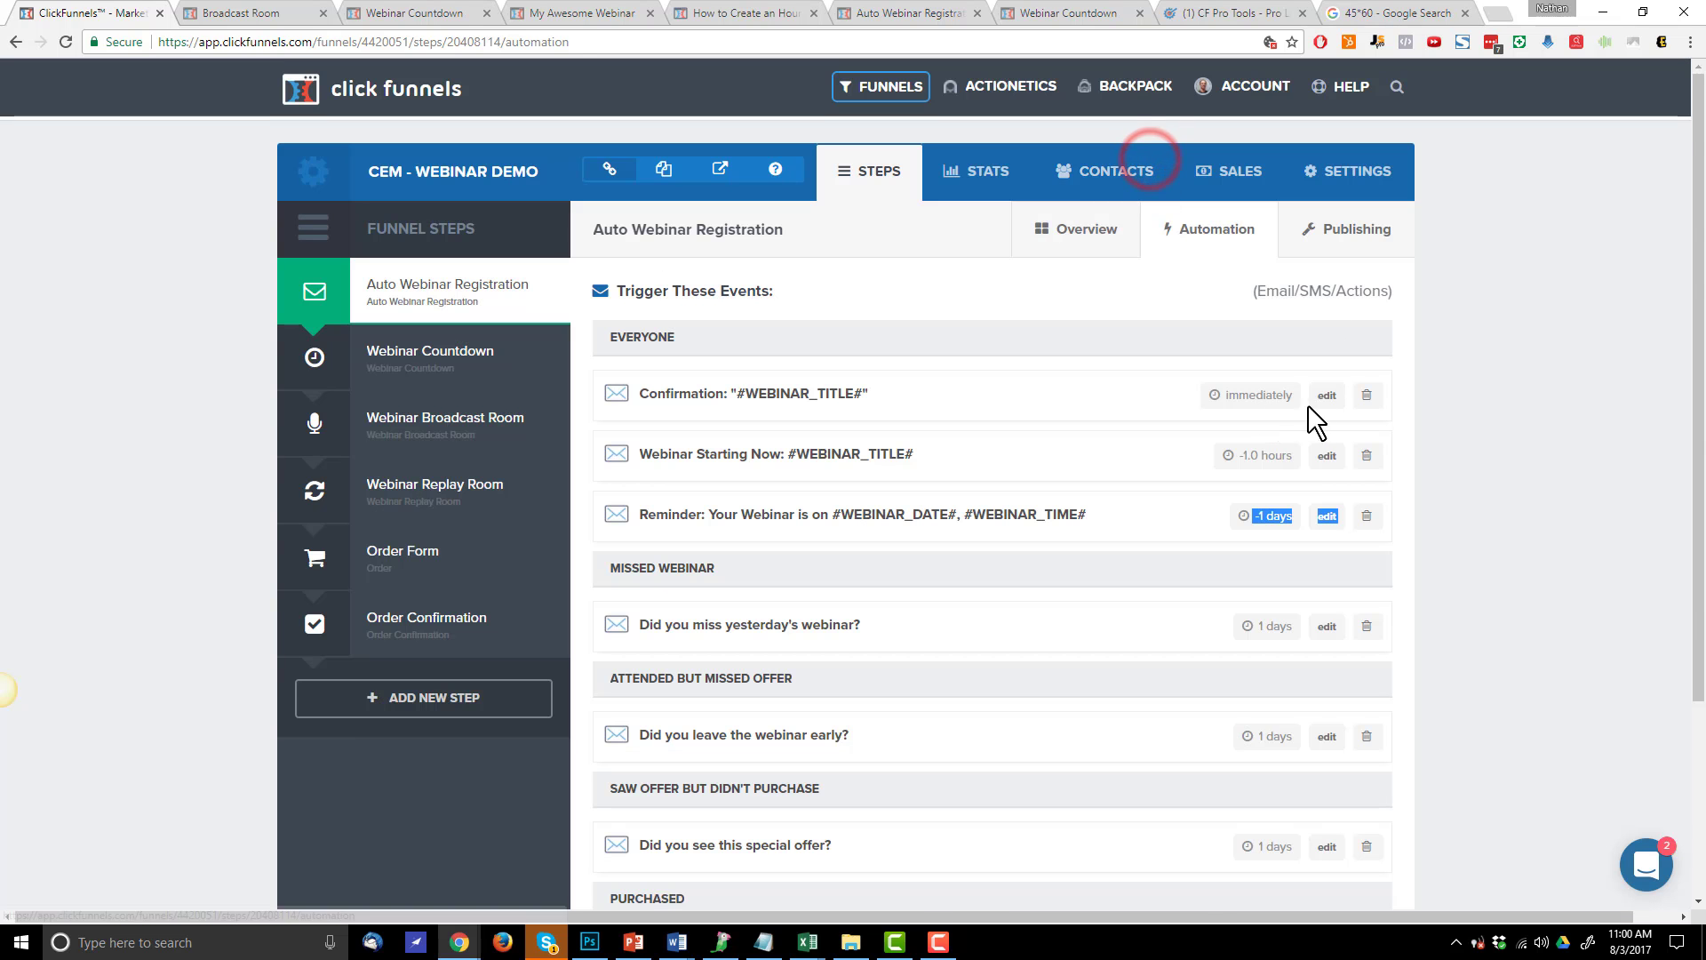
Look over the settings and body of the Webinar Starting Now email, and close it
click(1327, 456)
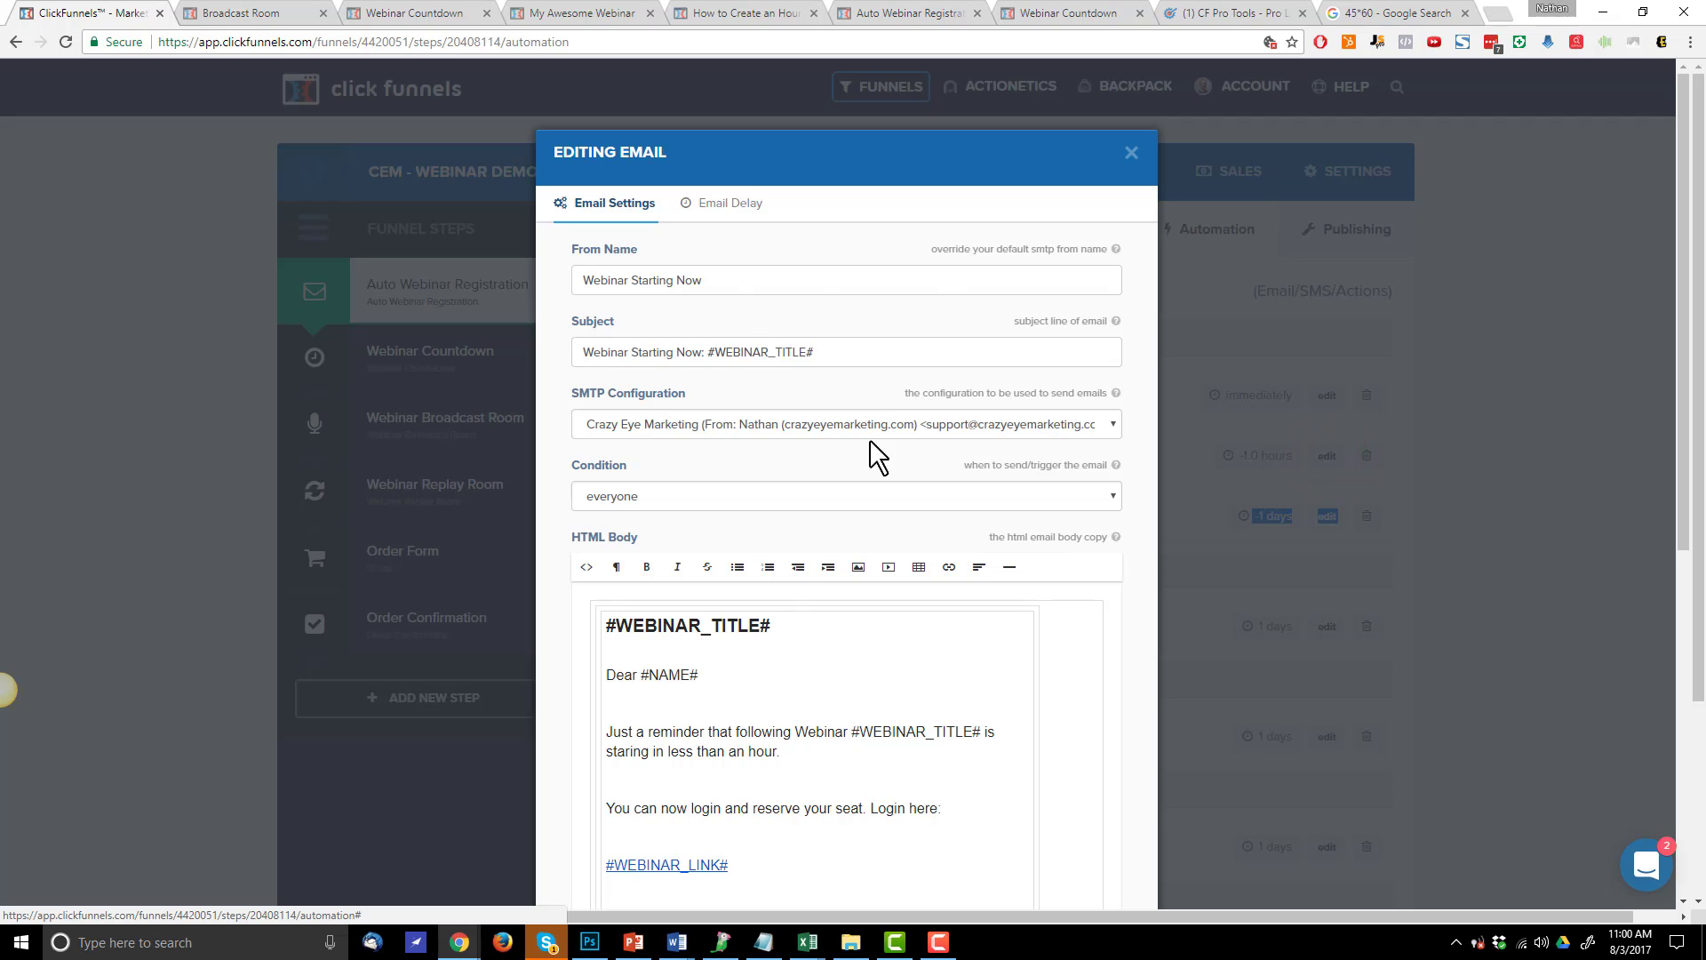
scroll(1111, 228, down, 2)
scroll(1055, 240, up, 3)
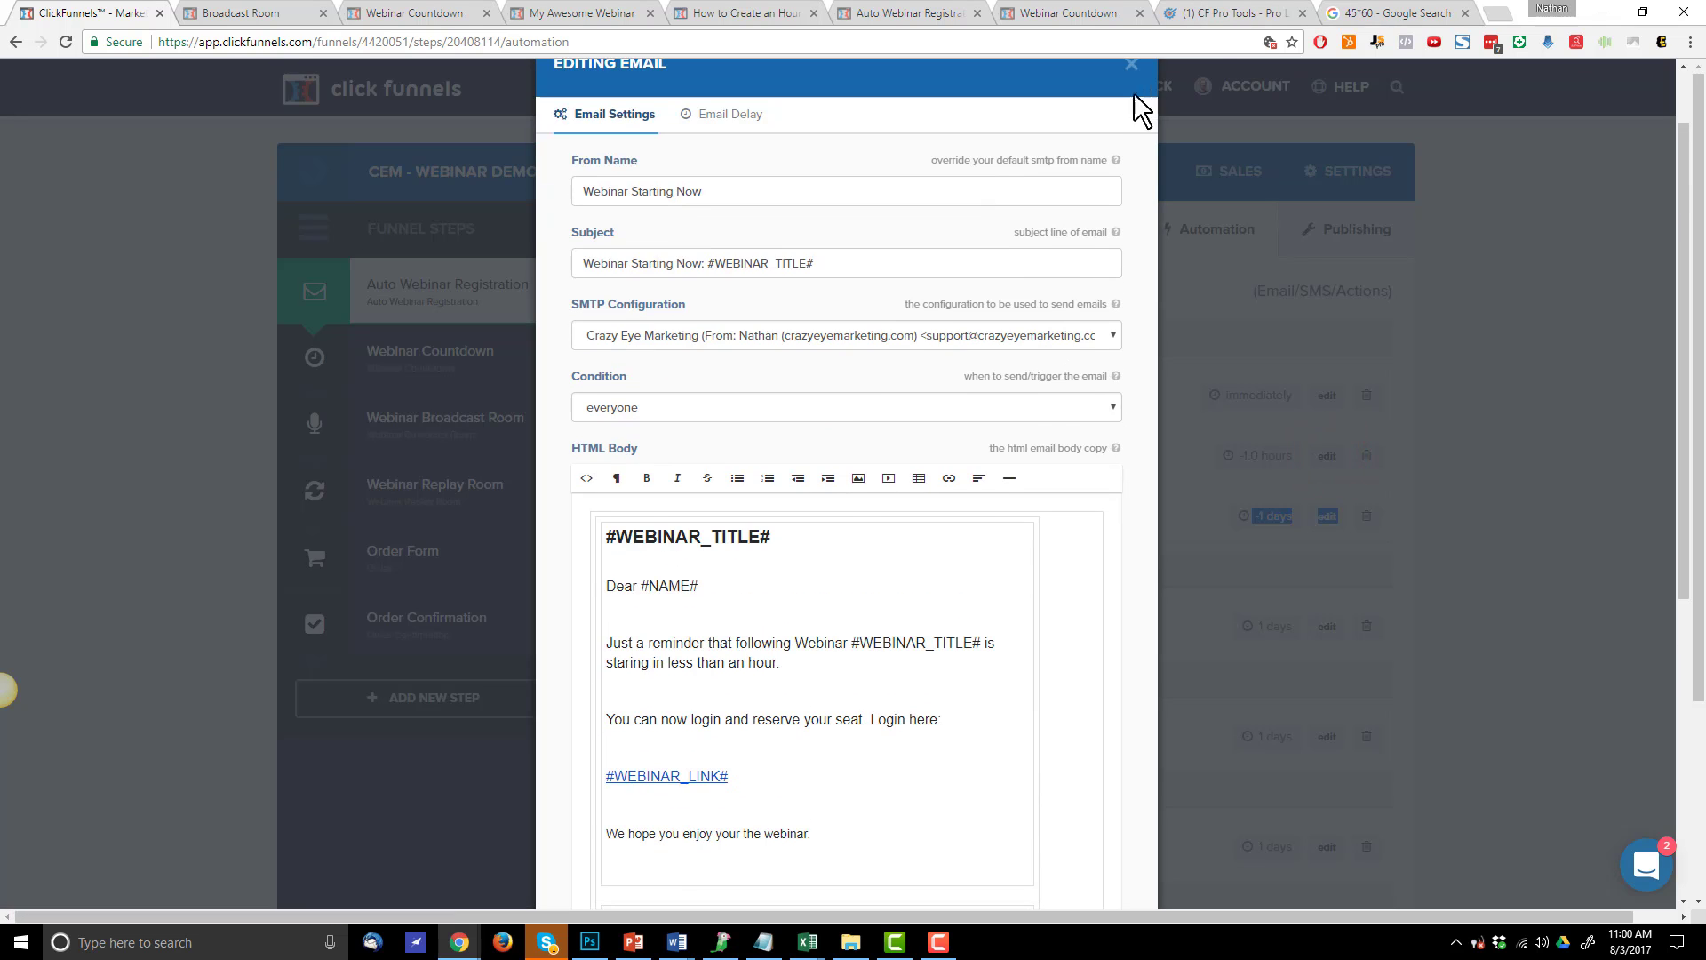
click(1135, 70)
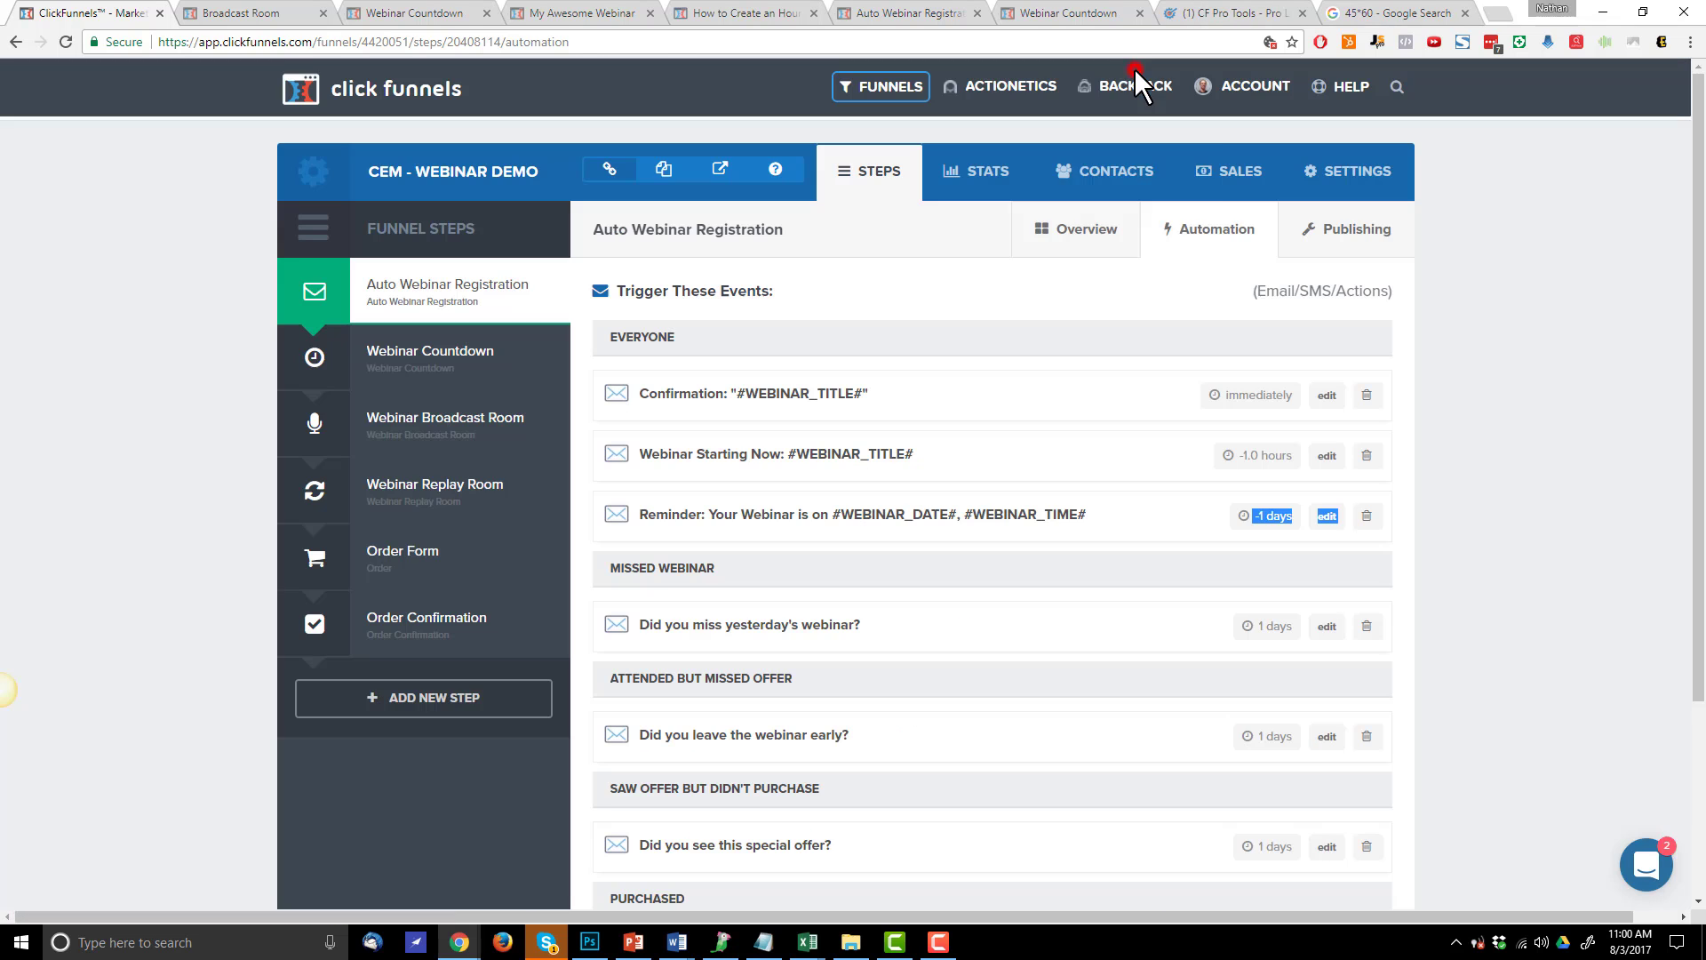
Set the Webinar Starting Now email's delay to -.25 hours relative to the webinar time and update the email
click(1326, 456)
scroll(716, 498, down, 3)
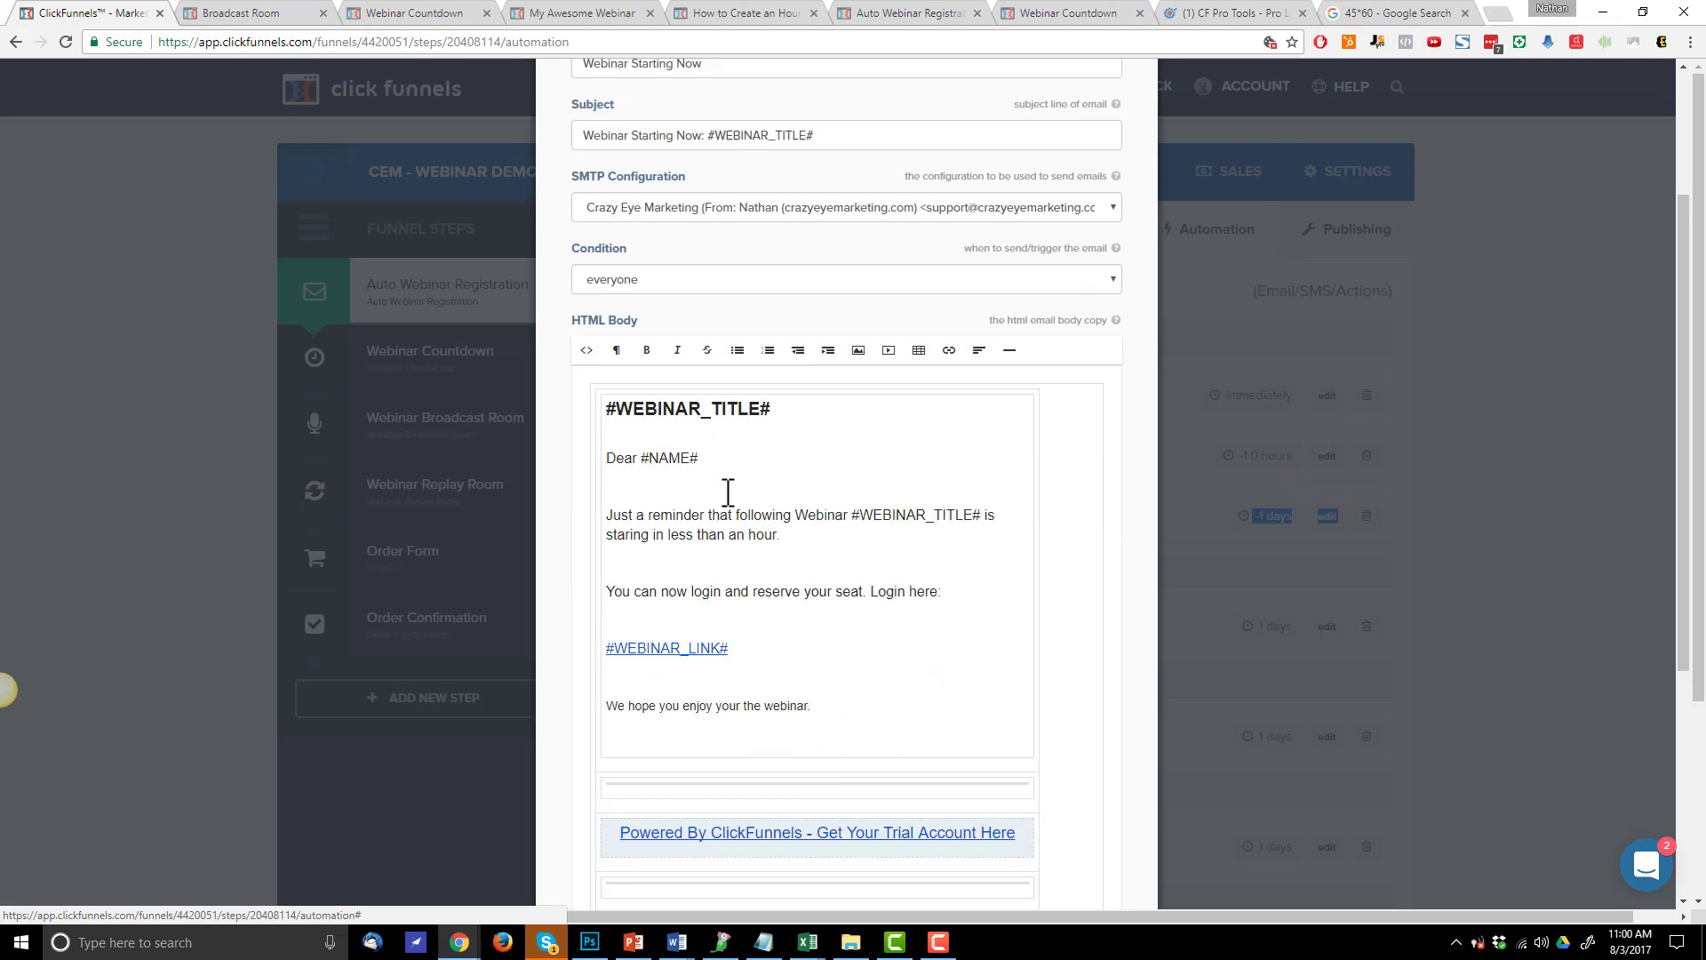
scroll(773, 533, up, 3)
scroll(676, 445, down, 2)
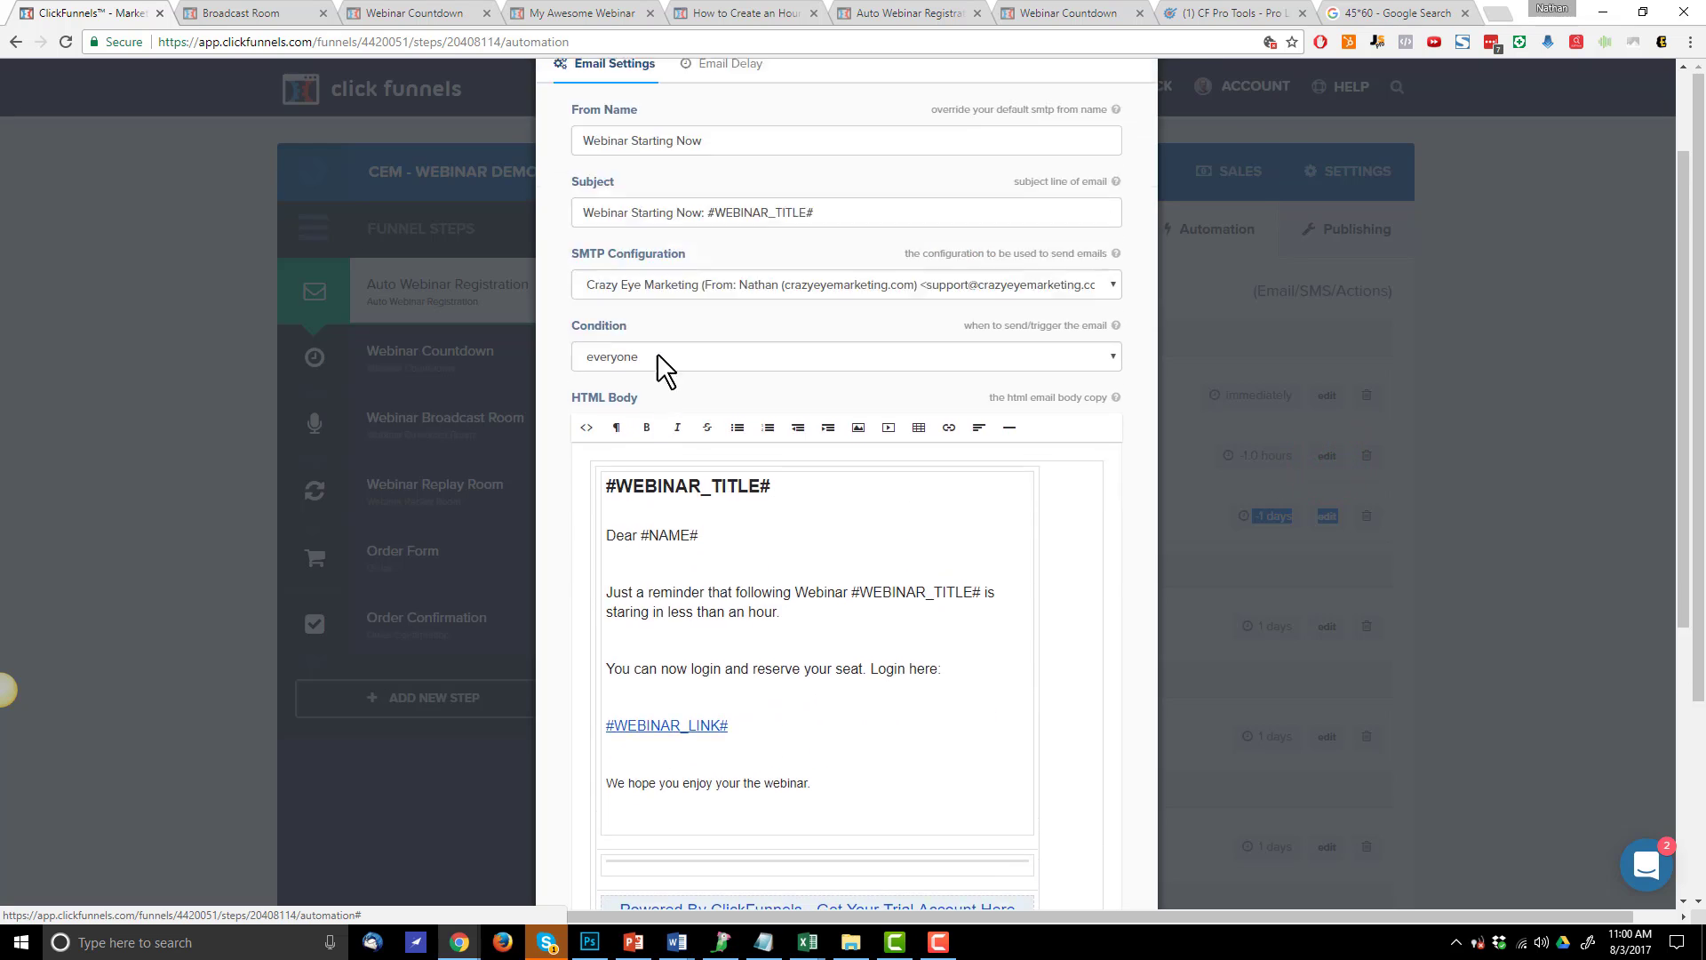
scroll(693, 285, up, 2)
click(724, 203)
double_click(648, 352)
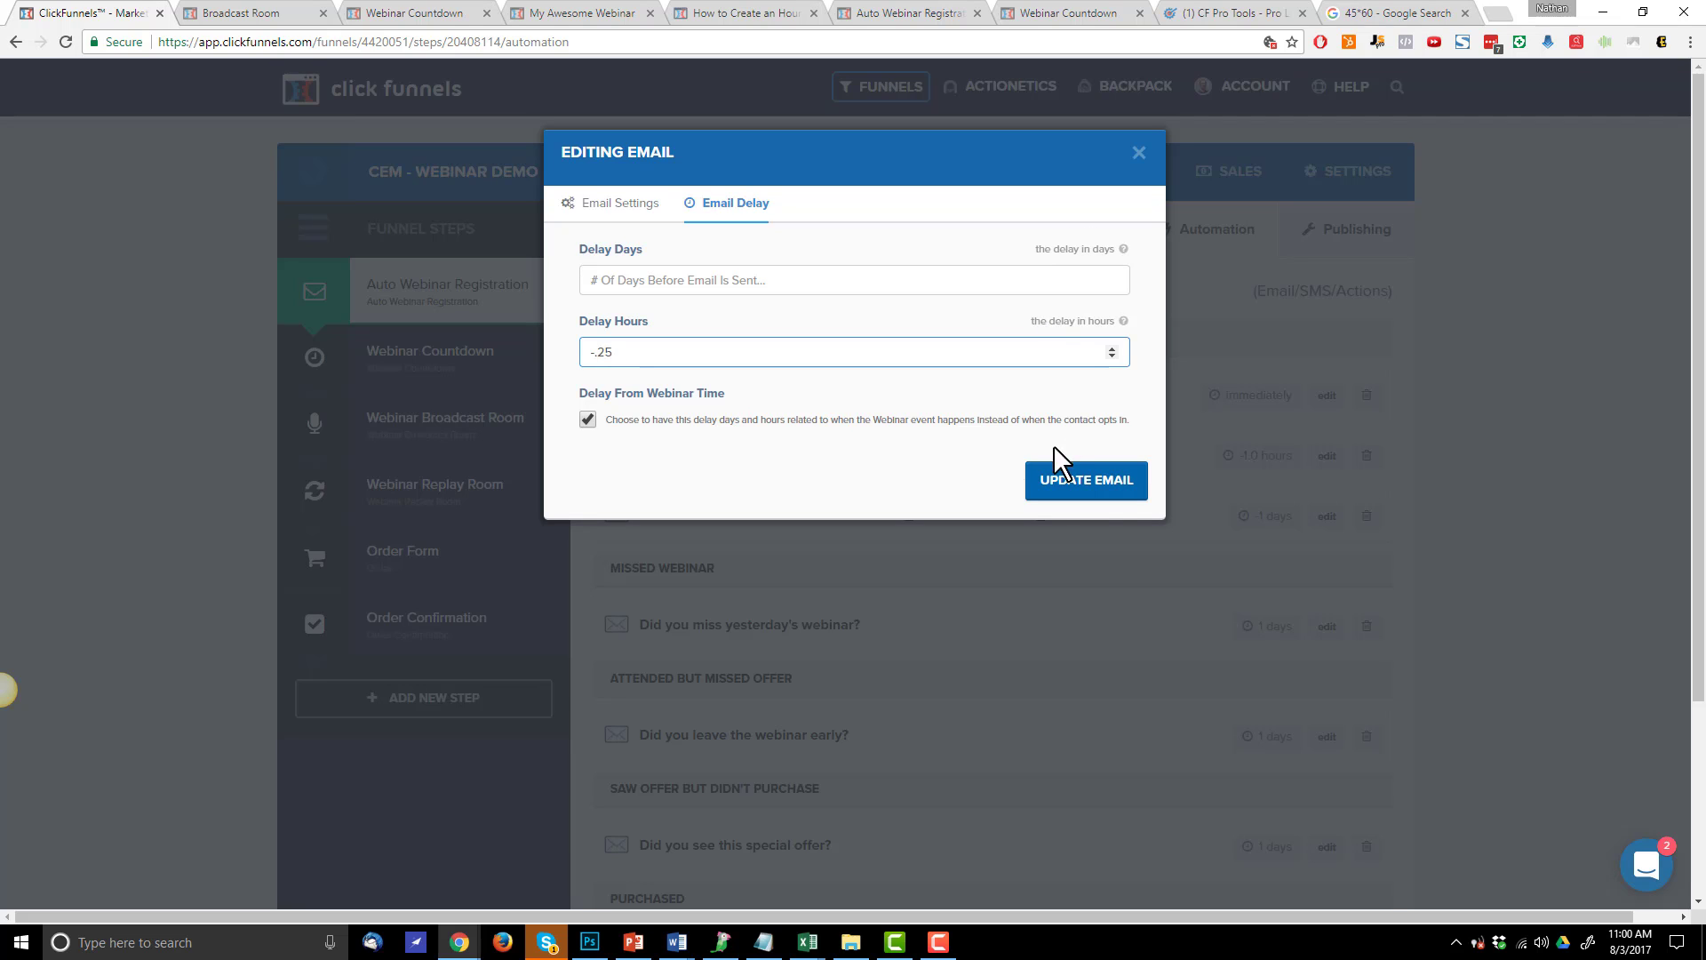
click(1106, 484)
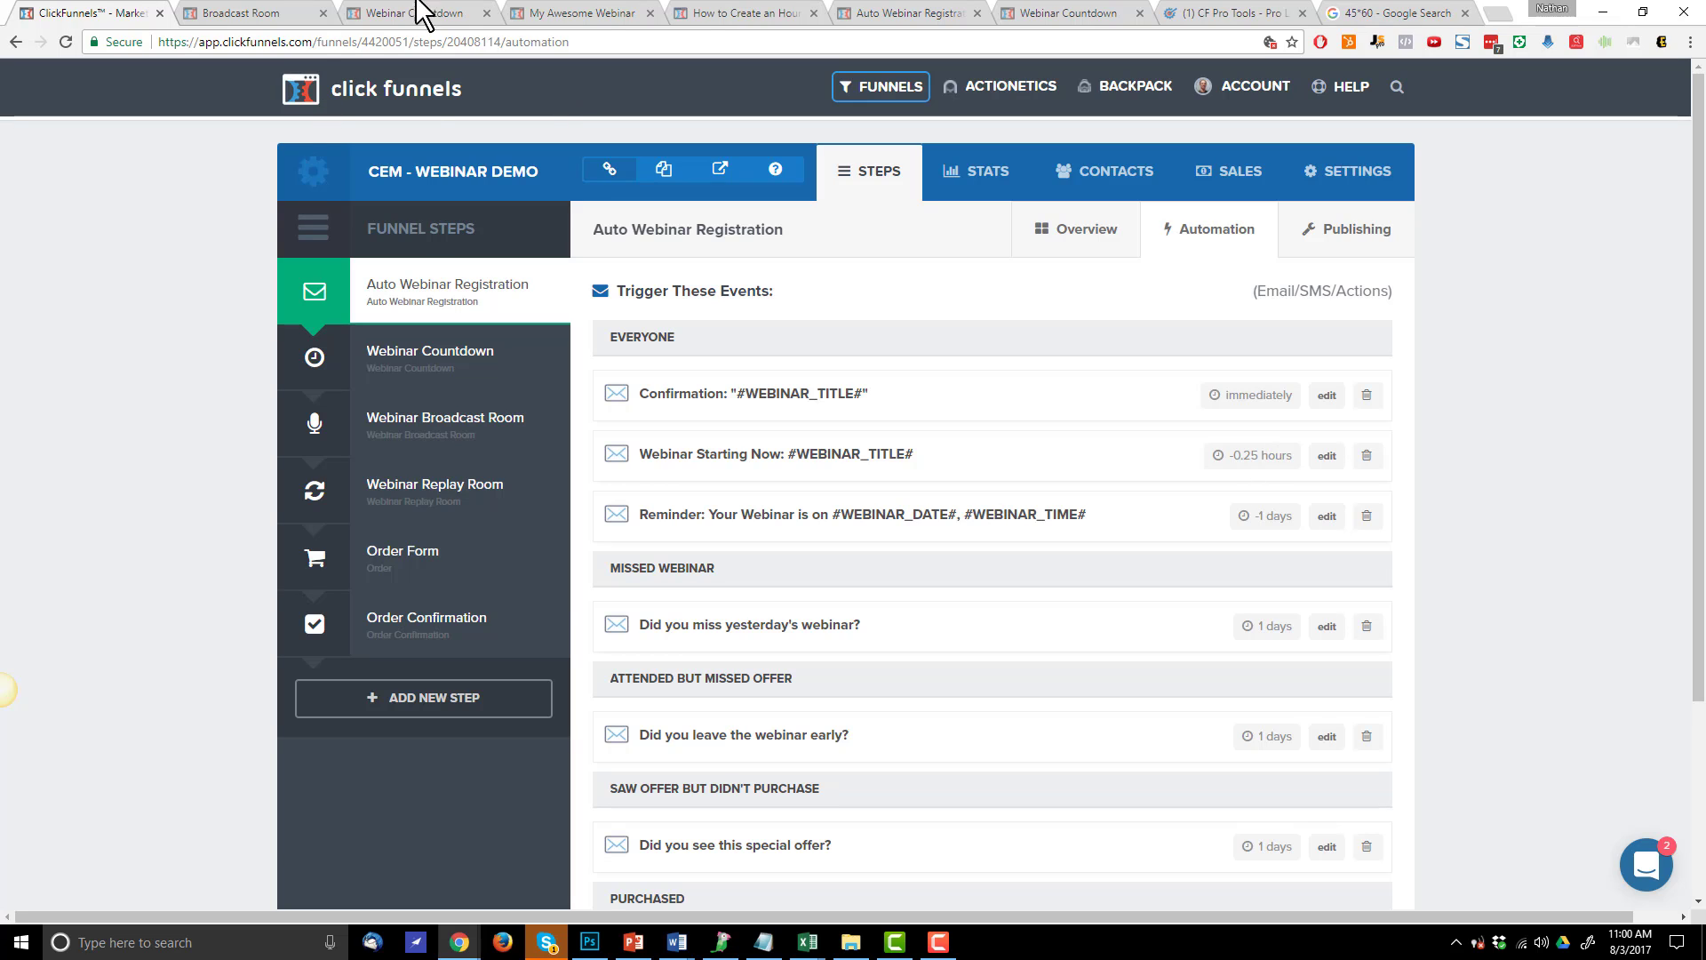
Check the hourly webclass help article and return to the funnel's automation settings
click(869, 12)
click(723, 13)
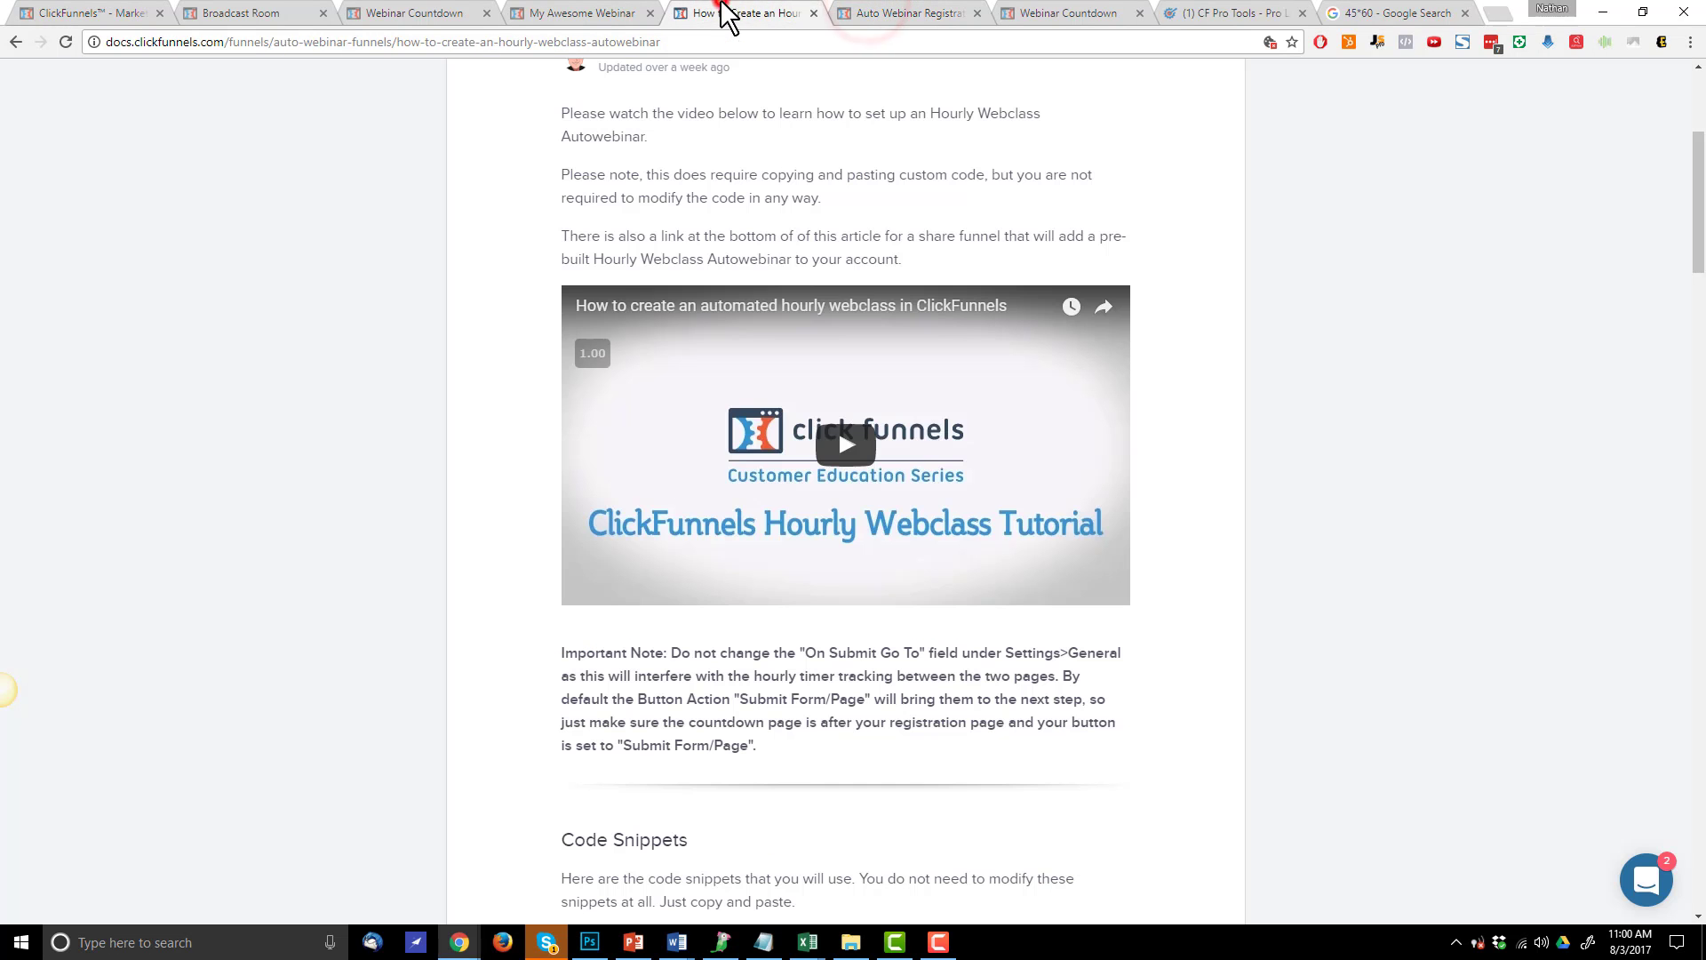
click(96, 12)
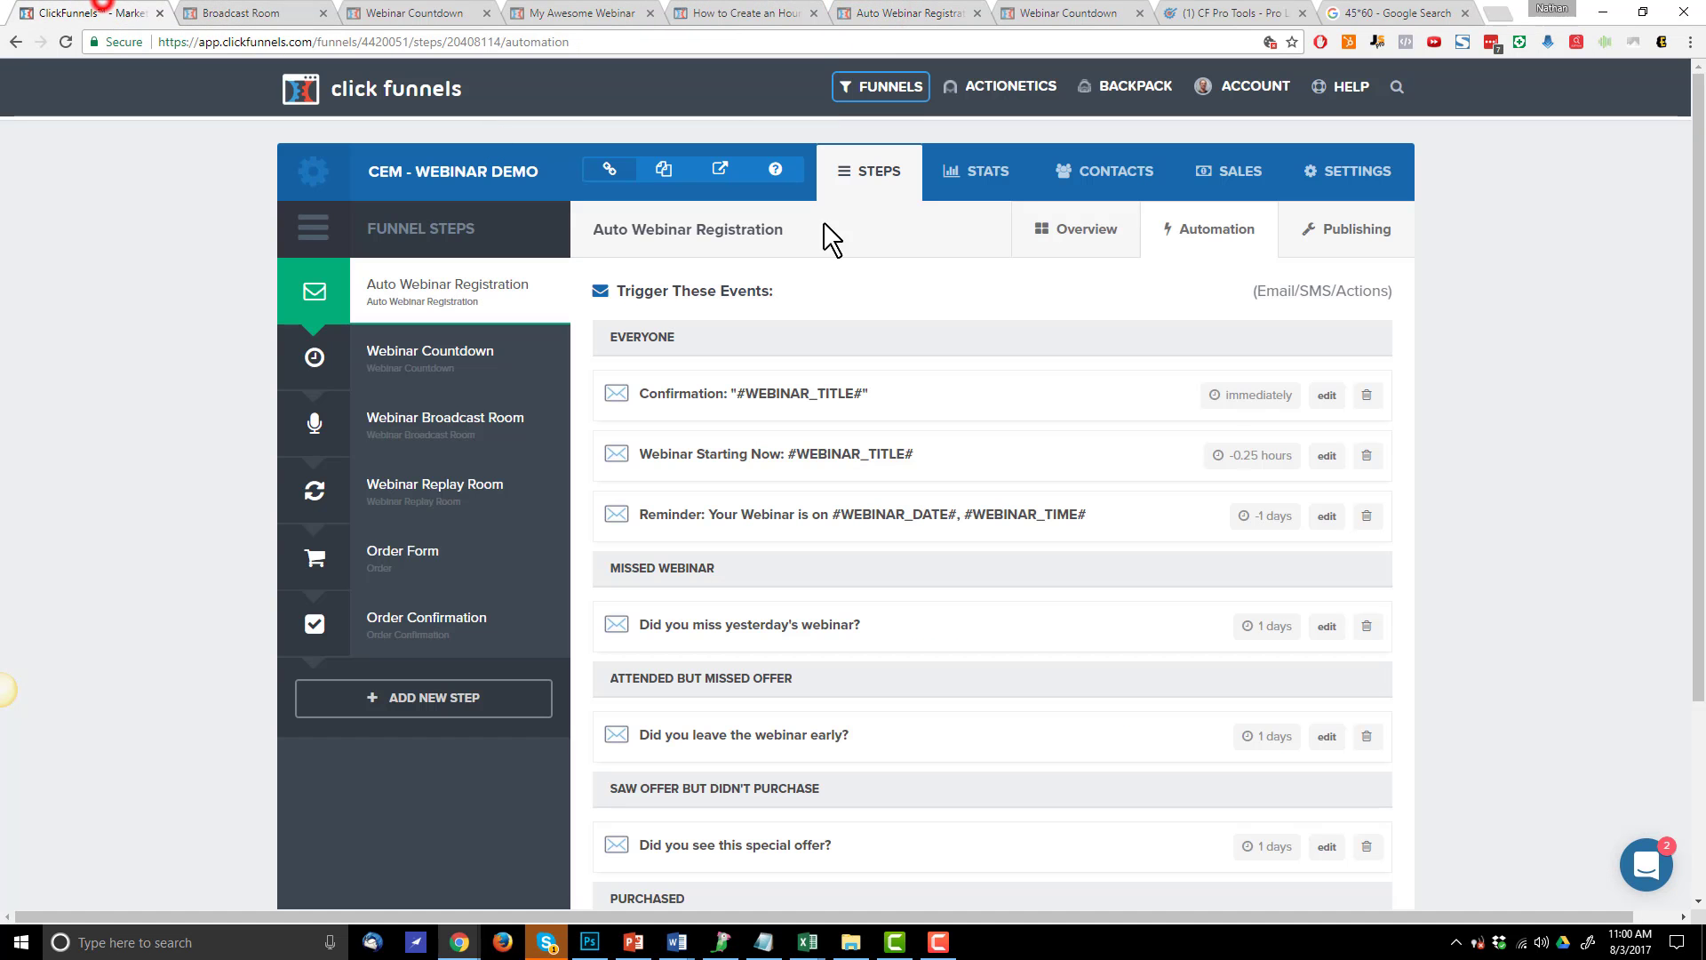
Delete the webinar date and time reminder email from the Everyone group and confirm the deletion
click(1240, 458)
click(1368, 517)
click(925, 142)
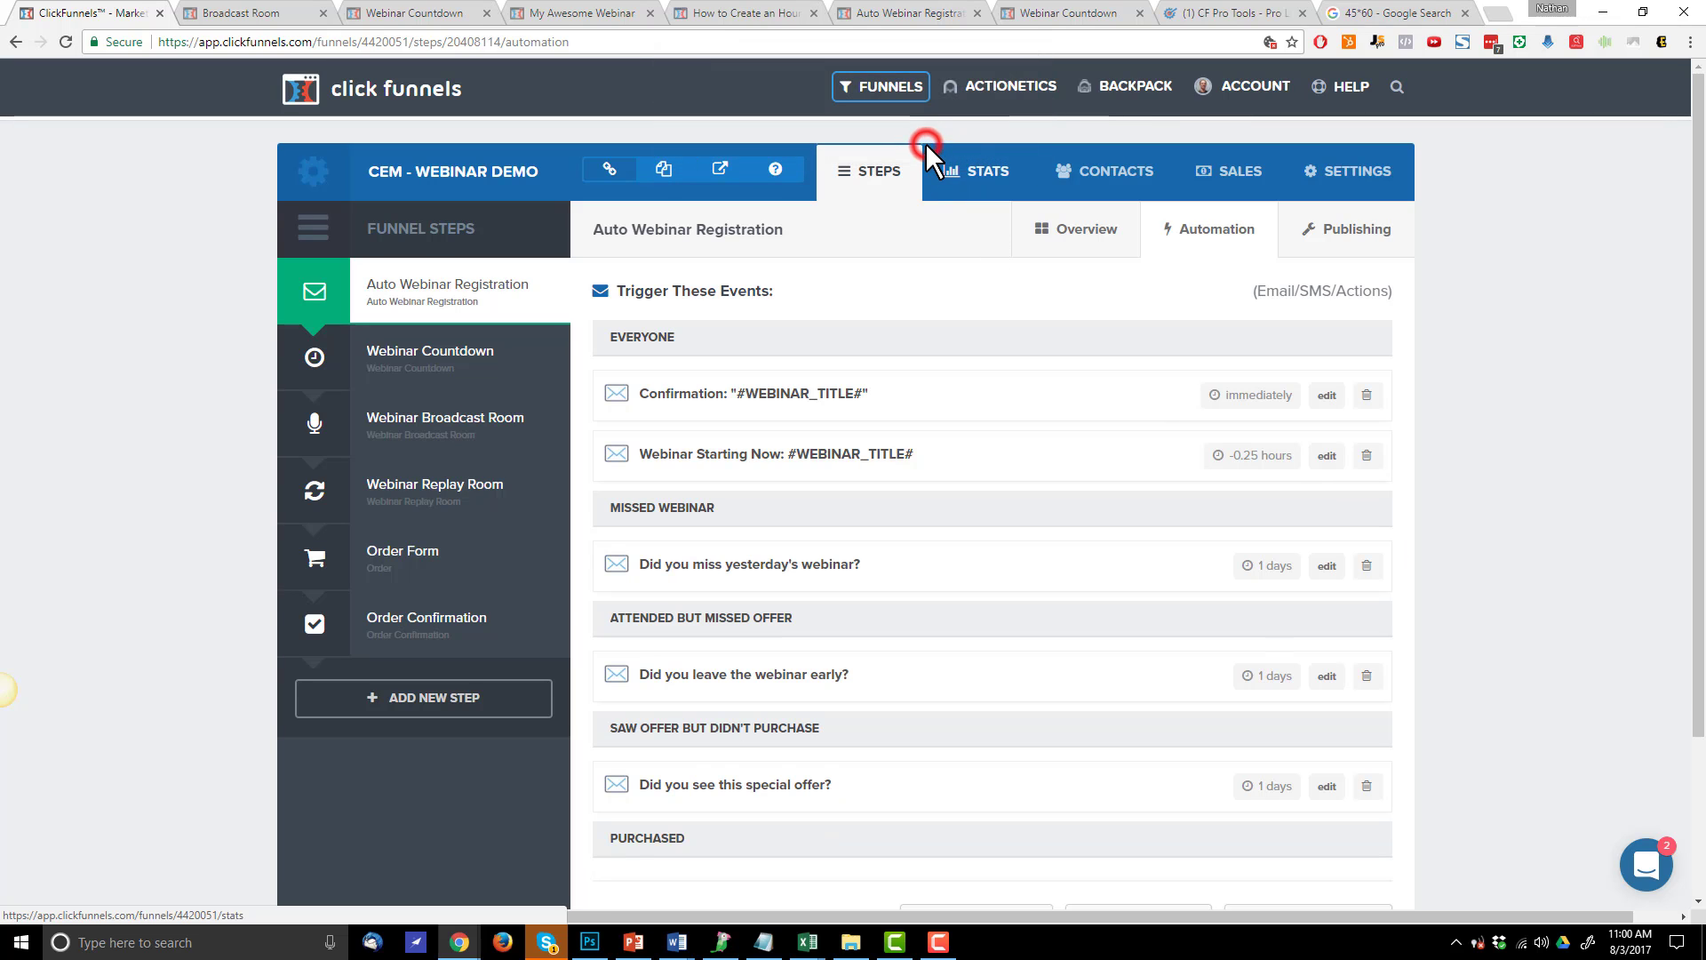
Review the Missed Webinar condition and its follow-up email in the trigger events
scroll(1056, 518, down, 1)
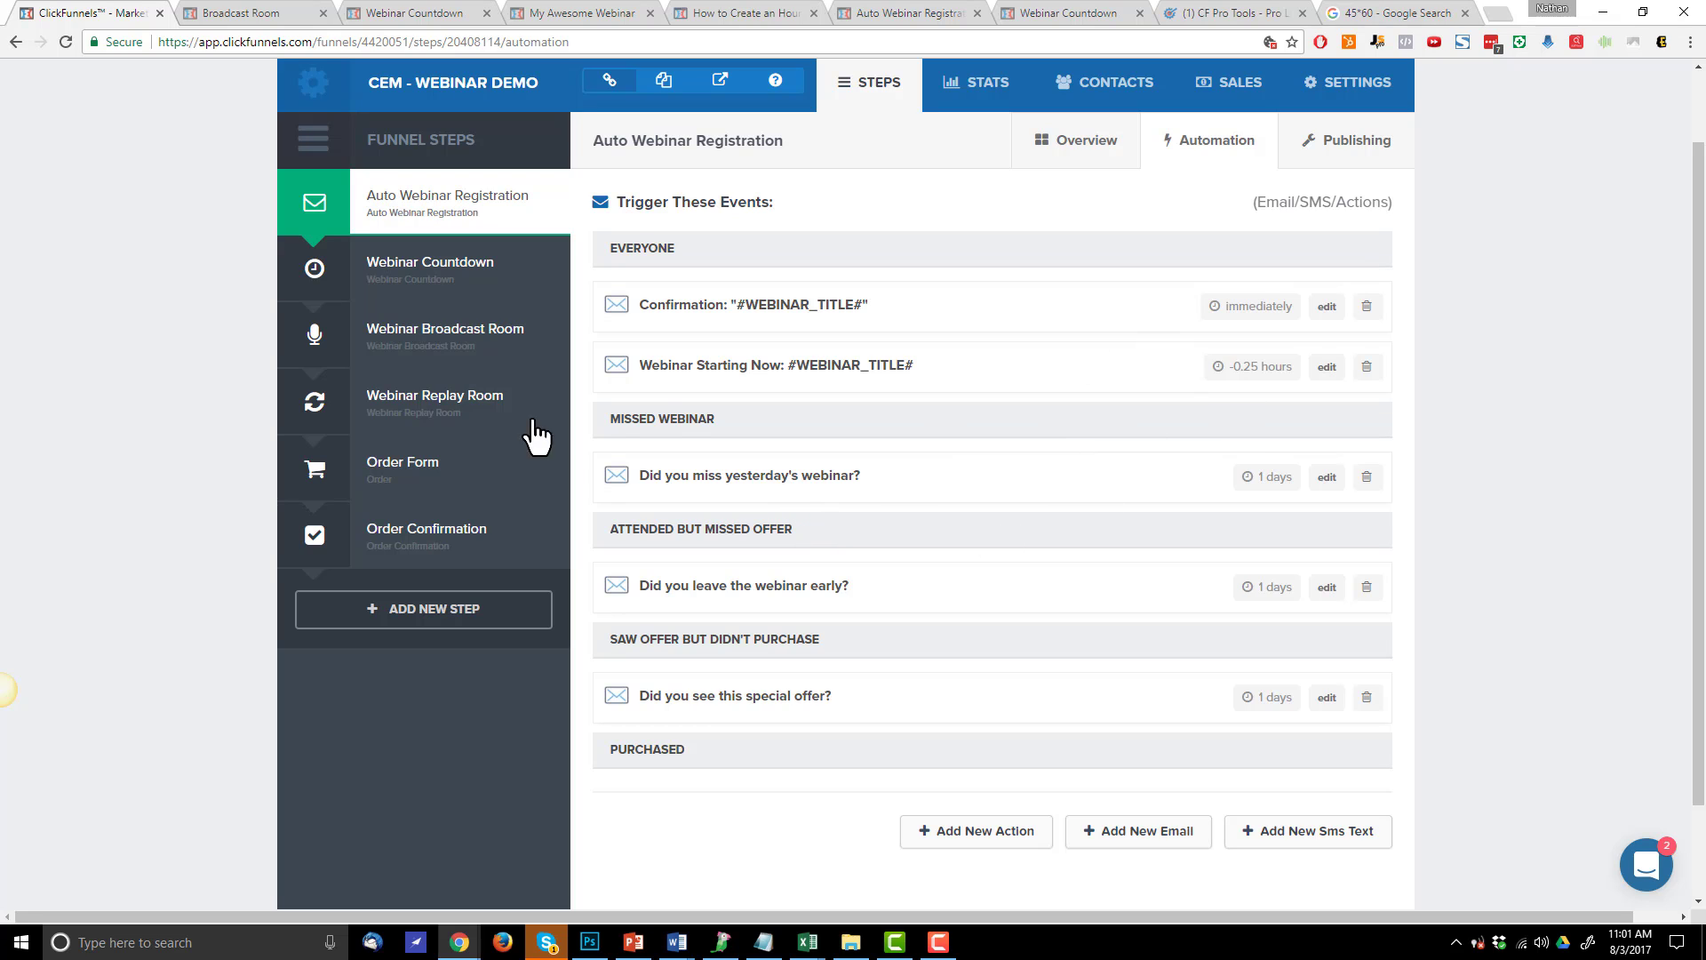
drag(610, 421, 753, 414)
click(754, 414)
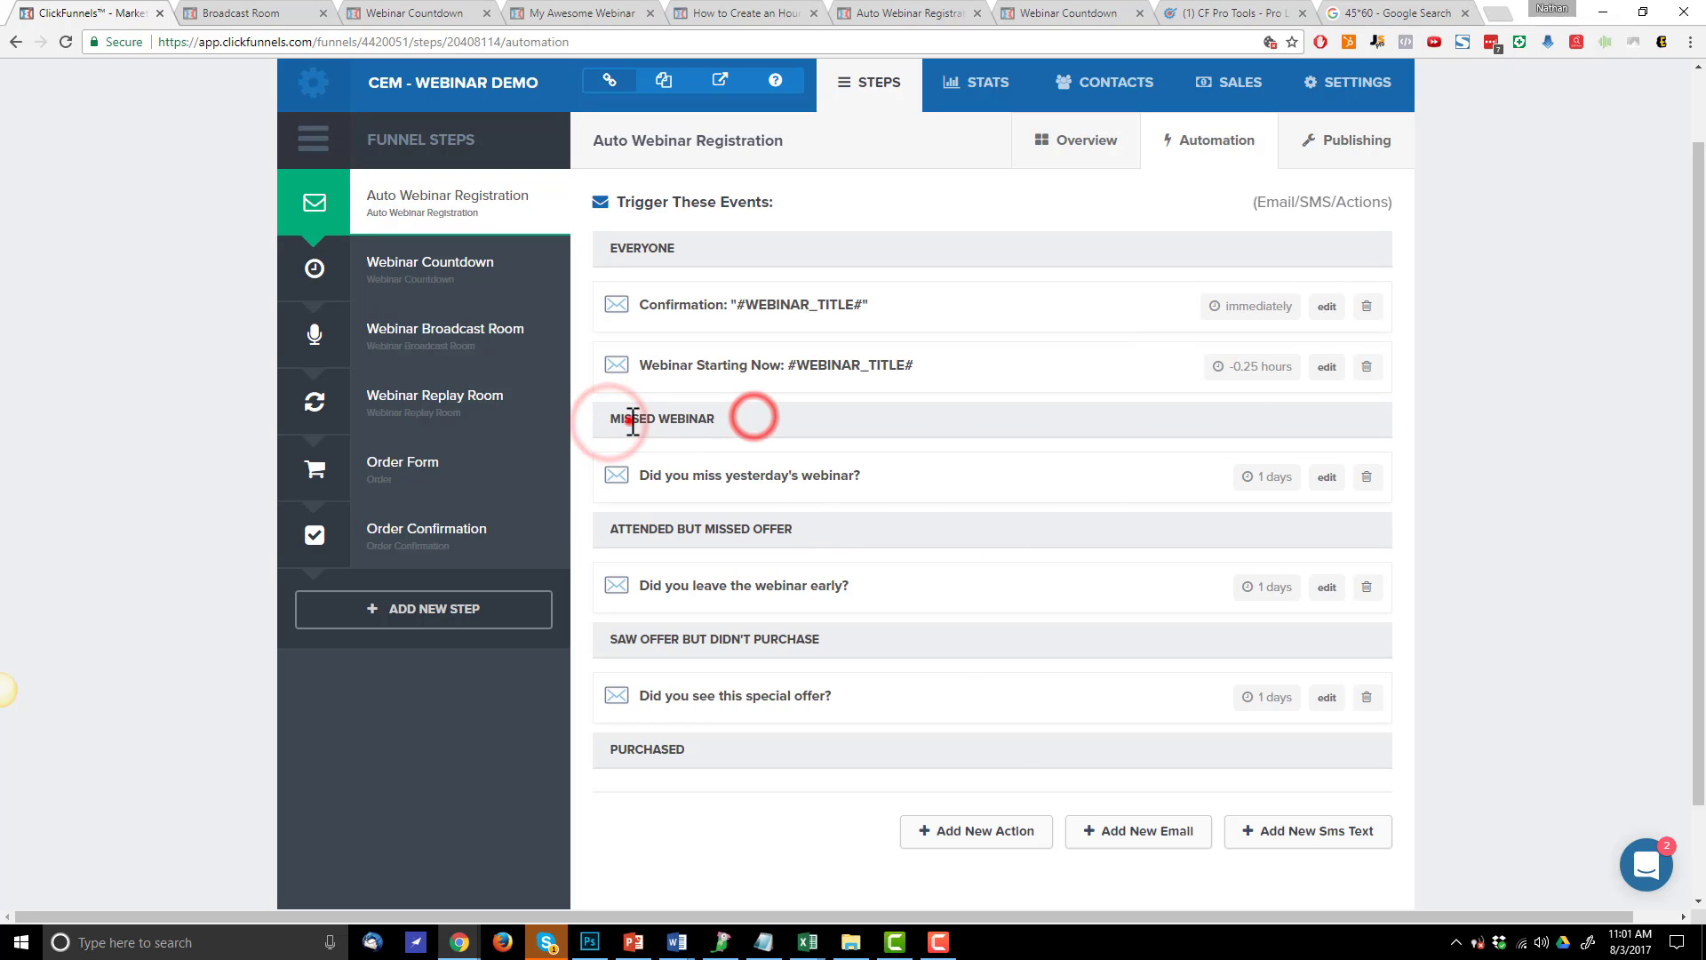
click(629, 420)
drag(613, 417, 771, 421)
click(770, 419)
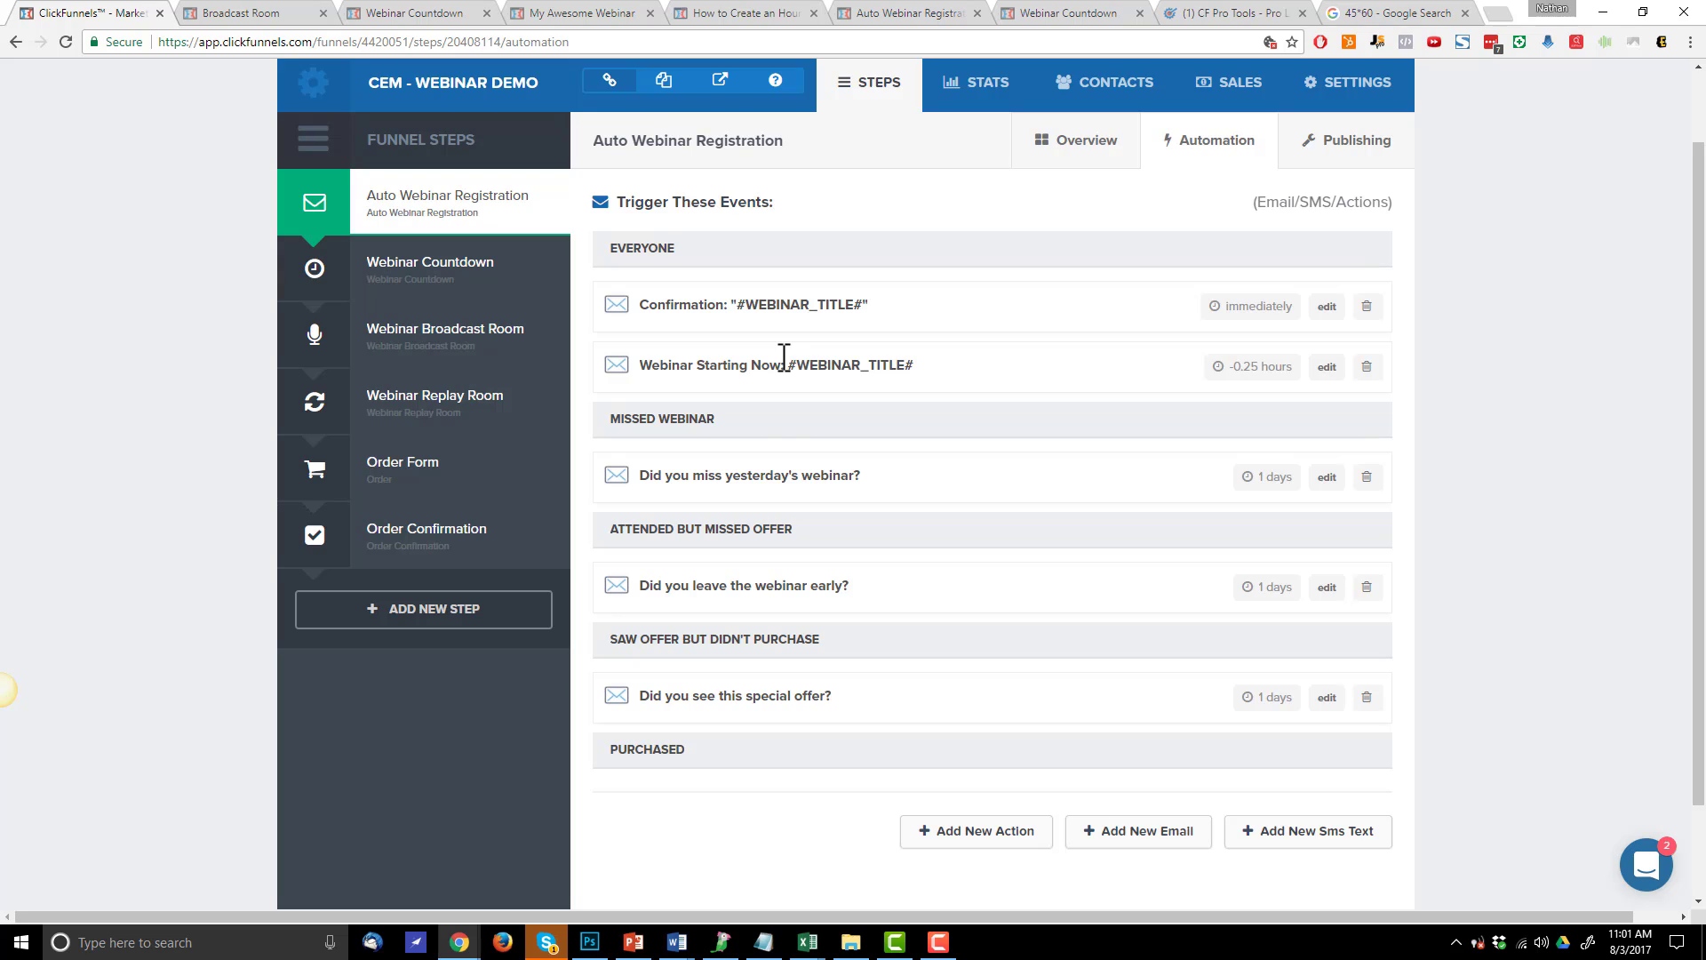
drag(728, 480, 1009, 490)
click(1009, 485)
click(867, 533)
Review the Attended But Missed Offer, Saw Offer But Didn't Purchase and Purchased conditions with their follow-up emails
scroll(850, 457, down, 2)
drag(827, 440, 611, 440)
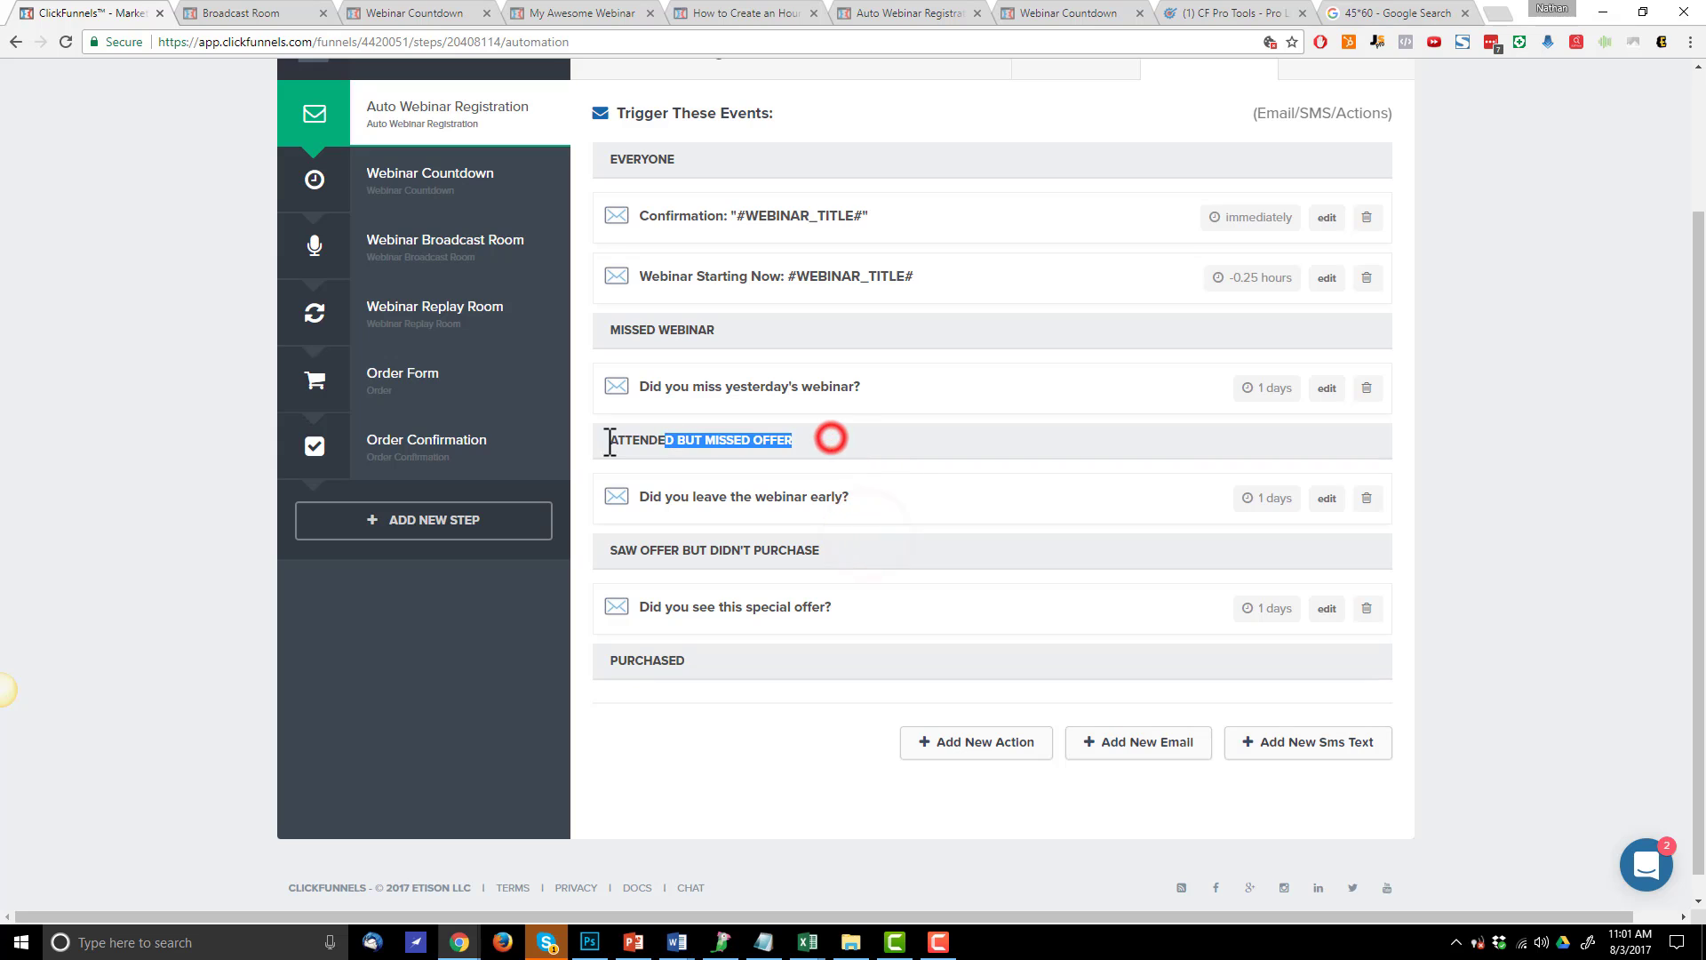
click(601, 437)
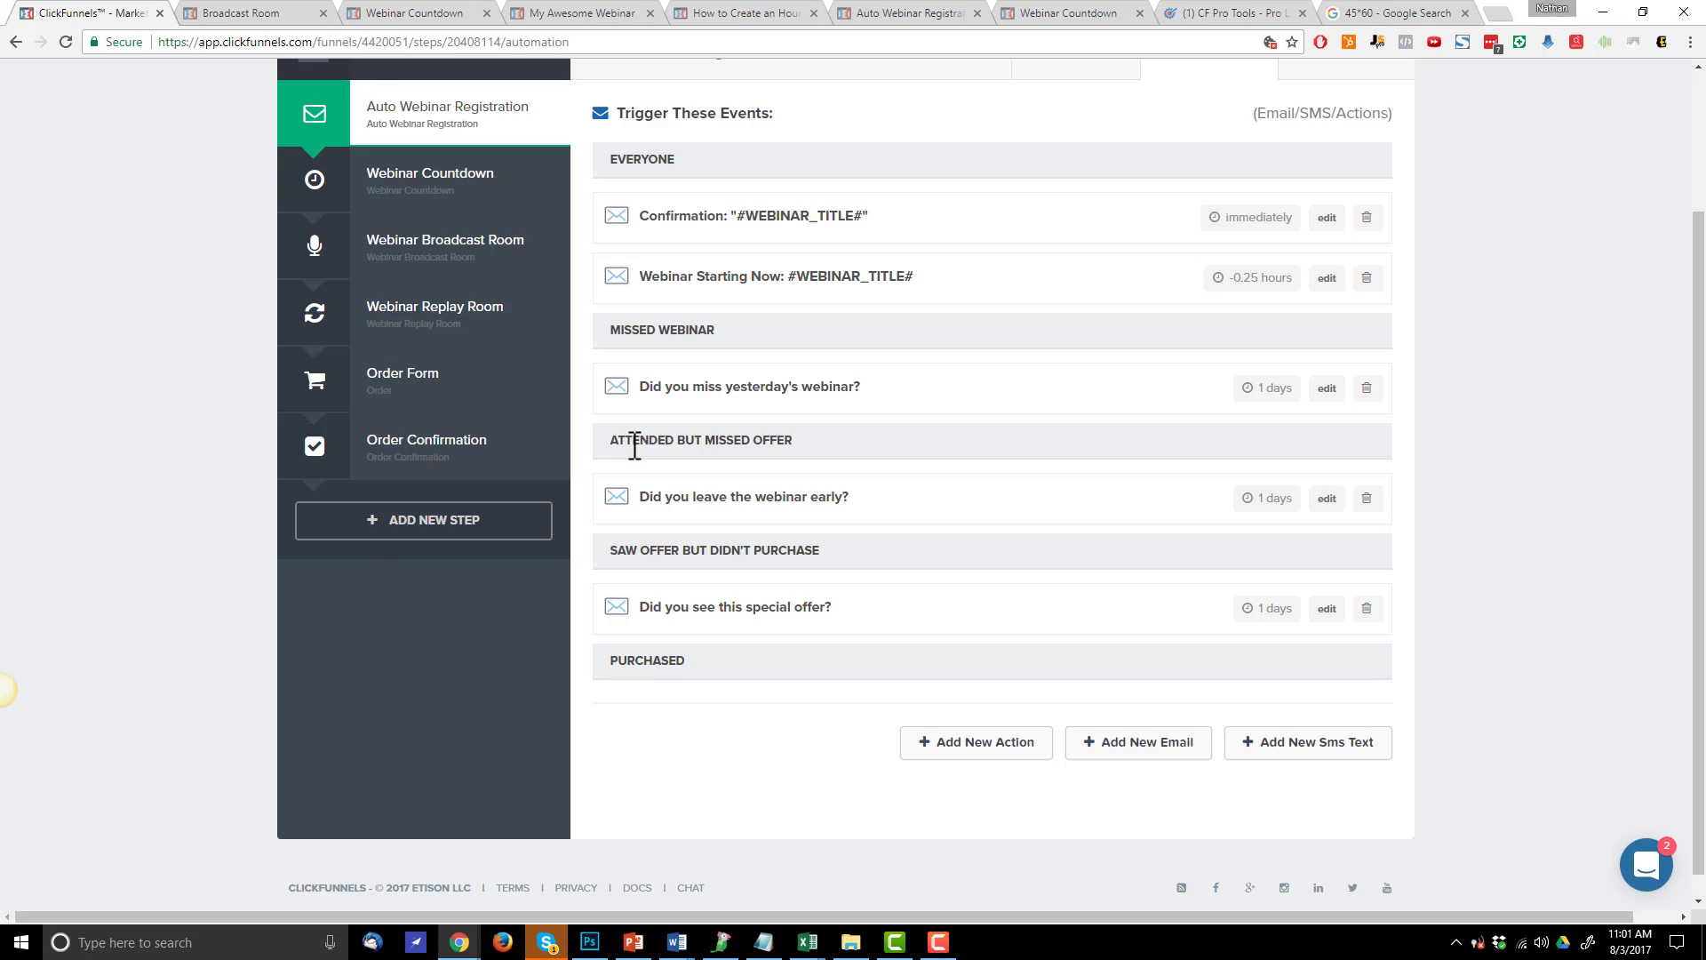
drag(935, 499, 625, 444)
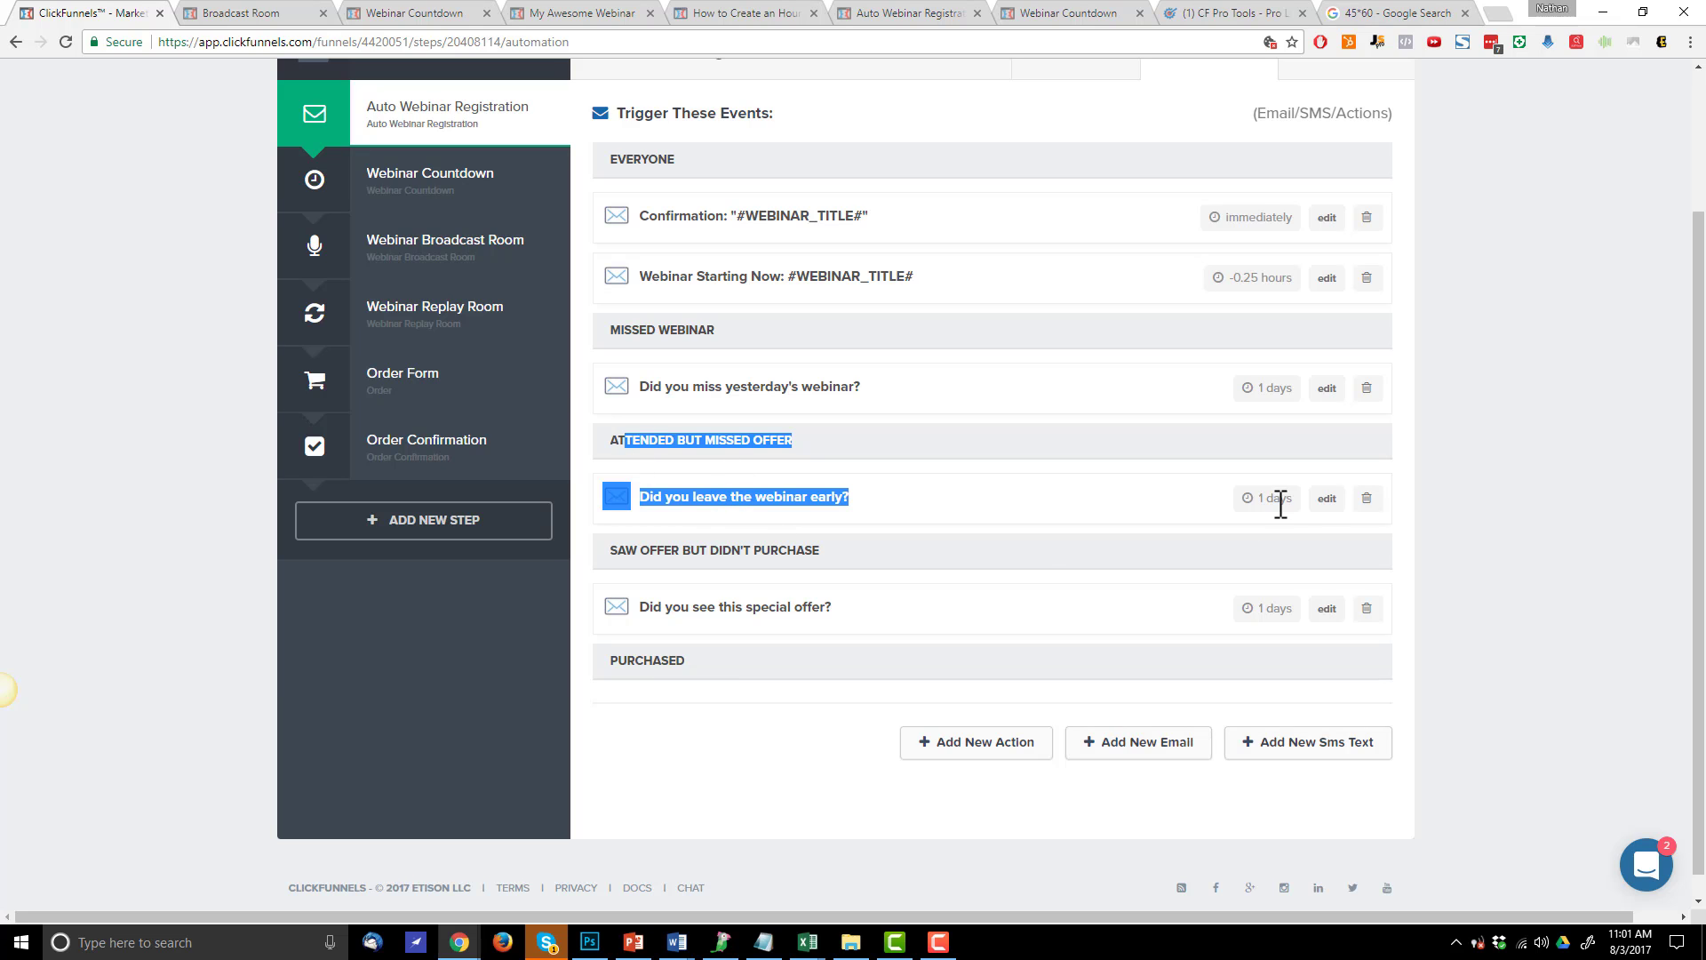
drag(697, 559, 692, 558)
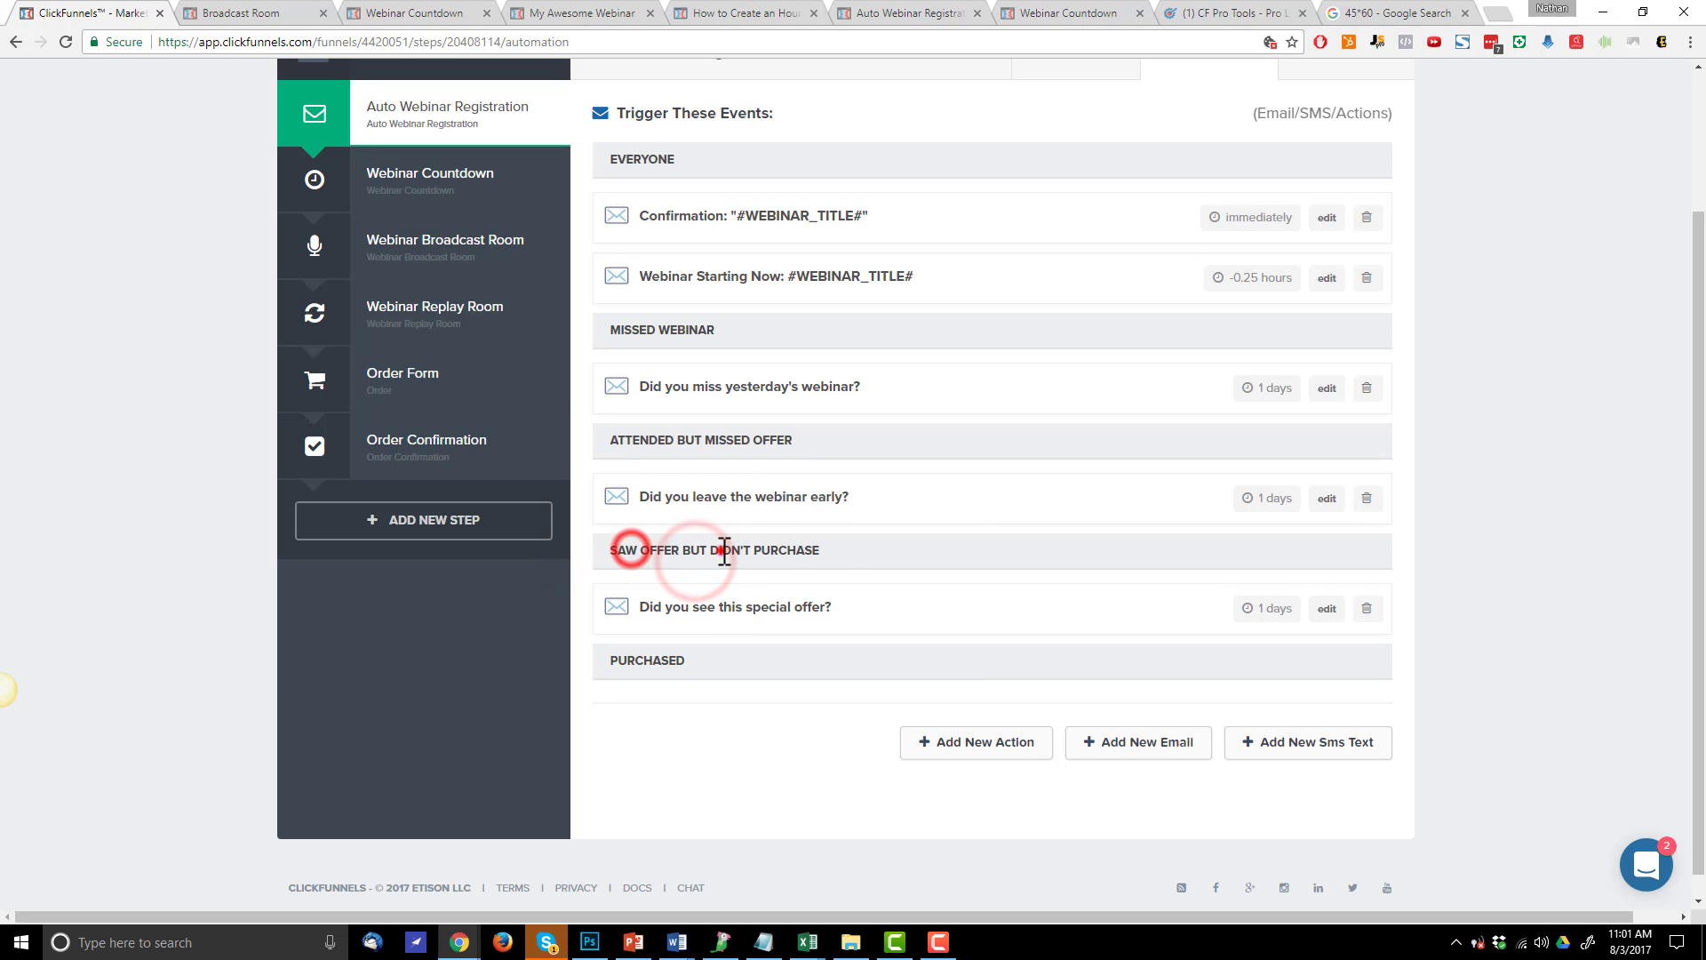
click(844, 568)
scroll(765, 518, down, 1)
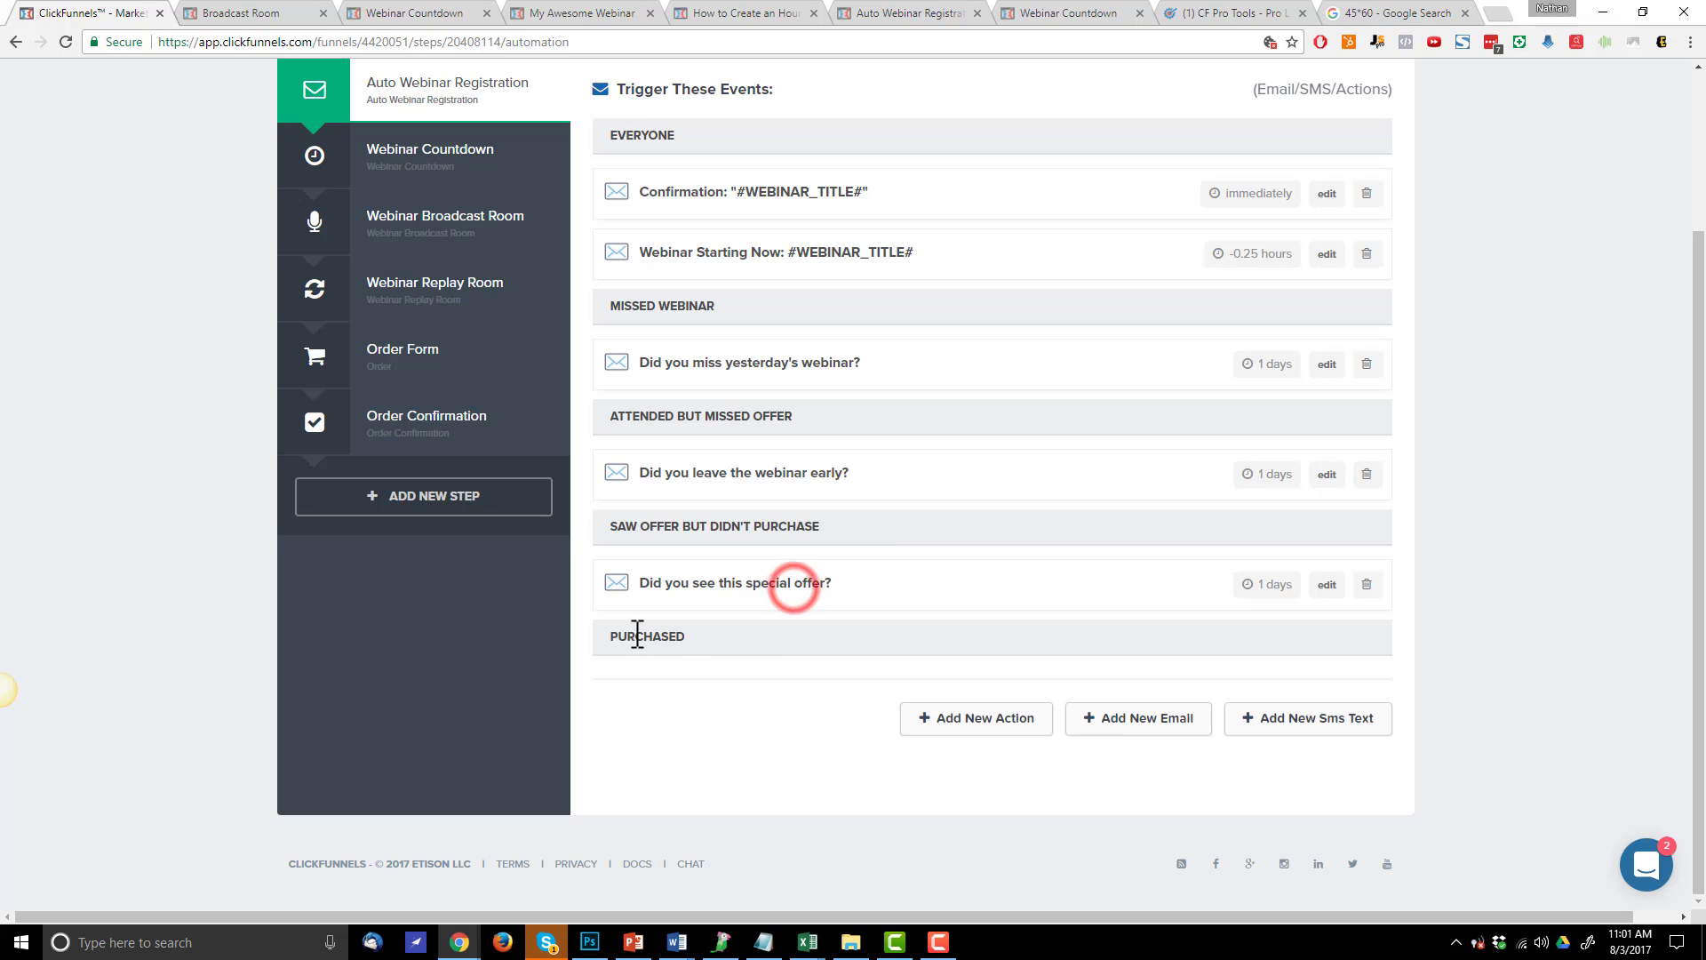
drag(637, 636, 780, 640)
click(780, 640)
scroll(710, 649, up, 3)
scroll(764, 662, down, 3)
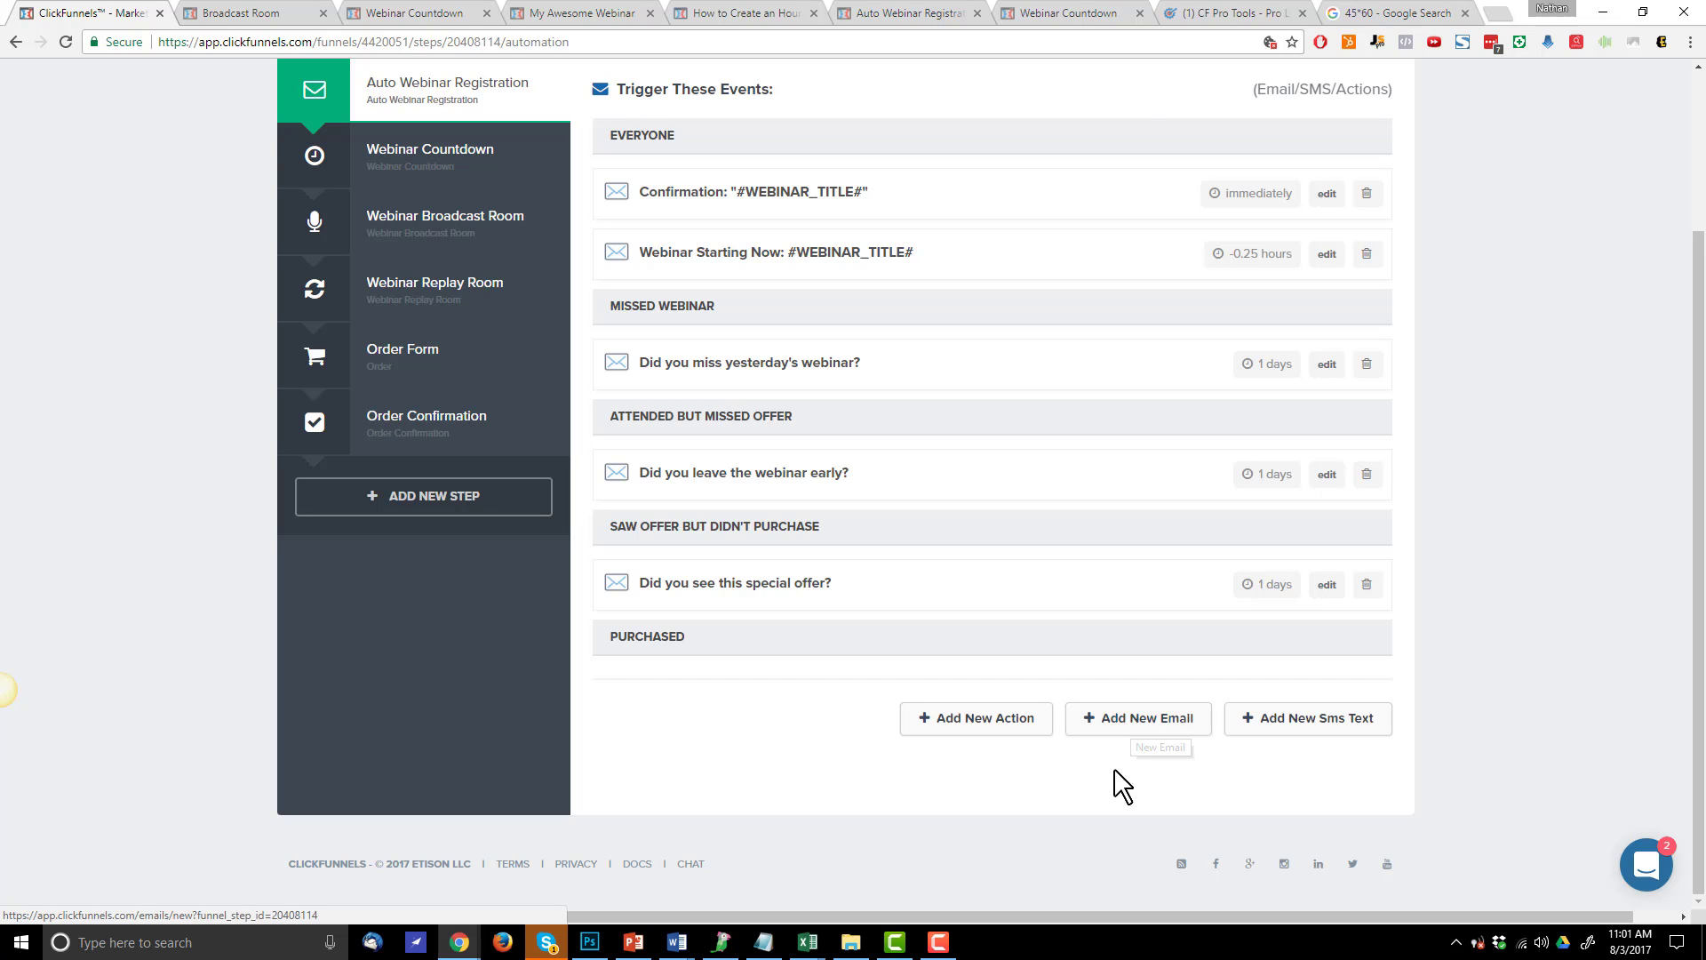
Look over the settings and templates for a new email, close the form without creating one, and review the automation list
click(1130, 728)
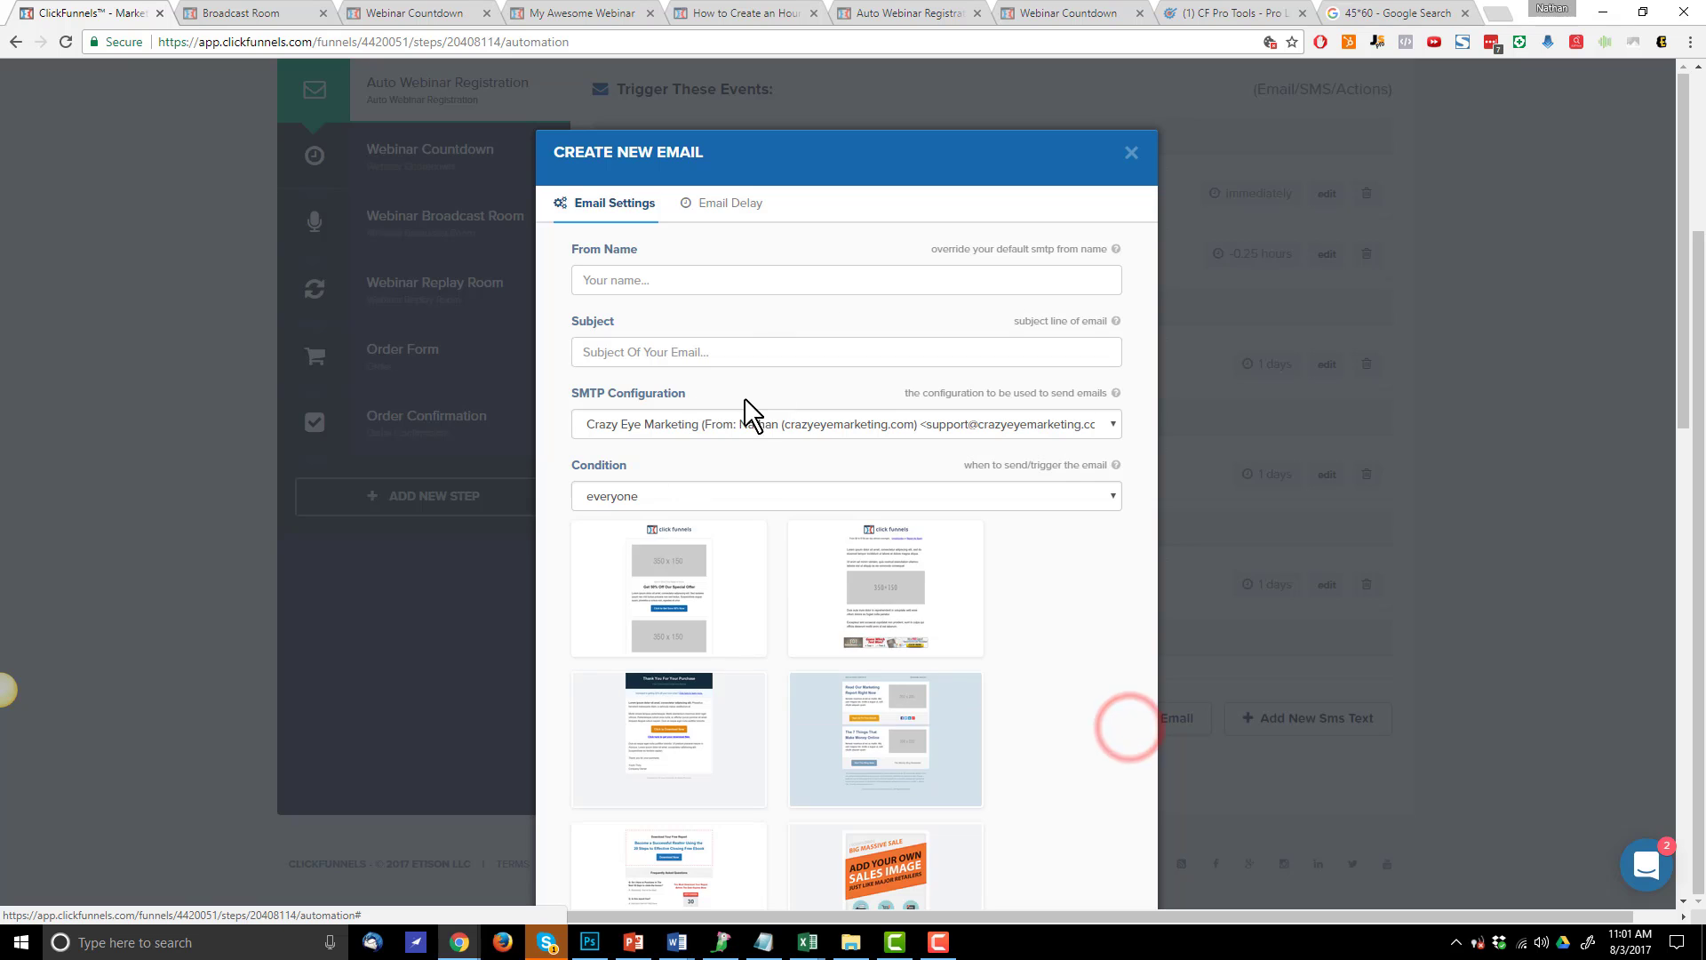
scroll(758, 560, down, 5)
scroll(758, 560, up, 8)
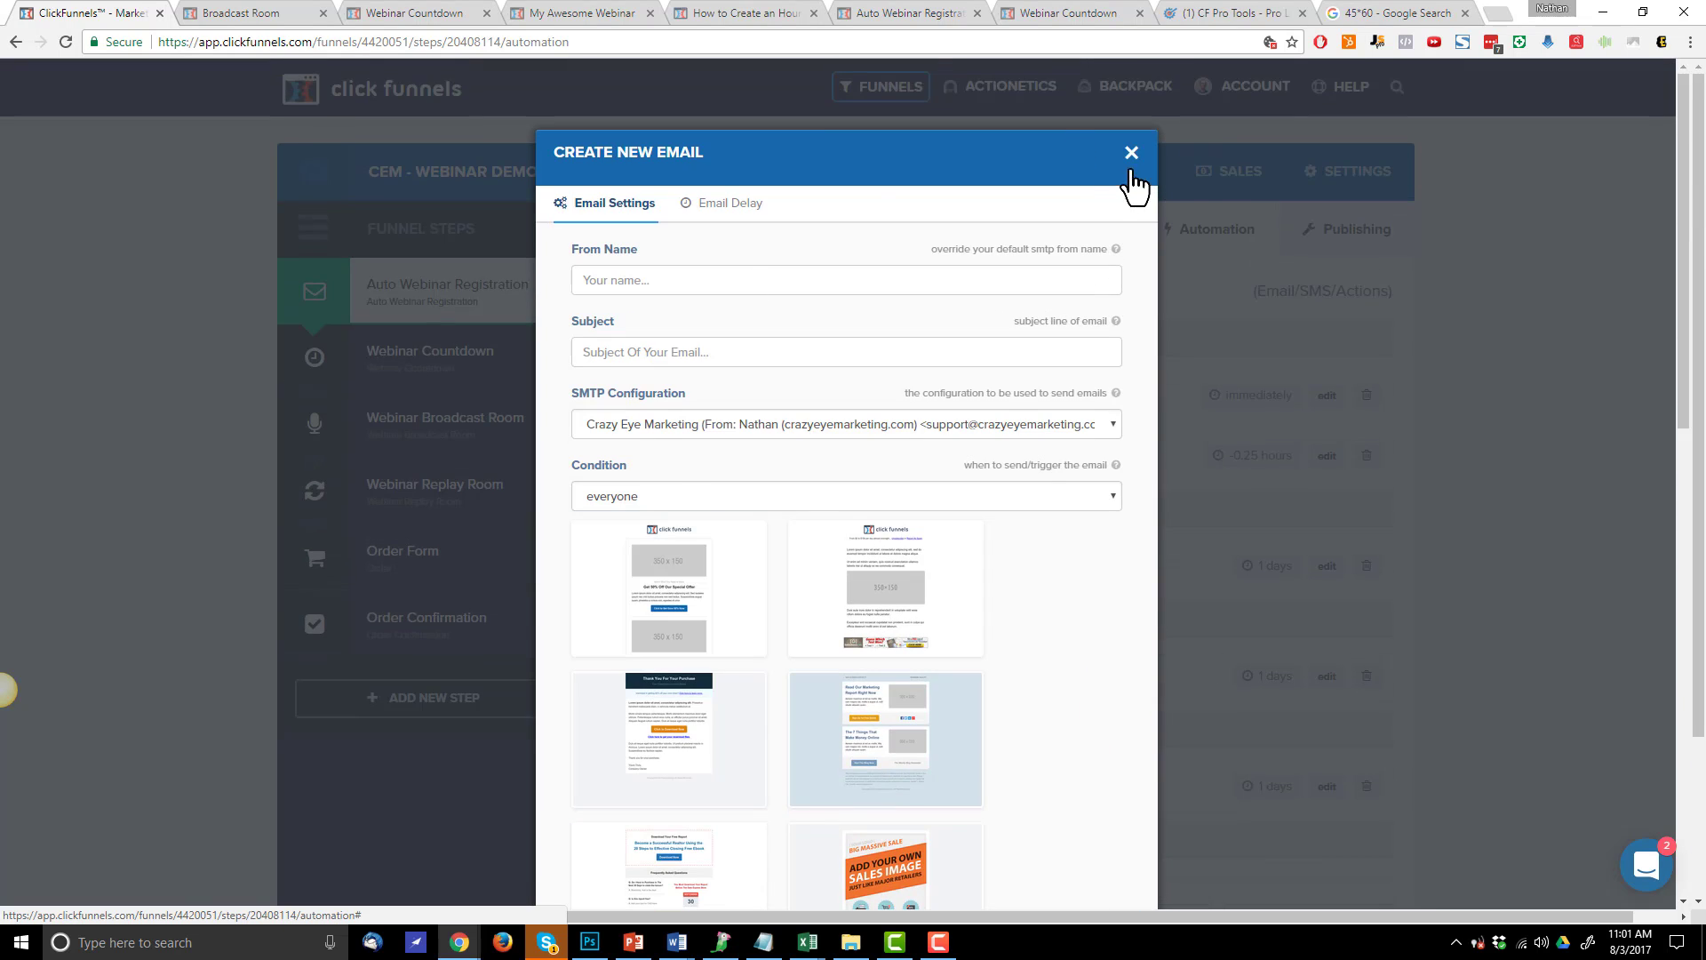
click(1131, 153)
scroll(1341, 717, down, 2)
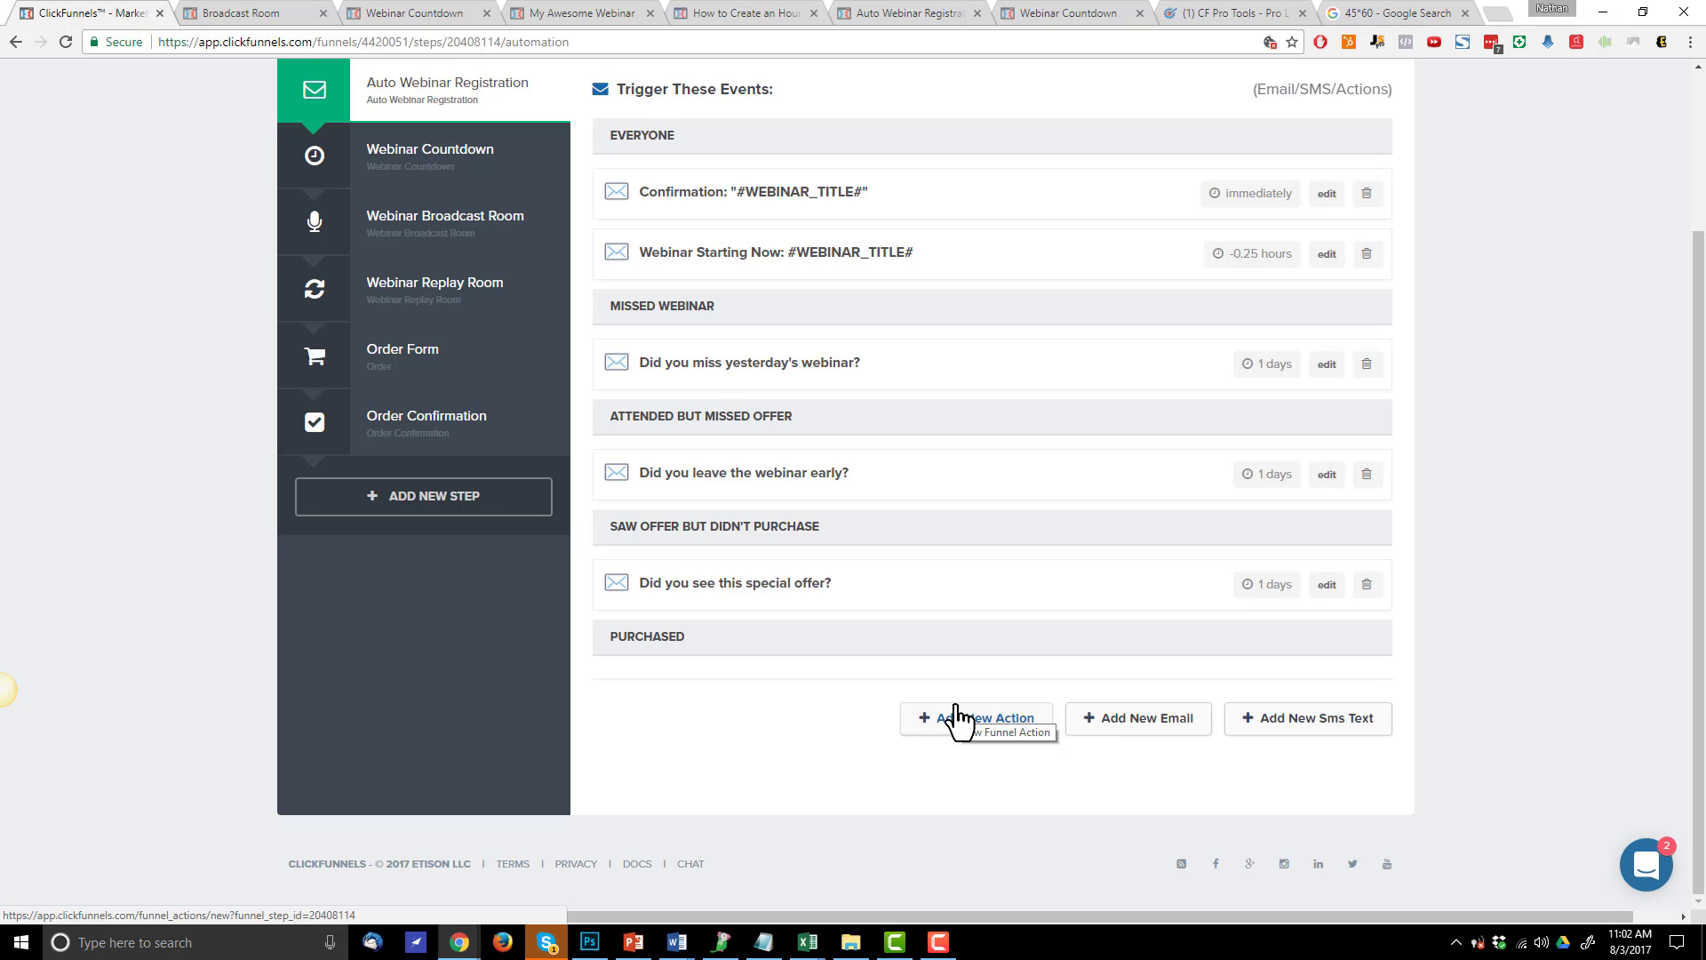
scroll(1011, 587, up, 2)
scroll(1016, 583, down, 2)
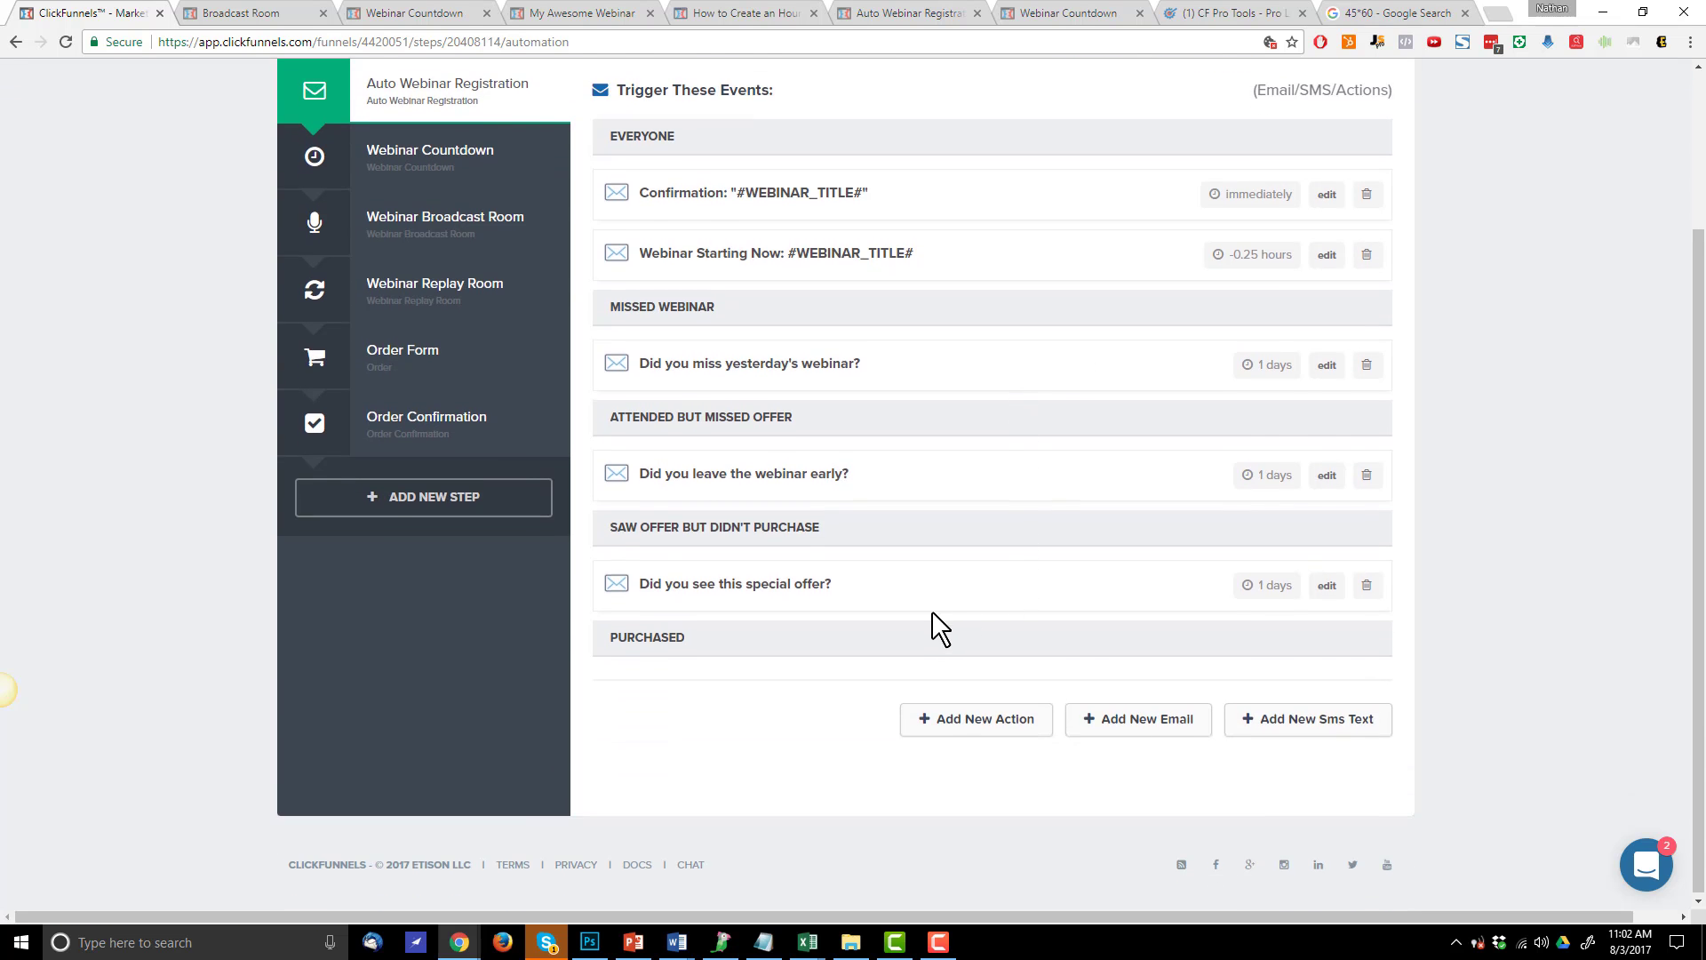
scroll(933, 613, up, 2)
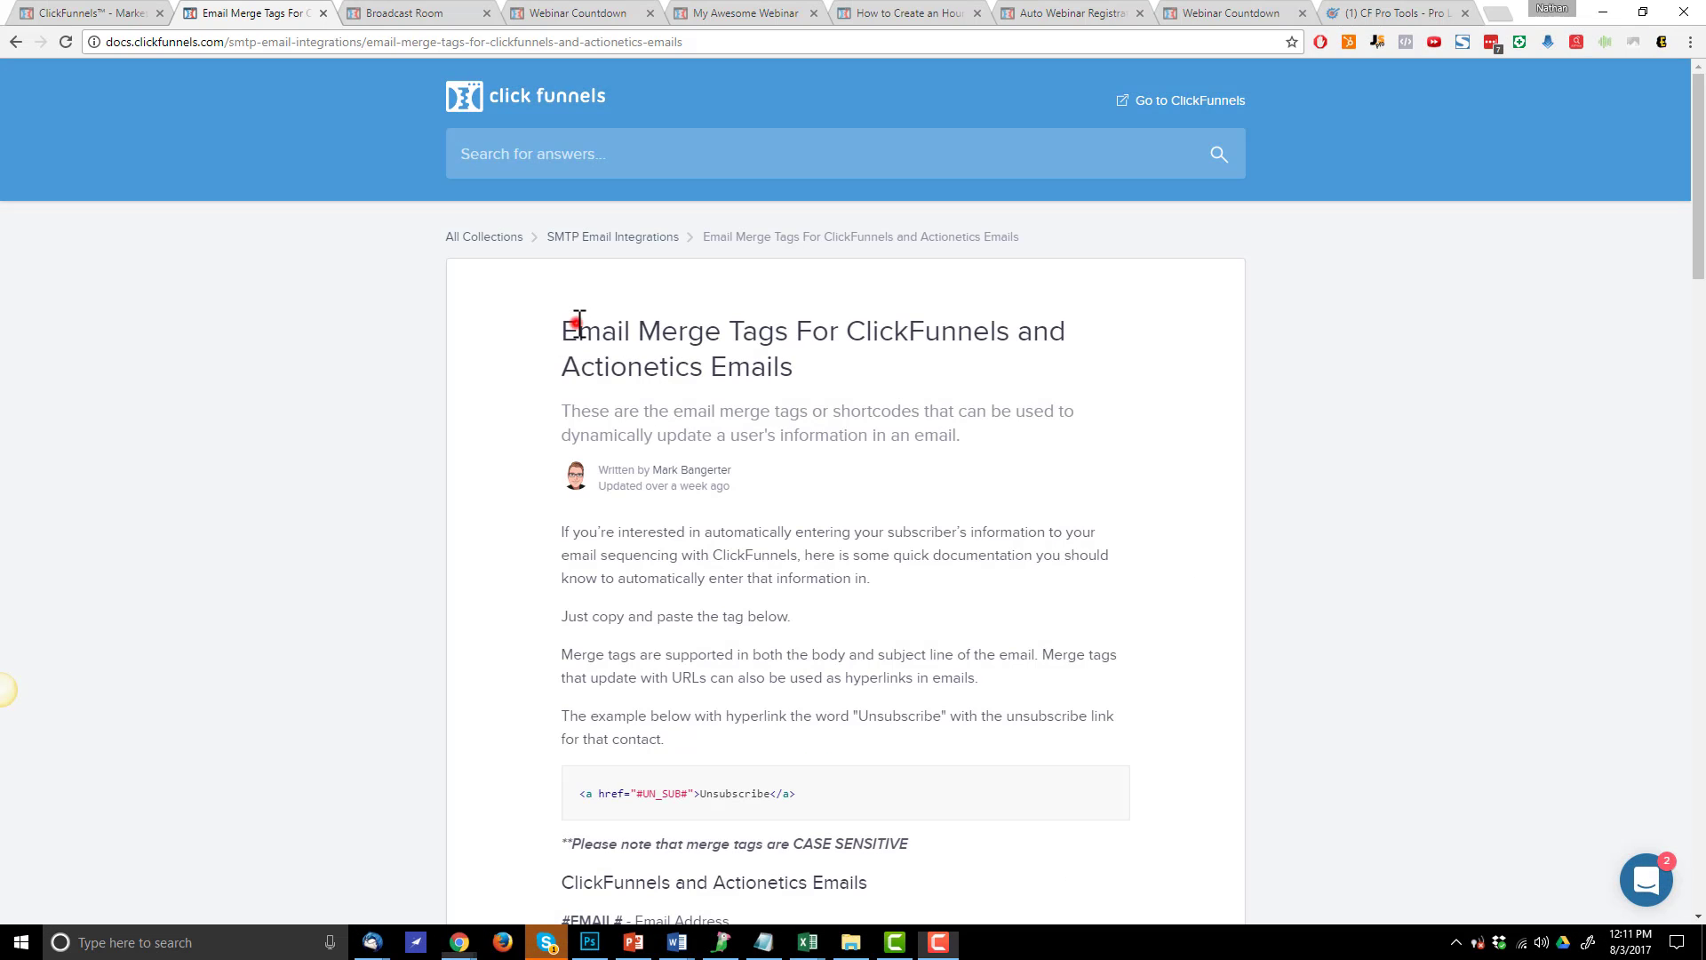
Read the email merge tags help article, examining the available tags, especially those for full name and first name
drag(580, 331, 884, 340)
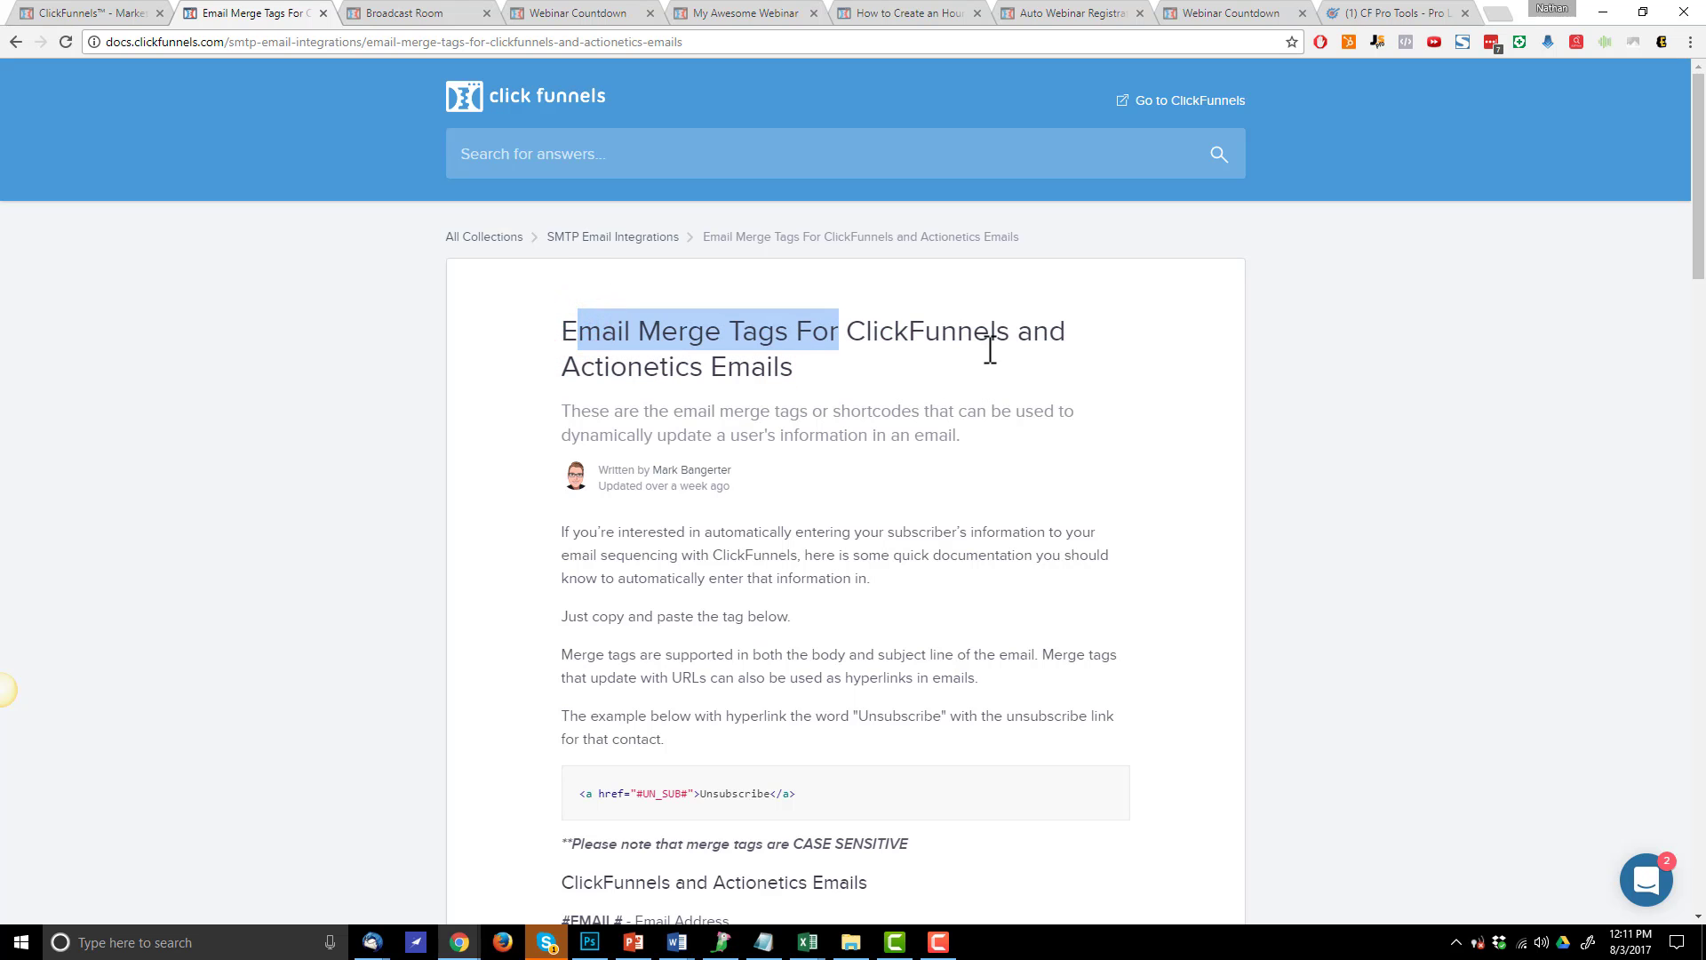
scroll(963, 377, down, 2)
scroll(976, 362, down, 8)
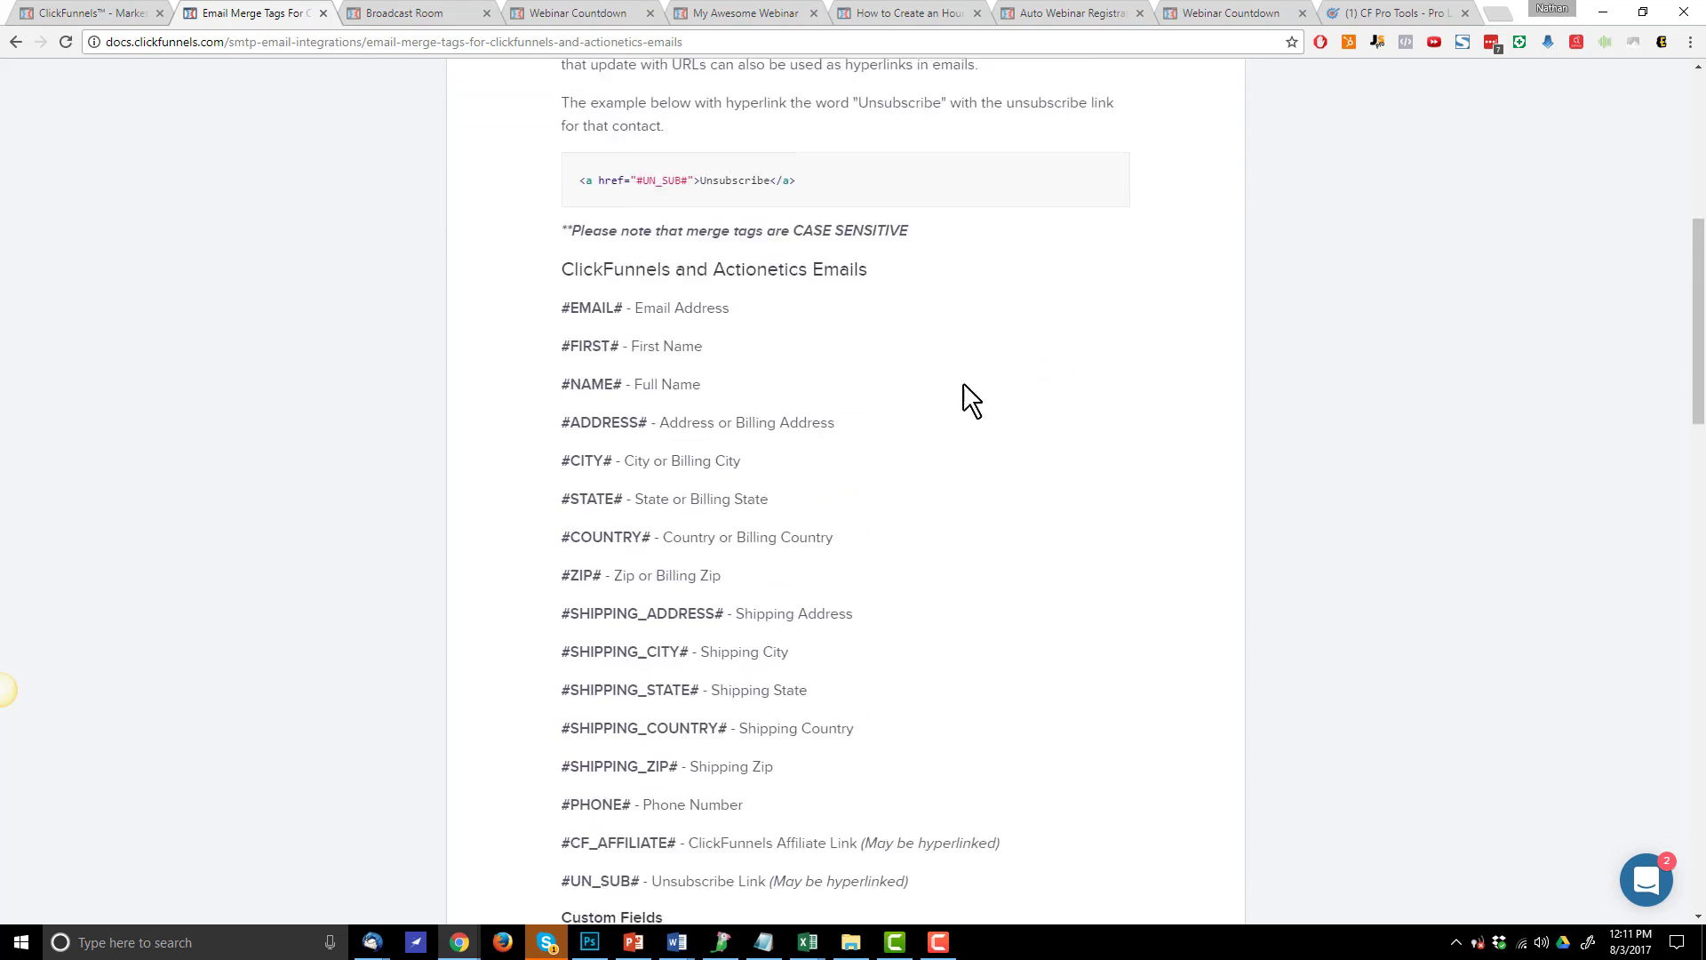
scroll(827, 450, up, 10)
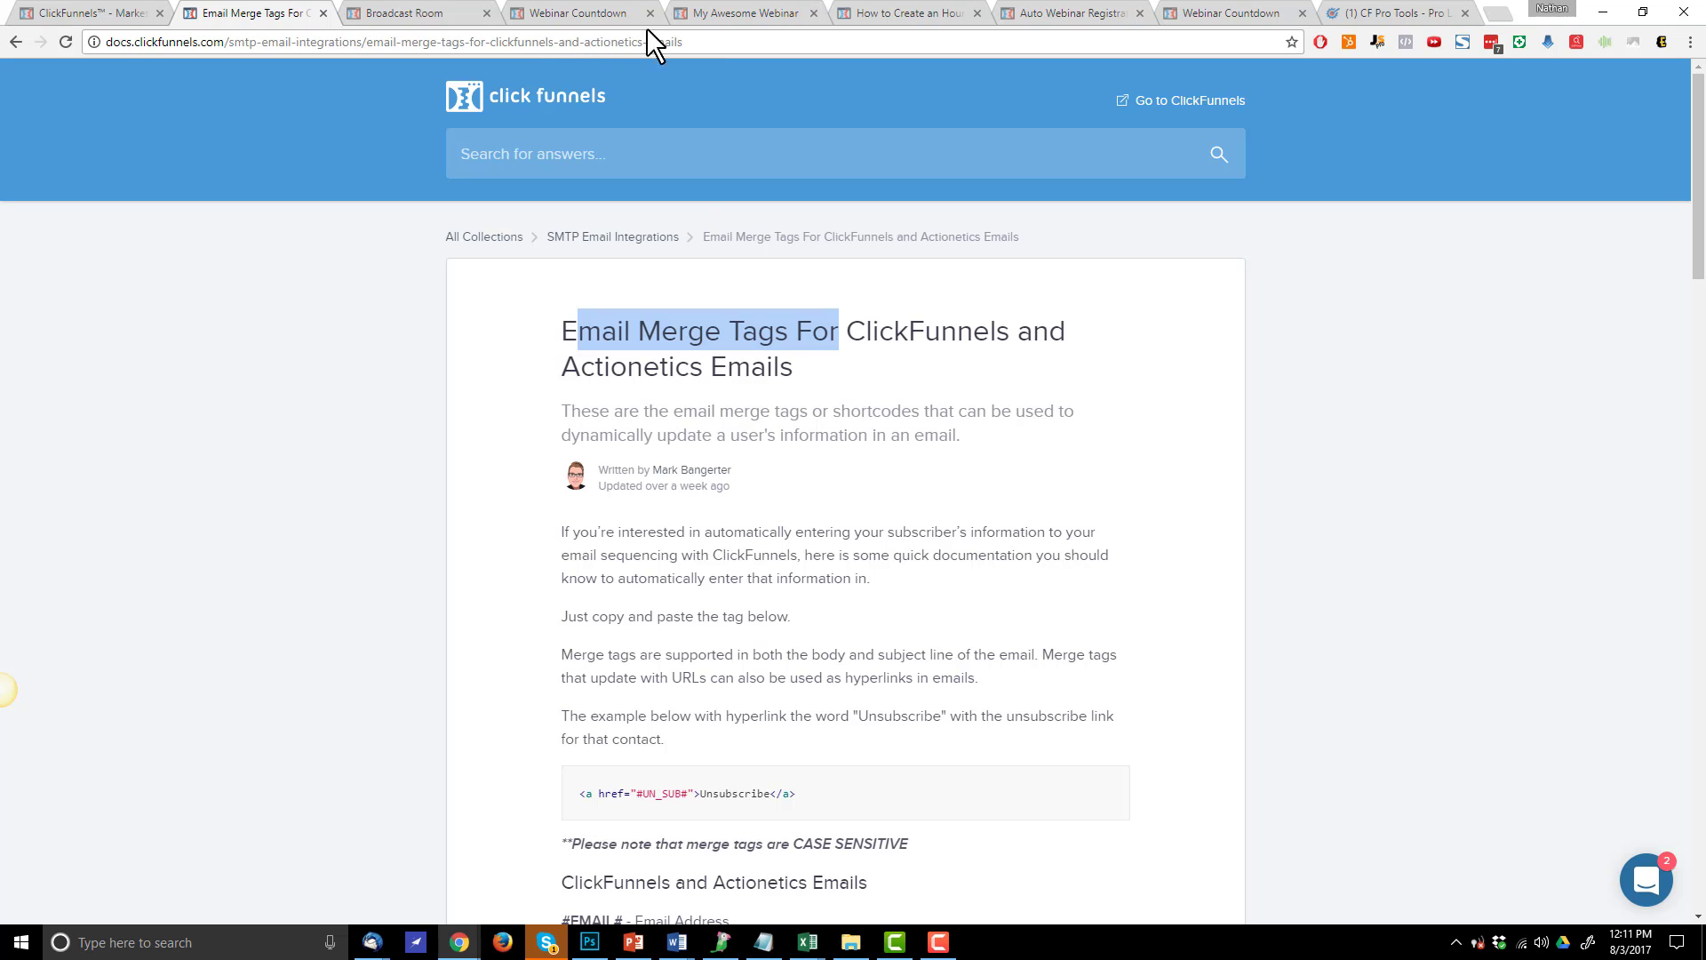
scroll(743, 312, down, 7)
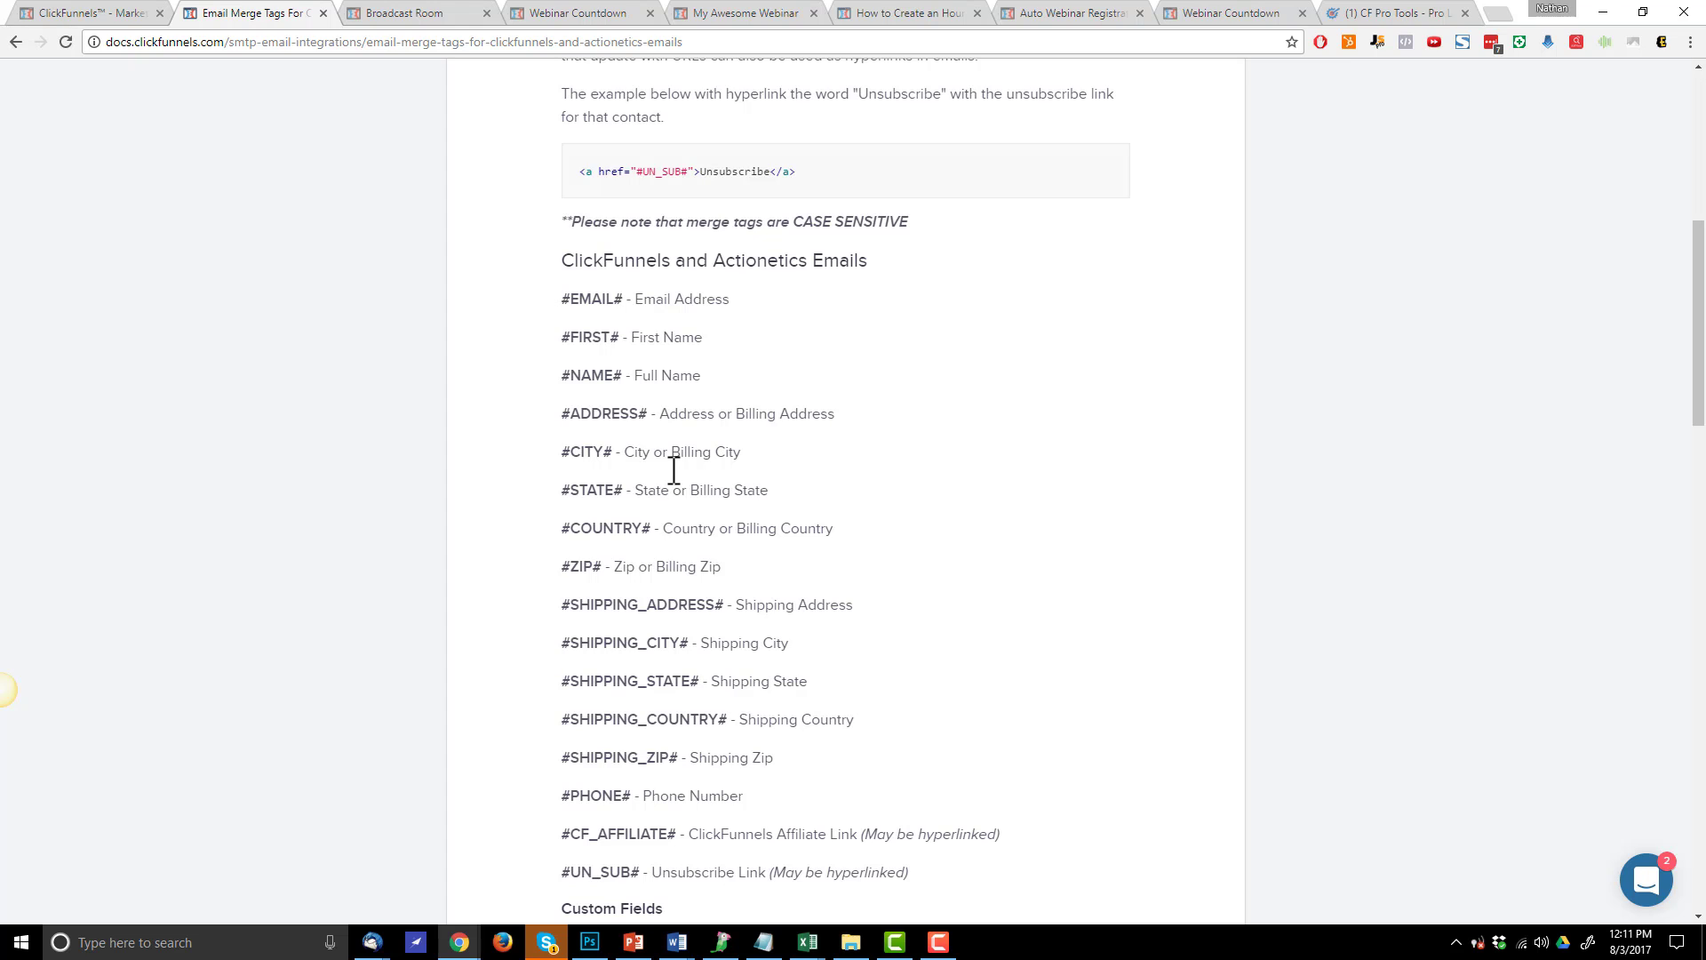
drag(561, 375, 702, 375)
drag(562, 336, 693, 335)
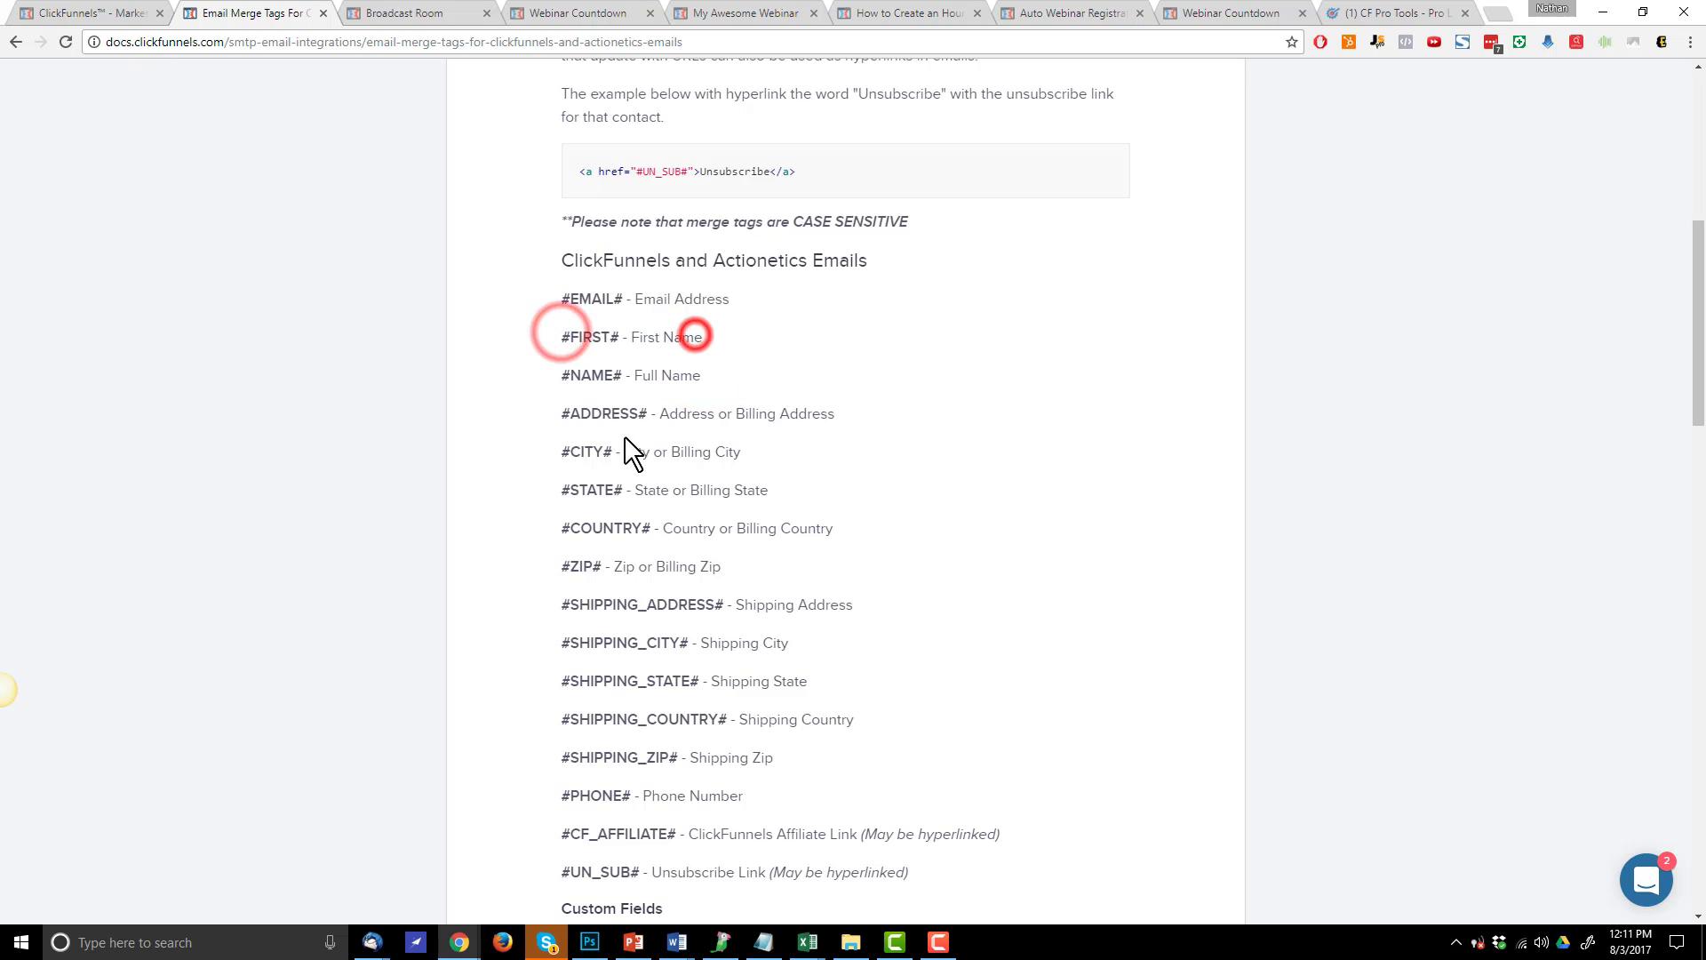
Read the custom field merge tag rules and the Autowebinar and Webinar Only section of the help article
scroll(468, 602, down, 3)
scroll(569, 266, down, 2)
scroll(735, 178, up, 3)
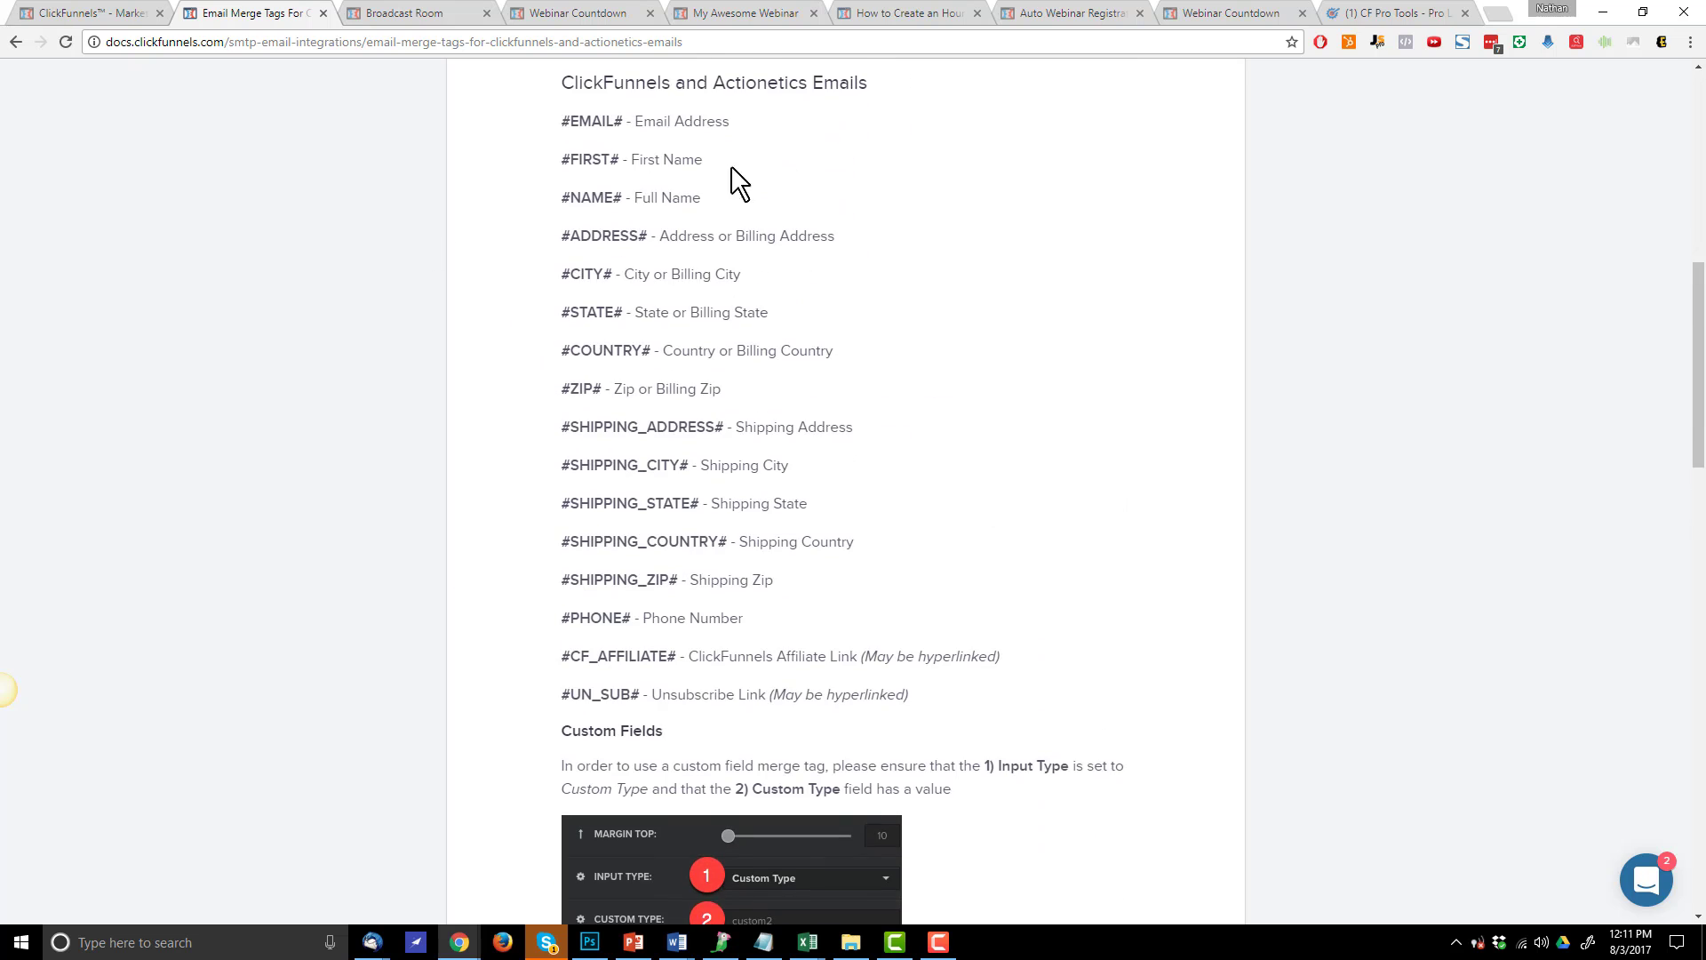
scroll(712, 385, down, 3)
scroll(651, 311, down, 8)
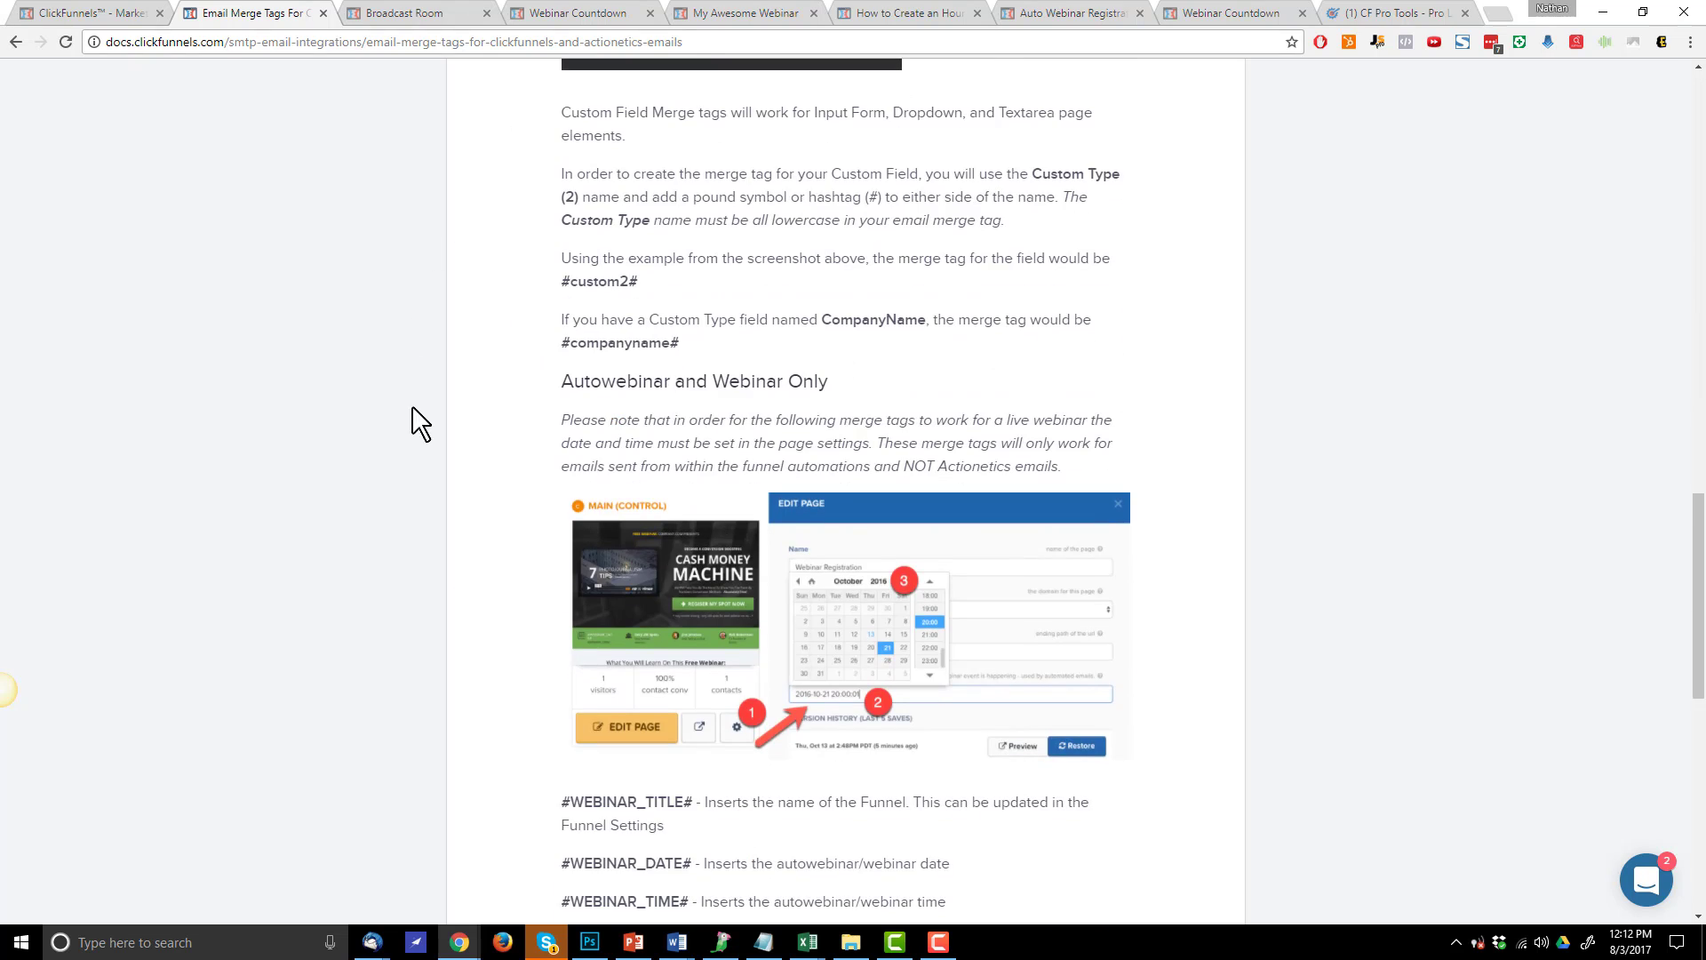
drag(557, 380, 865, 383)
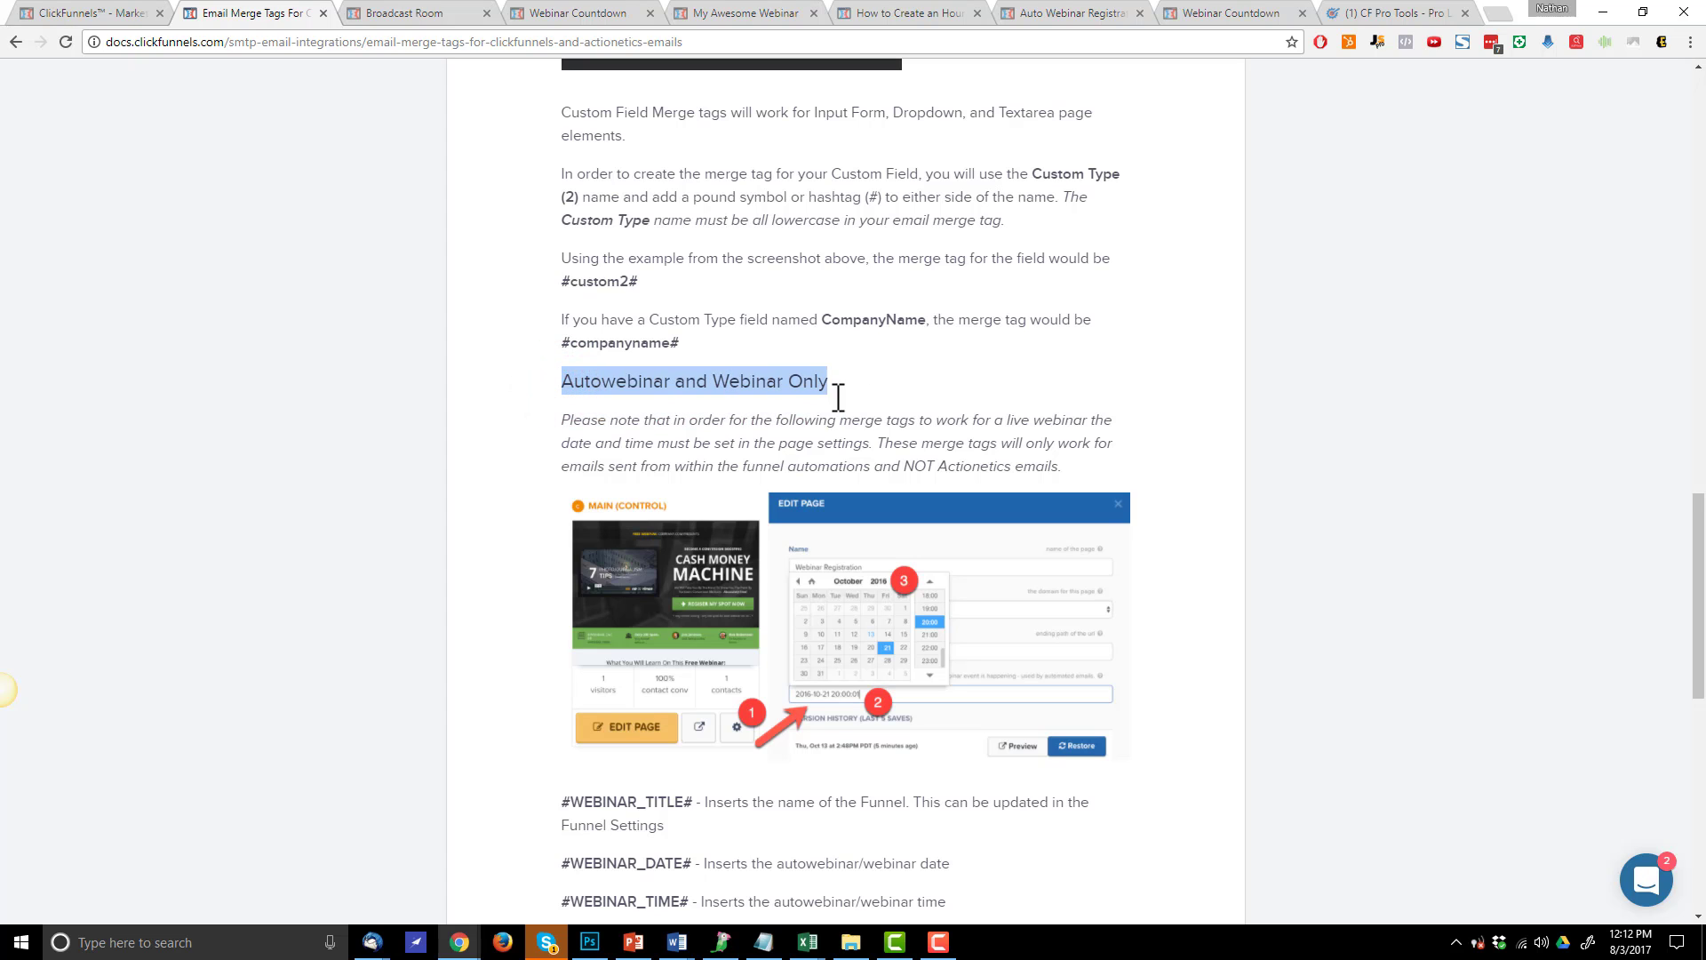
click(855, 385)
scroll(832, 394, down, 1)
scroll(832, 394, down, 3)
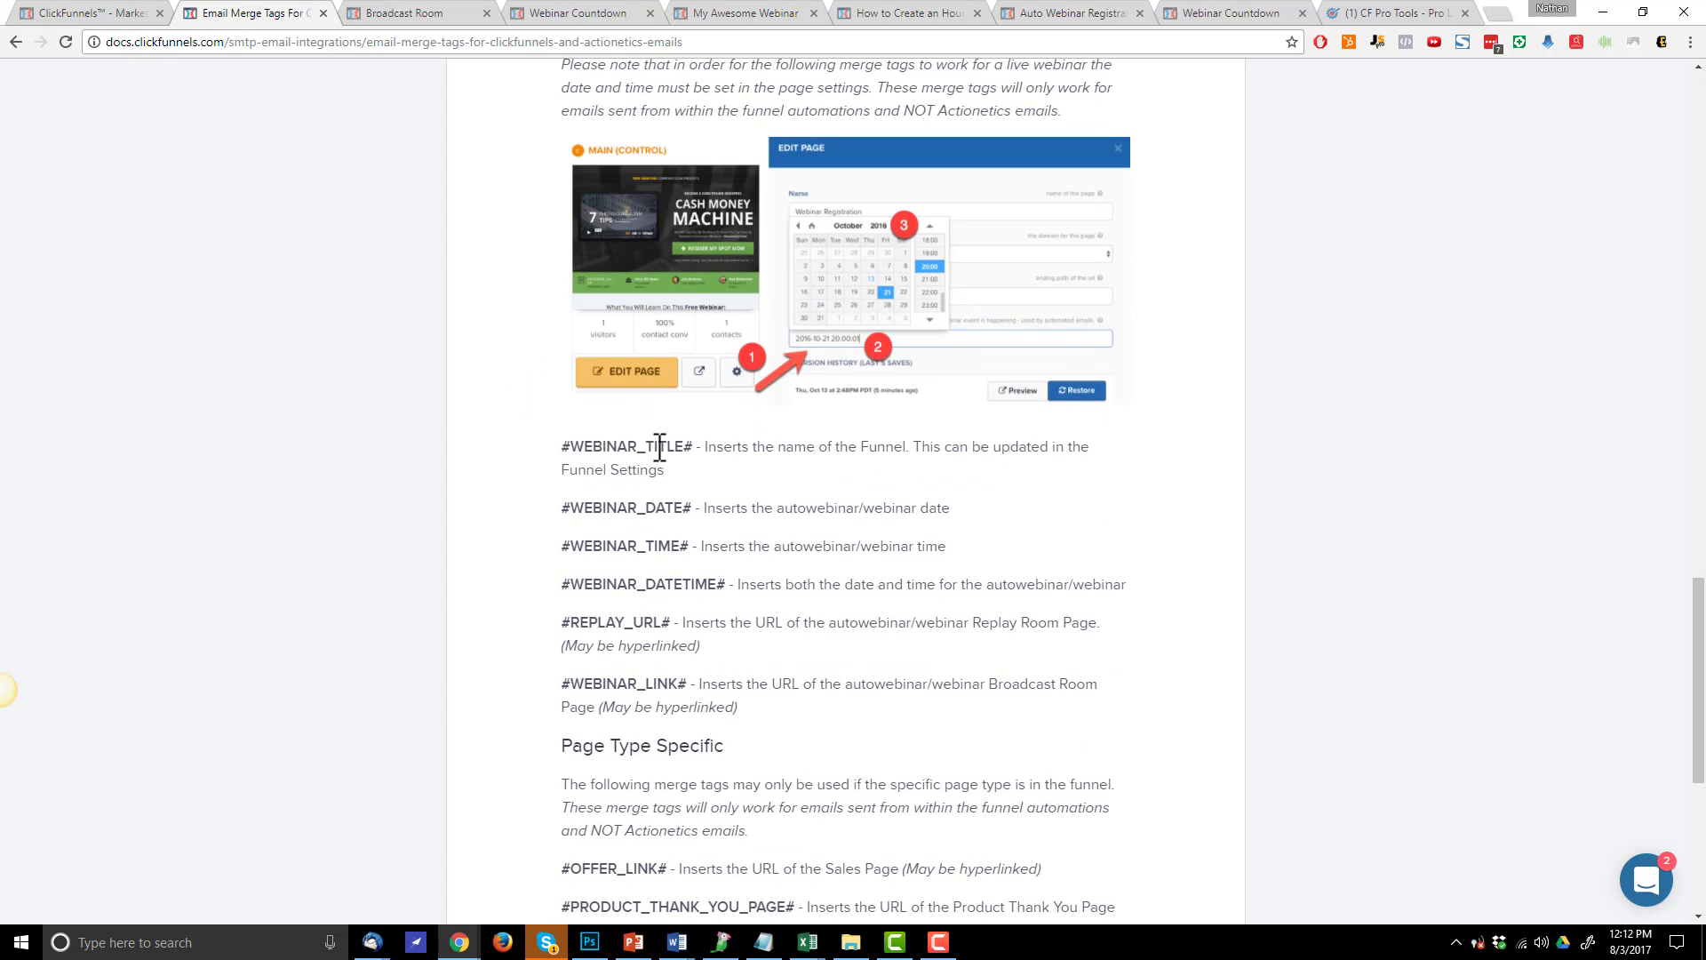
Examine the descriptions of the #WEBINAR_TITLE#, #WEBINAR_DATE#, #WEBINAR_TIME# and #WEBINAR_DATETIME# merge tags
drag(564, 448, 907, 446)
click(627, 447)
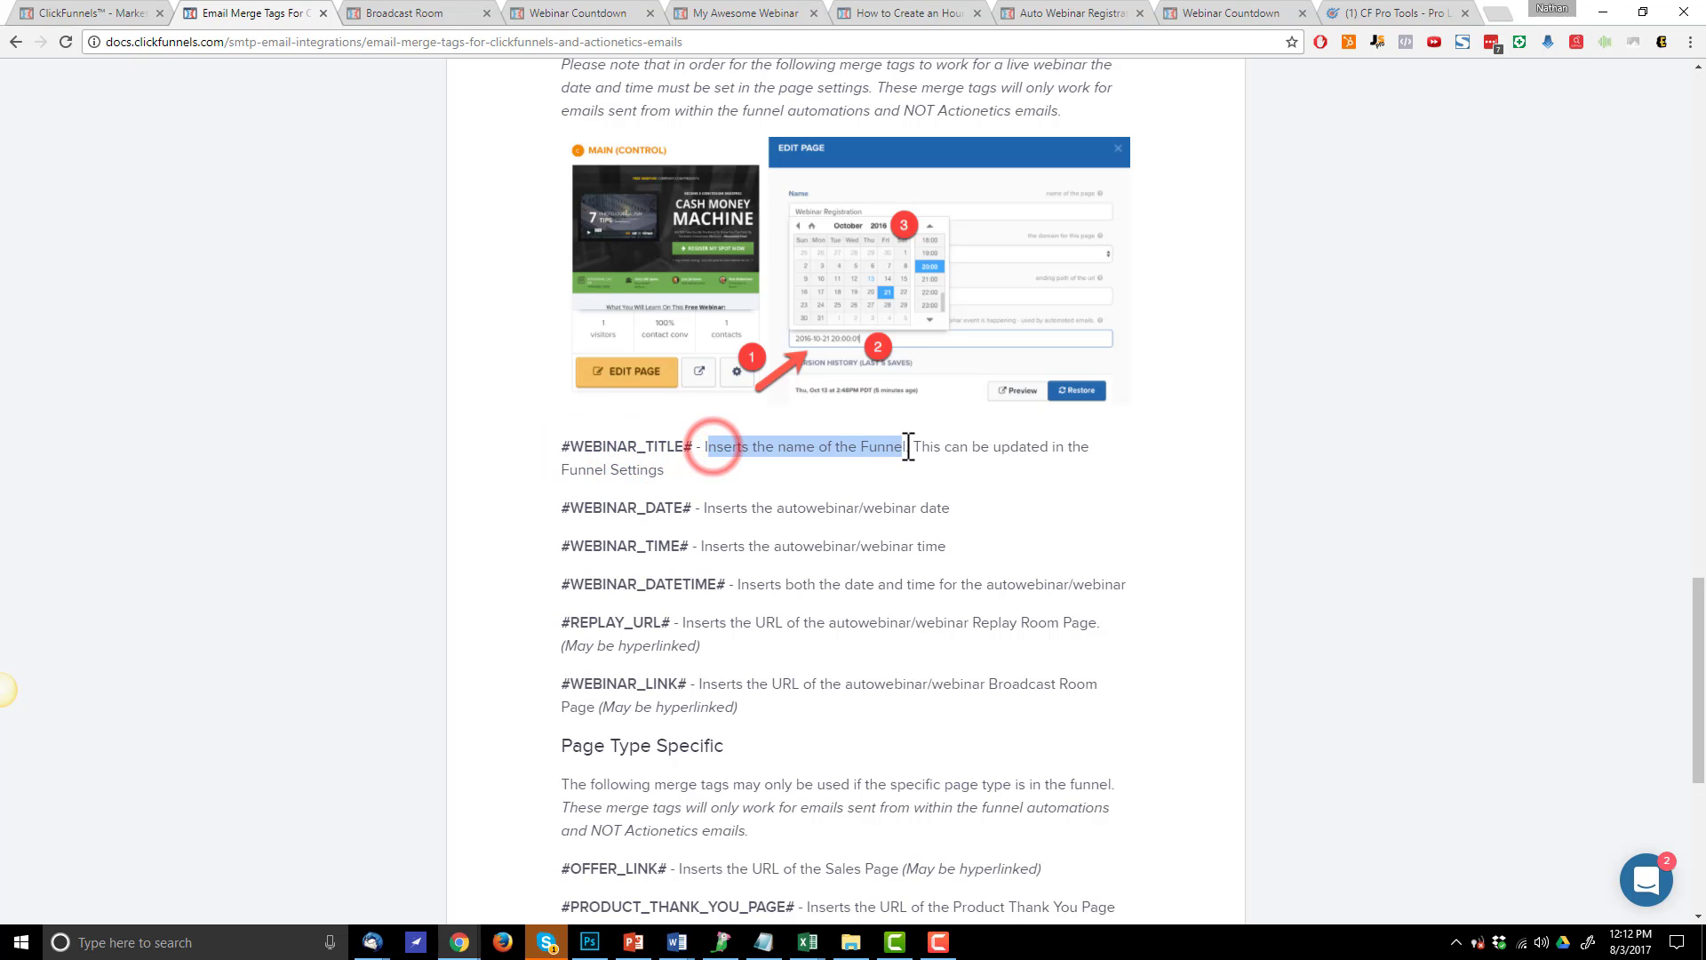
click(809, 480)
click(562, 512)
drag(646, 512, 692, 508)
drag(562, 545, 686, 546)
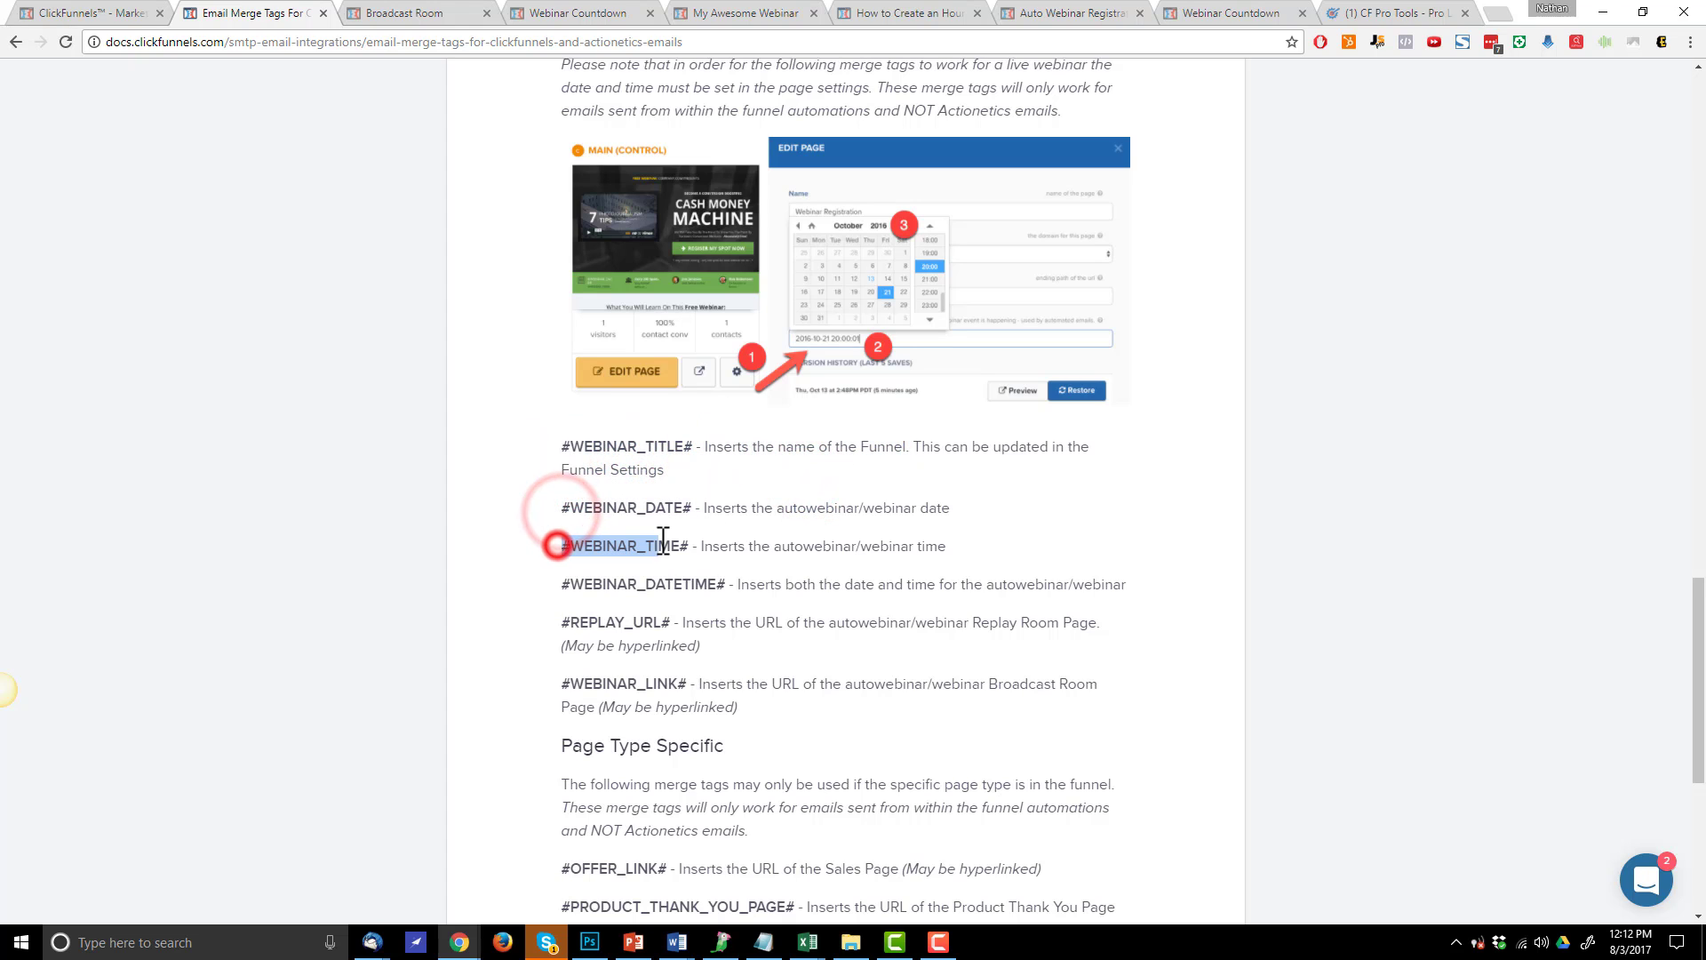
drag(564, 584, 734, 584)
scroll(632, 598, down, 2)
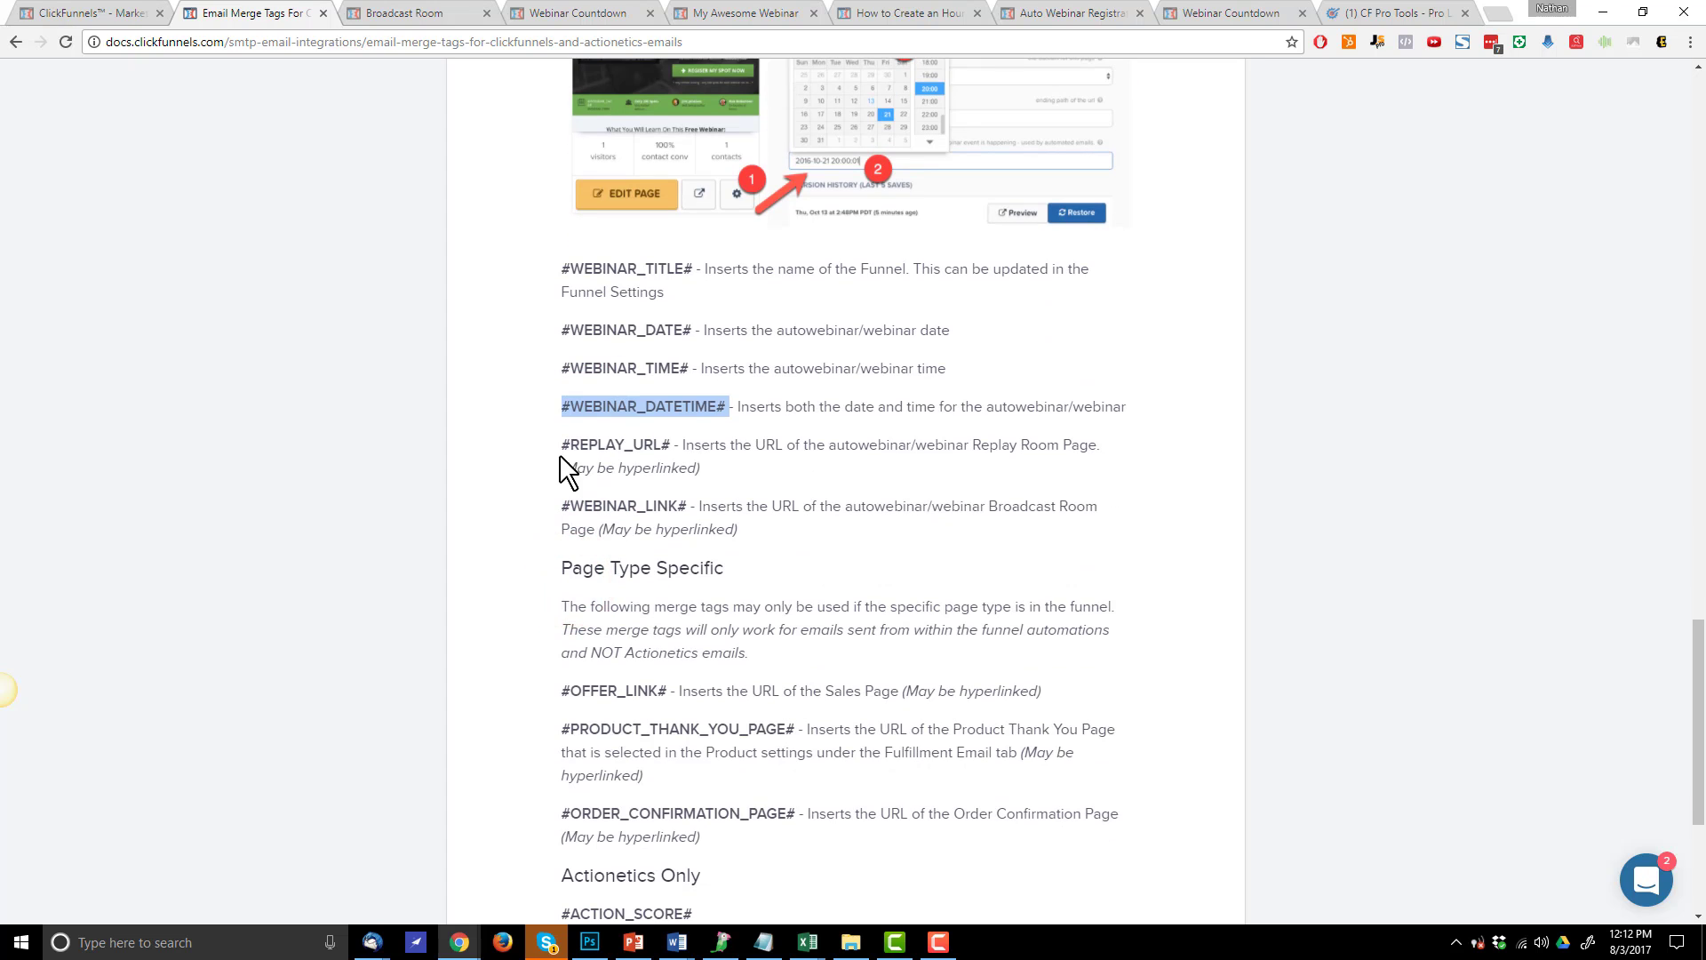
Examine the #REPLAY_URL# merge tag and compare it with the Webinar Replay Room step in the funnel
drag(563, 445, 672, 444)
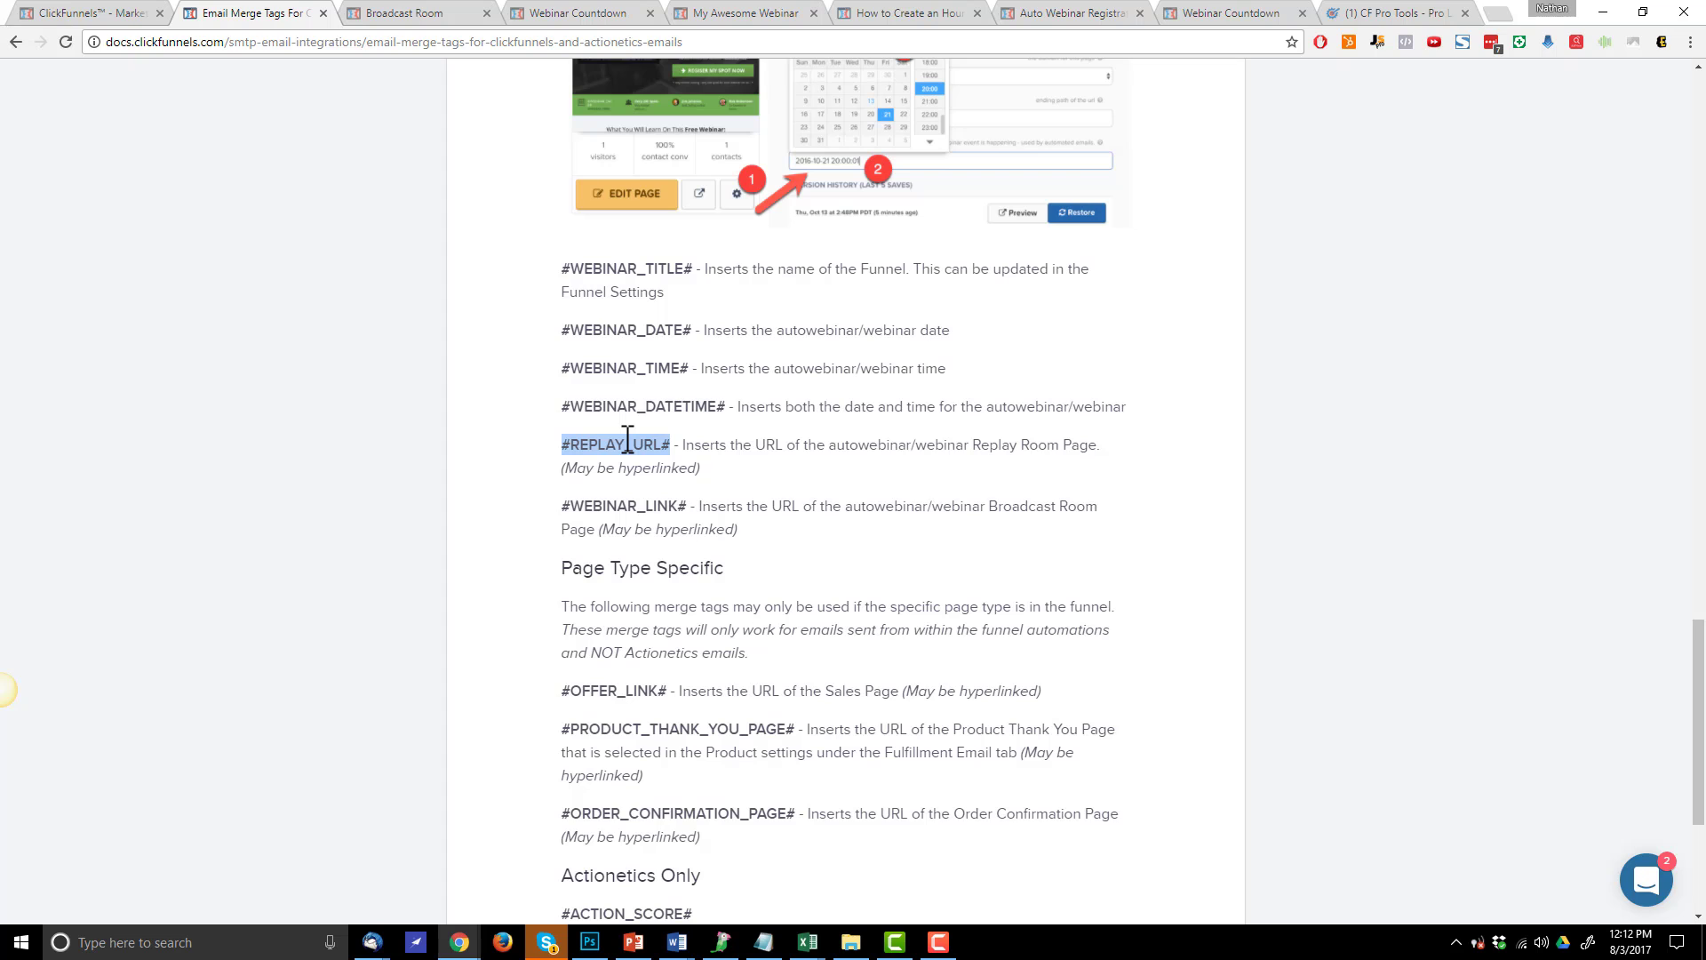
click(39, 9)
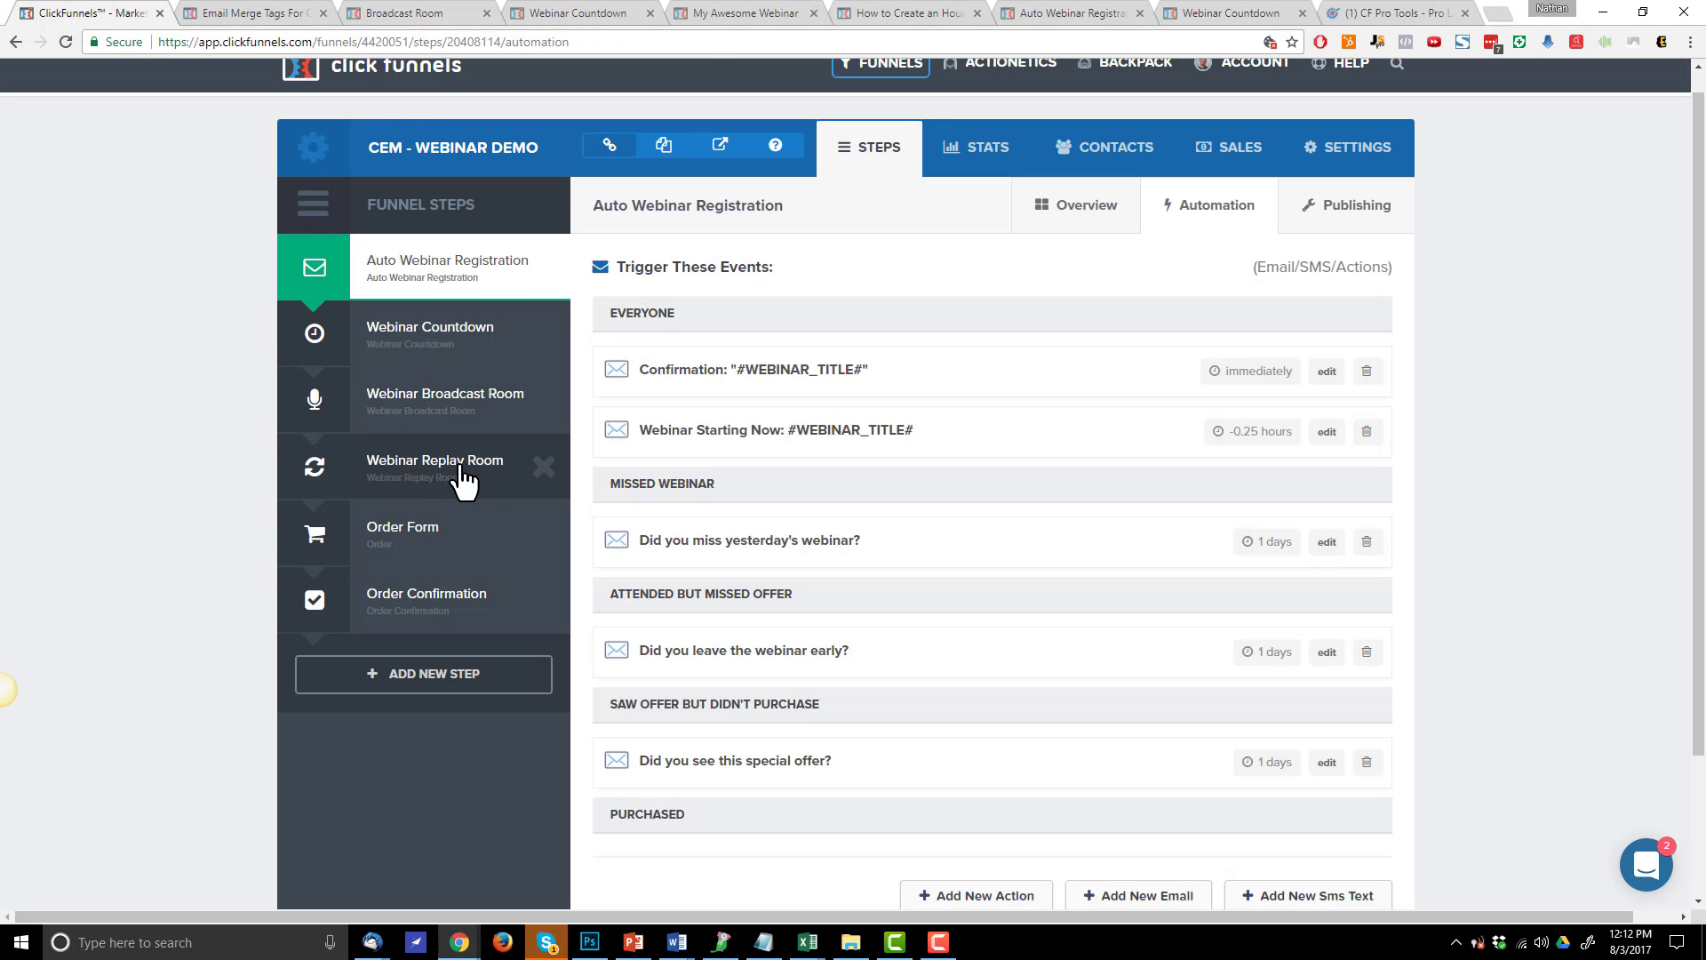
click(252, 12)
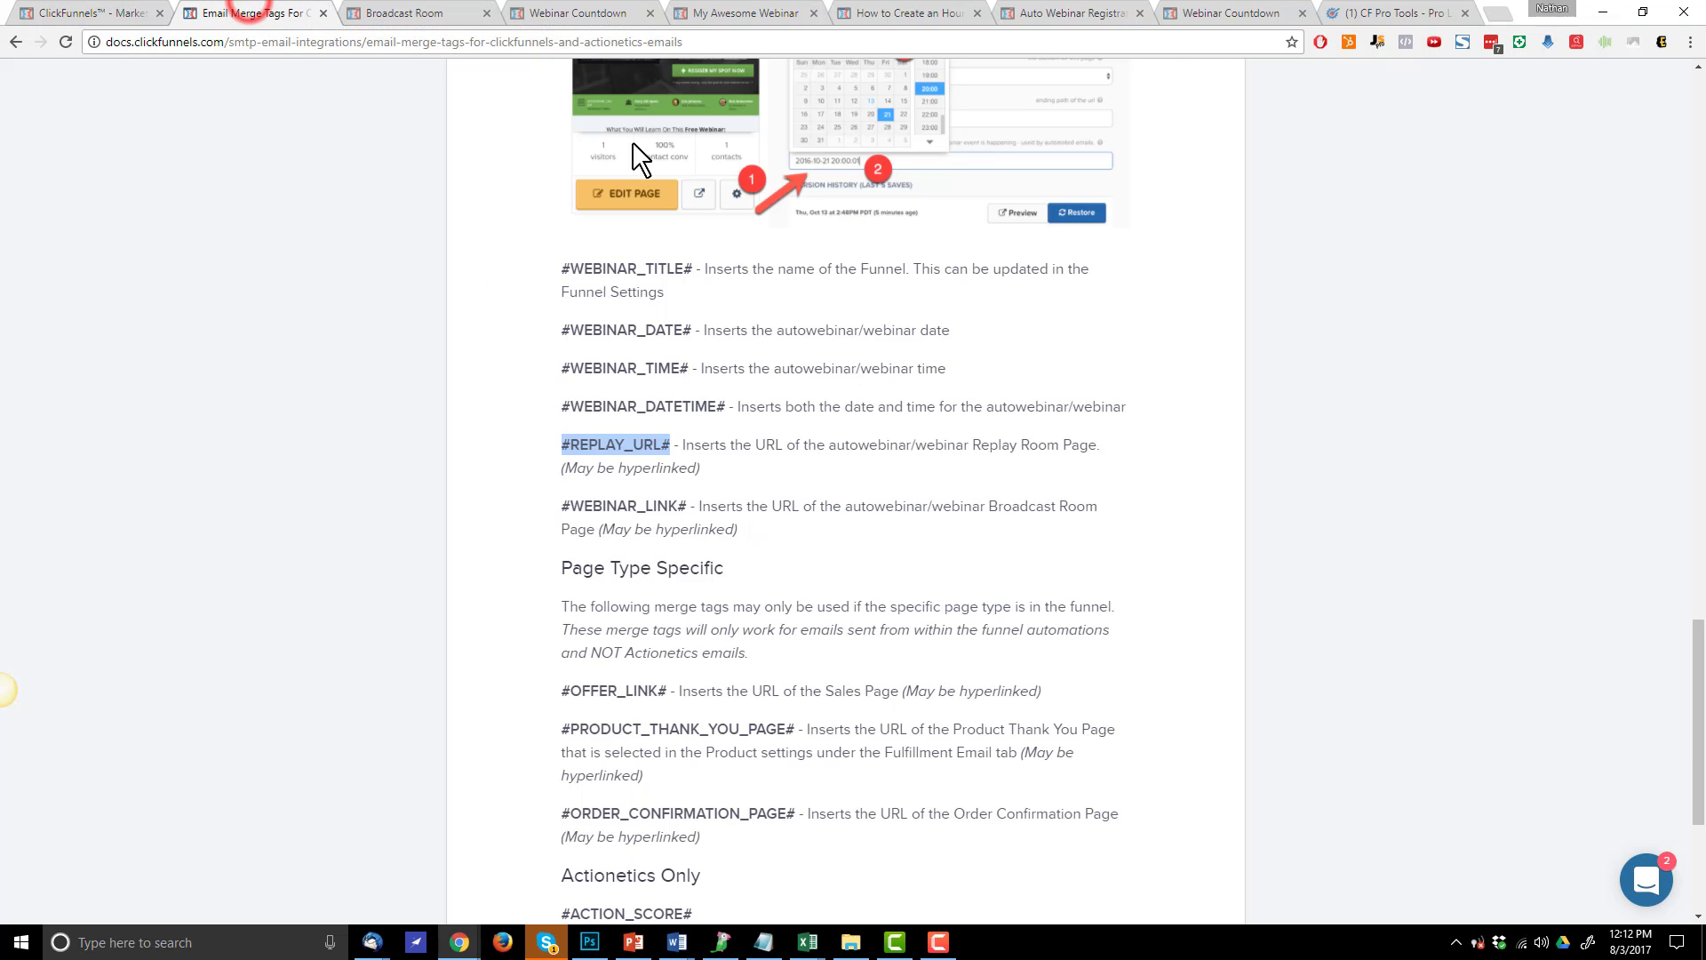
click(697, 449)
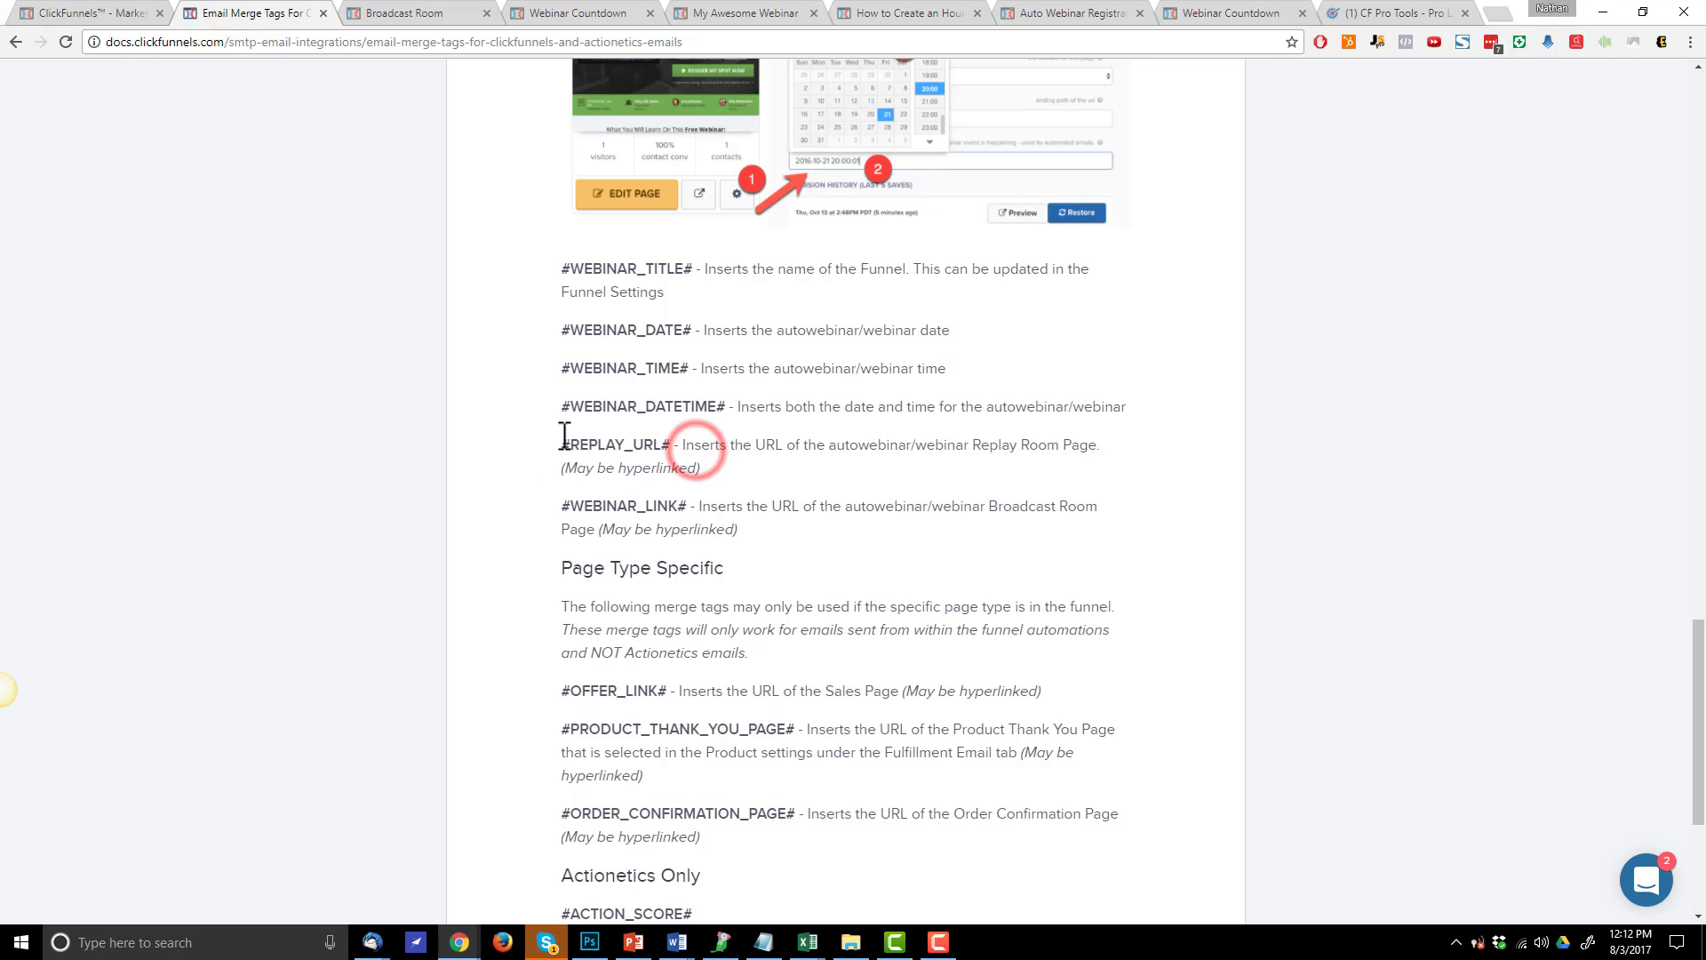
drag(674, 447, 558, 444)
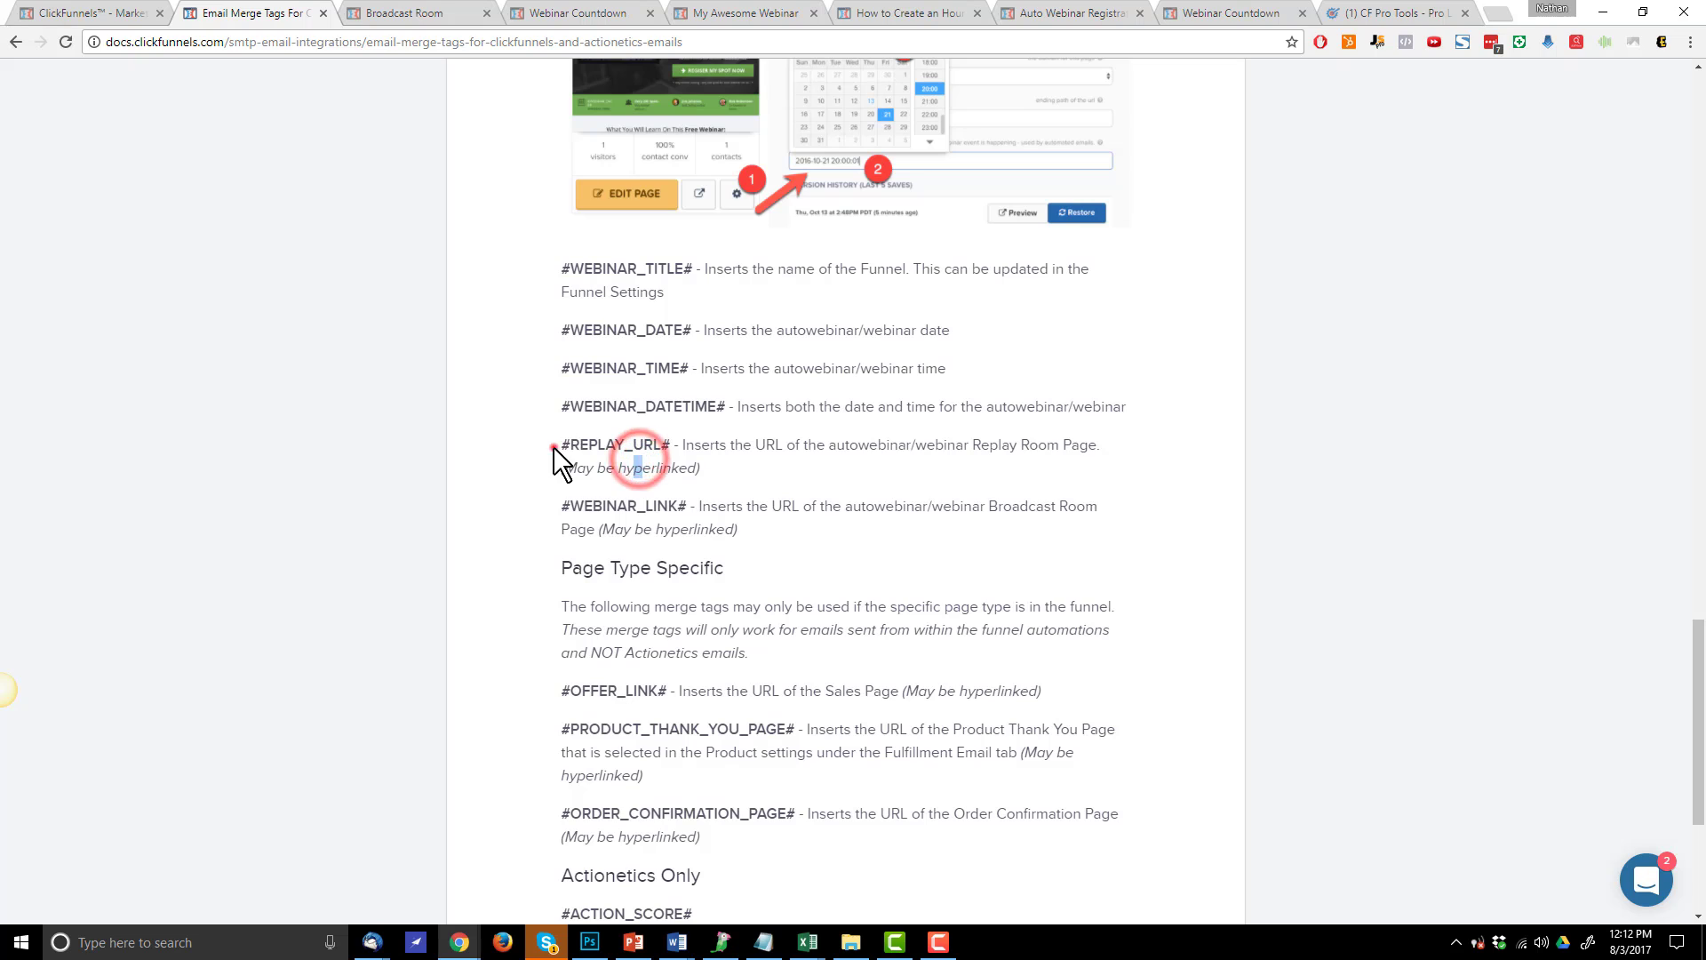
drag(560, 444, 670, 445)
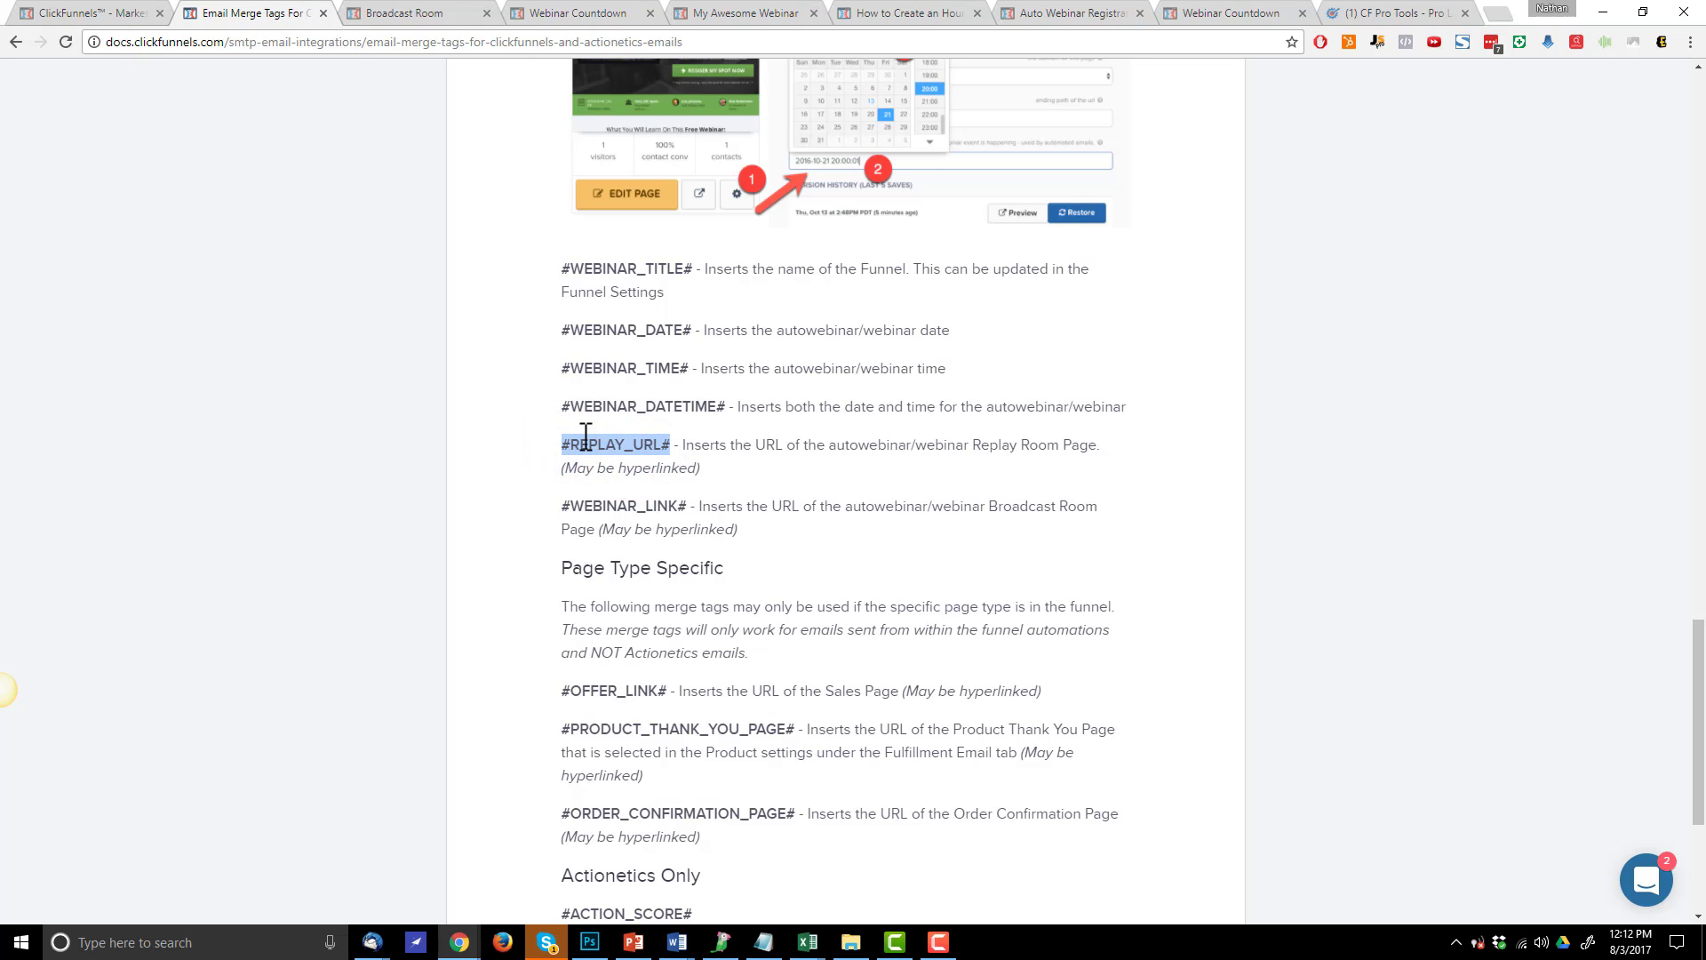
Examine the #WEBINAR_LINK# merge tag for the Broadcast Room page in the help article
click(512, 523)
drag(557, 504, 685, 510)
click(685, 510)
drag(555, 505, 692, 505)
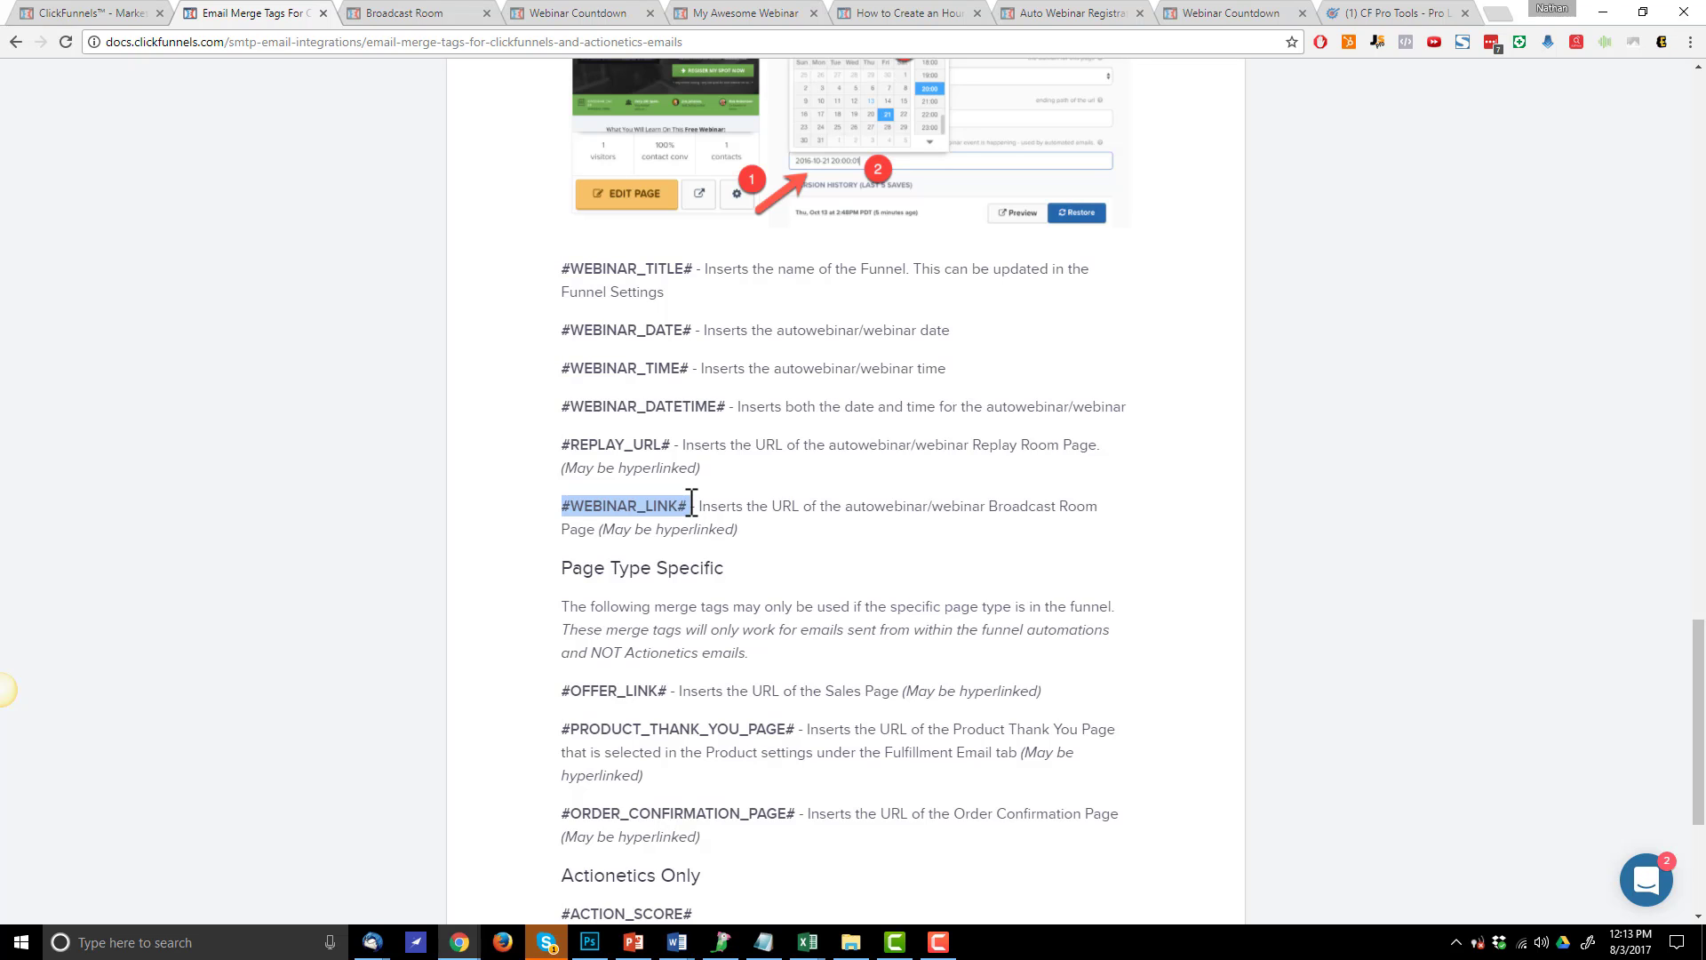
click(702, 502)
drag(619, 503, 627, 505)
Copy the #REPLAY_URL# merge tag and open the "Did you miss yesterday's webinar?" email for editing
drag(561, 444, 671, 444)
key(ctrl+c)
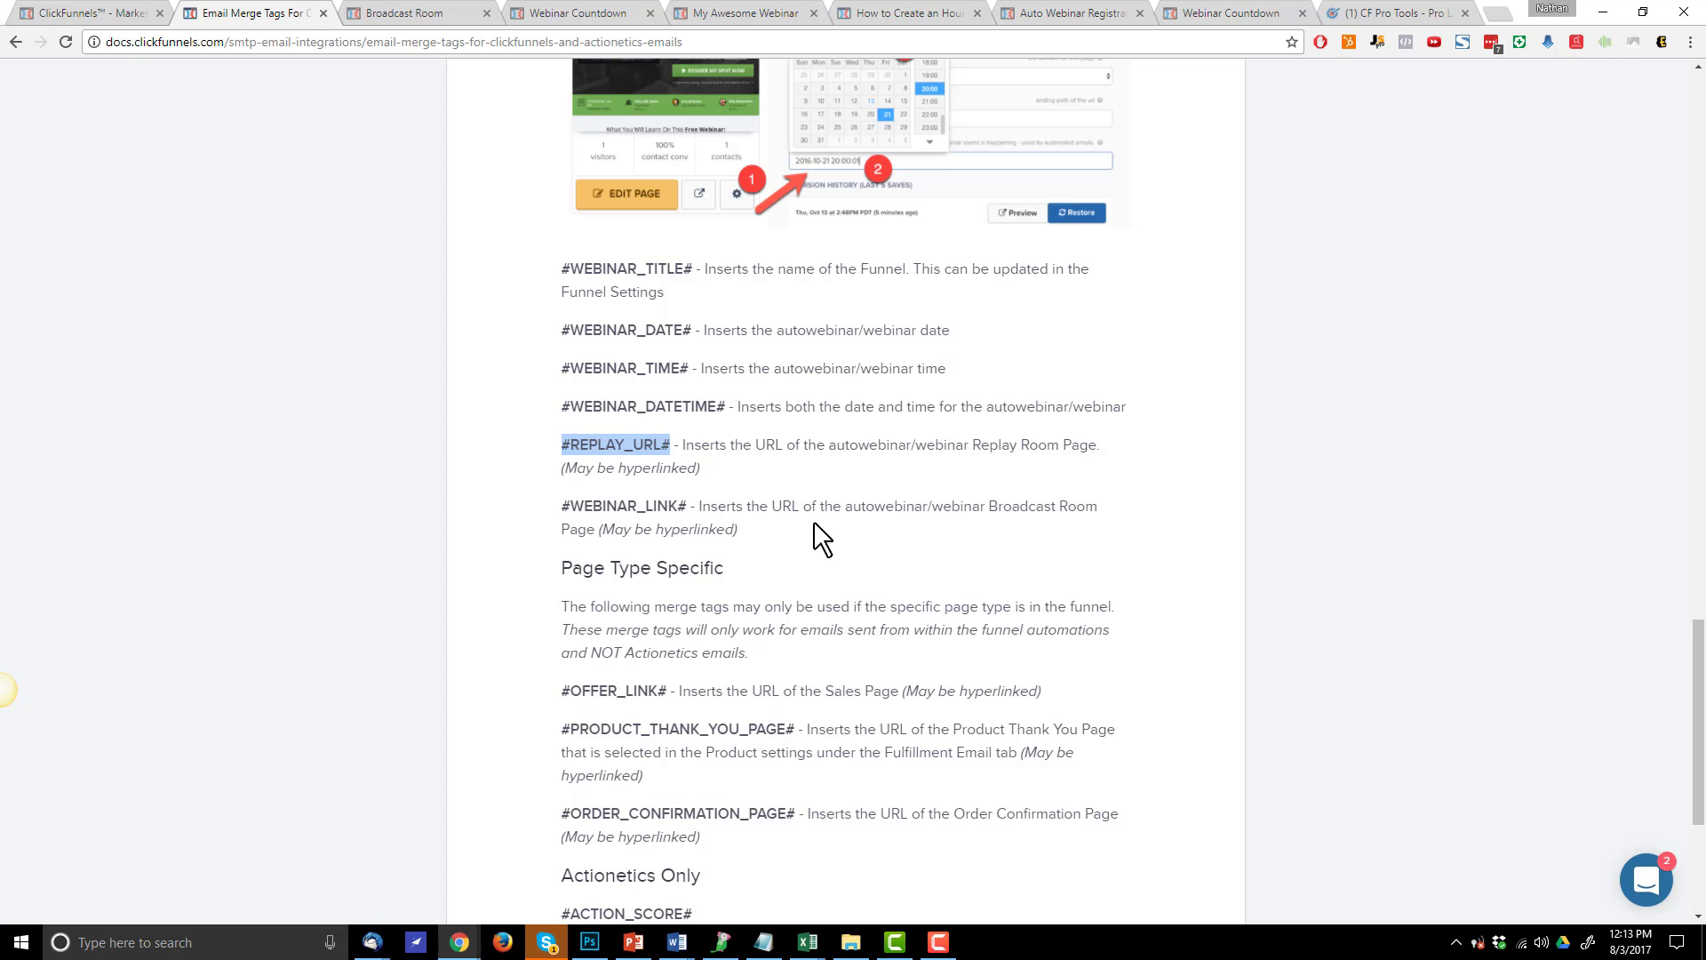
click(601, 447)
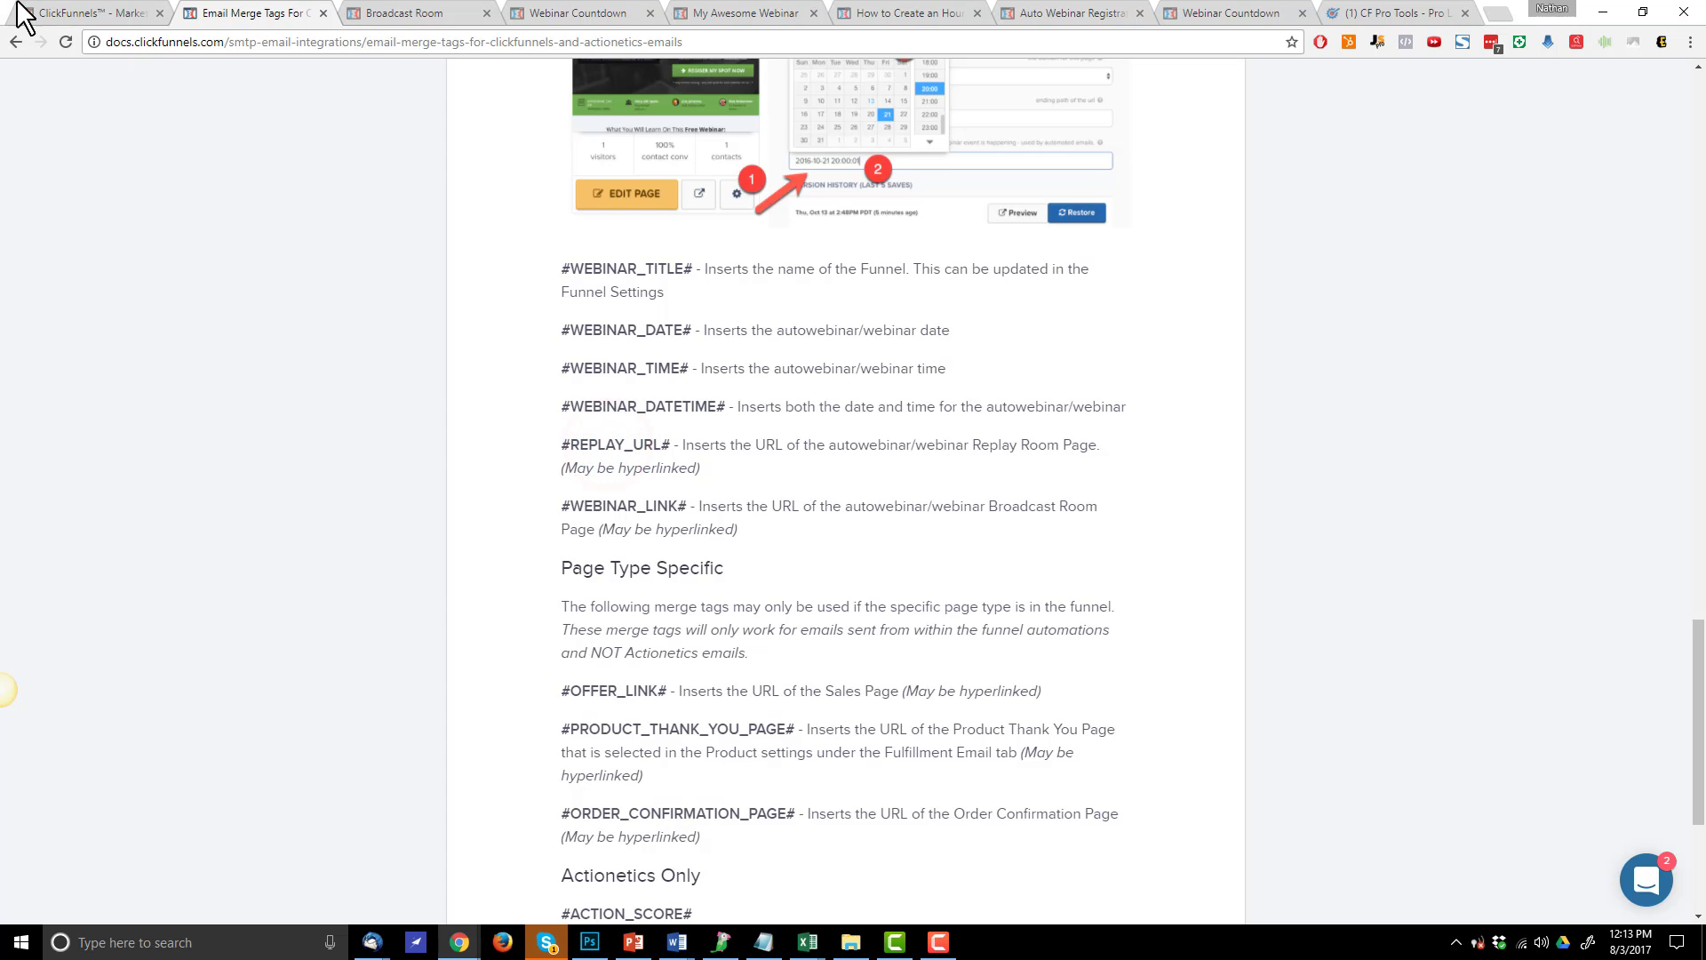
click(72, 13)
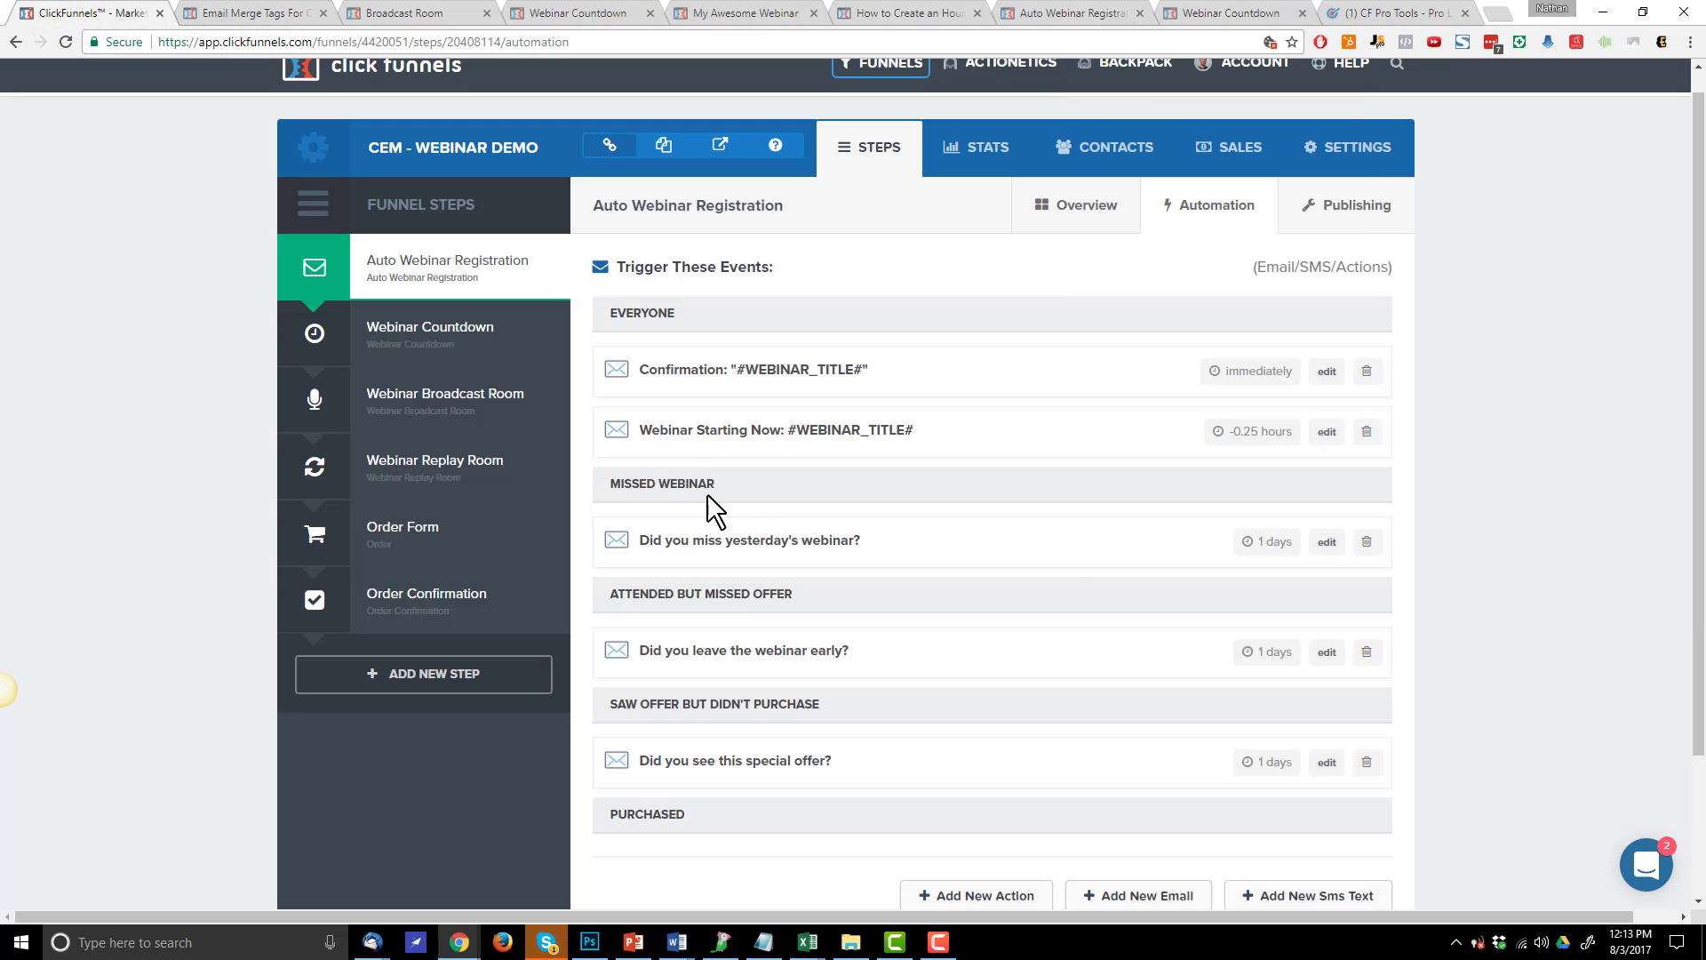
click(1327, 542)
scroll(1359, 544, down, 3)
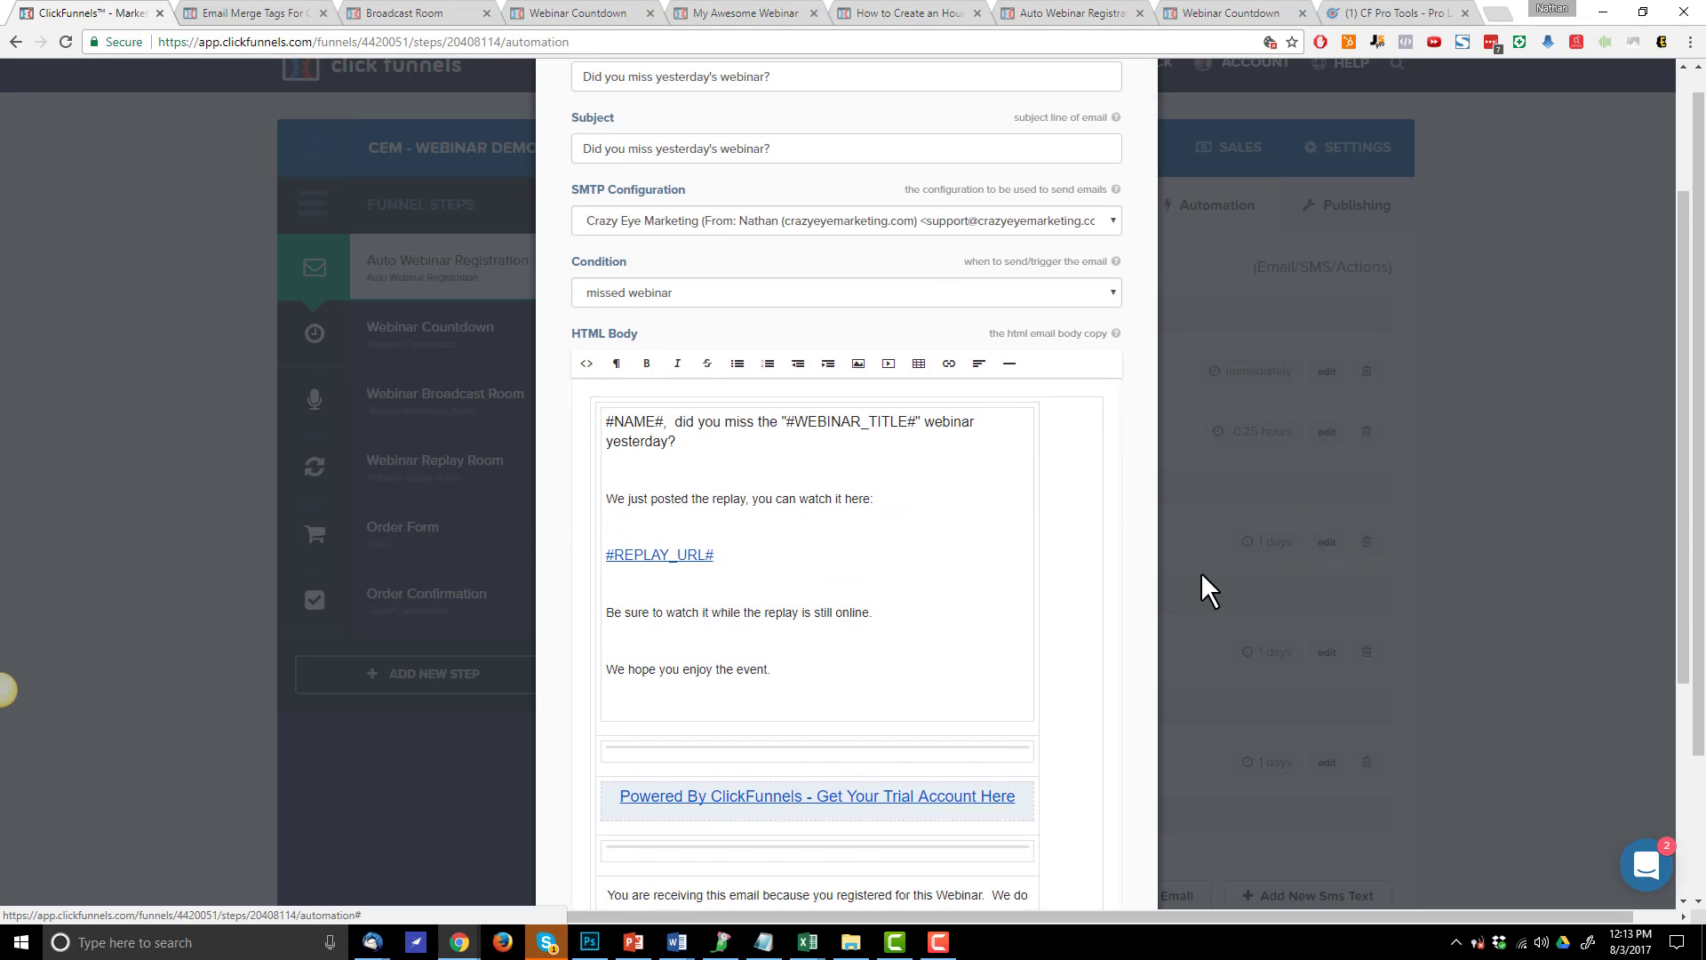
Add the line "Click here to watch the replay!" below "We just posted the replay, you can watch it here:" in the email body
click(671, 493)
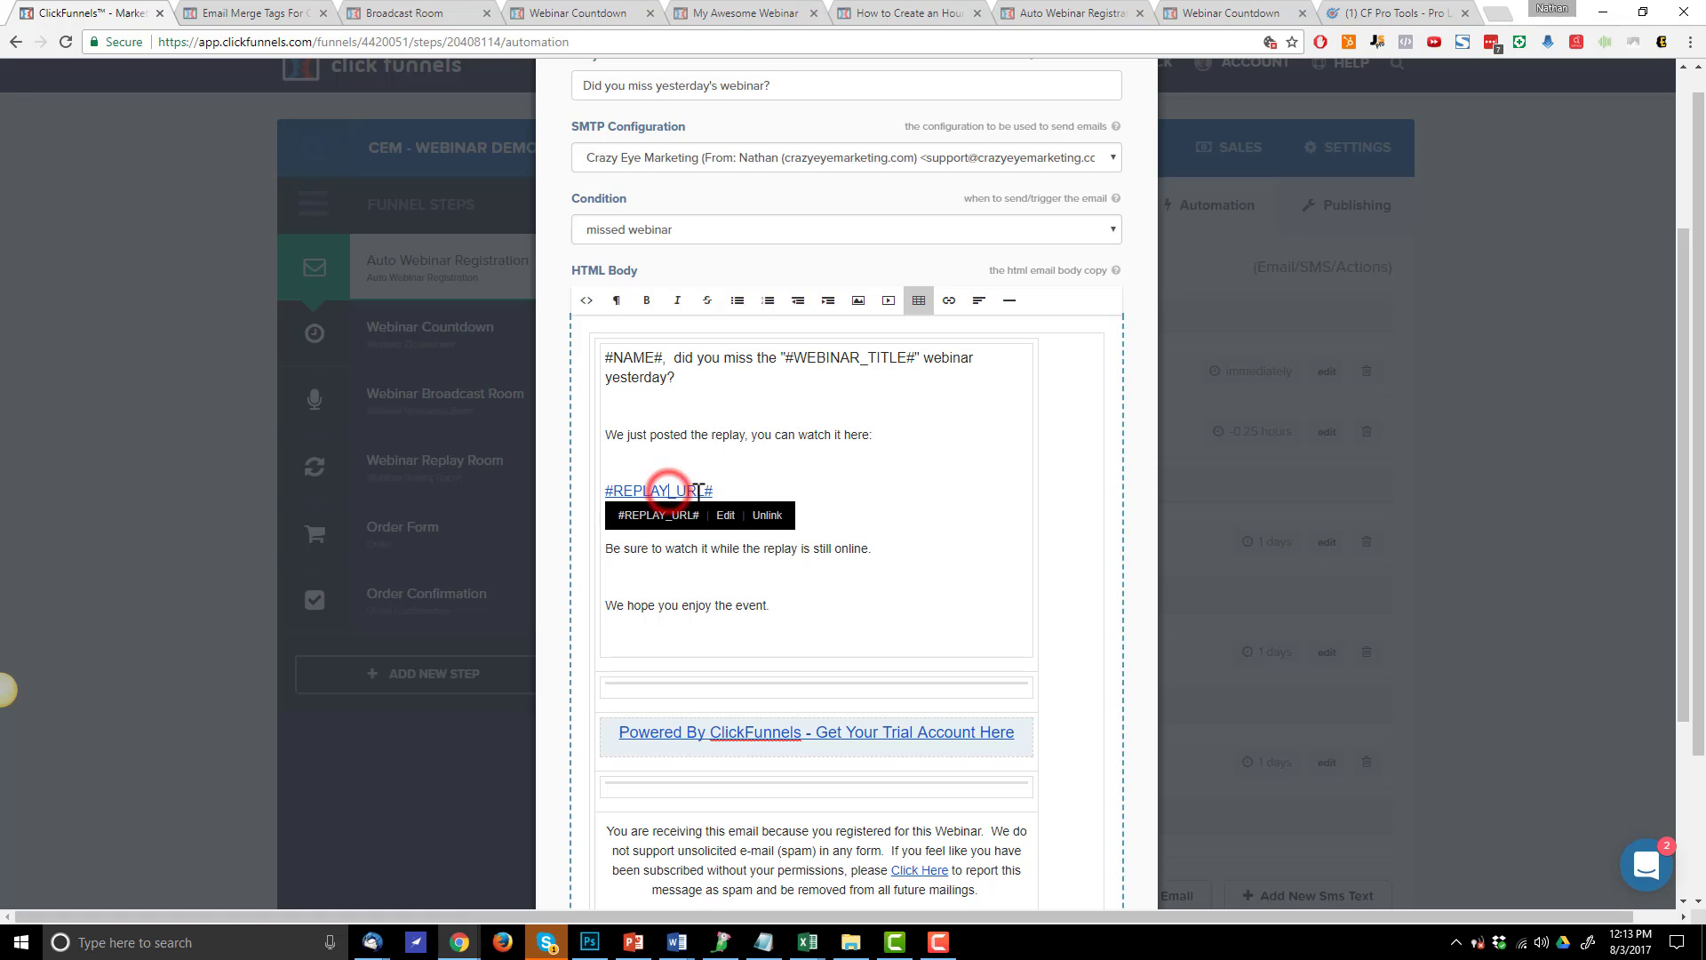
click(788, 434)
click(906, 433)
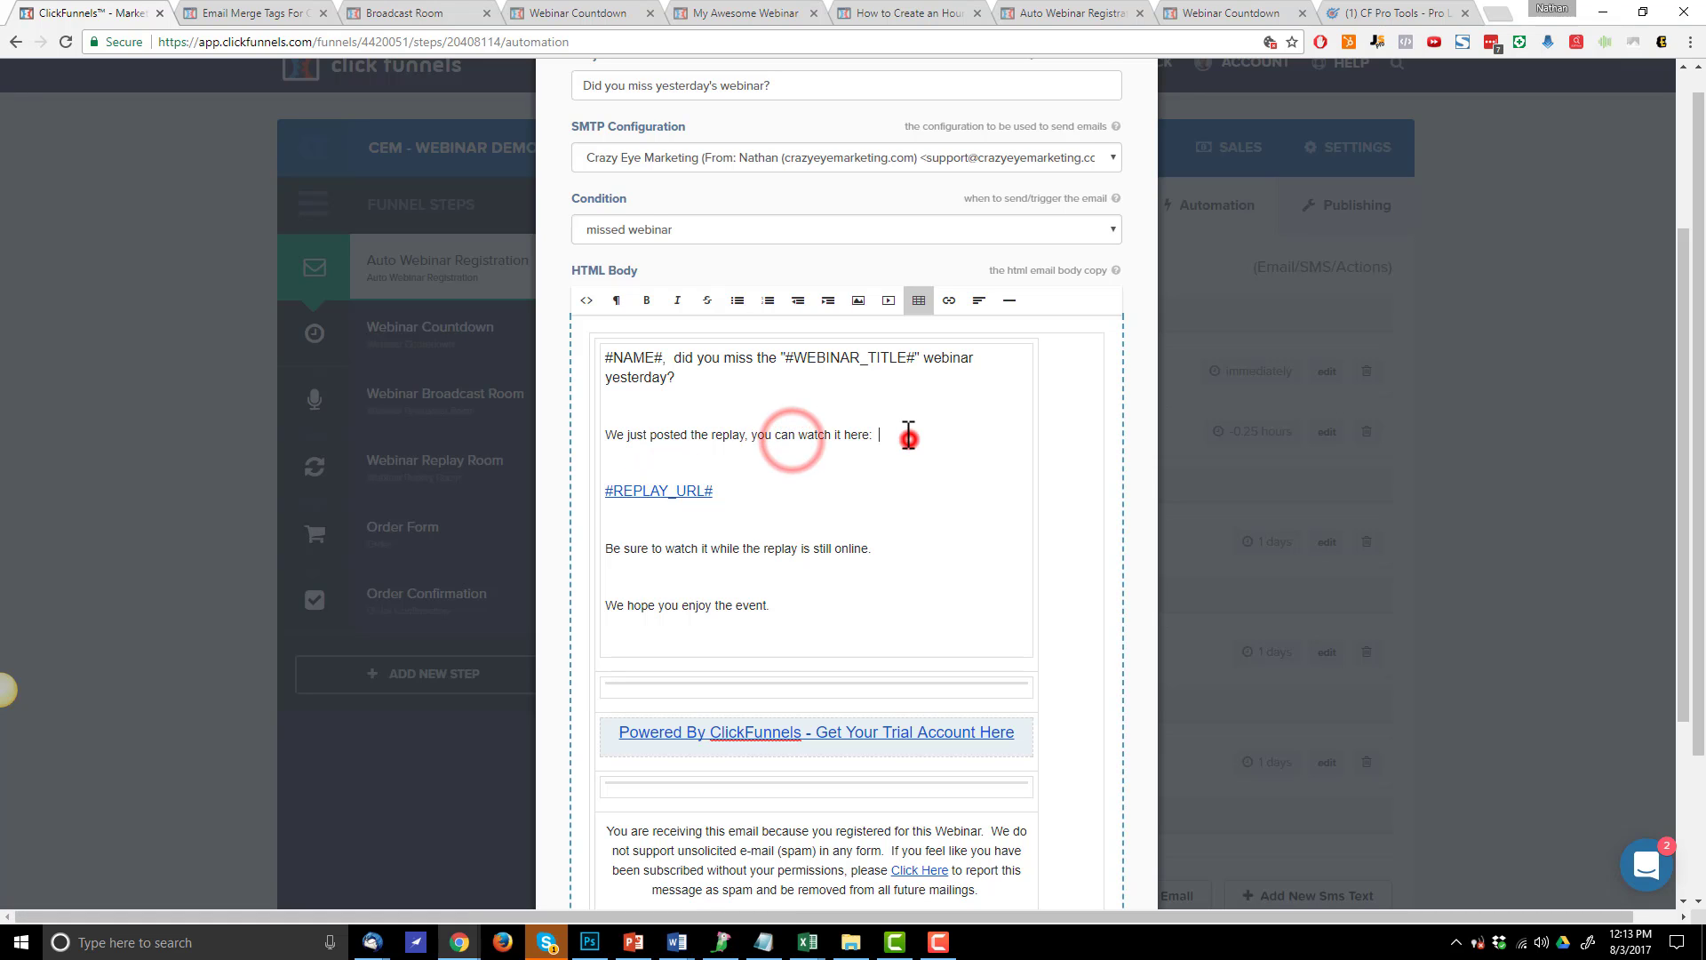
key(Return)
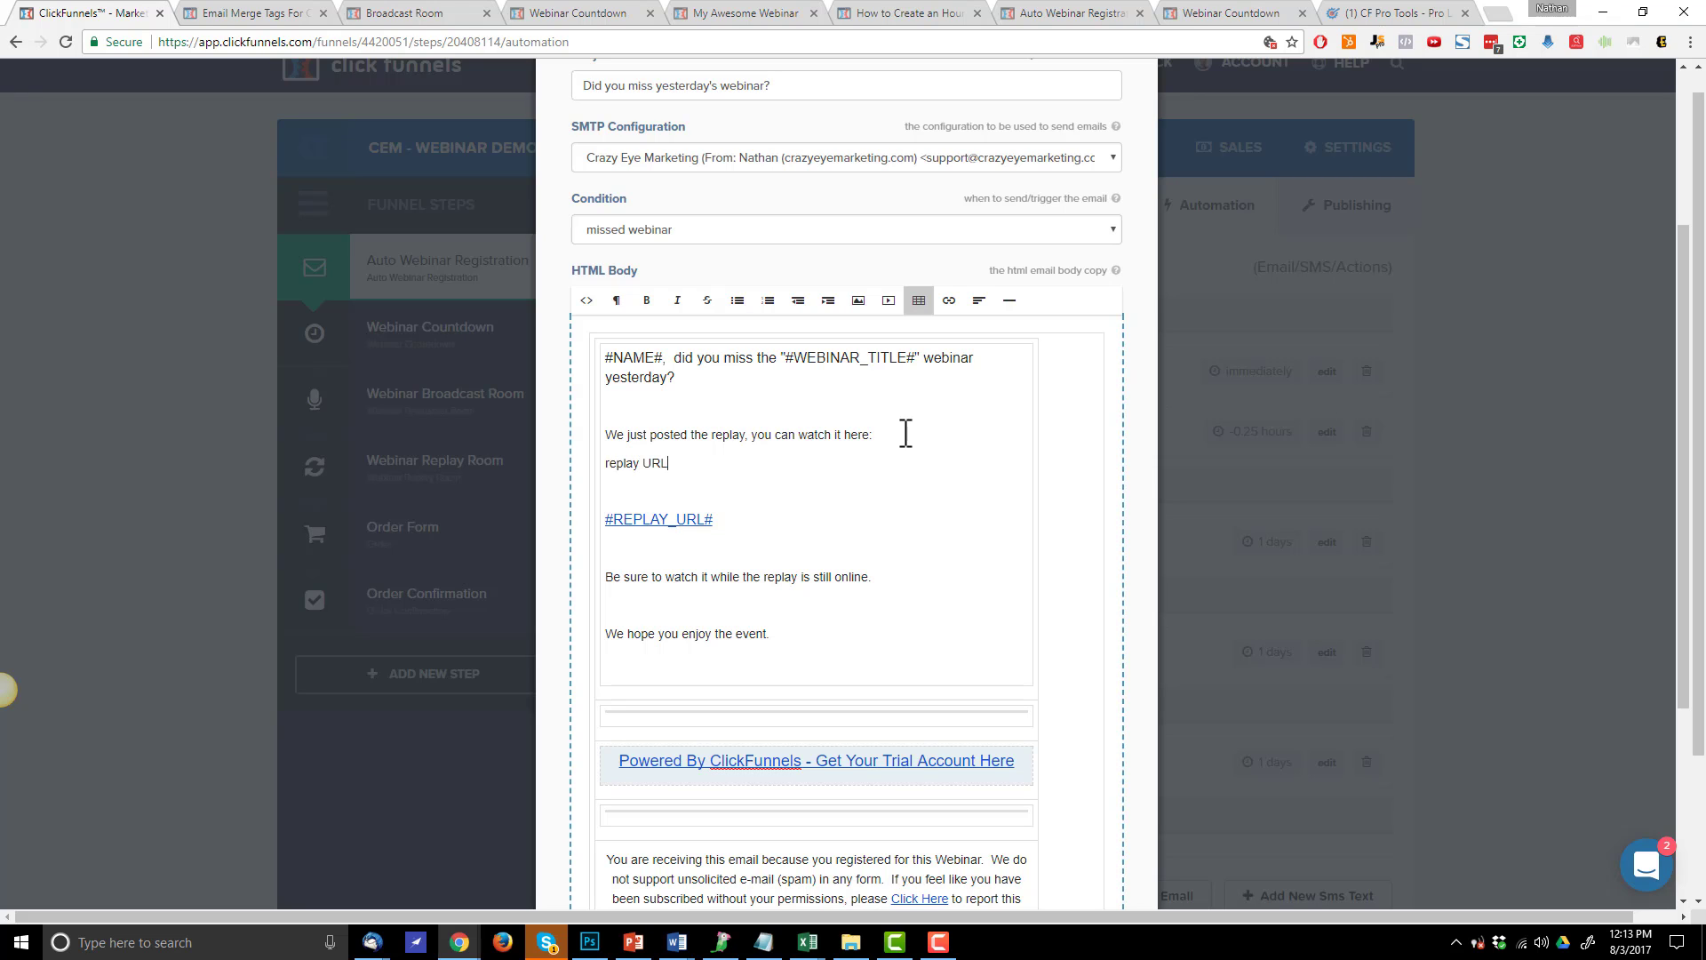
drag(679, 463, 608, 460)
text(Click here to watch the)
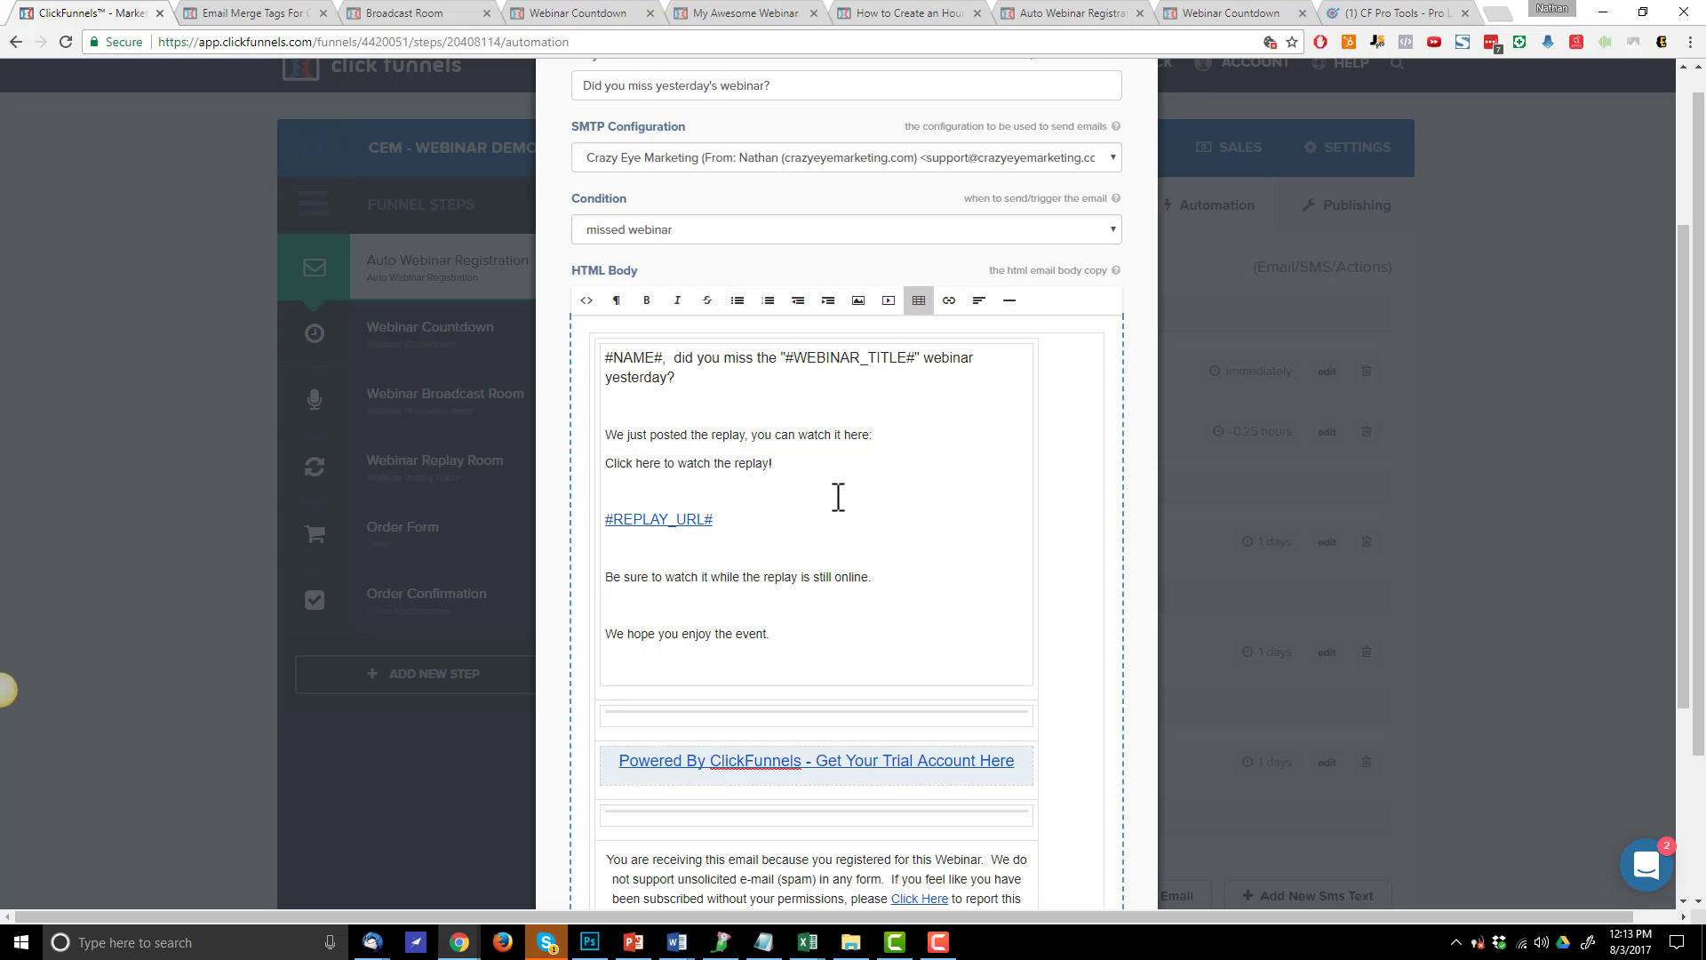
Link the text "Click here to watch the replay!" to #REPLAY_URL#, check the link, and return to the automation list
drag(804, 460, 603, 464)
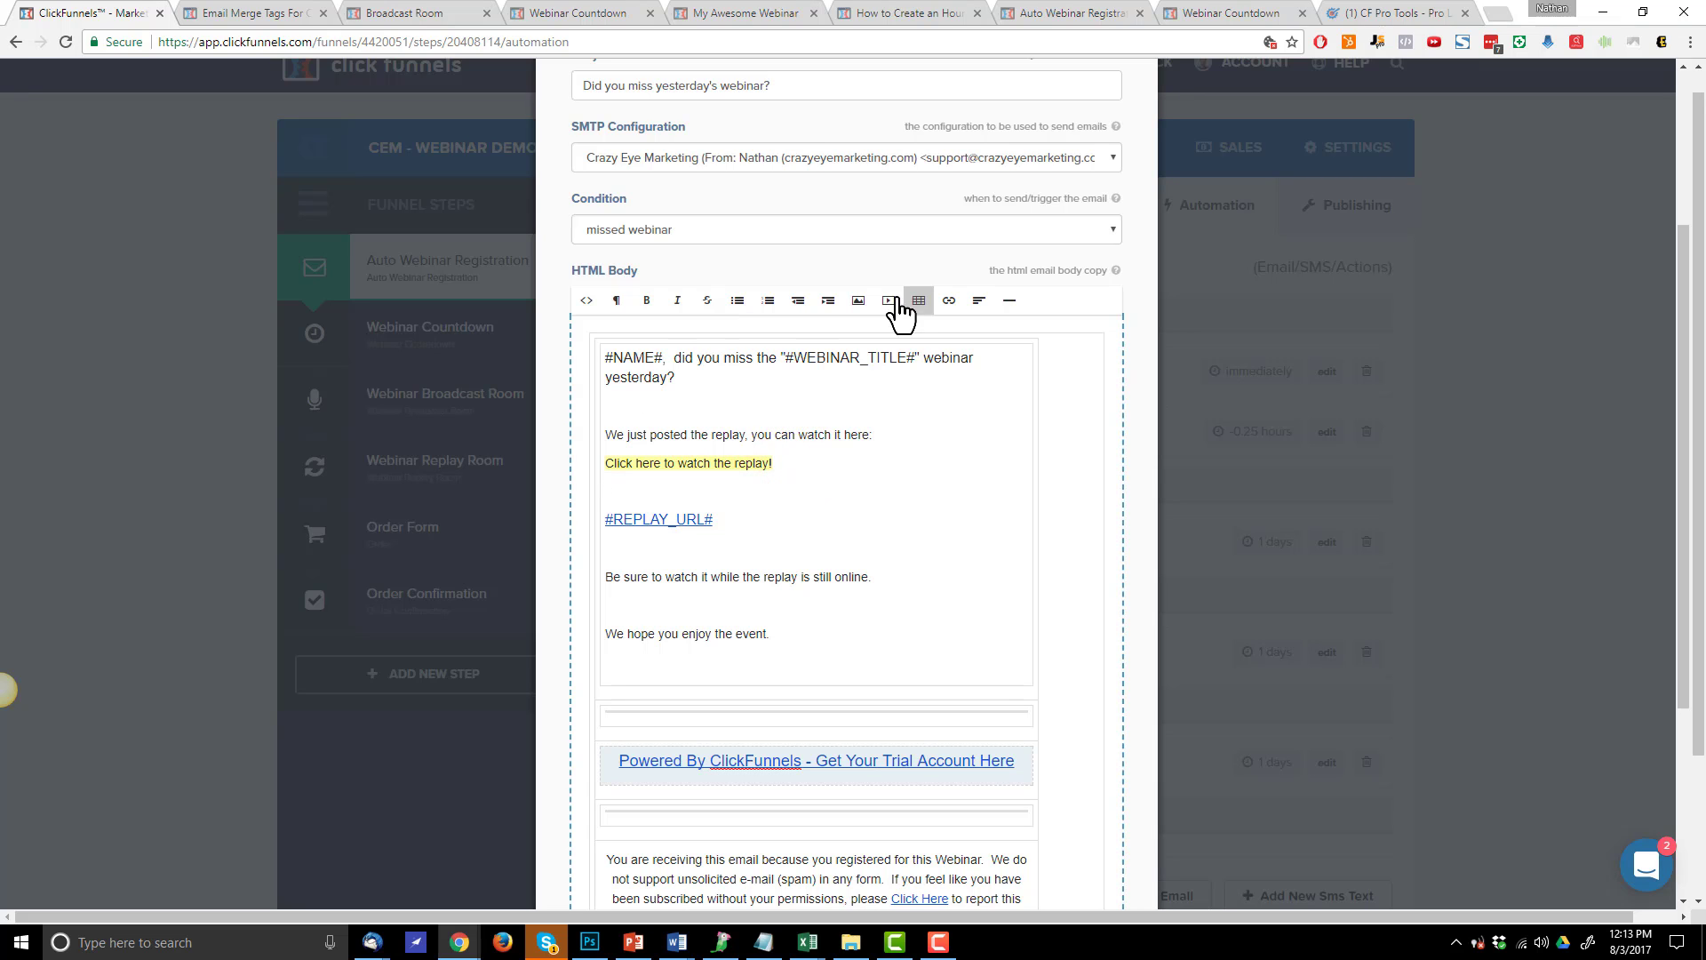
click(949, 300)
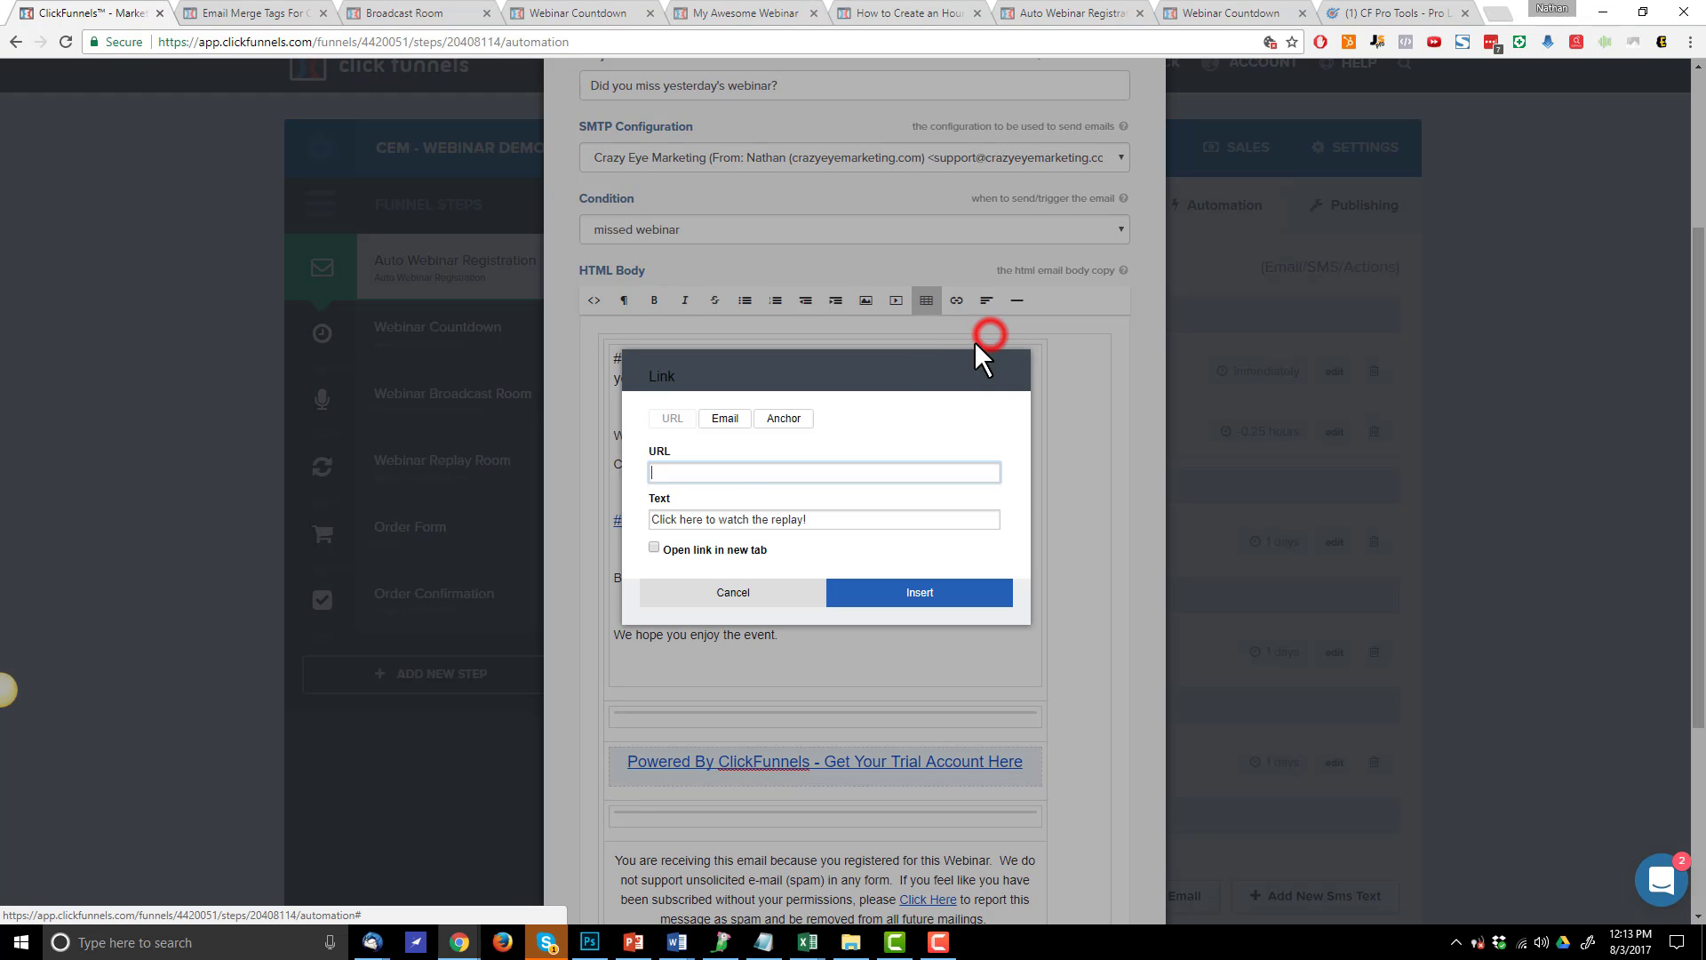
click(735, 470)
key(ctrl+v)
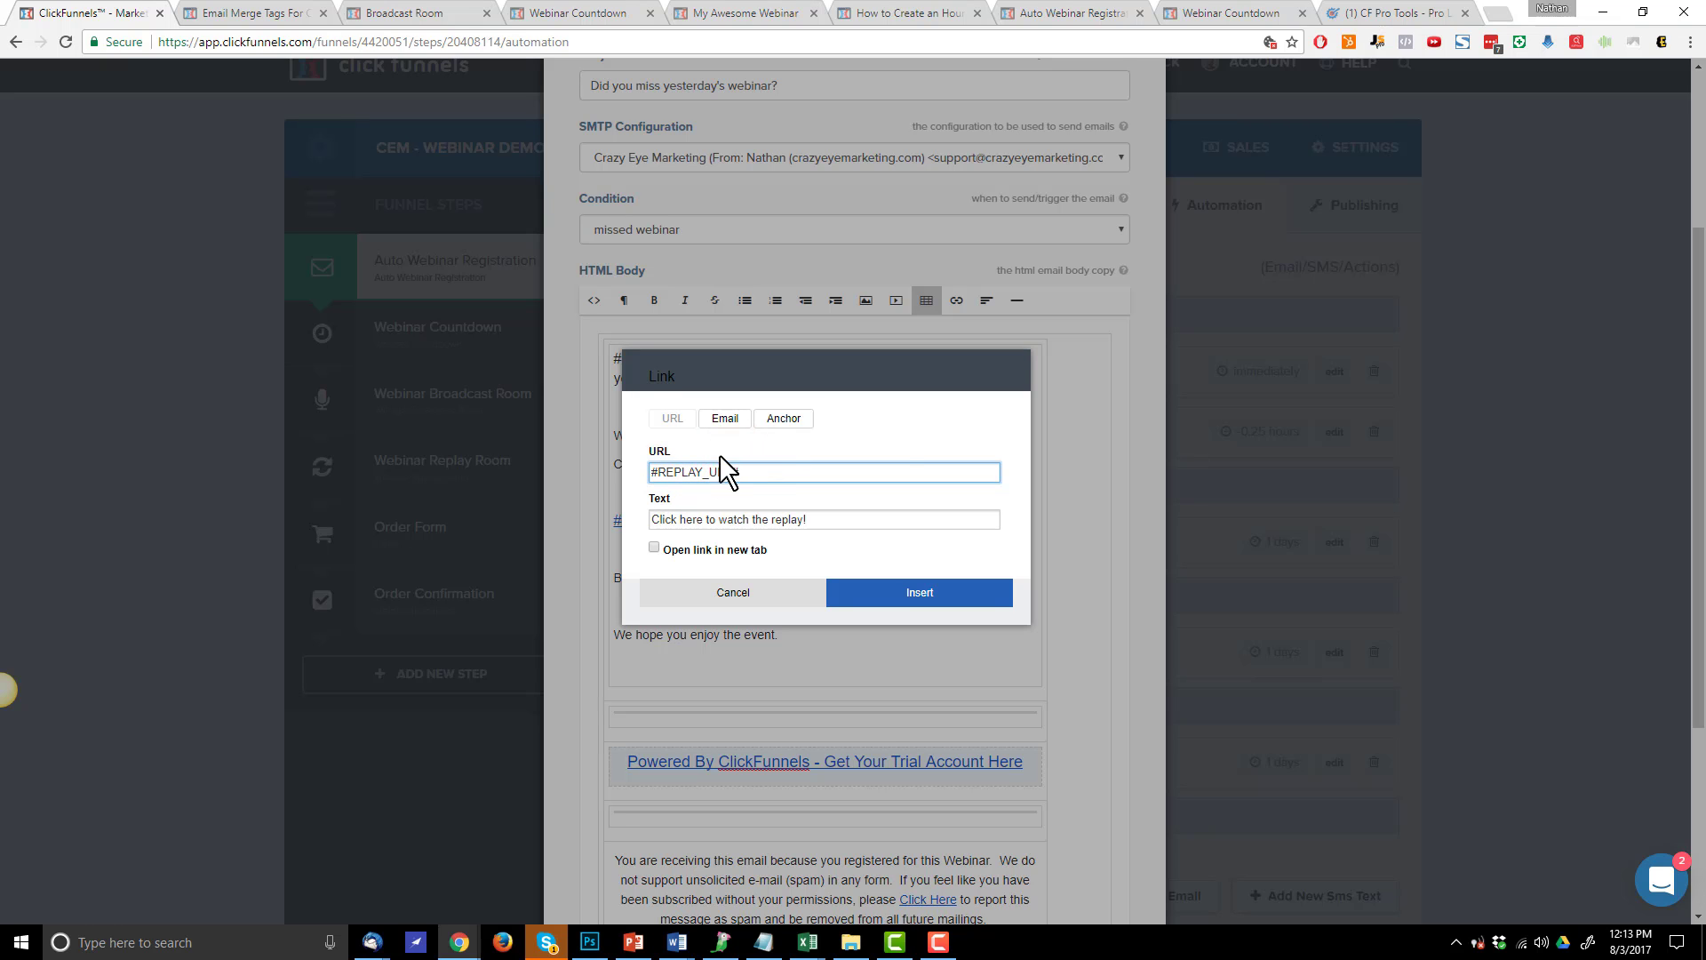
click(915, 593)
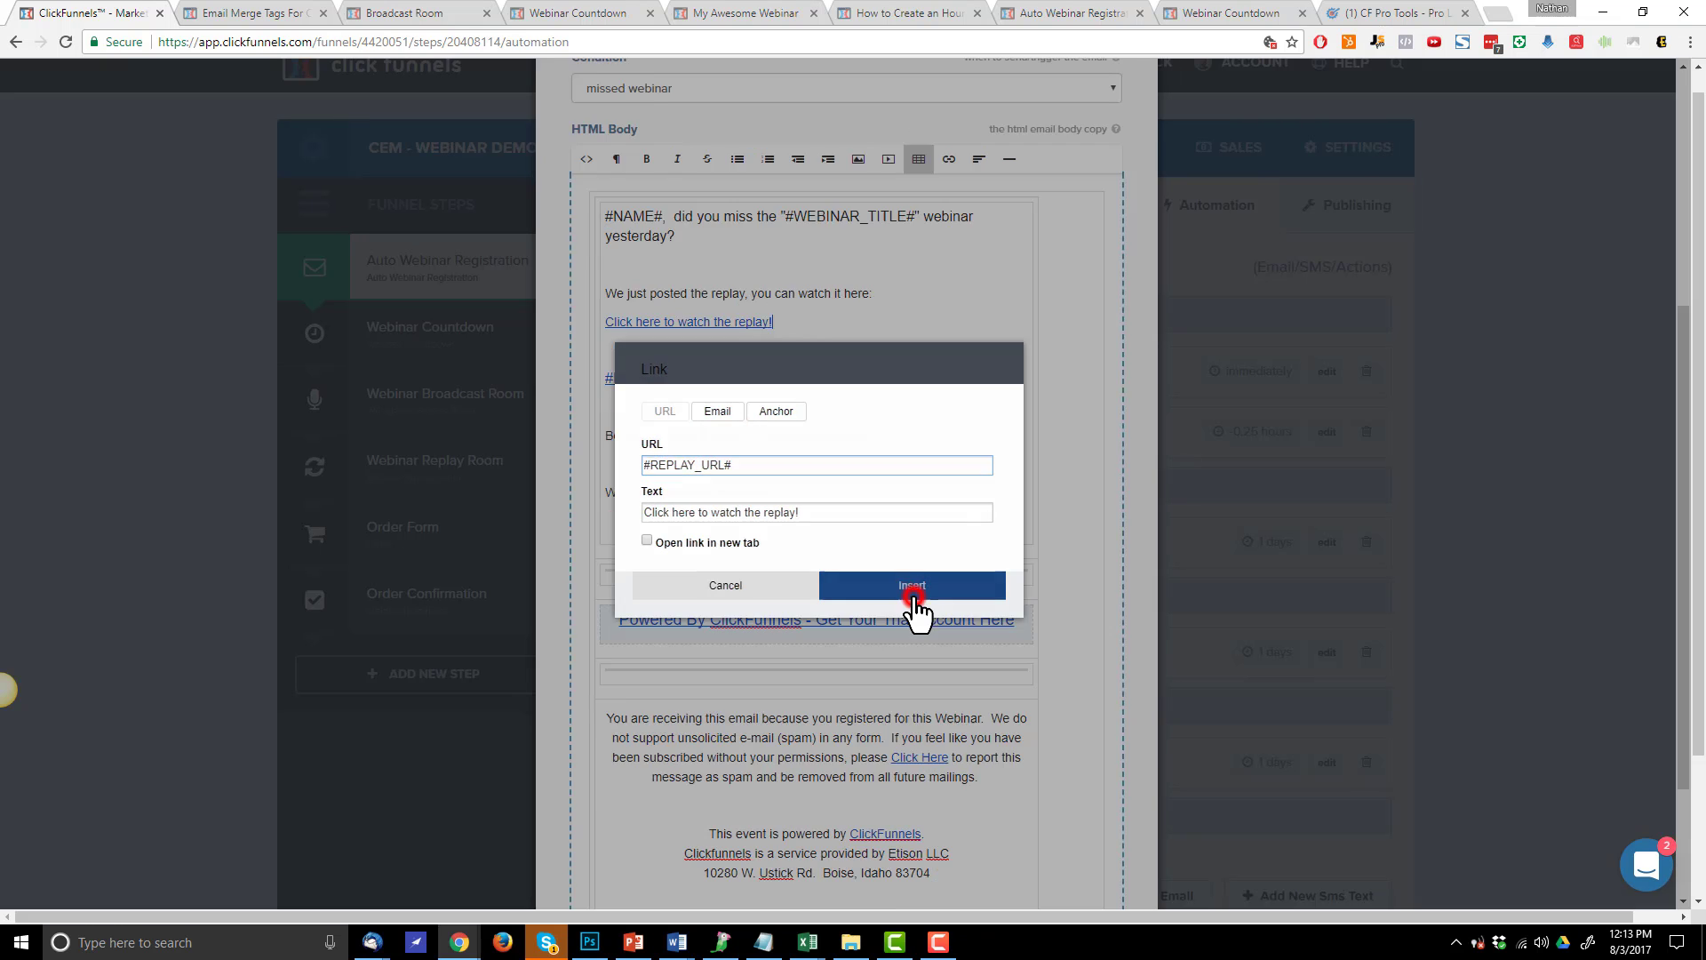
click(852, 425)
click(751, 318)
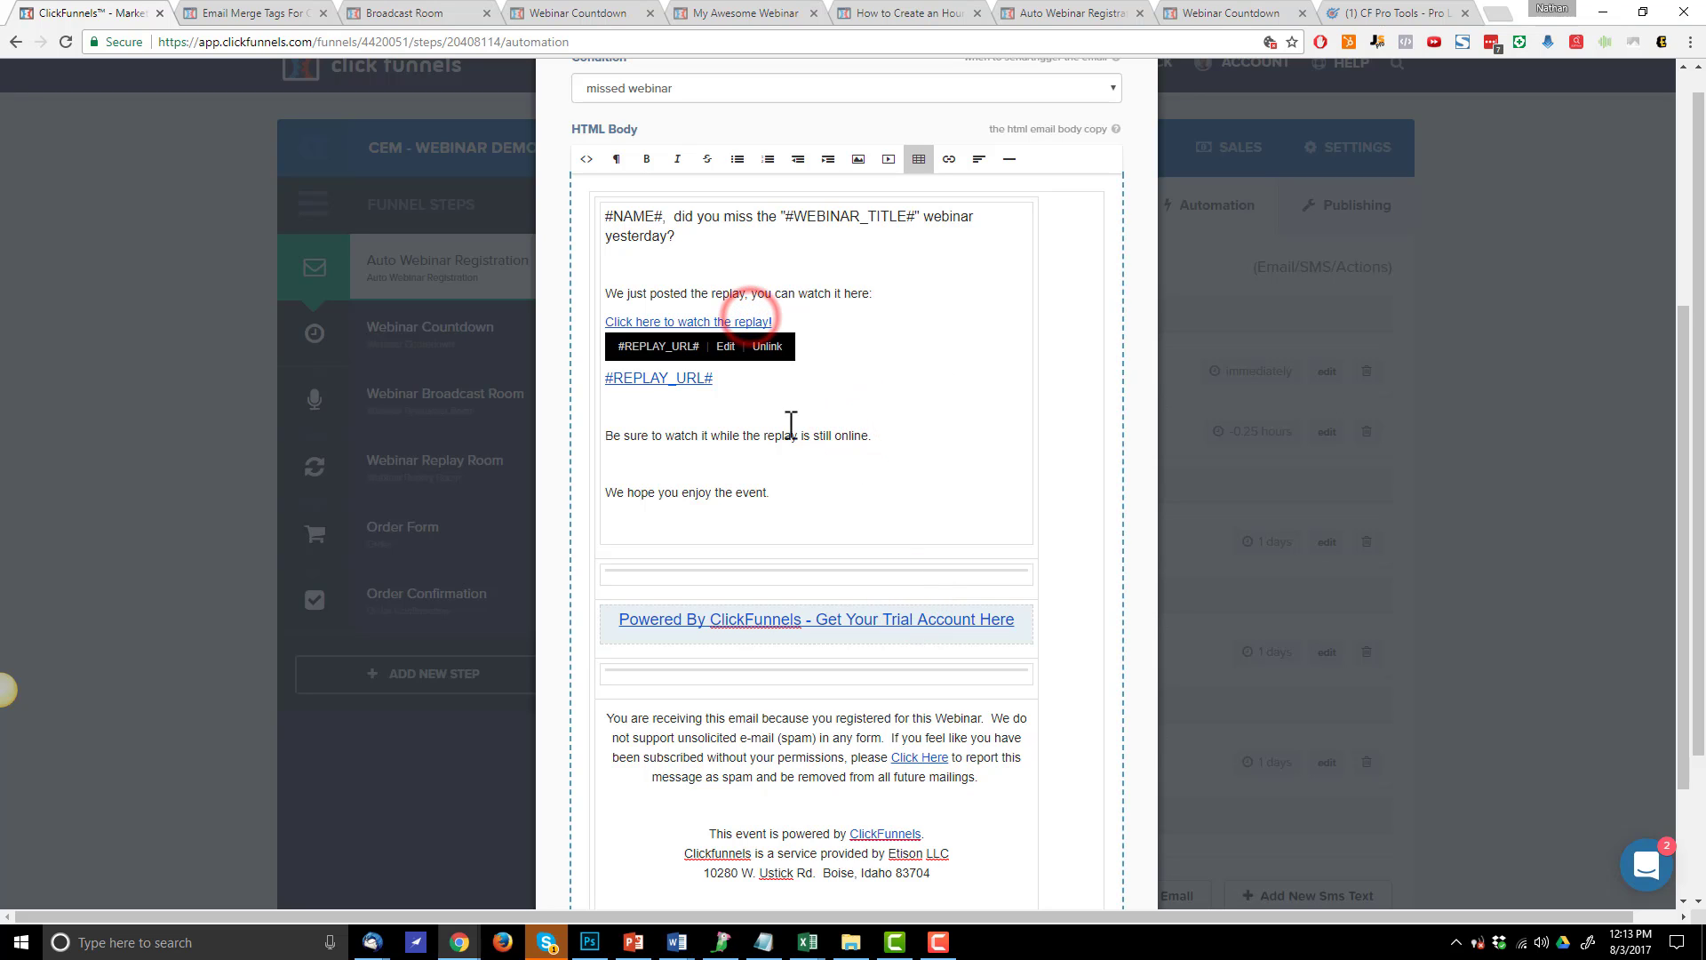
click(913, 449)
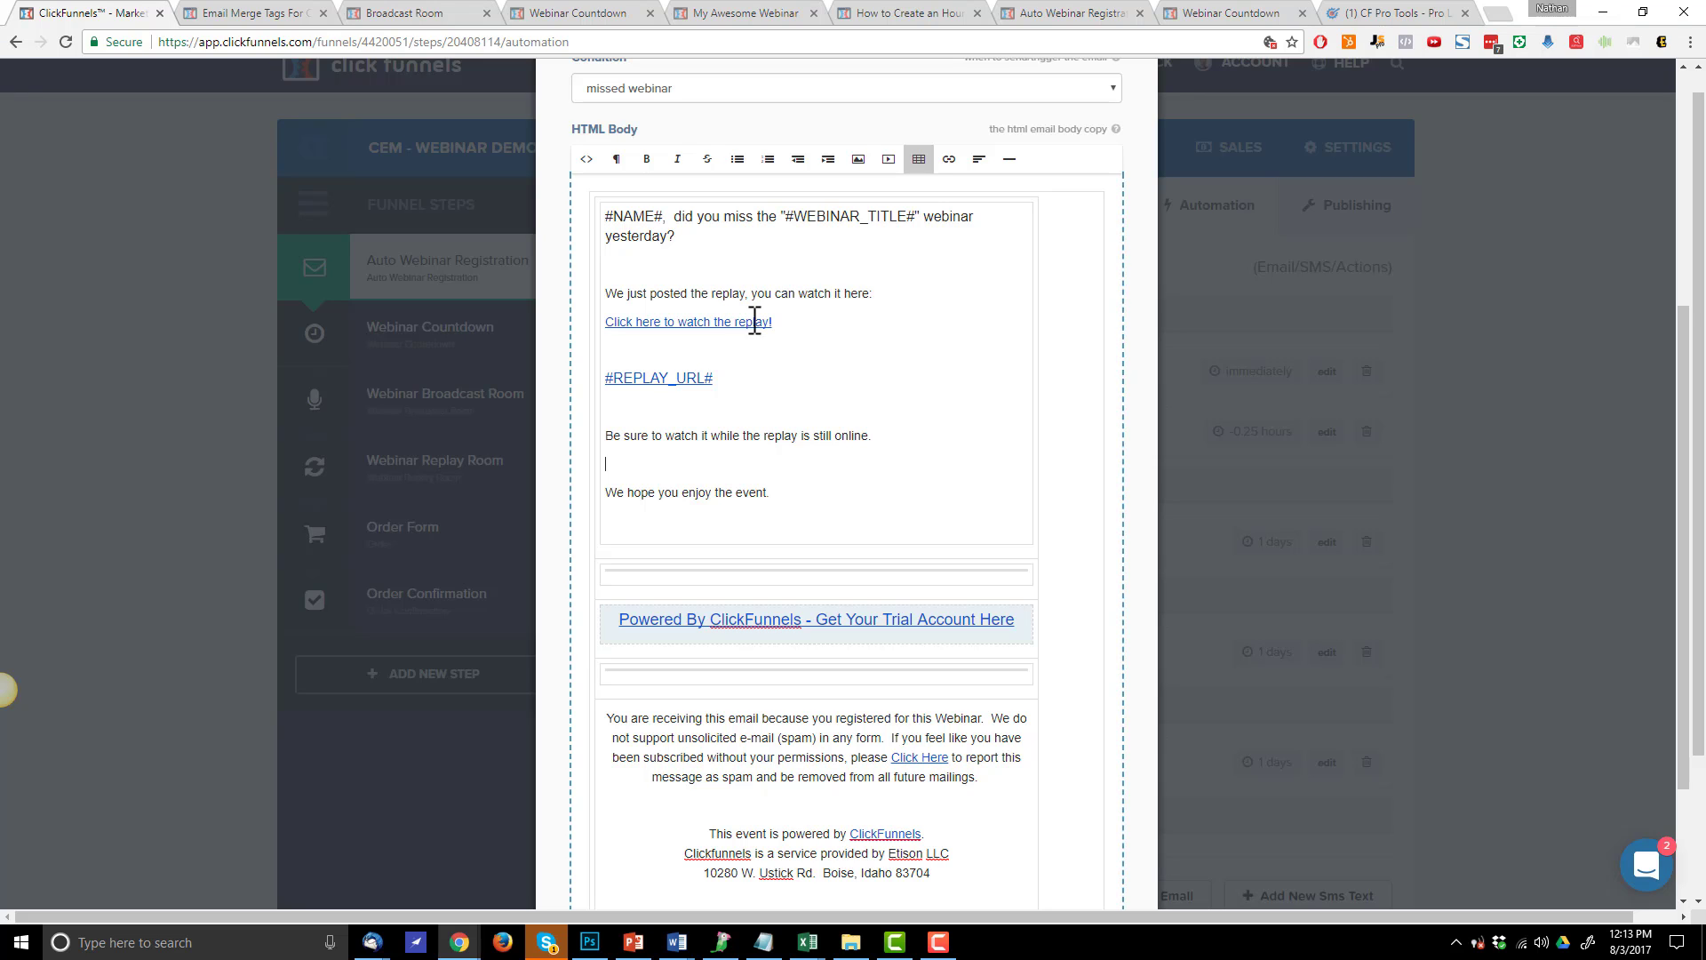
scroll(778, 386, up, 2)
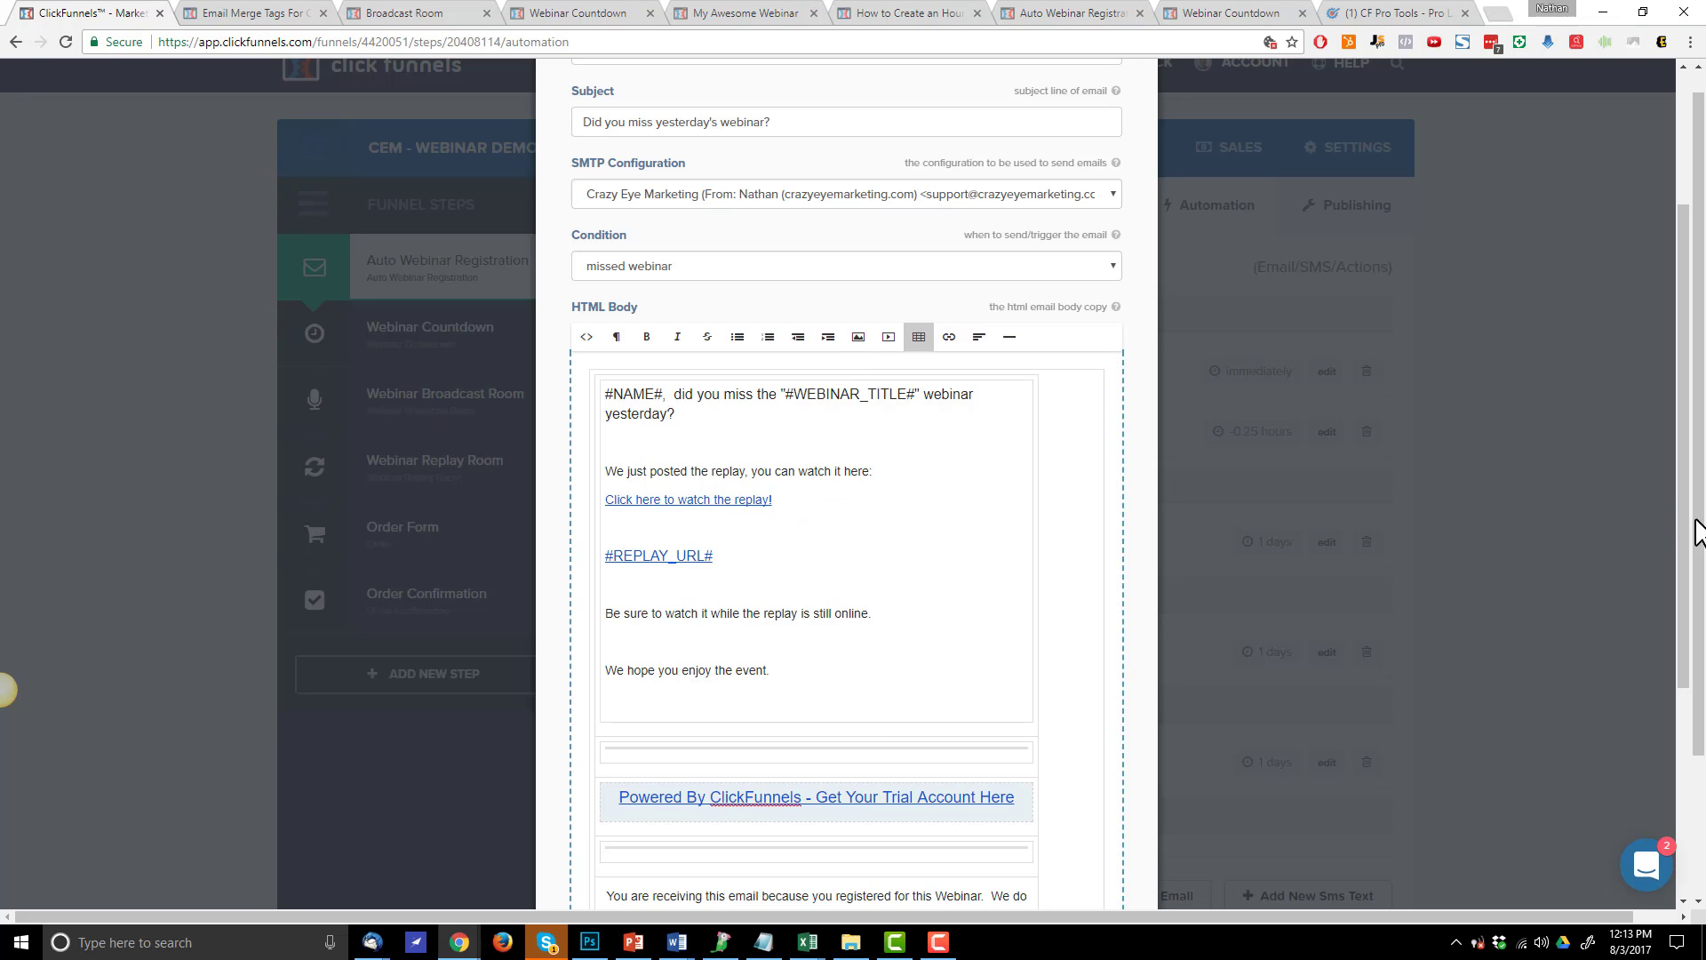
scroll(881, 556, down, 5)
click(1096, 806)
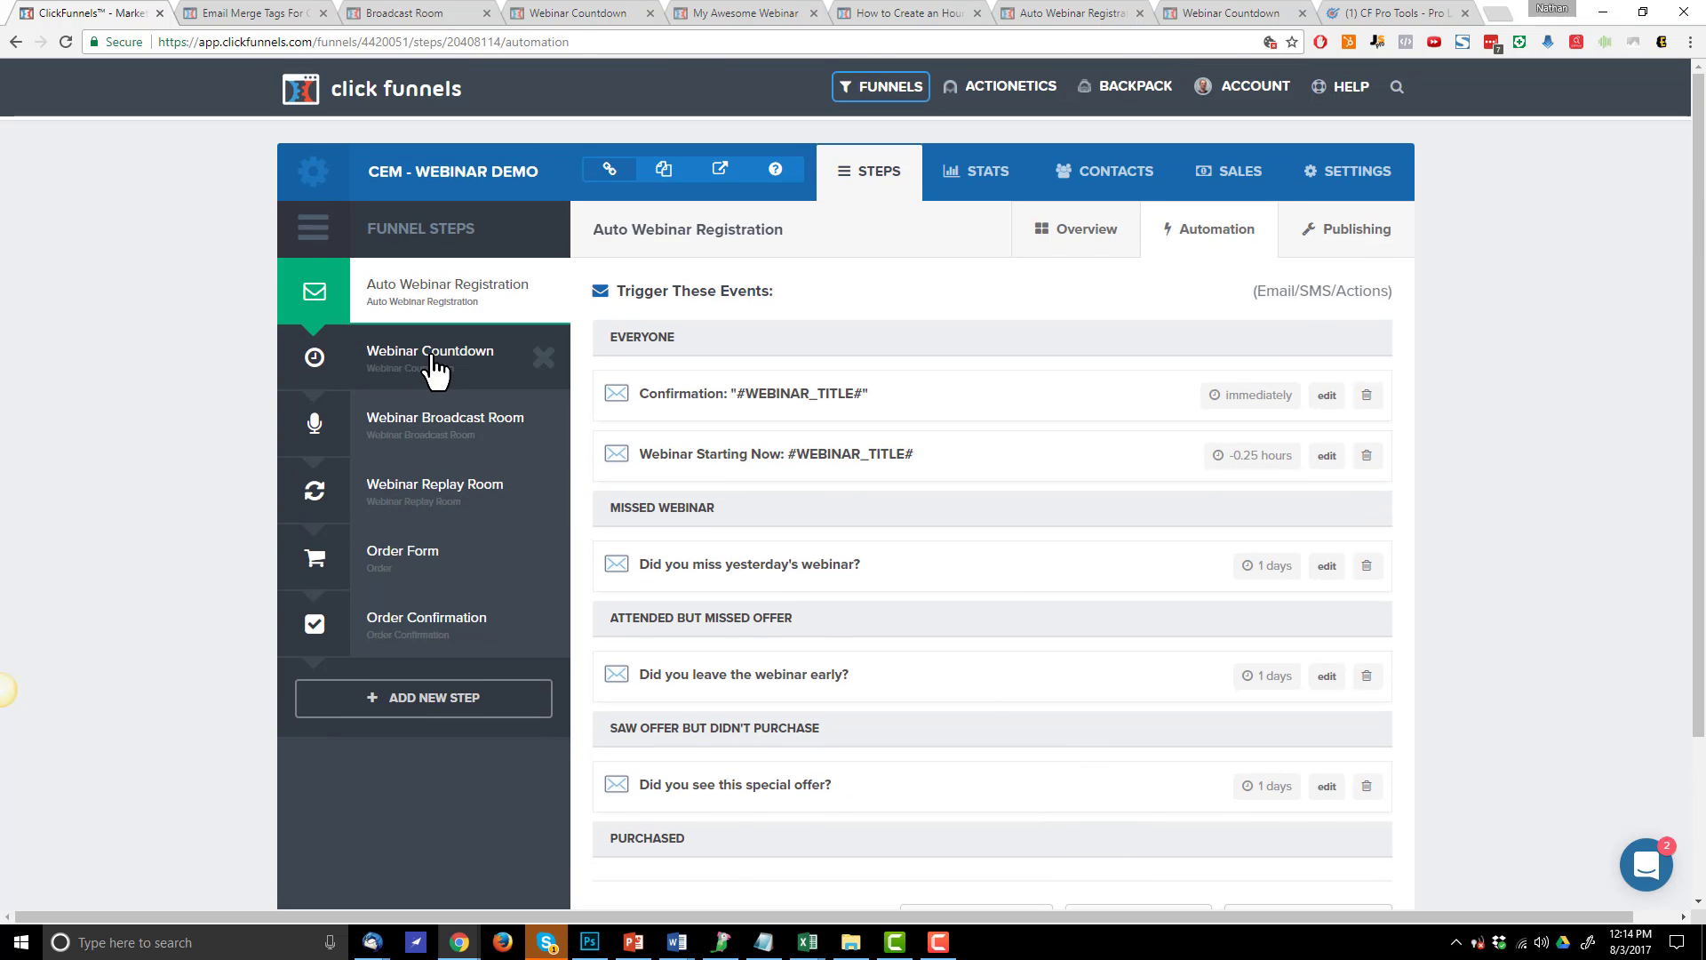
Open the Webinar Replay Room funnel step and copy its page URL
click(424, 356)
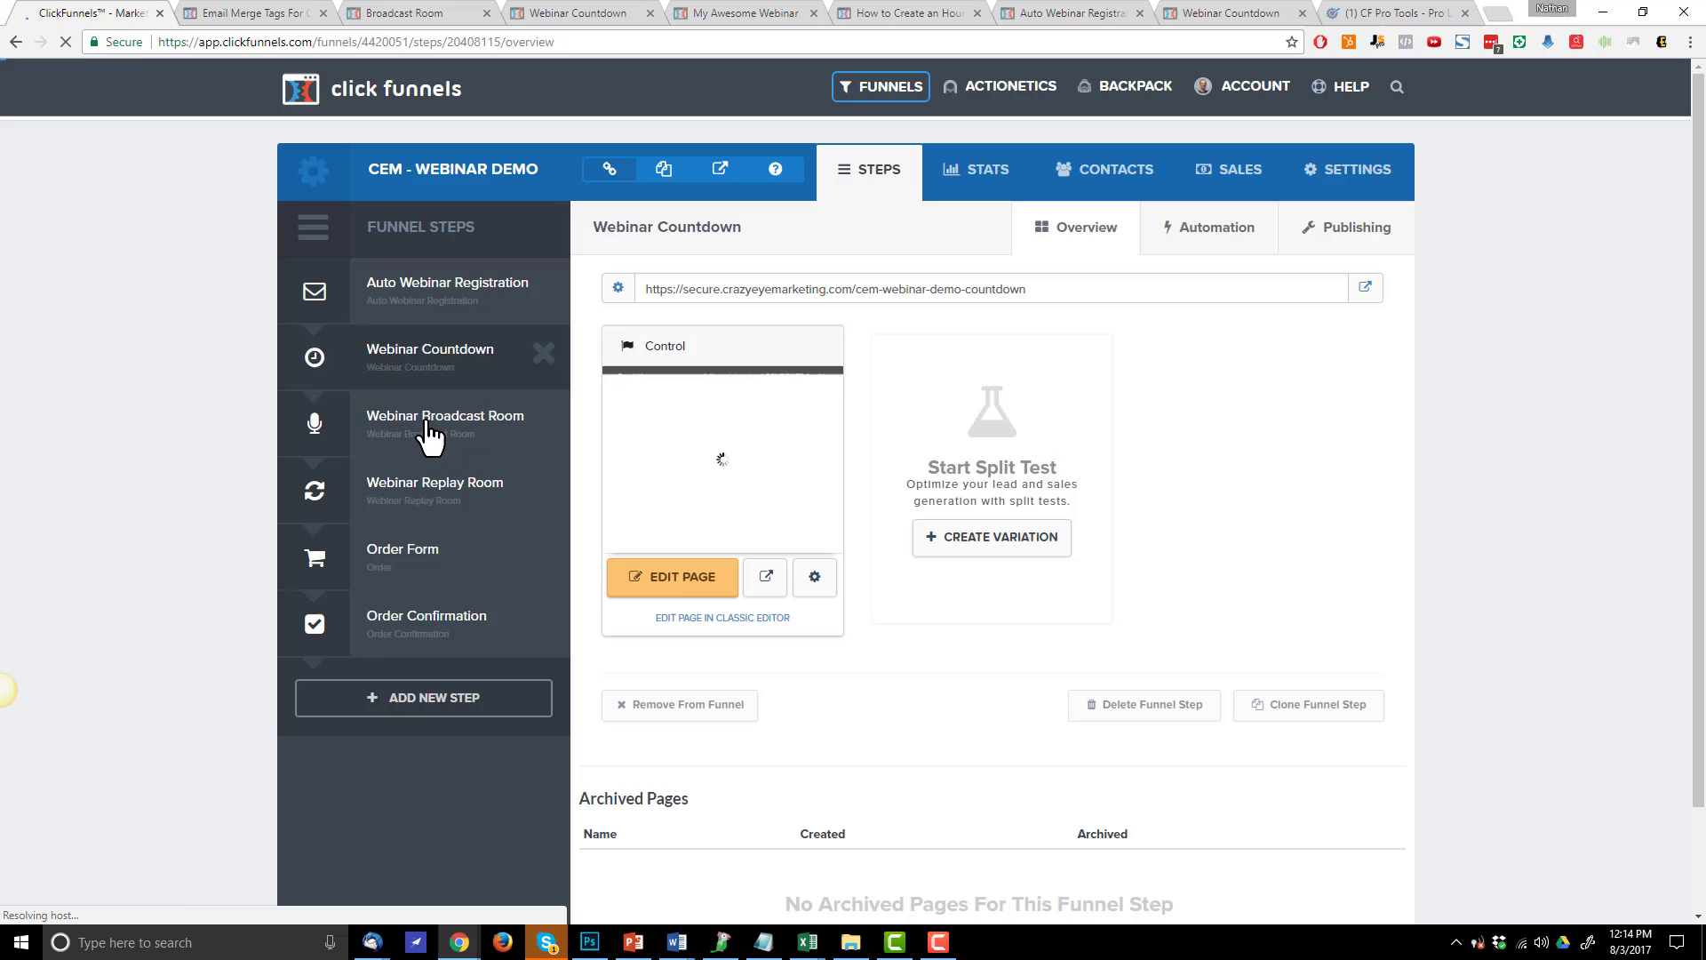
click(426, 419)
click(454, 487)
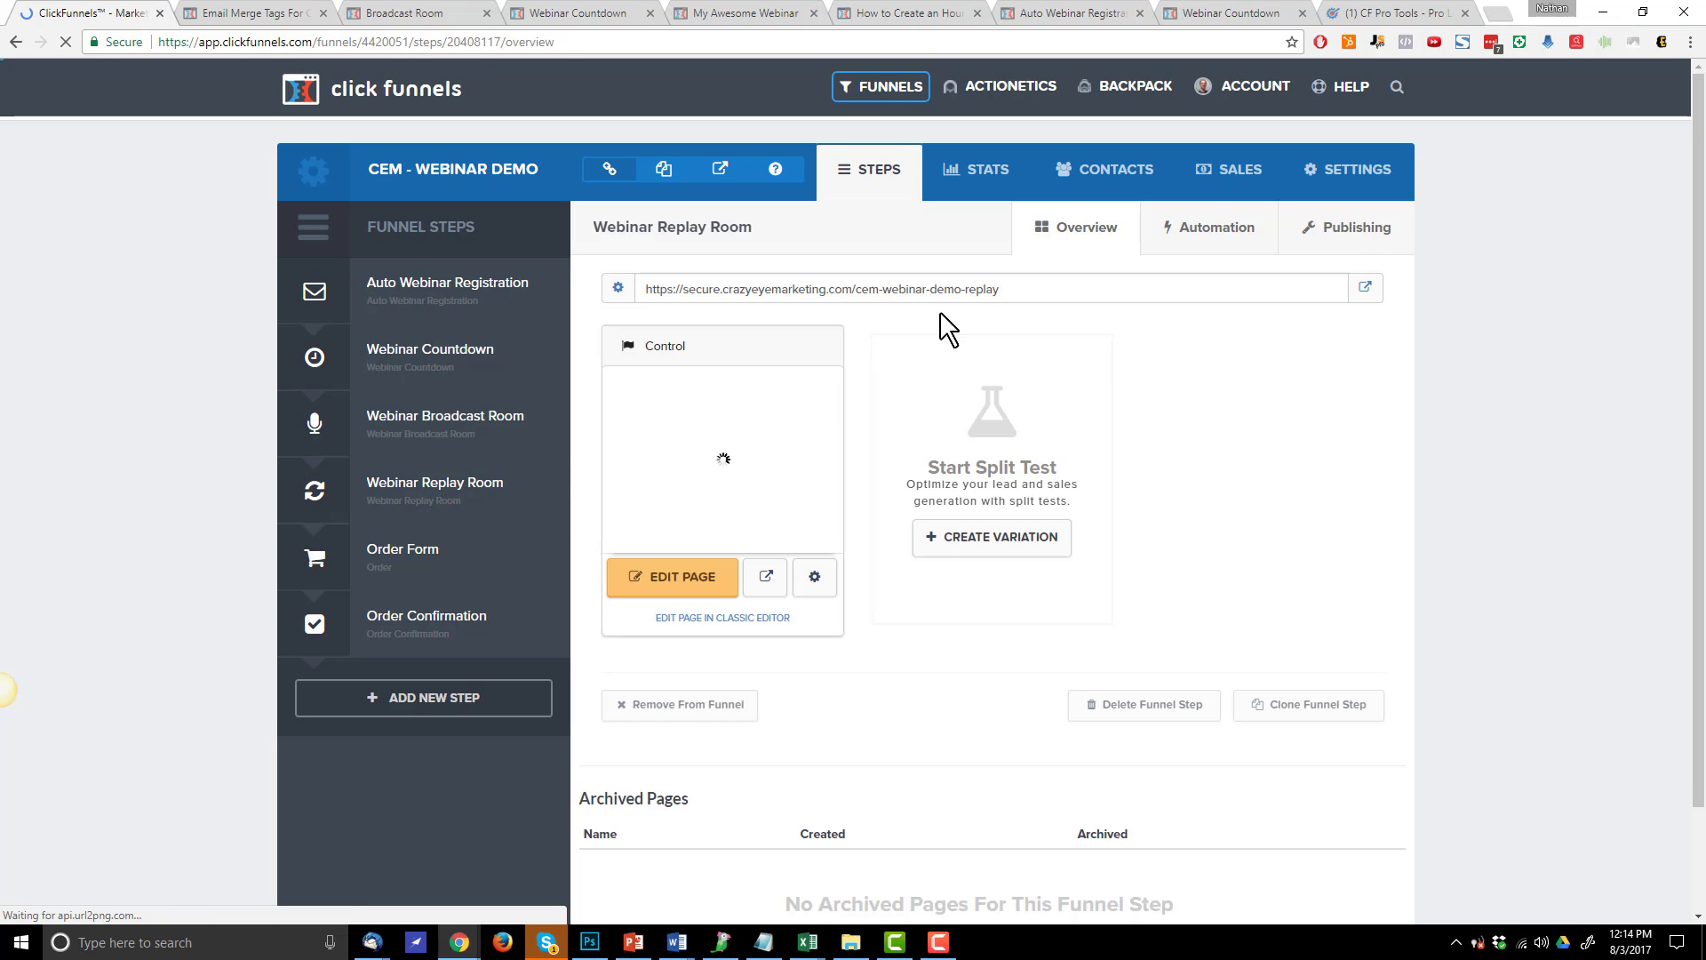
drag(1058, 288, 666, 291)
right_click(666, 291)
click(712, 305)
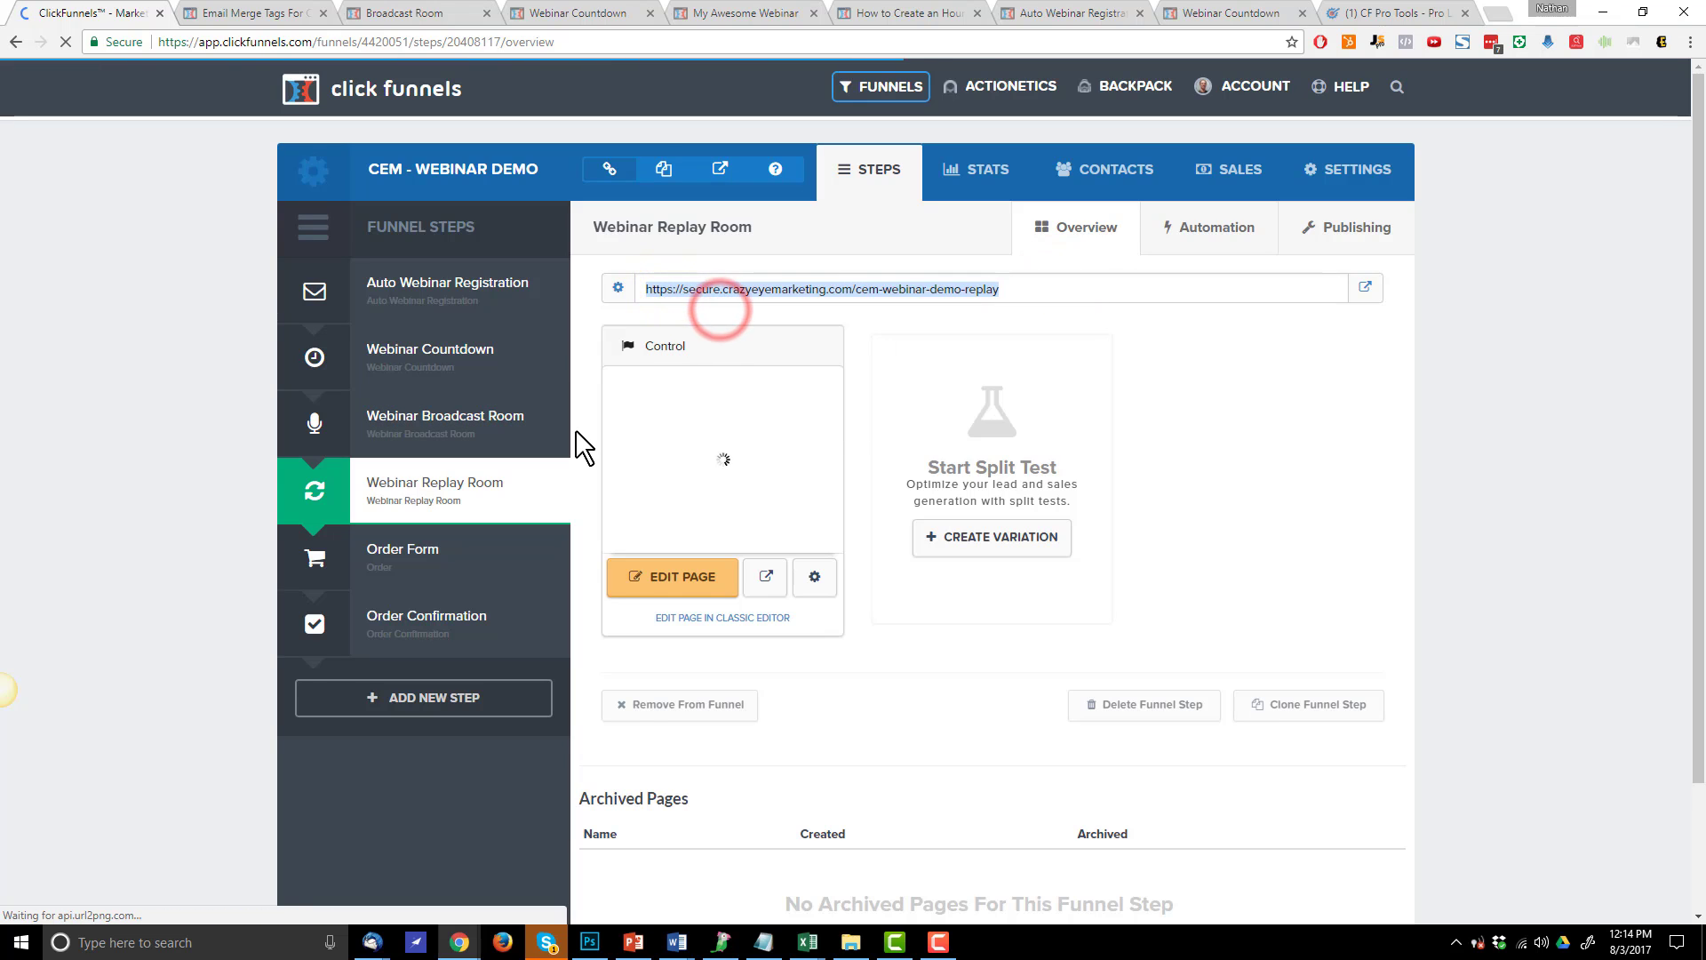